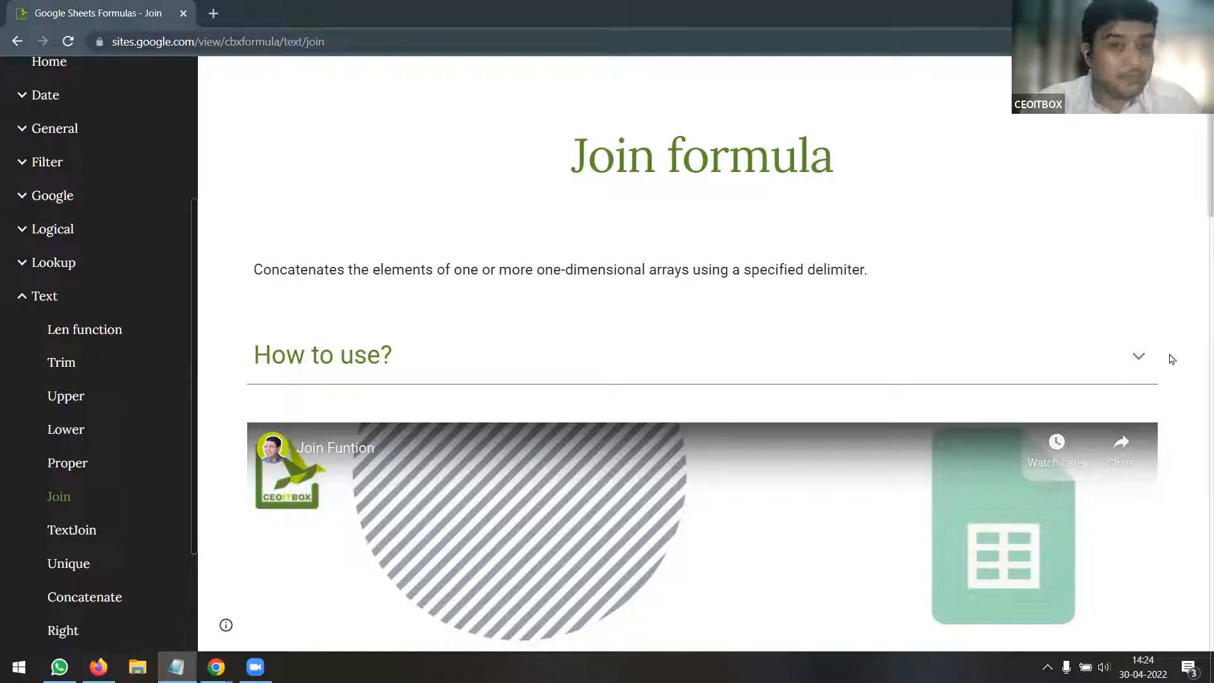
Go to the Google Sheets Formulas site's Home page
{"action": "scroll", "coordinate": [647, 339], "scroll_direction": "down", "scroll_amount": 6}
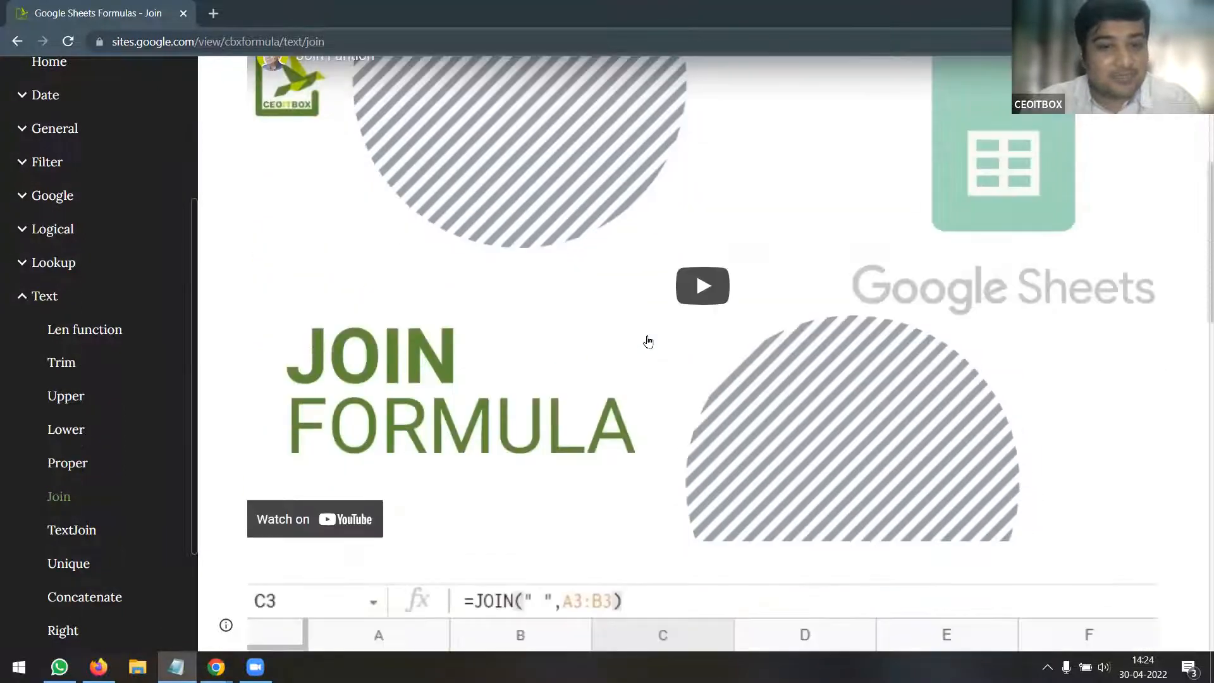
{"action": "scroll", "coordinate": [648, 342], "scroll_direction": "down", "scroll_amount": 5}
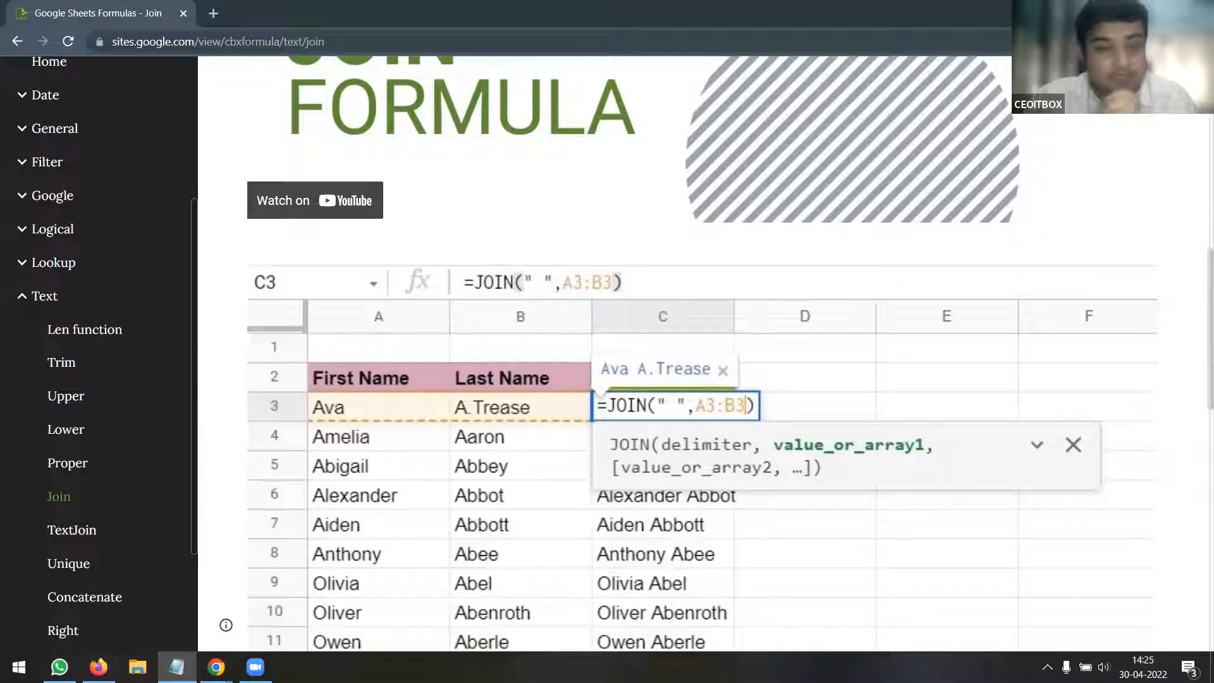
{"action": "scroll", "coordinate": [241, 444], "scroll_direction": "up", "scroll_amount": 10}
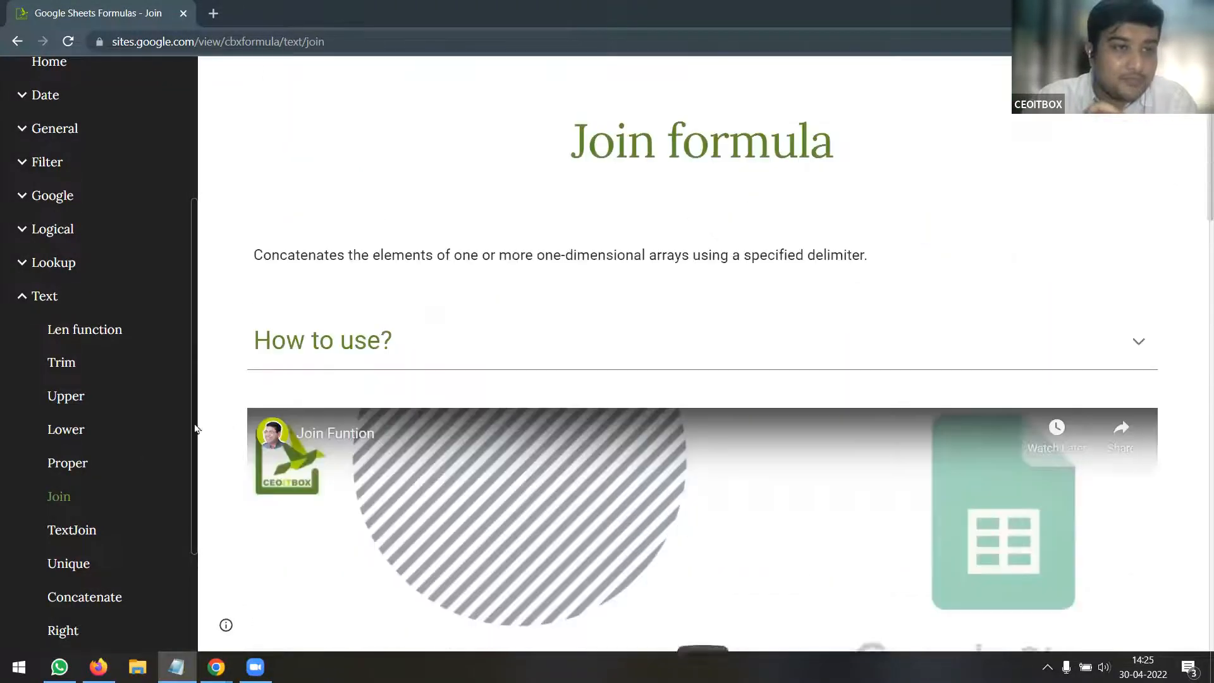
{"action": "scroll", "coordinate": [125, 367], "scroll_direction": "up", "scroll_amount": 4}
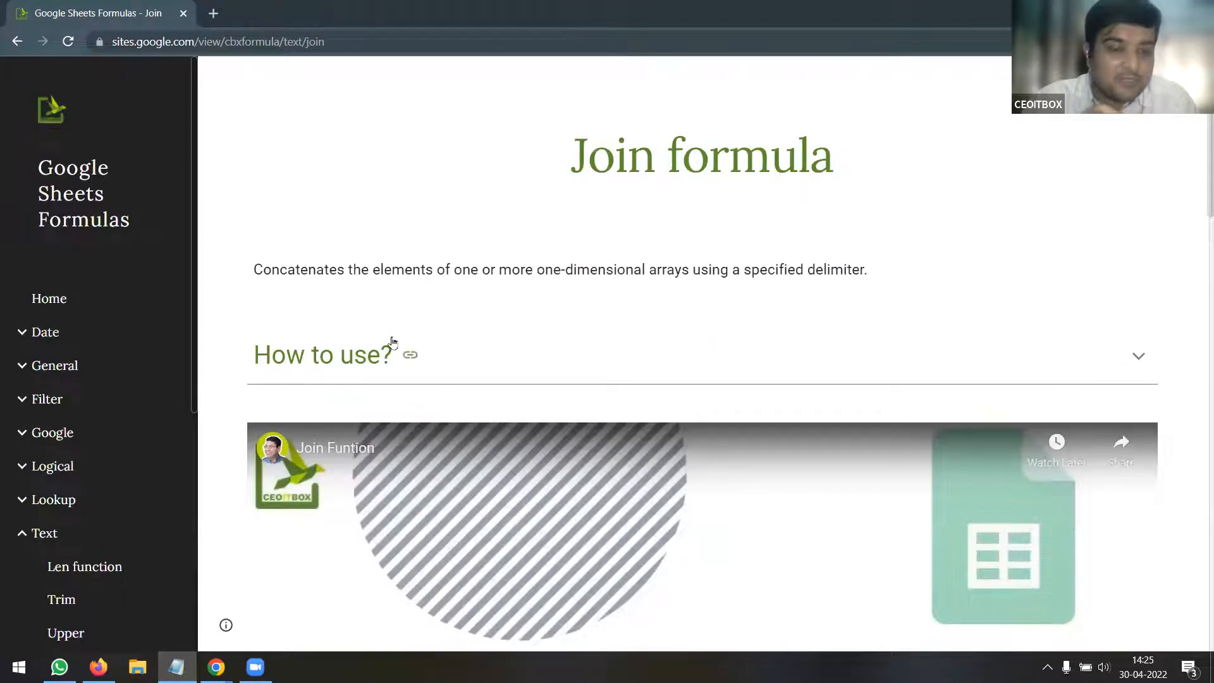
{"action": "left_click", "coordinate": [63, 301]}
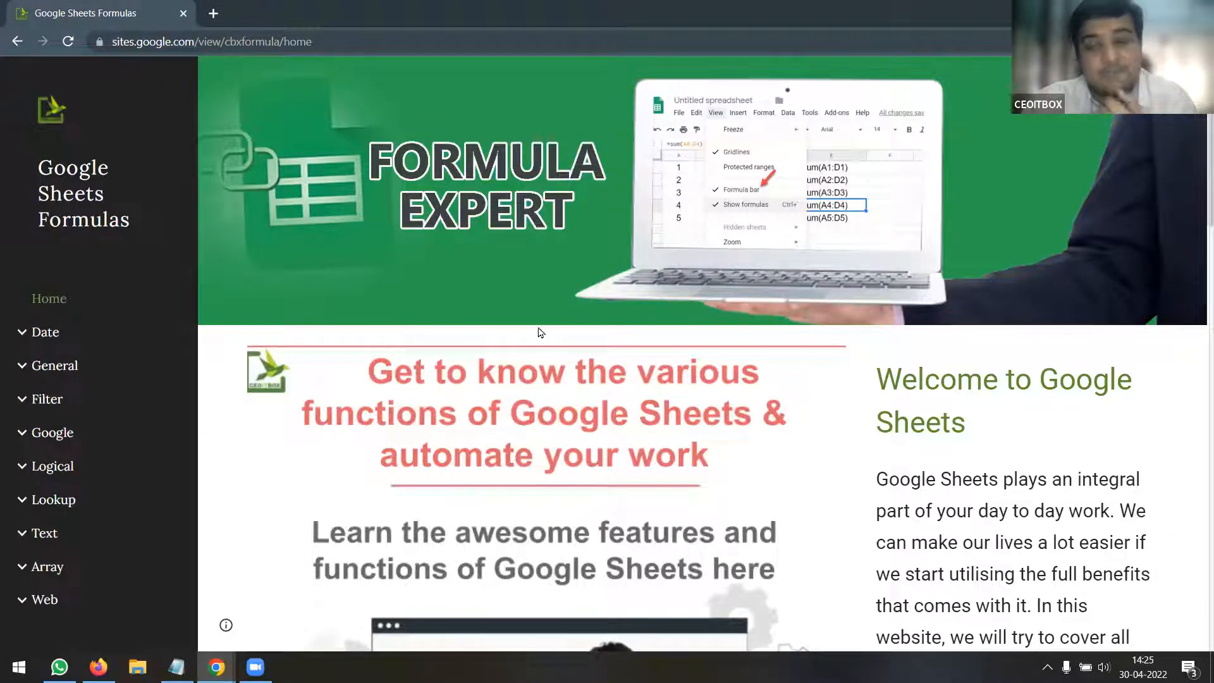
Browse the welcome text and Benefits of Google Sheets sections, then return to the top
{"action": "scroll", "coordinate": [552, 331], "scroll_direction": "down", "scroll_amount": 1}
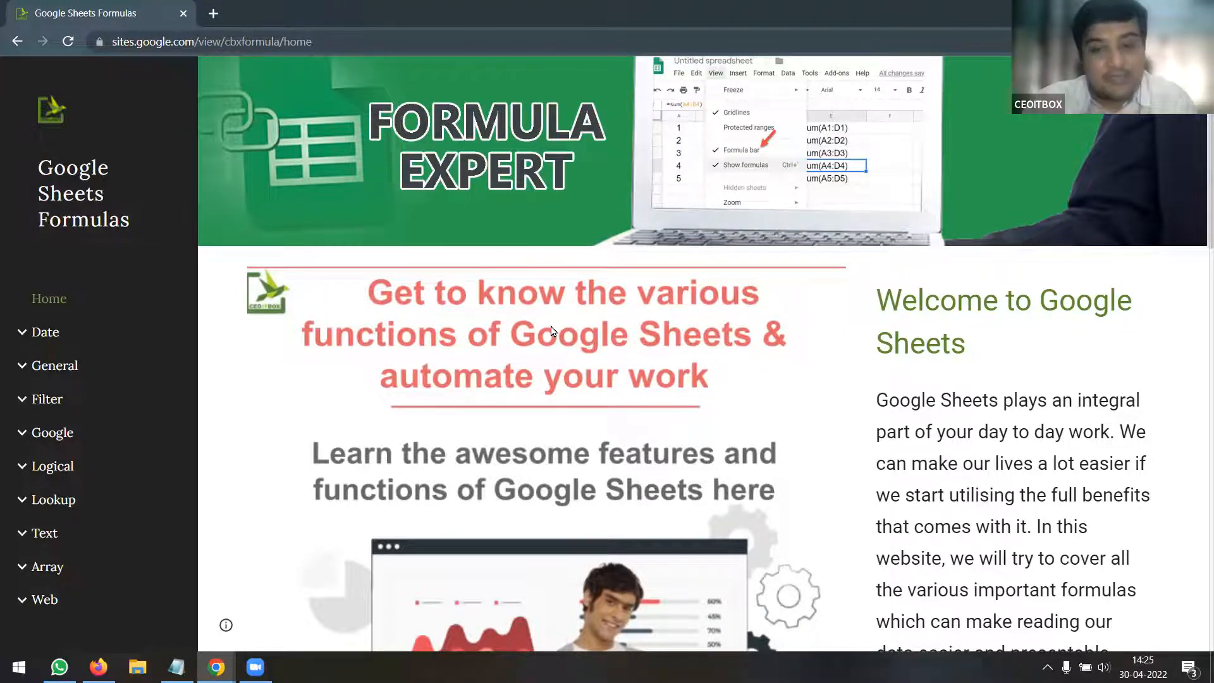
{"action": "scroll", "coordinate": [551, 330], "scroll_direction": "down", "scroll_amount": 3}
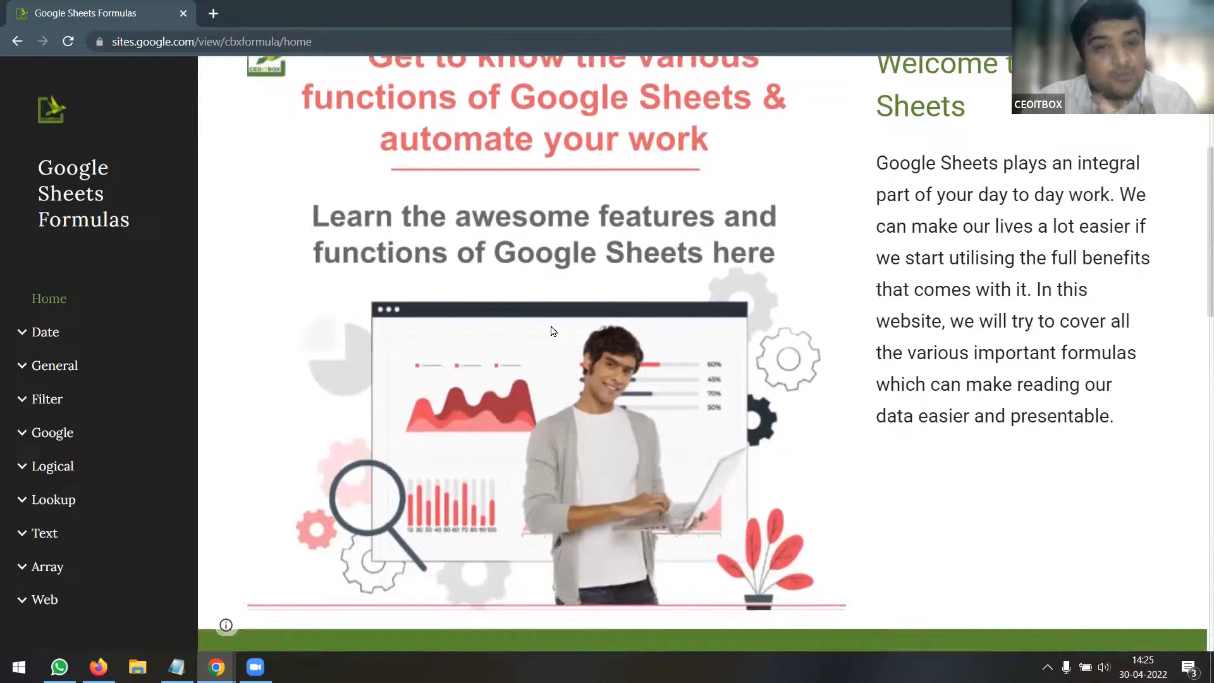
{"action": "scroll", "coordinate": [552, 330], "scroll_direction": "down", "scroll_amount": 6}
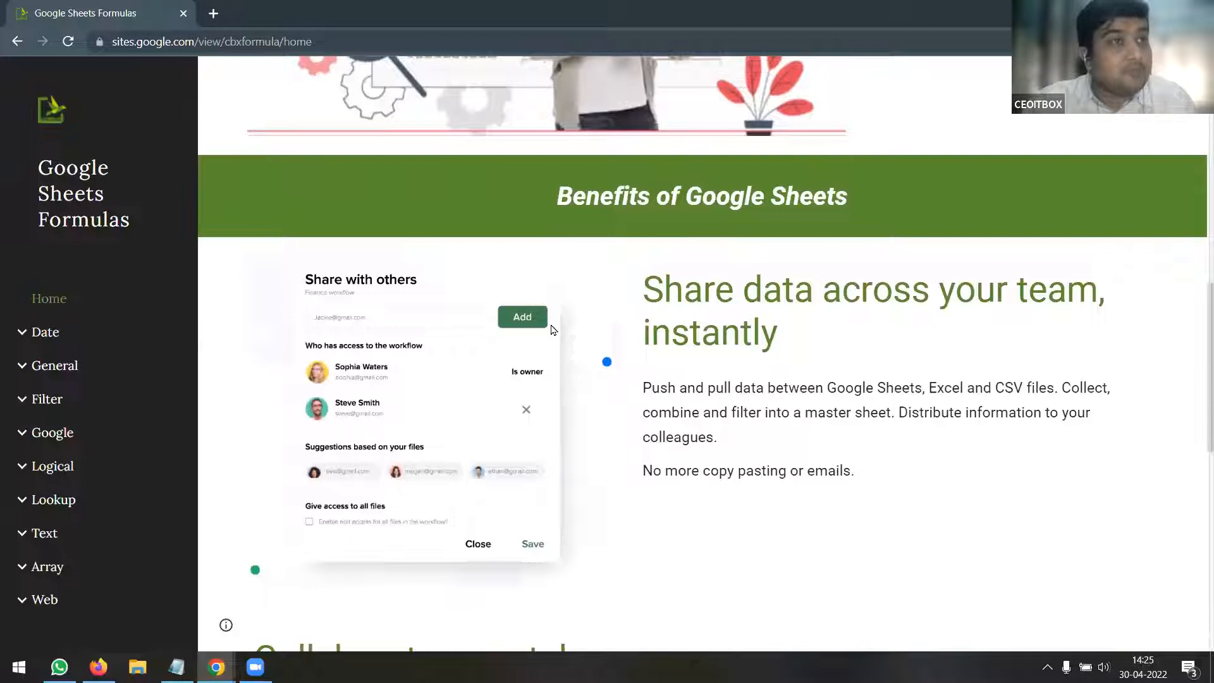
{"action": "scroll", "coordinate": [552, 330], "scroll_direction": "down", "scroll_amount": 7}
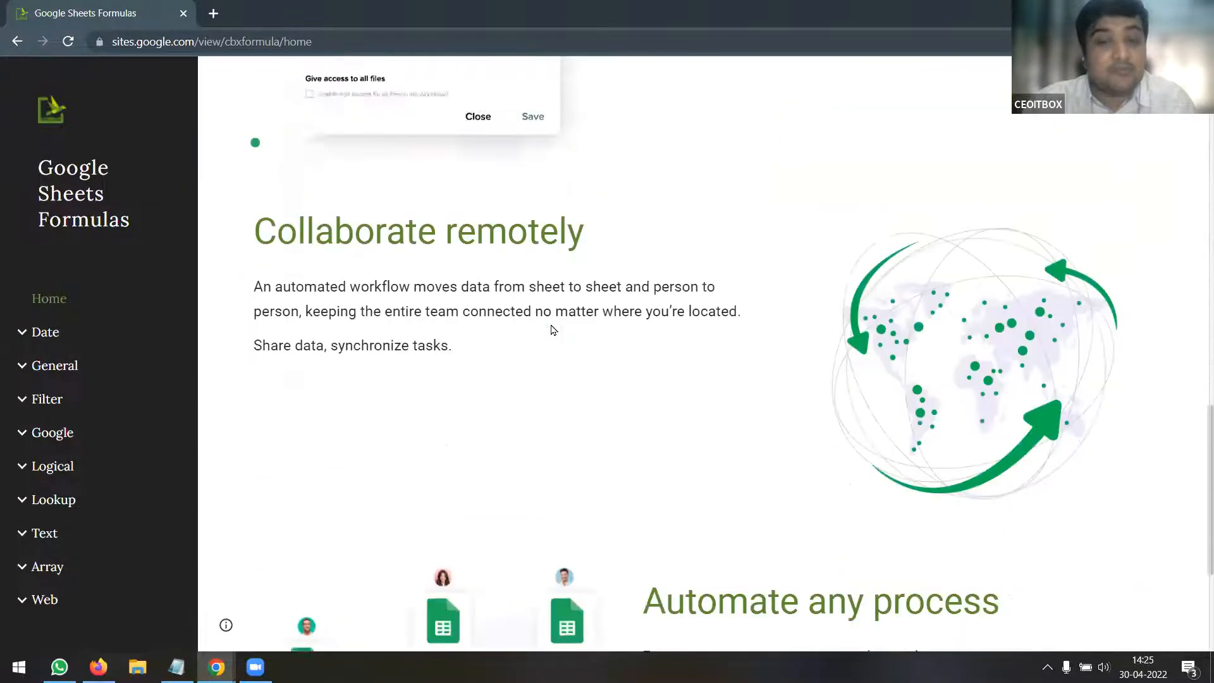
{"action": "scroll", "coordinate": [552, 330], "scroll_direction": "down", "scroll_amount": 1}
{"action": "scroll", "coordinate": [506, 327], "scroll_direction": "up", "scroll_amount": 12}
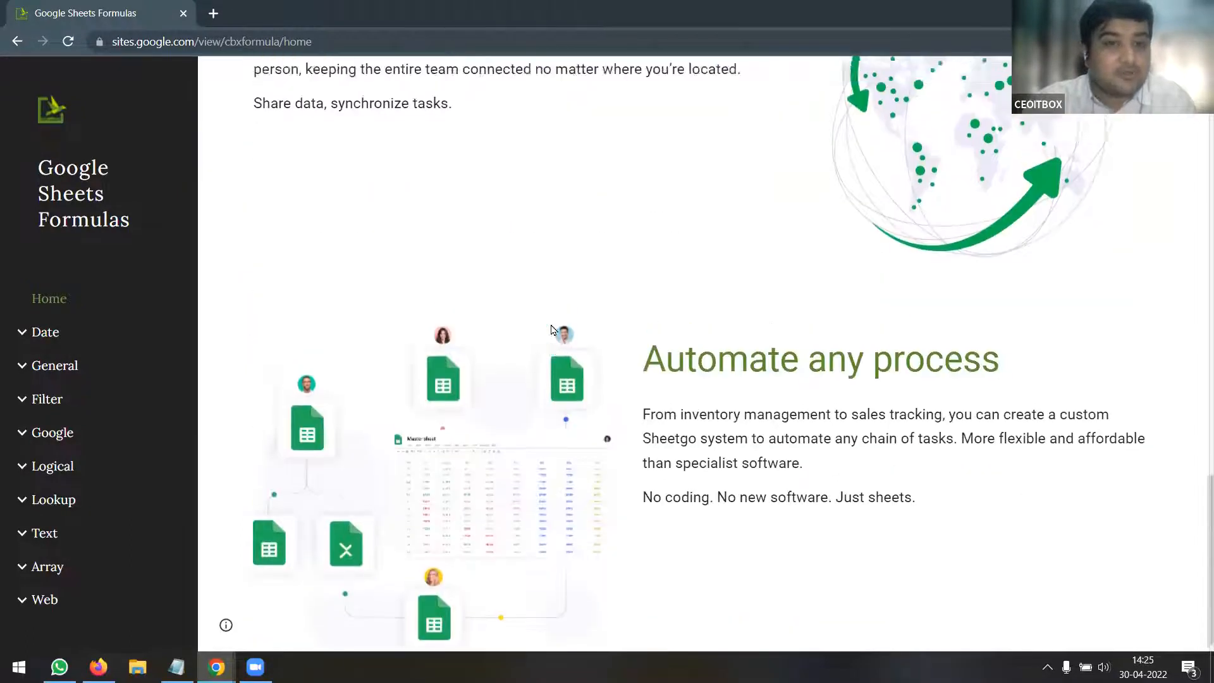
{"action": "scroll", "coordinate": [506, 327], "scroll_direction": "up", "scroll_amount": 2}
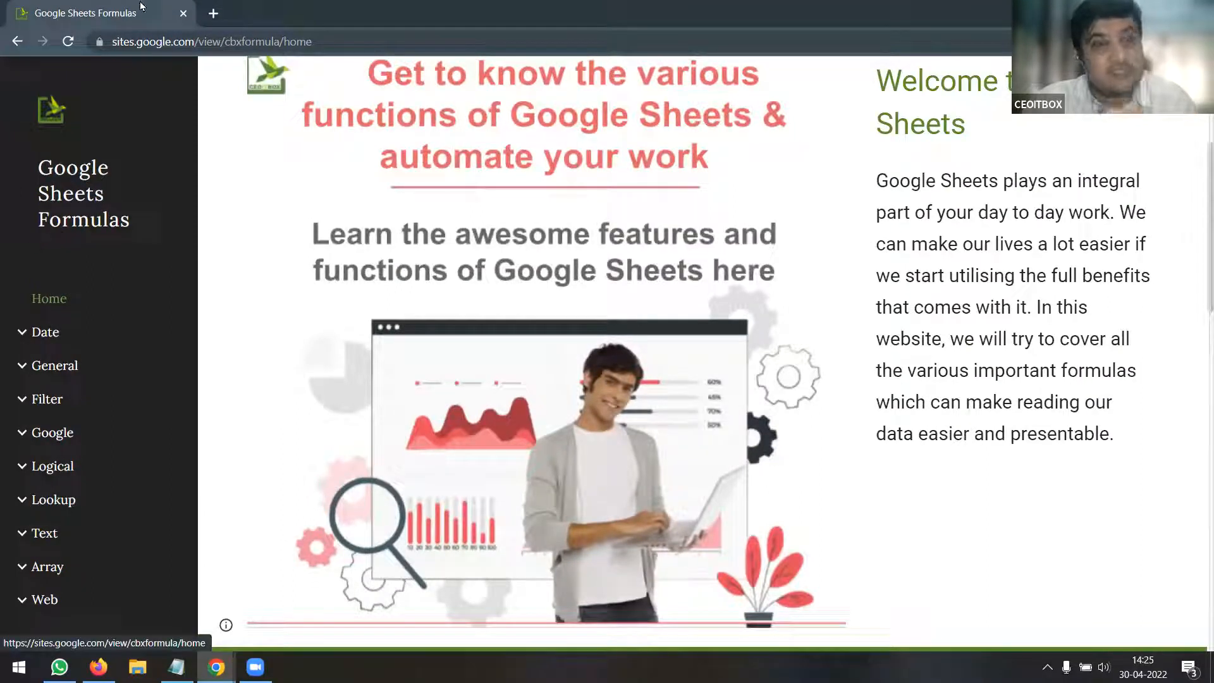
Load the formula.ceoitbox.com site in a new browser tab
{"action": "left_click", "coordinate": [213, 13]}
{"action": "left_click", "coordinate": [238, 48]}
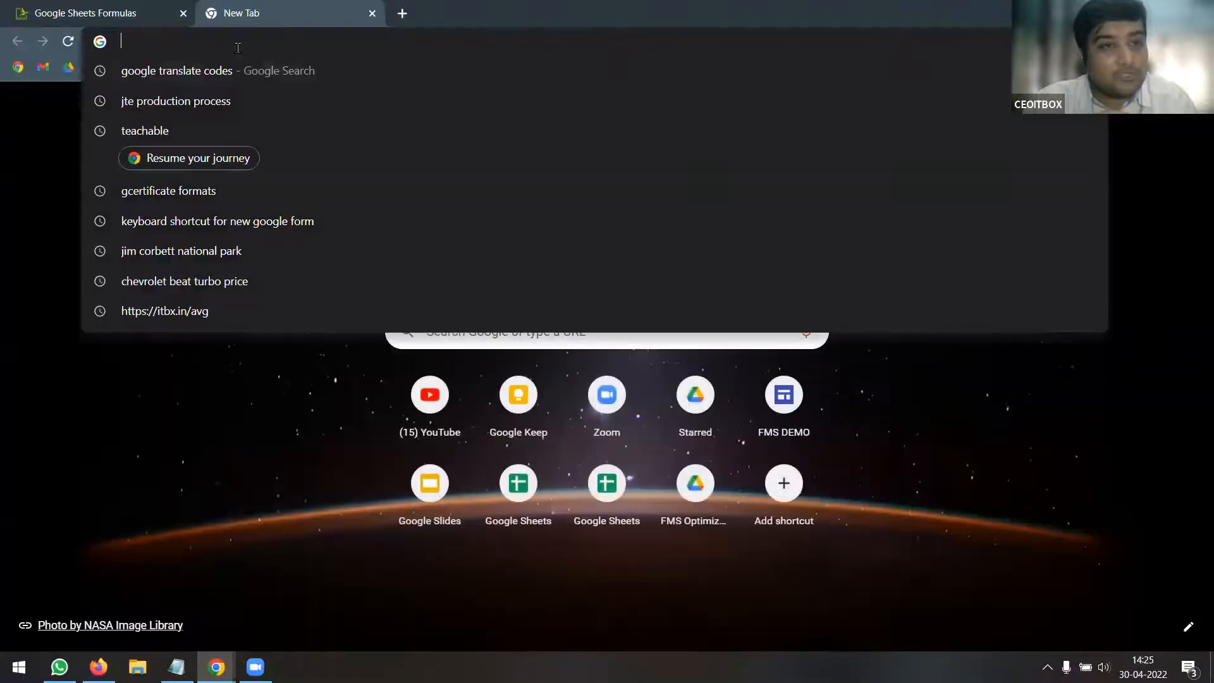
{"action": "type", "text": "formula.ceoitbox.com"}
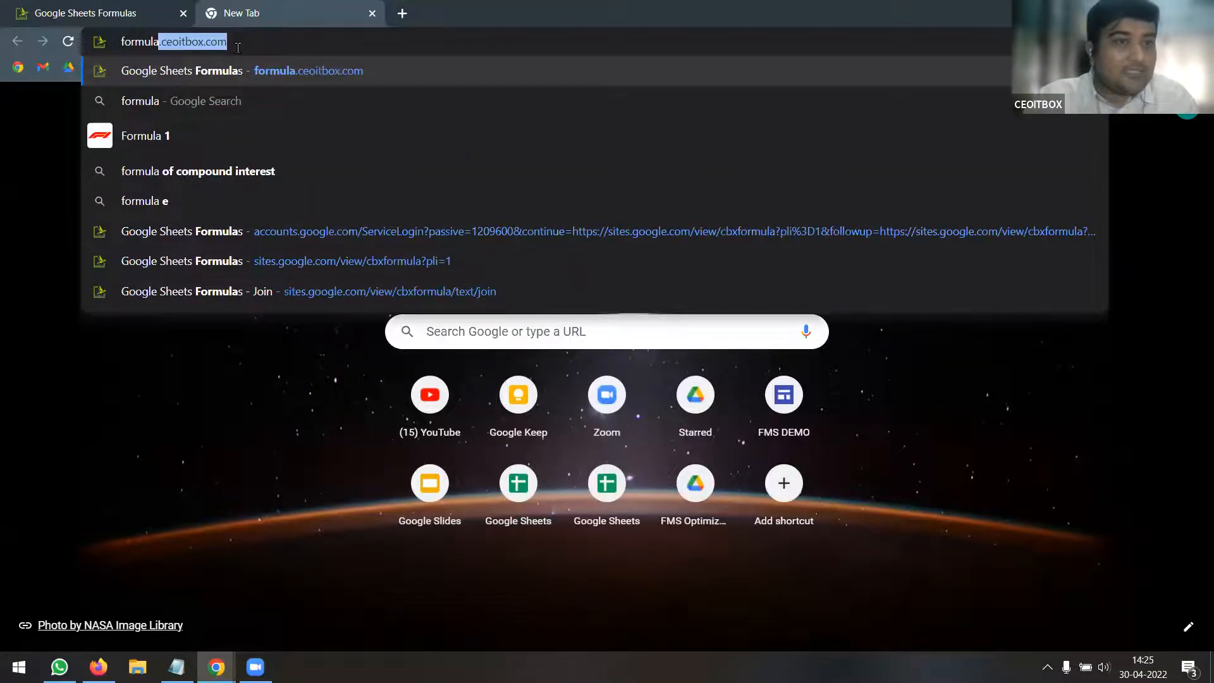
{"action": "key", "text": "Return"}
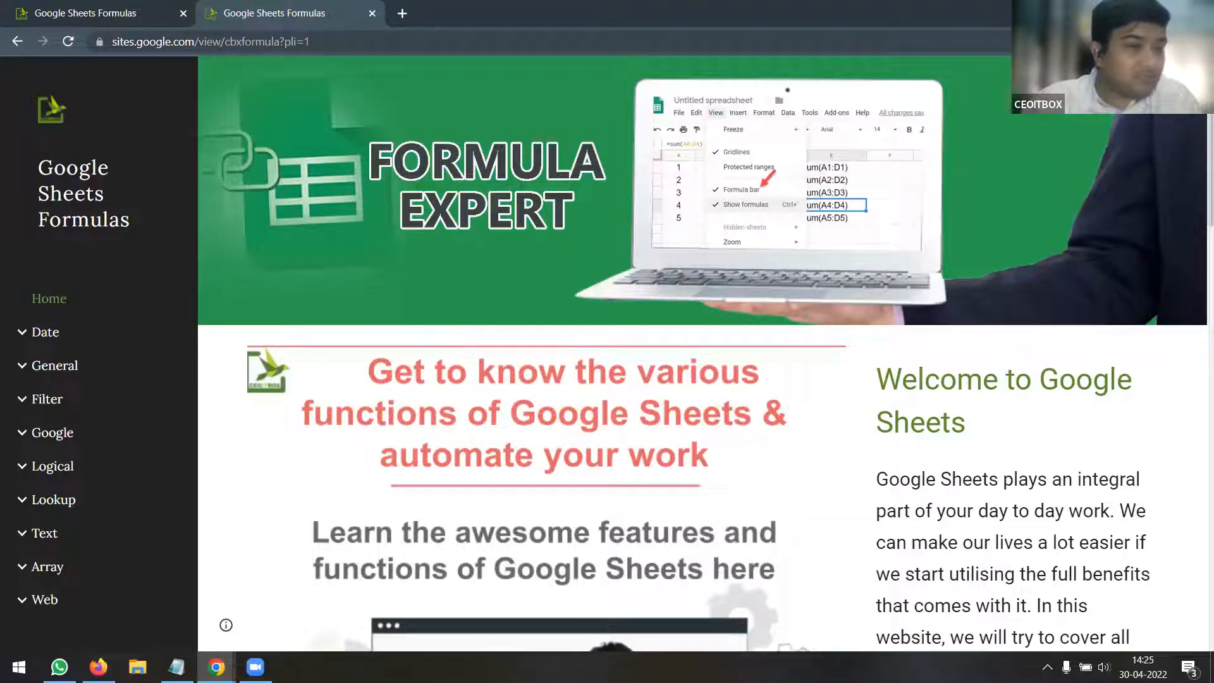
Expand the Date, General and Filter topic lists in the sidebar
{"action": "left_click", "coordinate": [22, 332]}
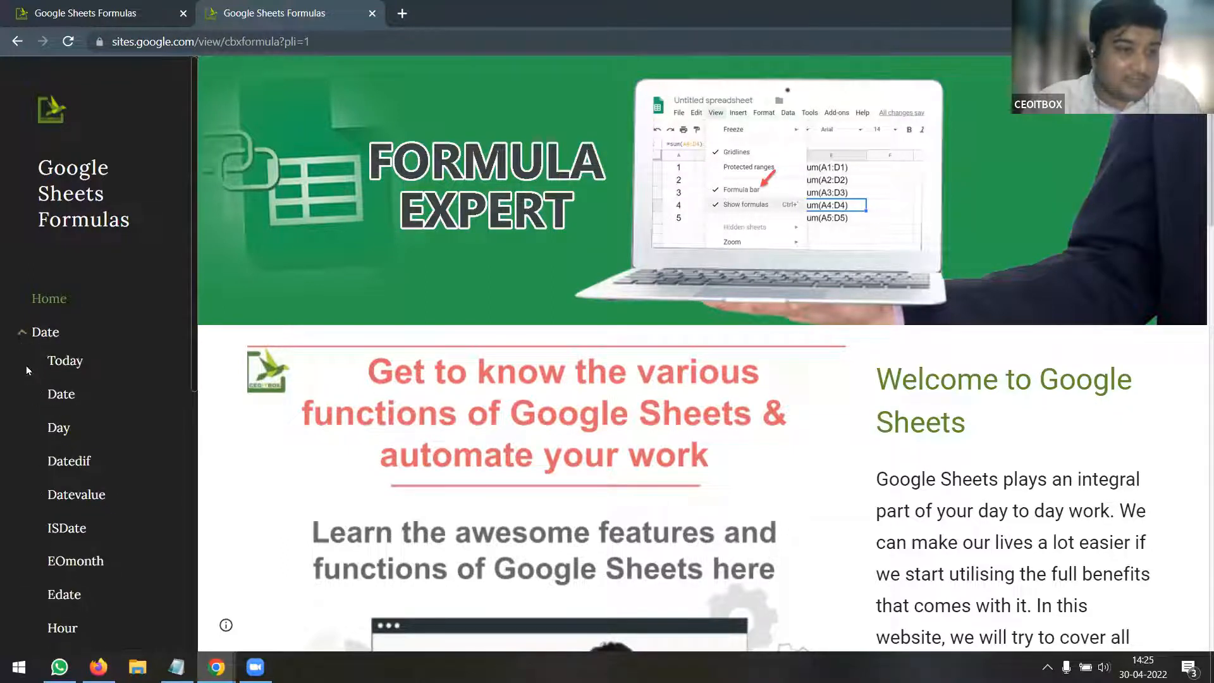
{"action": "left_click", "coordinate": [21, 333]}
{"action": "left_click", "coordinate": [22, 332]}
{"action": "scroll", "coordinate": [102, 334], "scroll_direction": "down", "scroll_amount": 7}
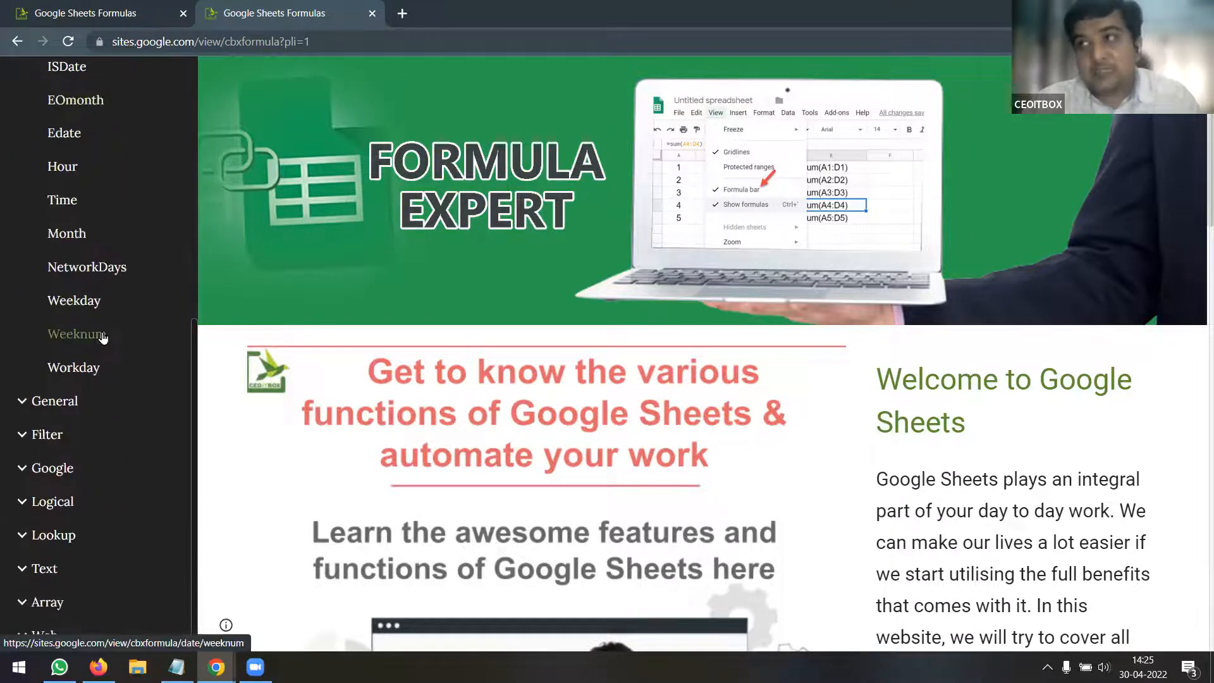
{"action": "left_click", "coordinate": [22, 401]}
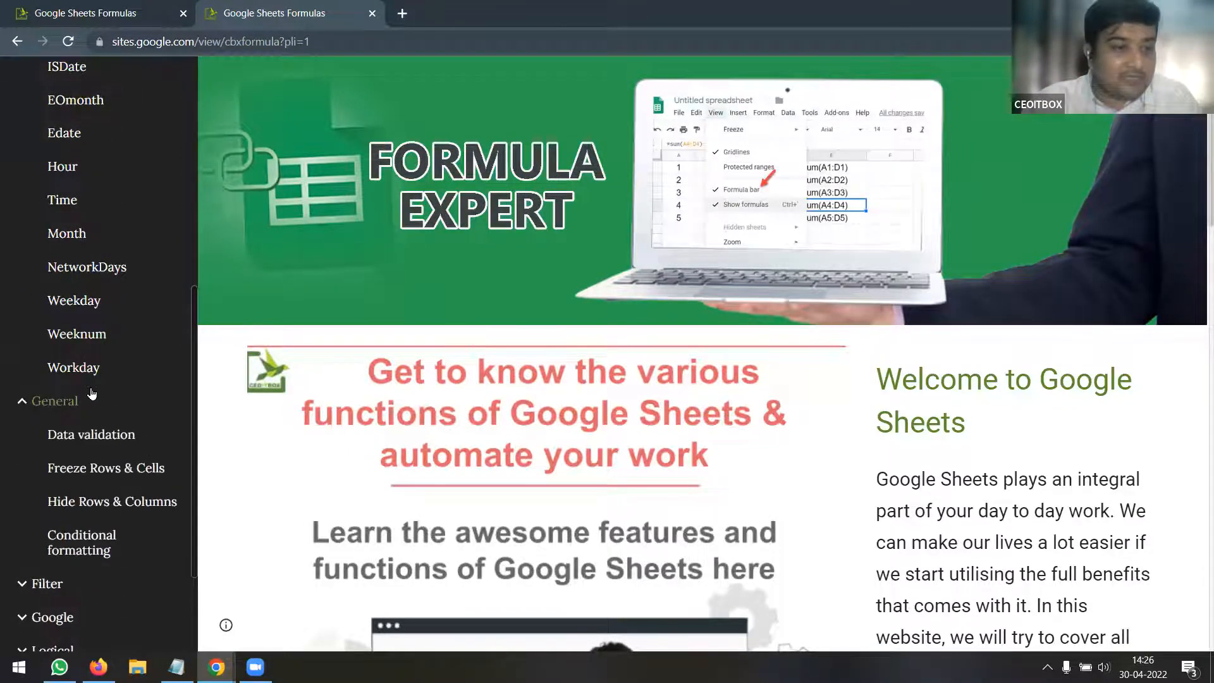
{"action": "scroll", "coordinate": [92, 394], "scroll_direction": "down", "scroll_amount": 2}
{"action": "left_click", "coordinate": [19, 439]}
{"action": "scroll", "coordinate": [95, 408], "scroll_direction": "down", "scroll_amount": 2}
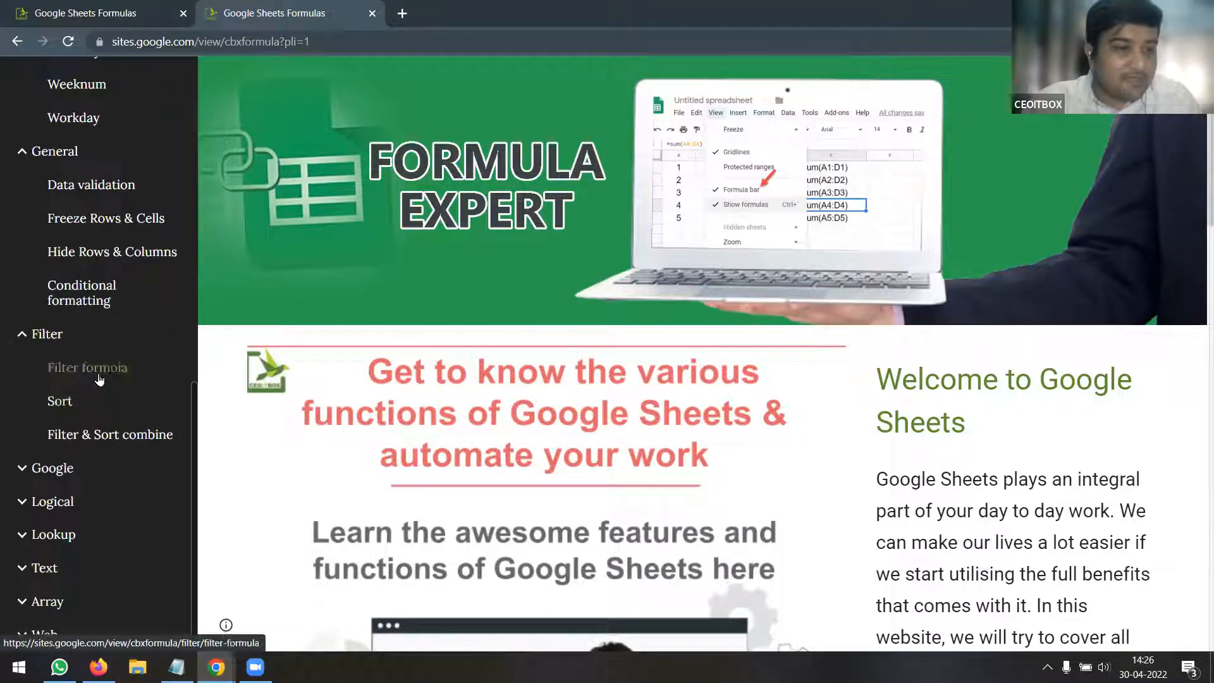
Open the Filter formula page and scroll down to its practice sheet
{"action": "left_click", "coordinate": [100, 379]}
{"action": "scroll", "coordinate": [514, 358], "scroll_direction": "down", "scroll_amount": 6}
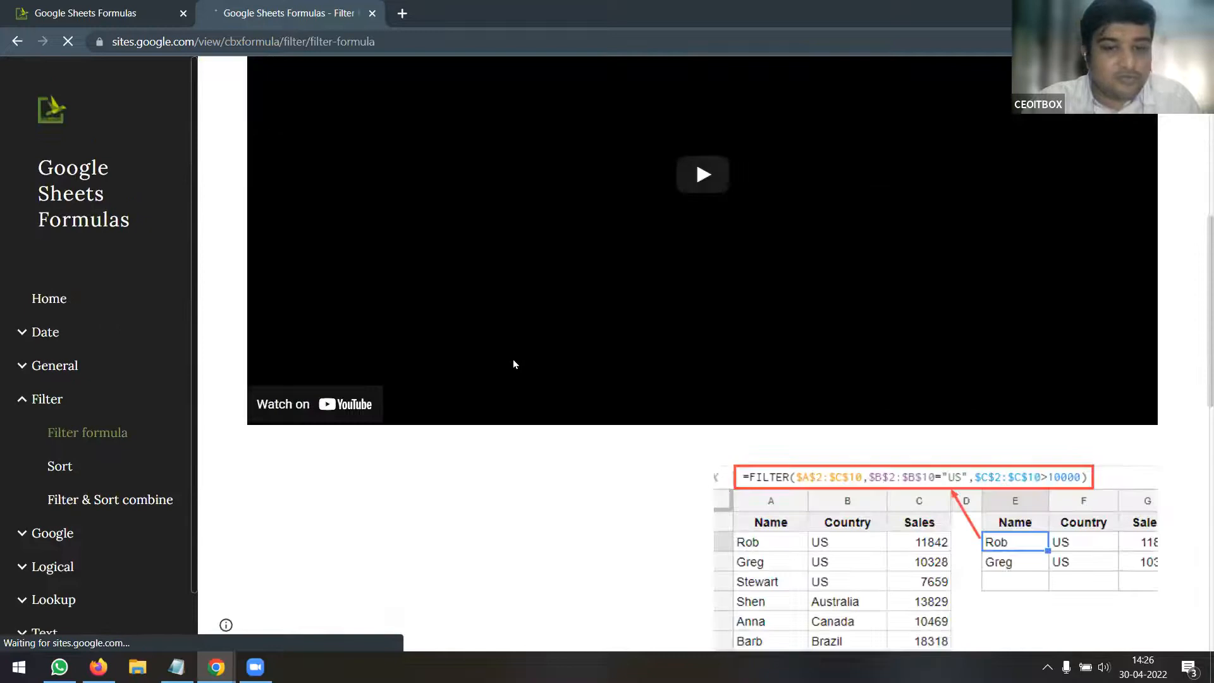
{"action": "scroll", "coordinate": [514, 362], "scroll_direction": "down", "scroll_amount": 5}
{"action": "scroll", "coordinate": [569, 335], "scroll_direction": "up", "scroll_amount": 2}
{"action": "scroll", "coordinate": [442, 411], "scroll_direction": "down", "scroll_amount": 2}
{"action": "scroll", "coordinate": [442, 411], "scroll_direction": "down", "scroll_amount": 1}
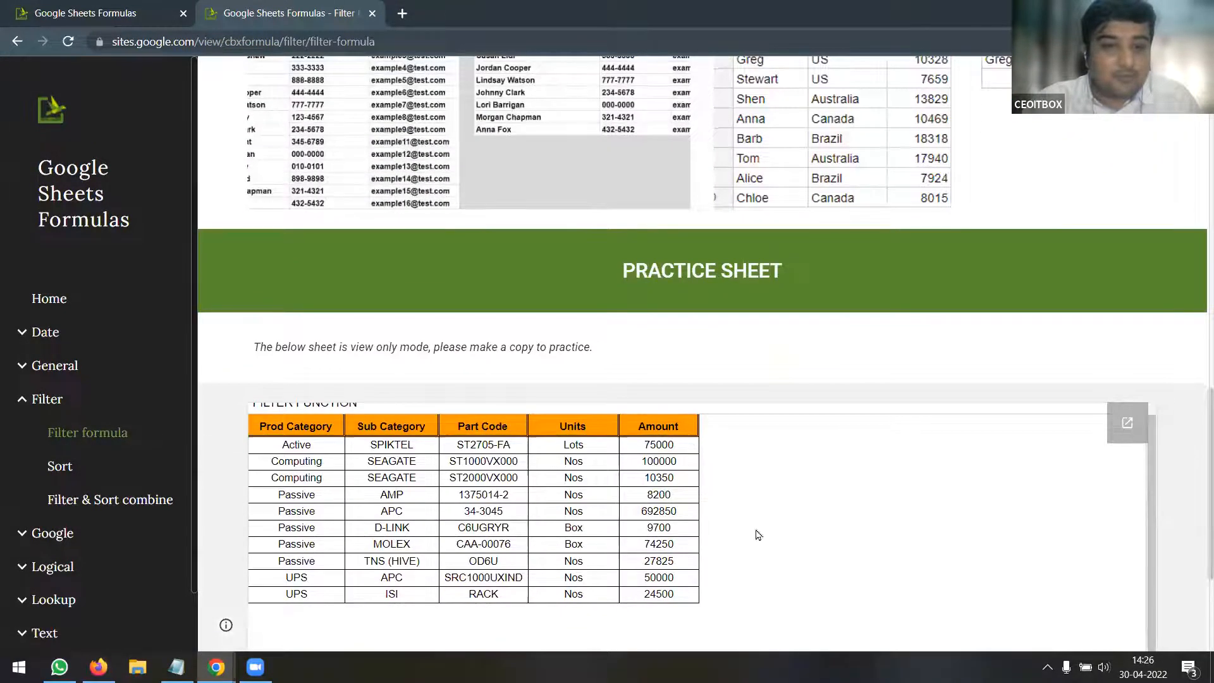
{"action": "scroll", "coordinate": [962, 487], "scroll_direction": "down", "scroll_amount": 2}
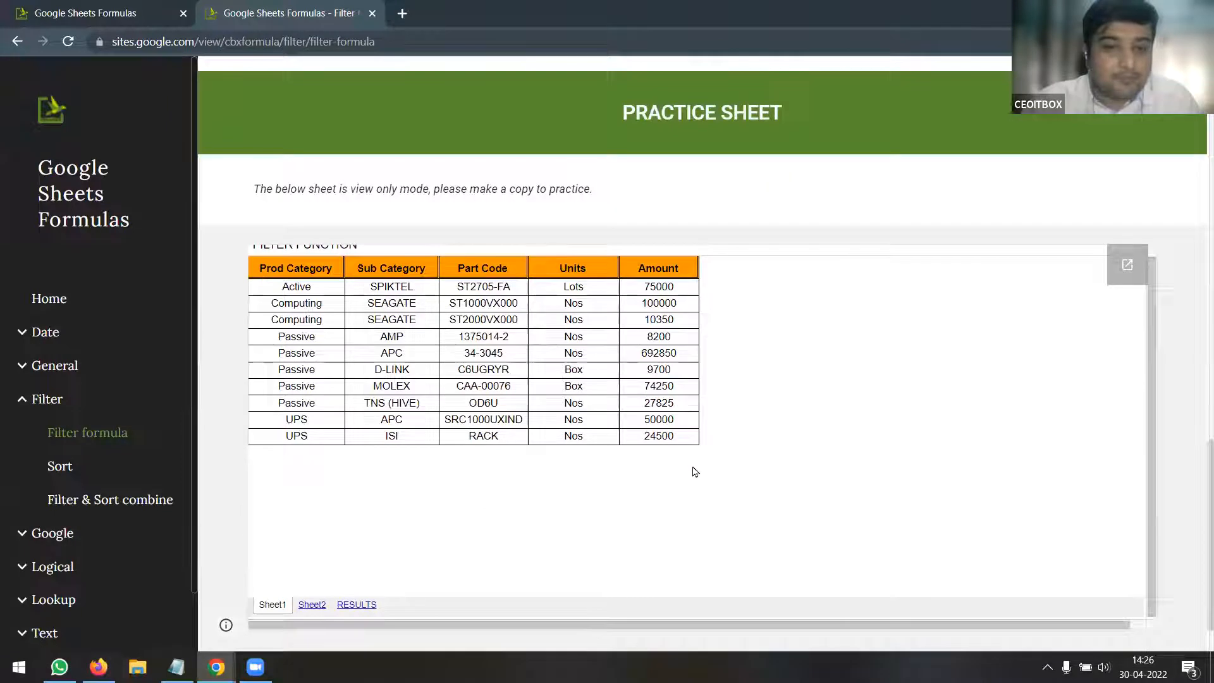
Collapse Filter, then expand the Date, General and Filter topic lists
{"action": "left_click", "coordinate": [22, 399]}
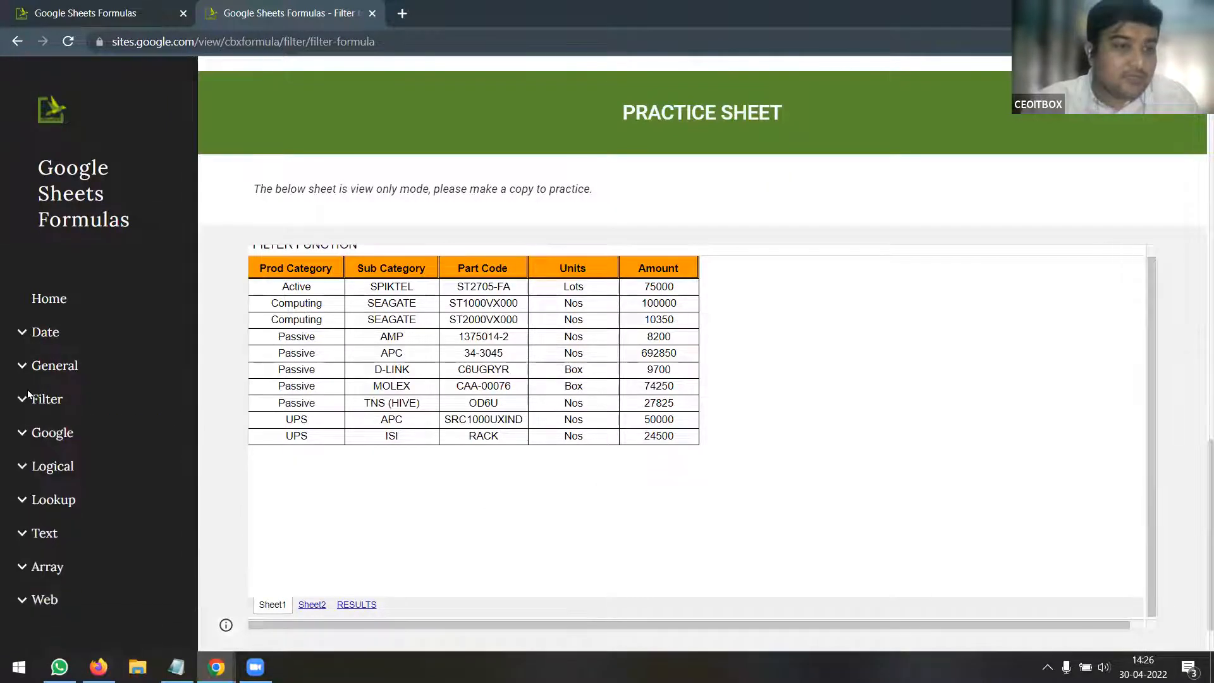
{"action": "left_click", "coordinate": [22, 334]}
{"action": "scroll", "coordinate": [55, 316], "scroll_direction": "down", "scroll_amount": 2}
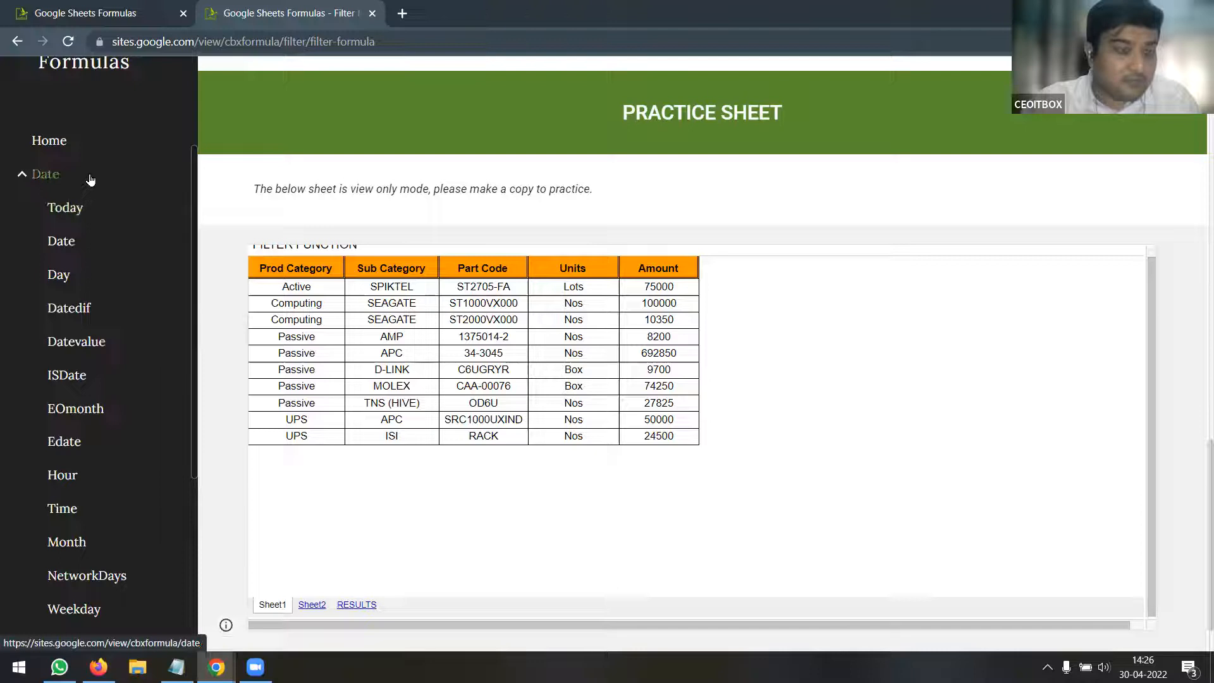
{"action": "scroll", "coordinate": [90, 180], "scroll_direction": "down", "scroll_amount": 5}
{"action": "left_click", "coordinate": [26, 402]}
{"action": "scroll", "coordinate": [79, 442], "scroll_direction": "down", "scroll_amount": 2}
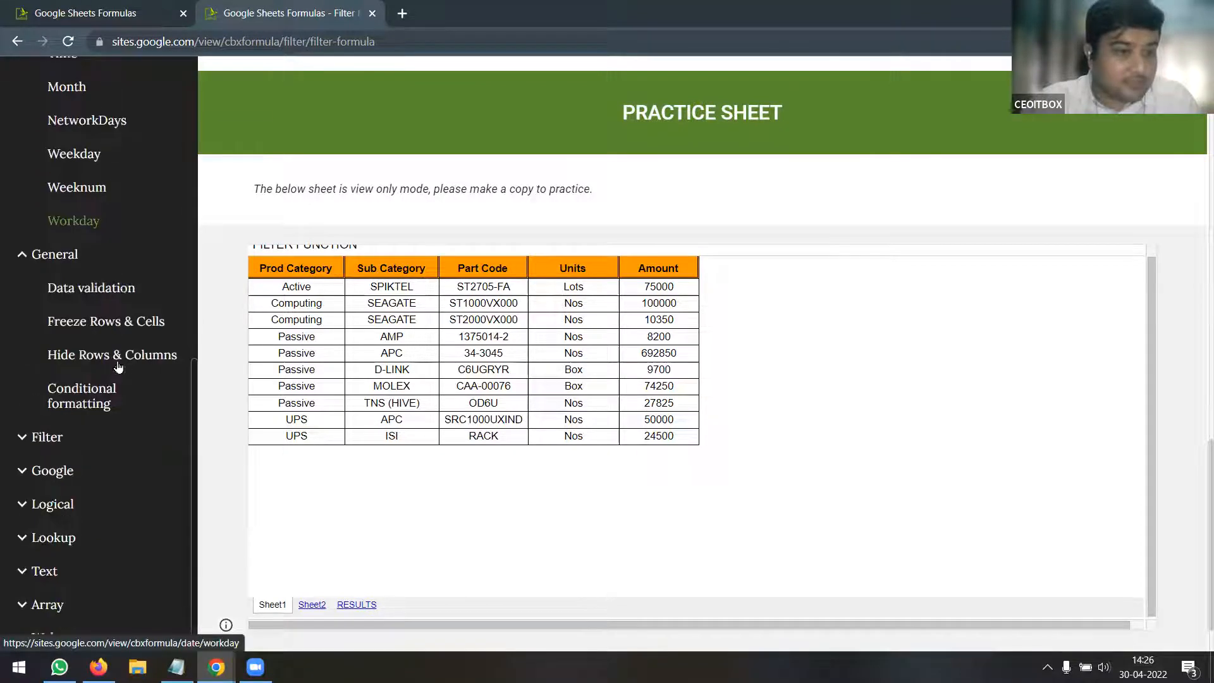
{"action": "left_click", "coordinate": [38, 434]}
{"action": "scroll", "coordinate": [76, 411], "scroll_direction": "down", "scroll_amount": 2}
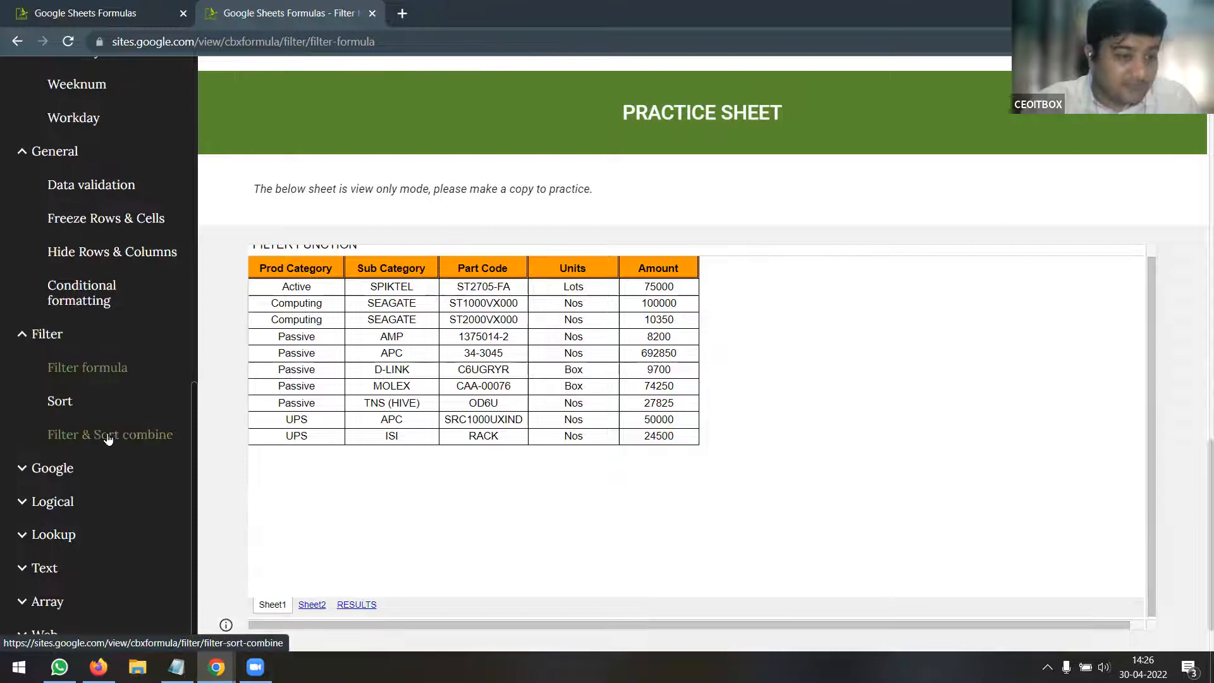
Expand the Google, Logical, Lookup and Text topic lists in the sidebar
{"action": "left_click", "coordinate": [23, 468]}
{"action": "scroll", "coordinate": [120, 408], "scroll_direction": "down", "scroll_amount": 3}
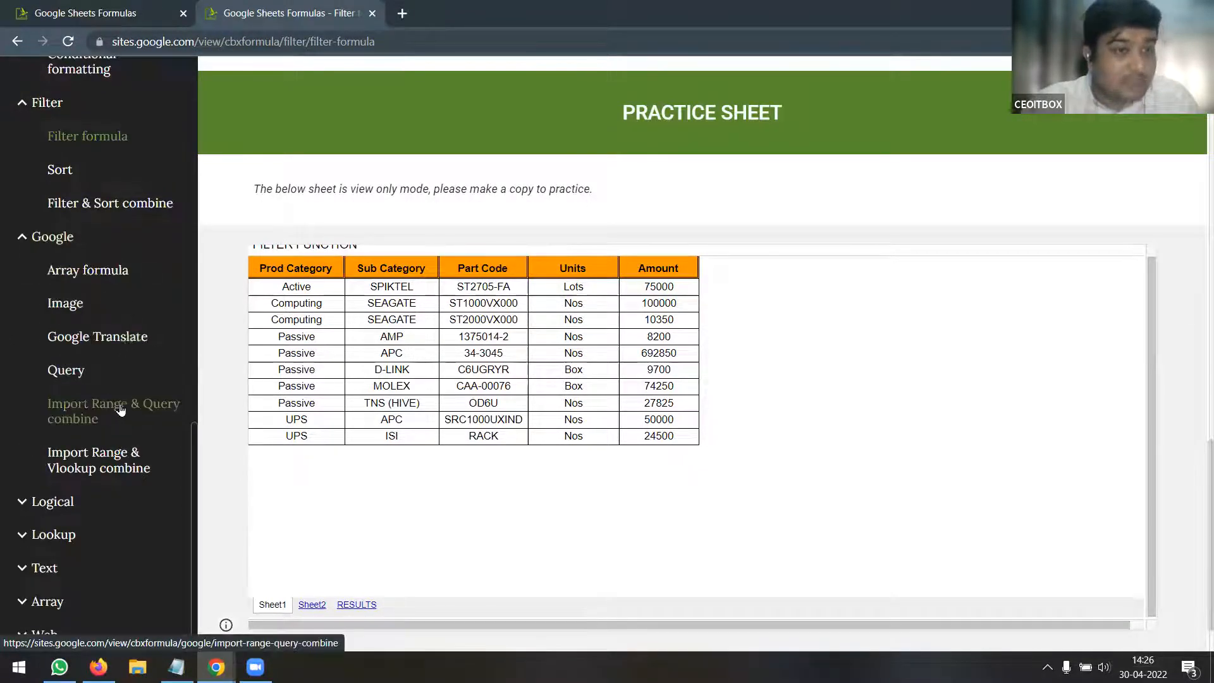
{"action": "left_click", "coordinate": [24, 503]}
{"action": "scroll", "coordinate": [102, 379], "scroll_direction": "down", "scroll_amount": 4}
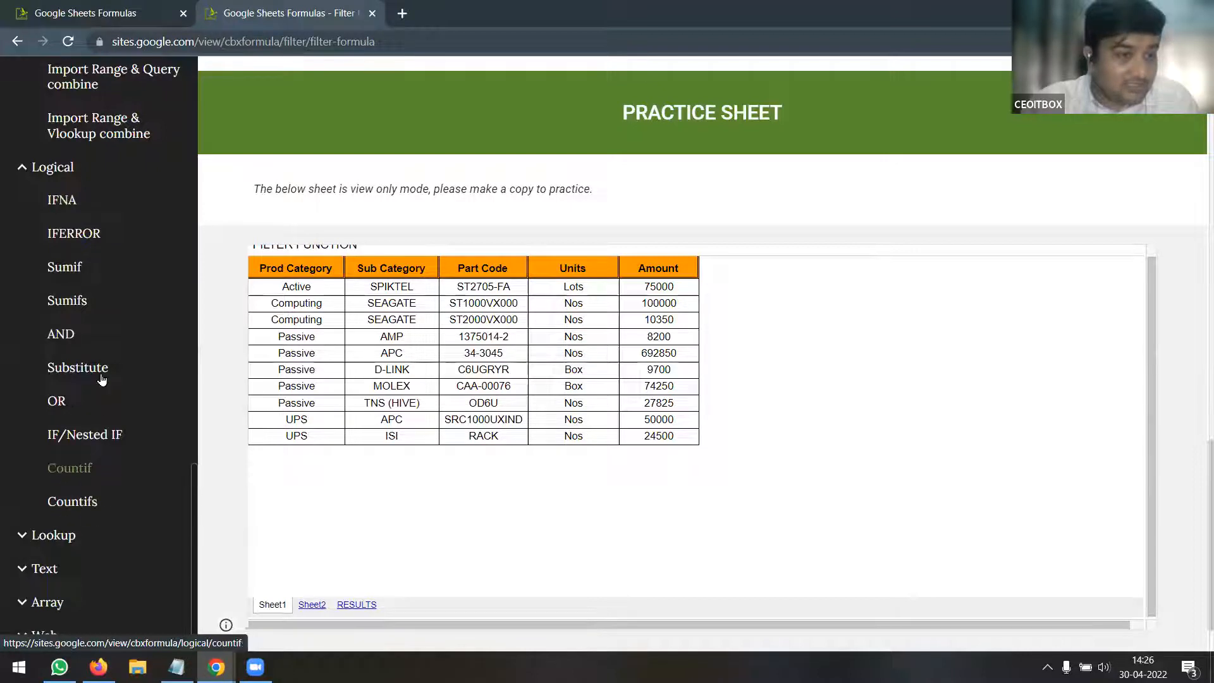
{"action": "left_click", "coordinate": [38, 535]}
{"action": "scroll", "coordinate": [114, 487], "scroll_direction": "down", "scroll_amount": 2}
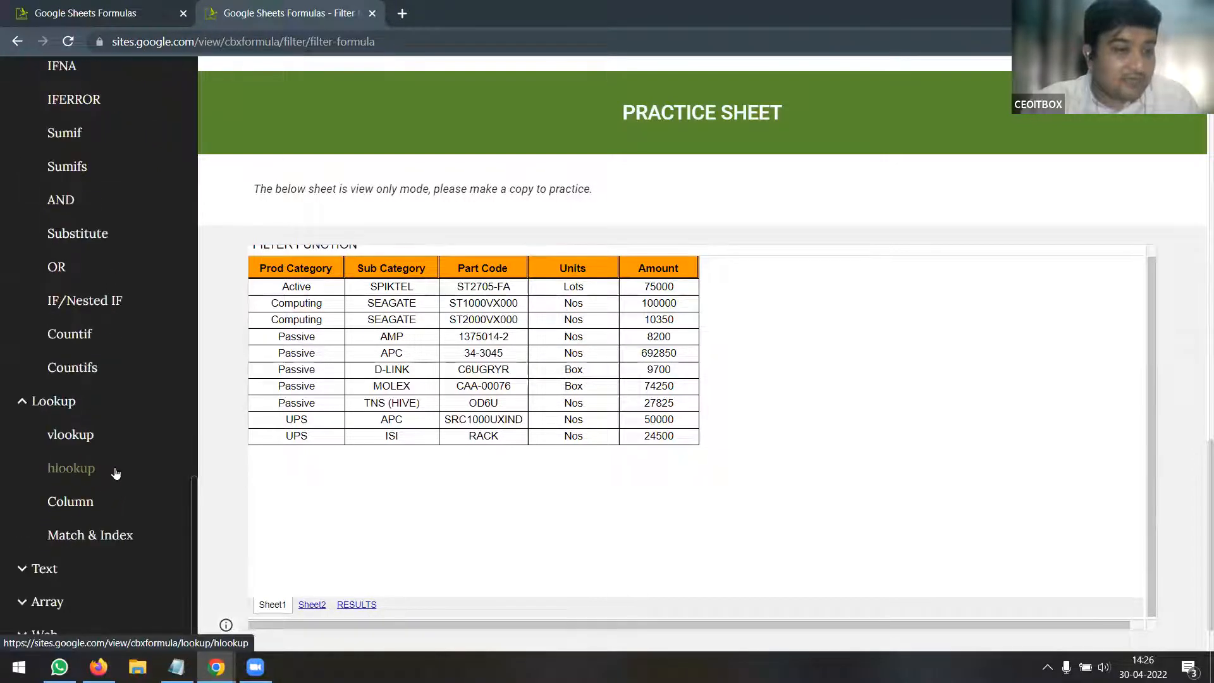
{"action": "left_click", "coordinate": [33, 571]}
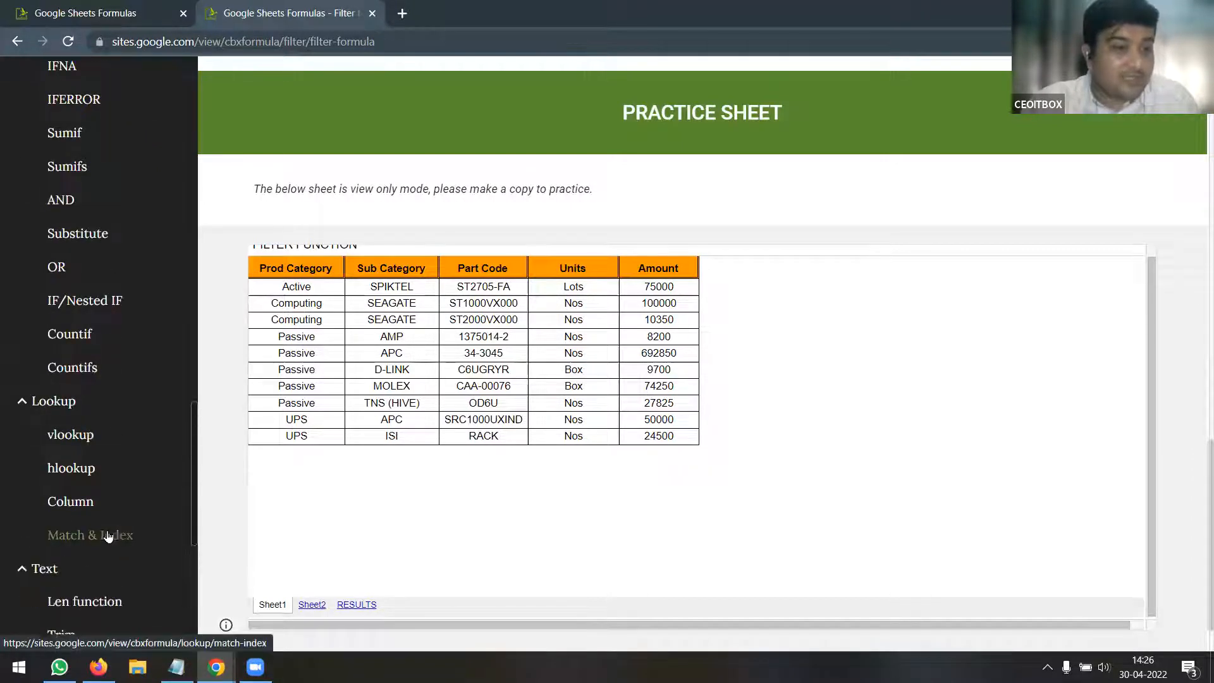
{"action": "scroll", "coordinate": [105, 537], "scroll_direction": "down", "scroll_amount": 4}
{"action": "scroll", "coordinate": [127, 480], "scroll_direction": "down", "scroll_amount": 2}
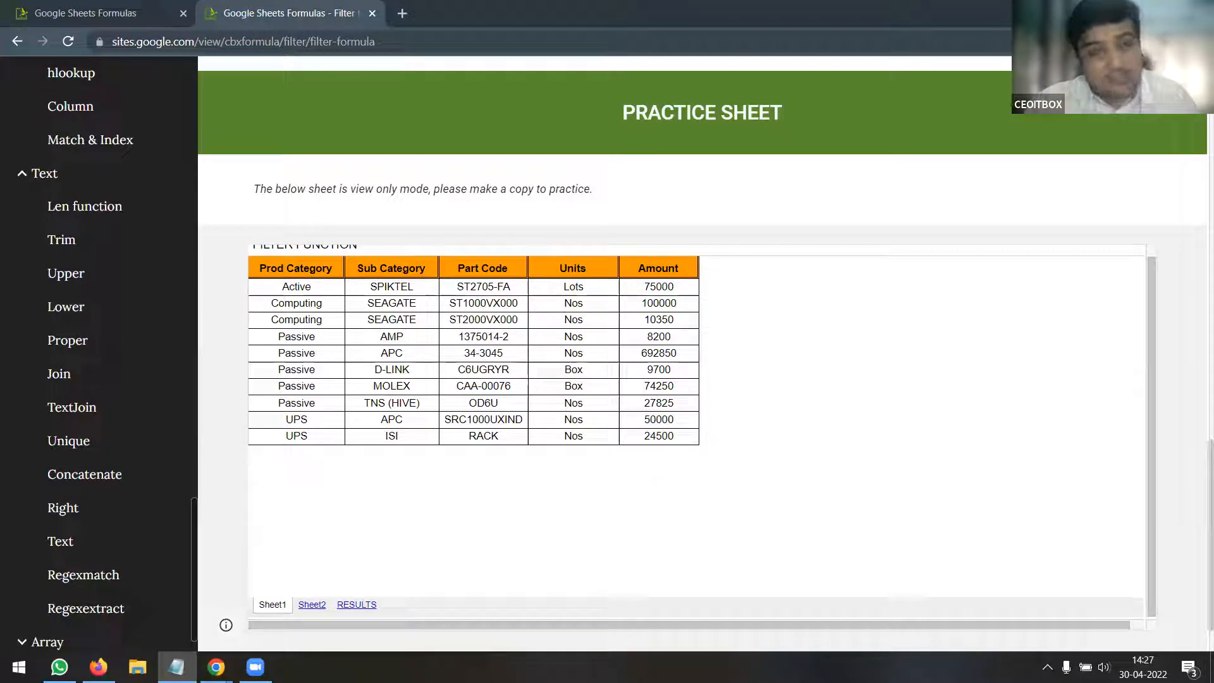
Load the Itbx.in/dmeprogram curriculum page and highlight its short link in the address bar
{"action": "left_click", "coordinate": [322, 46]}
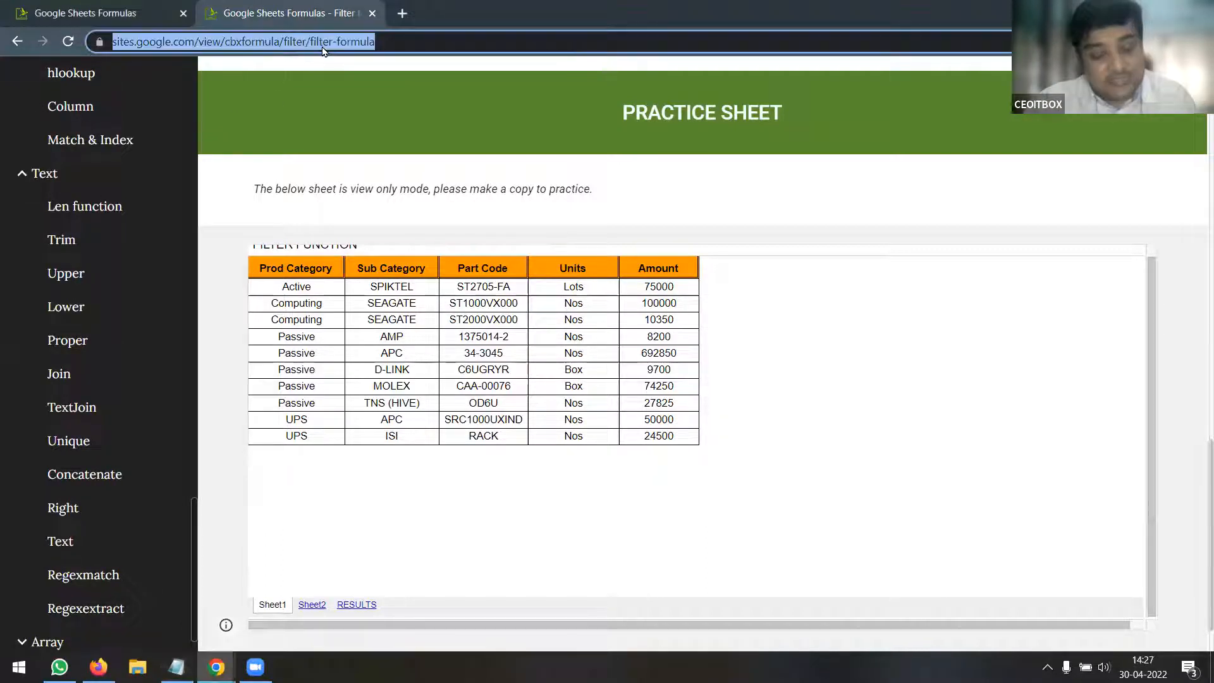
{"action": "type", "text": "Itbx.in/dmeprogram"}
{"action": "key", "text": "Return"}
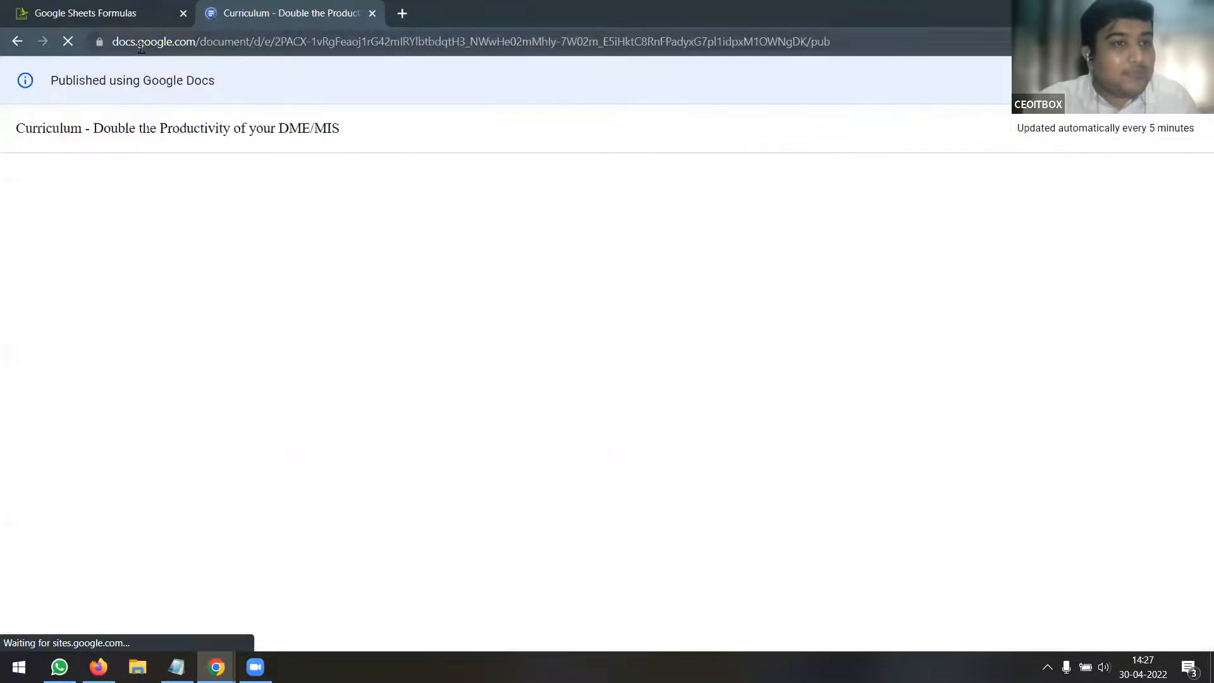
{"action": "left_click", "coordinate": [258, 43]}
{"action": "type", "text": "Itbx.in/dmeprogram"}
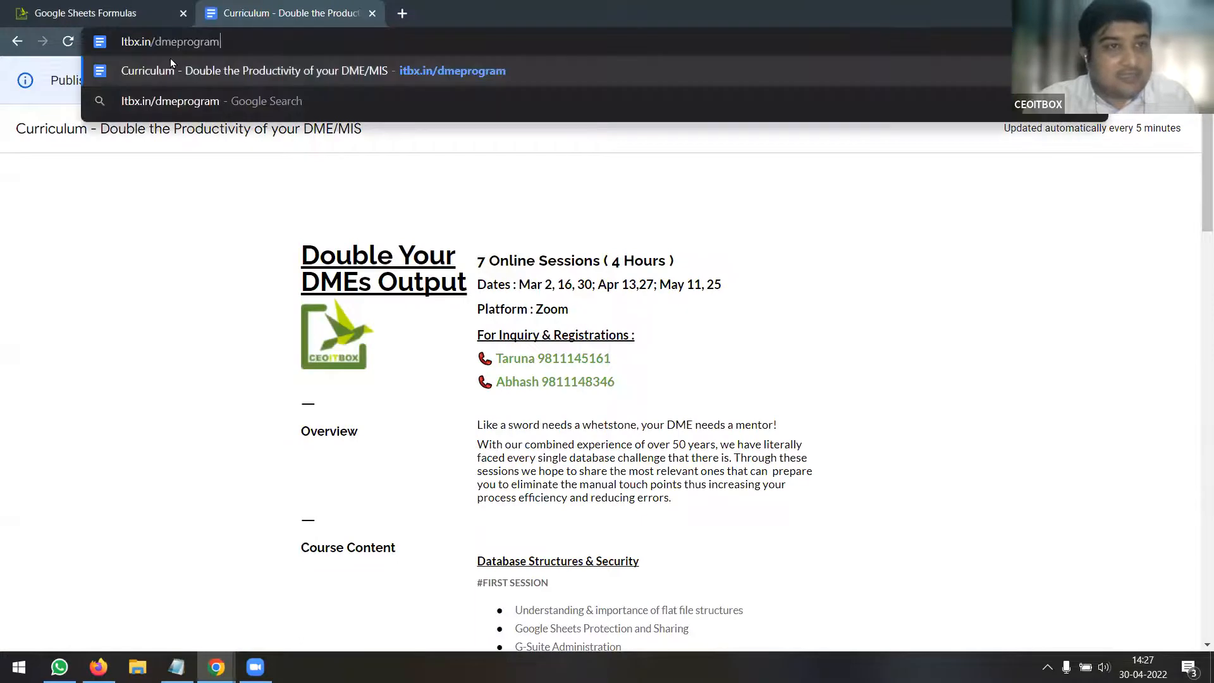
{"action": "left_click_drag", "start_coordinate": [219, 42], "coordinate": [116, 44]}
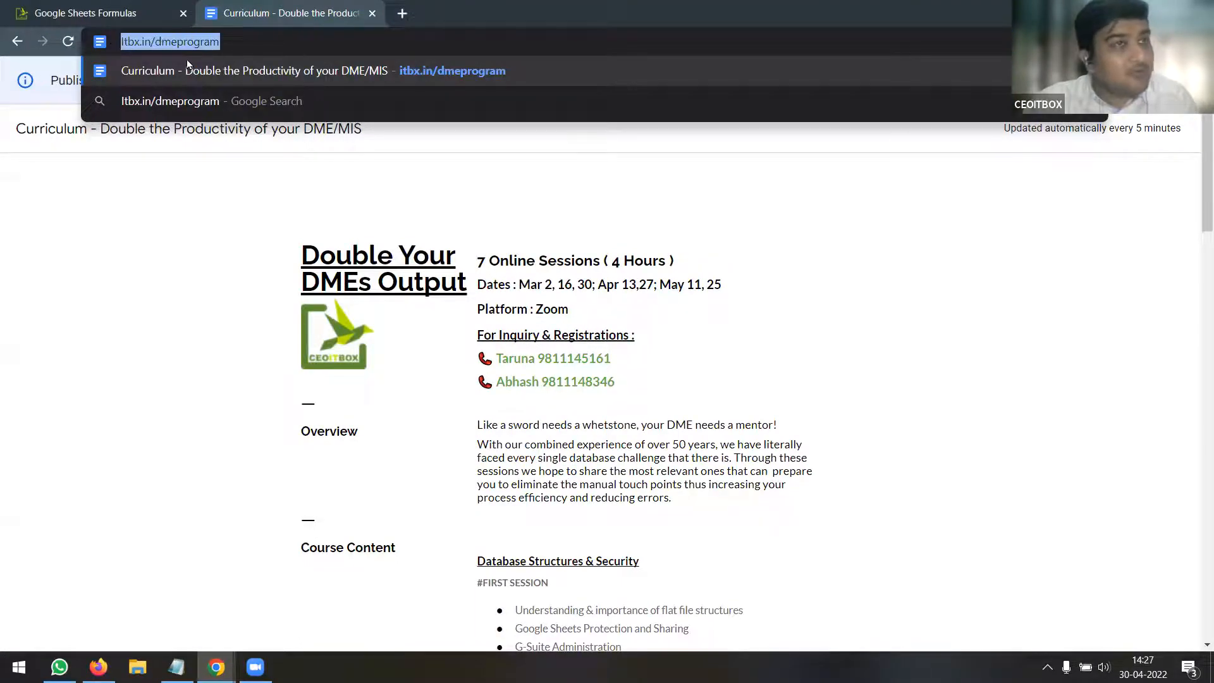
{"action": "left_click", "coordinate": [180, 315]}
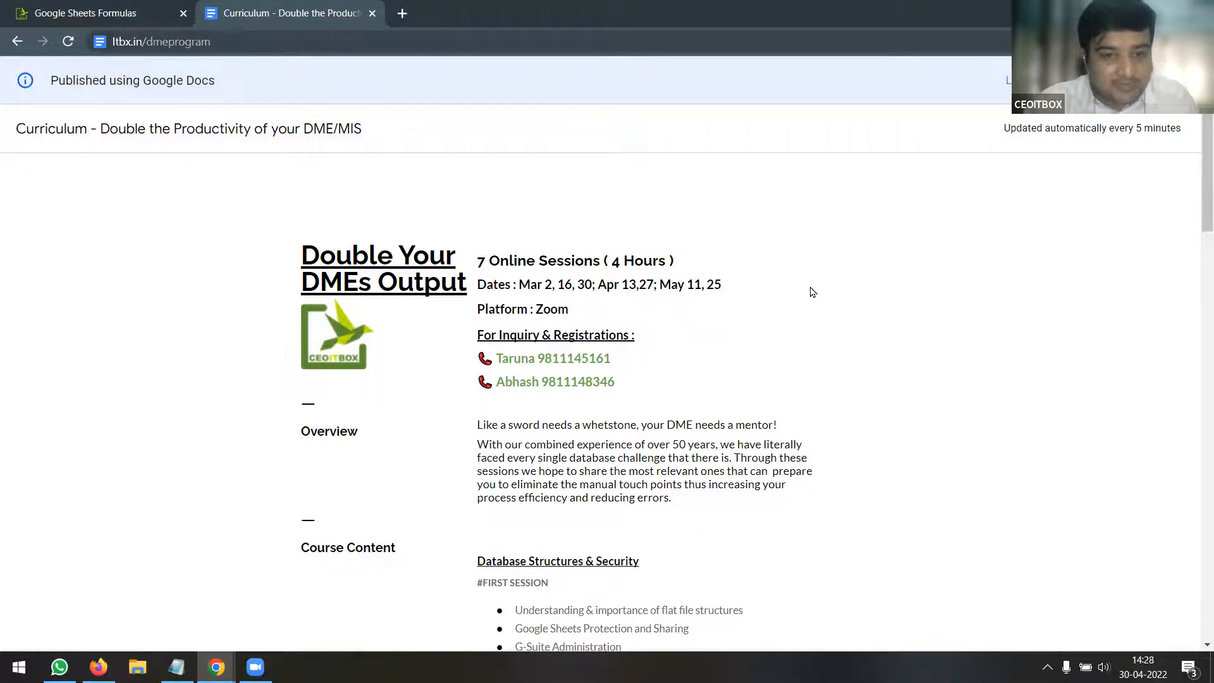
Scan the curriculum's session schedule and highlight the final session date 25
{"action": "scroll", "coordinate": [812, 293], "scroll_direction": "down", "scroll_amount": 2}
{"action": "scroll", "coordinate": [797, 288], "scroll_direction": "up", "scroll_amount": 2}
{"action": "scroll", "coordinate": [795, 288], "scroll_direction": "down", "scroll_amount": 2}
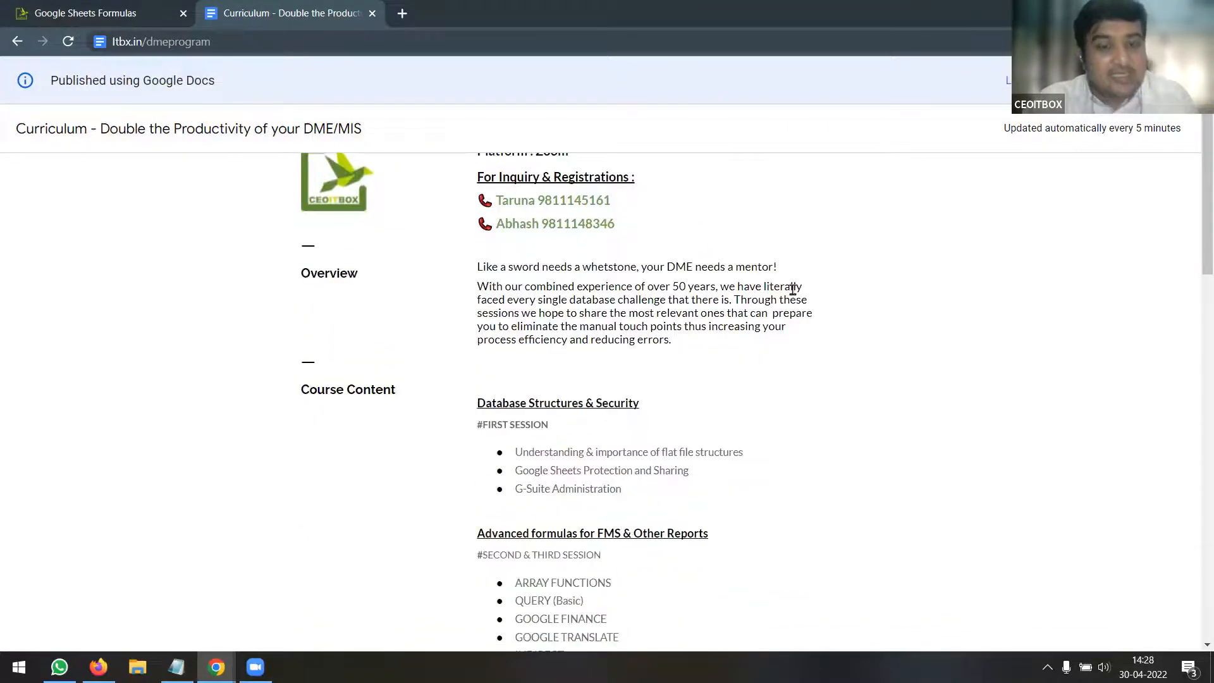
{"action": "scroll", "coordinate": [793, 290], "scroll_direction": "up", "scroll_amount": 1}
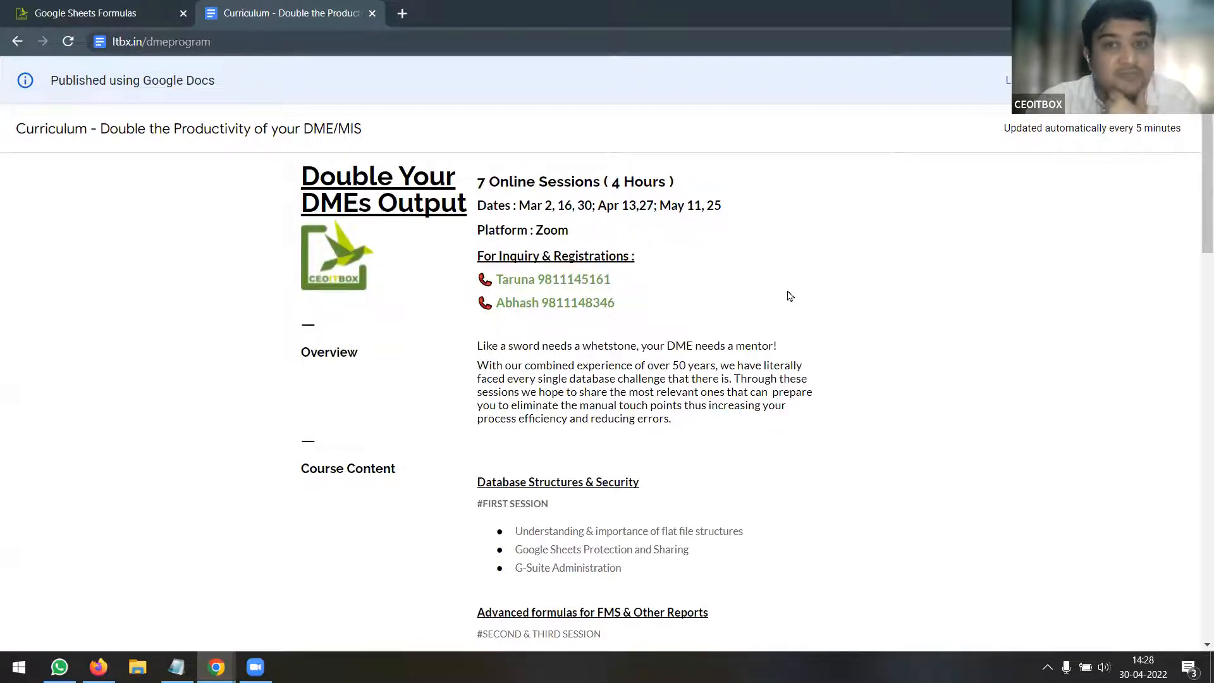
{"action": "left_click_drag", "start_coordinate": [706, 205], "coordinate": [728, 208]}
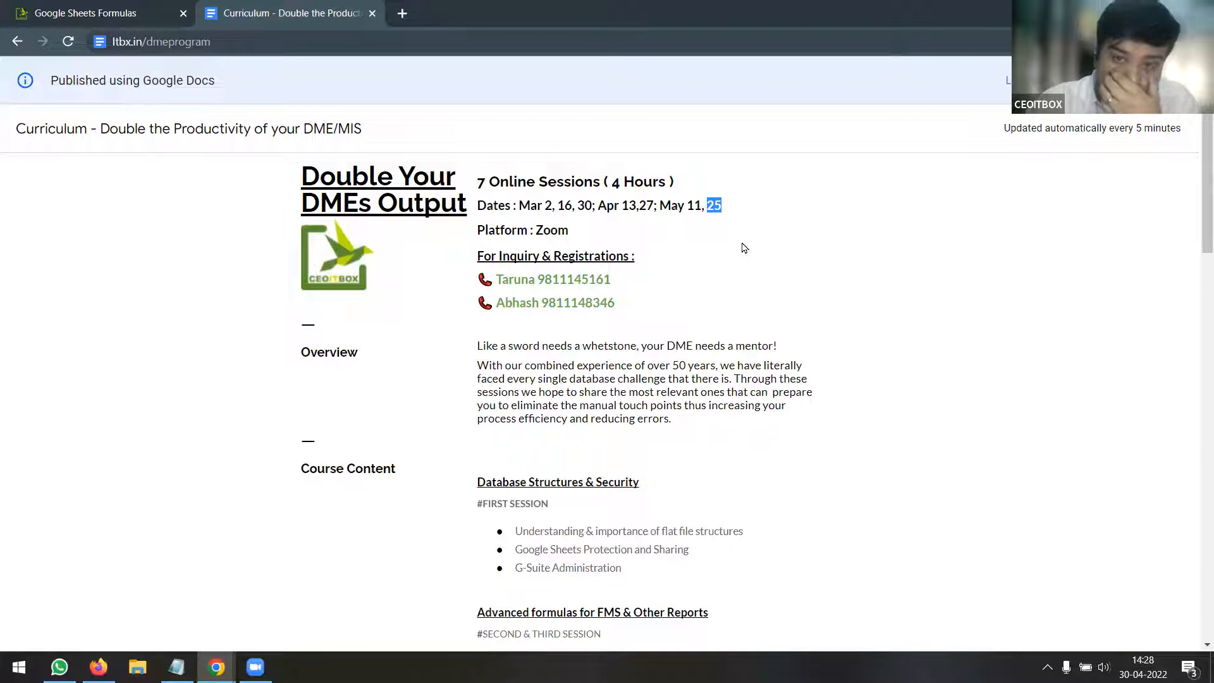
Scroll through the course sessions and highlight the fifth session's topic bullets
{"action": "scroll", "coordinate": [740, 250], "scroll_direction": "down", "scroll_amount": 5}
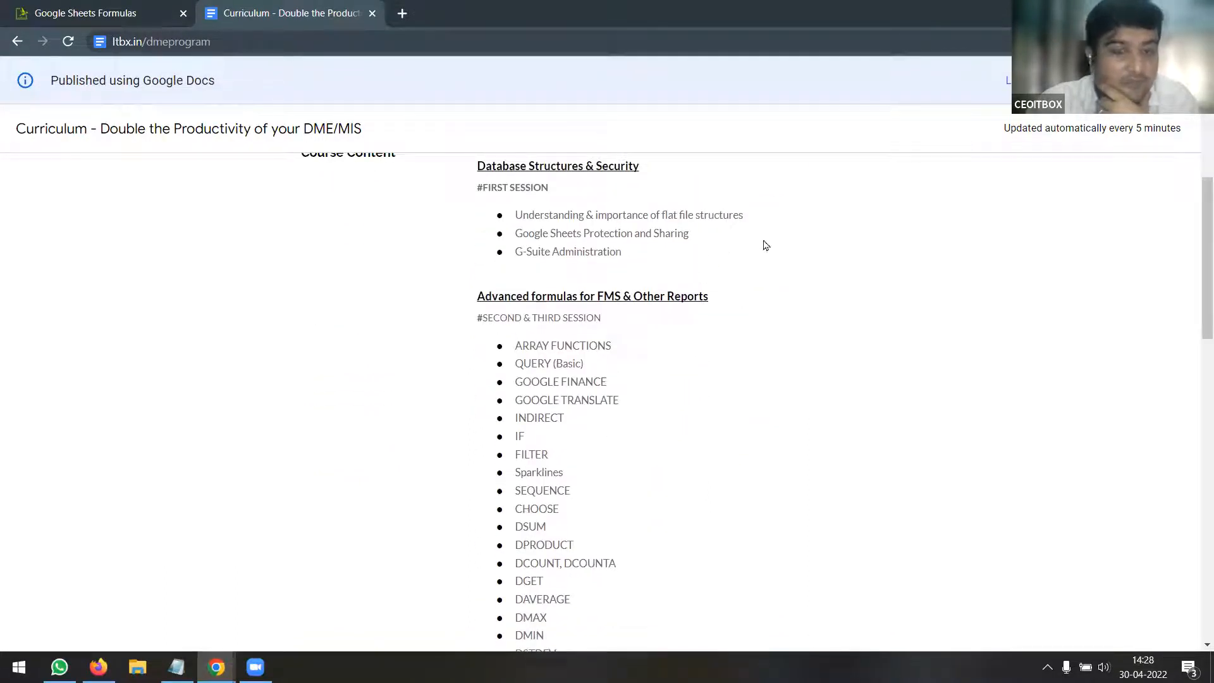
{"action": "scroll", "coordinate": [764, 272], "scroll_direction": "down", "scroll_amount": 4}
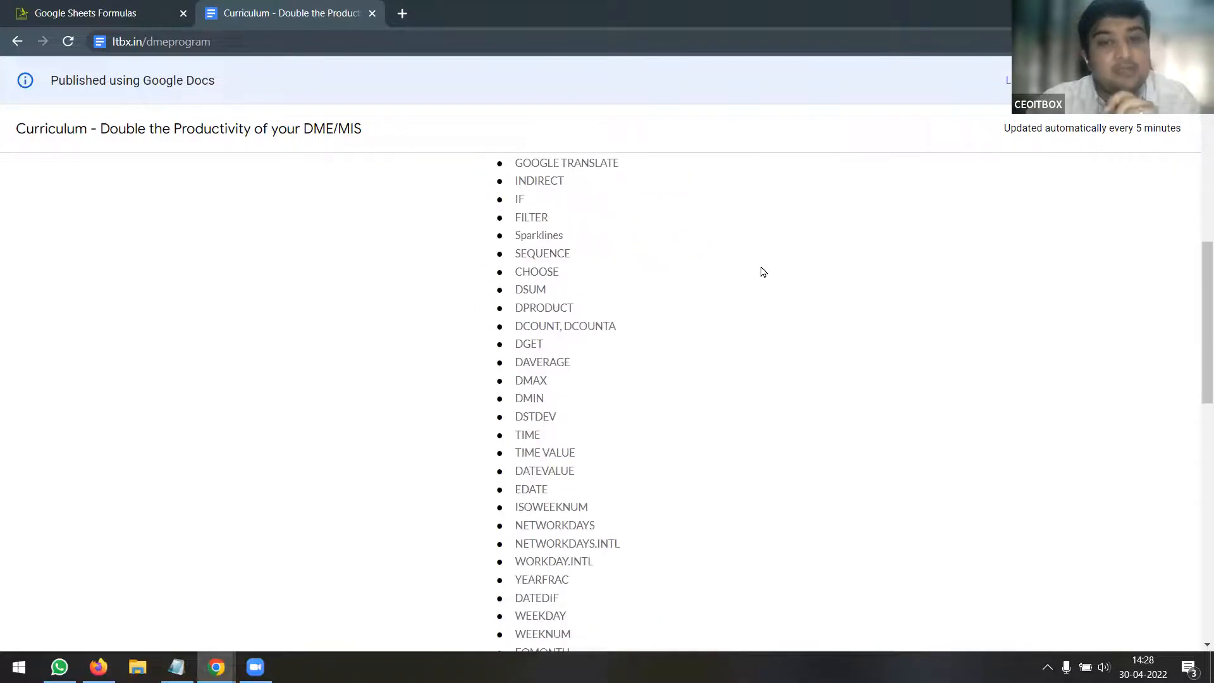
{"action": "scroll", "coordinate": [763, 272], "scroll_direction": "up", "scroll_amount": 1}
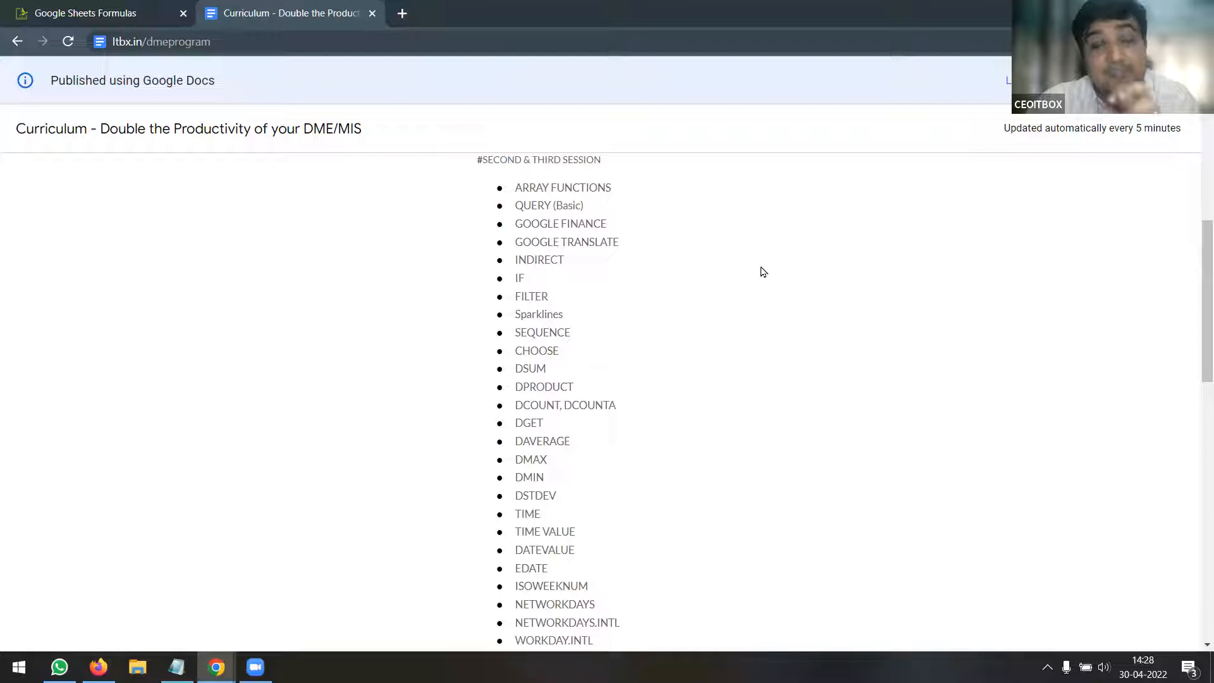
{"action": "scroll", "coordinate": [763, 272], "scroll_direction": "down", "scroll_amount": 3}
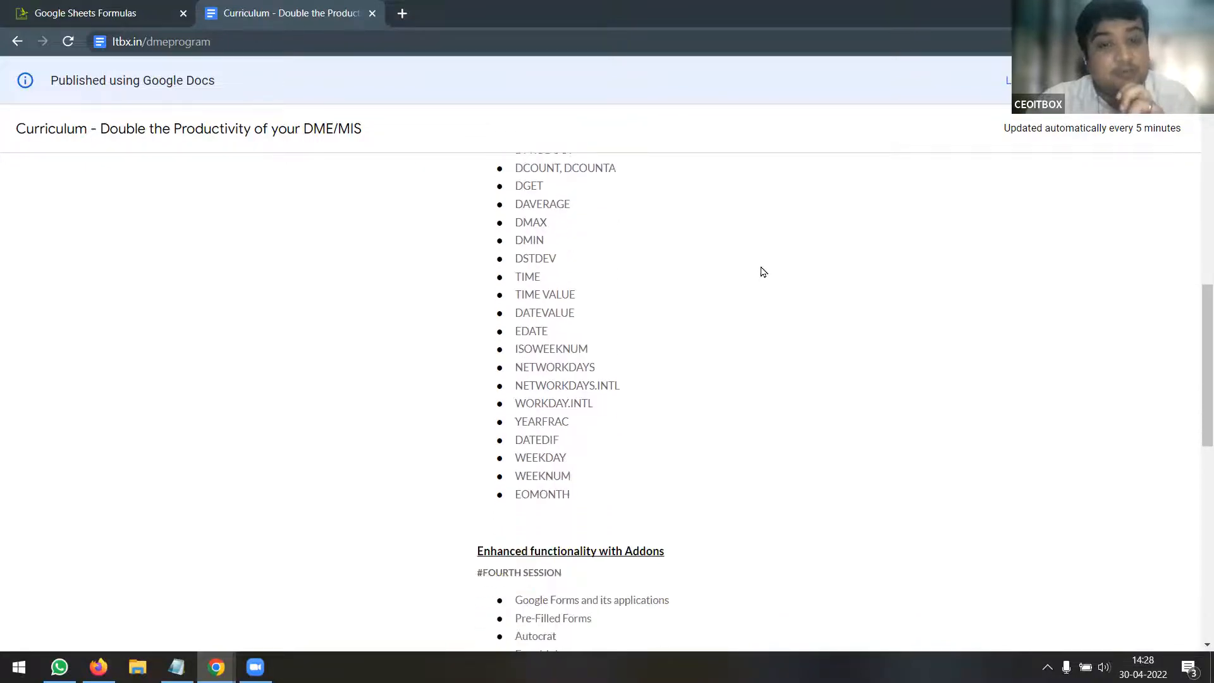
{"action": "scroll", "coordinate": [763, 272], "scroll_direction": "down", "scroll_amount": 1}
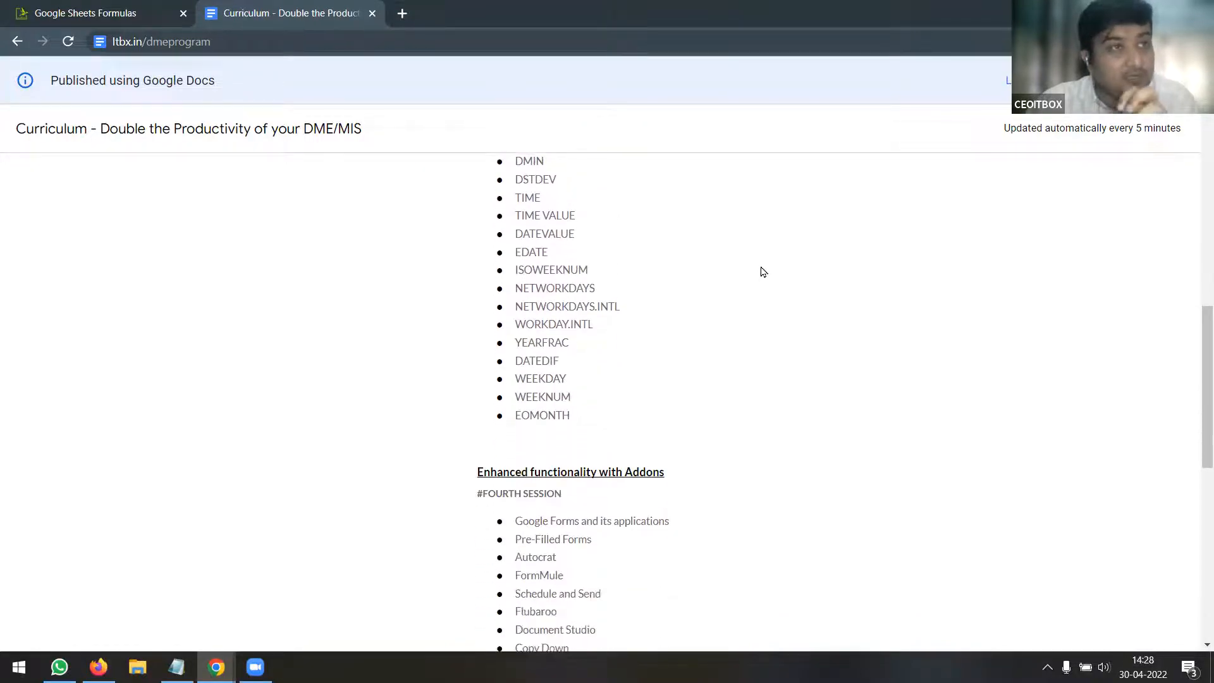
{"action": "scroll", "coordinate": [764, 272], "scroll_direction": "down", "scroll_amount": 3}
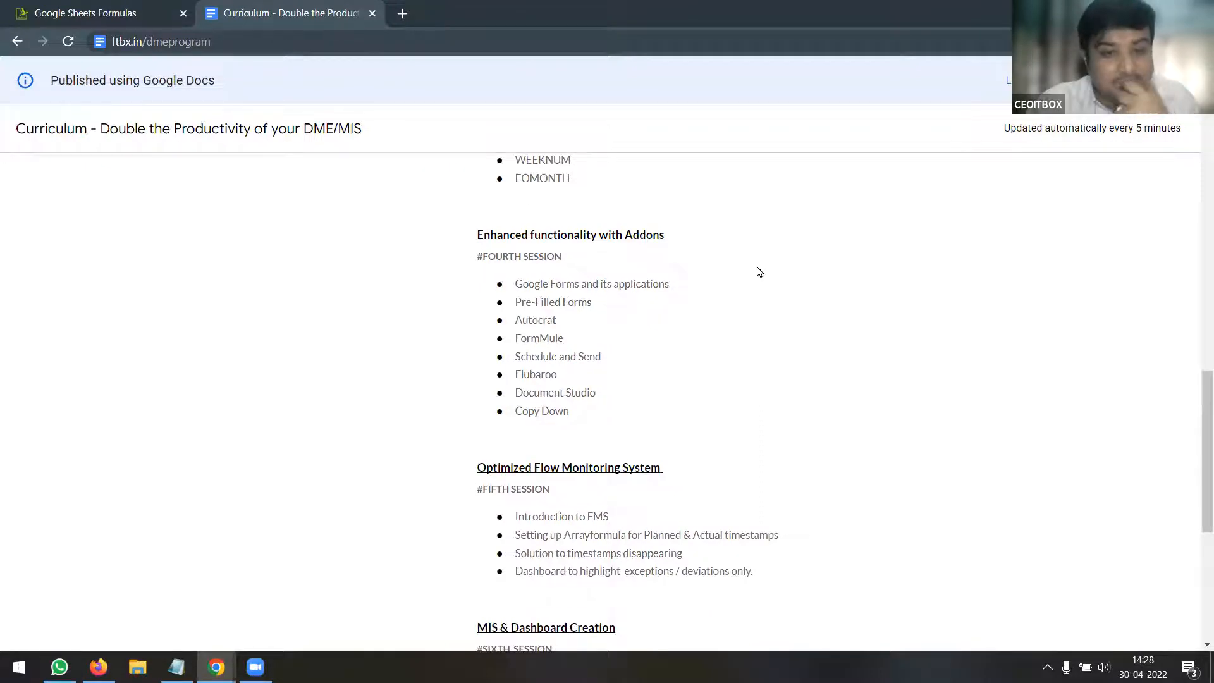
{"action": "scroll", "coordinate": [760, 272], "scroll_direction": "down", "scroll_amount": 3}
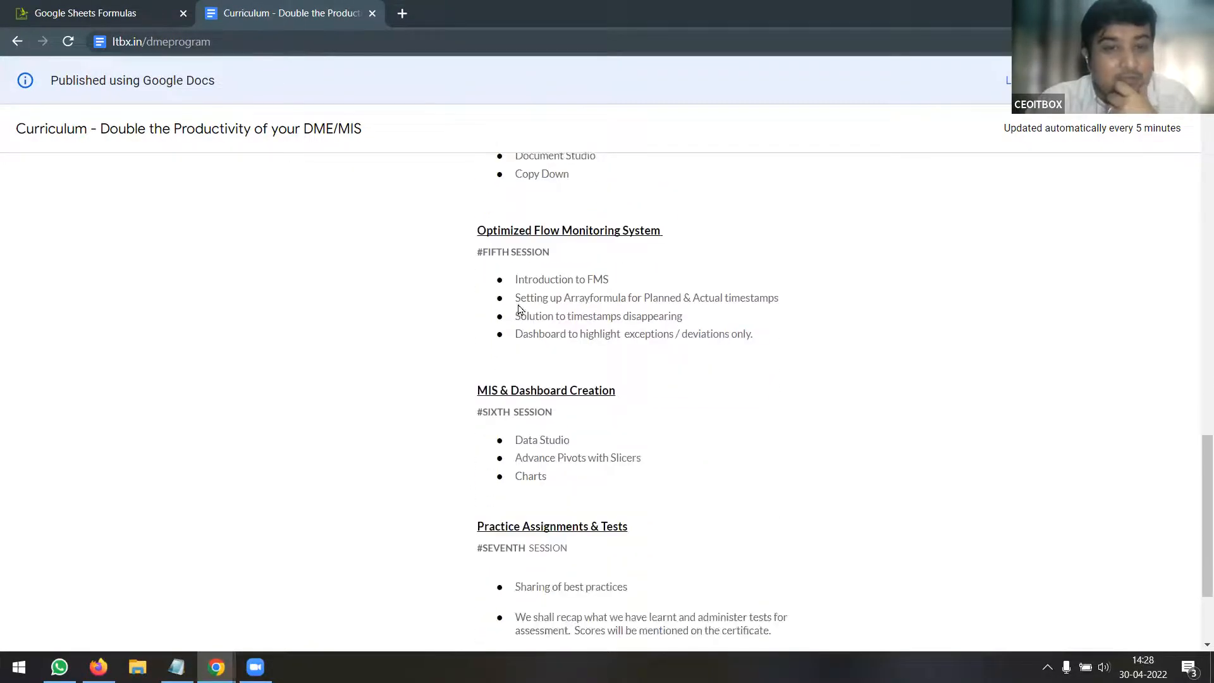
{"action": "left_click_drag", "start_coordinate": [517, 280], "coordinate": [682, 334]}
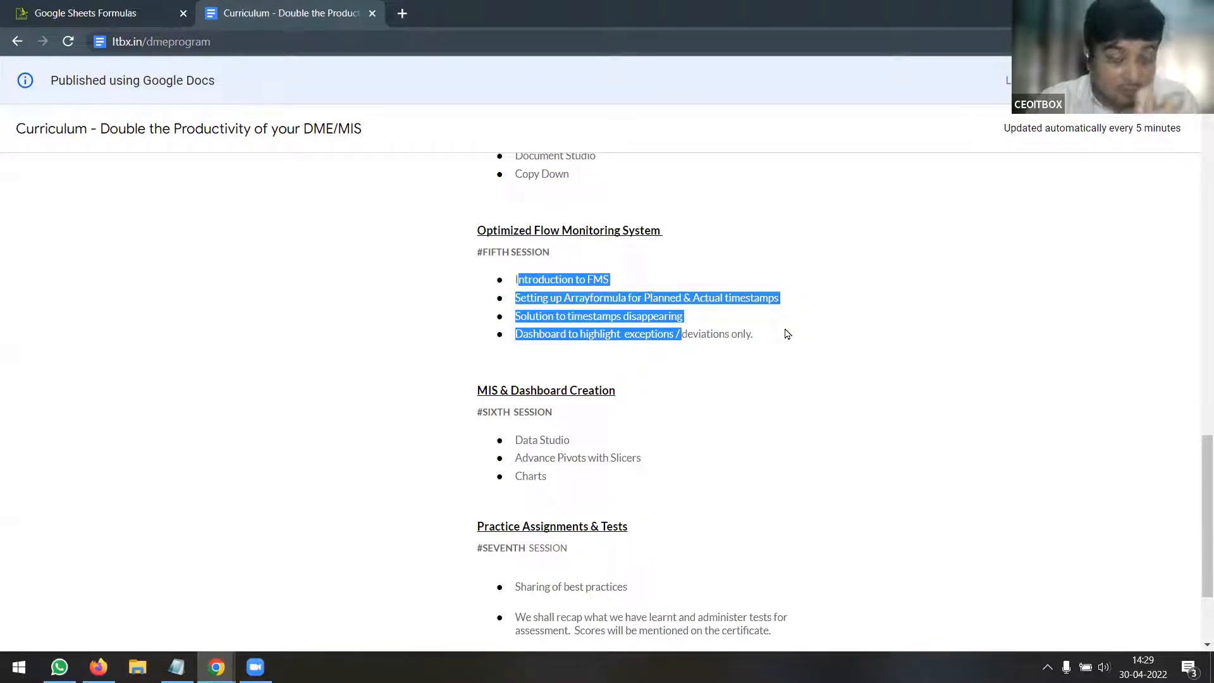
{"action": "scroll", "coordinate": [784, 335], "scroll_direction": "down", "scroll_amount": 2}
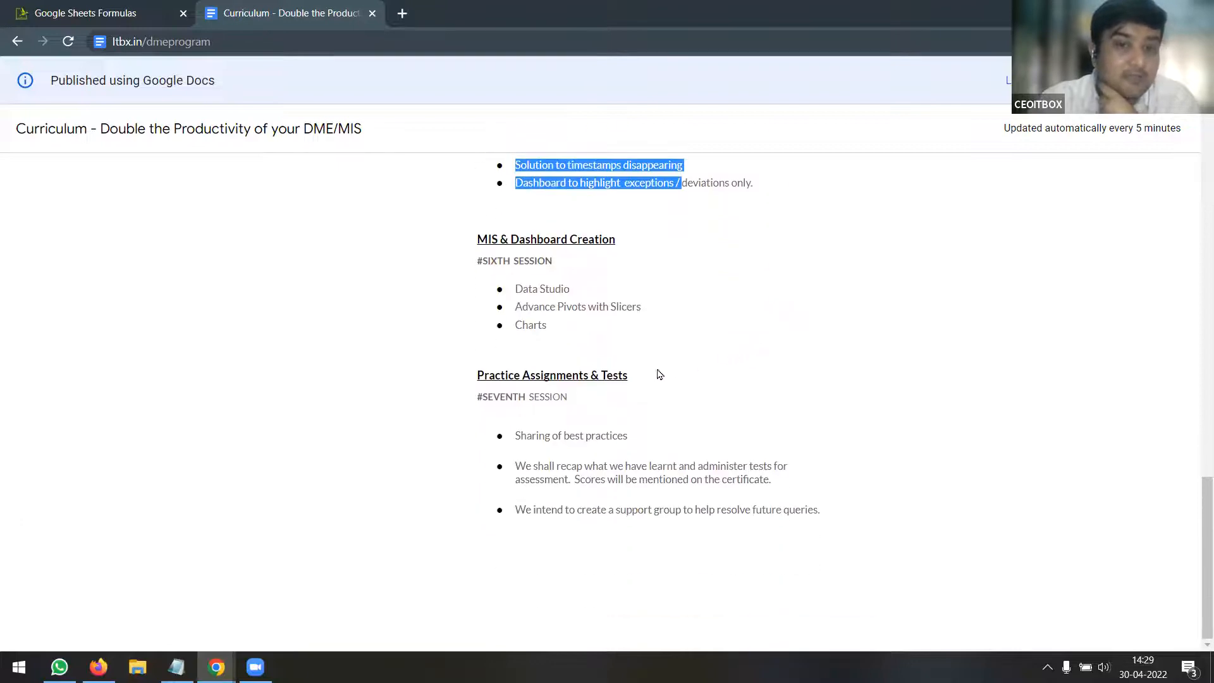
{"action": "left_click_drag", "start_coordinate": [524, 289], "coordinate": [618, 308]}
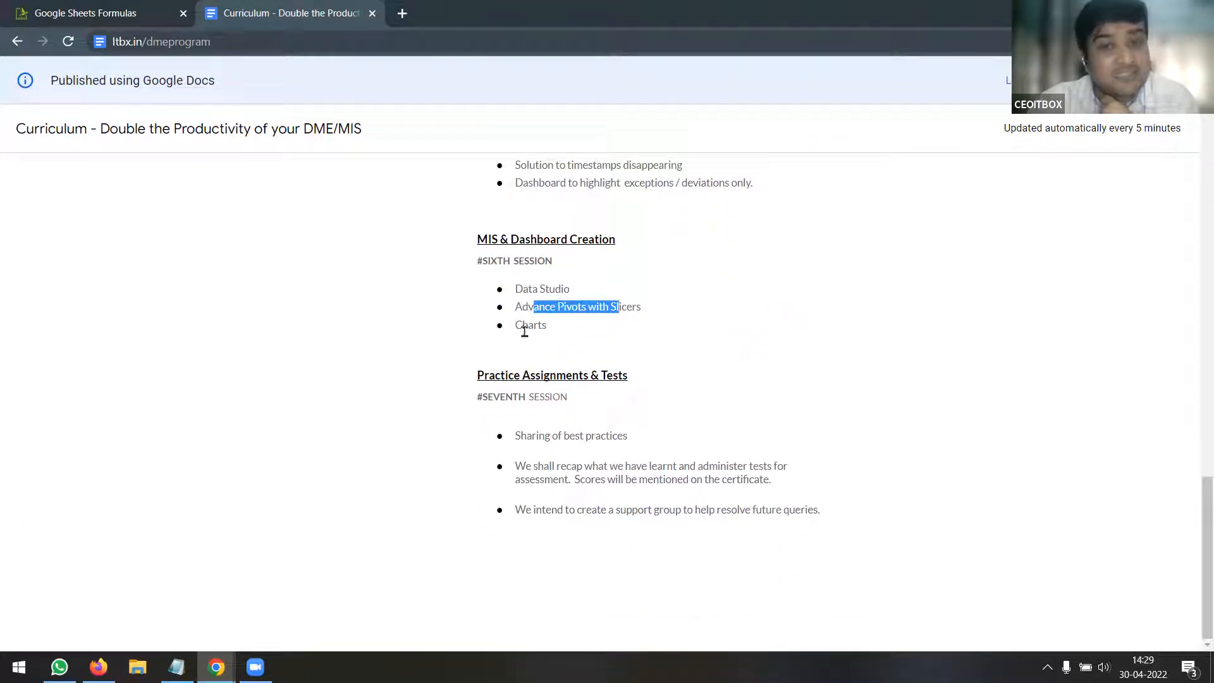
{"action": "left_click_drag", "start_coordinate": [523, 328], "coordinate": [535, 326]}
{"action": "left_click_drag", "start_coordinate": [487, 261], "coordinate": [552, 263]}
{"action": "left_click_drag", "start_coordinate": [520, 436], "coordinate": [833, 539]}
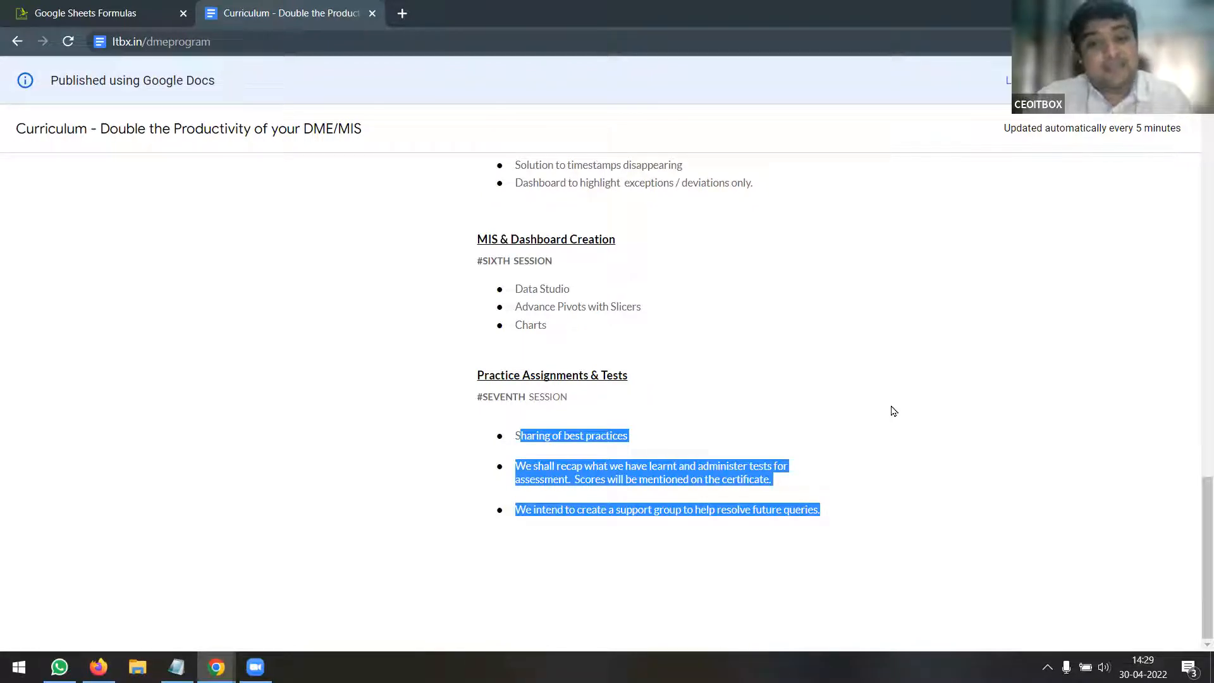
{"action": "left_click", "coordinate": [844, 450]}
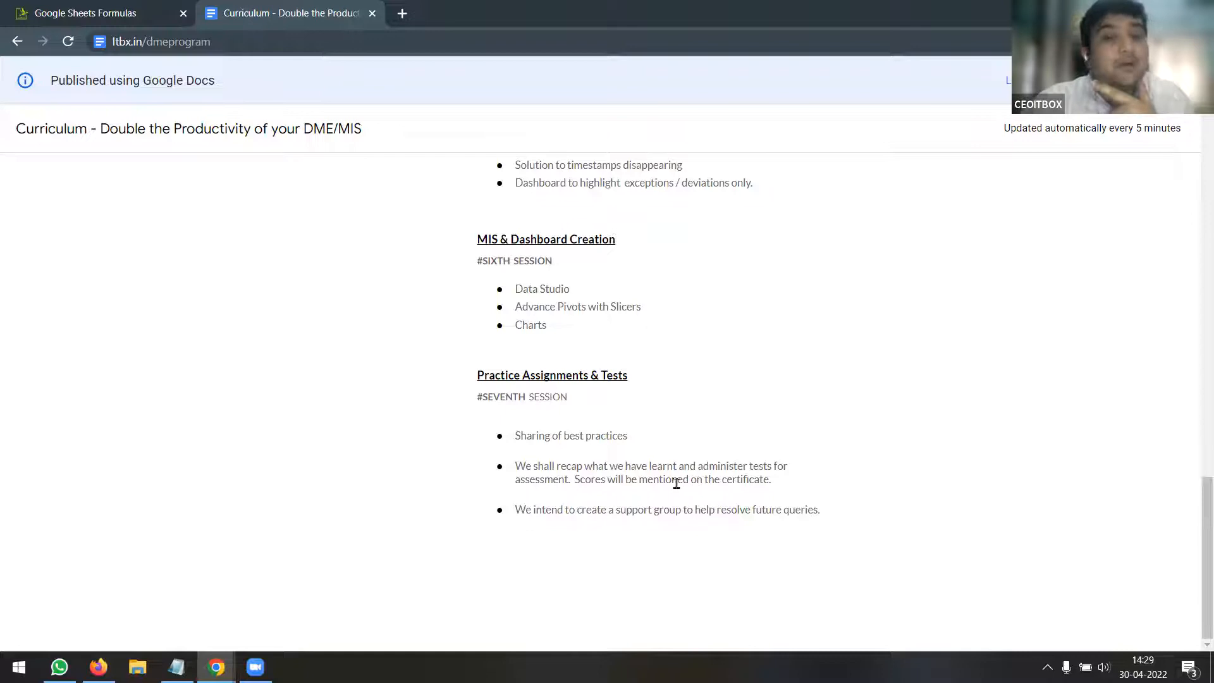
{"action": "left_click_drag", "start_coordinate": [542, 510], "coordinate": [827, 511]}
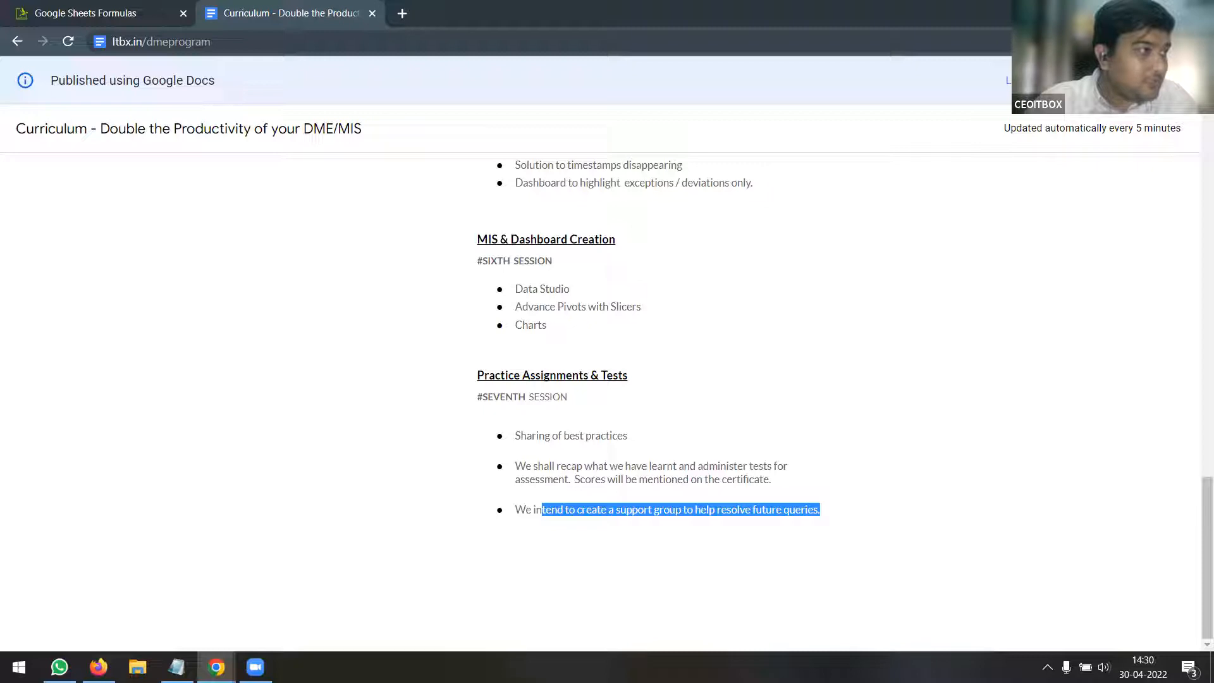
{"action": "key", "text": "alt+Tab"}
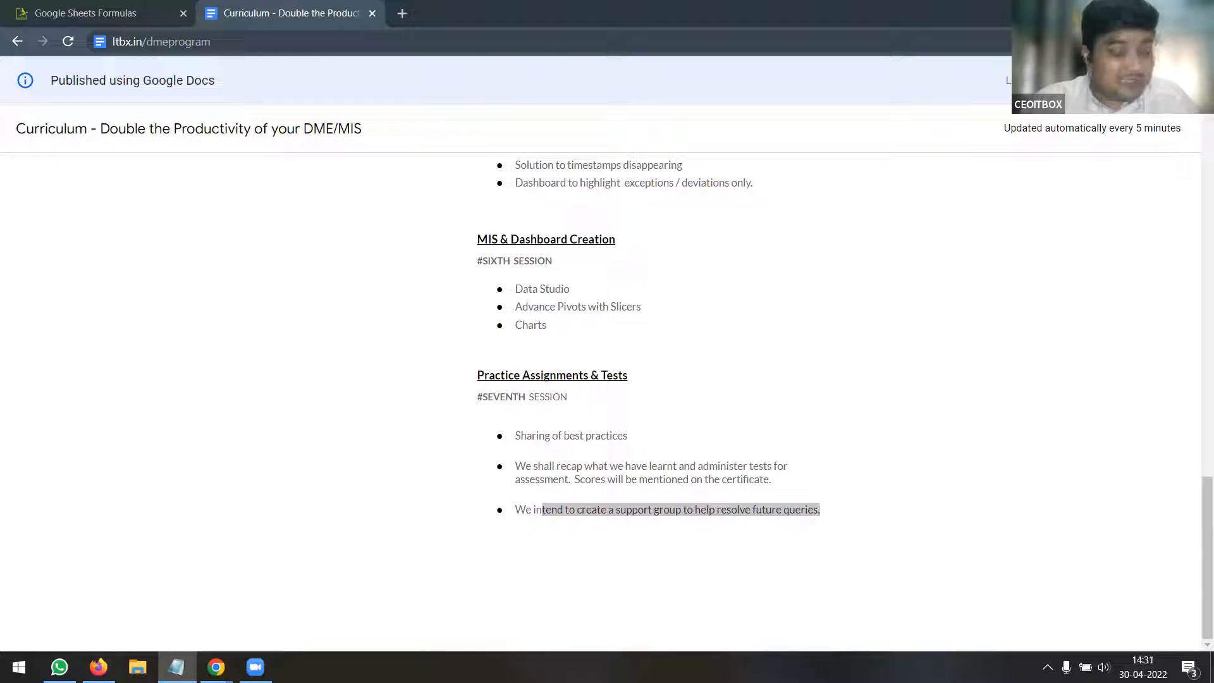
{"action": "left_click", "coordinate": [335, 44]}
{"action": "type", "text": "https://itbx.in/yt"}
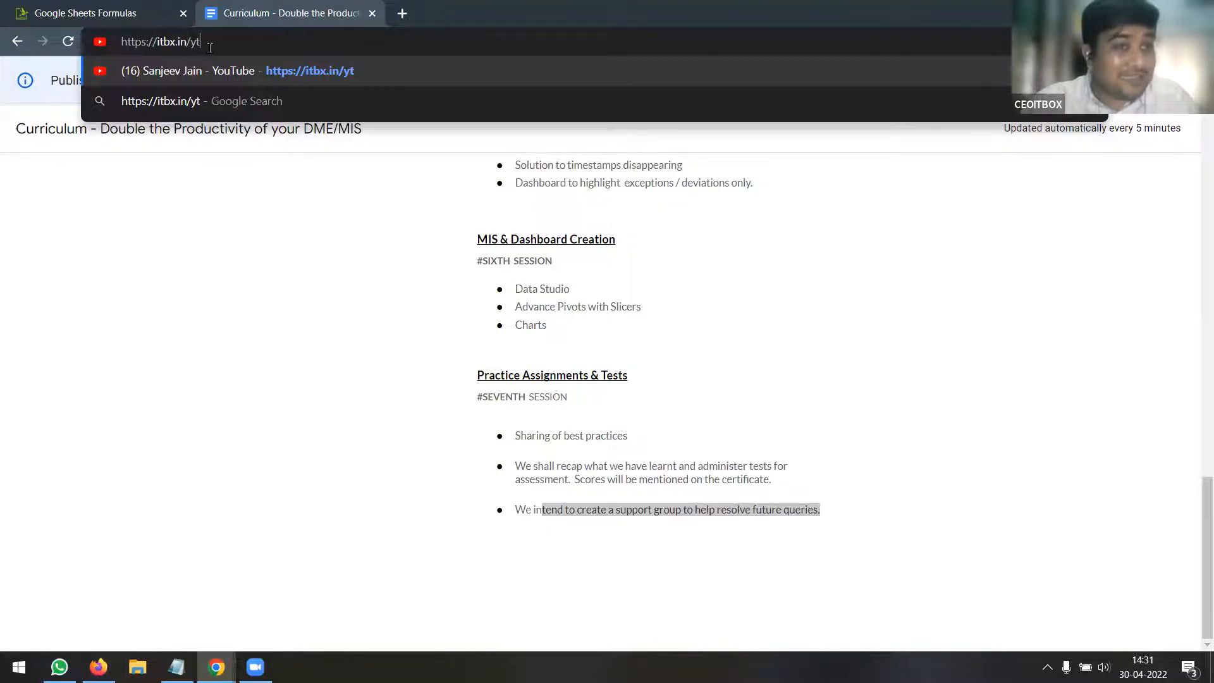
{"action": "left_click_drag", "start_coordinate": [156, 42], "coordinate": [237, 41]}
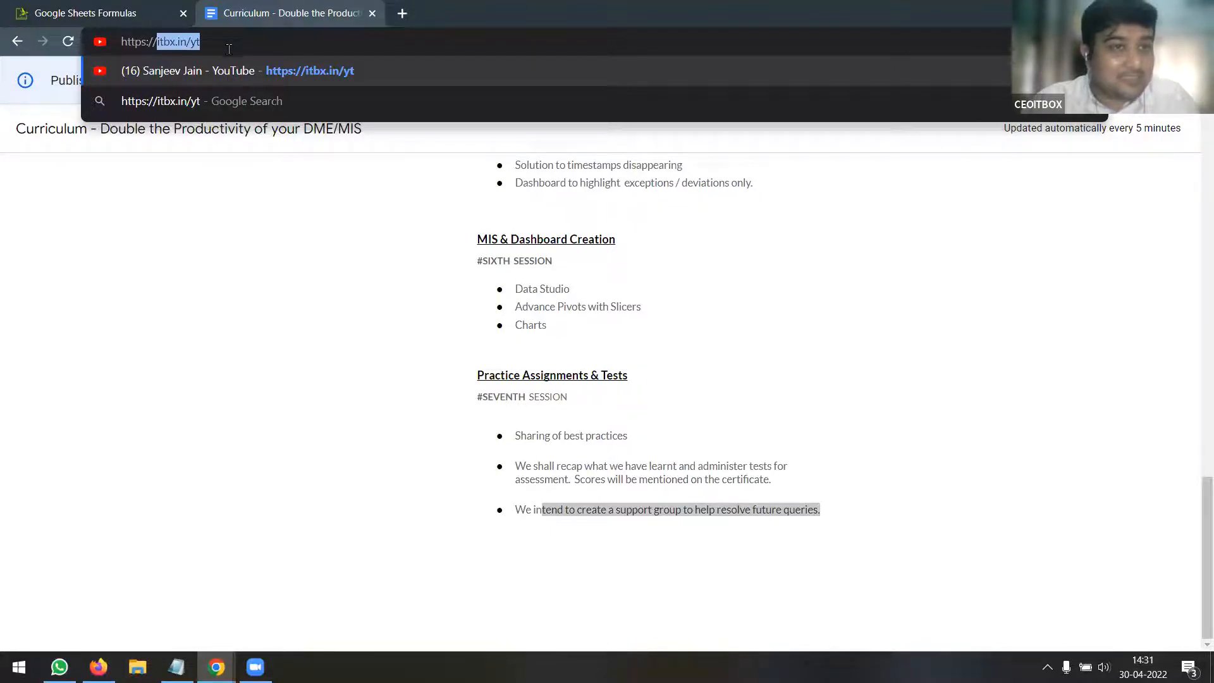
{"action": "left_click", "coordinate": [244, 45]}
{"action": "key", "text": "Return"}
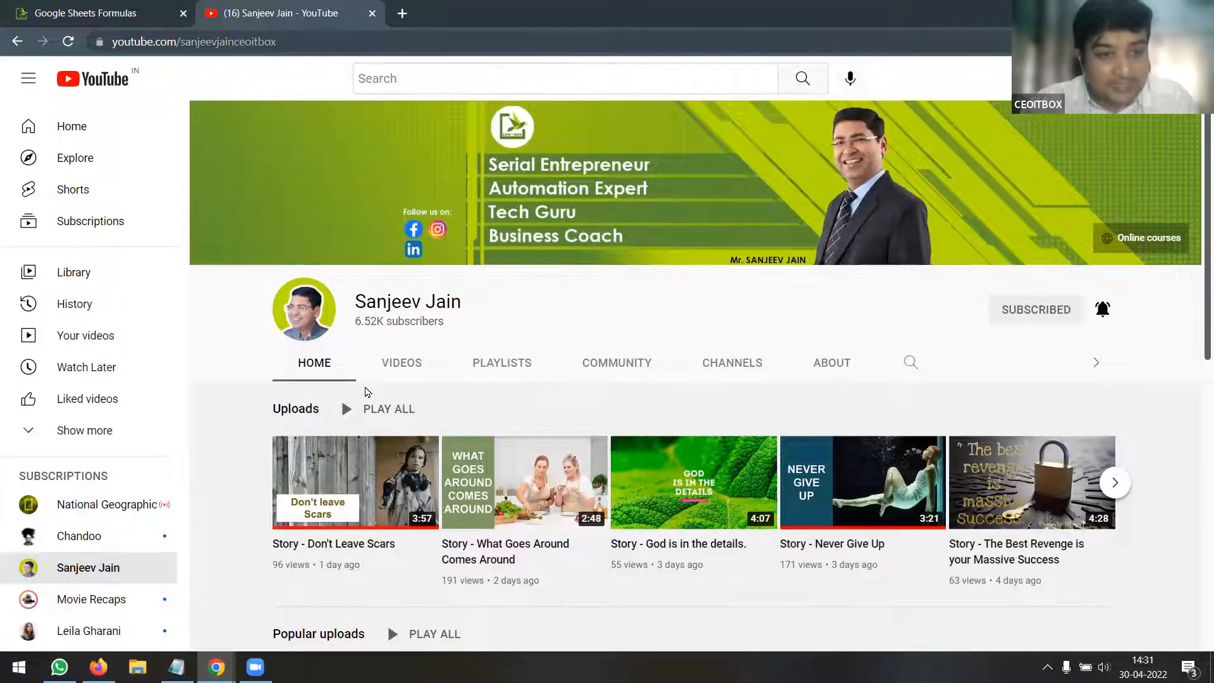
Open the presenter's channel page and show its playlists
{"action": "left_click", "coordinate": [101, 568]}
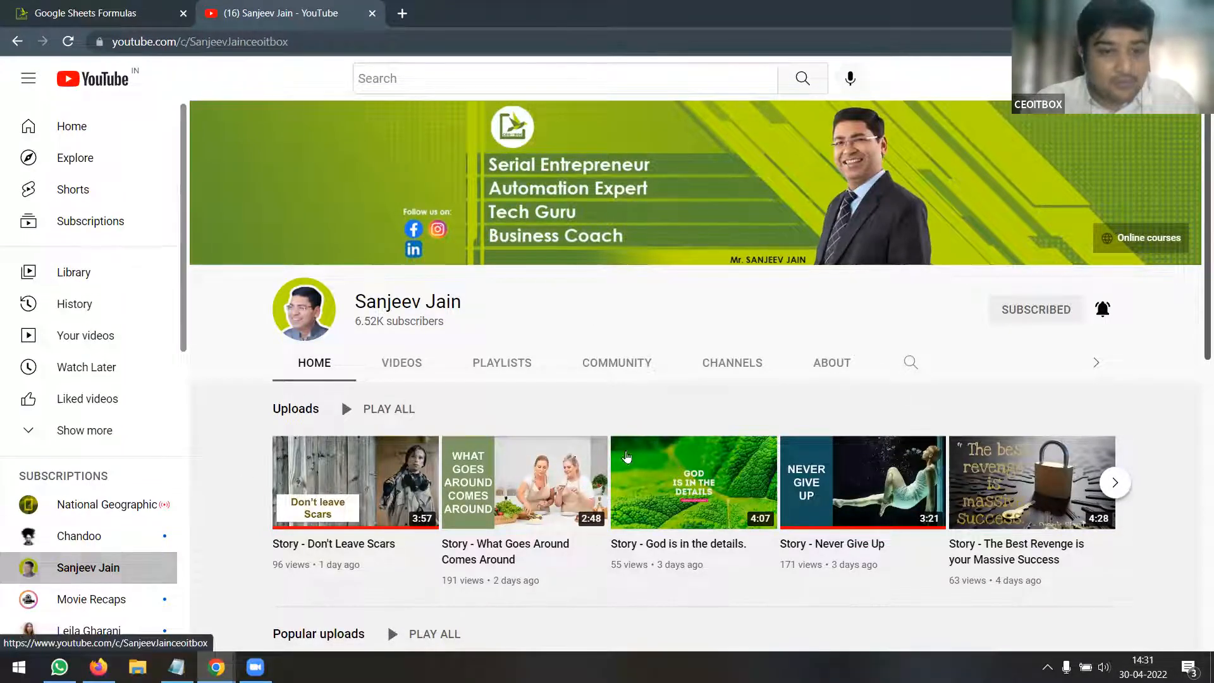
{"action": "left_click", "coordinate": [512, 366]}
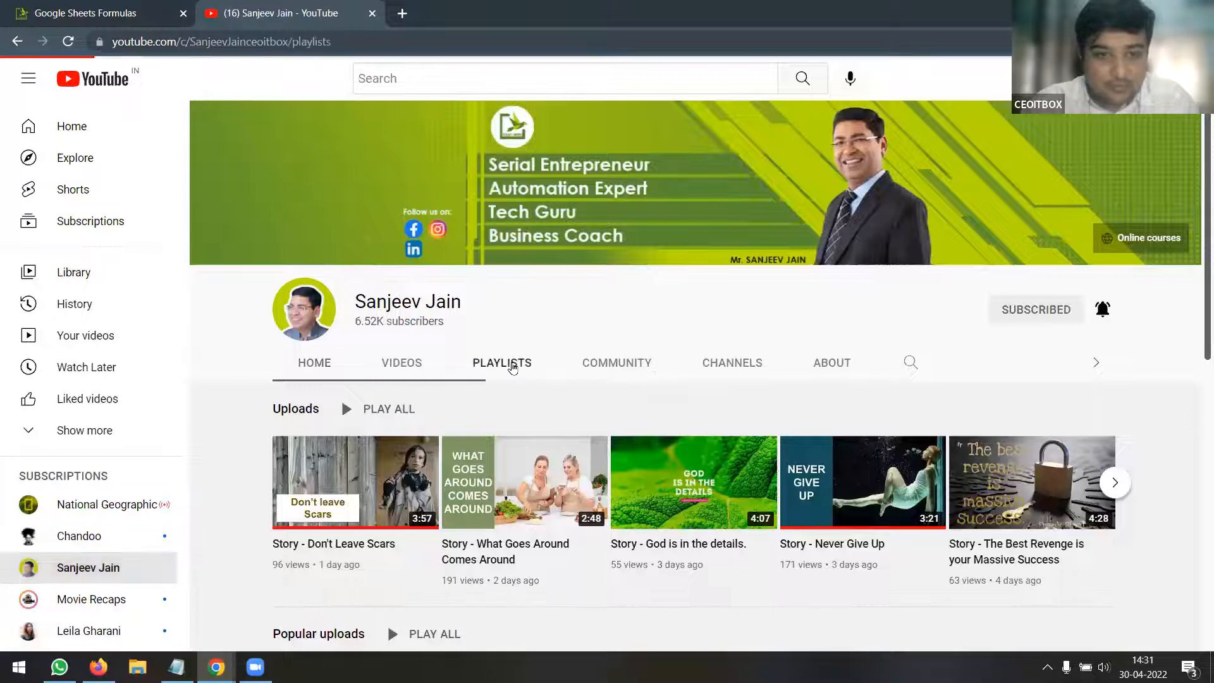
{"action": "scroll", "coordinate": [759, 380], "scroll_direction": "down", "scroll_amount": 3}
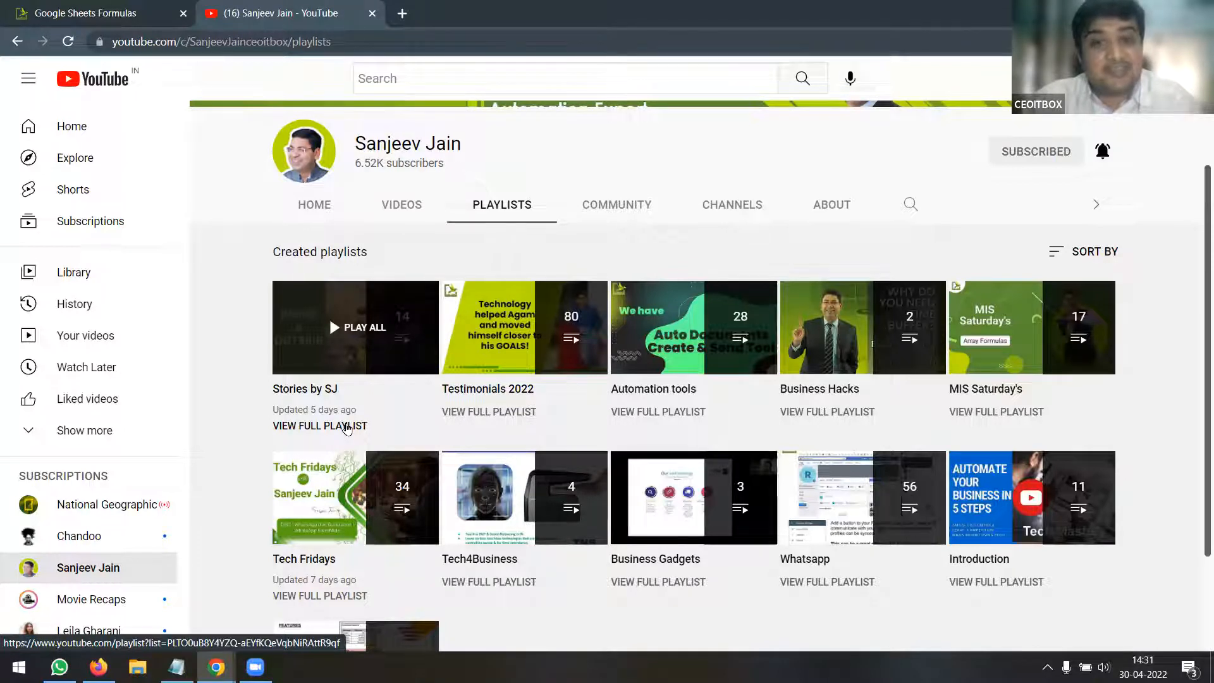
Open the Stories by SJ playlist in a new tab, review it, then return to the playlists
{"action": "middle_click", "coordinate": [346, 427]}
{"action": "left_click", "coordinate": [500, 14]}
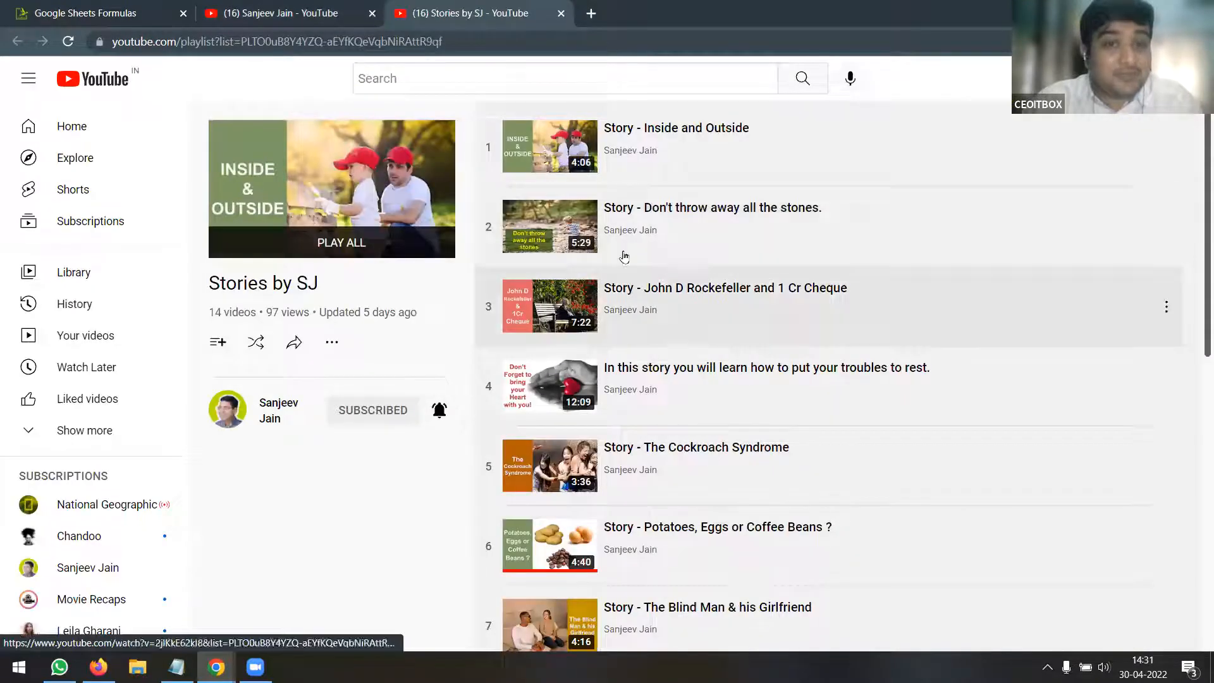
{"action": "scroll", "coordinate": [707, 228], "scroll_direction": "down", "scroll_amount": 8}
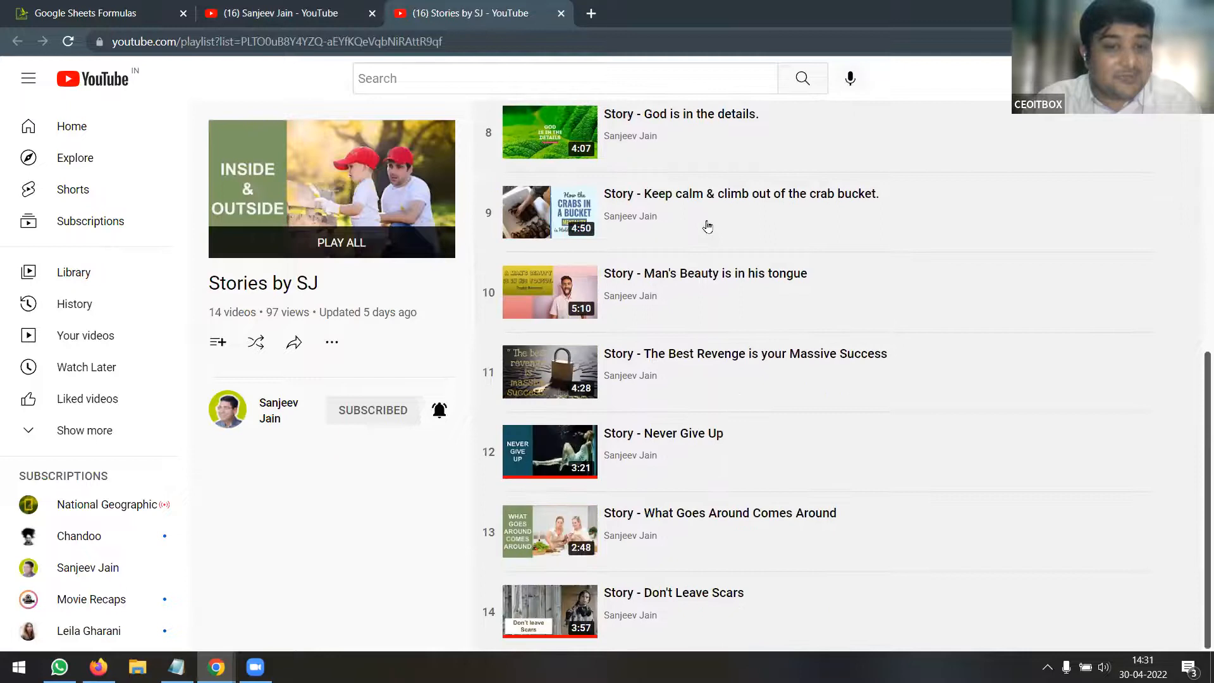
{"action": "scroll", "coordinate": [708, 226], "scroll_direction": "up", "scroll_amount": 9}
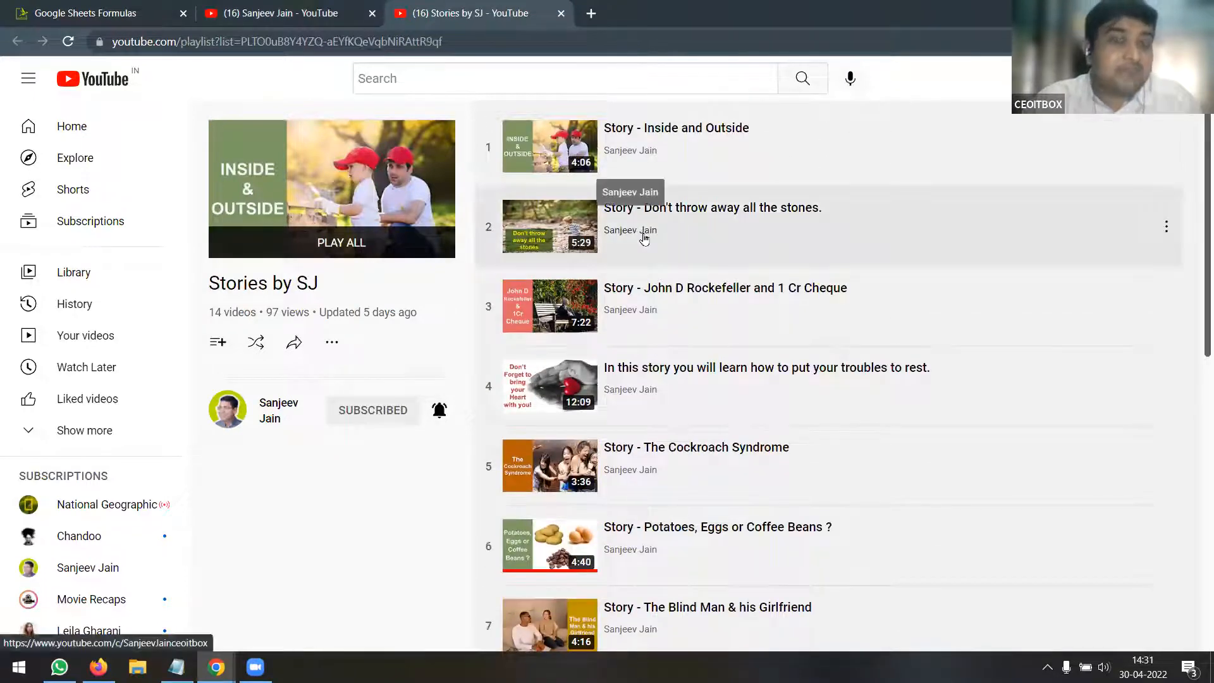
{"action": "left_click", "coordinate": [308, 9]}
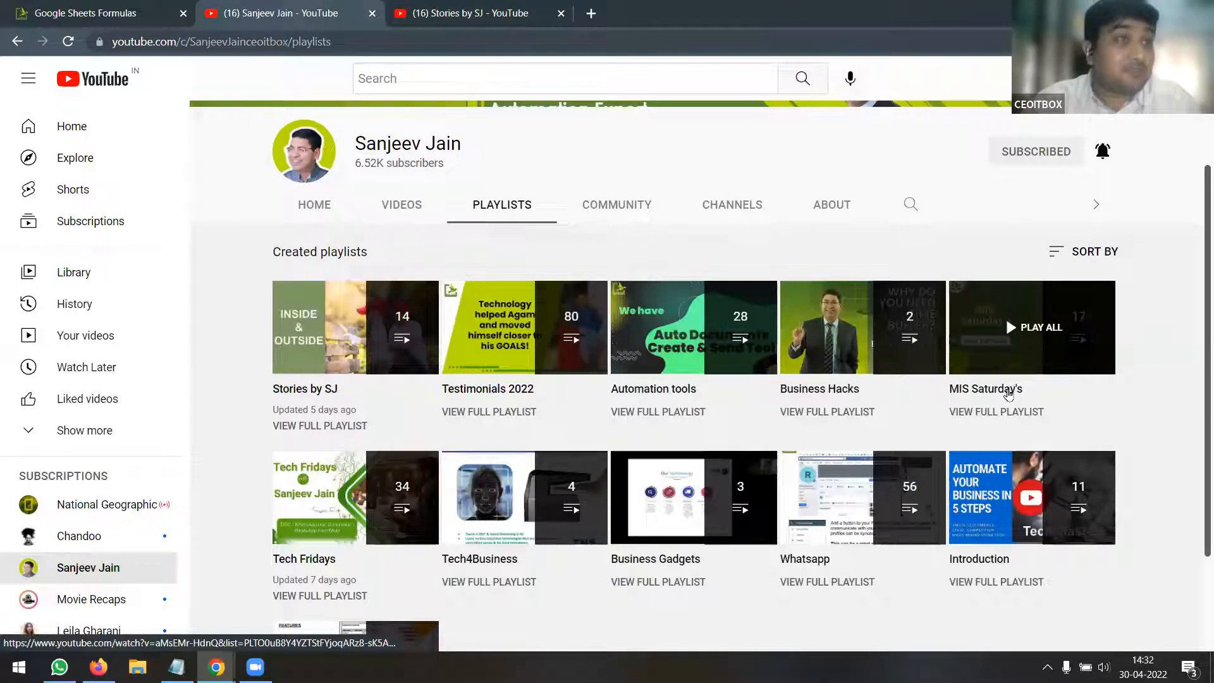
Play MIS Saturdays | Array Forumla and scroll through the 17-video playlist panel
{"action": "left_click", "coordinate": [1008, 393]}
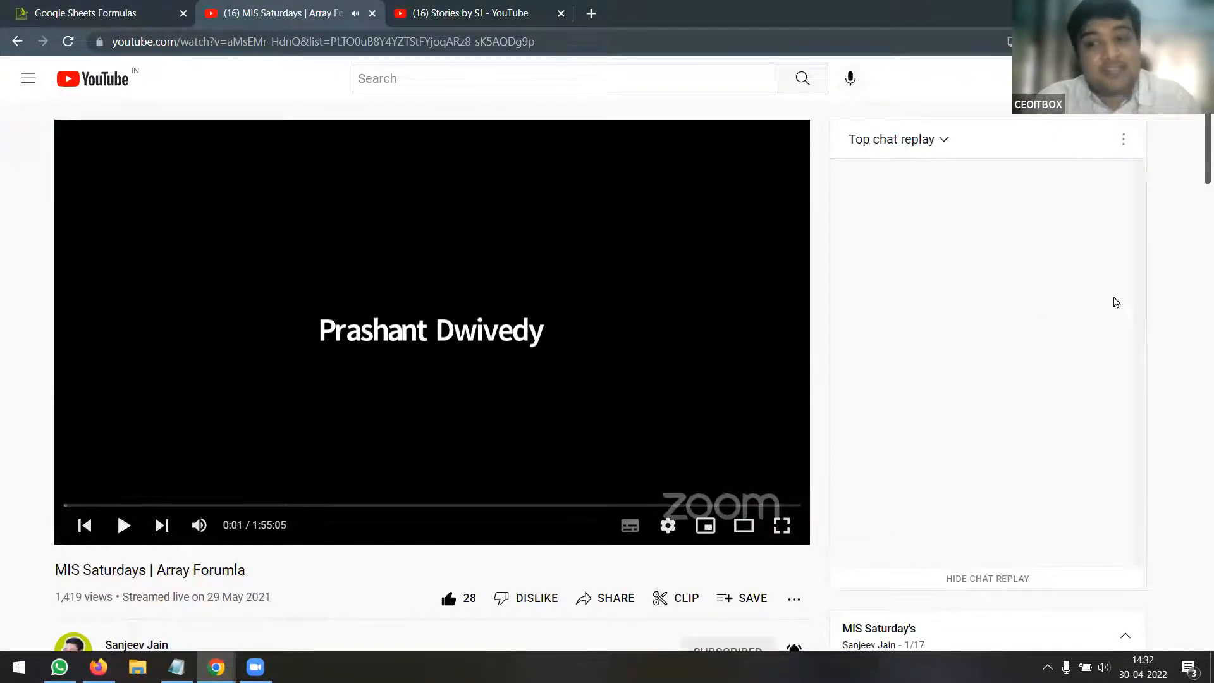
{"action": "scroll", "coordinate": [1186, 280], "scroll_direction": "down", "scroll_amount": 5}
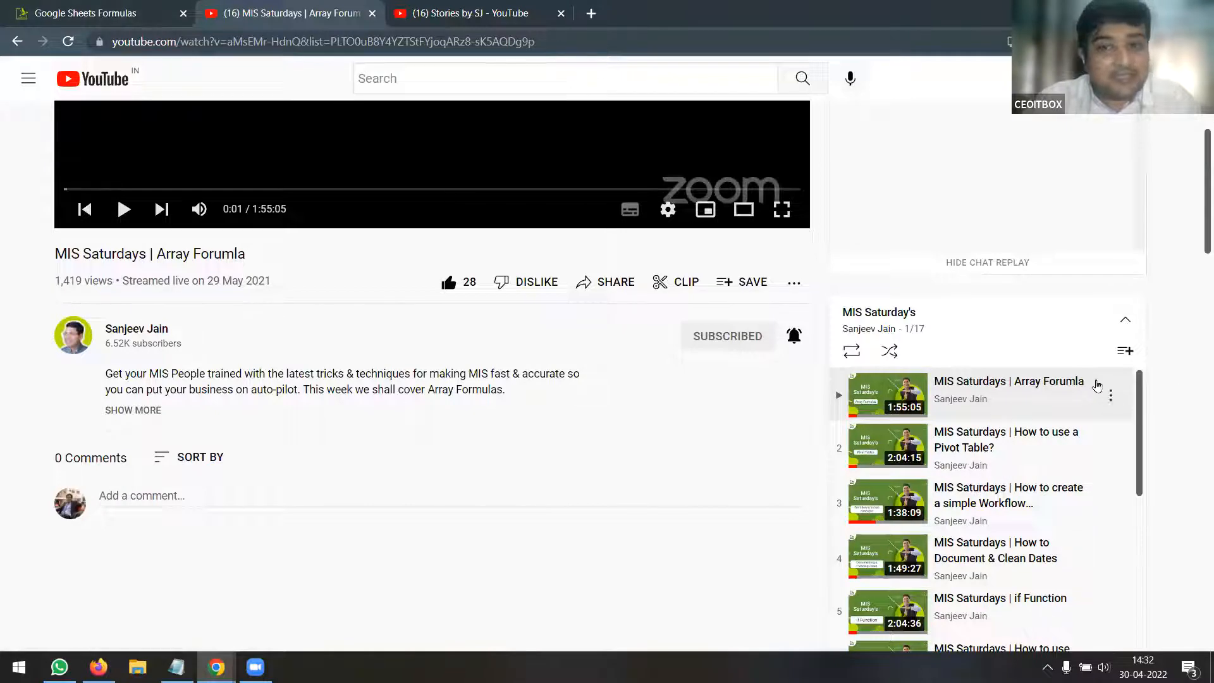
{"action": "scroll", "coordinate": [1099, 394], "scroll_direction": "down", "scroll_amount": 1}
{"action": "scroll", "coordinate": [1107, 430], "scroll_direction": "down", "scroll_amount": 8}
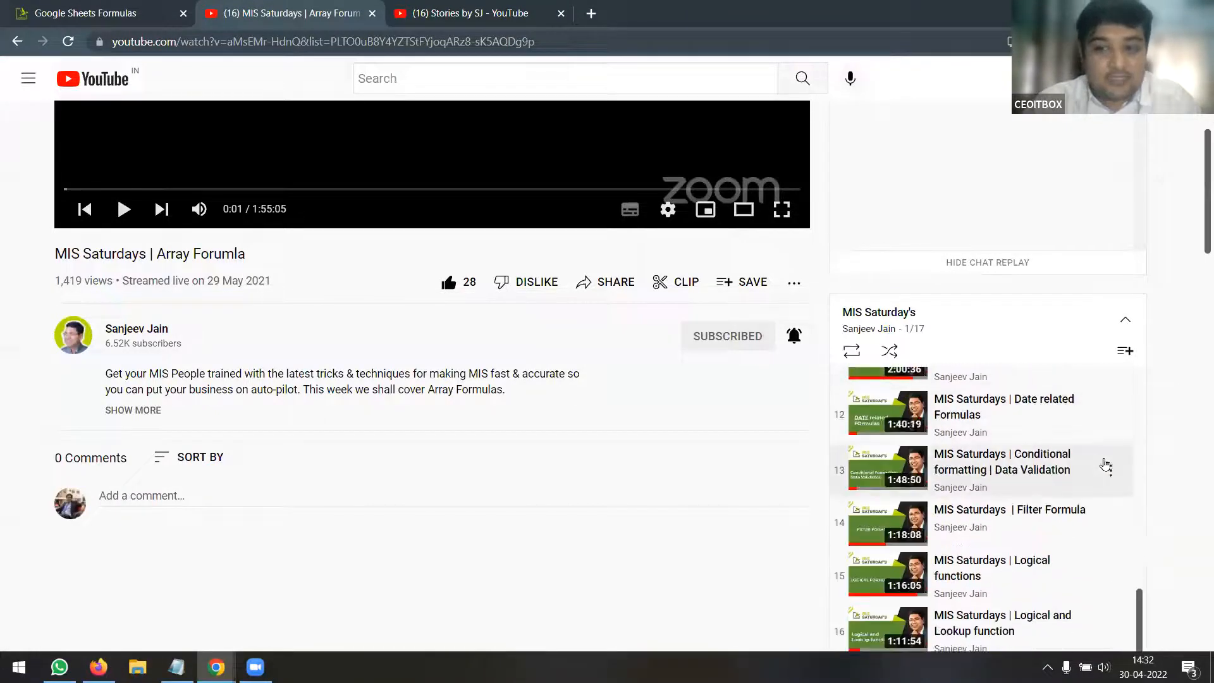
{"action": "scroll", "coordinate": [1191, 449], "scroll_direction": "down", "scroll_amount": 1}
{"action": "scroll", "coordinate": [1191, 449], "scroll_direction": "down", "scroll_amount": 2}
{"action": "scroll", "coordinate": [1083, 467], "scroll_direction": "up", "scroll_amount": 6}
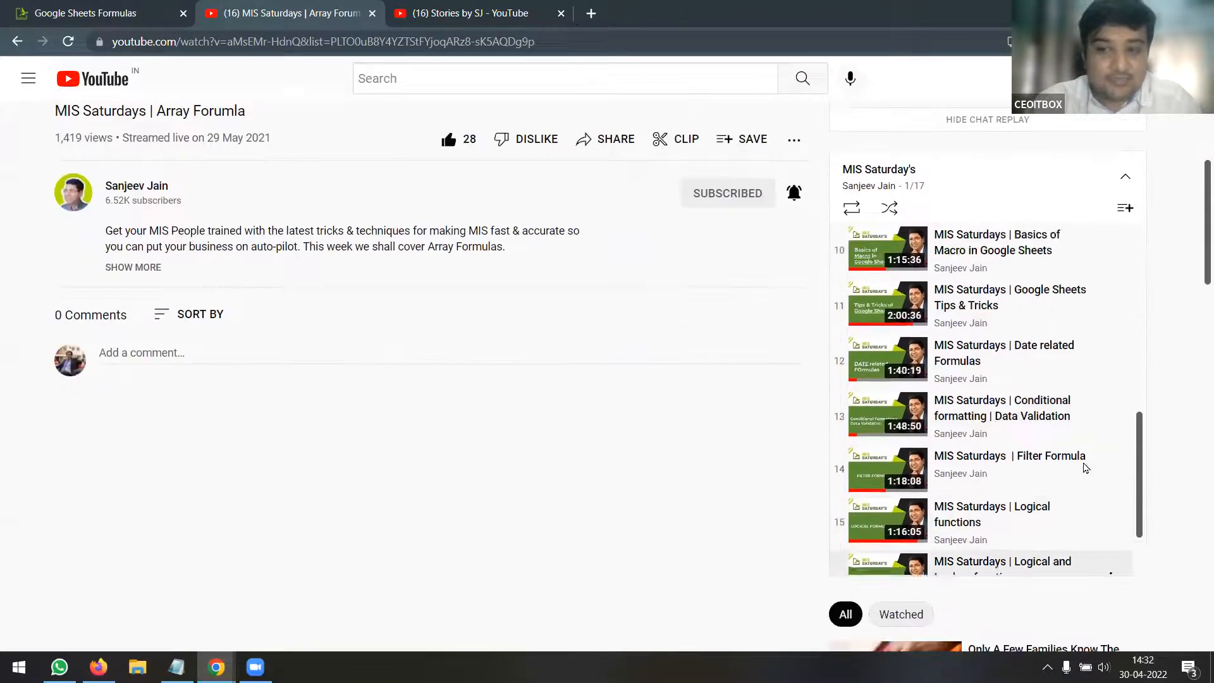
{"action": "scroll", "coordinate": [1083, 466], "scroll_direction": "up", "scroll_amount": 5}
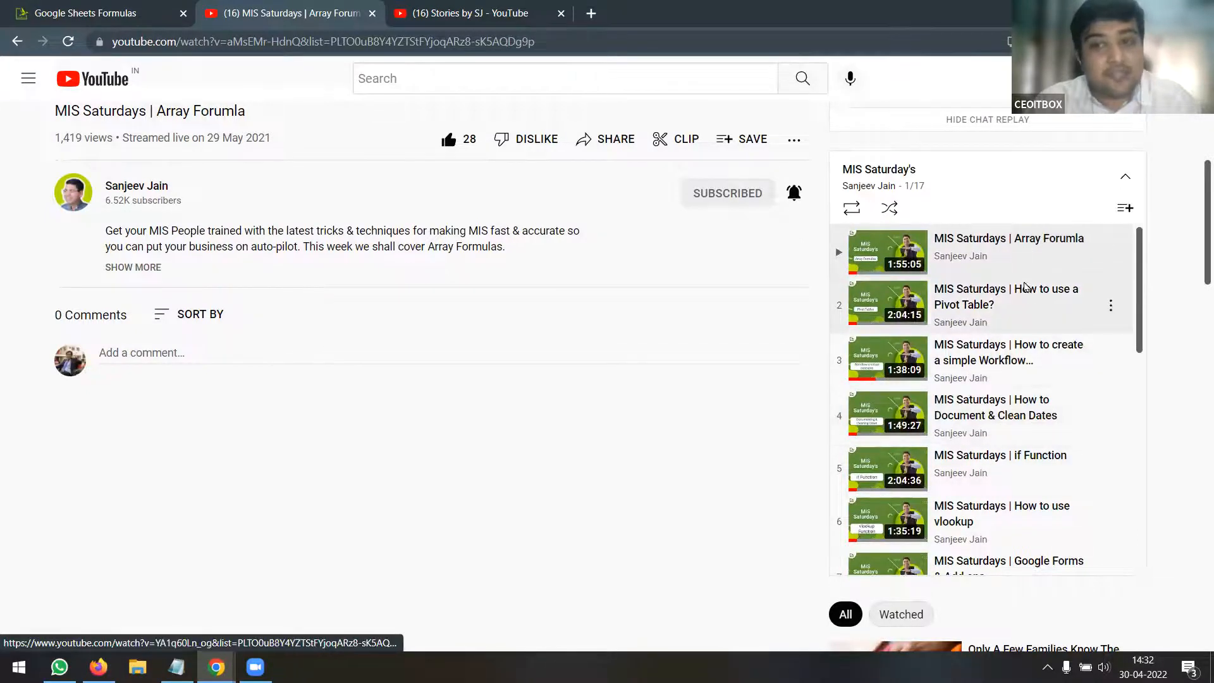
{"action": "scroll", "coordinate": [1033, 297], "scroll_direction": "down", "scroll_amount": 5}
{"action": "scroll", "coordinate": [1033, 297], "scroll_direction": "down", "scroll_amount": 5}
{"action": "scroll", "coordinate": [1030, 316], "scroll_direction": "up", "scroll_amount": 10}
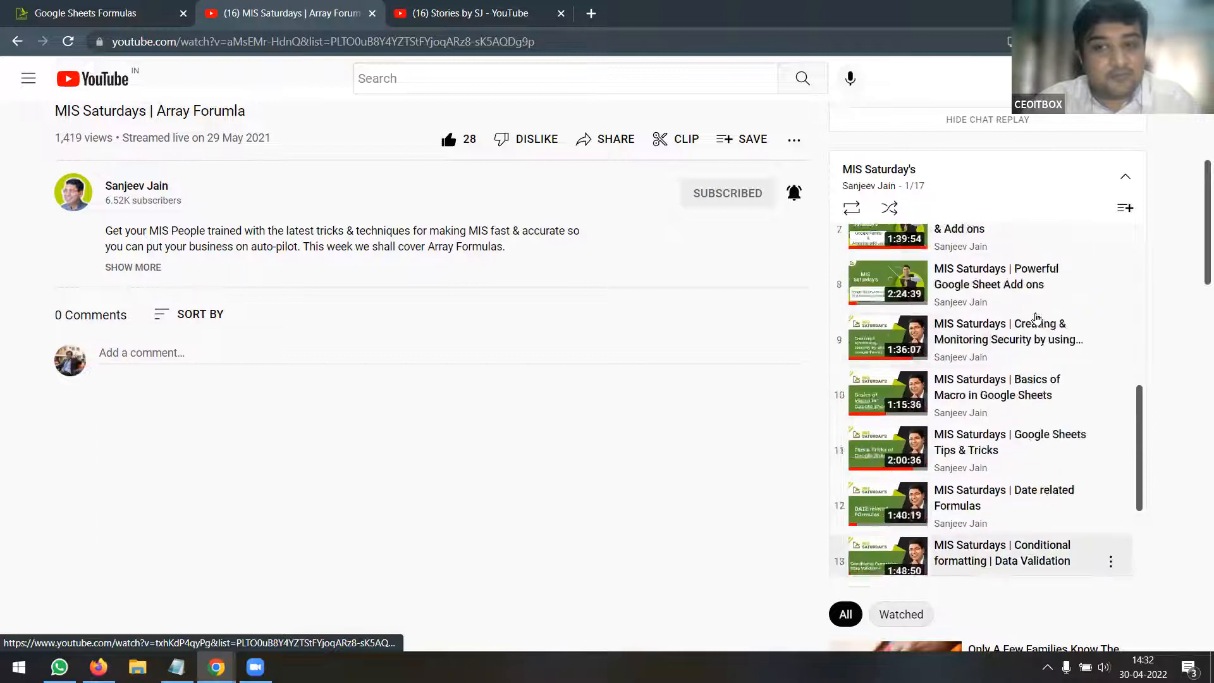
{"action": "scroll", "coordinate": [1012, 345], "scroll_direction": "down", "scroll_amount": 10}
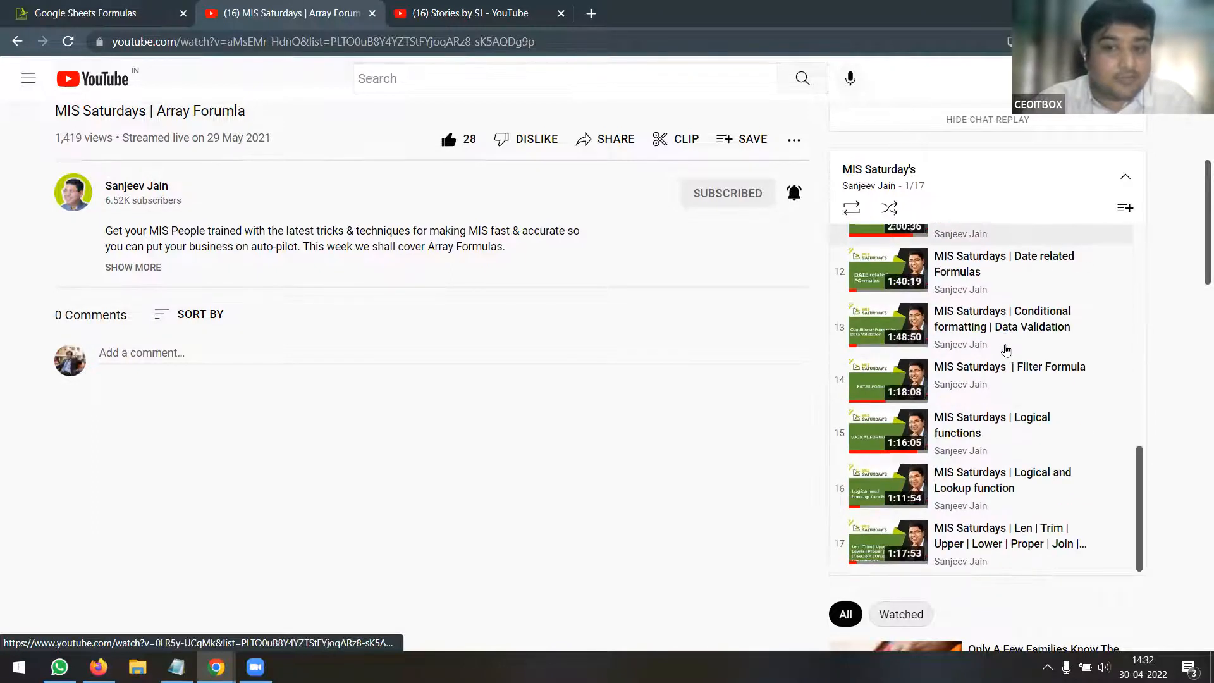
{"action": "scroll", "coordinate": [1012, 347], "scroll_direction": "up", "scroll_amount": 10}
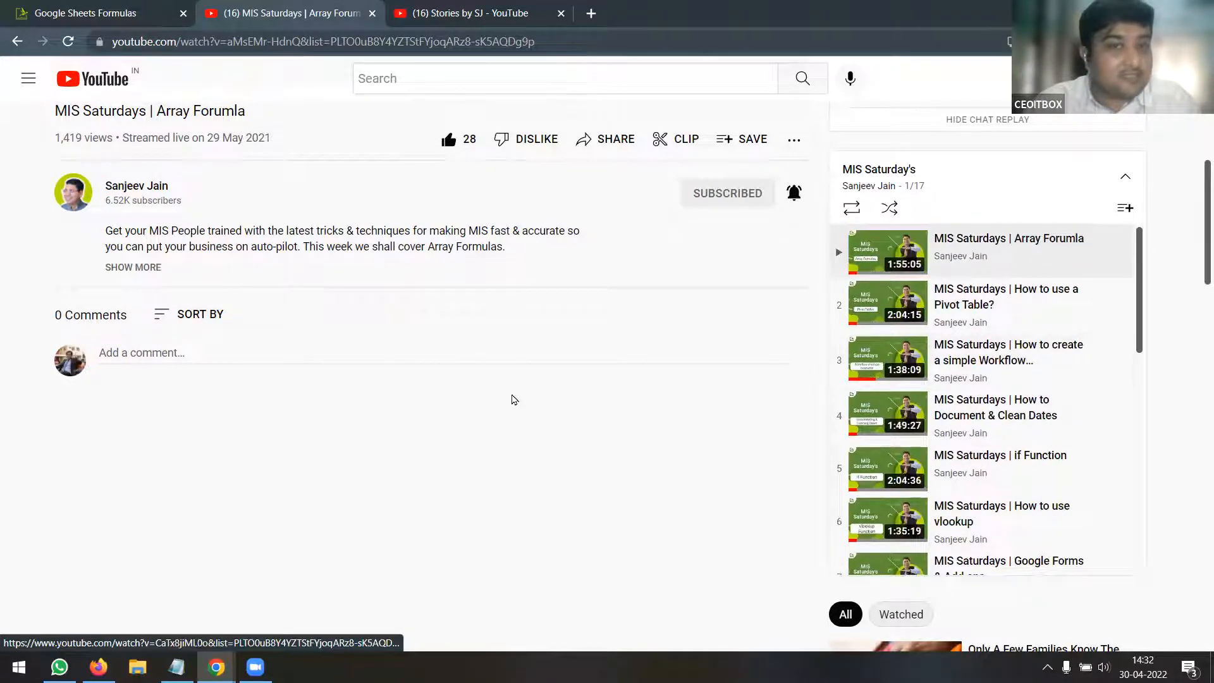
Select the video's web address, then highlight the channel's subscriber count text
{"action": "left_click", "coordinate": [378, 43]}
{"action": "scroll", "coordinate": [152, 354], "scroll_direction": "up", "scroll_amount": 5}
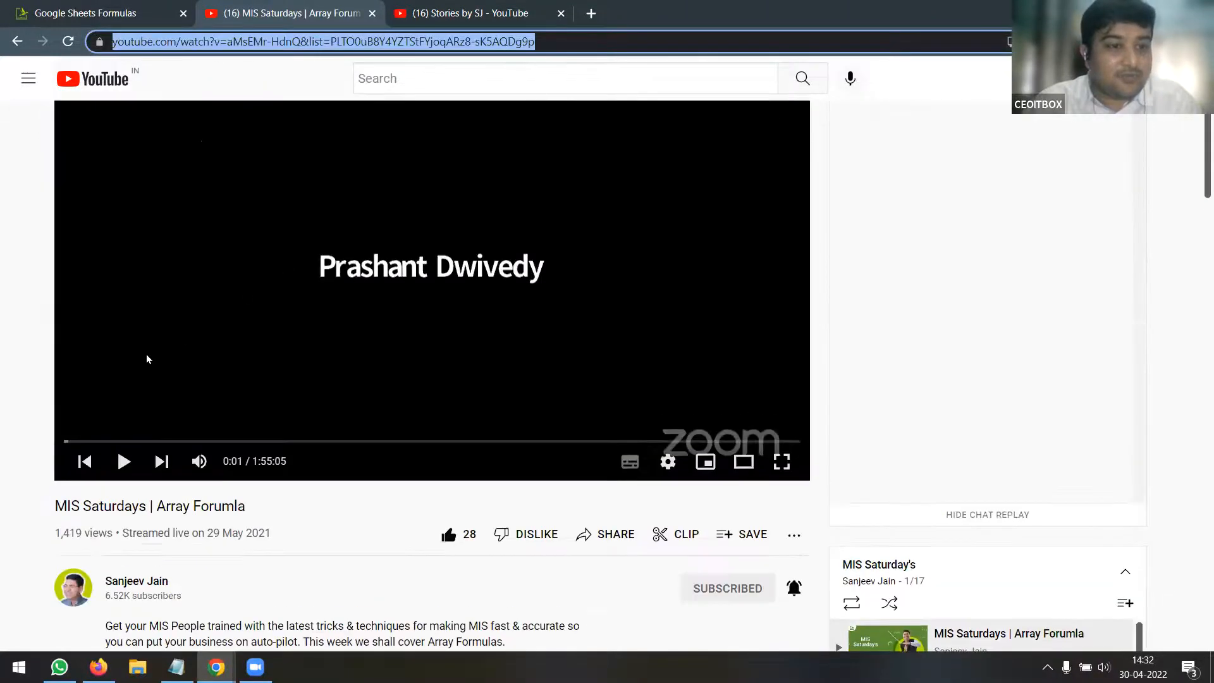
{"action": "scroll", "coordinate": [181, 354], "scroll_direction": "down", "scroll_amount": 1}
{"action": "left_click", "coordinate": [165, 437]}
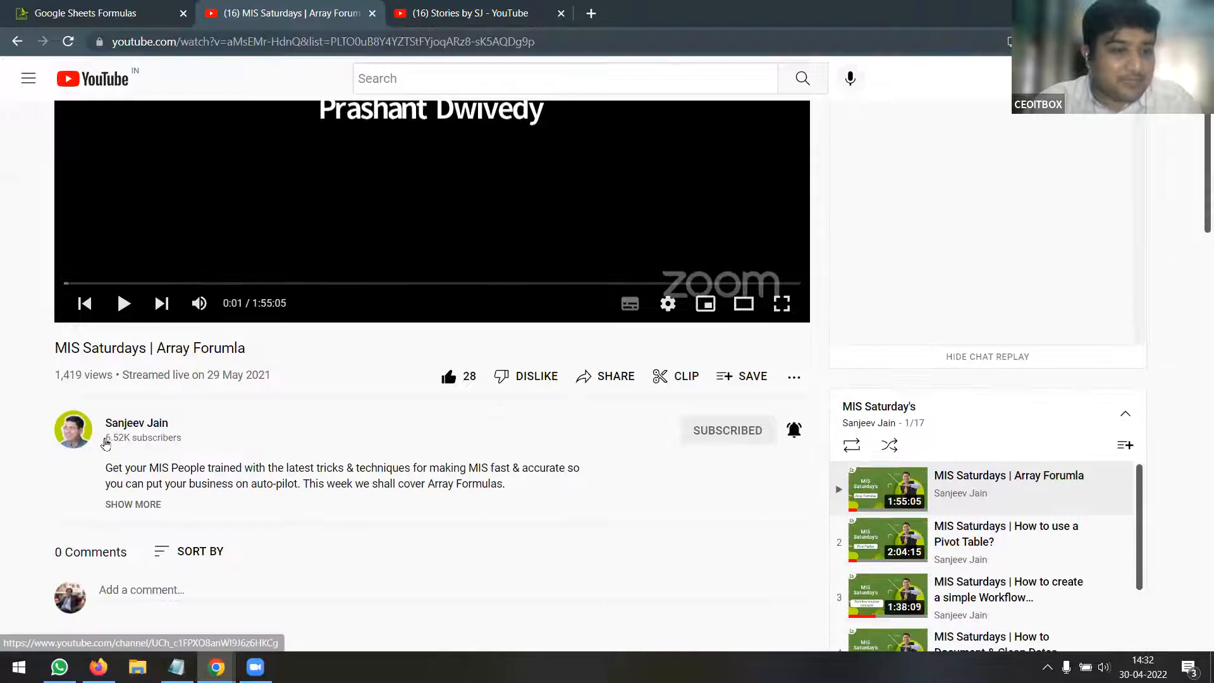
{"action": "left_click_drag", "start_coordinate": [106, 439], "coordinate": [233, 442]}
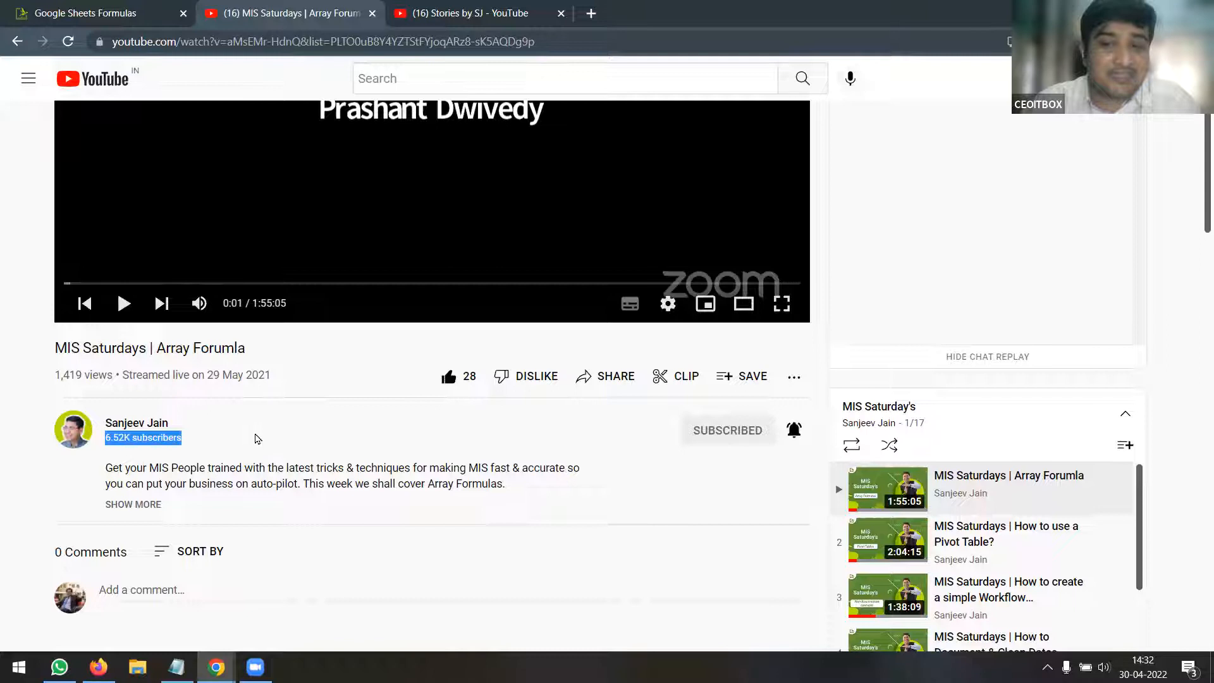
{"action": "scroll", "coordinate": [256, 440], "scroll_direction": "up", "scroll_amount": 2}
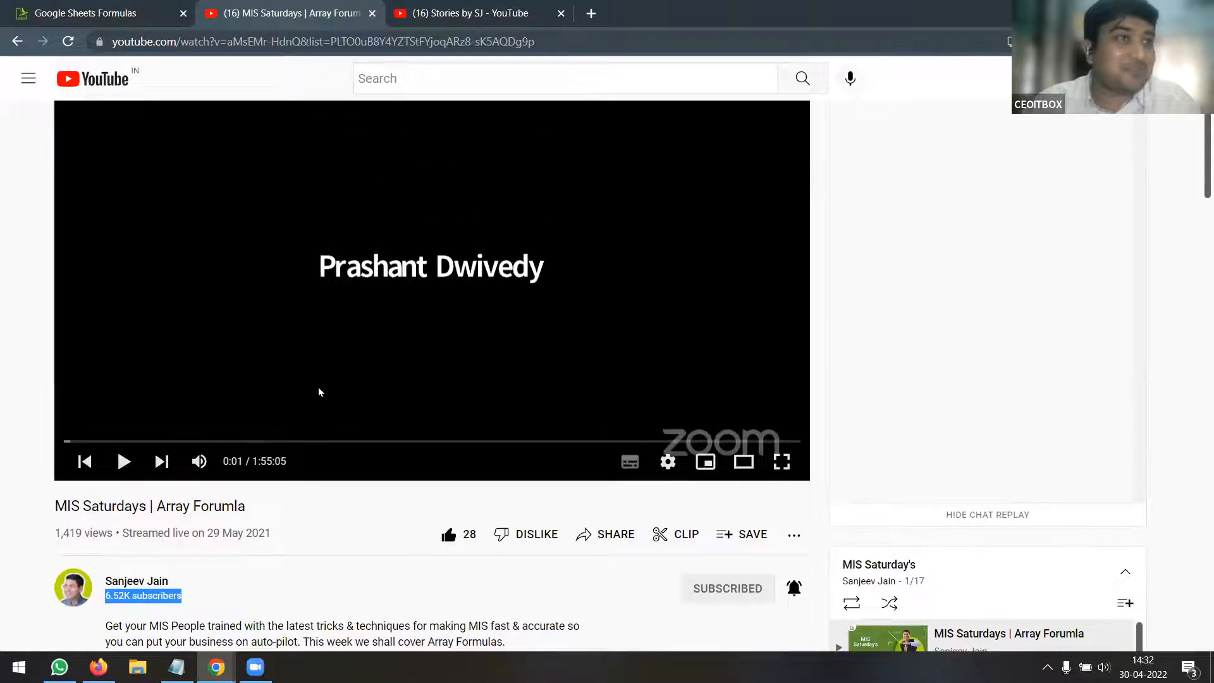
{"action": "scroll", "coordinate": [386, 384], "scroll_direction": "down", "scroll_amount": 10}
{"action": "scroll", "coordinate": [388, 385], "scroll_direction": "up", "scroll_amount": 4}
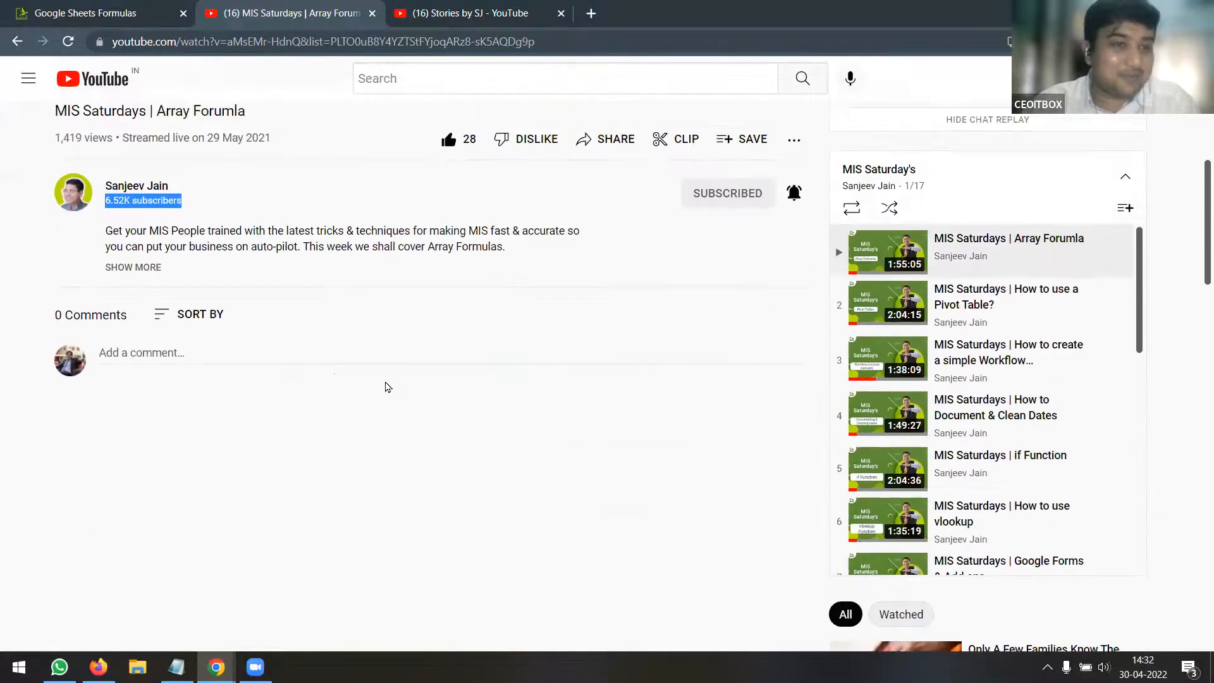
{"action": "scroll", "coordinate": [339, 412], "scroll_direction": "up", "scroll_amount": 7}
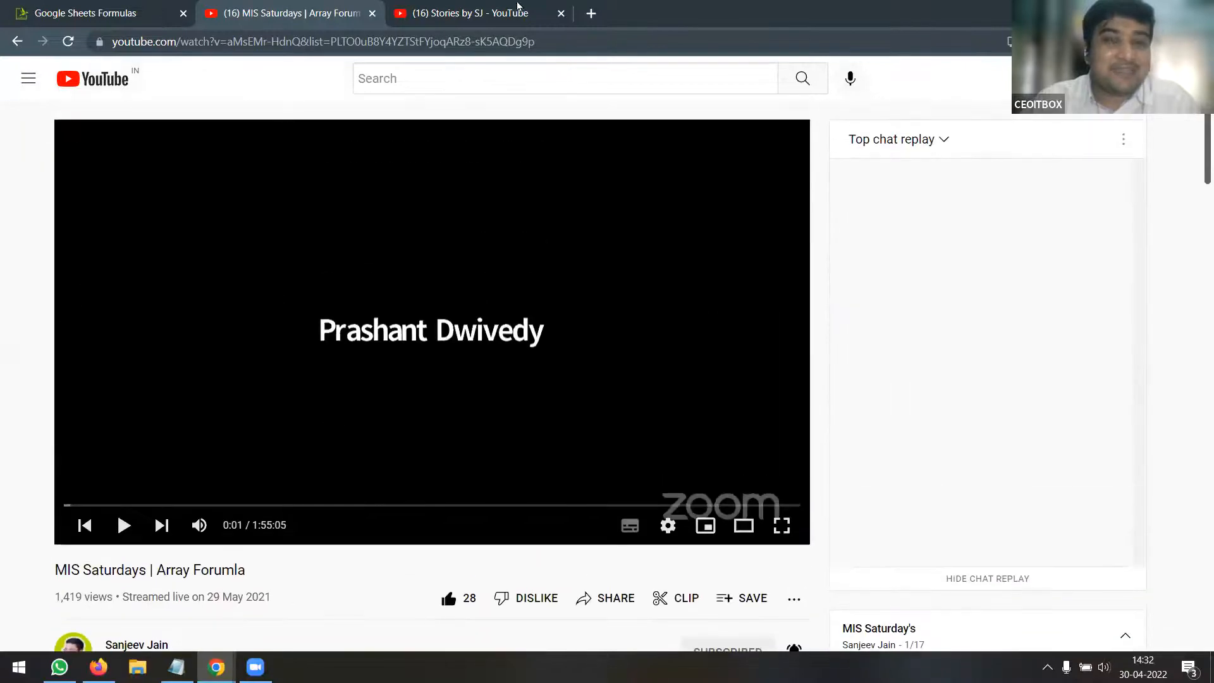
Close the Array Forumla and Stories by SJ tabs, then open the TextJoin formula page
{"action": "left_click", "coordinate": [372, 13]}
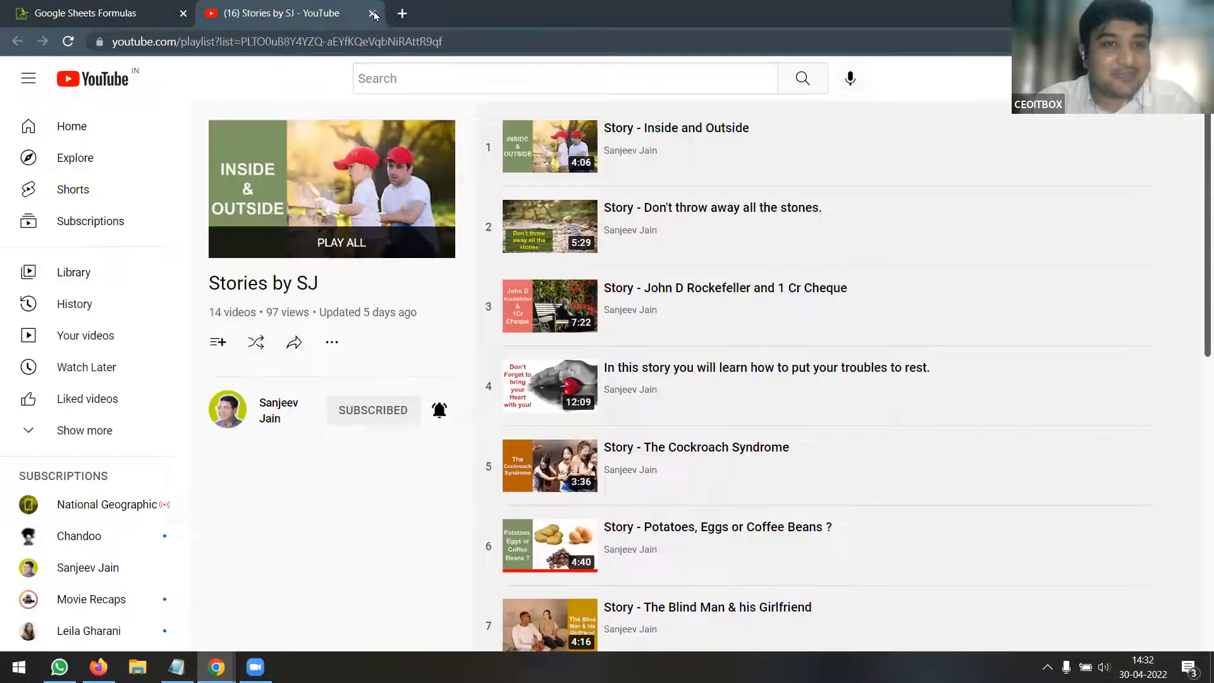
{"action": "left_click", "coordinate": [372, 13]}
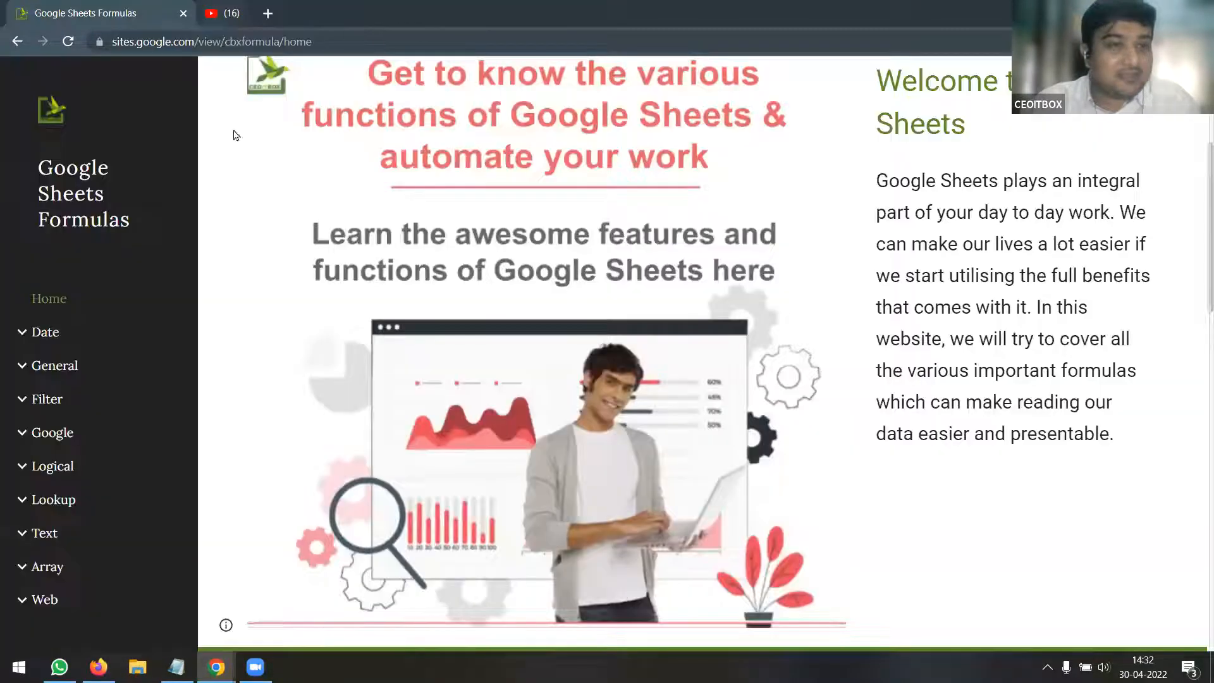
{"action": "left_click", "coordinate": [35, 536]}
{"action": "scroll", "coordinate": [147, 481], "scroll_direction": "down", "scroll_amount": 6}
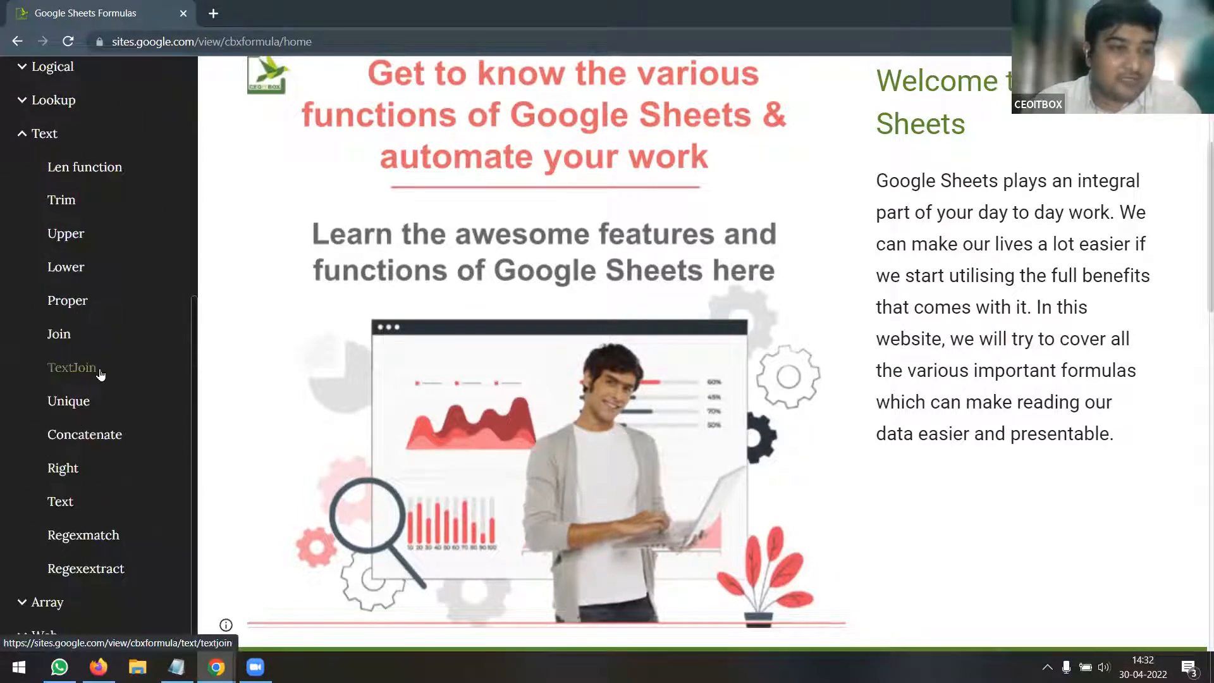
{"action": "left_click", "coordinate": [100, 373]}
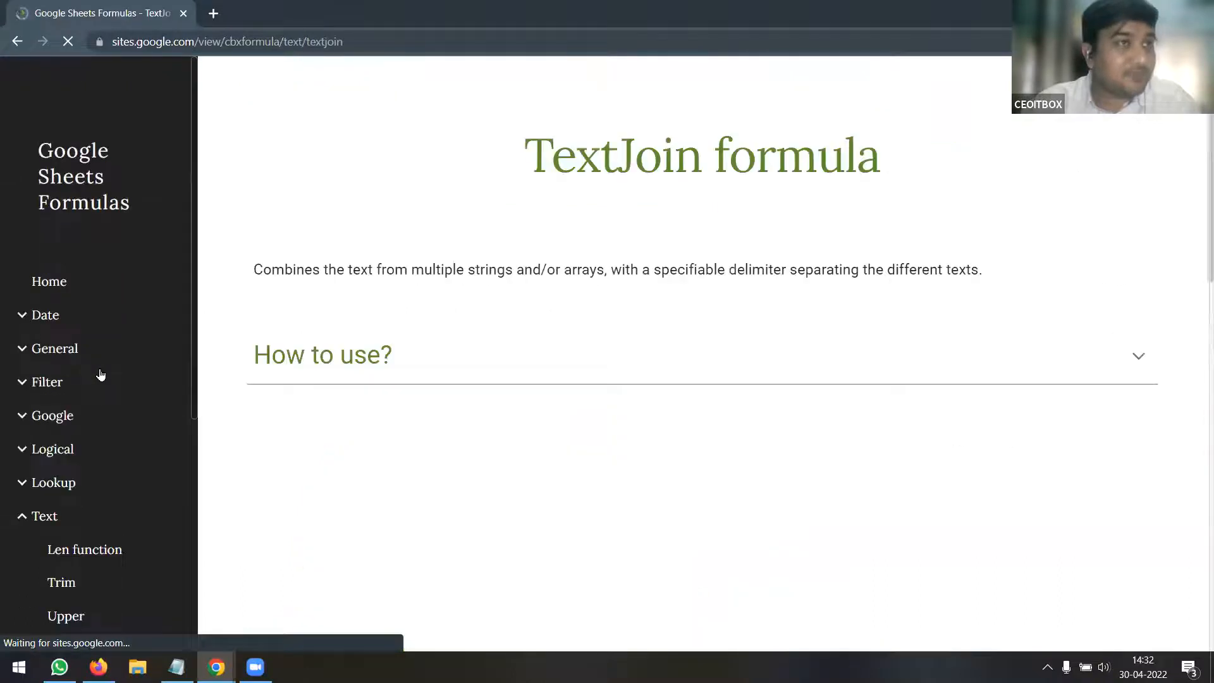
Scroll to the embedded TextJoin tutorial video and start it from 0:00
{"action": "scroll", "coordinate": [625, 347], "scroll_direction": "down", "scroll_amount": 3}
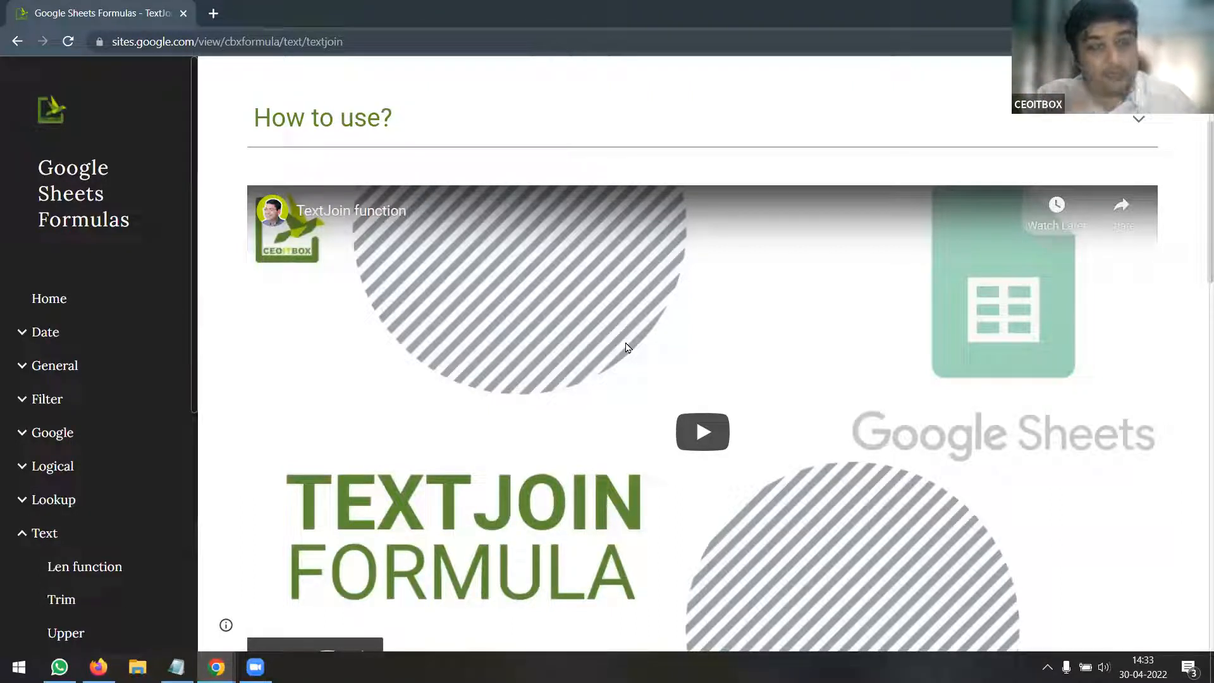
{"action": "scroll", "coordinate": [649, 347], "scroll_direction": "down", "scroll_amount": 1}
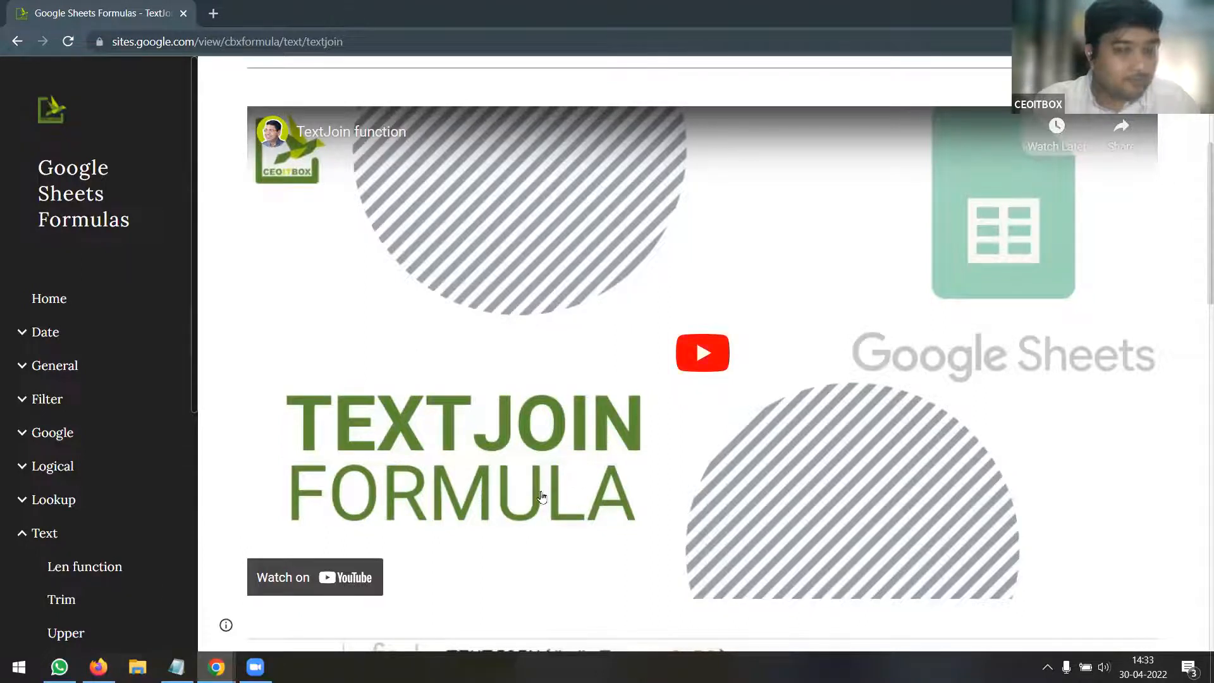
{"action": "left_click", "coordinate": [696, 362]}
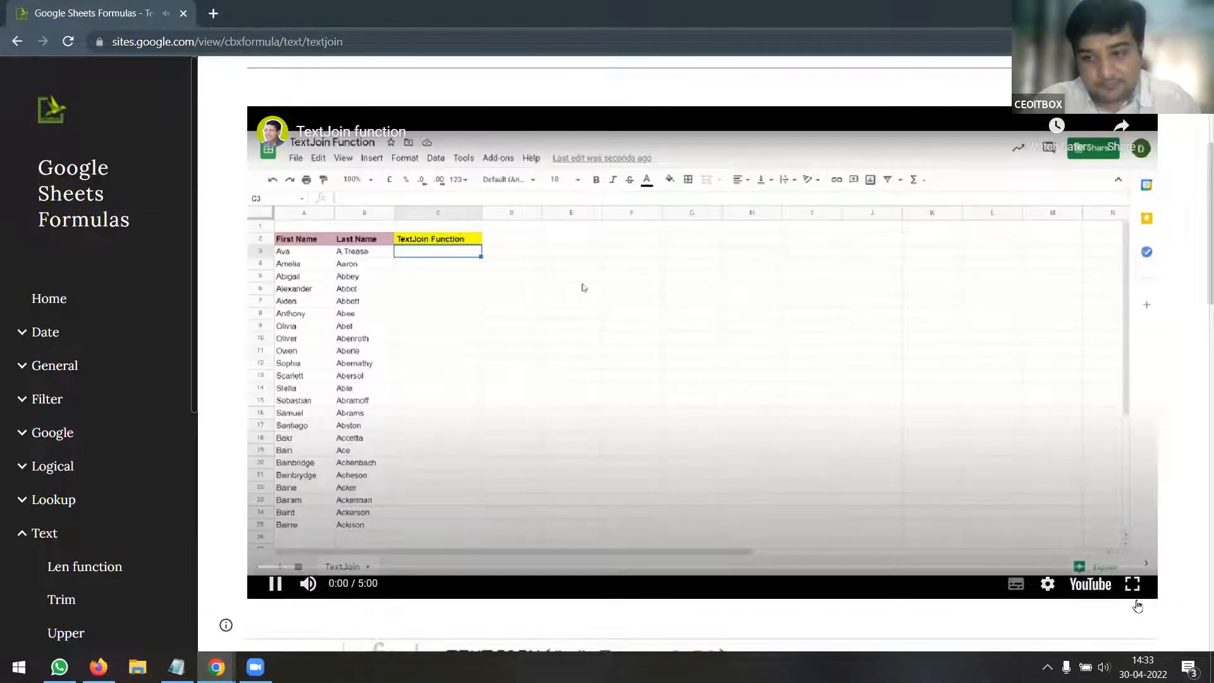
Watch the TextJoin tutorial full screen as the first names A3:A25 get selected
{"action": "left_click", "coordinate": [1133, 584]}
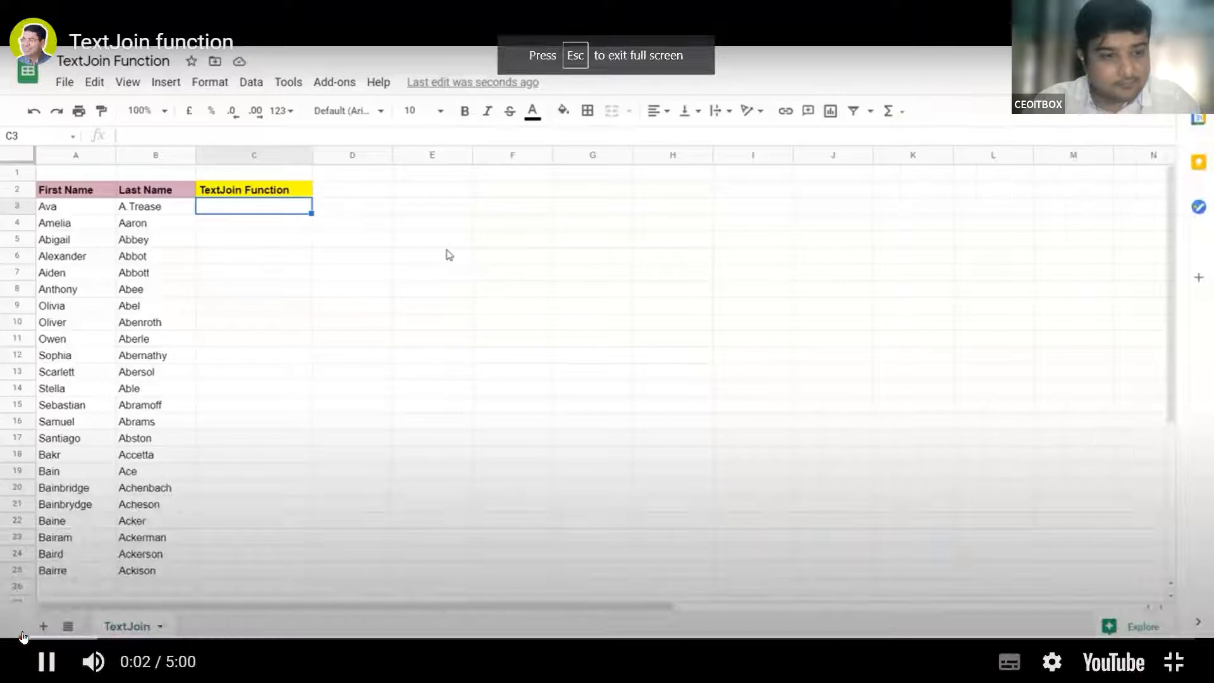
{"action": "mouse_move", "coordinate": [94, 662]}
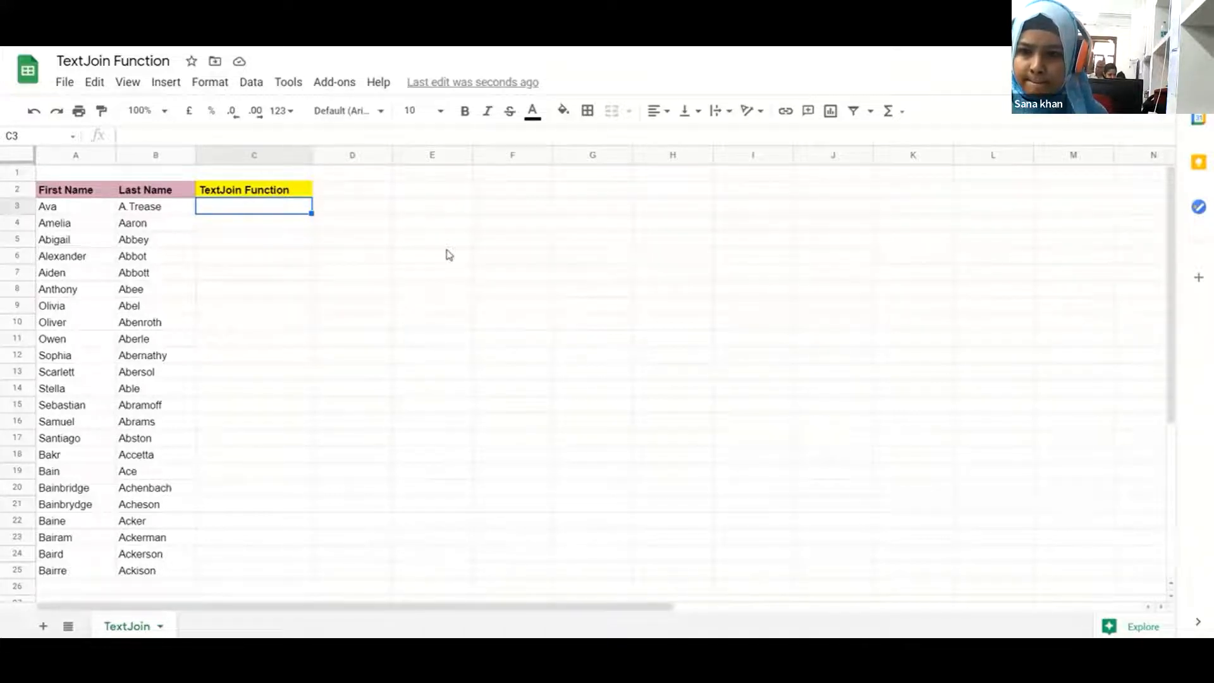
{"action": "key", "text": "Left"}
{"action": "key", "text": "Left"}
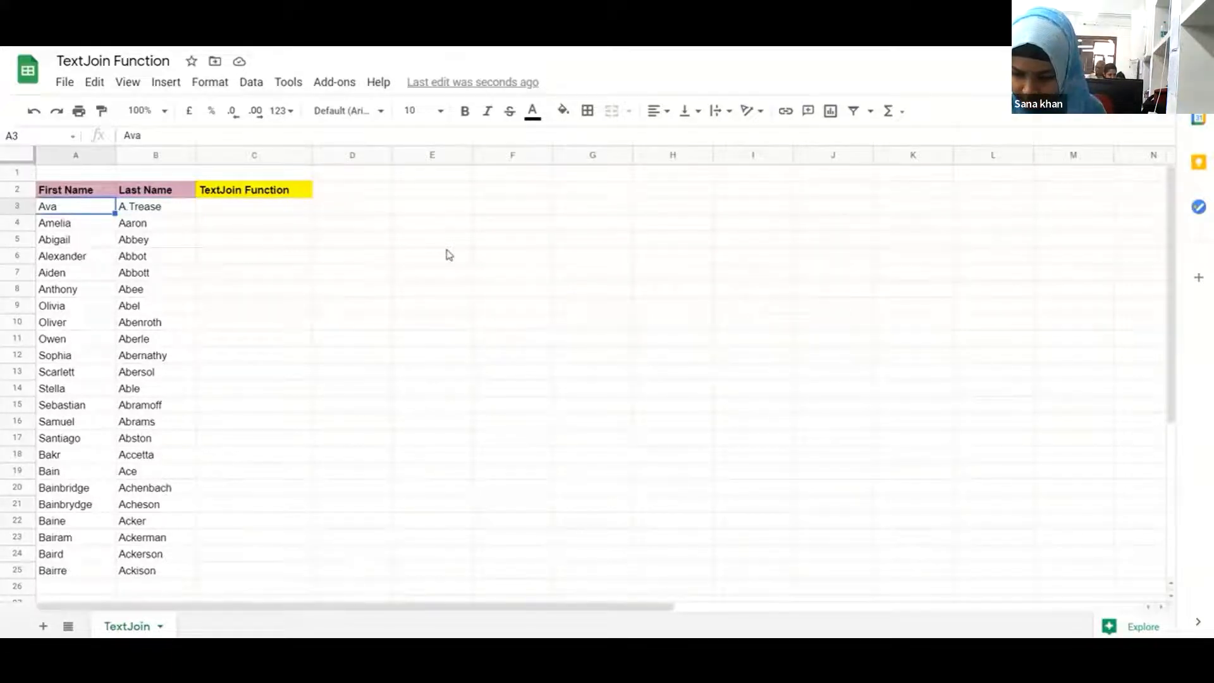
{"action": "key", "text": "ctrl+shift+Down"}
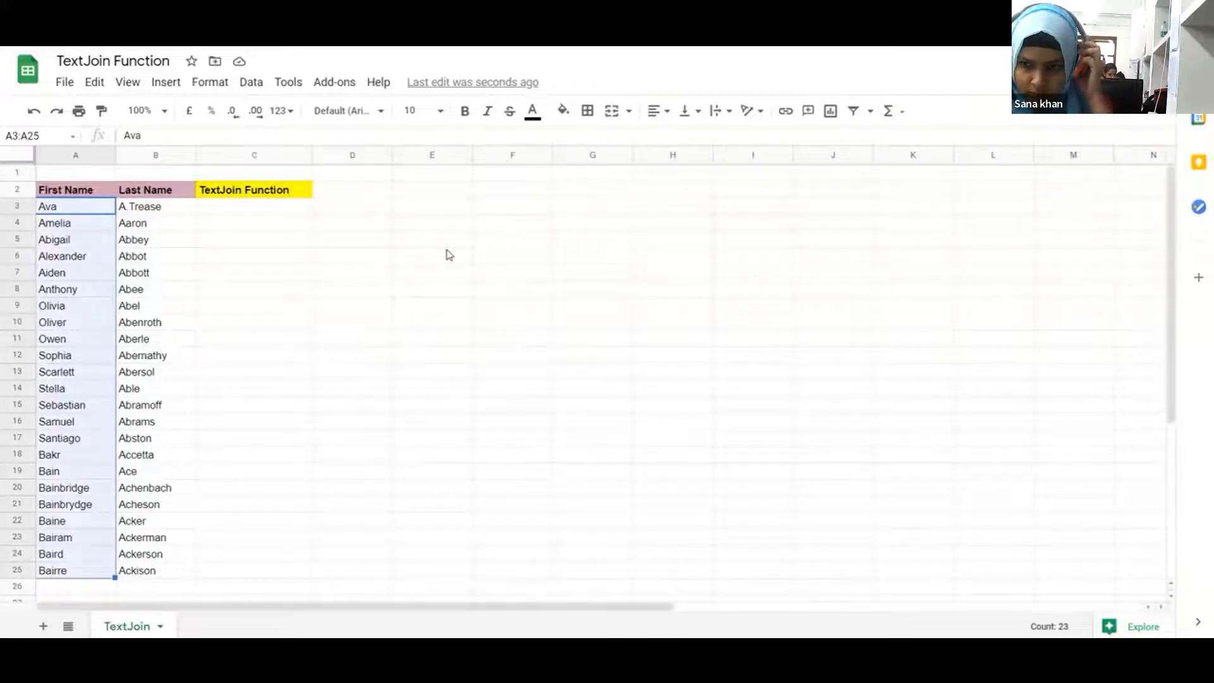
Reselect the first names, then move from A3 across to C3 under TextJoin Function
{"action": "key", "text": "Up"}
{"action": "key", "text": "Down"}
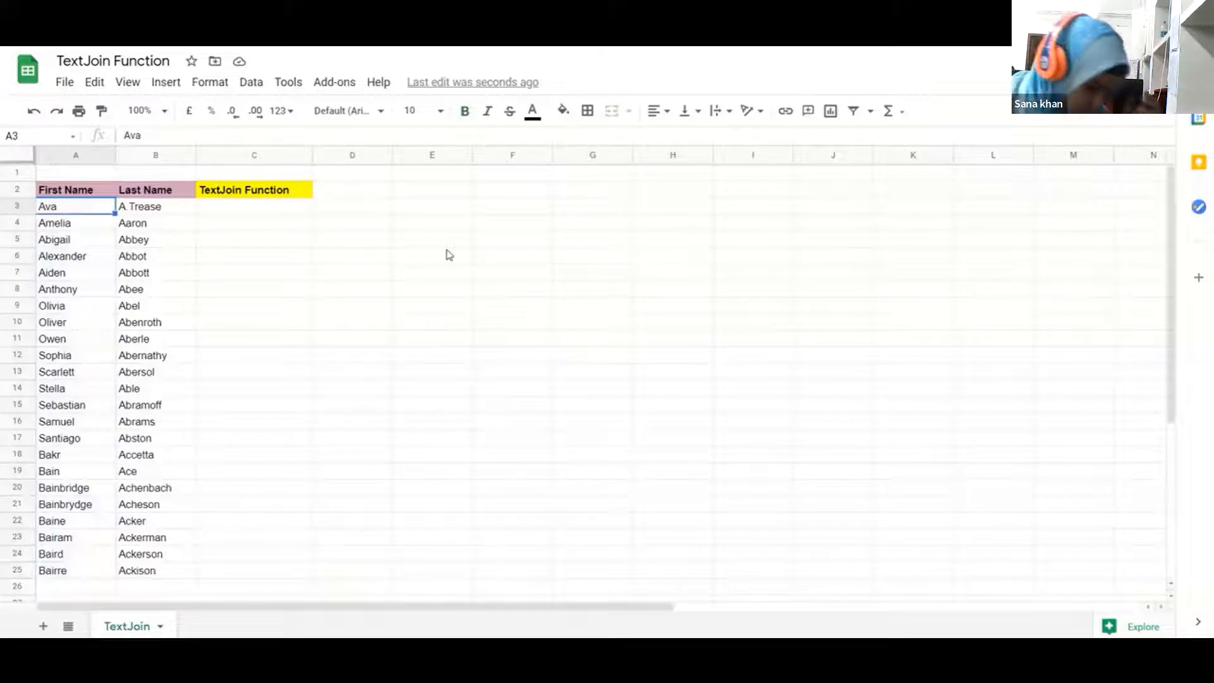
{"action": "key", "text": "ctrl+shift+Down"}
{"action": "key", "text": "Up"}
{"action": "key", "text": "Down"}
{"action": "key", "text": "Right"}
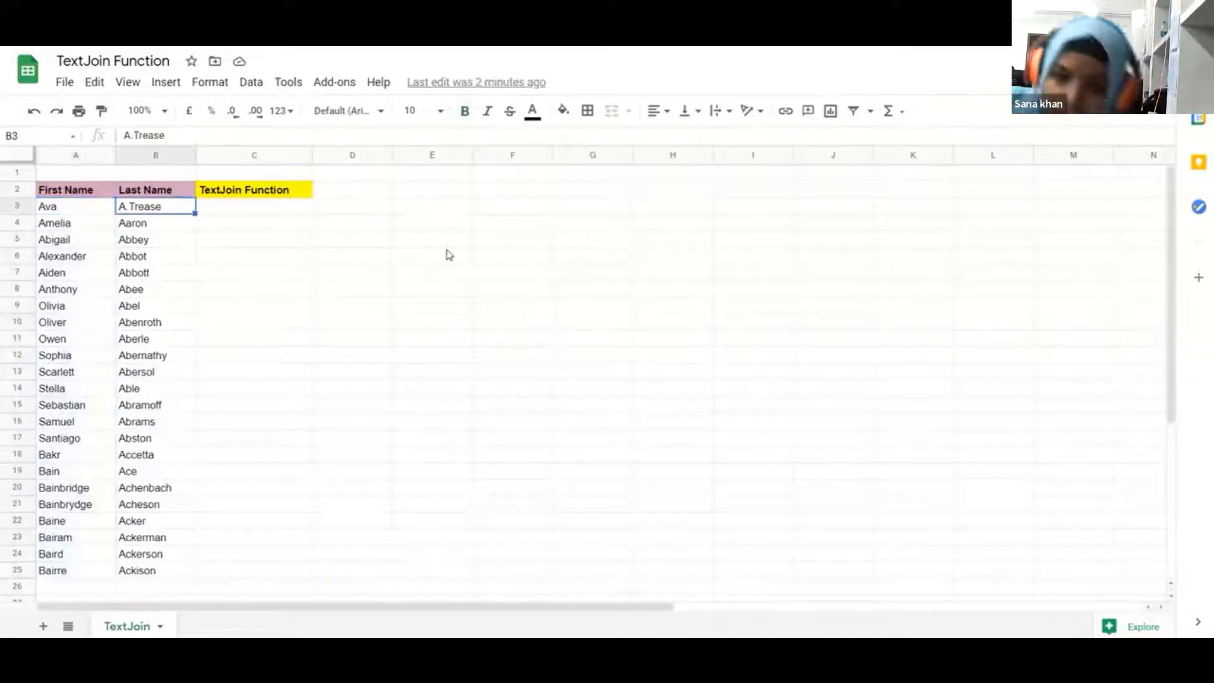
{"action": "key", "text": "Right"}
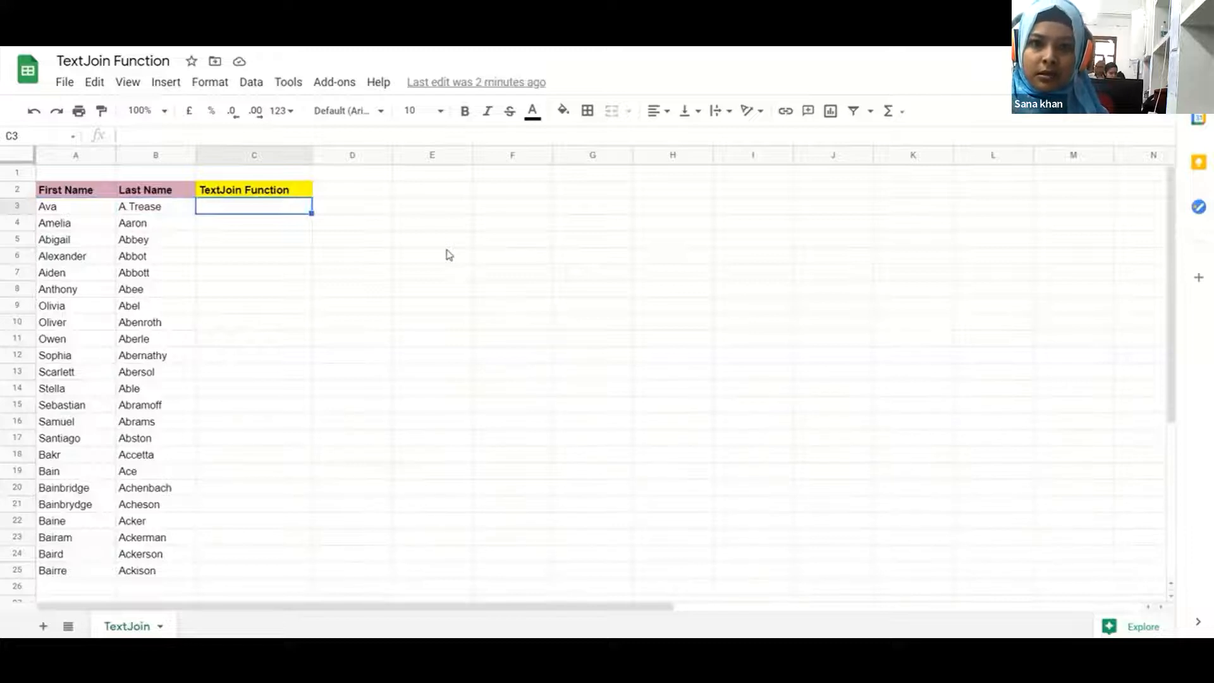
{"action": "type", "text": "=c"}
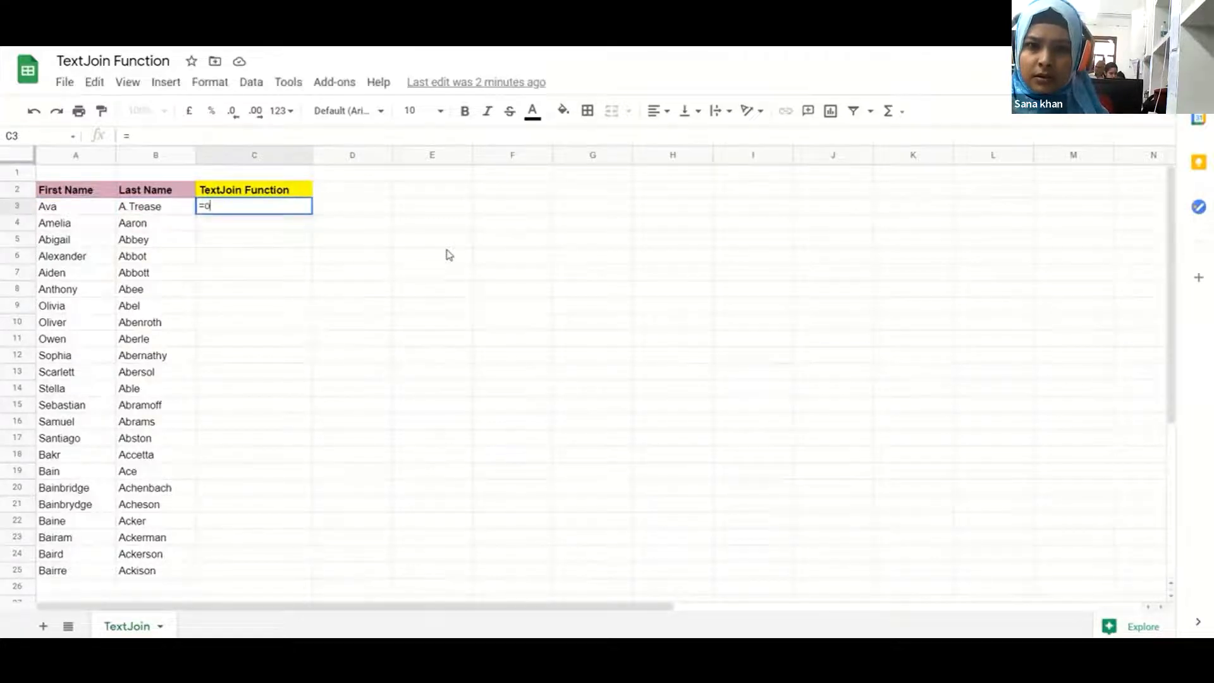
{"action": "type", "text": "oncat"}
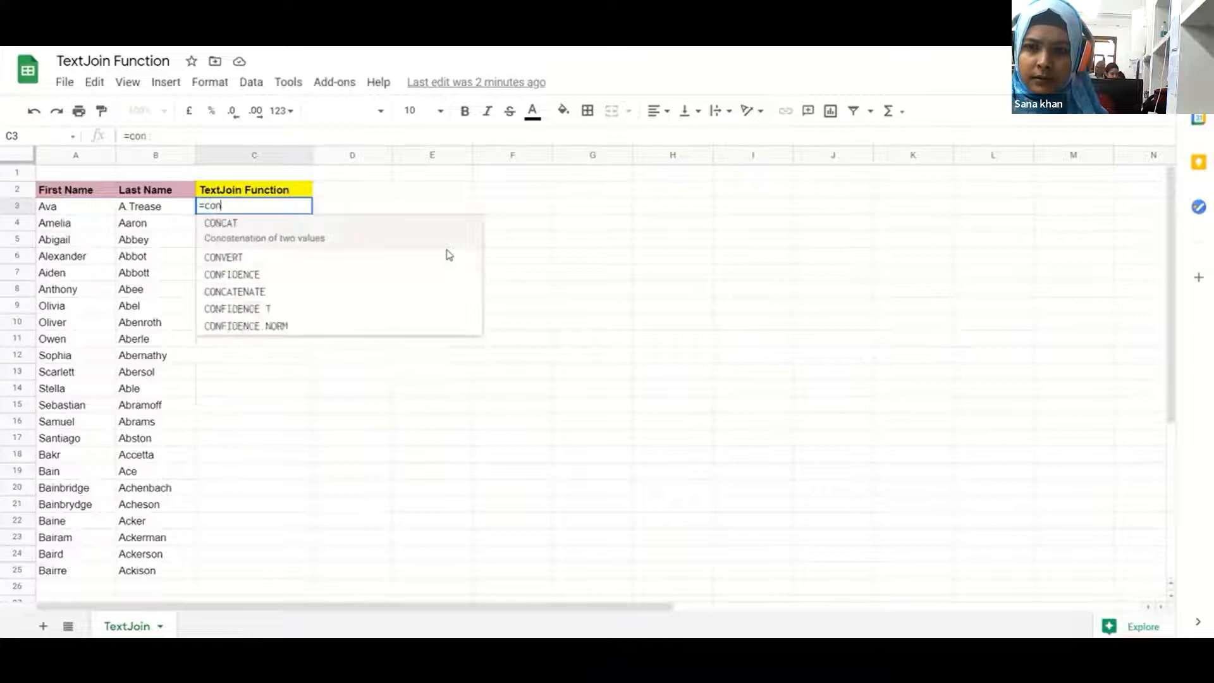
{"action": "key", "text": "Down"}
{"action": "key", "text": "Tab"}
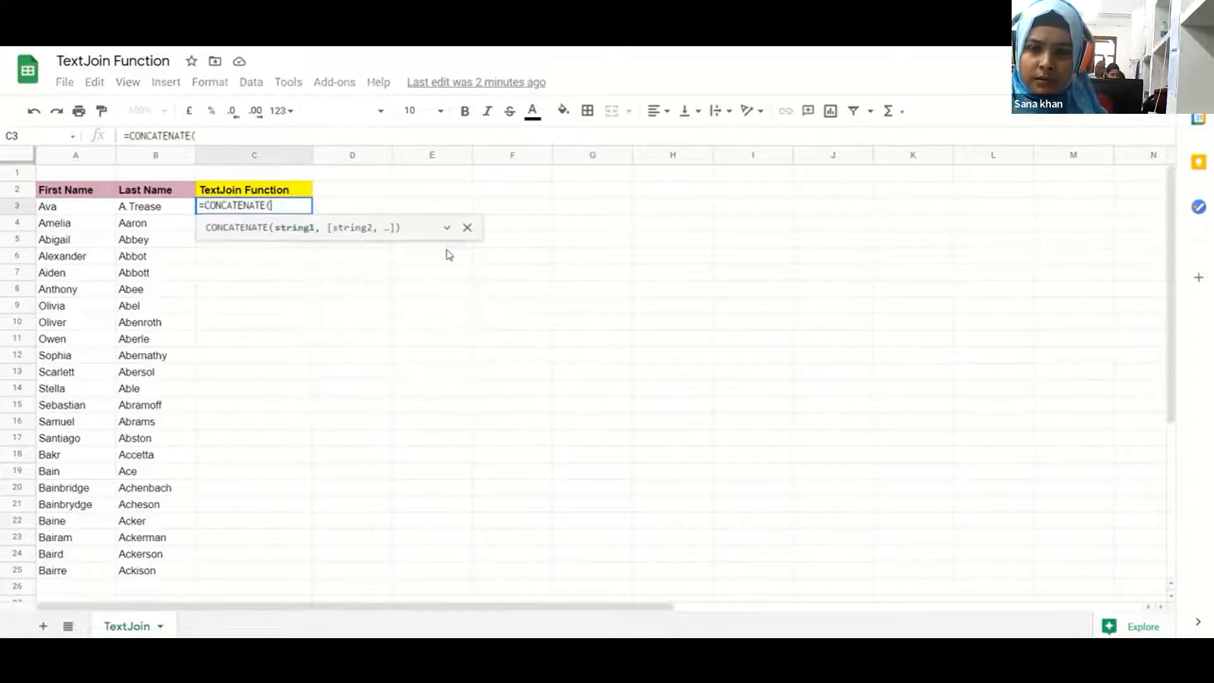
{"action": "key", "text": "Left"}
{"action": "key", "text": "Left"}
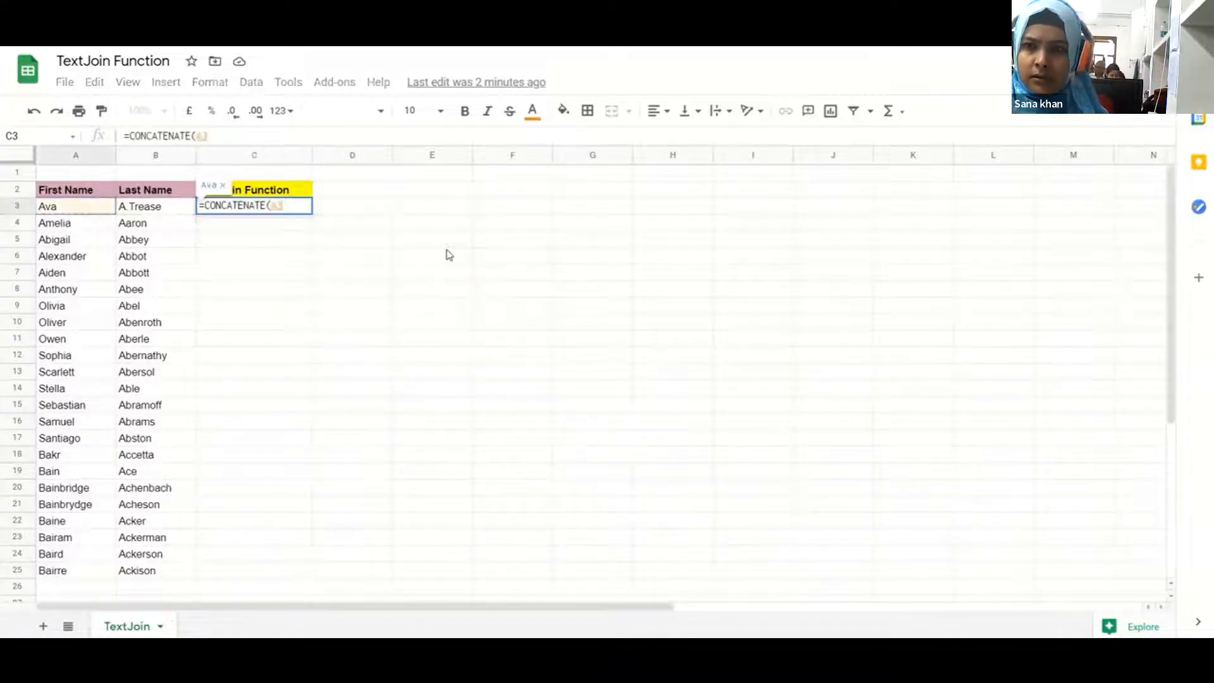
{"action": "type", "text": ",\" "}
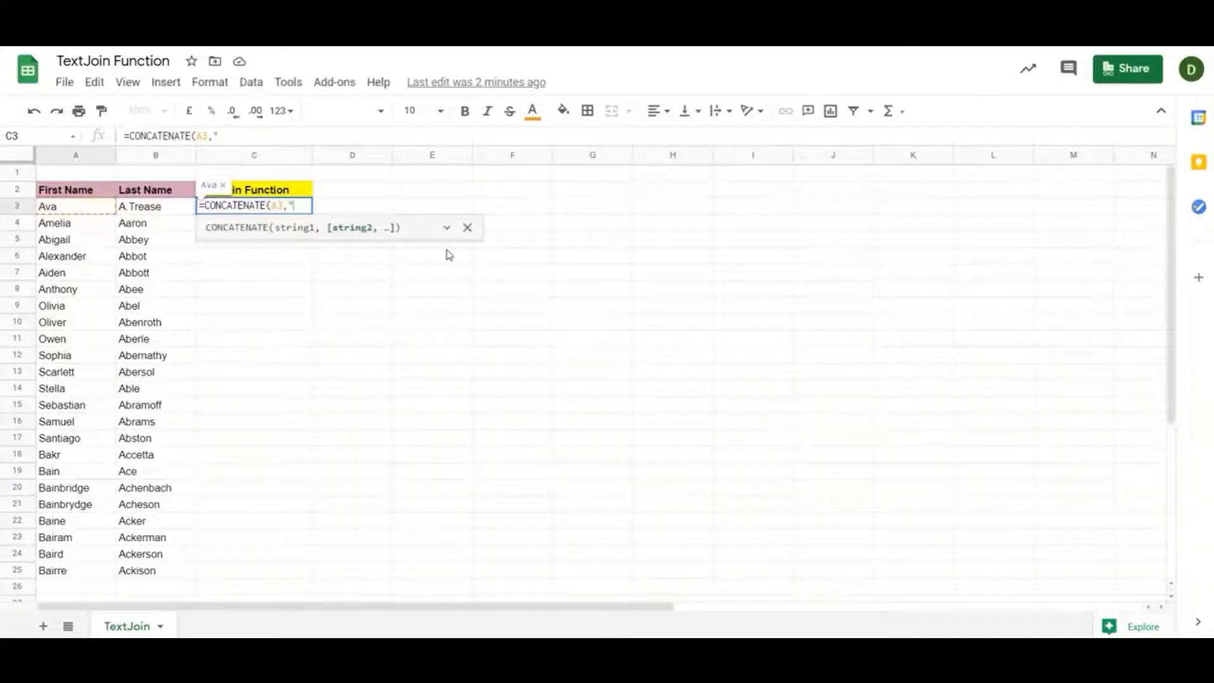
{"action": "type", "text": "\","}
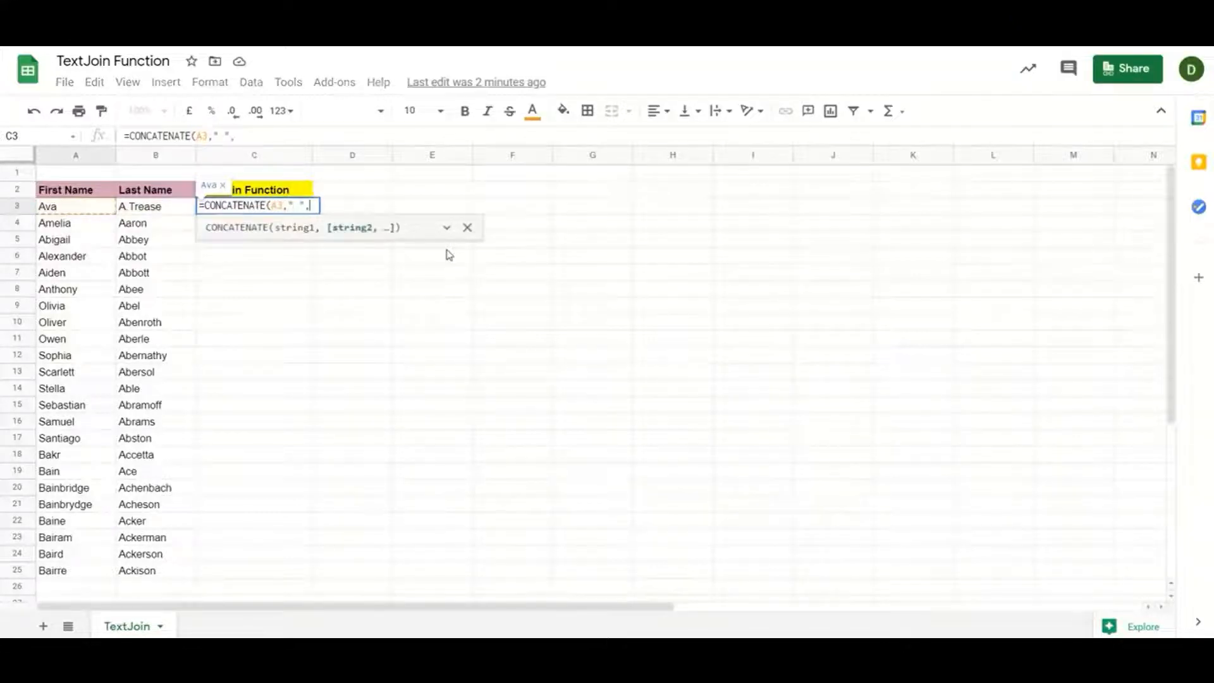
{"action": "key", "text": "Left"}
{"action": "key", "text": "Left"}
{"action": "key", "text": "Right"}
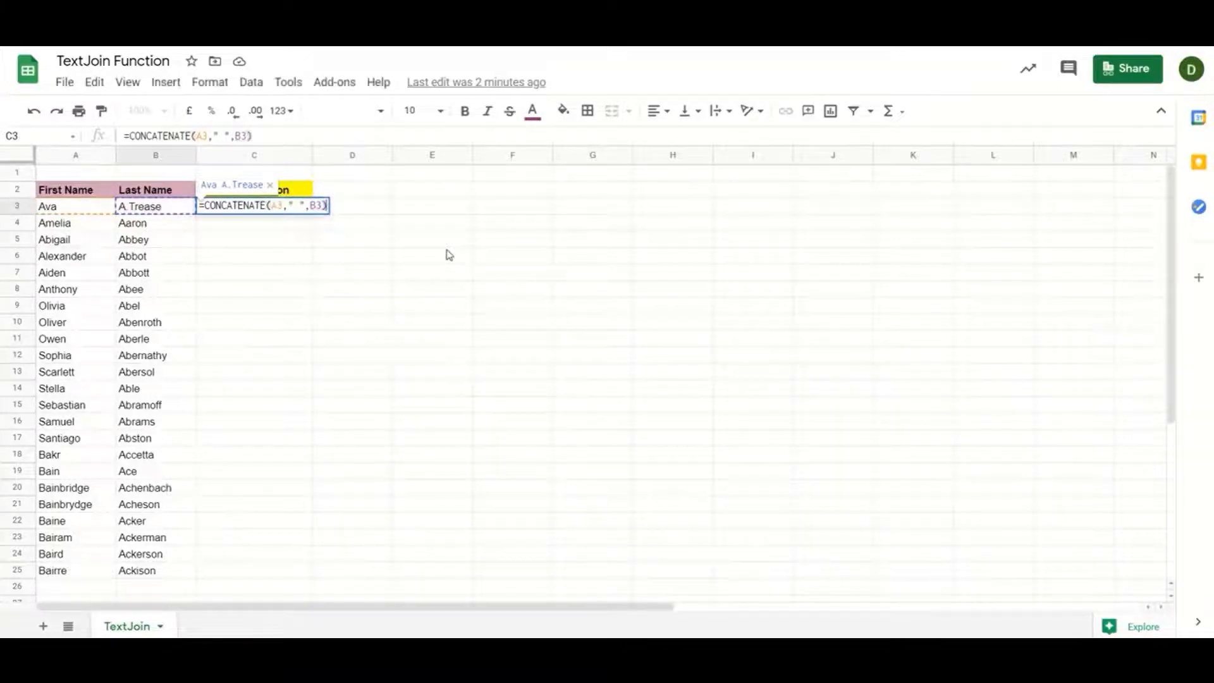
{"action": "key", "text": "Return"}
{"action": "key", "text": "Up"}
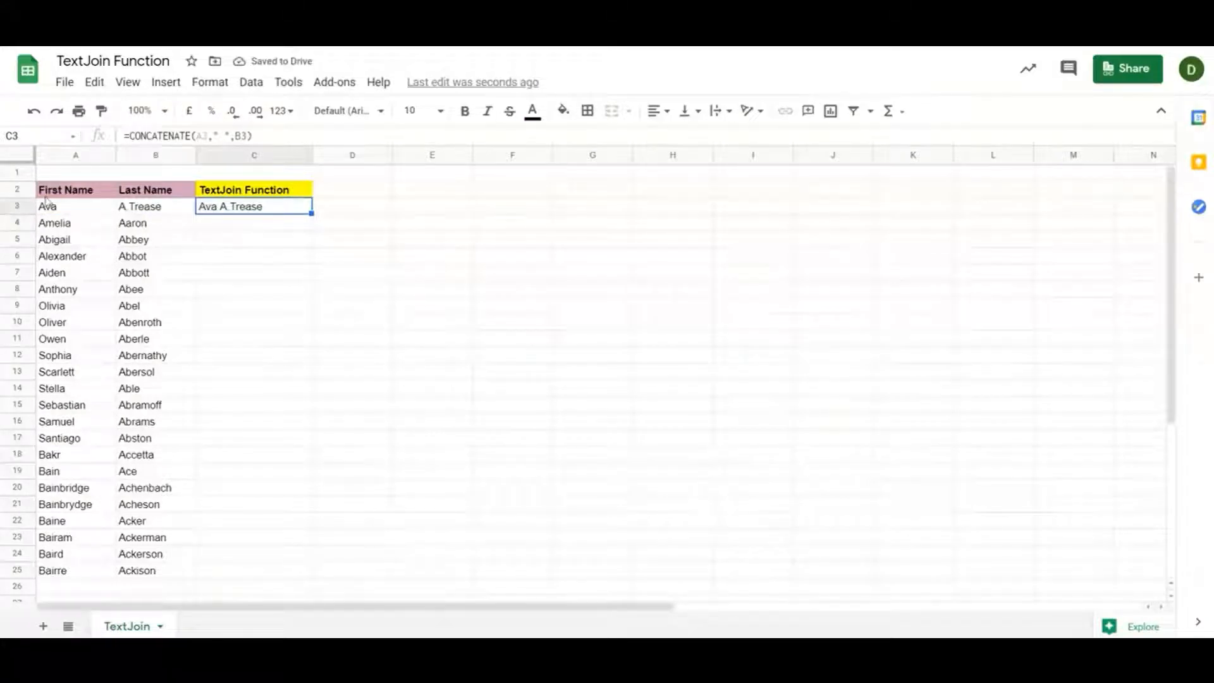
Mark first names A3:A19, recheck C3's formula, then delete it from C3
{"action": "left_click_drag", "start_coordinate": [51, 209], "coordinate": [54, 518]}
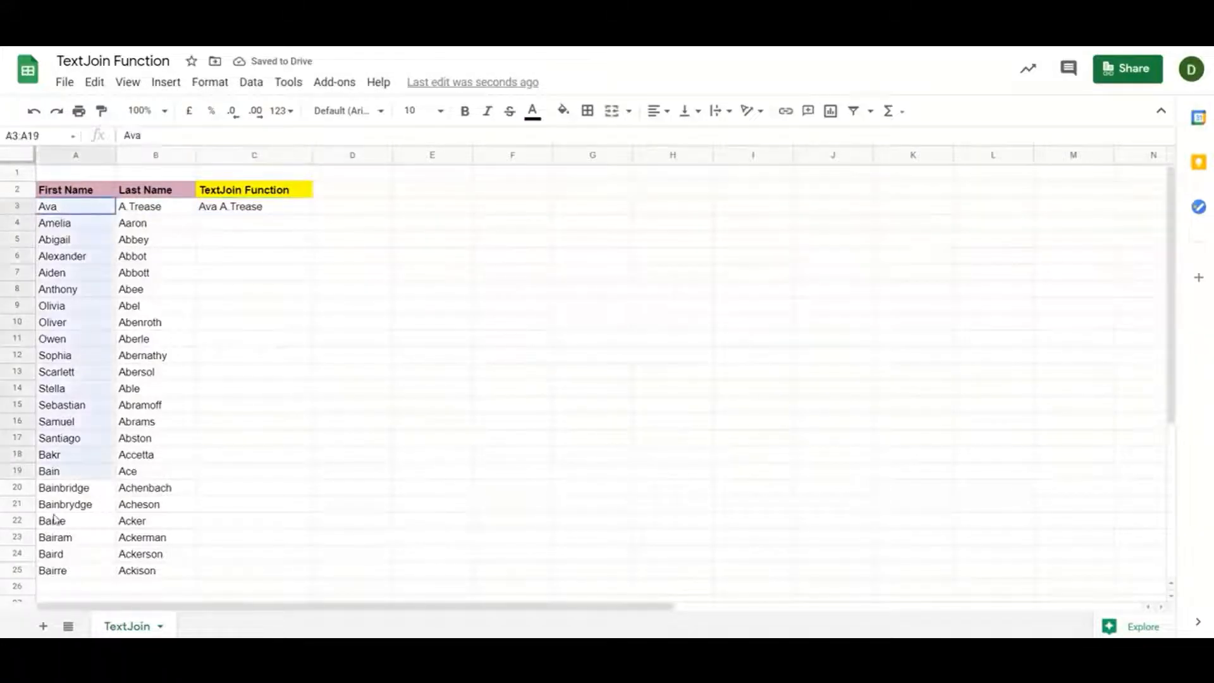
{"action": "left_click", "coordinate": [261, 215]}
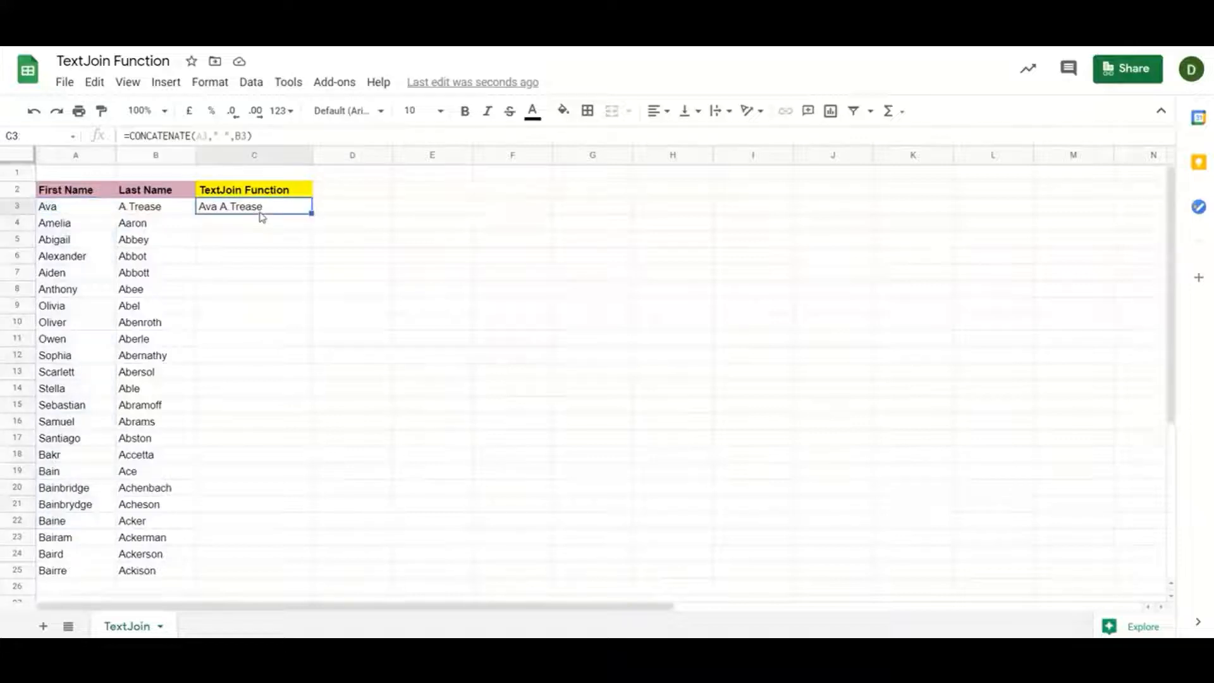
{"action": "double_click", "coordinate": [275, 207]}
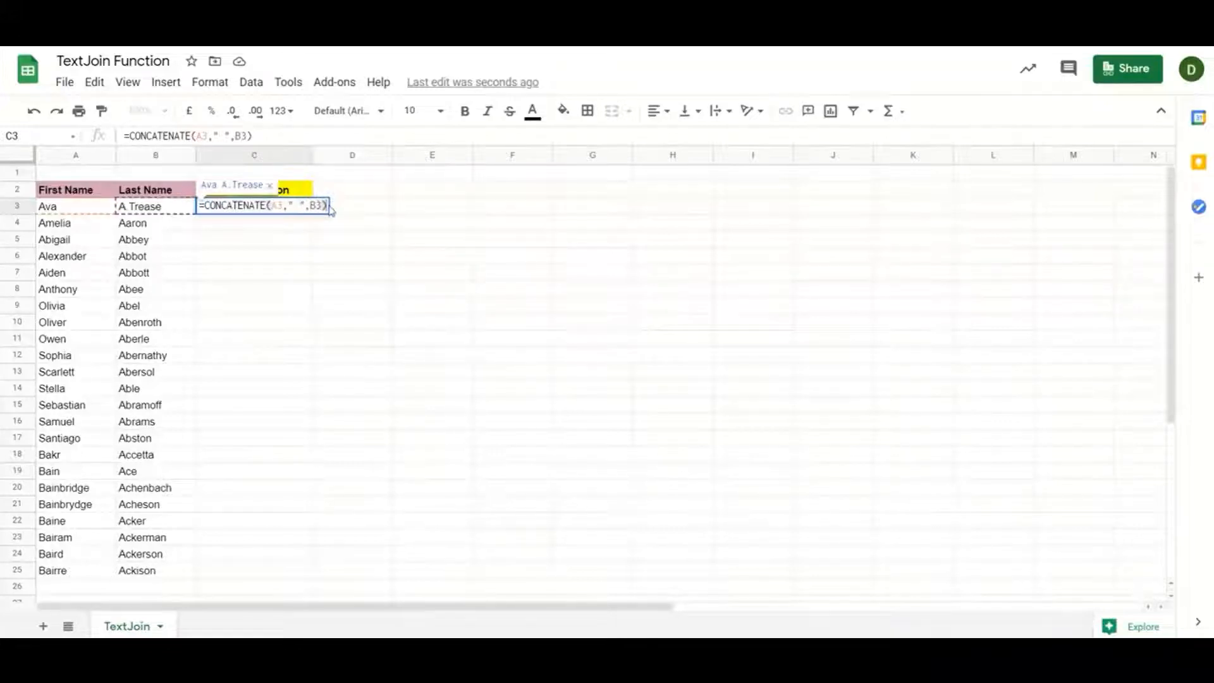
{"action": "key", "text": "Return"}
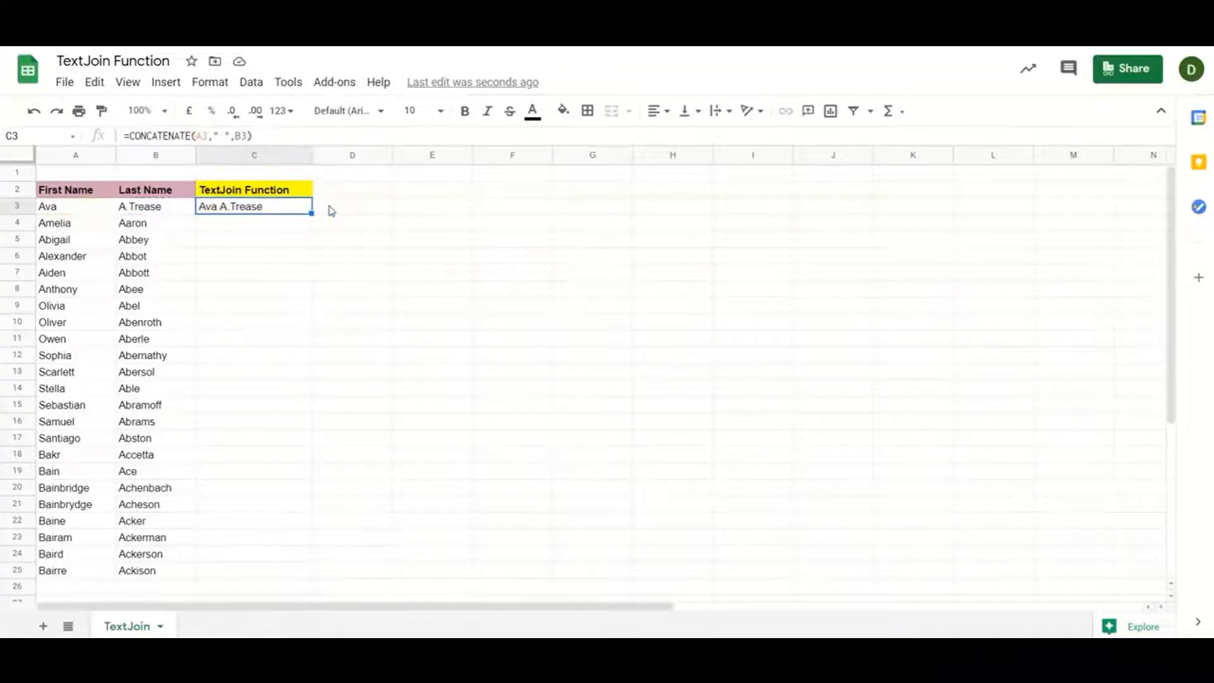
{"action": "key", "text": "Delete"}
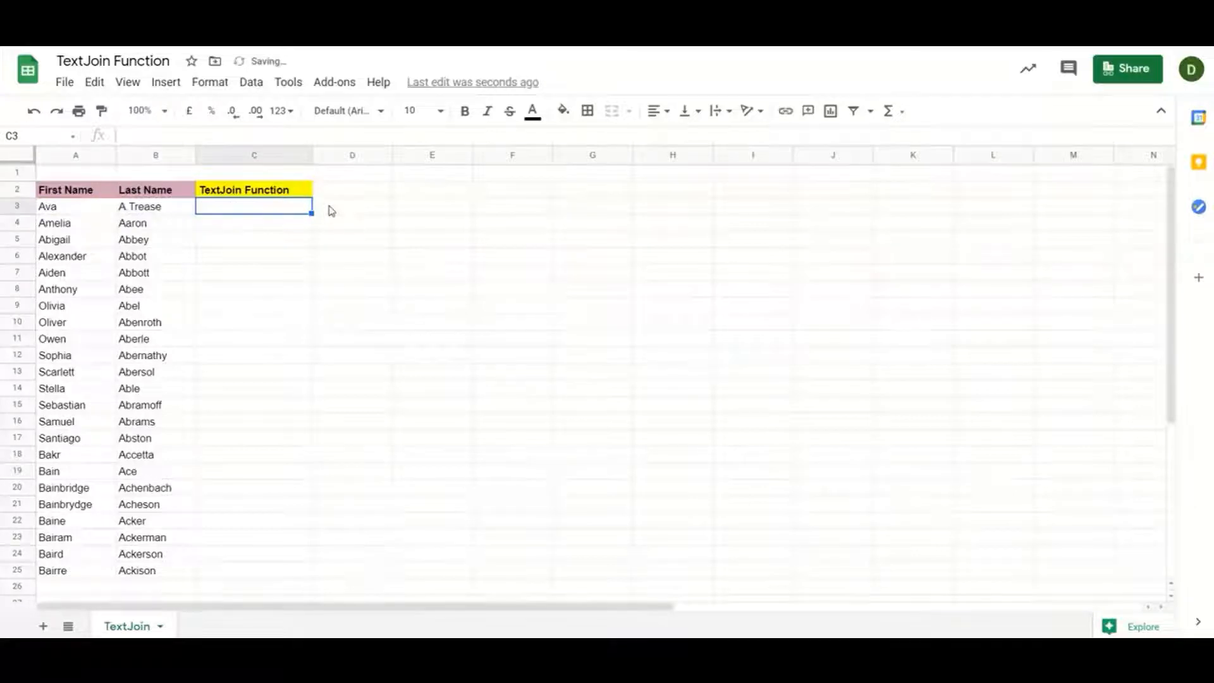
Enter =TEXTJOIN(",",True,A3,B3) in C3 to join first and last names with a comma
{"action": "type", "text": "="}
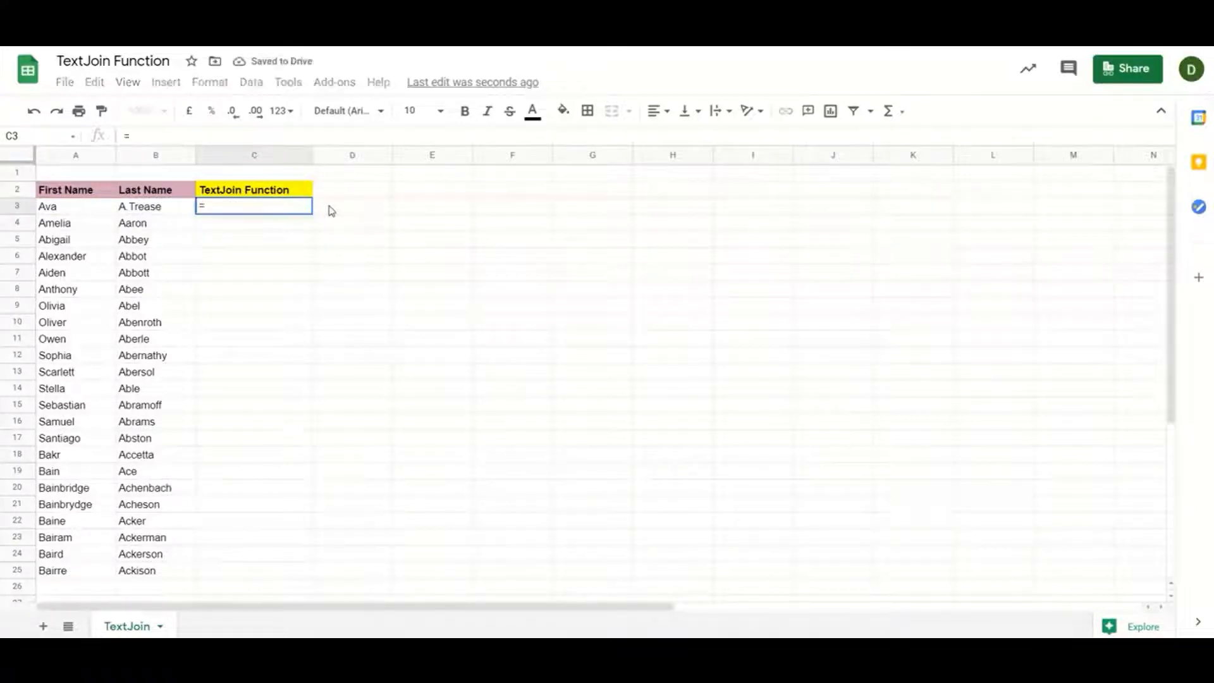
{"action": "type", "text": "text"}
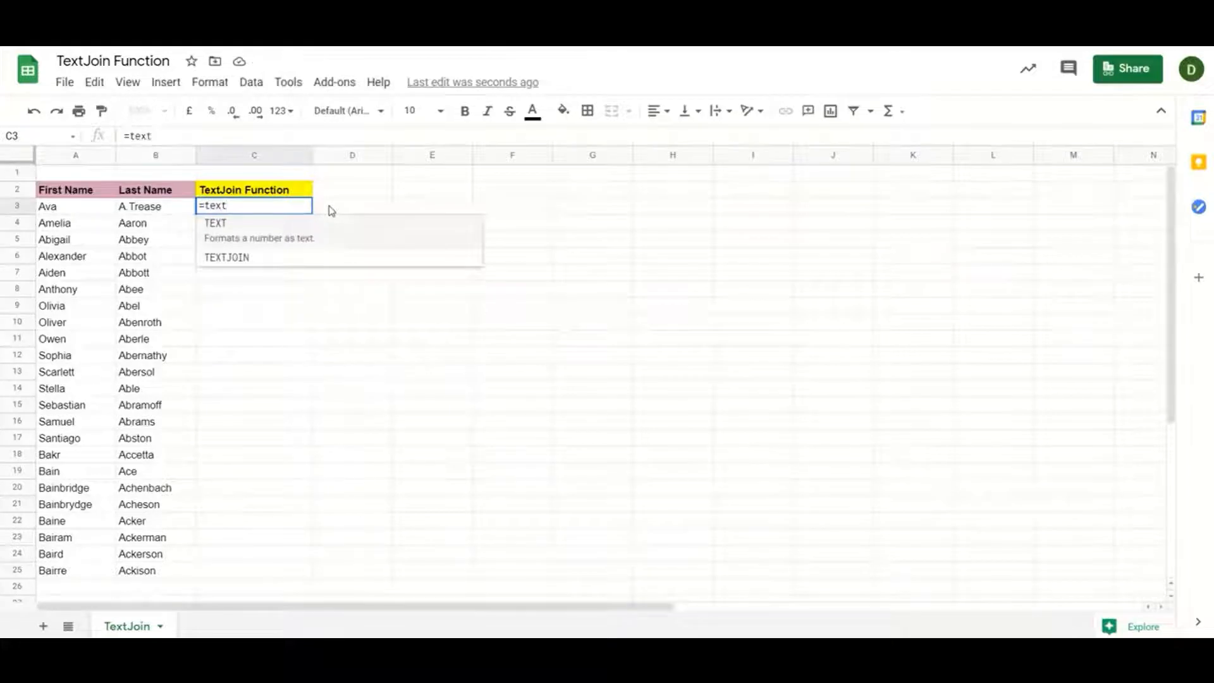
{"action": "key", "text": "Down"}
{"action": "key", "text": "Tab"}
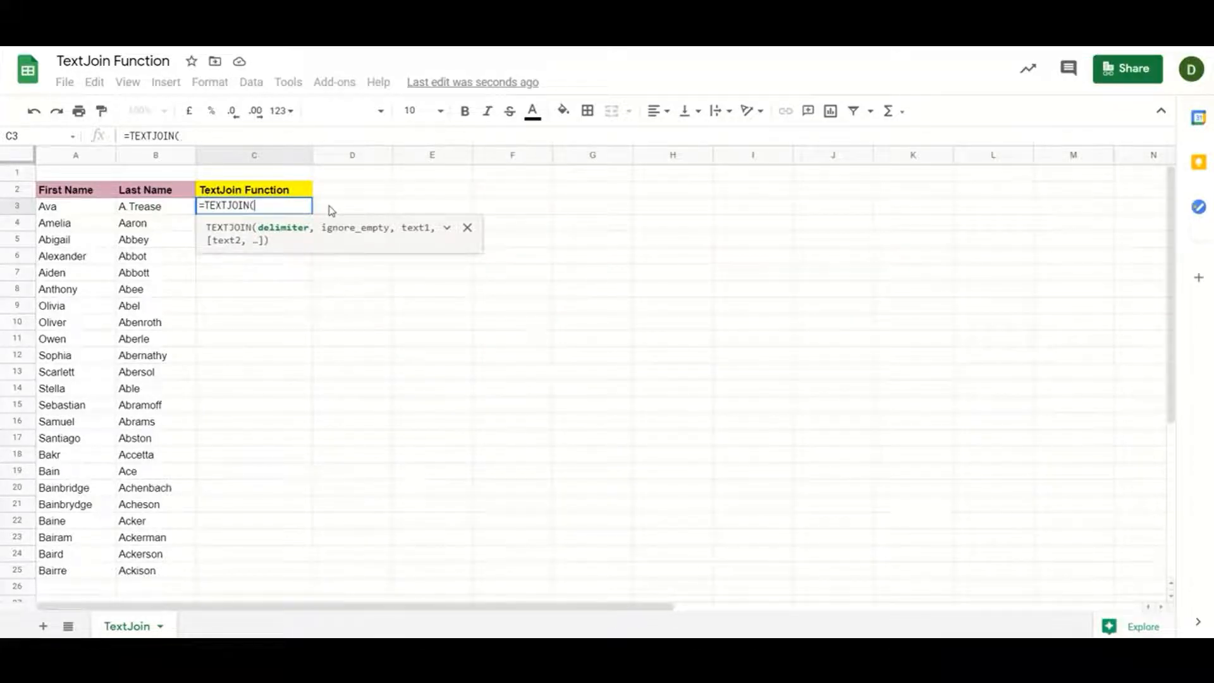
{"action": "type", "text": "\""}
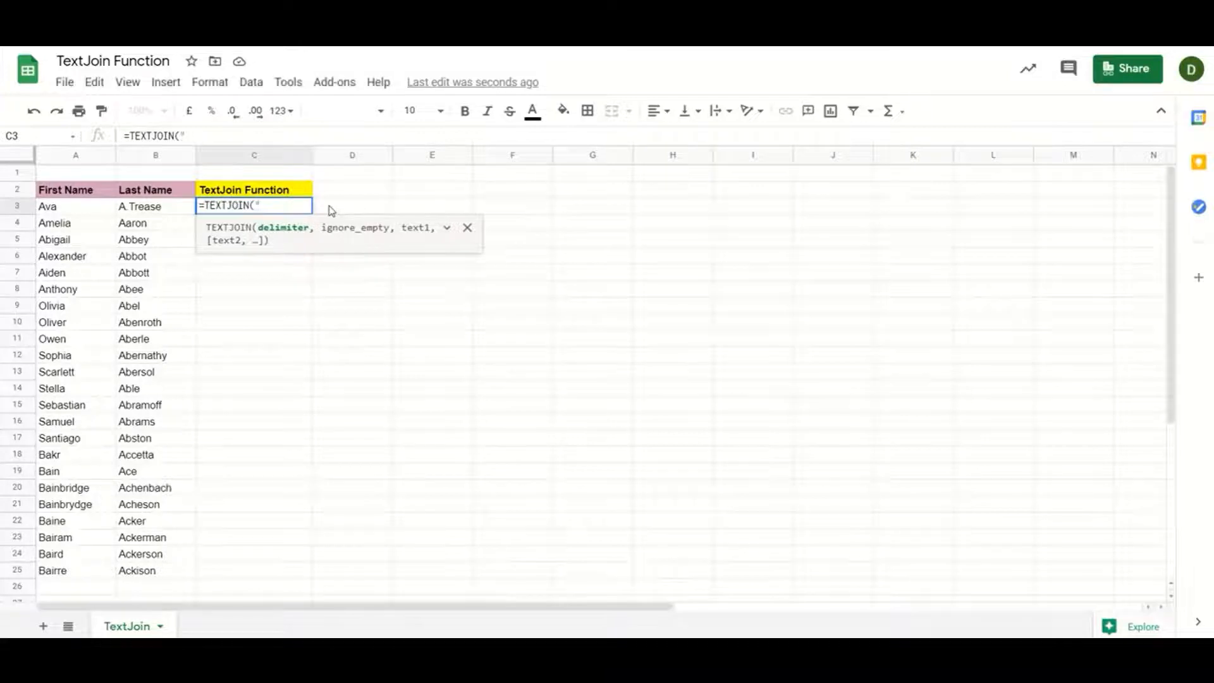
{"action": "type", "text": ",\","}
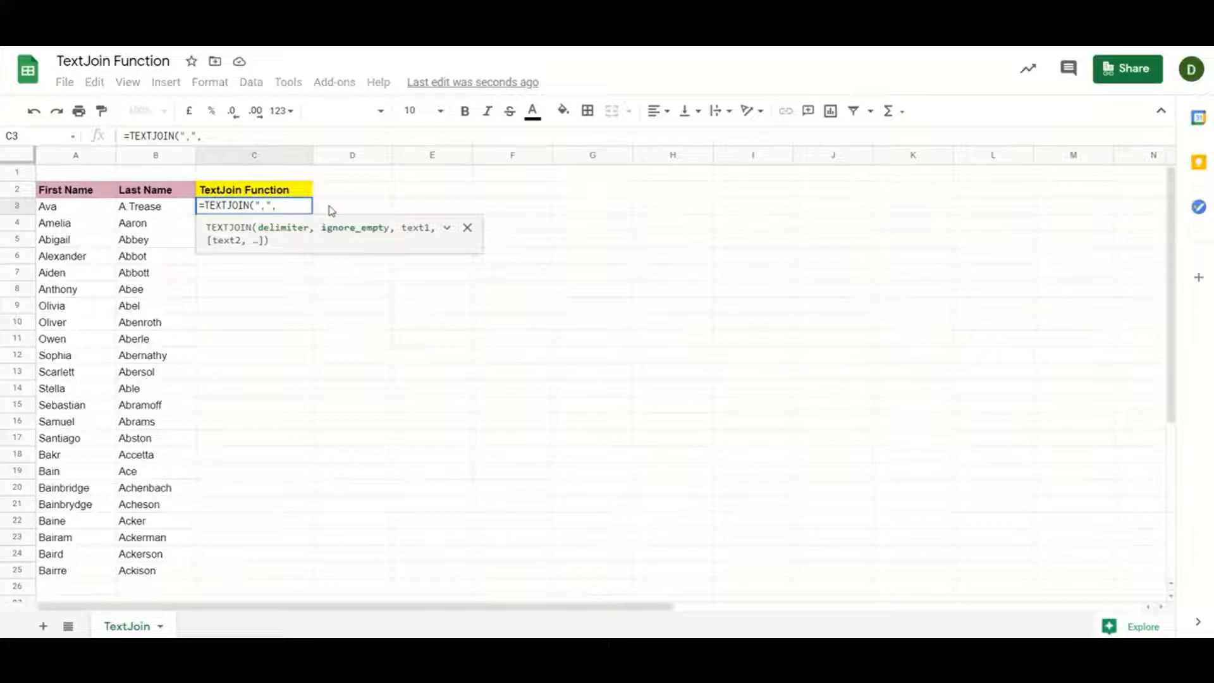
{"action": "key", "text": "Caps_Lock"}
{"action": "type", "text": "True"}
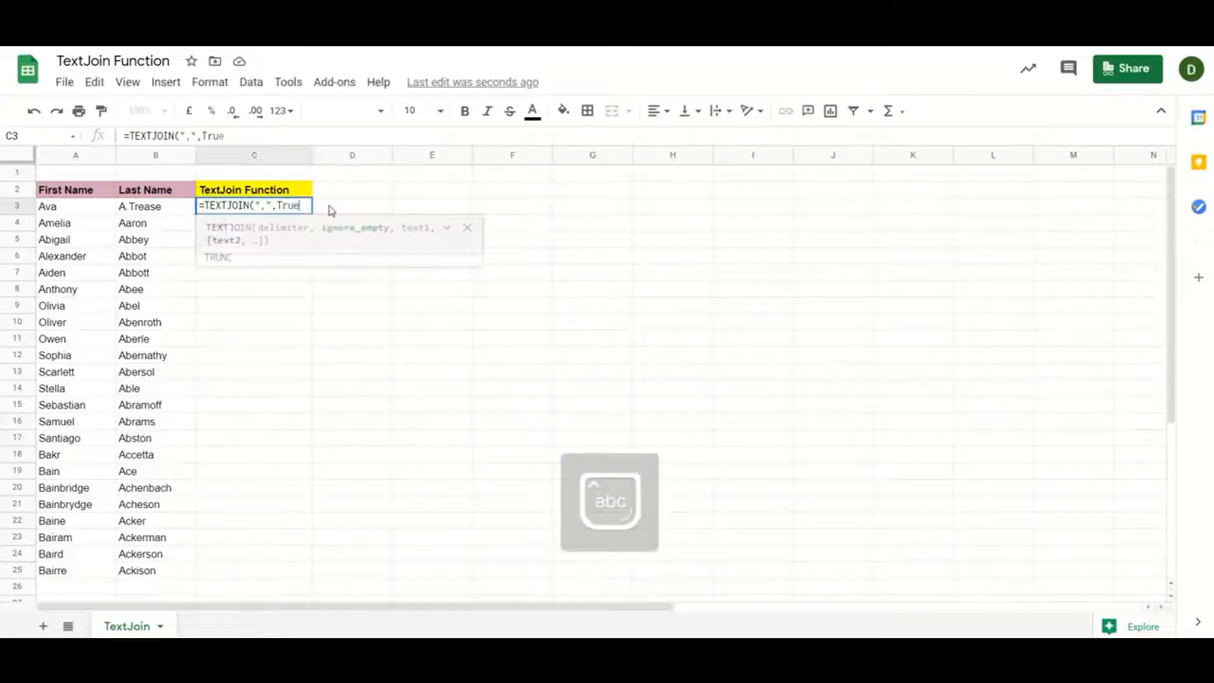
{"action": "type", "text": ","}
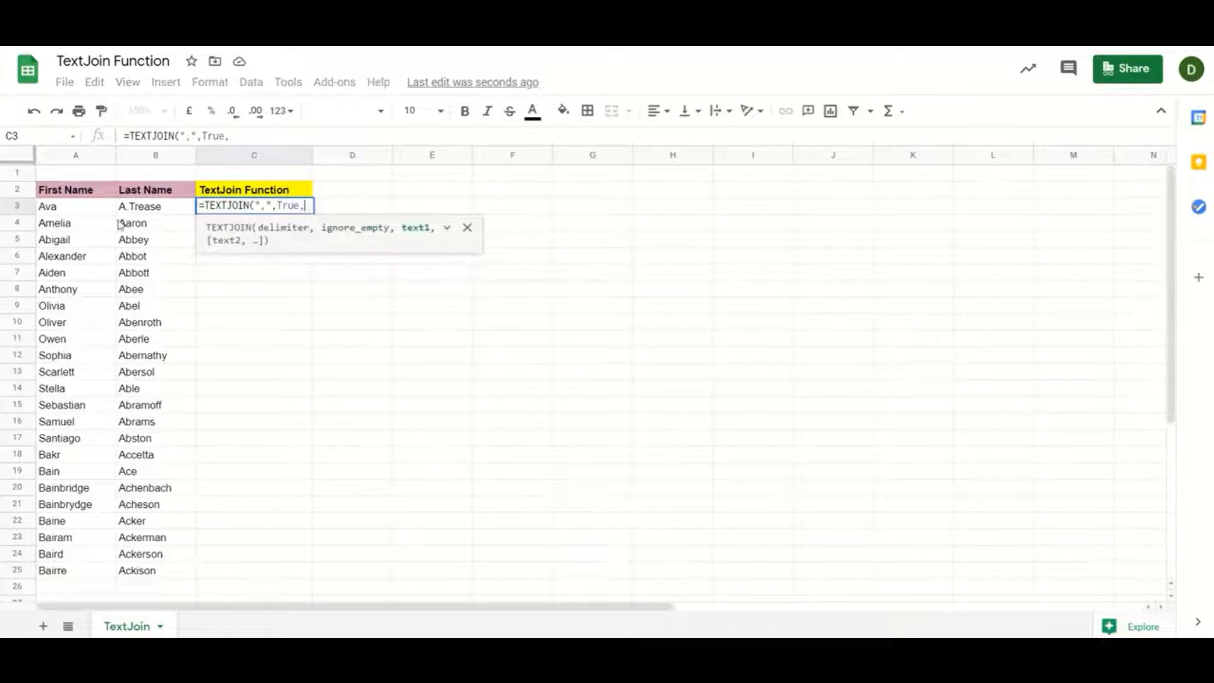
{"action": "left_click", "coordinate": [68, 213]}
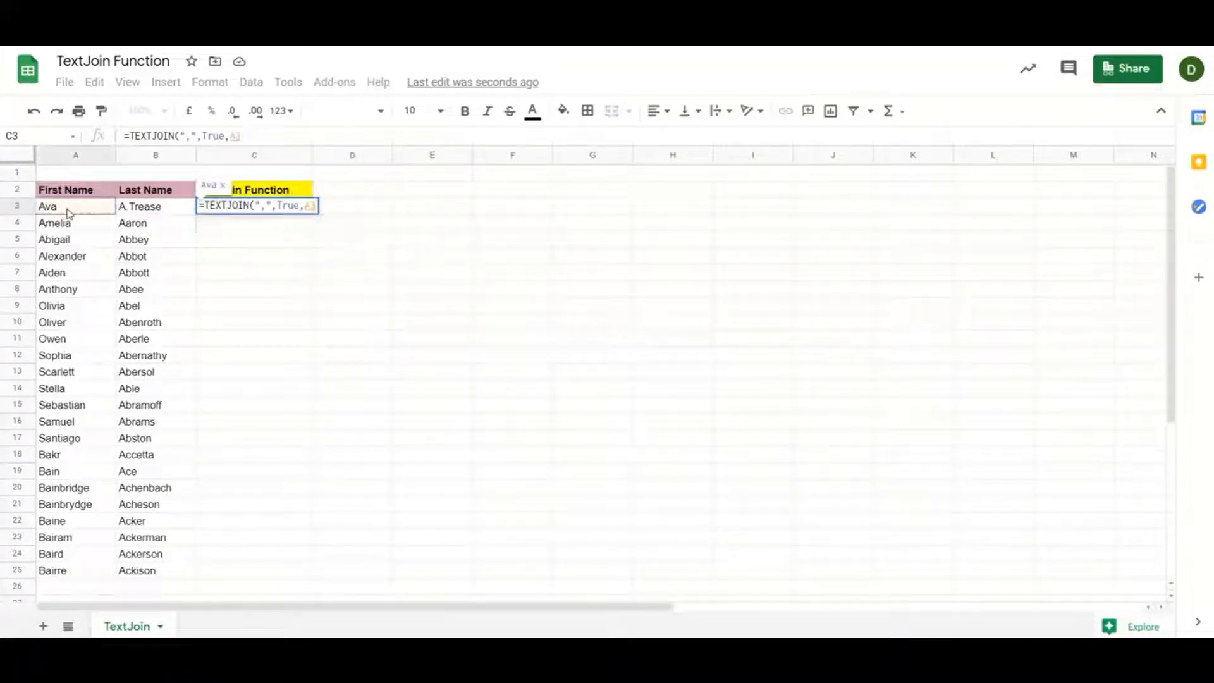
{"action": "type", "text": ","}
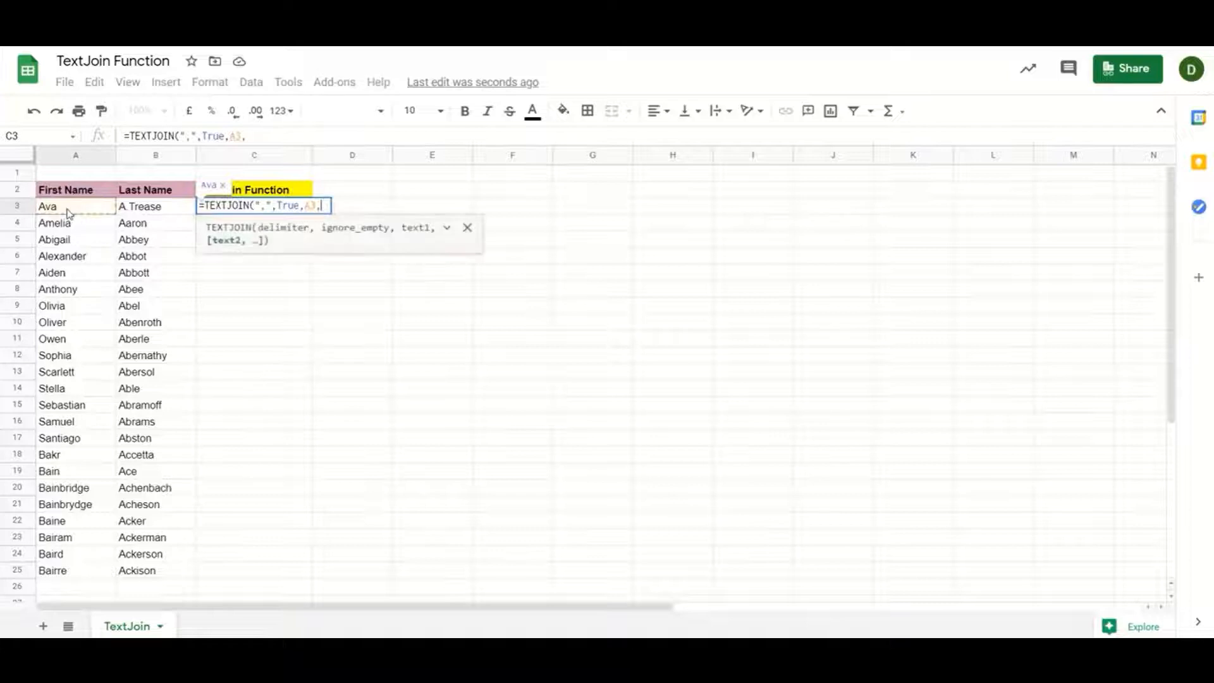
{"action": "left_click", "coordinate": [145, 212]}
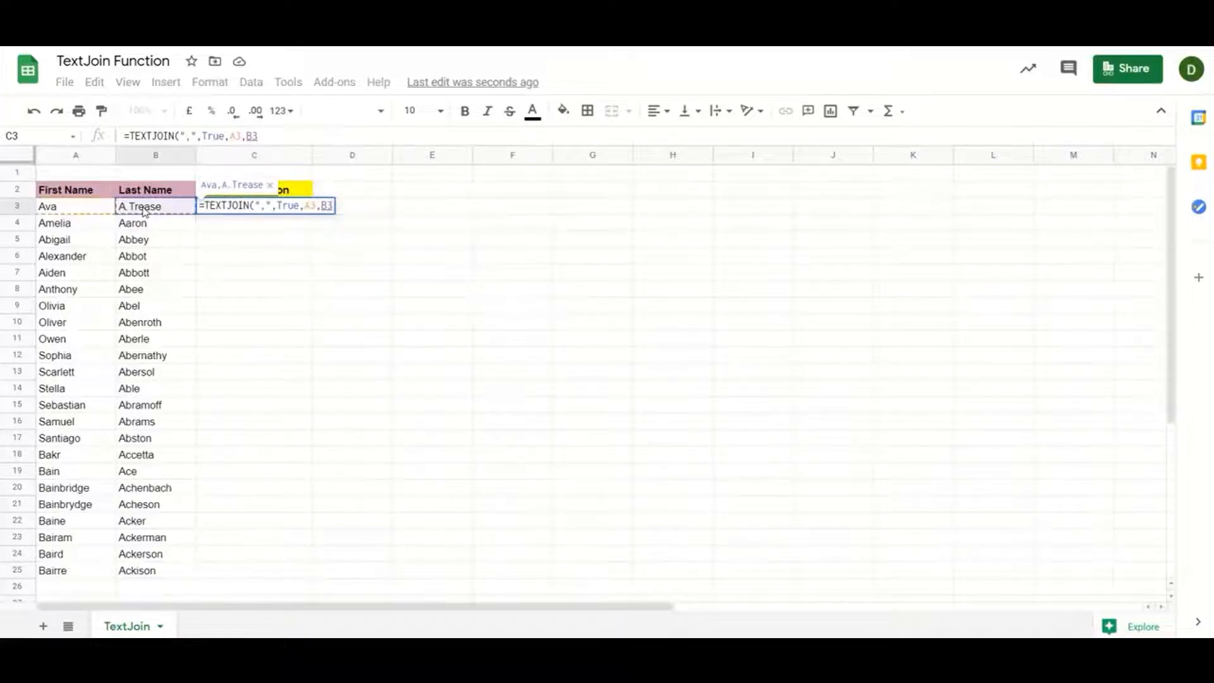
{"action": "key", "text": "Return"}
Select C3:C25 alongside the name data for filling down
{"action": "key", "text": "Up"}
{"action": "key", "text": "Left"}
{"action": "key", "text": "ctrl+Down"}
{"action": "key", "text": "Right"}
{"action": "key", "text": "ctrl+shift+Up"}
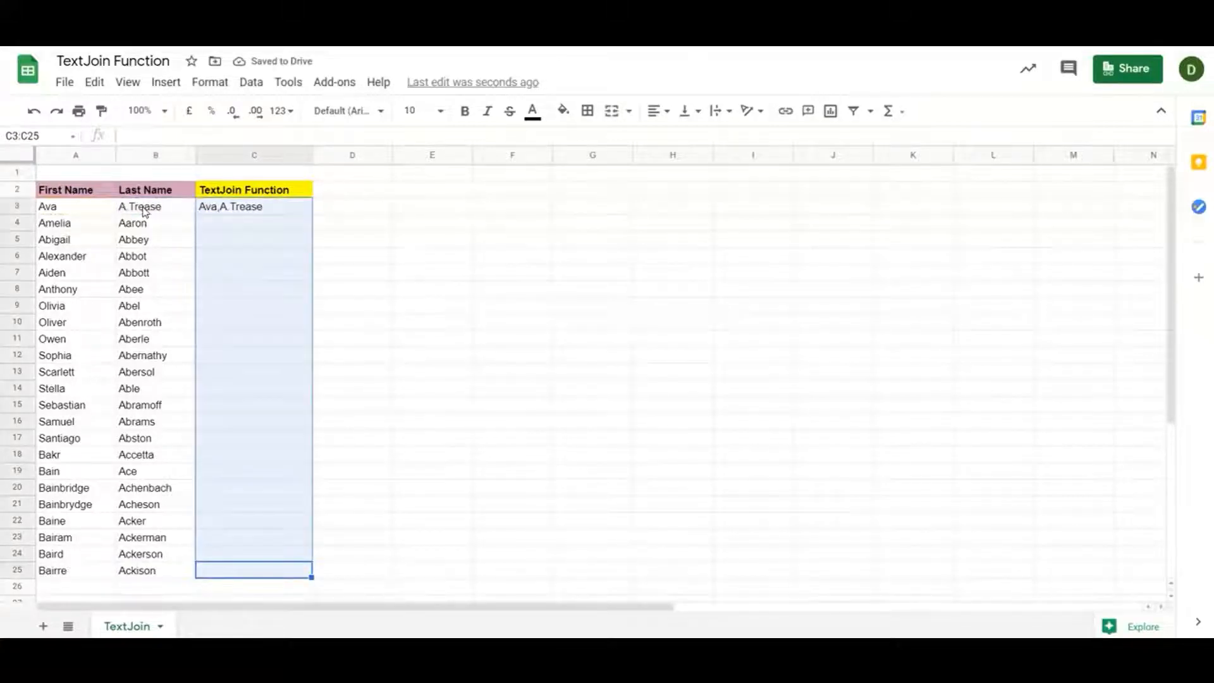
Fill the comma-joining TEXTJOIN formula down C3:C25
{"action": "key", "text": "ctrl+d"}
{"action": "key", "text": "Down"}
{"action": "key", "text": "Up"}
{"action": "key", "text": "ctrl+Up"}
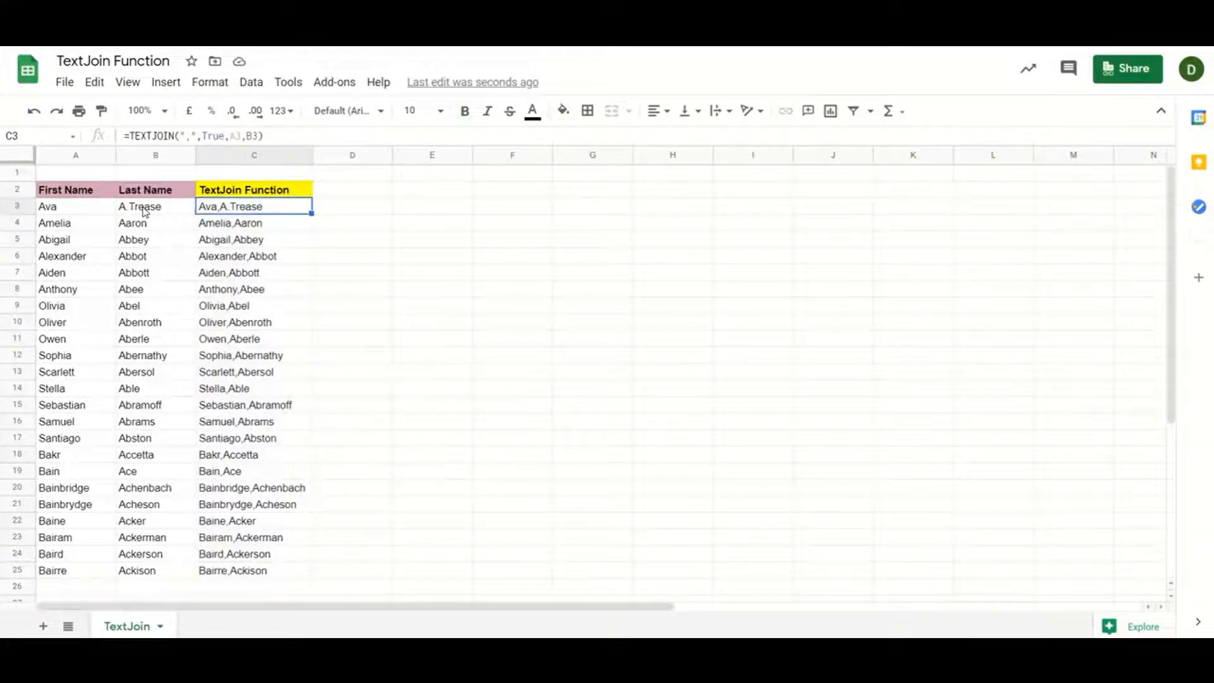
Change C3's formula to use the range A3:B3 and fill it down to C25
{"action": "key", "text": "F2"}
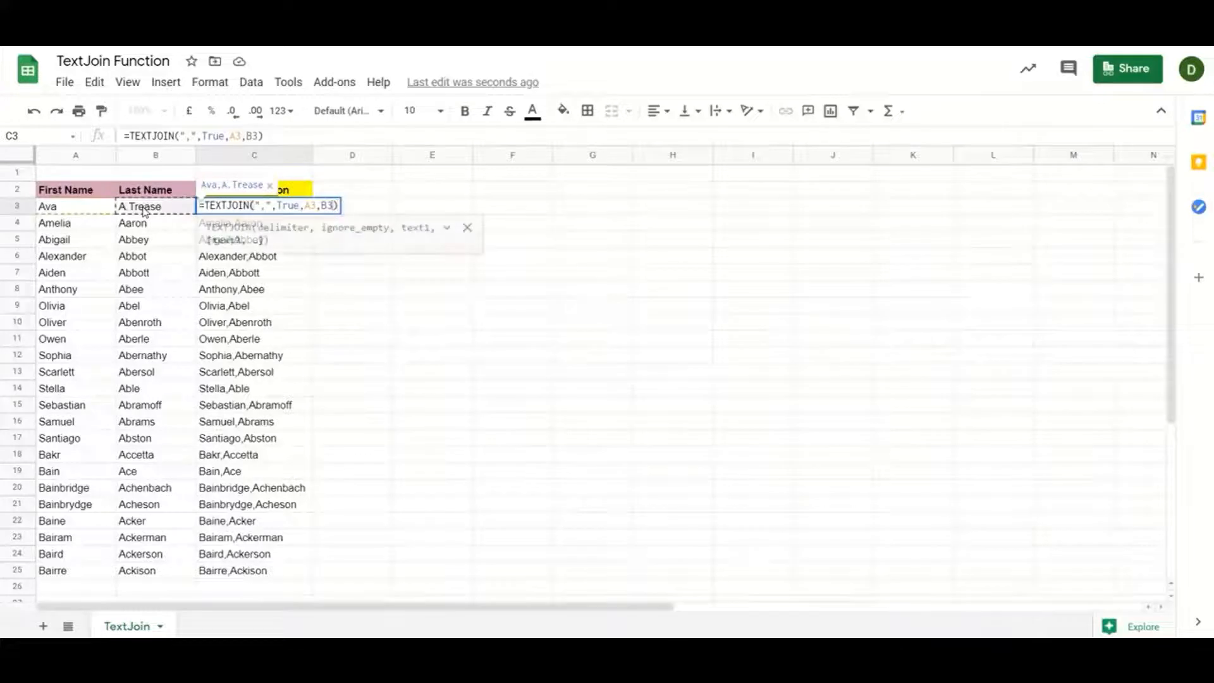
{"action": "key", "text": "BackSpace"}
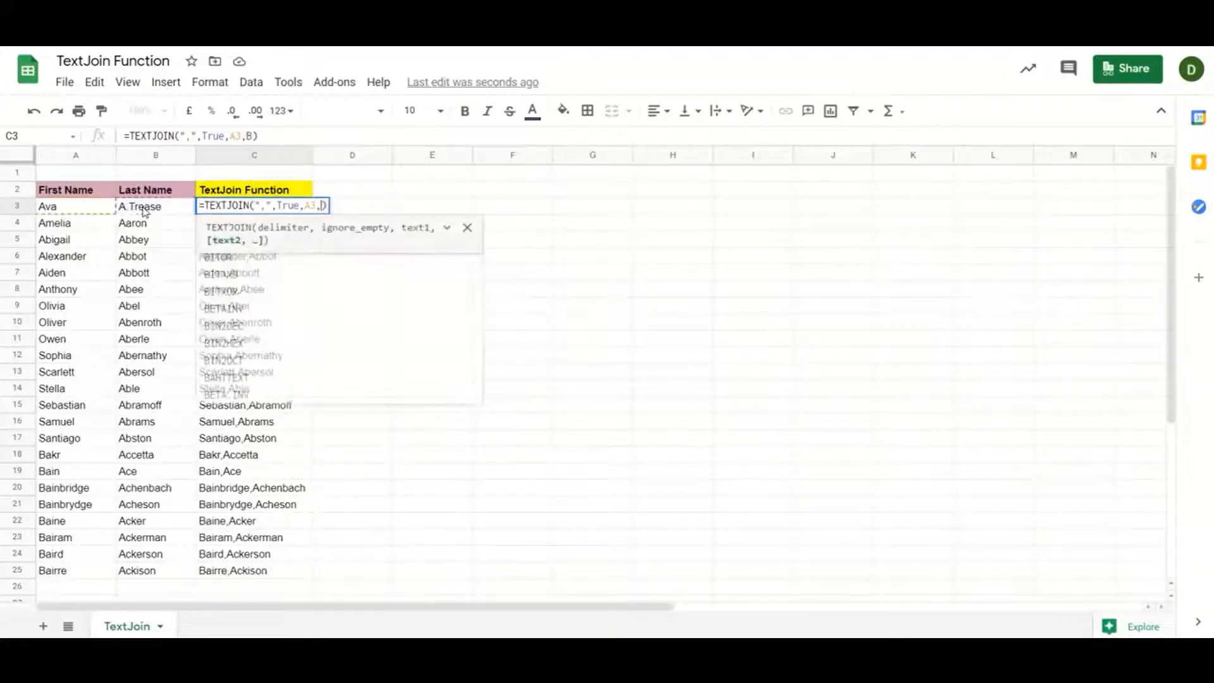
{"action": "key", "text": "BackSpace"}
{"action": "key", "text": "BackSpace"}
{"action": "key", "text": "BackSpace"}
{"action": "key", "text": "BackSpace"}
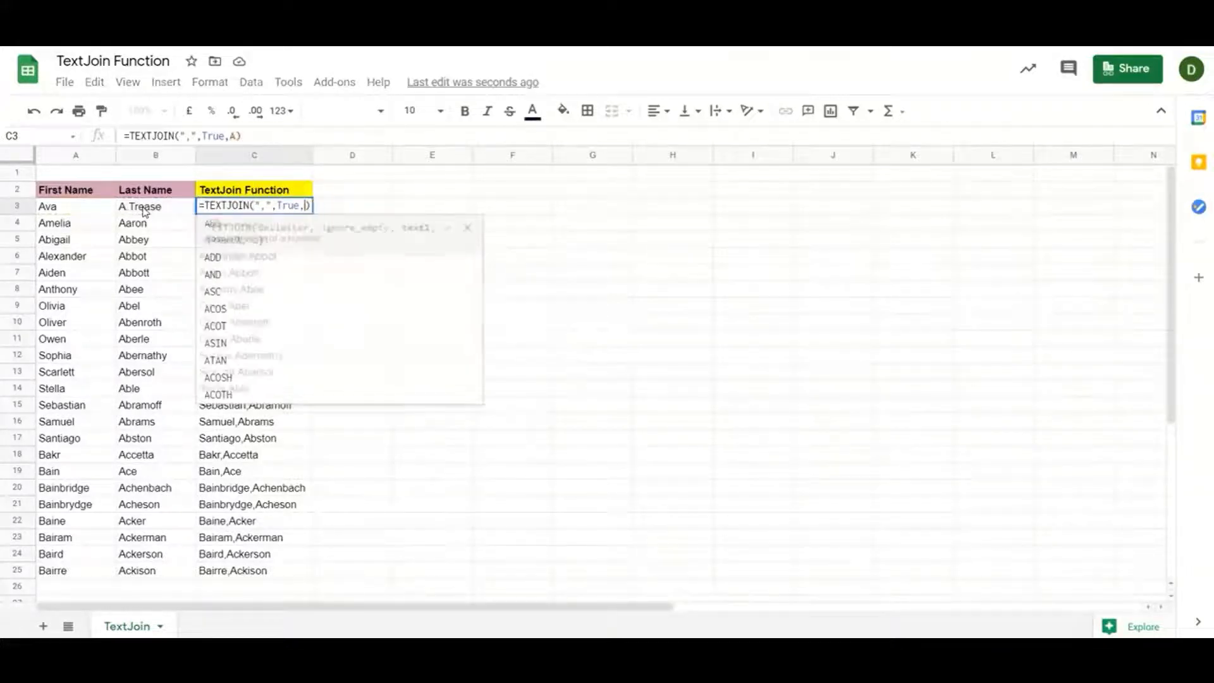
{"action": "left_click_drag", "start_coordinate": [75, 208], "coordinate": [144, 209]}
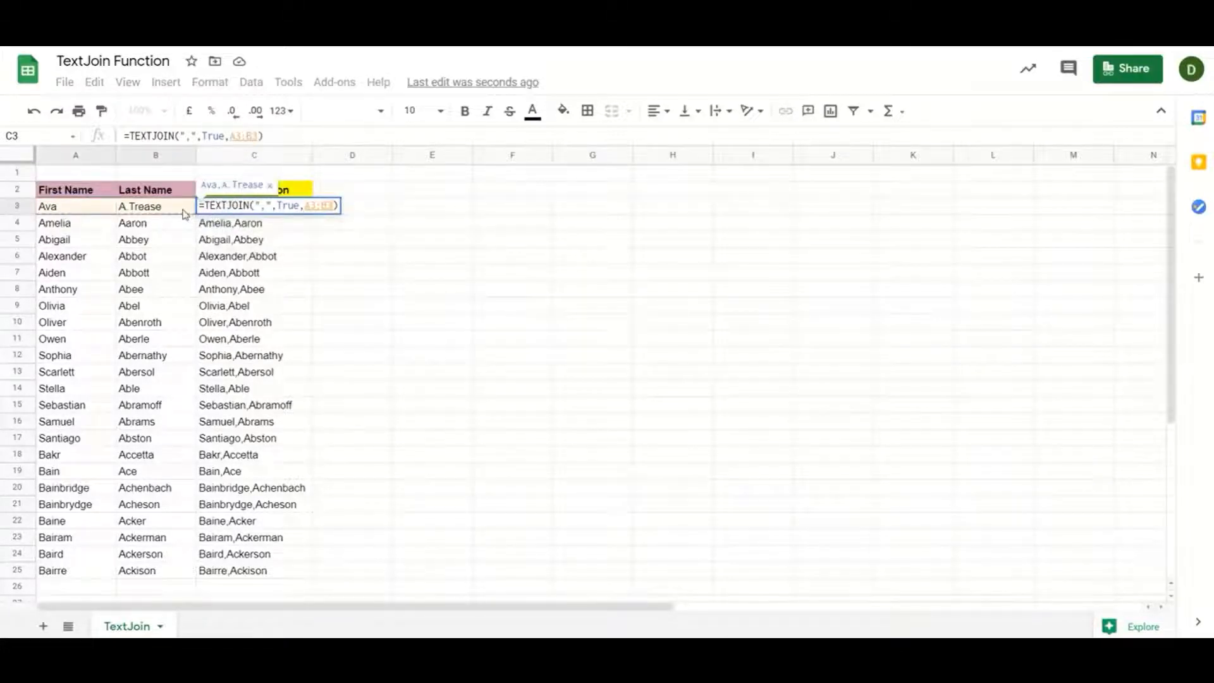
{"action": "key", "text": "Return"}
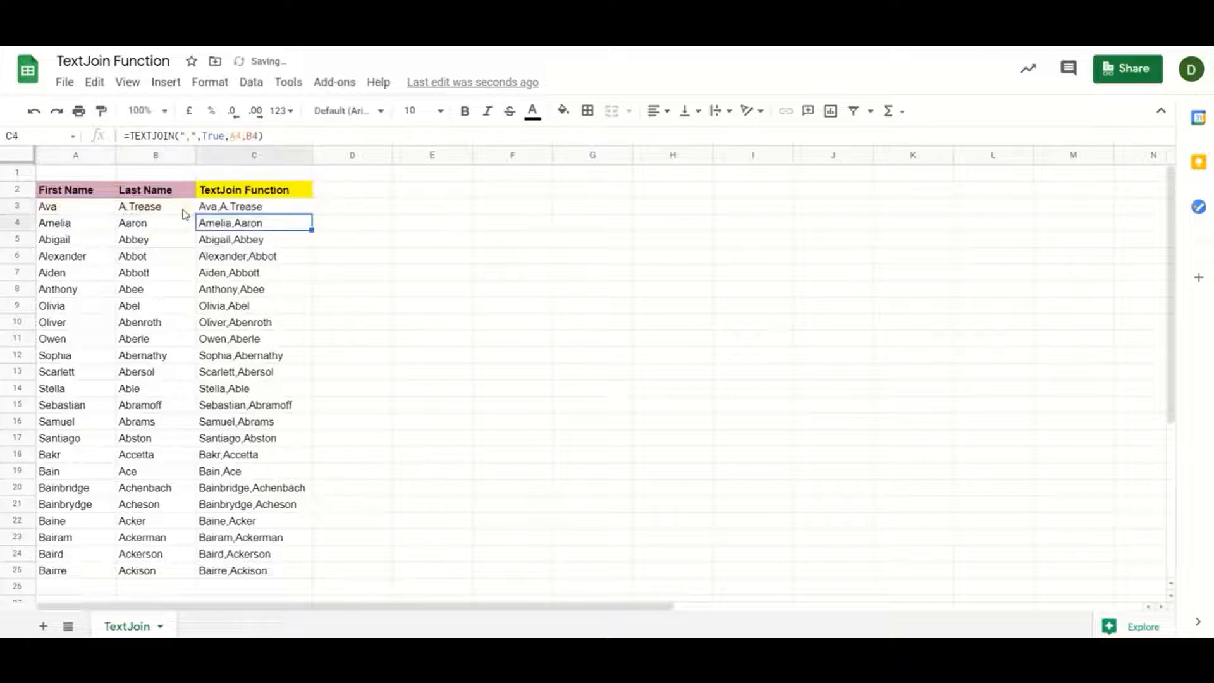
{"action": "key", "text": "Up"}
{"action": "key", "text": "ctrl+Down"}
{"action": "key", "text": "ctrl+Up"}
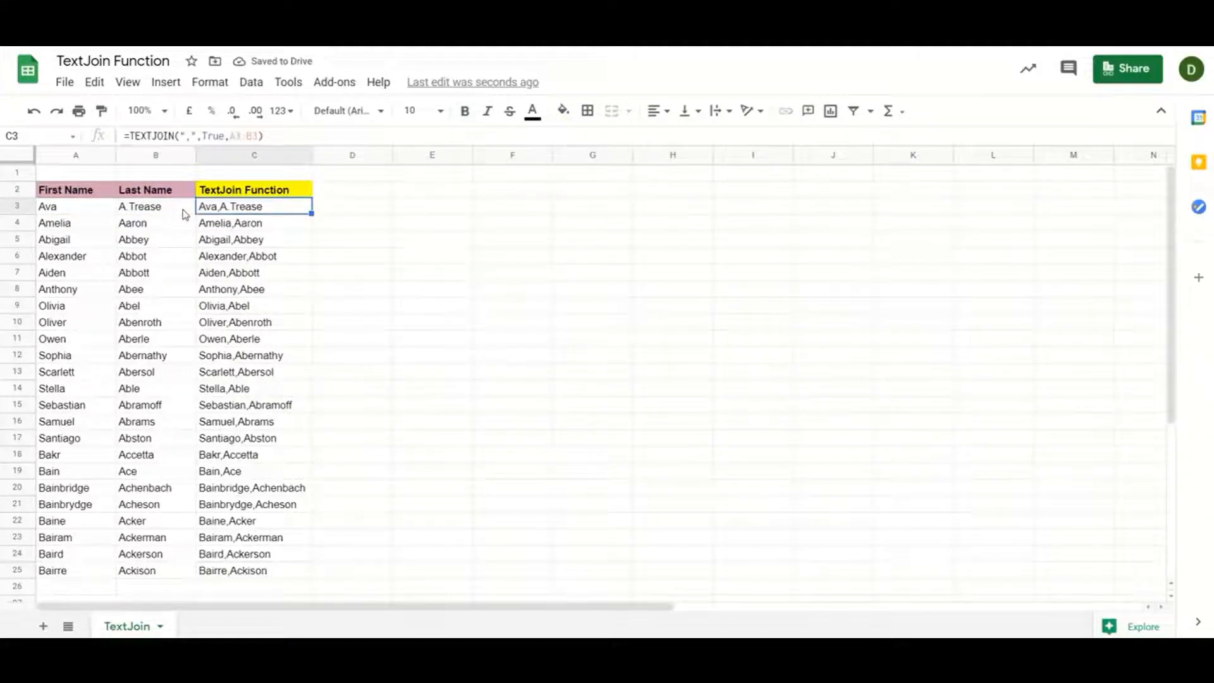
{"action": "key", "text": "ctrl+shift+Down"}
{"action": "key", "text": "ctrl+d"}
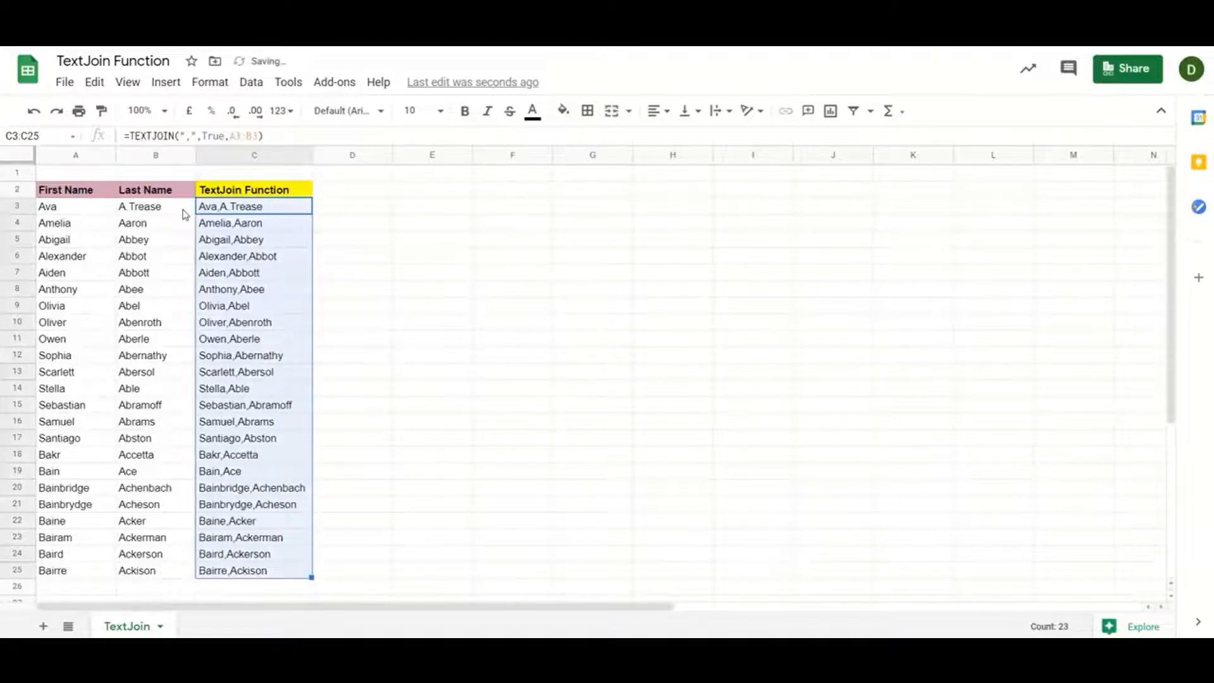
{"action": "key", "text": "Up"}
{"action": "key", "text": "Down"}
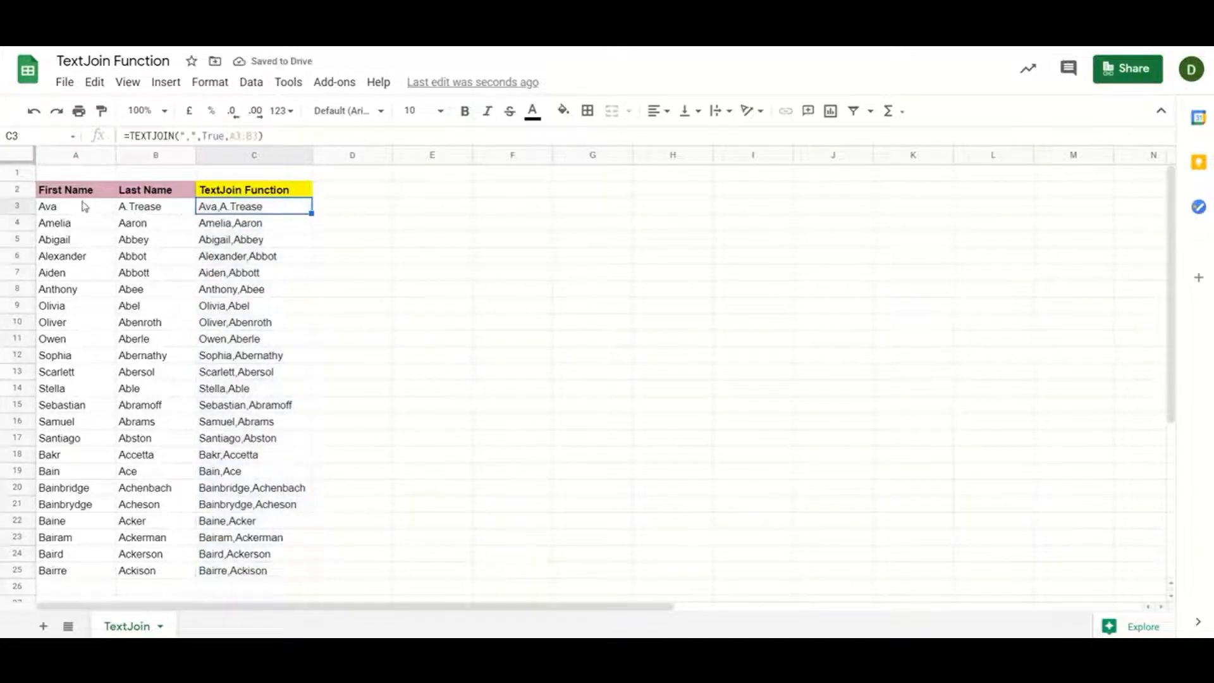
Clear the joined results from C3:C25
{"action": "left_click", "coordinate": [75, 214]}
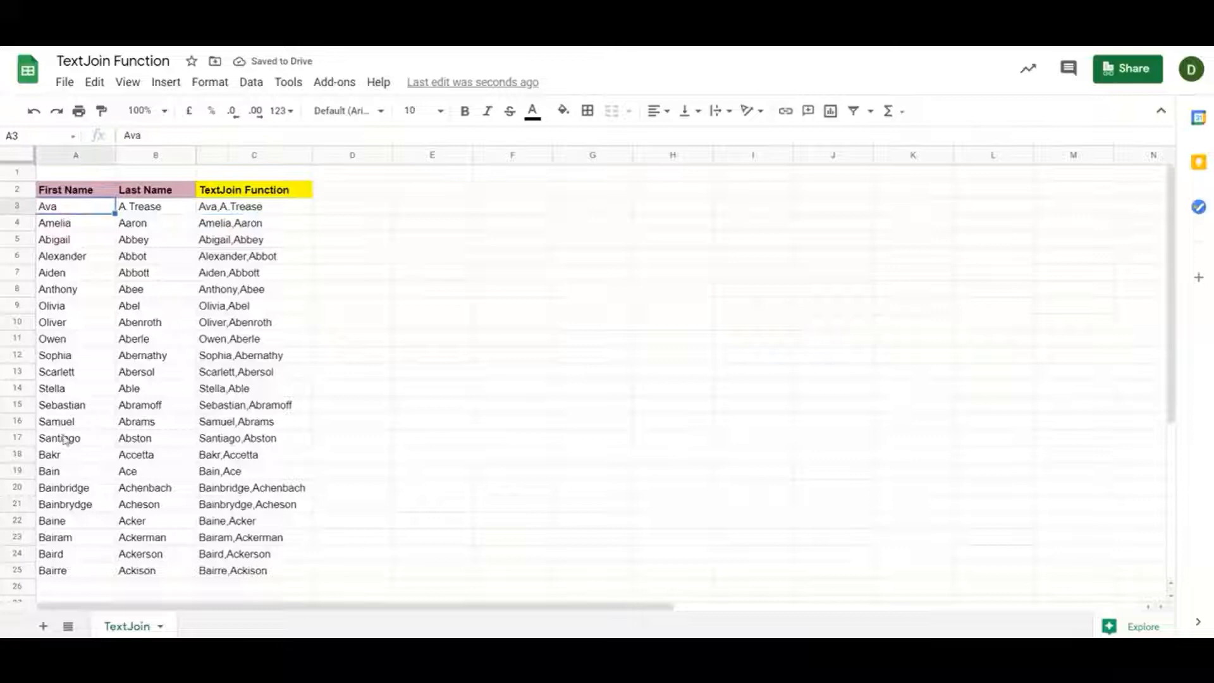
{"action": "left_click", "coordinate": [257, 211]}
{"action": "key", "text": "ctrl+shift+Down"}
{"action": "key", "text": "Delete"}
{"action": "key", "text": "Up"}
{"action": "key", "text": "Down"}
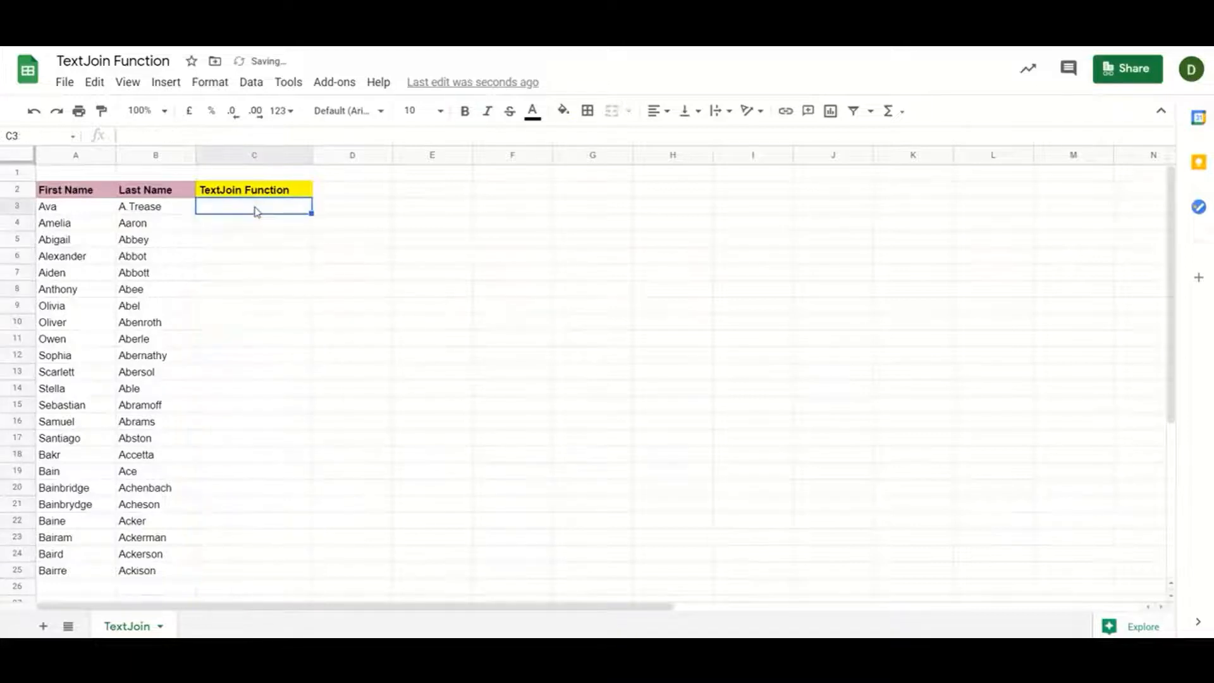
Enter =TEXTJOIN(", ",True,A3:A25) in C3 to list every first name comma-separated
{"action": "type", "text": "="}
{"action": "type", "text": "tex"}
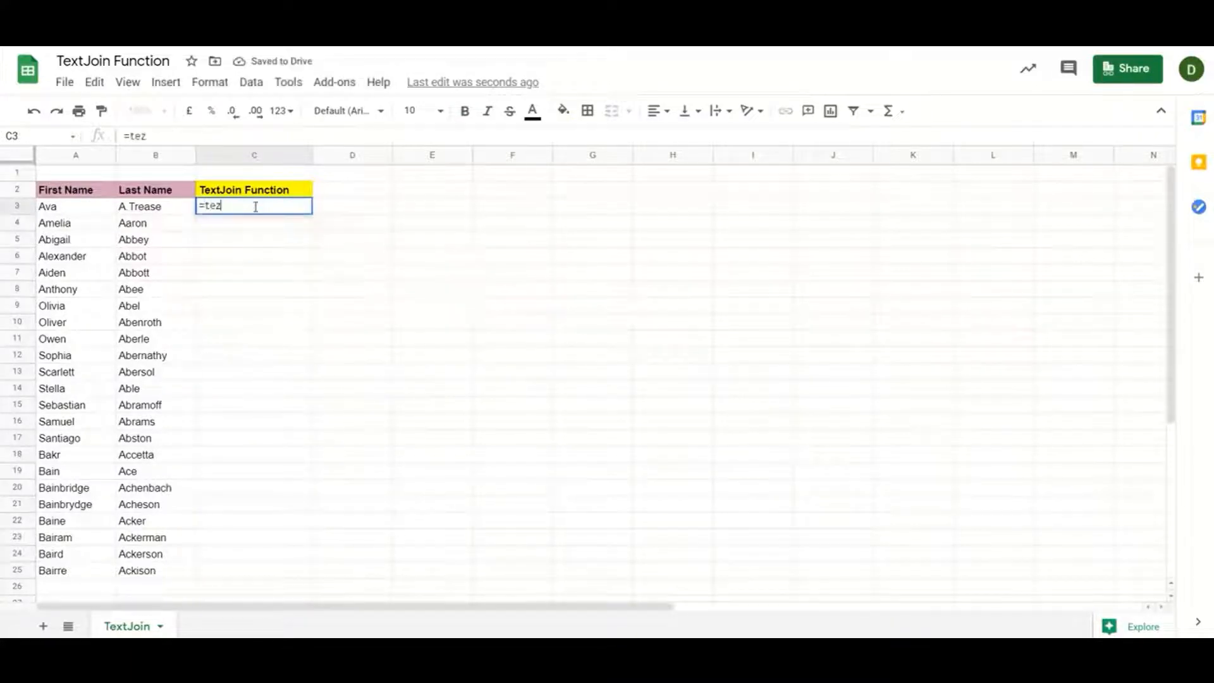
{"action": "key", "text": "Tab"}
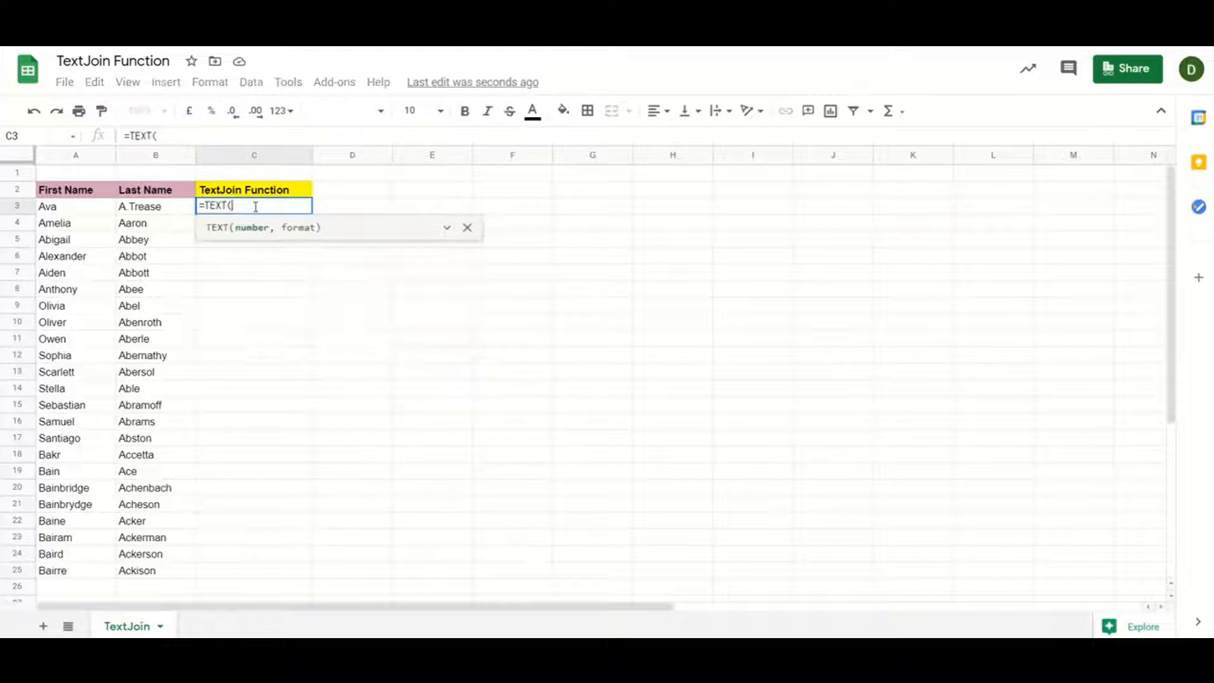
{"action": "key", "text": "BackSpace"}
{"action": "type", "text": "j"}
{"action": "key", "text": "Tab"}
{"action": "type", "text": "\","}
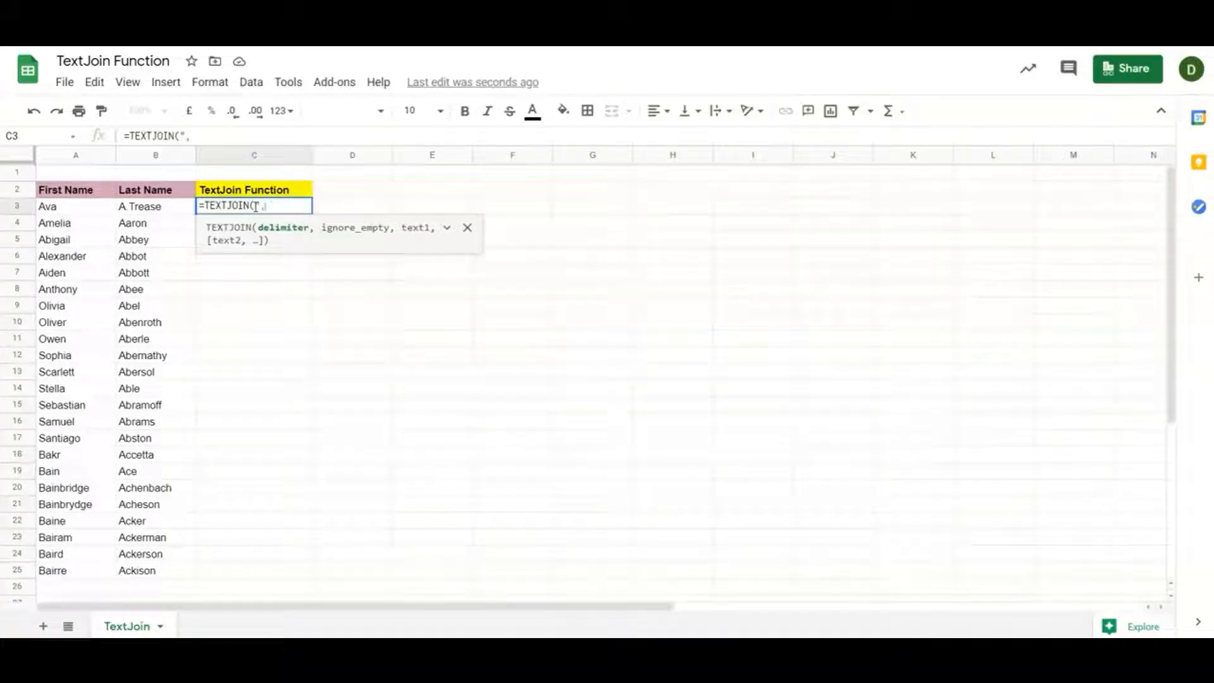
{"action": "type", "text": " \","}
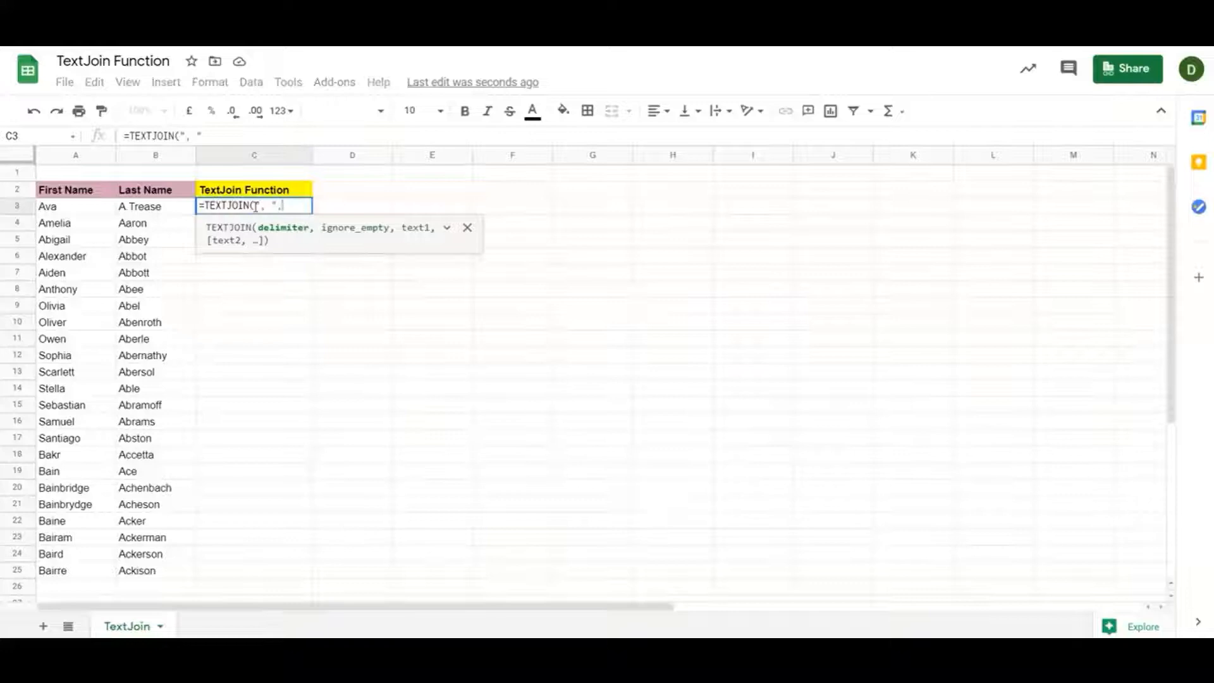
{"action": "type", "text": "T"}
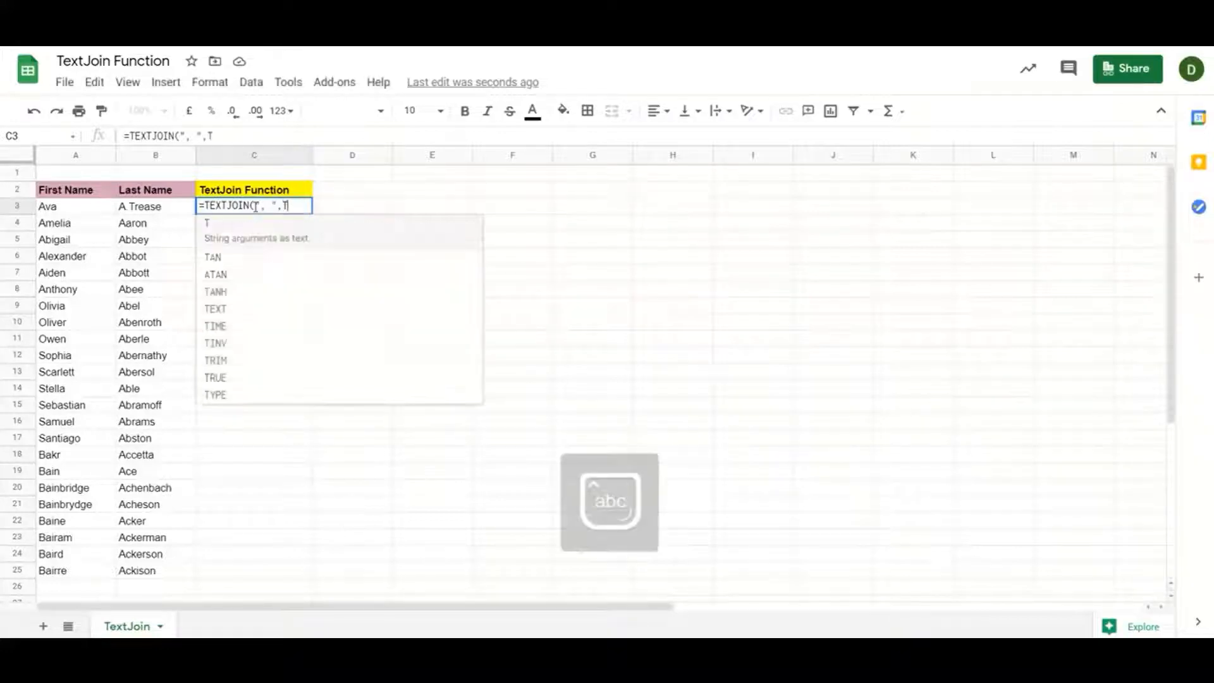
{"action": "type", "text": "rue"}
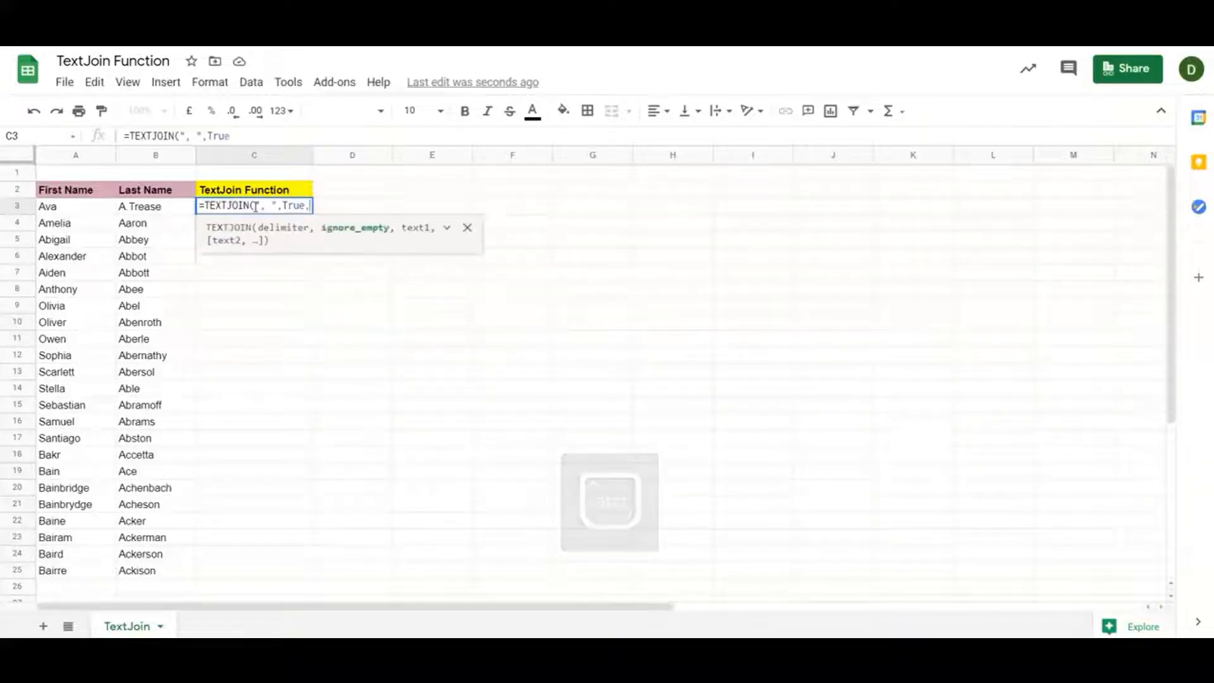
{"action": "type", "text": ","}
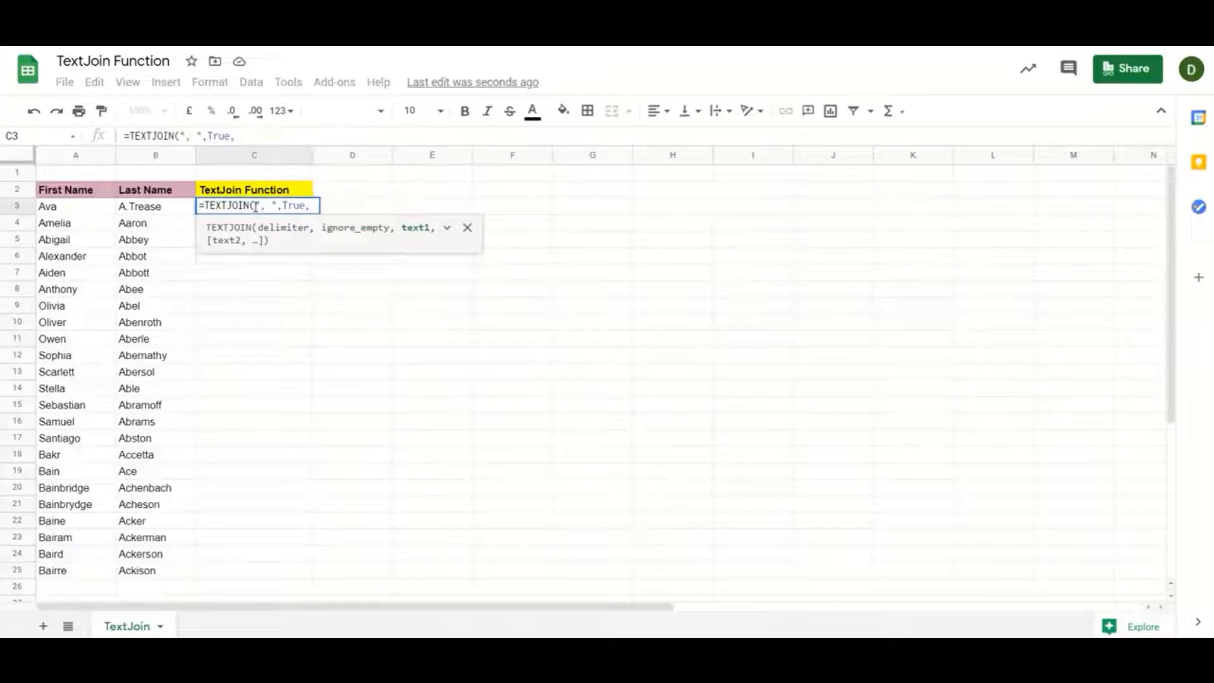
{"action": "key", "text": "Left"}
{"action": "key", "text": "Left"}
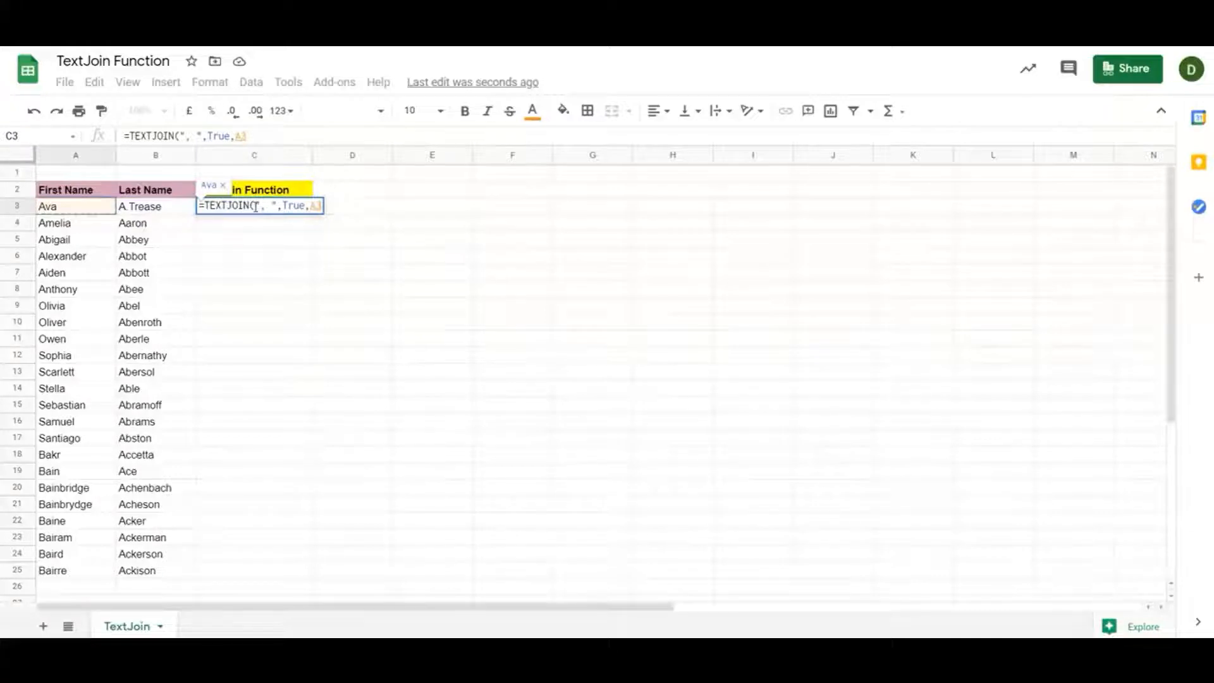
{"action": "key", "text": "ctrl+shift+Down"}
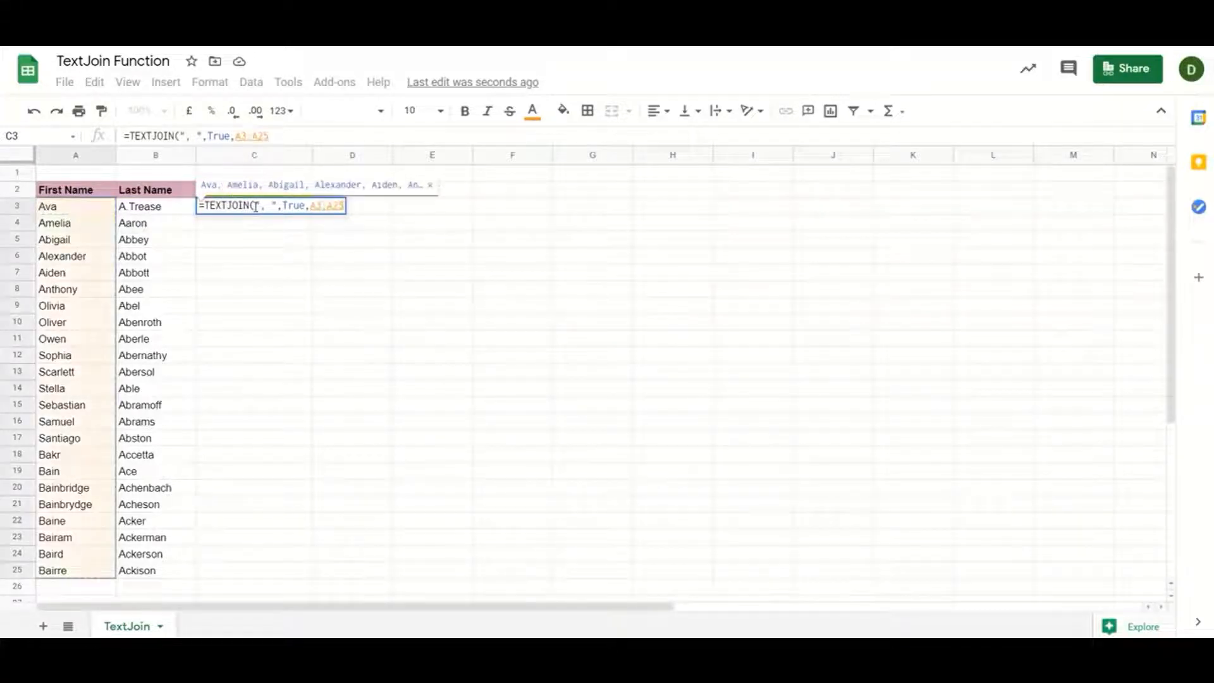
{"action": "type", "text": ")"}
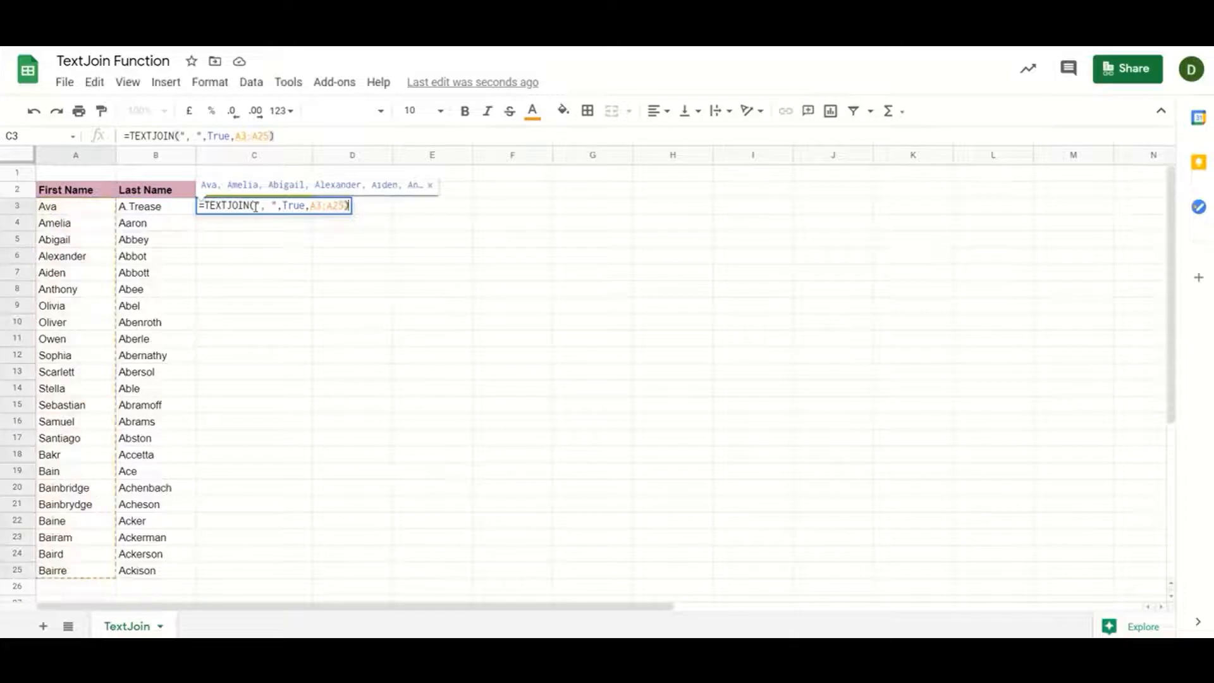
{"action": "key", "text": "Return"}
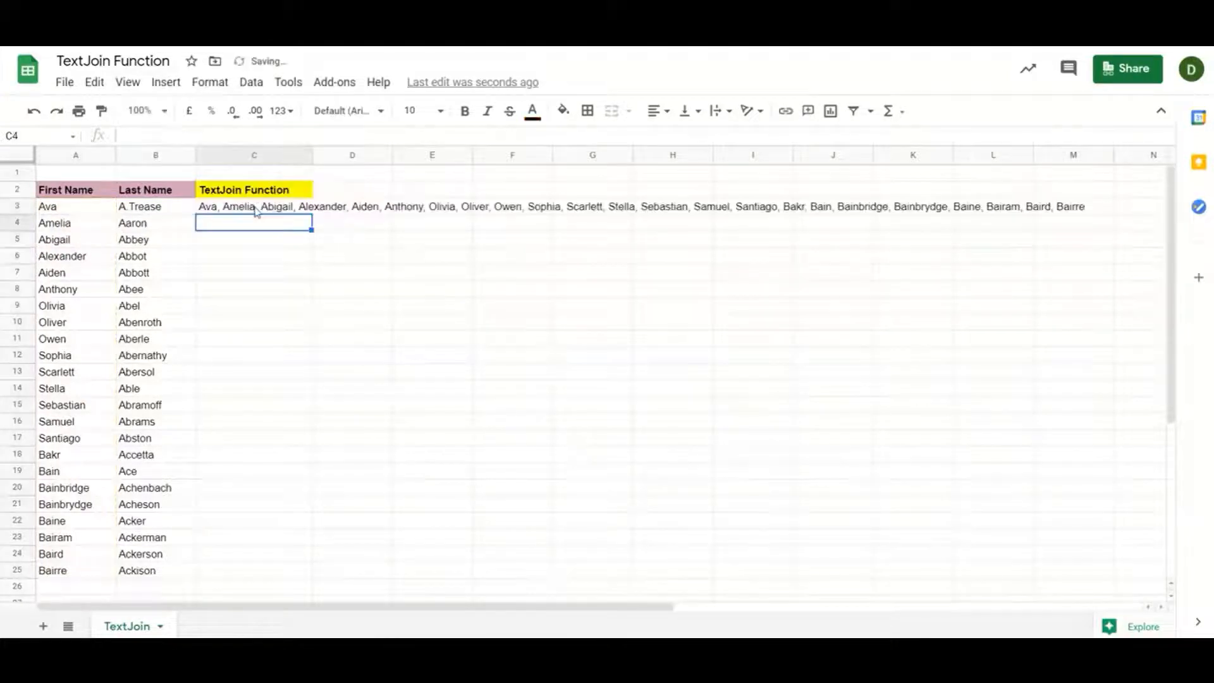
Add B3:B25 after A3:A25 in C3's TEXTJOIN formula
{"action": "left_click", "coordinate": [238, 211]}
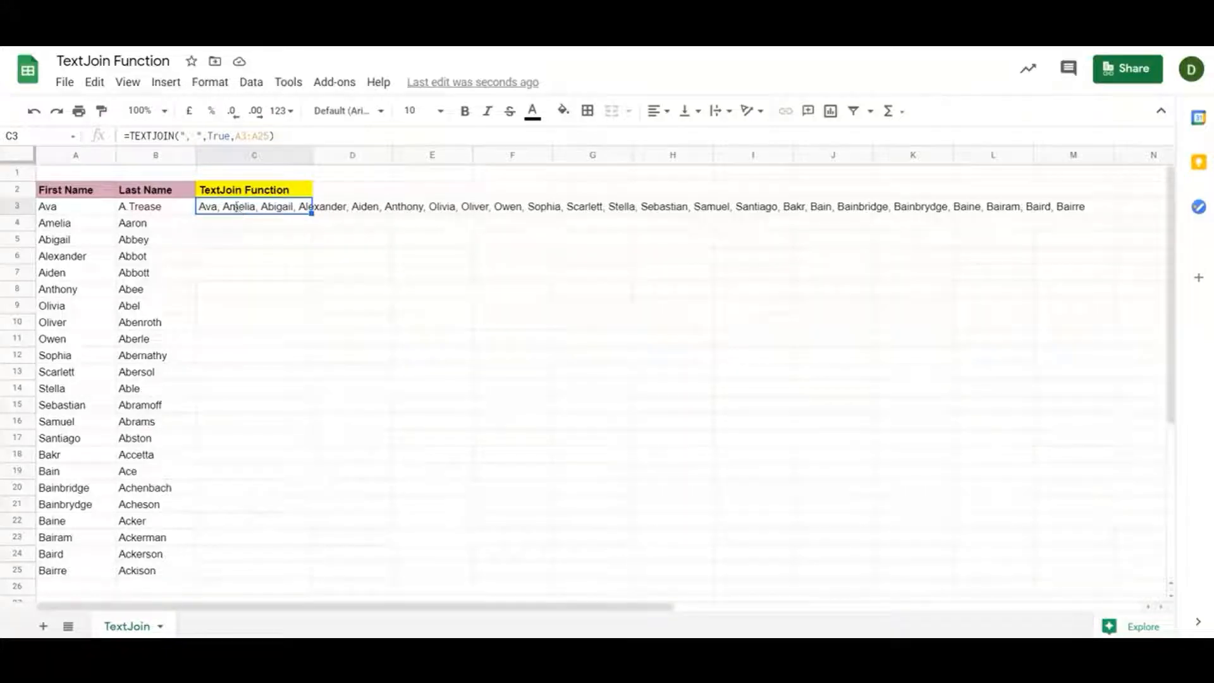
{"action": "double_click", "coordinate": [238, 210]}
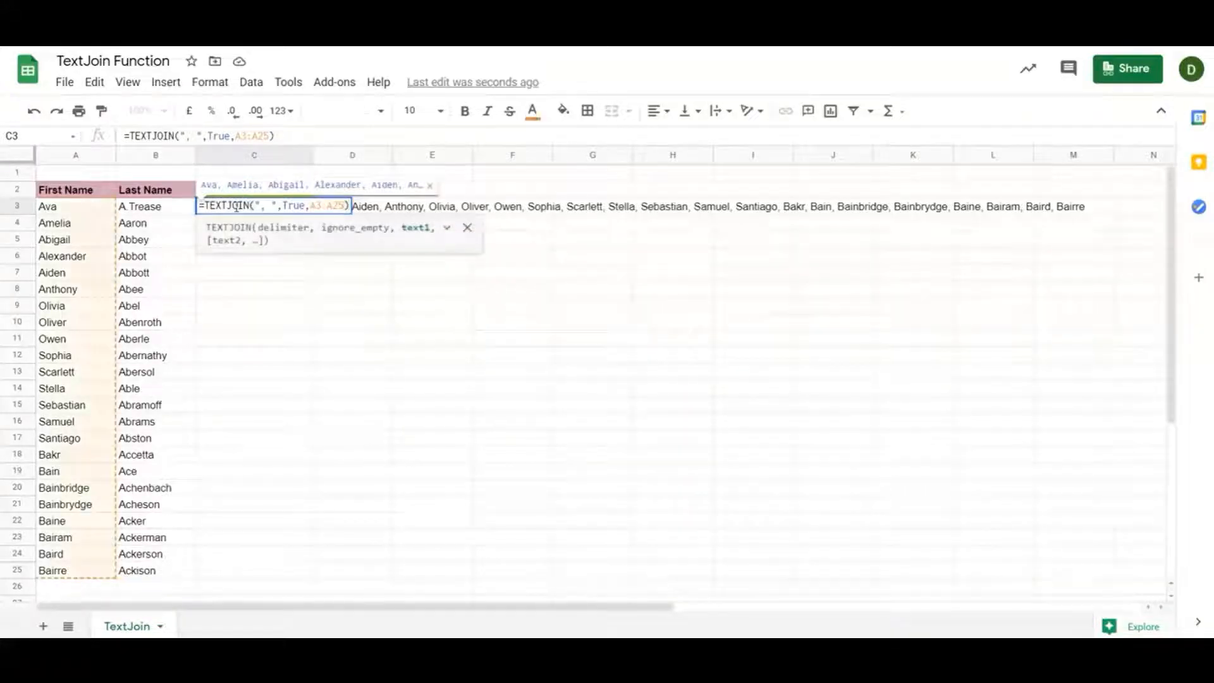
{"action": "type", "text": ","}
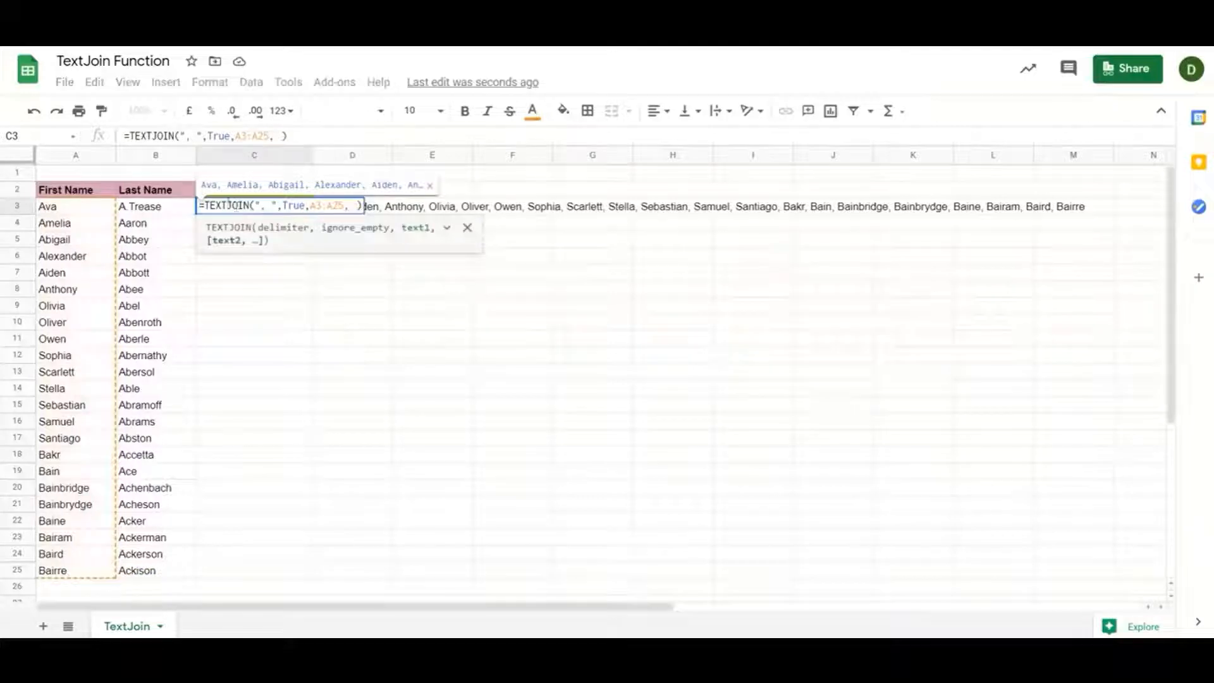
{"action": "left_click", "coordinate": [163, 210]}
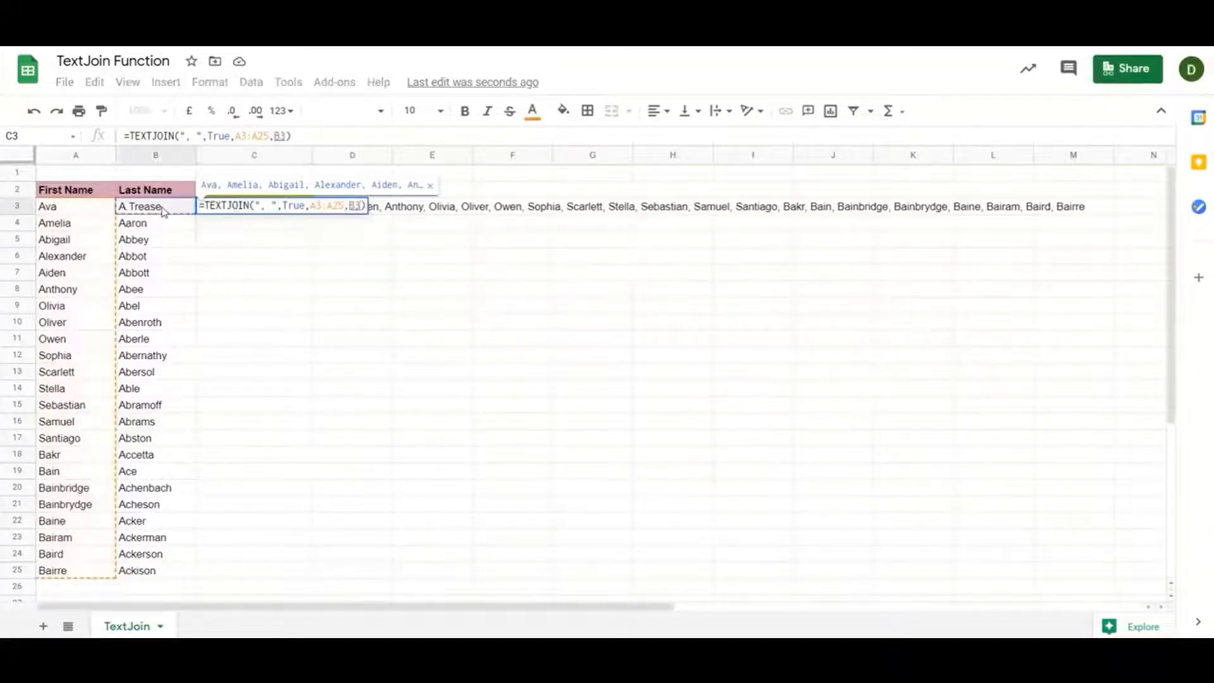
{"action": "key", "text": "ctrl+shift+Down"}
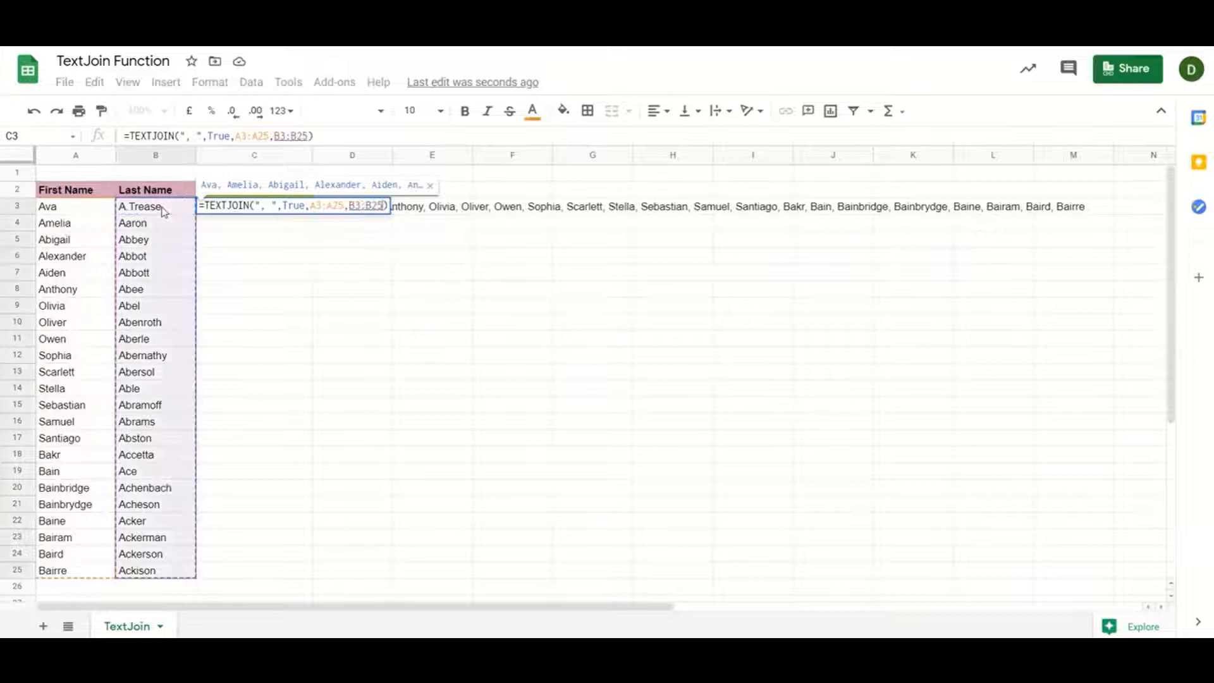
{"action": "key", "text": "Return"}
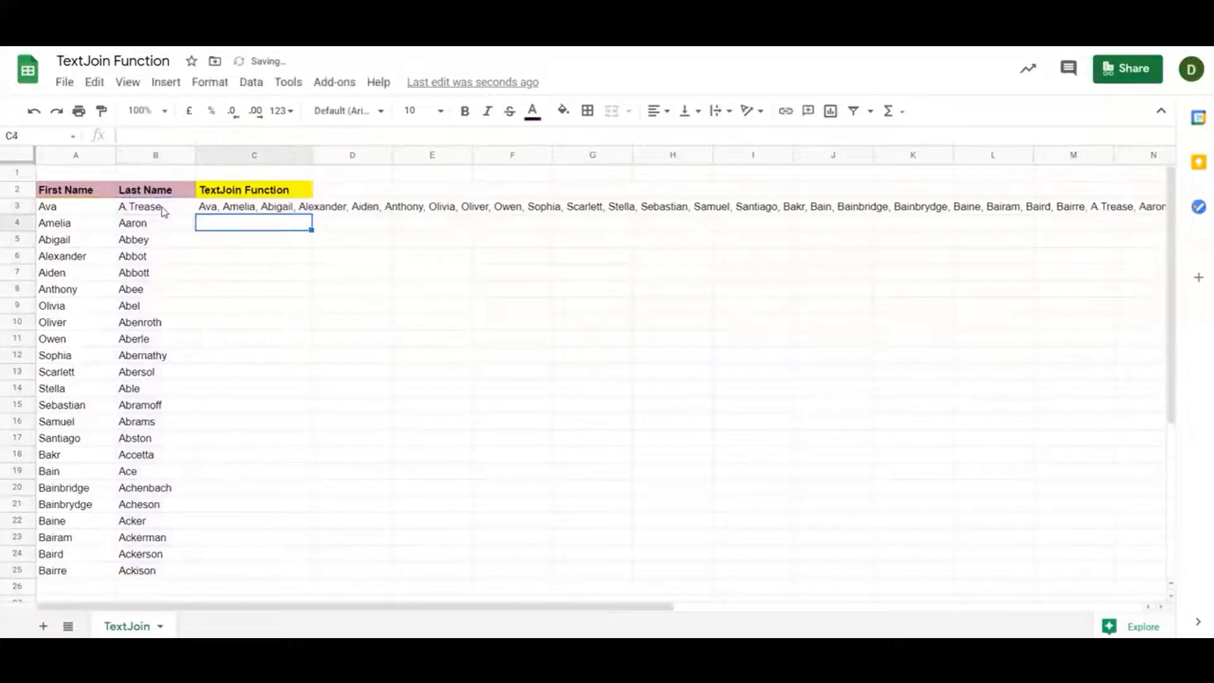
Step along row 3 to review the joined first and last names
{"action": "key", "text": "Up"}
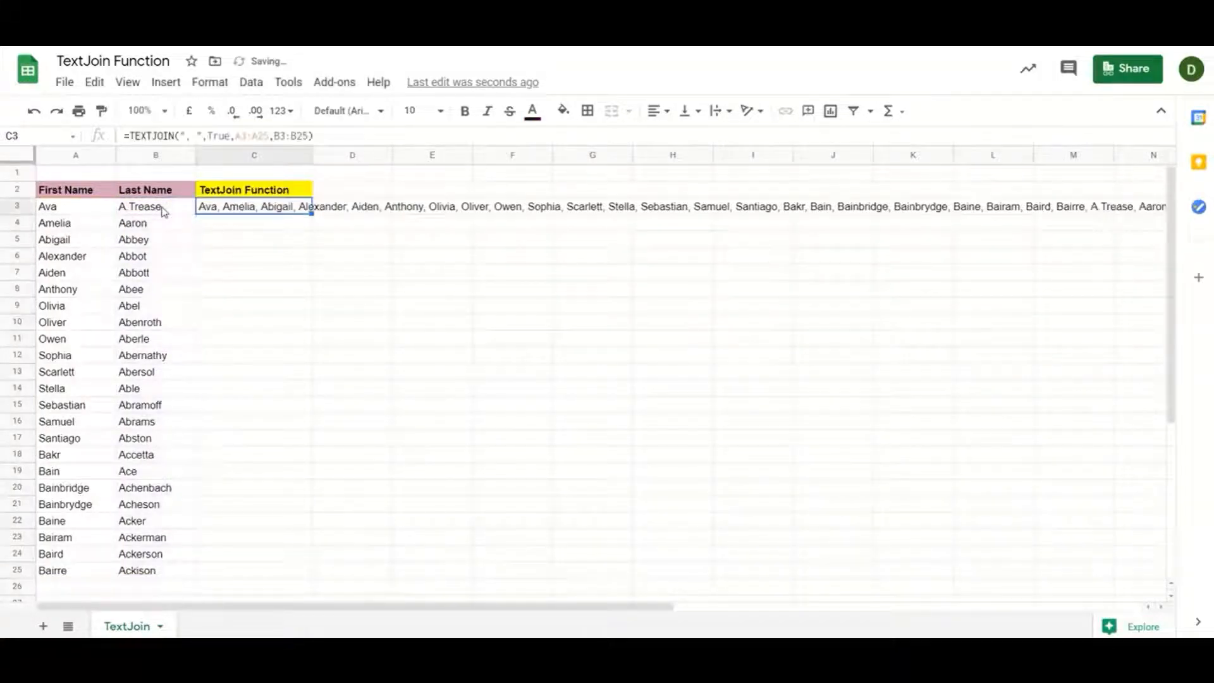
{"action": "key", "text": "Right"}
{"action": "key", "text": "Right"}
{"action": "key", "text": "Right"}
{"action": "key", "text": "Right"}
{"action": "key", "text": "Right"}
{"action": "key", "text": "Right"}
{"action": "key", "text": "Right"}
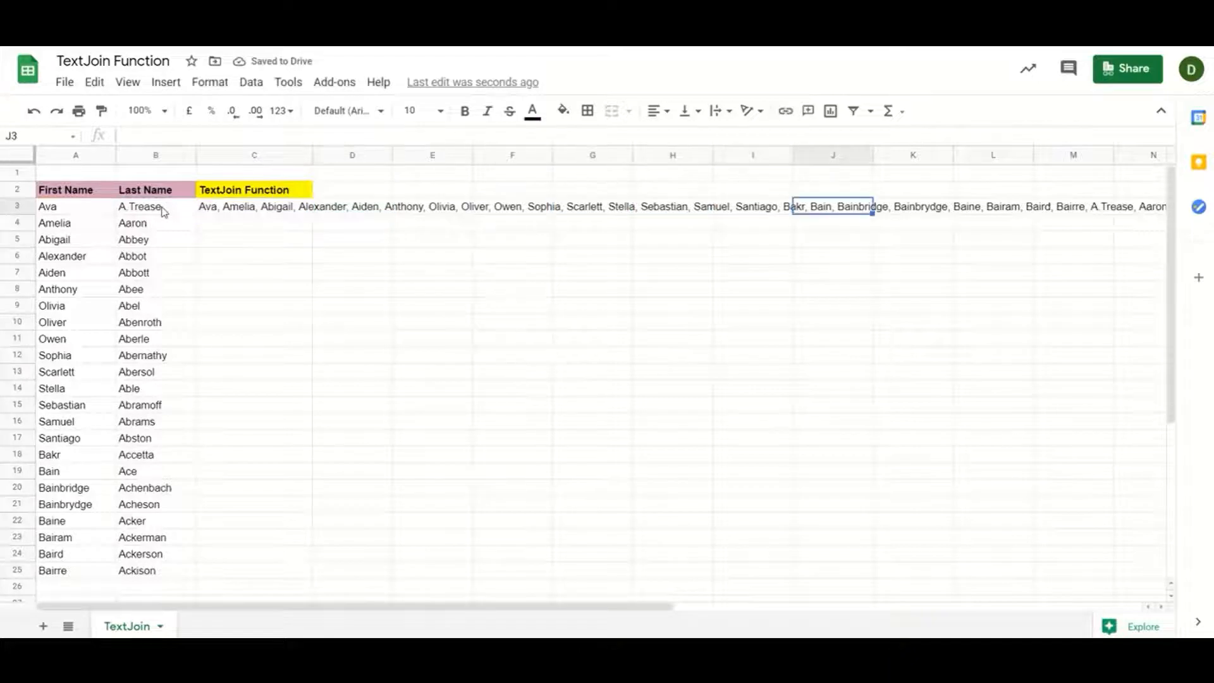
{"action": "key", "text": "Right"}
{"action": "key", "text": "Right"}
{"action": "key", "text": "Right"}
{"action": "key", "text": "Right"}
{"action": "key", "text": "Left"}
{"action": "key", "text": "Right"}
{"action": "key", "text": "ctrl+Left"}
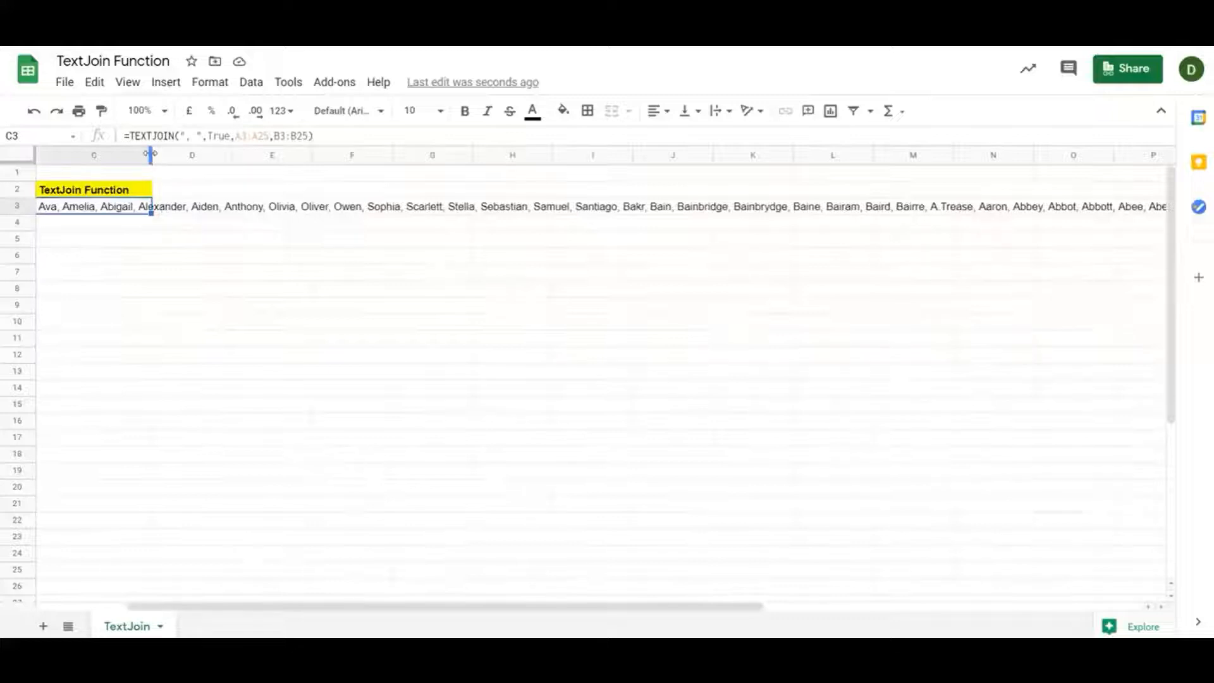
Widen column C, then undo the widening, the B3:B25 addition and C3's TEXTJOIN formula
{"action": "left_click_drag", "start_coordinate": [150, 155], "coordinate": [794, 165]}
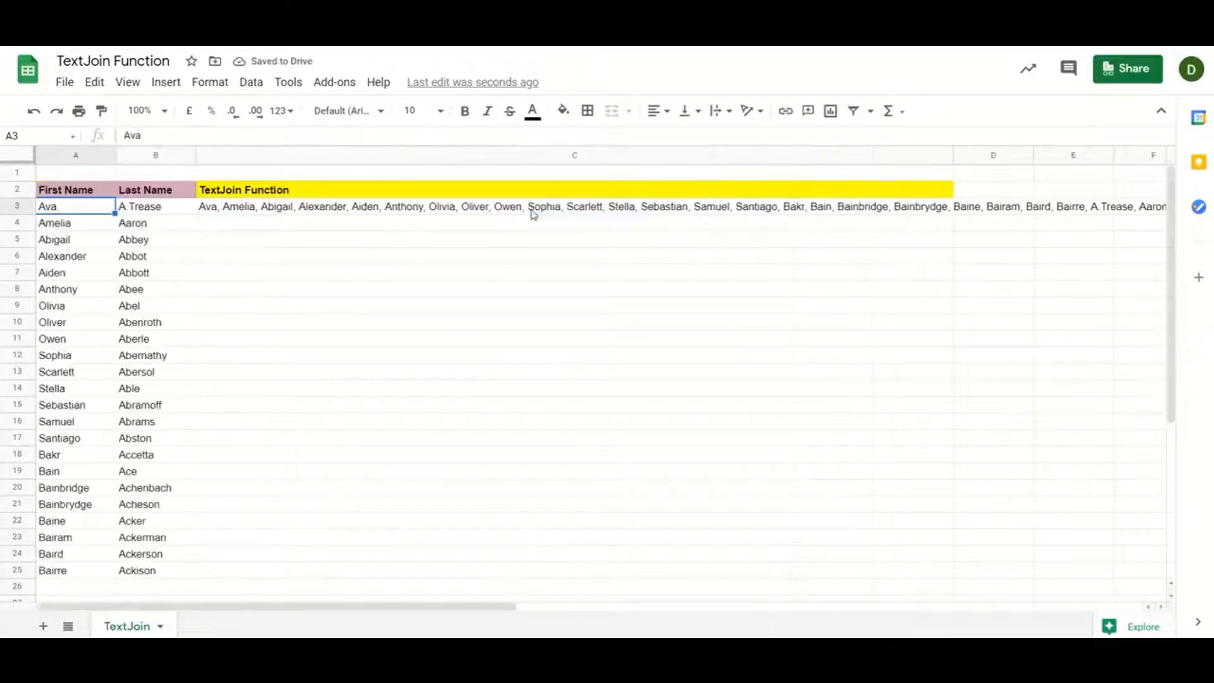
{"action": "key", "text": "ctrl+z"}
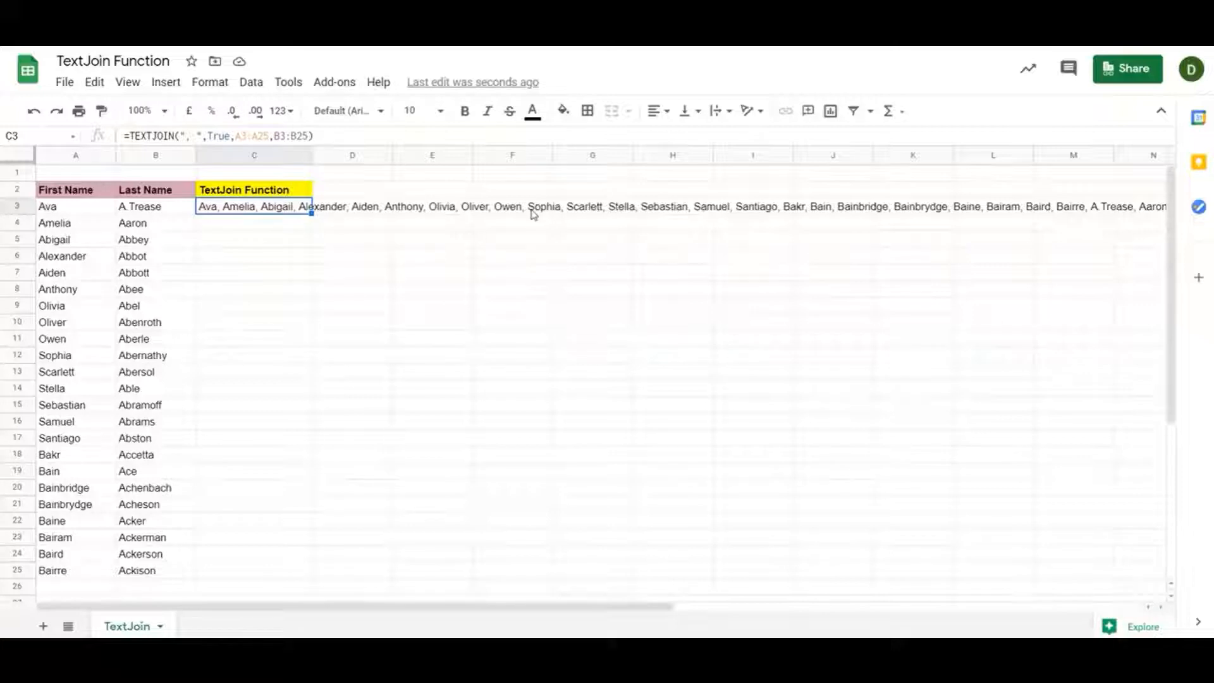
{"action": "key", "text": "ctrl+z"}
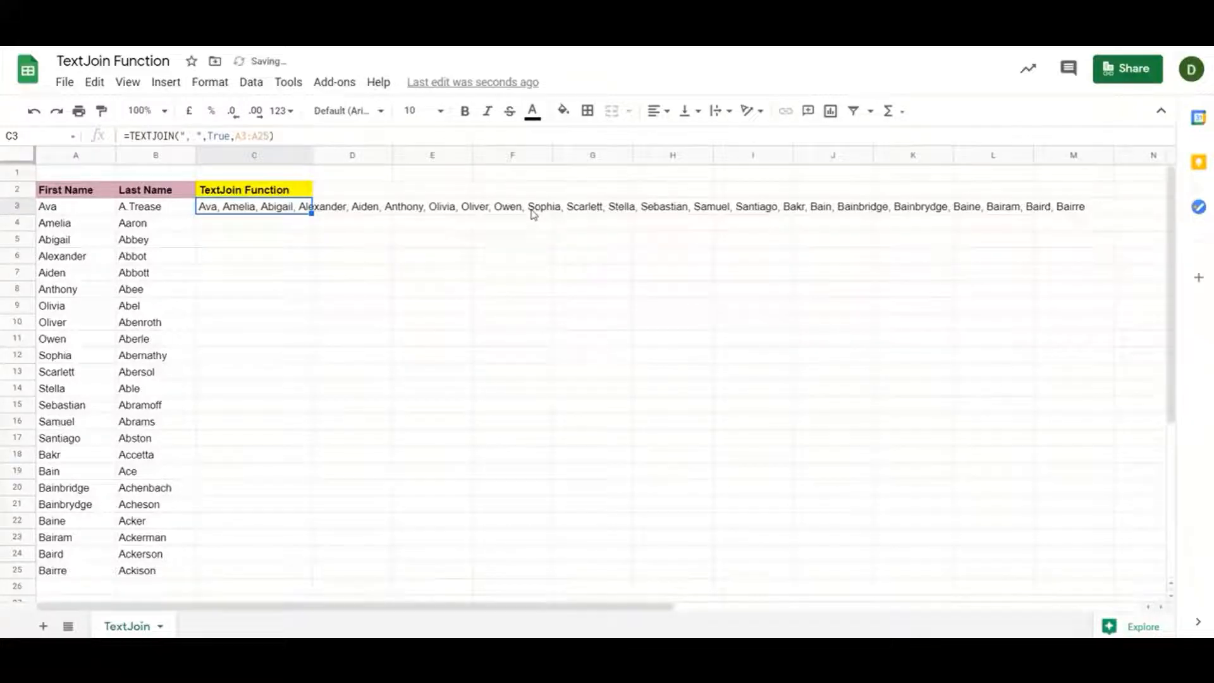
{"action": "key", "text": "ctrl+z"}
{"action": "key", "text": "Up"}
{"action": "key", "text": "Down"}
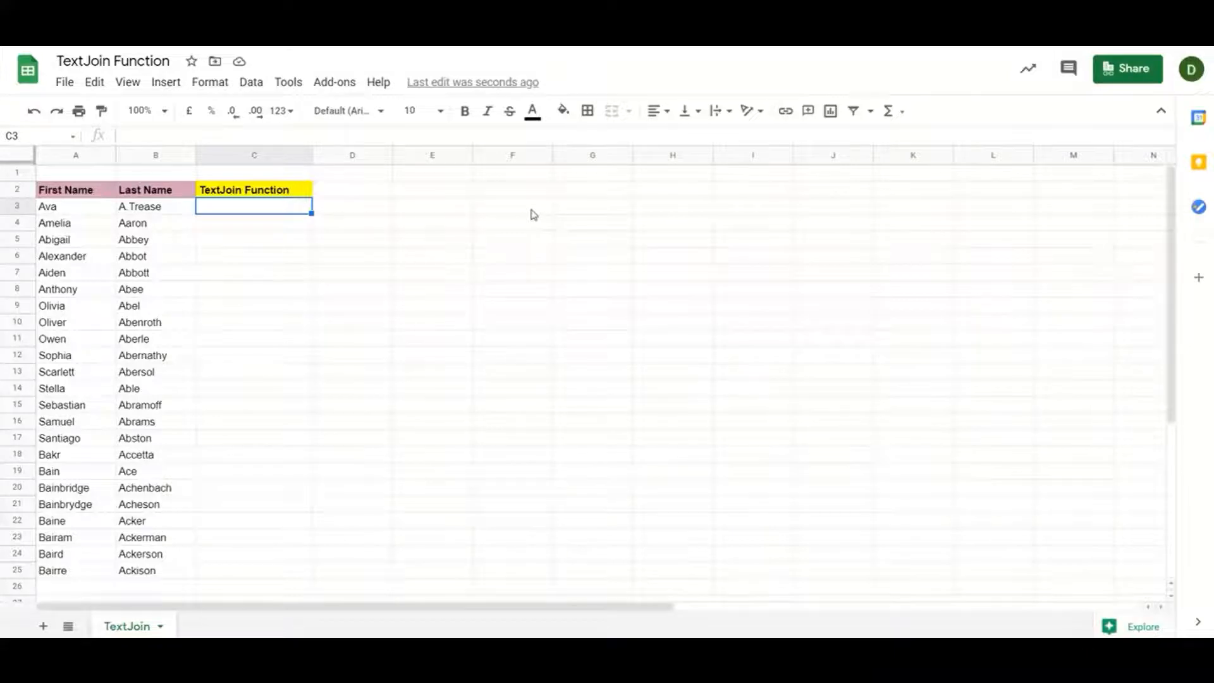
Enter =TEXTJOIN("-",True,A3:B3) in C3 to hyphen-join first and last names
{"action": "type", "text": "=t"}
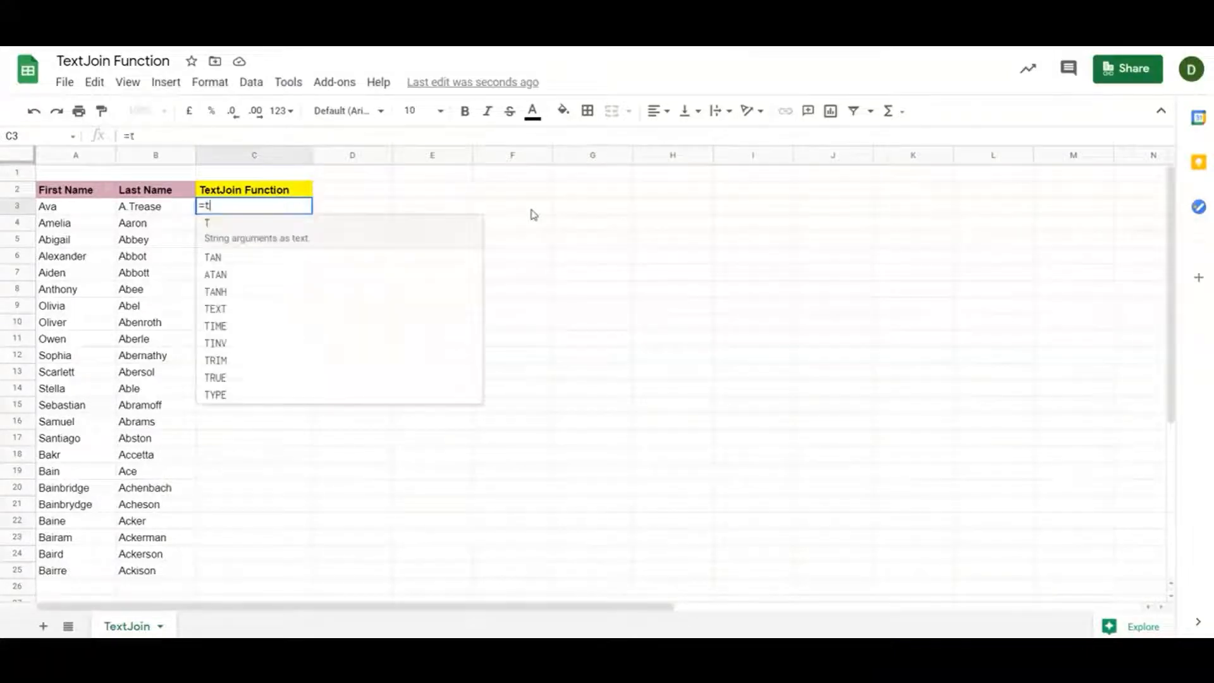
{"action": "type", "text": "ext"}
{"action": "key", "text": "Down"}
{"action": "key", "text": "Tab"}
{"action": "type", "text": "\""}
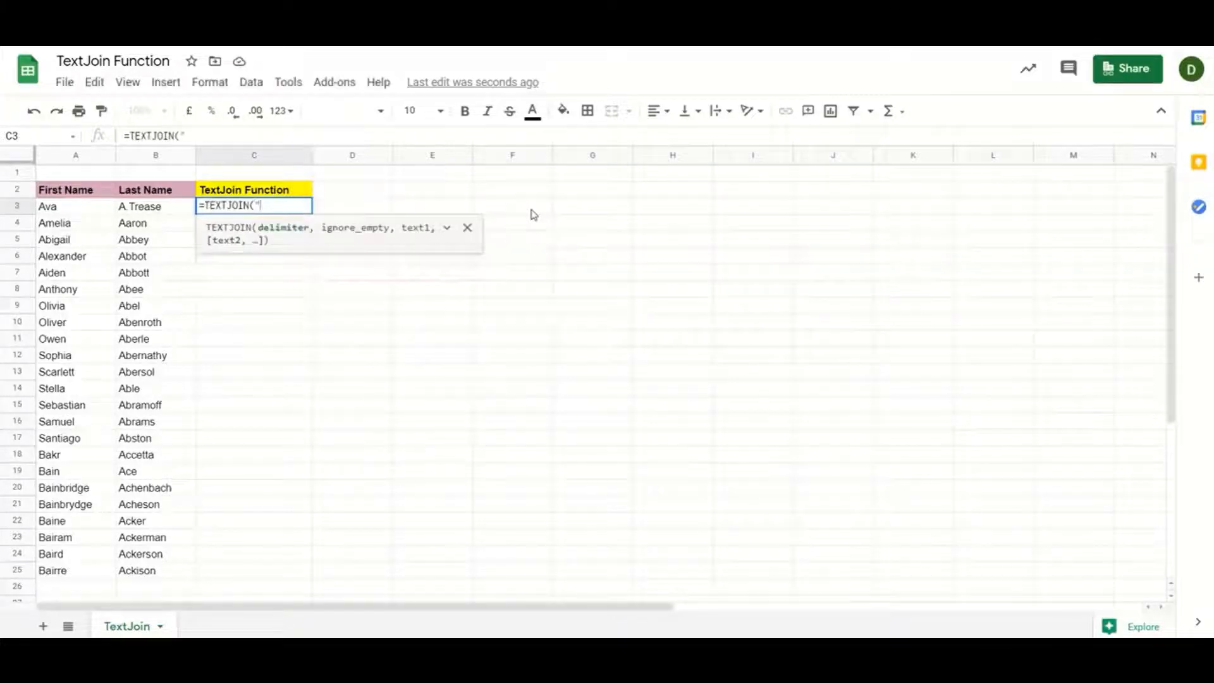
{"action": "type", "text": "-\",Tr"}
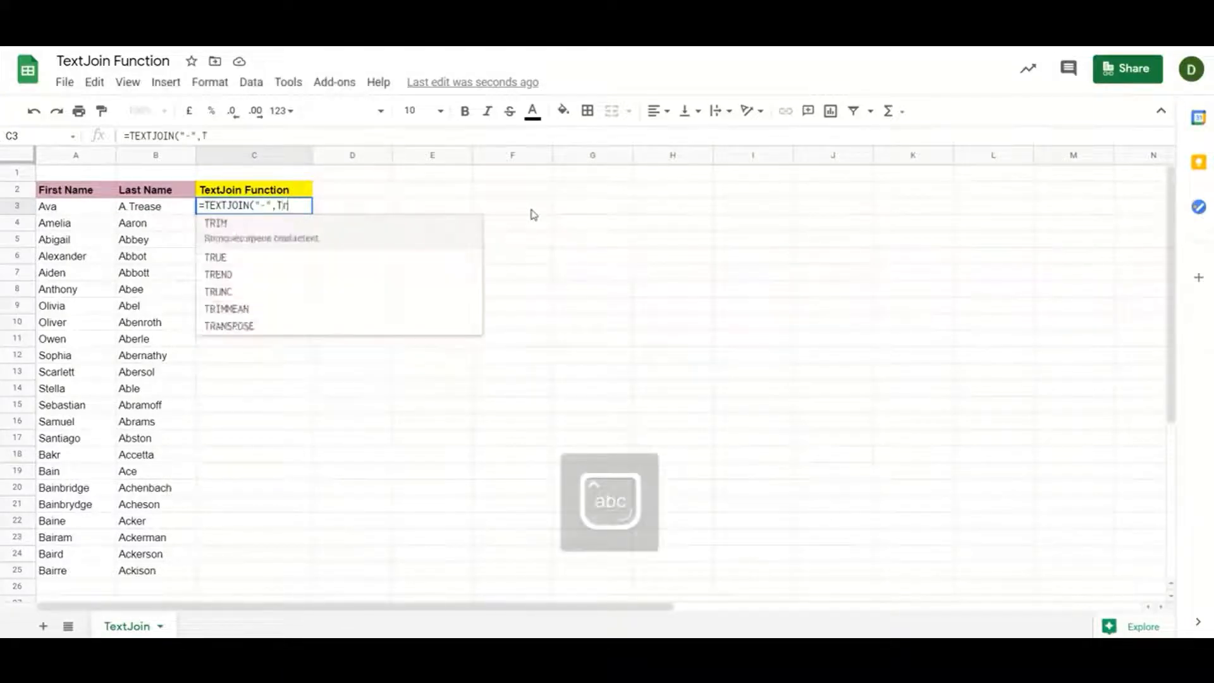
{"action": "type", "text": "ue,"}
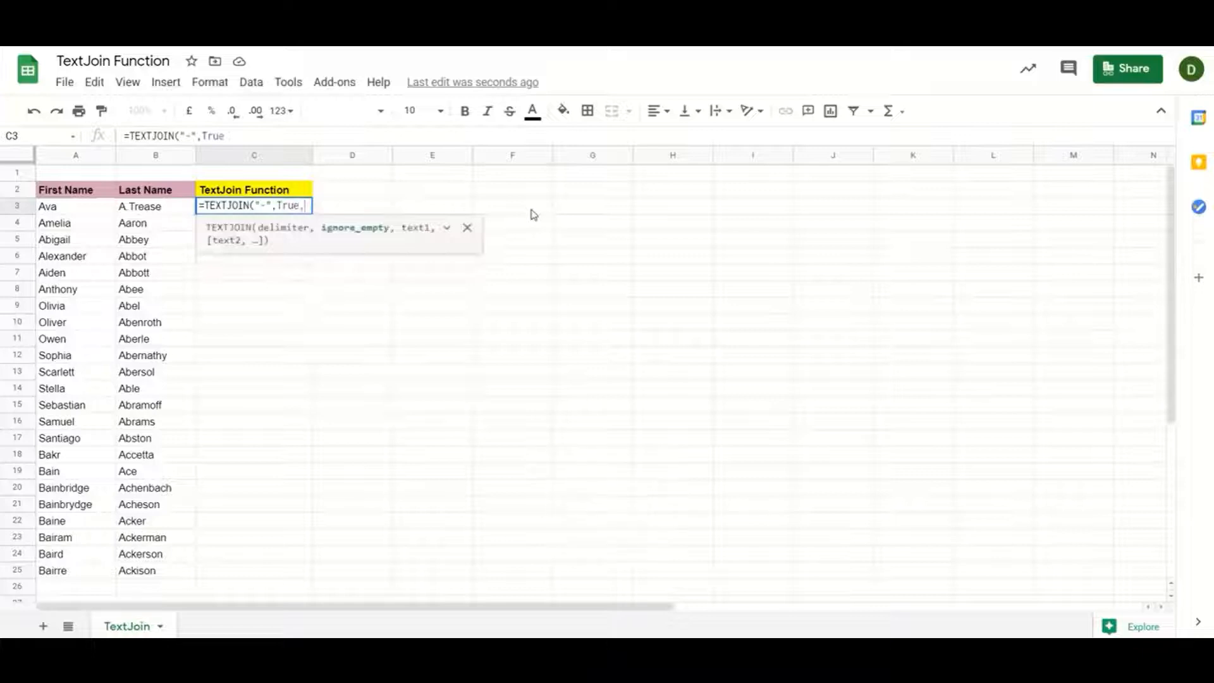
{"action": "key", "text": "Left"}
{"action": "key", "text": "Left"}
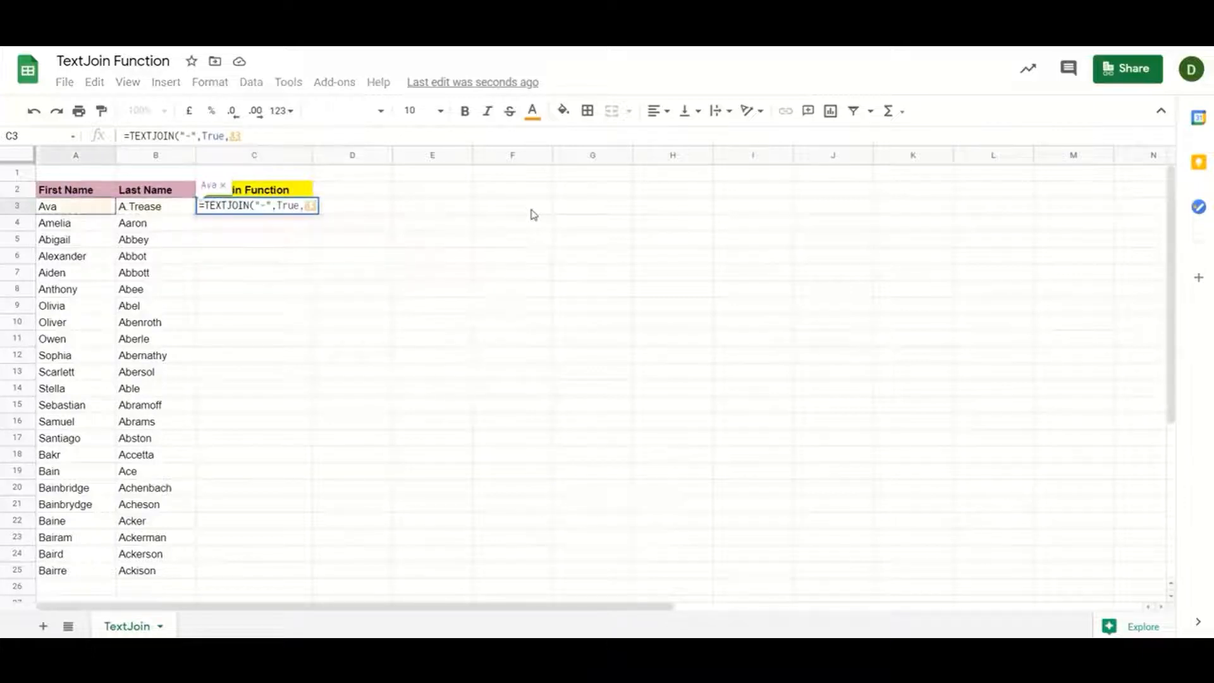
{"action": "key", "text": "shift+Right"}
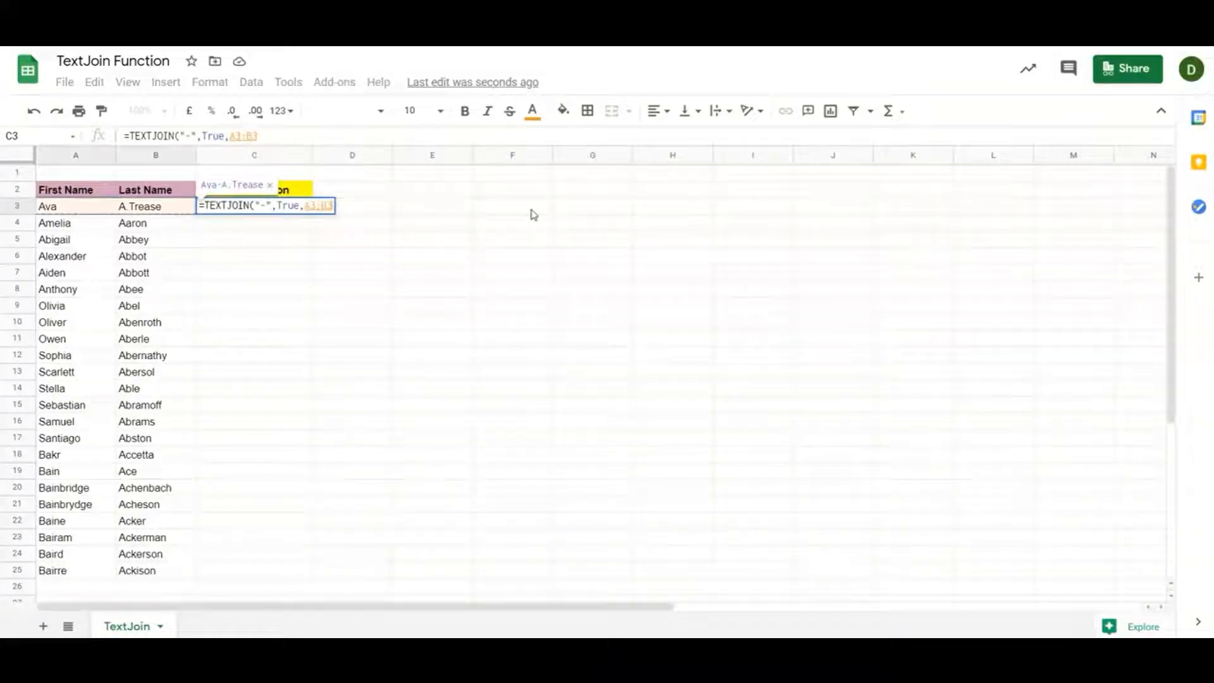
{"action": "key", "text": "Return"}
Fill the hyphen TEXTJOIN formula down C3:C25 and open C3's formula for inspection
{"action": "key", "text": "Left"}
{"action": "key", "text": "ctrl+Down"}
{"action": "key", "text": "Right"}
{"action": "key", "text": "ctrl+shift+Up"}
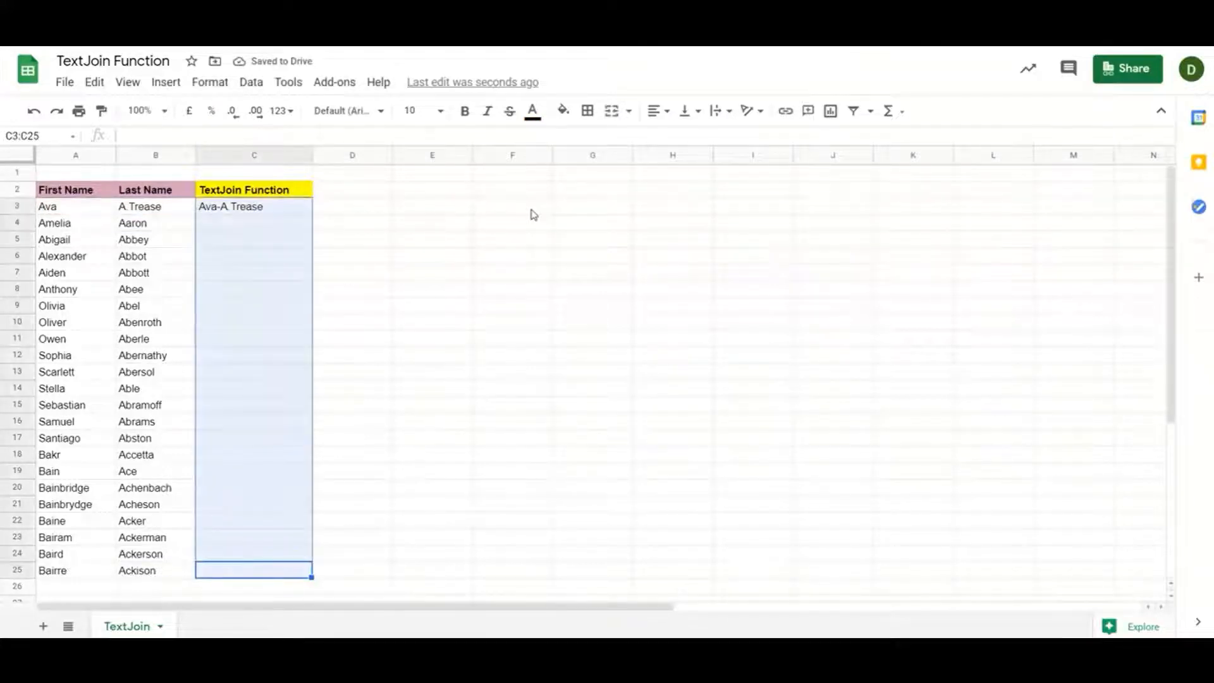
{"action": "key", "text": "ctrl+d"}
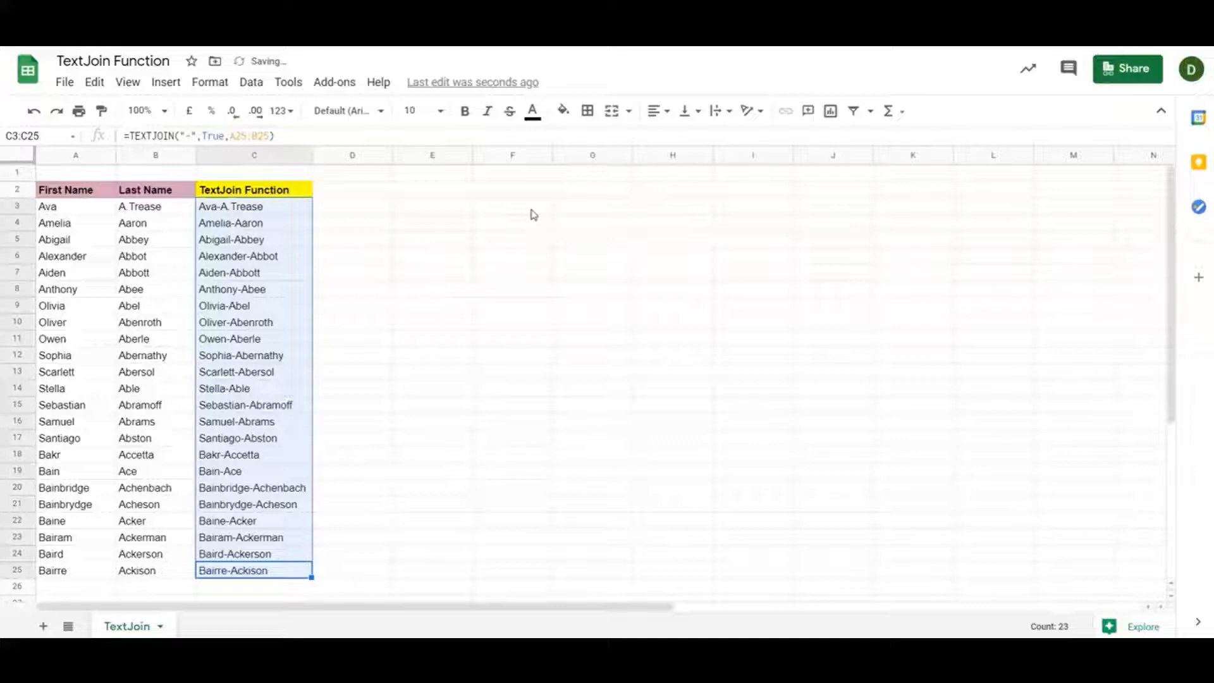
{"action": "key", "text": "ctrl+Up"}
{"action": "key", "text": "Down"}
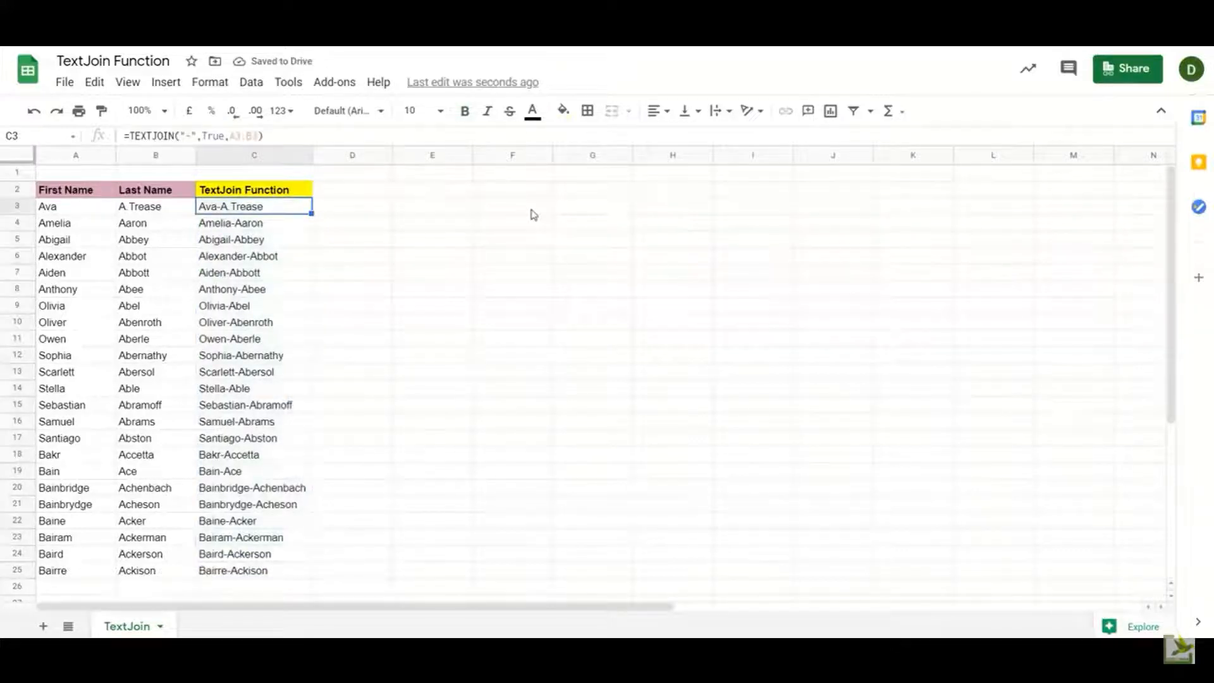
{"action": "key", "text": "F2"}
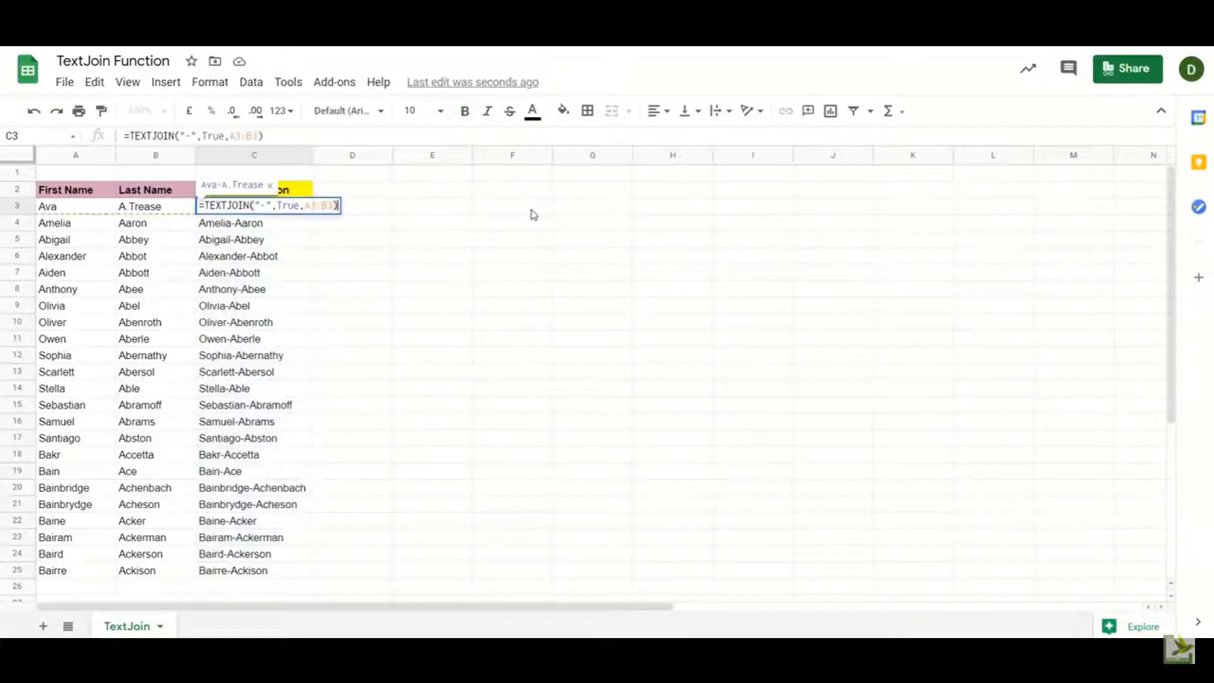
Leave C3's formula unchanged and let the TextJoin video play to its end screen
{"action": "key", "text": "Escape"}
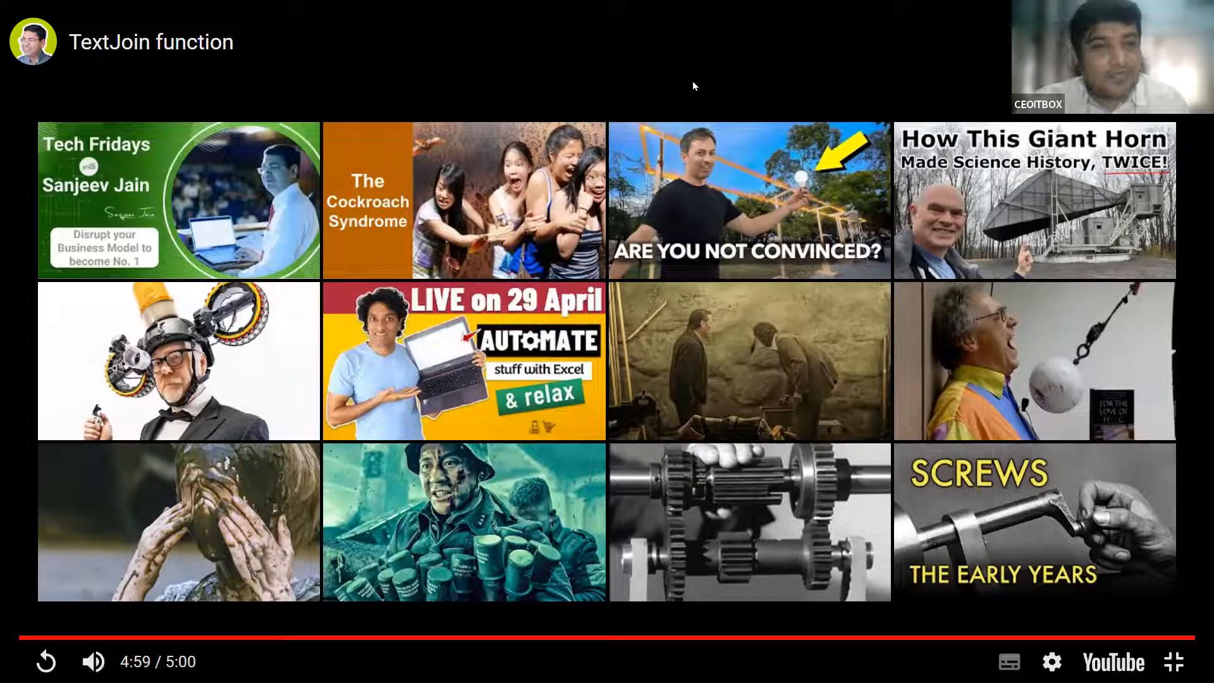
Leave fullscreen, go to Text > Unique in the sidebar, and play its Unique Function video
{"action": "key", "text": "Escape"}
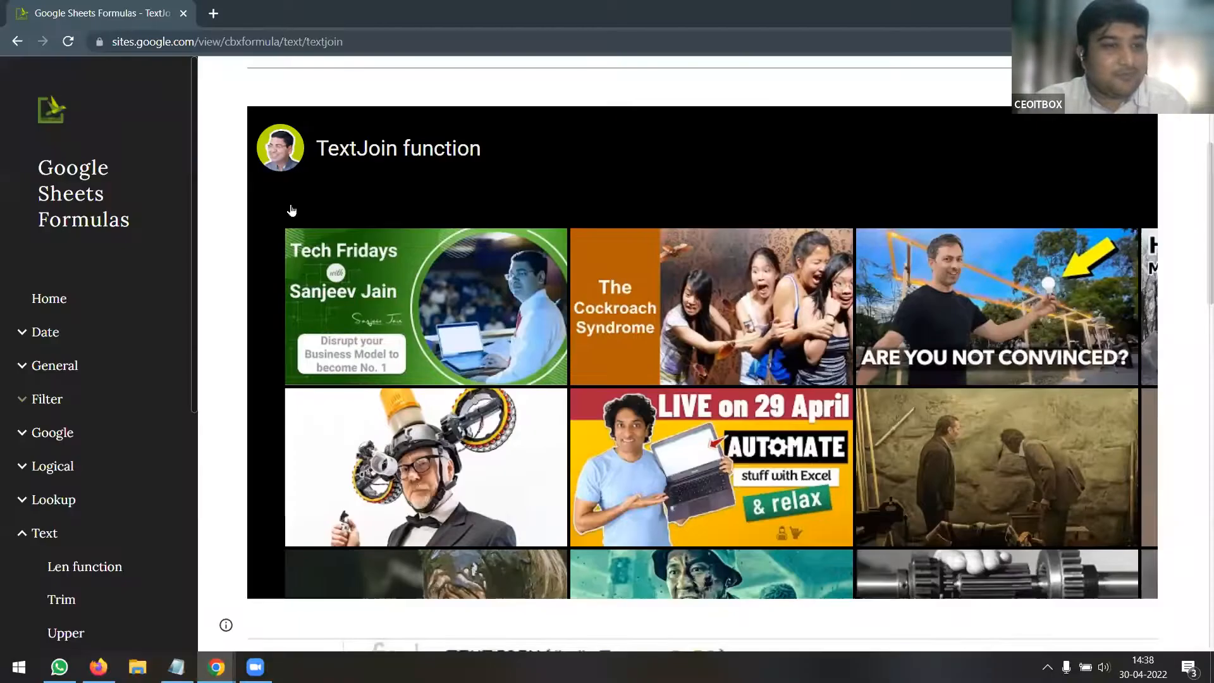
{"action": "scroll", "coordinate": [116, 438], "scroll_direction": "down", "scroll_amount": 4}
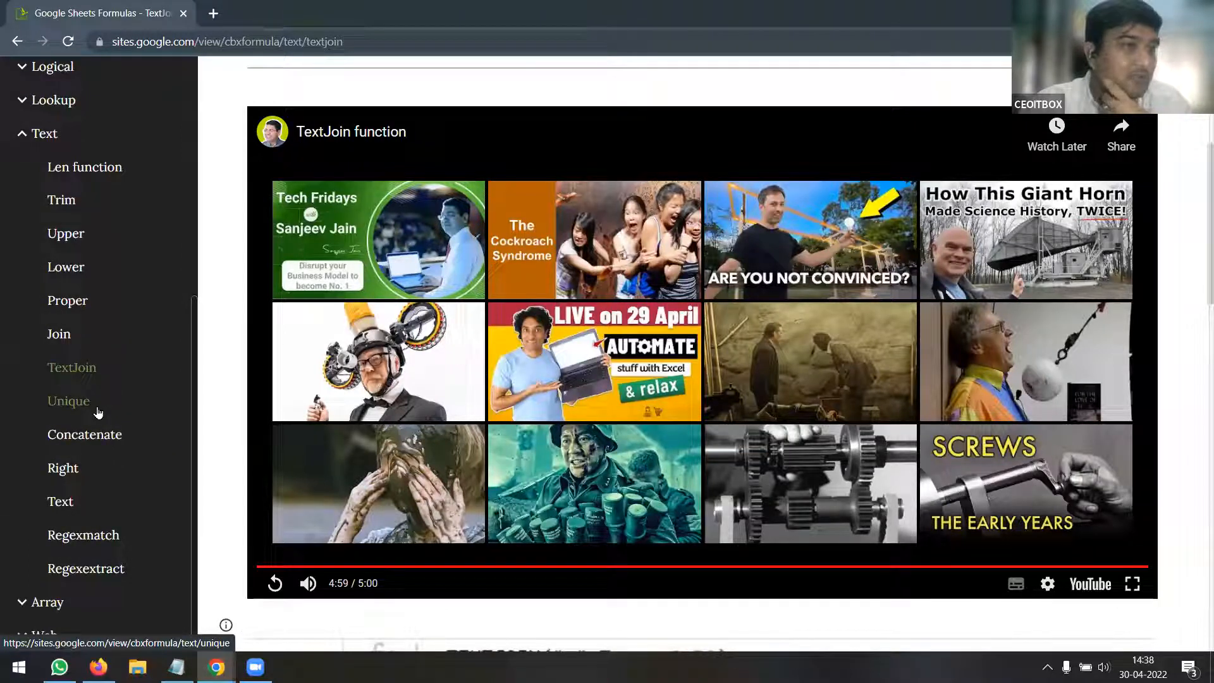
{"action": "left_click", "coordinate": [98, 413]}
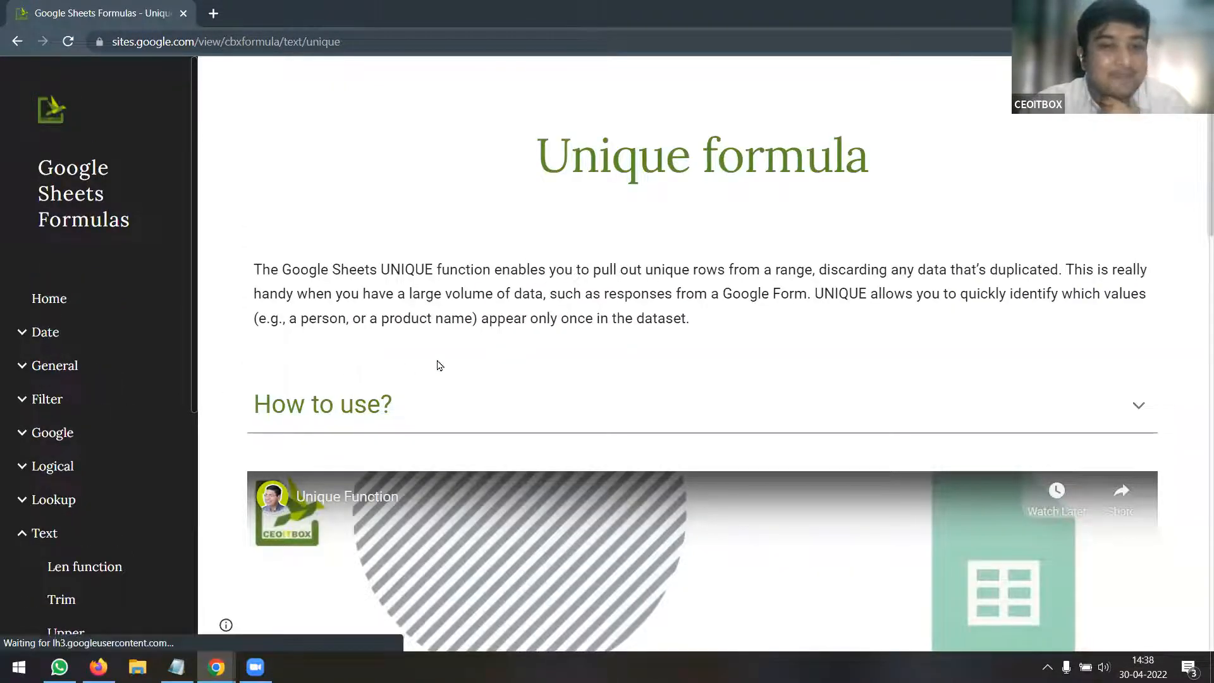
{"action": "scroll", "coordinate": [466, 360], "scroll_direction": "down", "scroll_amount": 3}
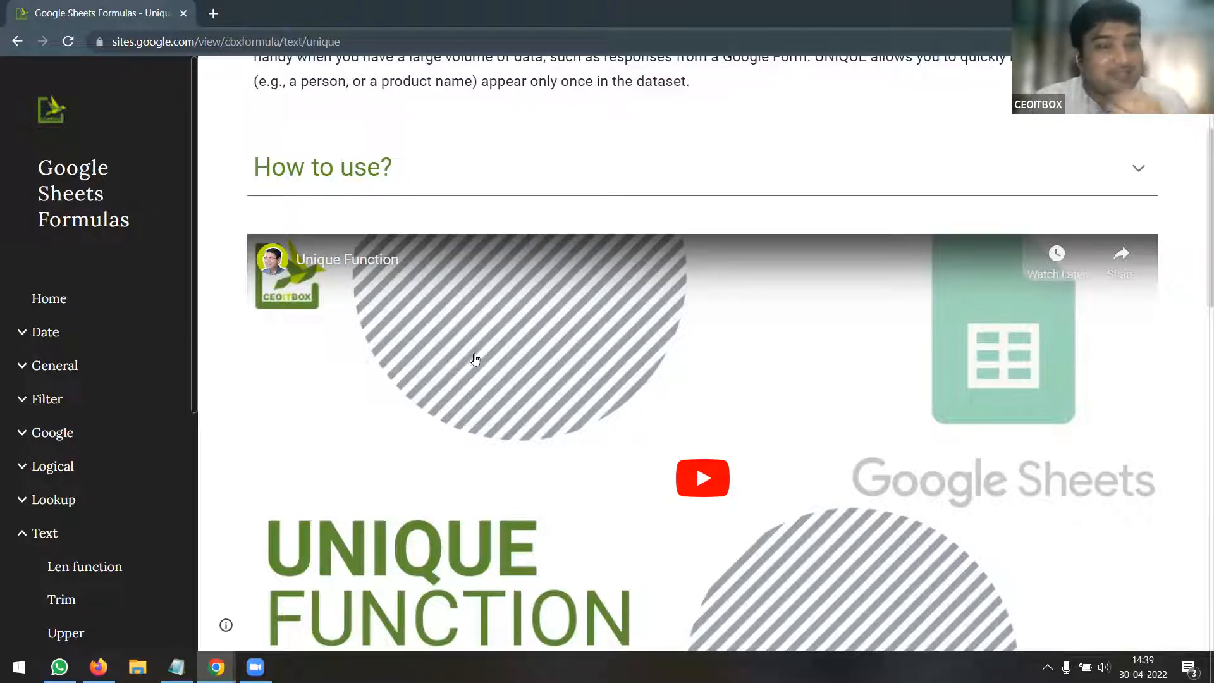
{"action": "scroll", "coordinate": [746, 383], "scroll_direction": "down", "scroll_amount": 2}
{"action": "left_click", "coordinate": [701, 328]}
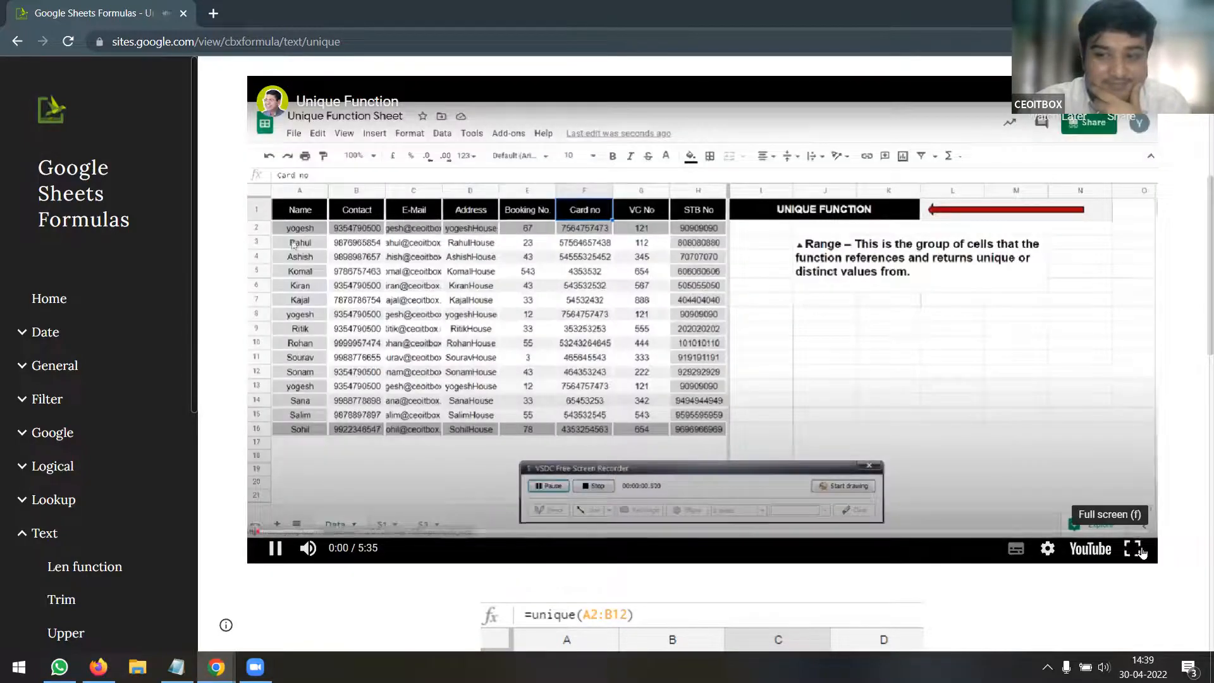
Play the video full screen while the unfinished UNIQUE formula on the Data sheet is cancelled
{"action": "left_click", "coordinate": [1132, 549]}
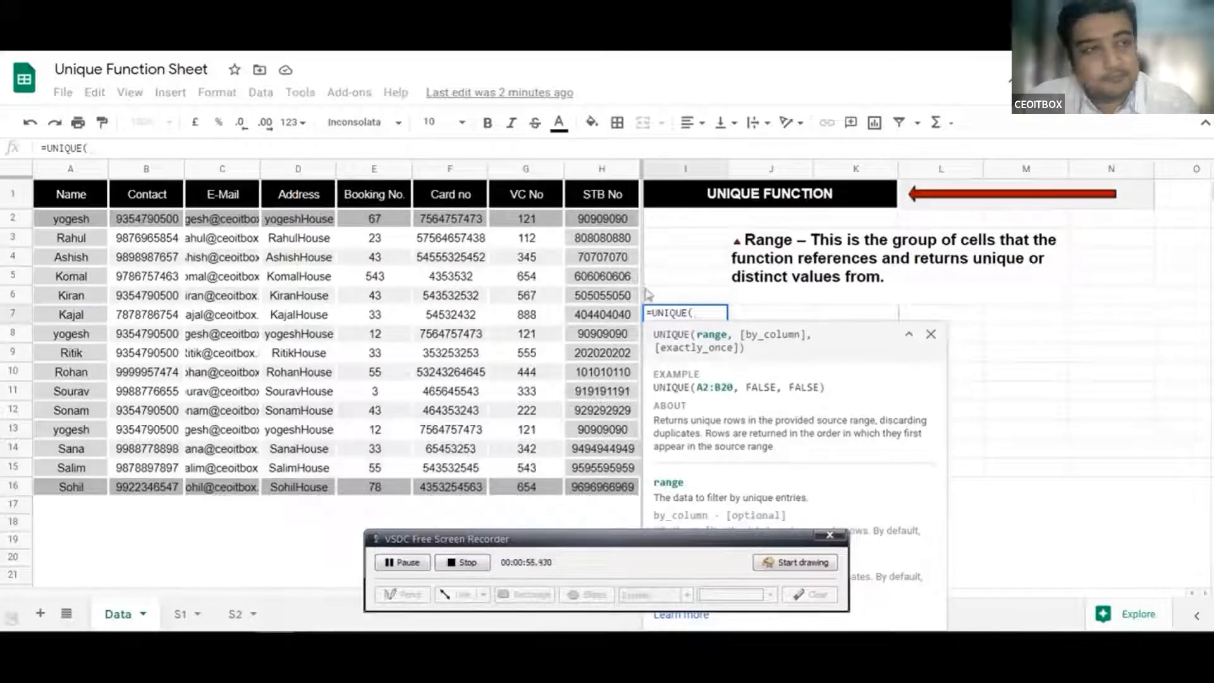
{"action": "left_click", "coordinate": [931, 334]}
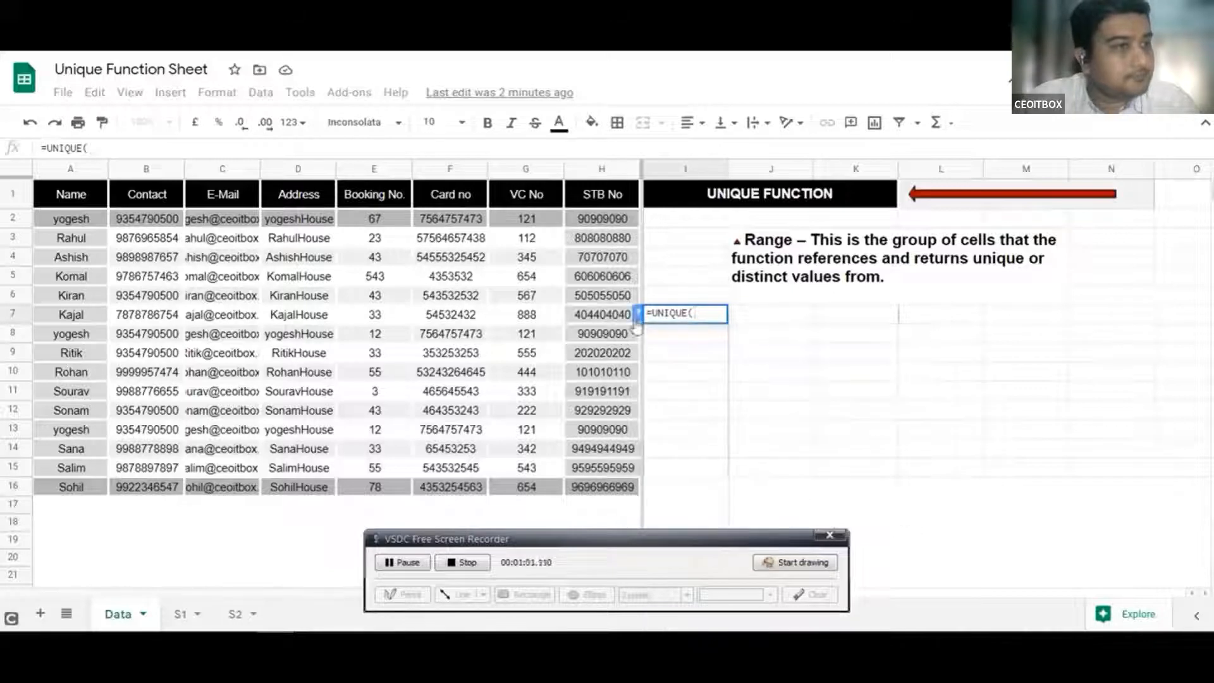
{"action": "left_click", "coordinate": [637, 327]}
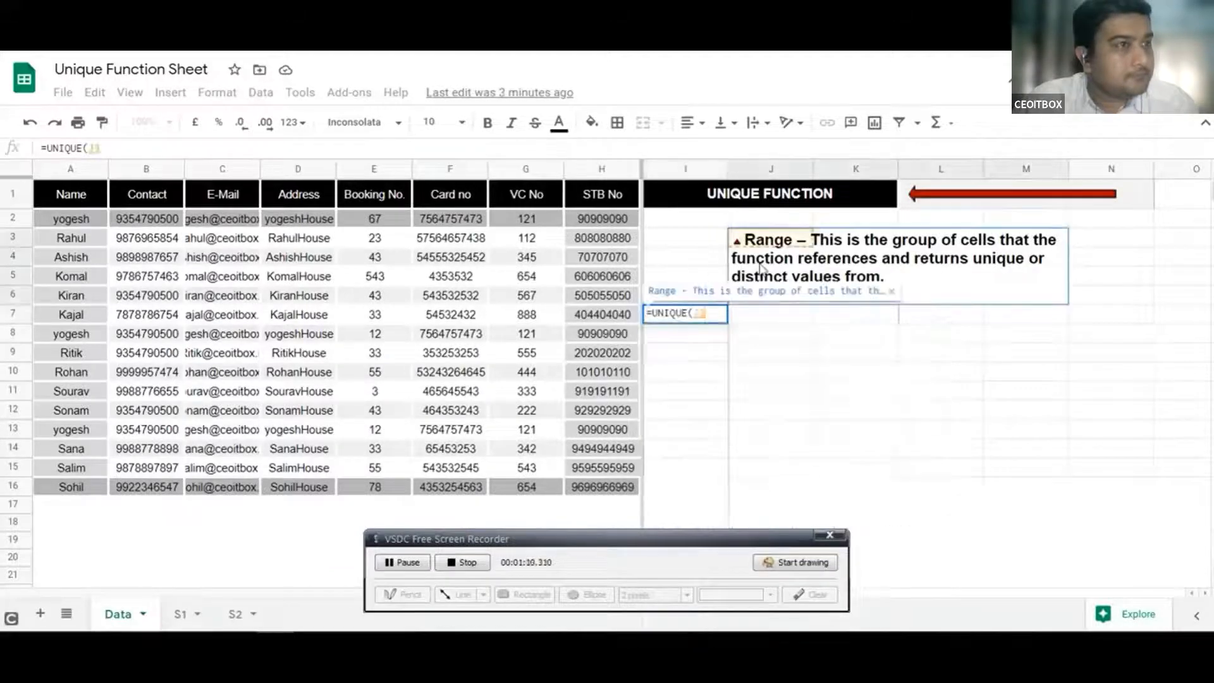
{"action": "left_click", "coordinate": [684, 245]}
{"action": "key", "text": "BackSpace"}
{"action": "key", "text": "BackSpace"}
{"action": "key", "text": "BackSpace"}
{"action": "key", "text": "BackSpace"}
{"action": "key", "text": "BackSpace"}
{"action": "key", "text": "BackSpace"}
{"action": "key", "text": "BackSpace"}
{"action": "key", "text": "BackSpace"}
{"action": "key", "text": "BackSpace"}
{"action": "key", "text": "BackSpace"}
{"action": "key", "text": "Return"}
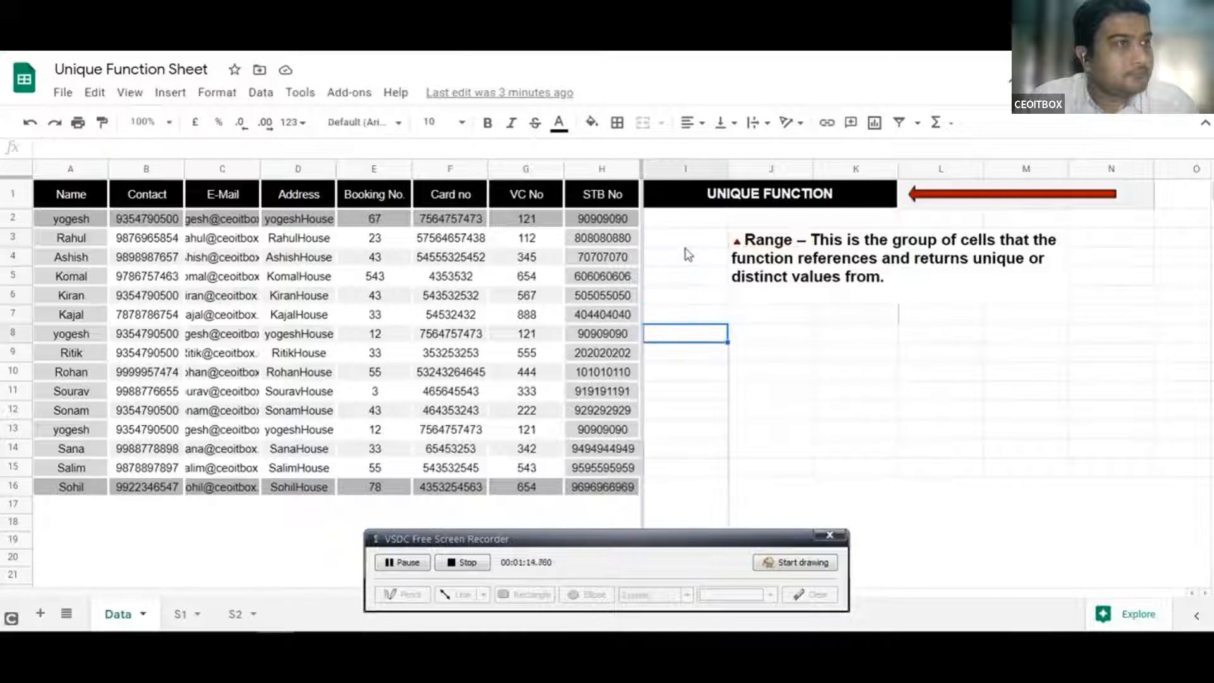
On sheet S1, enter =UNIQUE(Data!A2:A16) under UNIQUE NAME
{"action": "left_click", "coordinate": [181, 615]}
{"action": "left_click", "coordinate": [128, 228]}
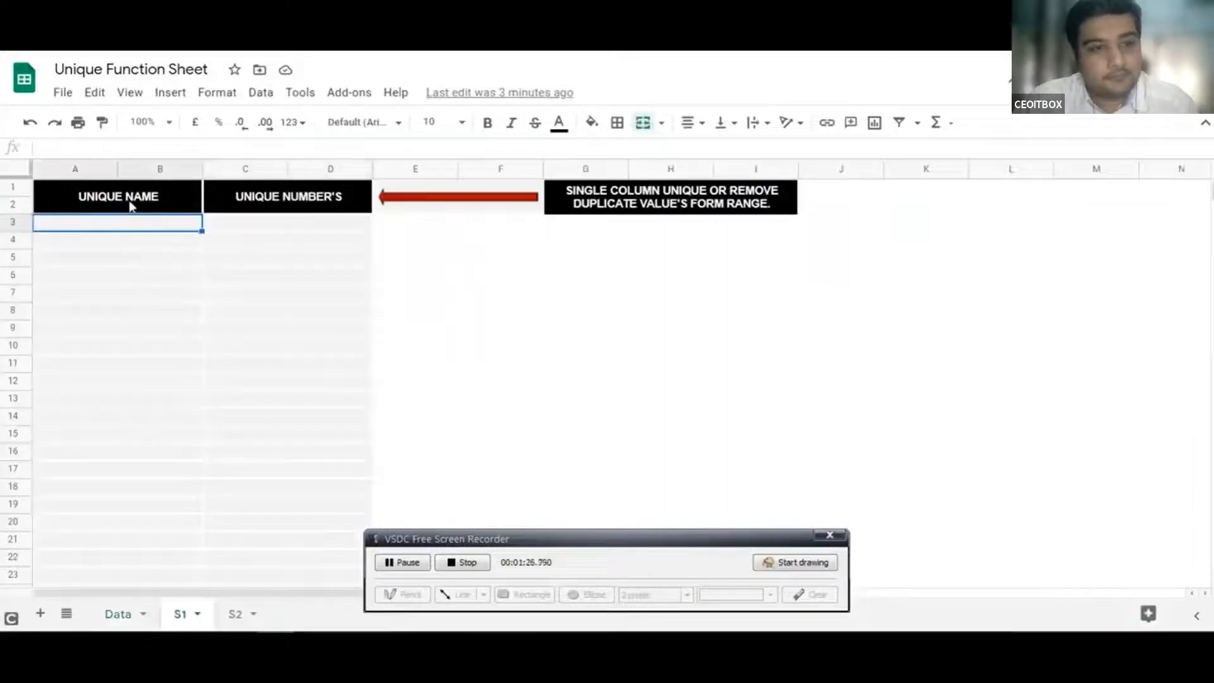
{"action": "left_click", "coordinate": [124, 623]}
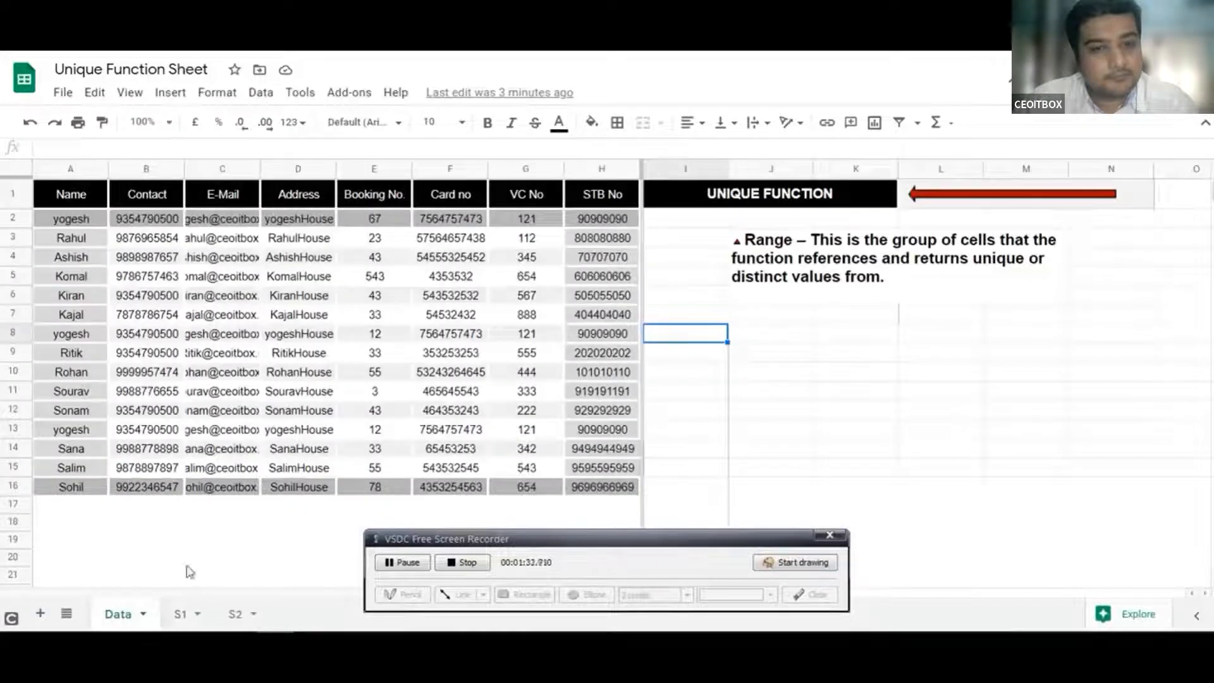
{"action": "left_click", "coordinate": [189, 617]}
{"action": "type", "text": "=uni"}
{"action": "key", "text": "Tab"}
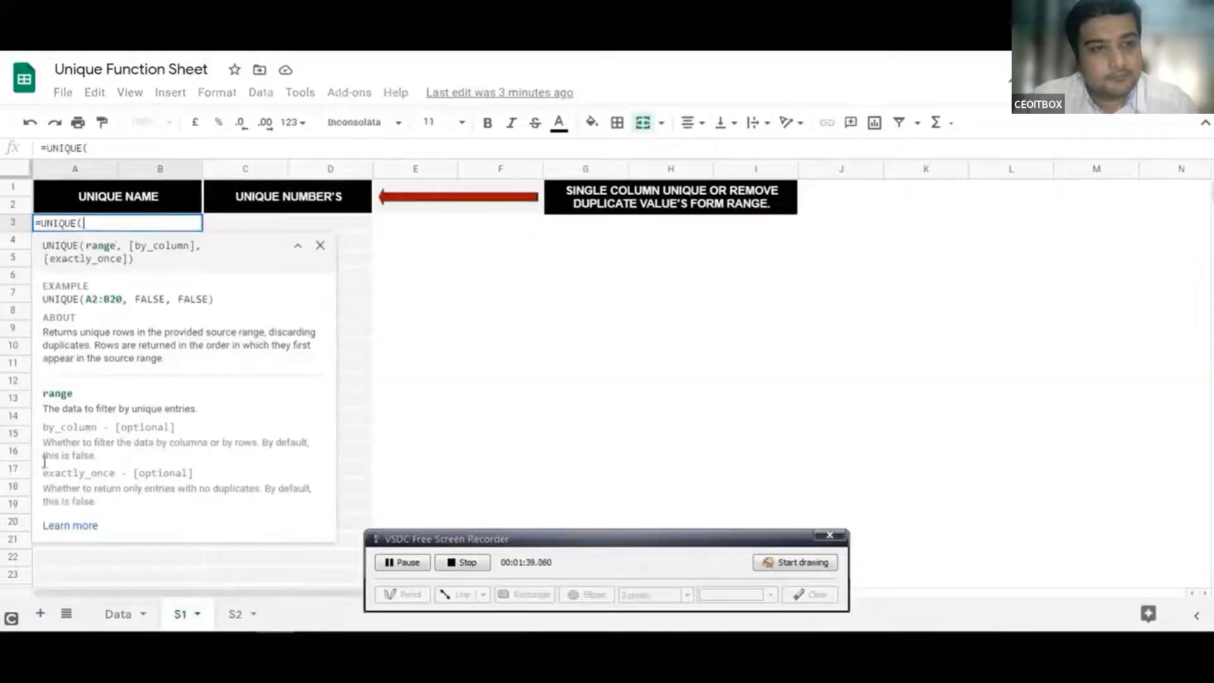
{"action": "left_click", "coordinate": [117, 614]}
{"action": "left_click_drag", "start_coordinate": [69, 215], "coordinate": [69, 487]}
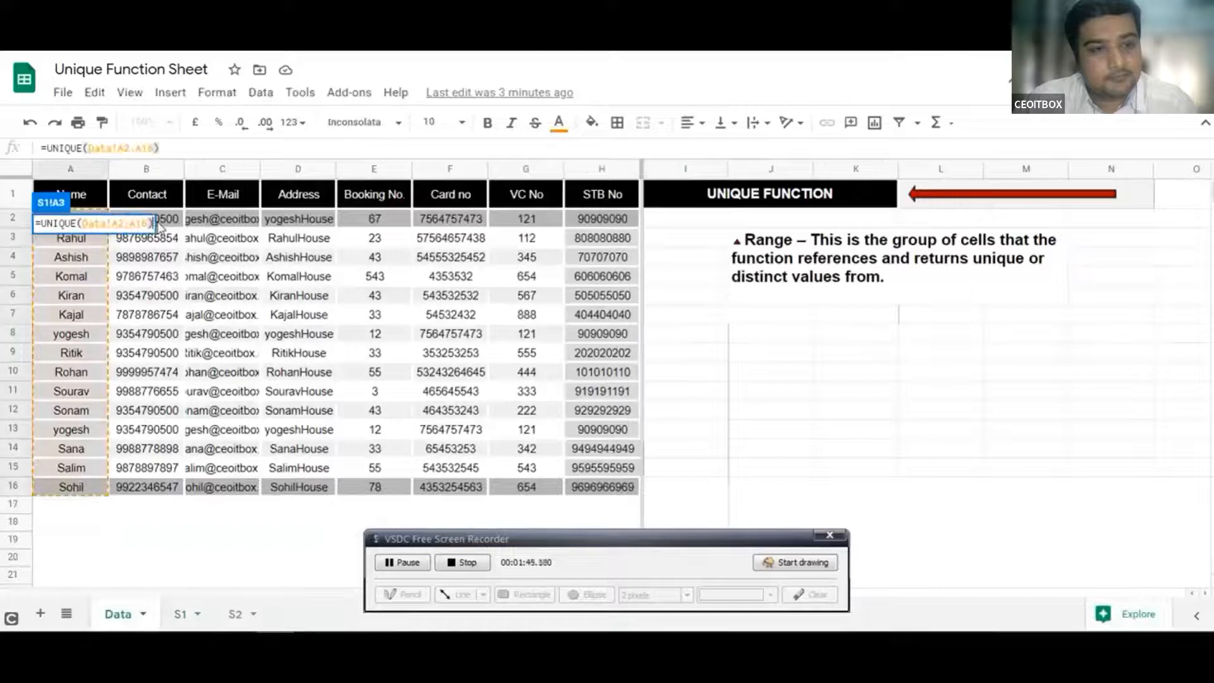
{"action": "key", "text": "Return"}
Enter =UNIQUE(Data!B2:B) under UNIQUE NUMBER'S, then view the Data sheet and sheet S2
{"action": "key", "text": "Right"}
{"action": "type", "text": "=uni"}
{"action": "key", "text": "Tab"}
{"action": "left_click", "coordinate": [117, 614]}
{"action": "key", "text": "BackSpace"}
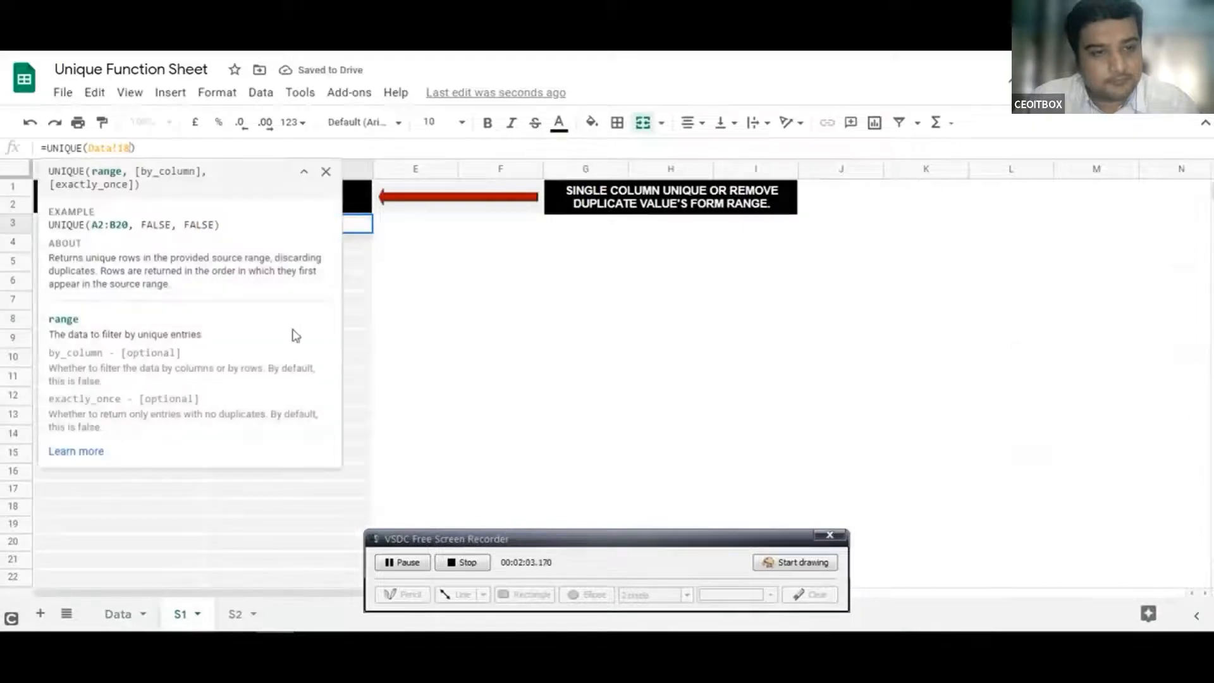
{"action": "key", "text": "BackSpace"}
{"action": "type", "text": "B2:B"}
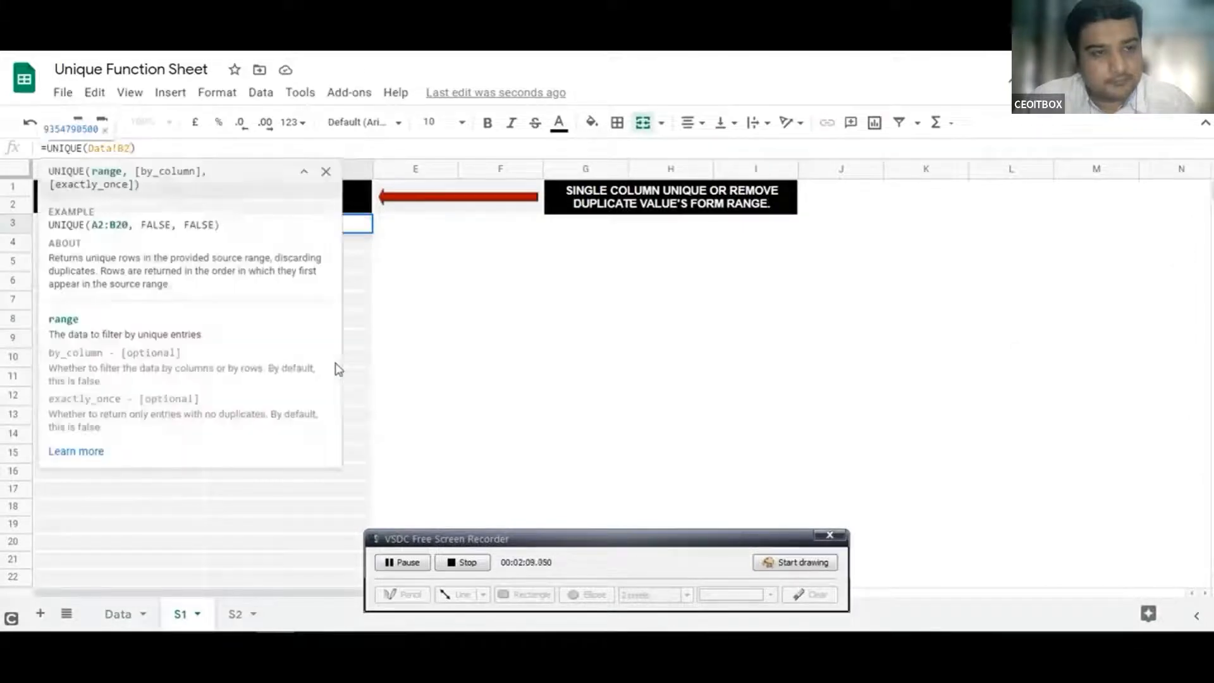
{"action": "key", "text": "Return"}
{"action": "left_click", "coordinate": [266, 509]}
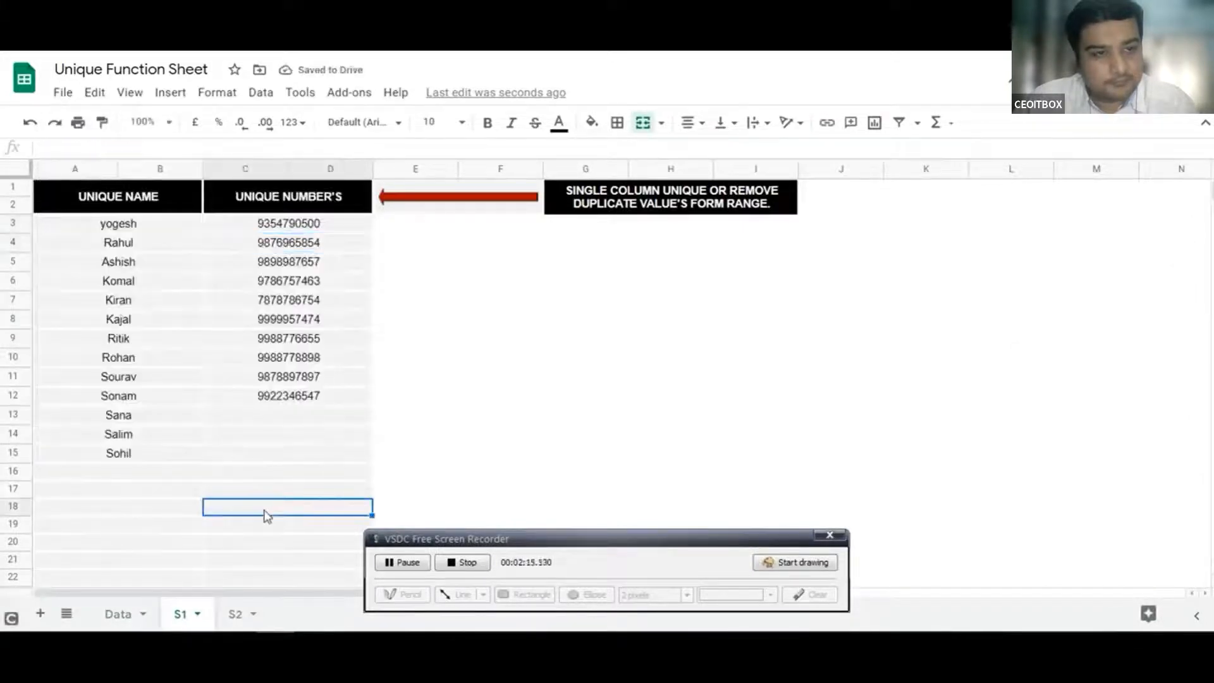
{"action": "left_click", "coordinate": [118, 614]}
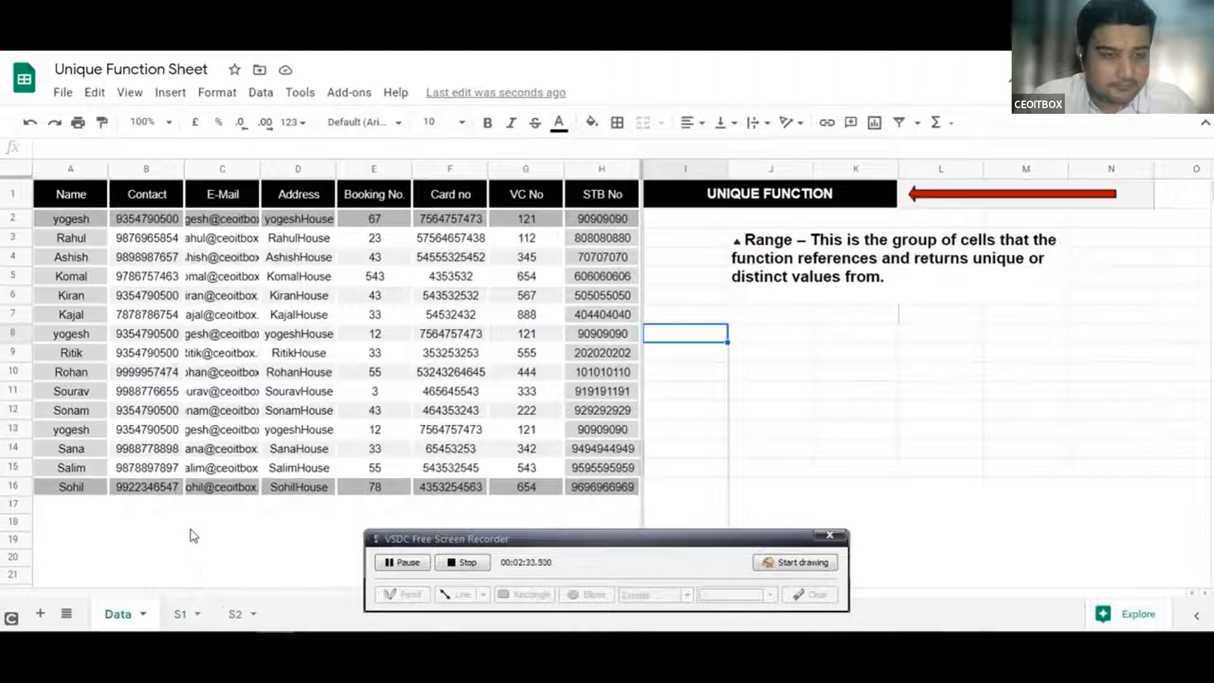
{"action": "left_click", "coordinate": [236, 615]}
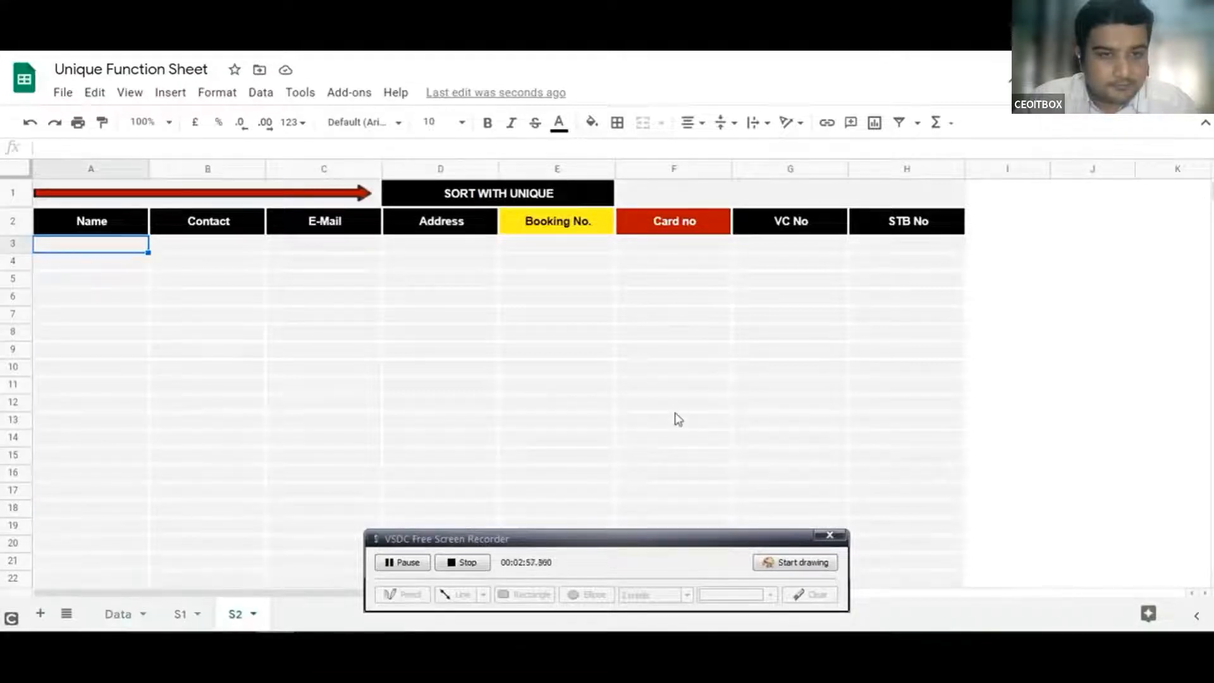
Start a =SORT(UNIQUE( formula in A3 of the SORT WITH UNIQUE table
{"action": "left_click", "coordinate": [207, 300]}
{"action": "left_click", "coordinate": [95, 241]}
{"action": "type", "text": "=uniq"}
{"action": "key", "text": "Tab"}
{"action": "type", "text": "dosr"}
{"action": "key", "text": "BackSpace"}
{"action": "key", "text": "BackSpace"}
{"action": "key", "text": "BackSpace"}
{"action": "key", "text": "BackSpace"}
{"action": "key", "text": "BackSpace"}
{"action": "key", "text": "BackSpace"}
{"action": "key", "text": "BackSpace"}
{"action": "key", "text": "BackSpace"}
{"action": "key", "text": "BackSpace"}
{"action": "key", "text": "BackSpace"}
{"action": "key", "text": "BackSpace"}
{"action": "type", "text": "sort"}
{"action": "key", "text": "Tab"}
{"action": "type", "text": "uni"}
{"action": "key", "text": "Tab"}
Use Data sheet range A2:H16 as UNIQUE's source, sort on column 6, and enter the formula
{"action": "left_click", "coordinate": [120, 613]}
{"action": "left_click", "coordinate": [274, 355]}
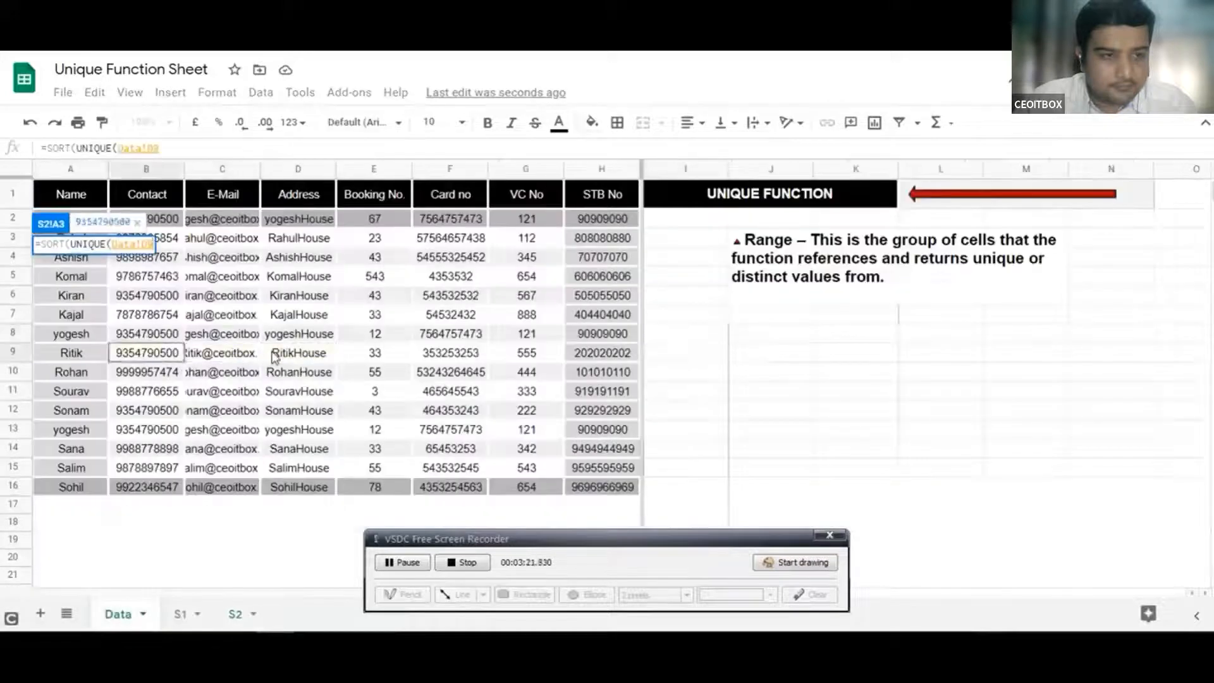
{"action": "key", "text": "Left"}
{"action": "key", "text": "Left"}
{"action": "key", "text": "Left"}
{"action": "key", "text": "Up"}
{"action": "key", "text": "Up"}
{"action": "key", "text": "Up"}
{"action": "key", "text": "Up"}
{"action": "key", "text": "Up"}
{"action": "key", "text": "Up"}
{"action": "key", "text": "Up"}
{"action": "key", "text": "ctrl+shift+Down"}
{"action": "key", "text": "ctrl+shift+Right"}
{"action": "type", "text": "),"}
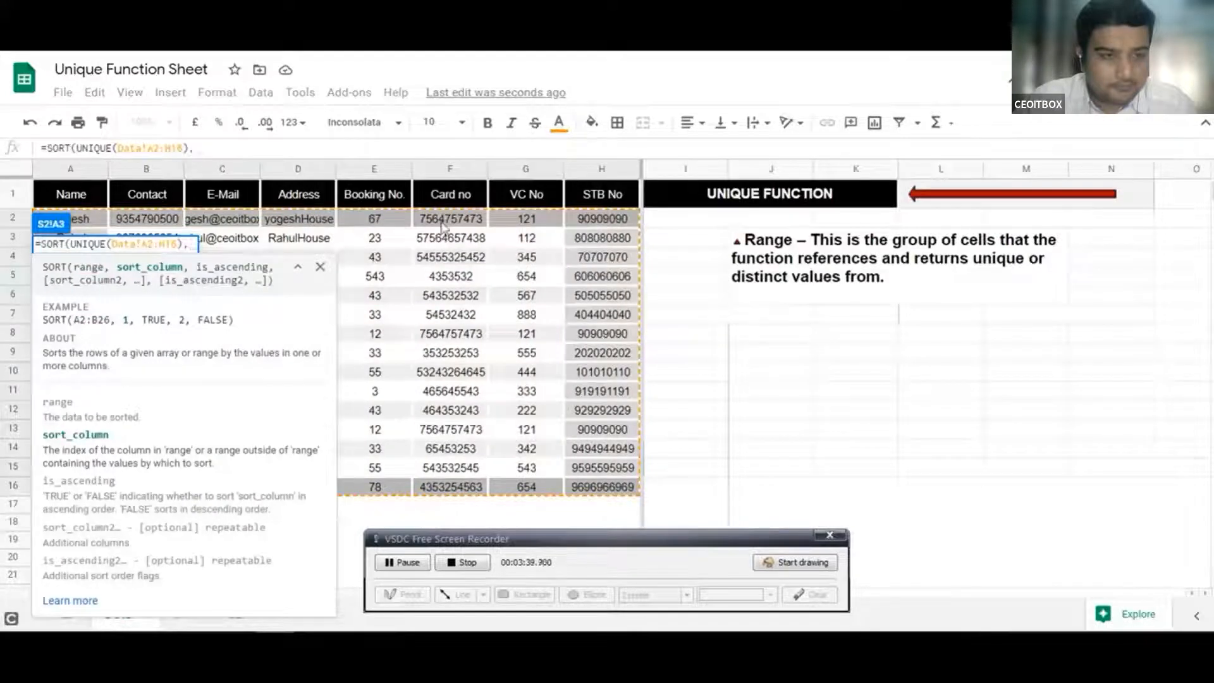
{"action": "type", "text": "6,"}
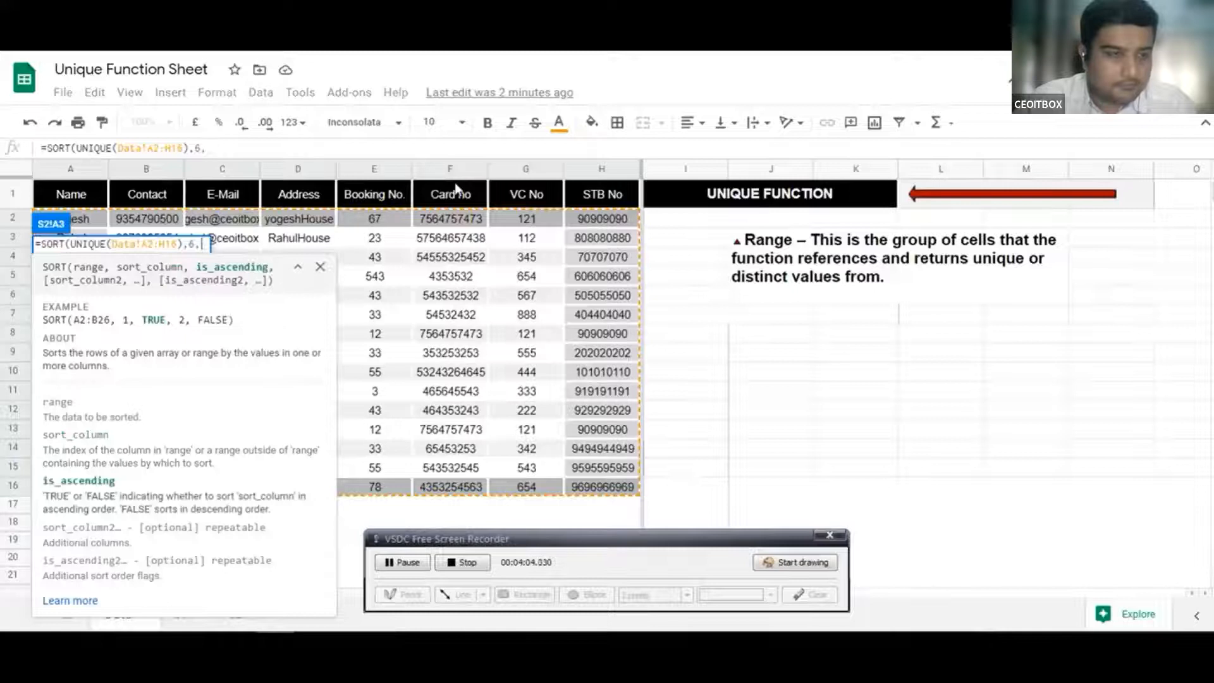
{"action": "type", "text": "1)"}
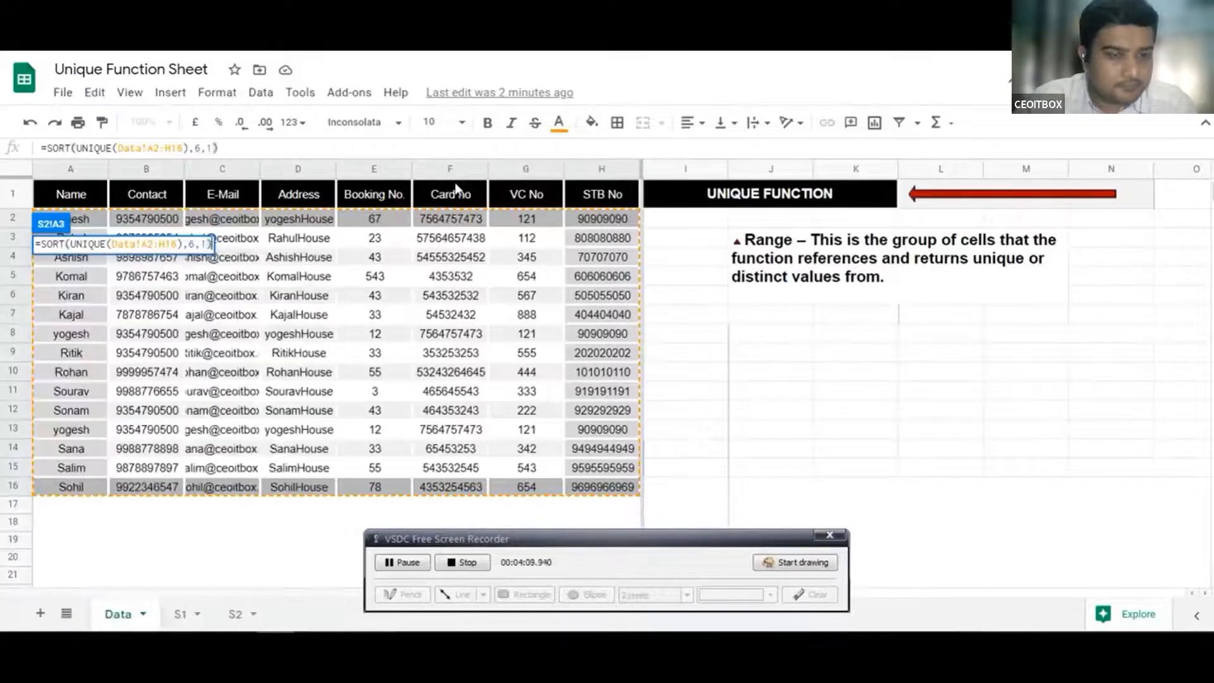
{"action": "key", "text": "Return"}
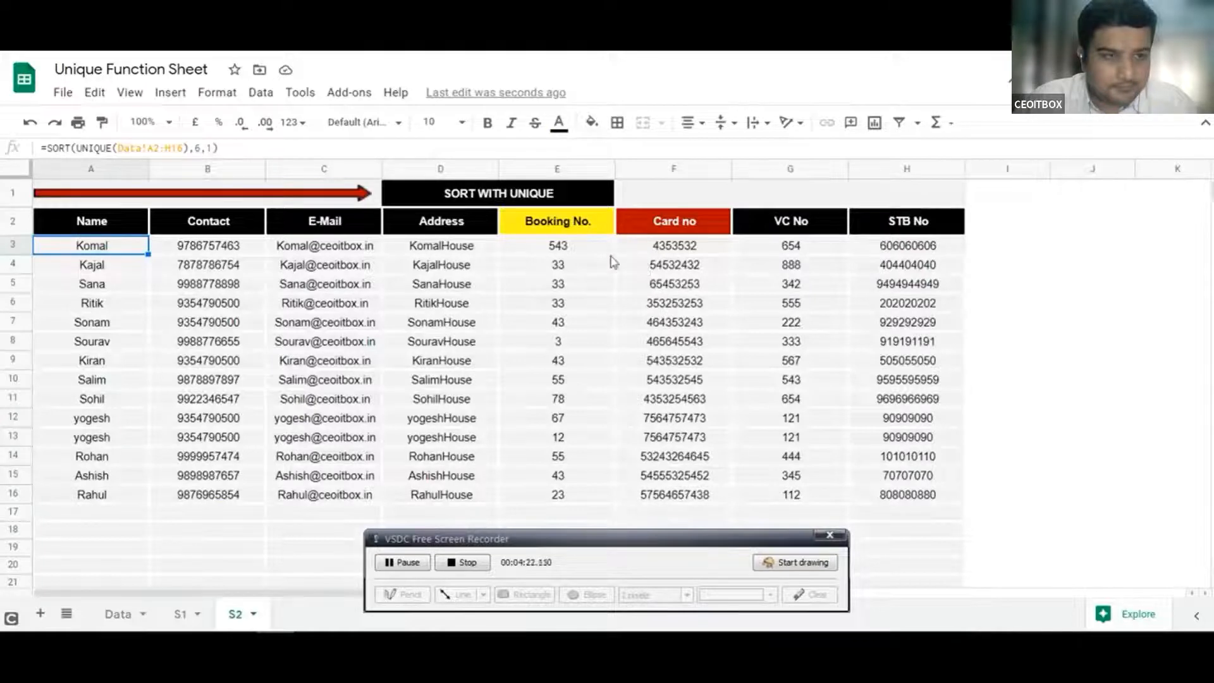
Check the E3 Booking No., then rebuild A3 as =SORT(UNIQUE(Data!A2:H), 5, …)
{"action": "left_click", "coordinate": [565, 252]}
{"action": "left_click", "coordinate": [72, 245]}
{"action": "key", "text": "Delete"}
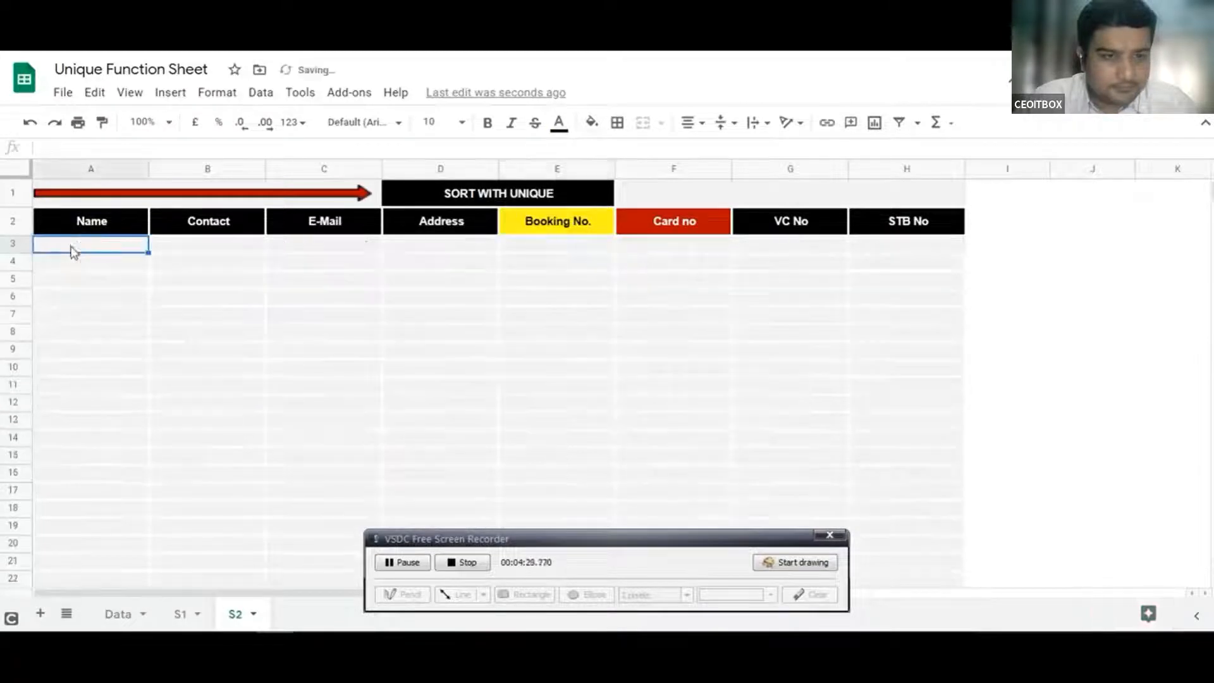
{"action": "type", "text": "=sor"}
{"action": "key", "text": "Tab"}
{"action": "type", "text": "uni"}
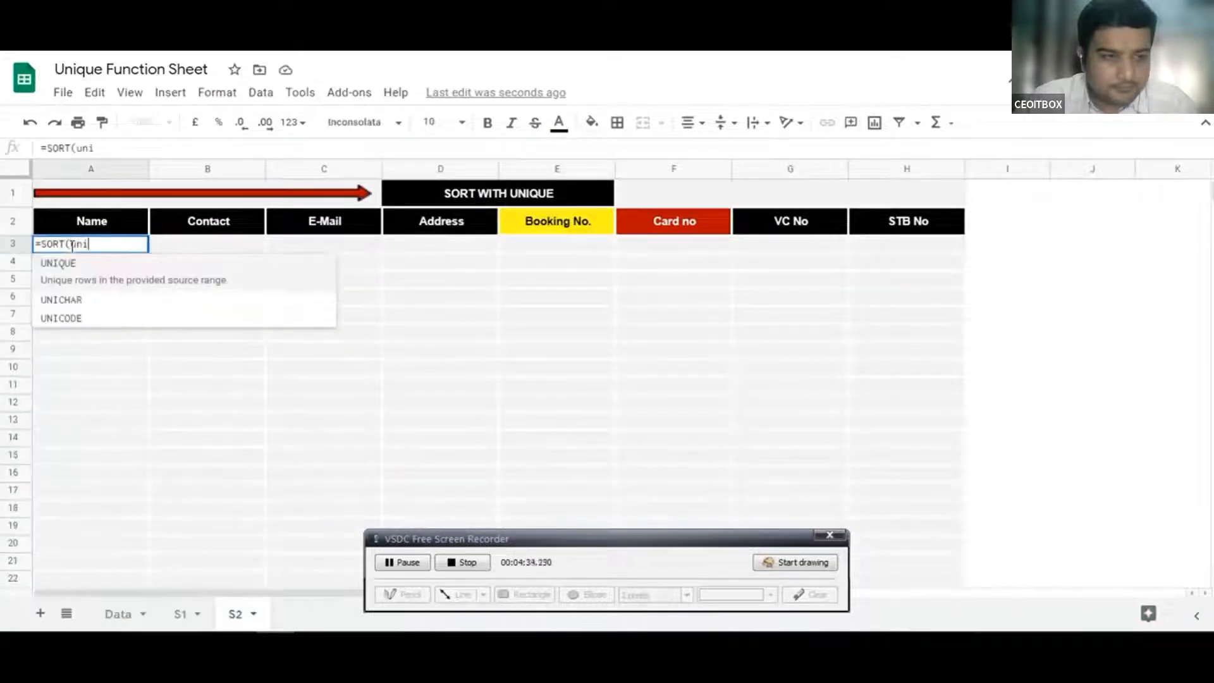
{"action": "key", "text": "Tab"}
{"action": "left_click", "coordinate": [117, 615]}
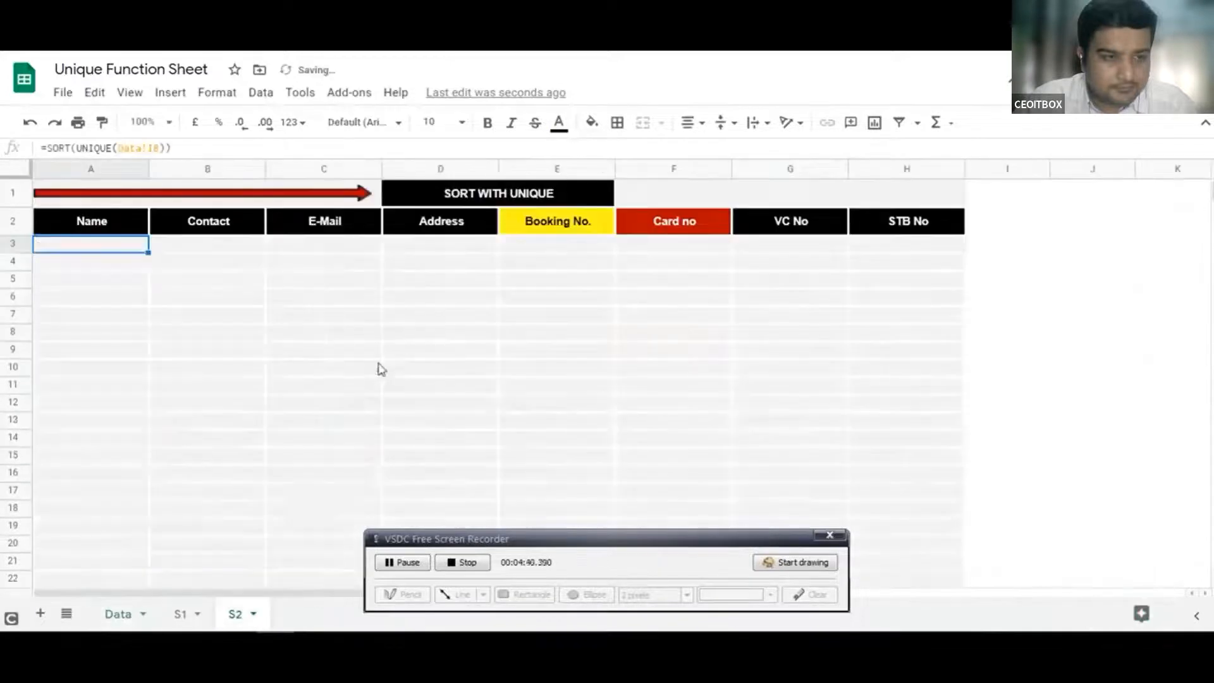
{"action": "type", "text": "2:"}
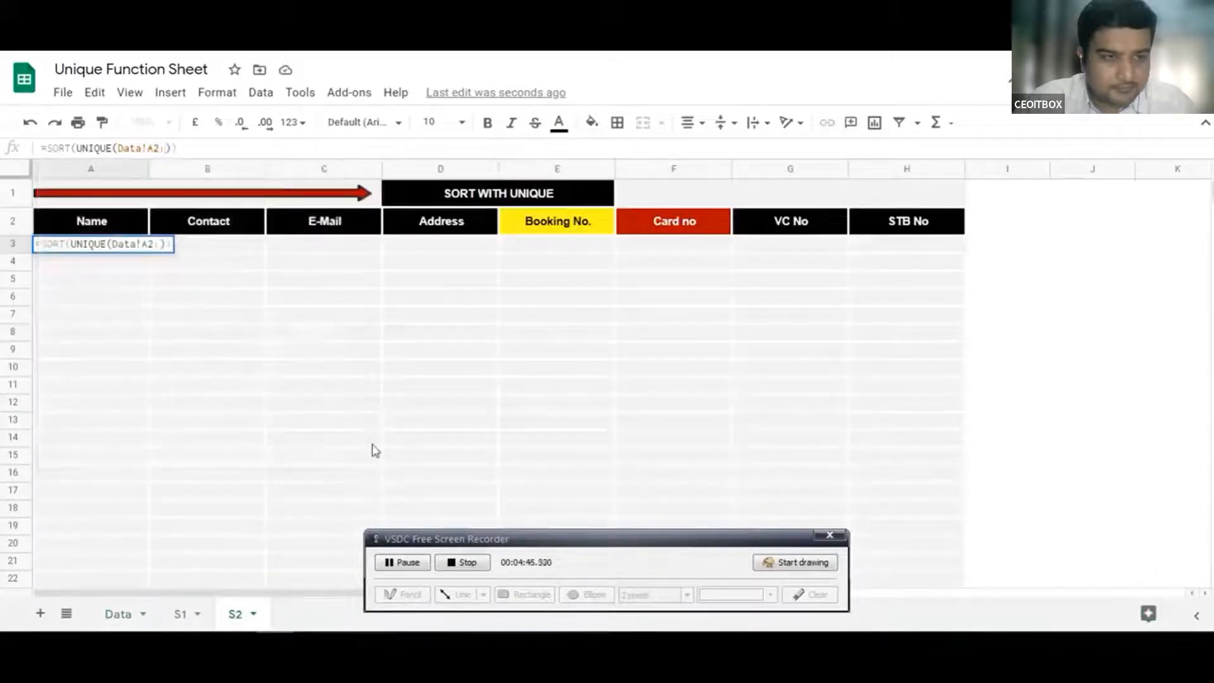
{"action": "type", "text": "H"}
{"action": "type", "text": "), "}
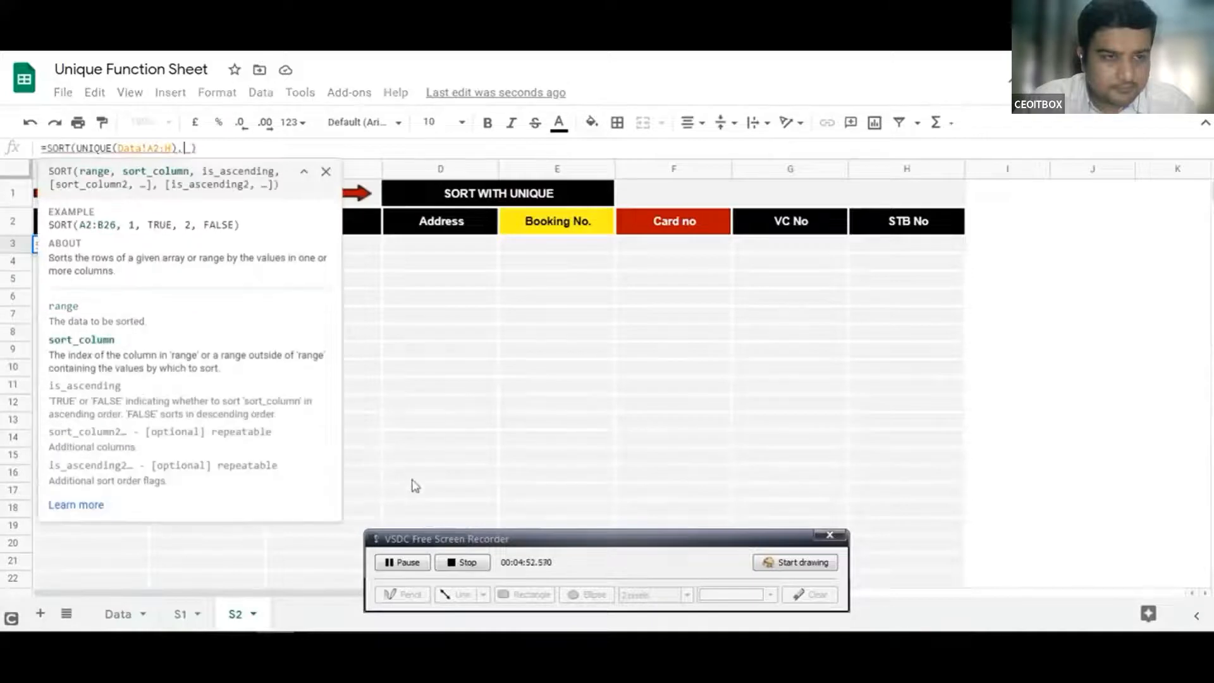
{"action": "type", "text": "5,"}
{"action": "key", "text": "Return"}
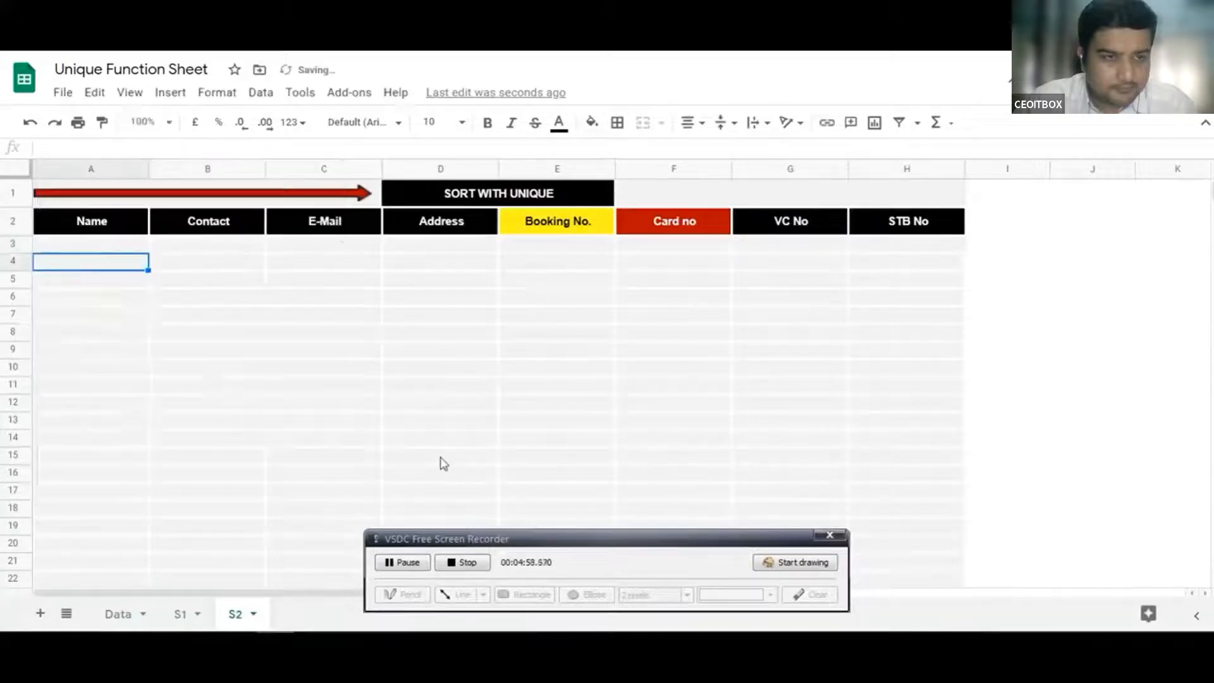
Edit the SORT formula so bookings sort descending, from 543 down to 3
{"action": "left_click", "coordinate": [515, 253]}
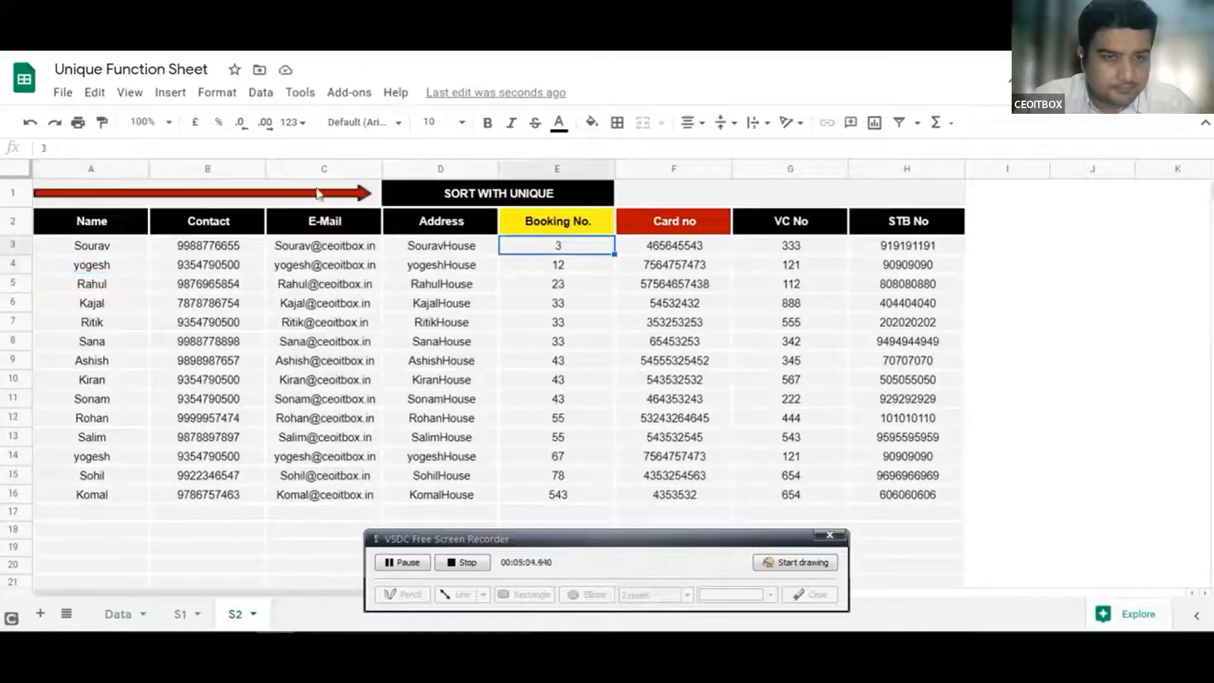
{"action": "left_click", "coordinate": [116, 250]}
{"action": "left_click", "coordinate": [201, 146]}
{"action": "key", "text": "Return"}
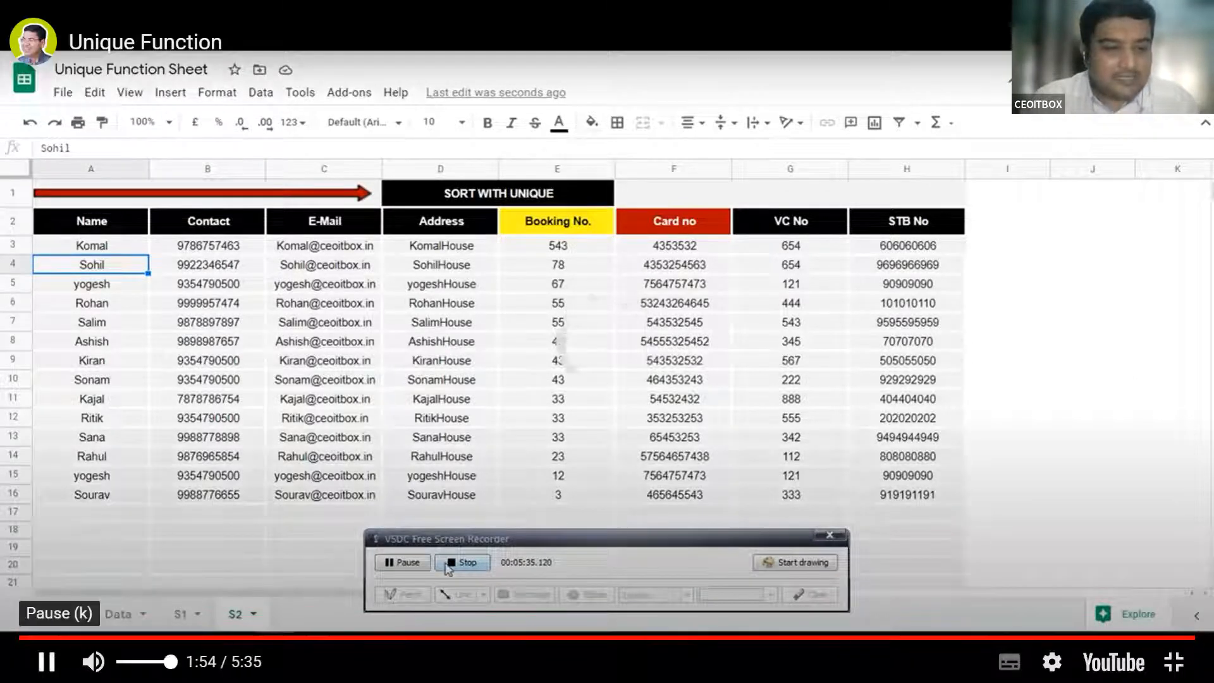
Exit full-screen video and scroll the Unique page down to the booking-records practice sheet
{"action": "double_click", "coordinate": [380, 467]}
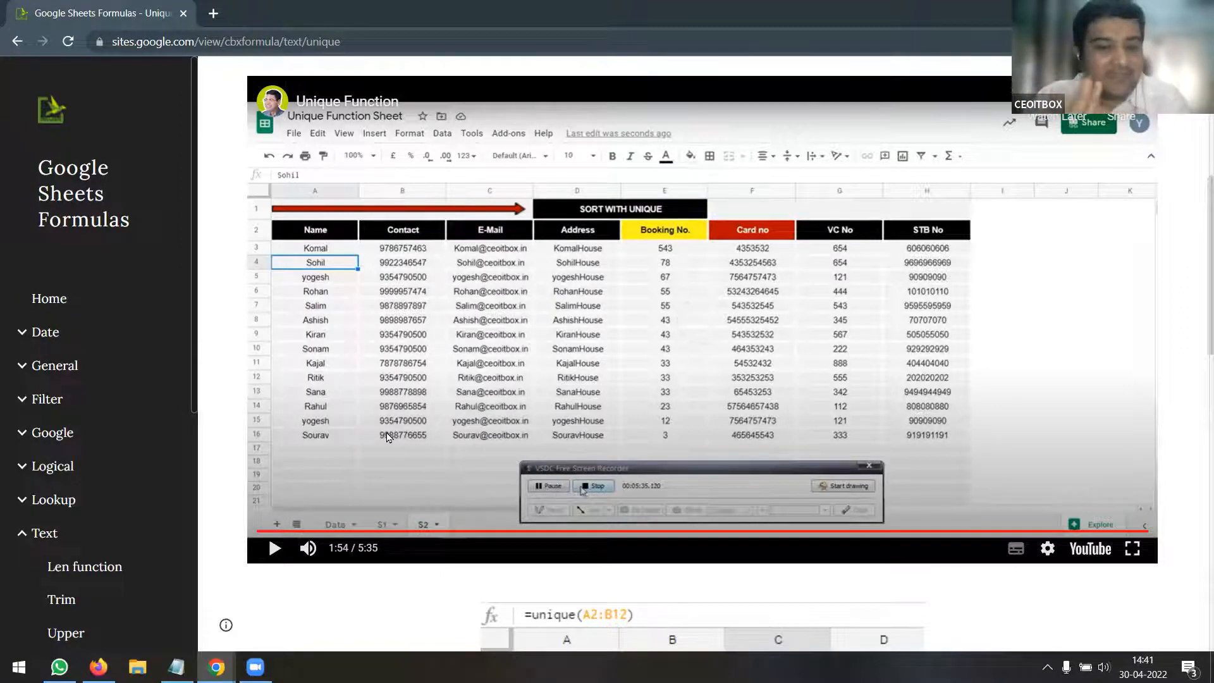
{"action": "scroll", "coordinate": [393, 390], "scroll_direction": "down", "scroll_amount": 1}
{"action": "scroll", "coordinate": [394, 389], "scroll_direction": "down", "scroll_amount": 8}
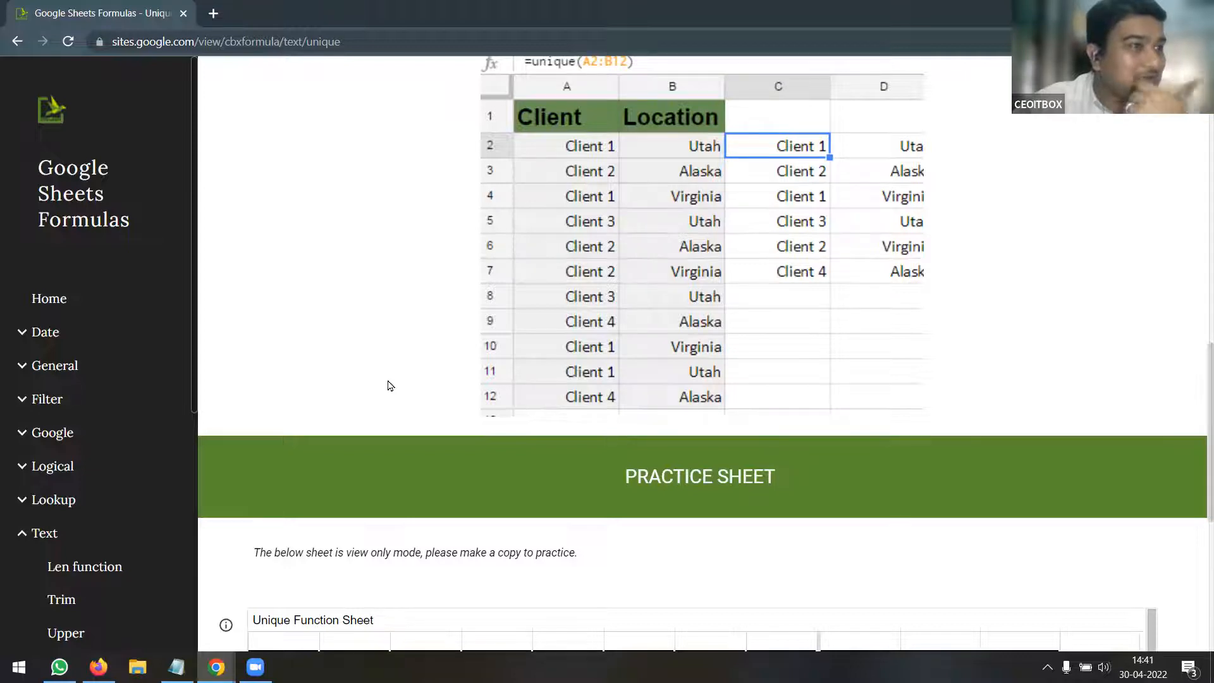
{"action": "scroll", "coordinate": [390, 385], "scroll_direction": "down", "scroll_amount": 6}
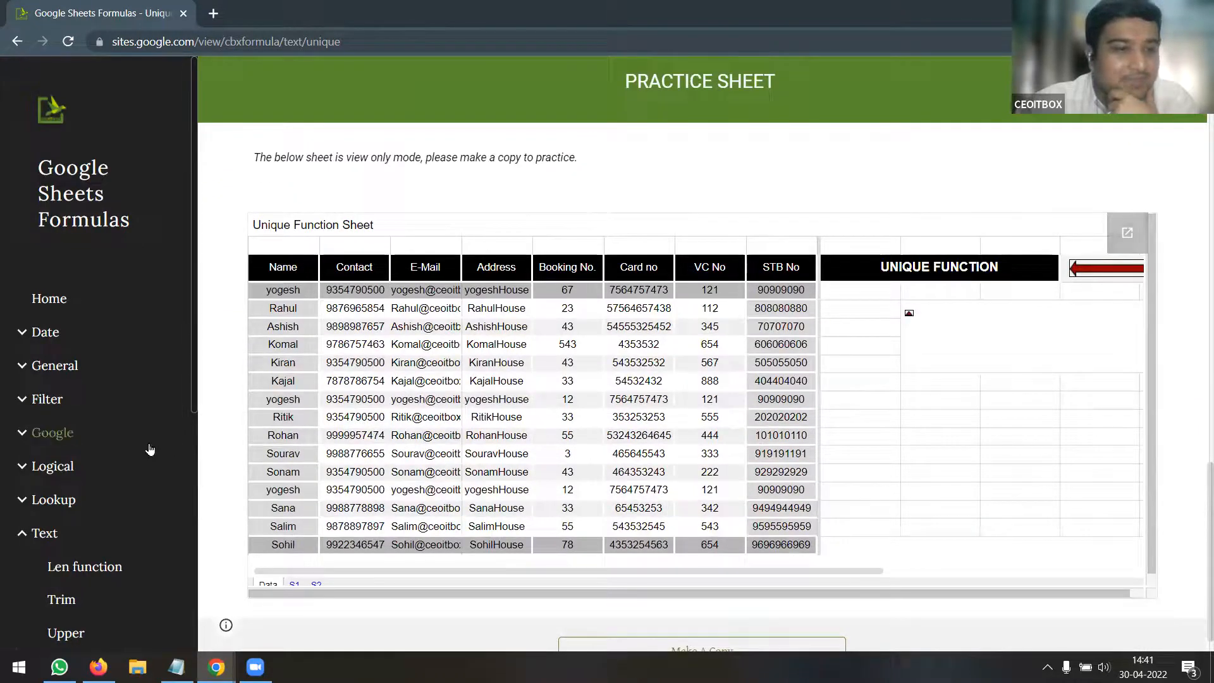
{"action": "scroll", "coordinate": [150, 449], "scroll_direction": "down", "scroll_amount": 6}
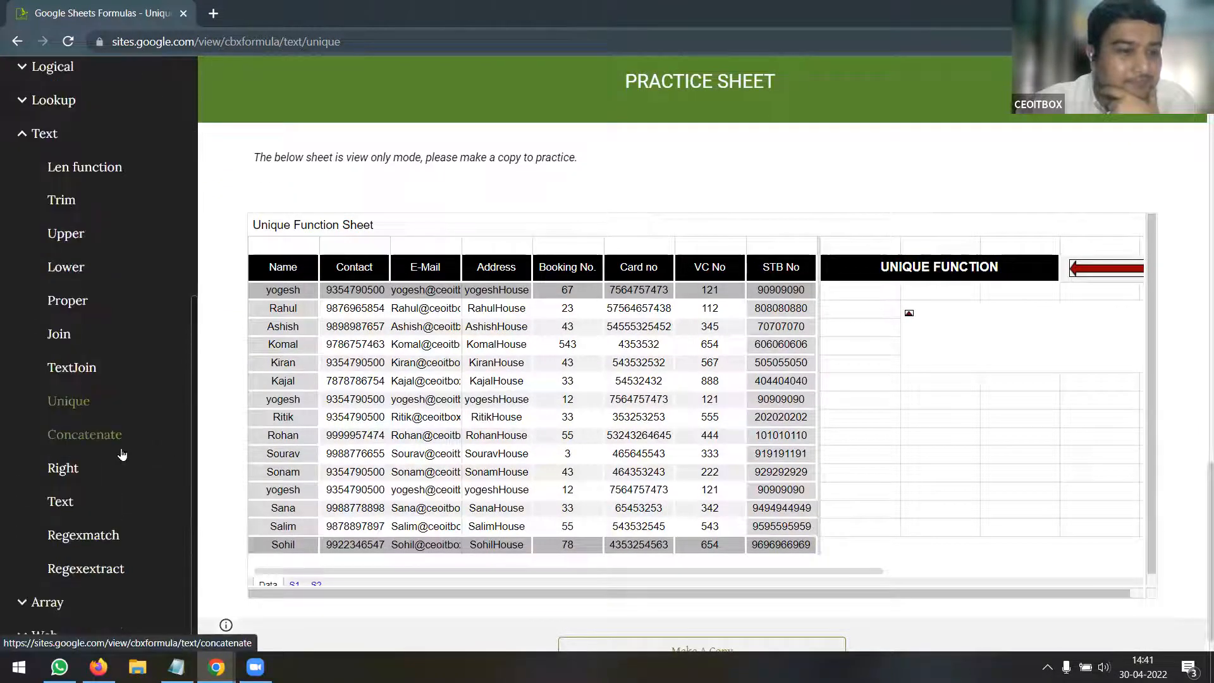
Open the Concatenate page from the Text section and play its tutorial video full screen
{"action": "left_click", "coordinate": [98, 438]}
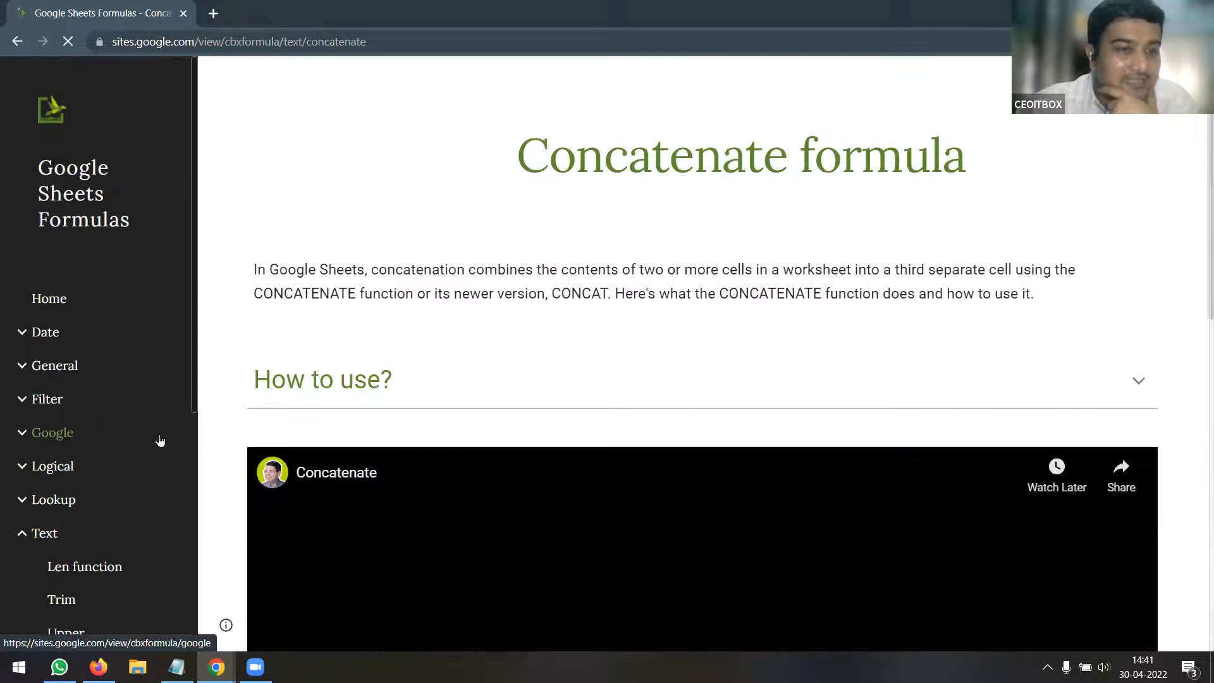
{"action": "scroll", "coordinate": [681, 419], "scroll_direction": "down", "scroll_amount": 4}
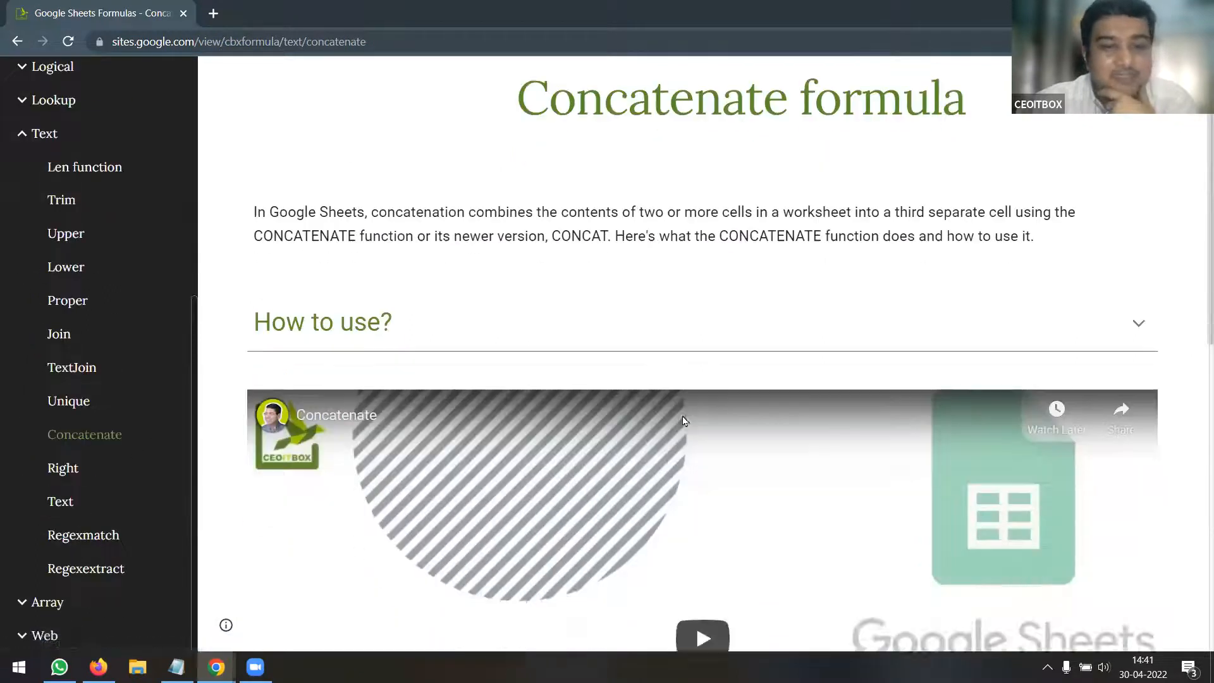
{"action": "scroll", "coordinate": [897, 426], "scroll_direction": "down", "scroll_amount": 3}
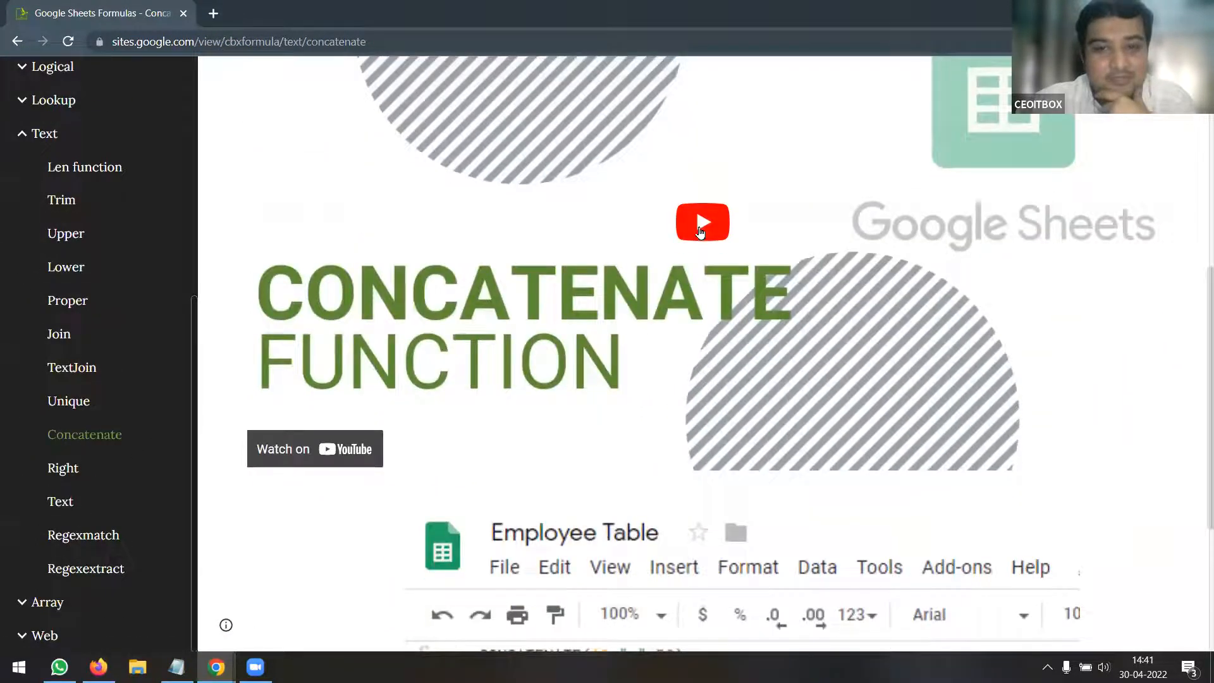
{"action": "left_click", "coordinate": [674, 322]}
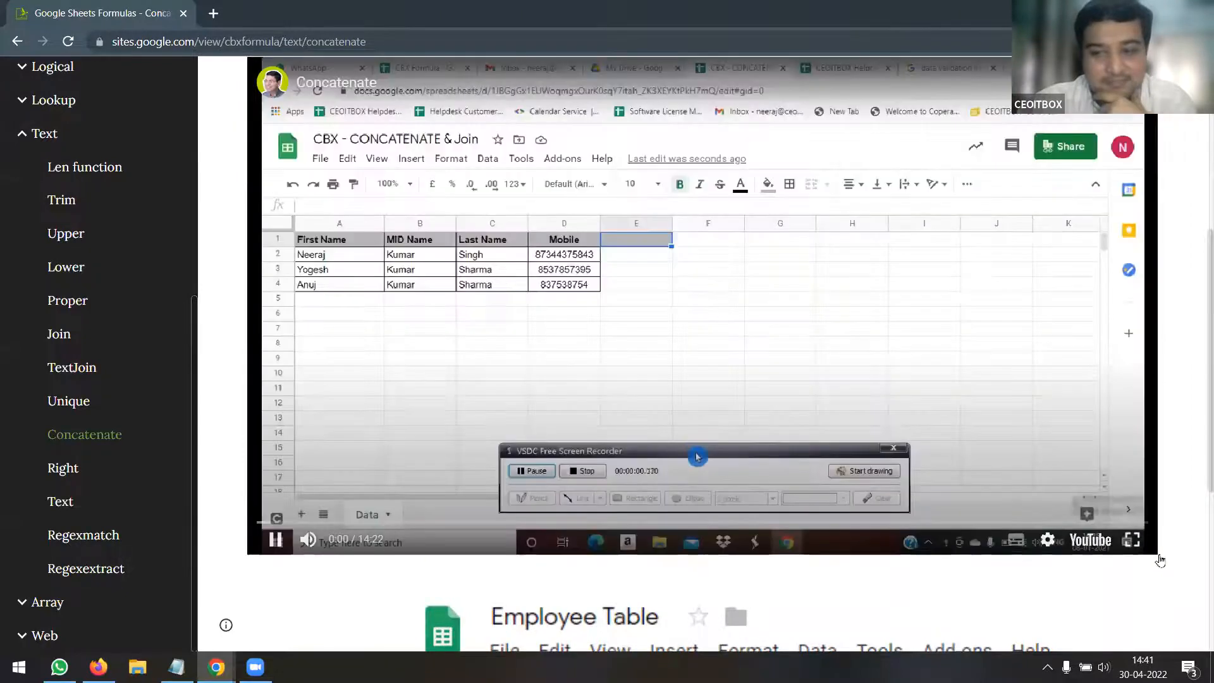
{"action": "left_click", "coordinate": [1135, 545]}
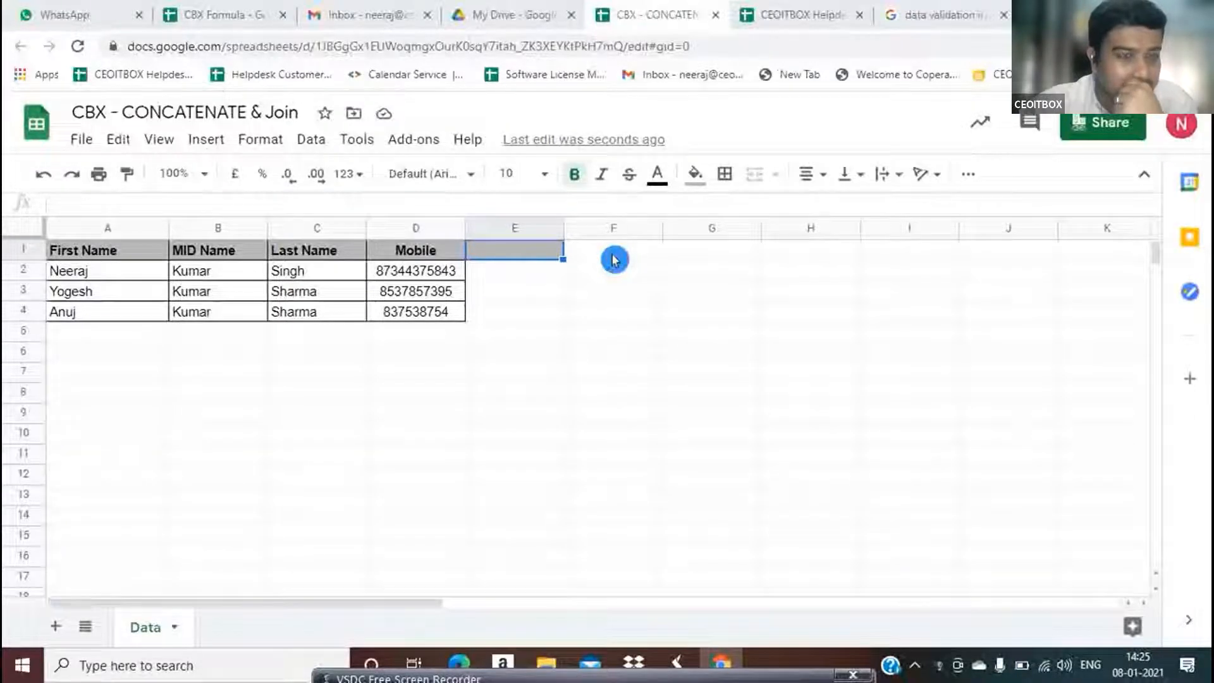
{"action": "left_click", "coordinate": [613, 259]}
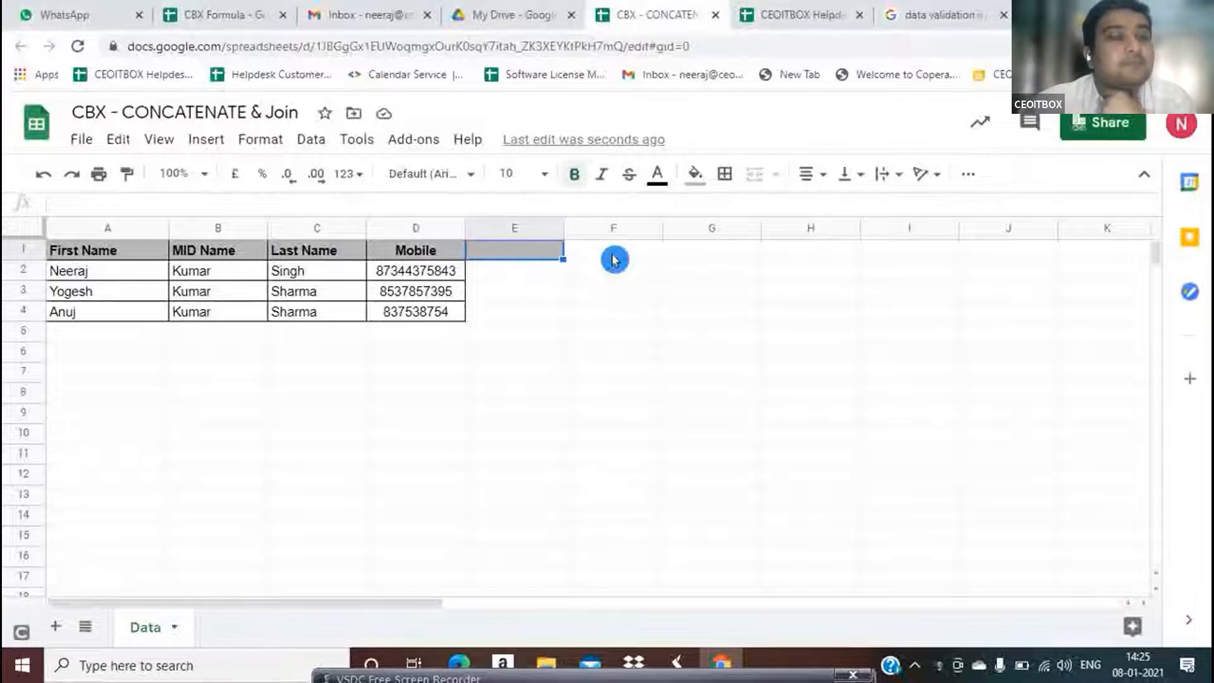
{"action": "key", "text": "Left"}
{"action": "key", "text": "Down"}
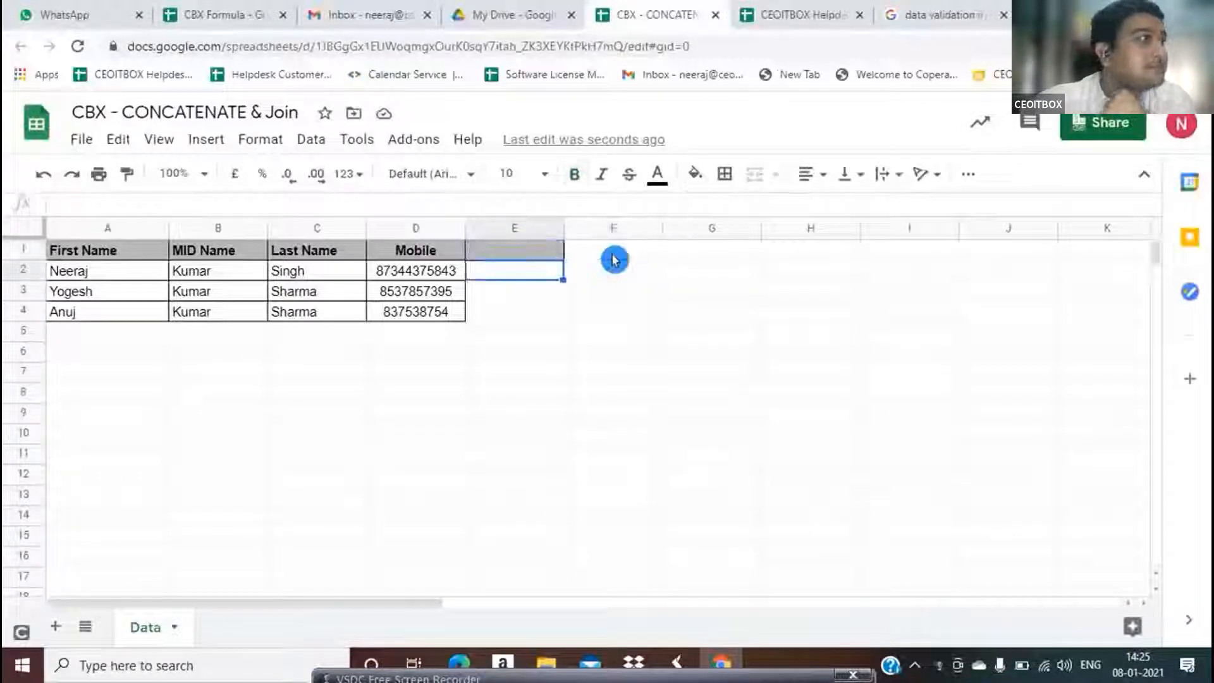
{"action": "key", "text": "Left"}
{"action": "key", "text": "Left"}
{"action": "key", "text": "Left"}
{"action": "key", "text": "Left"}
{"action": "key", "text": "Up"}
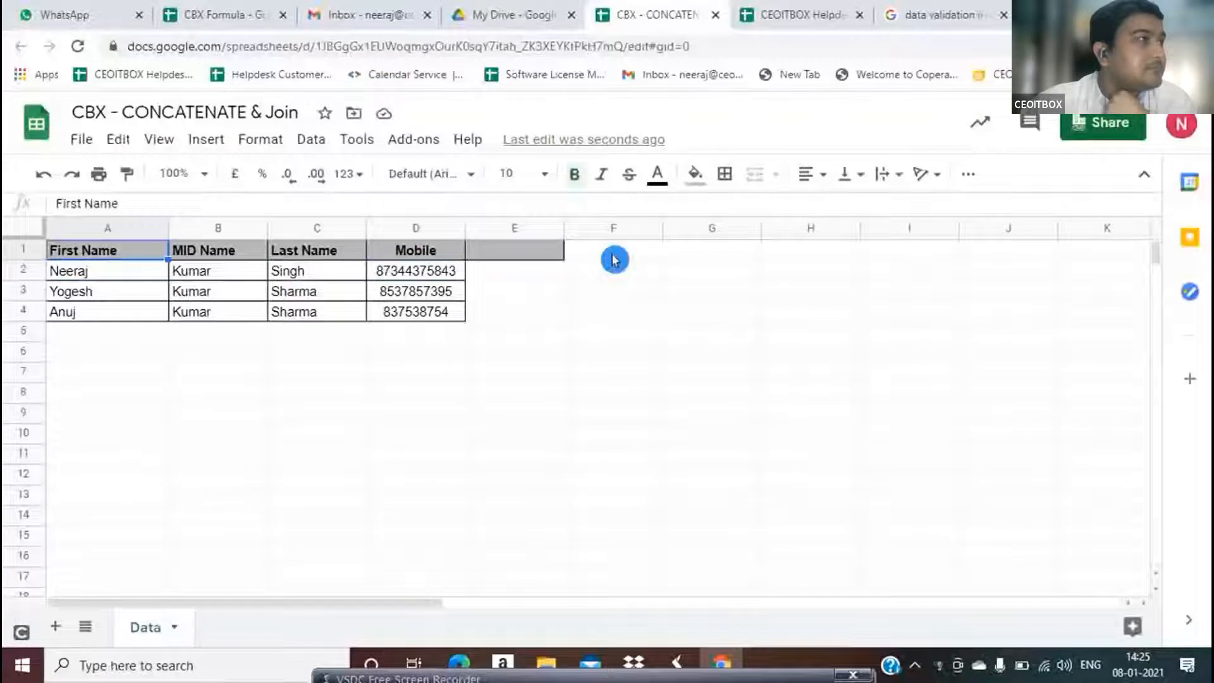
{"action": "key", "text": "Right"}
{"action": "key", "text": "Right"}
{"action": "key", "text": "Down"}
{"action": "key", "text": "Left"}
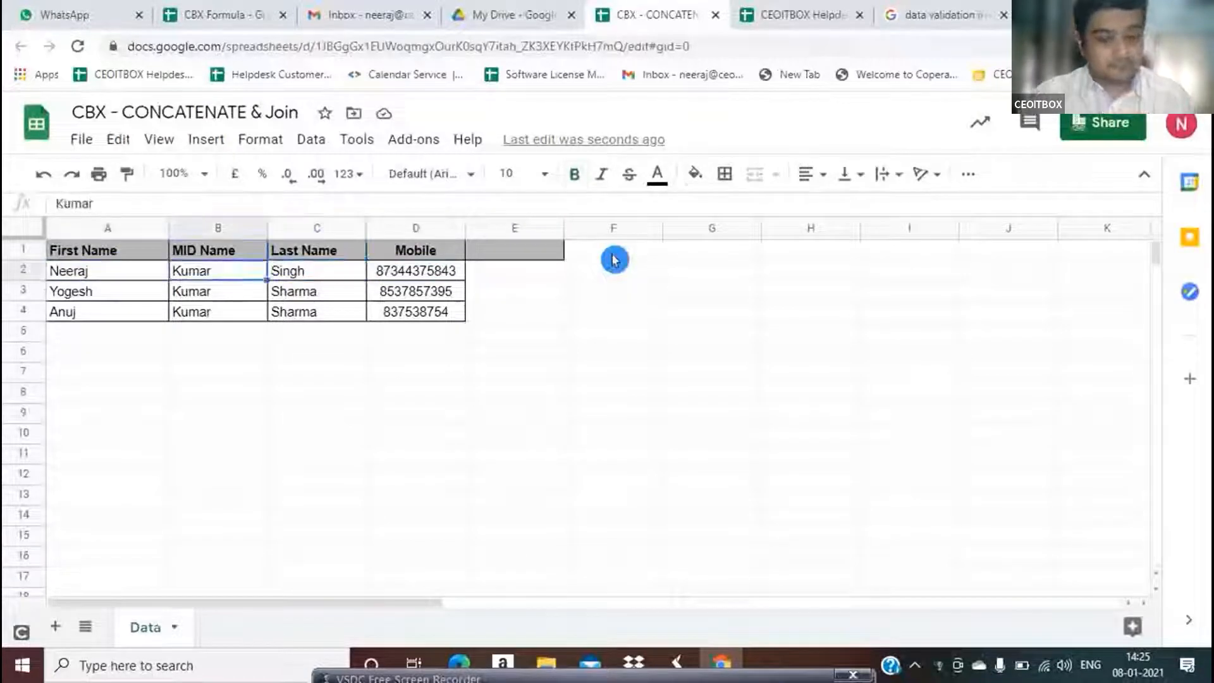
{"action": "key", "text": "Left"}
{"action": "key", "text": "Up"}
{"action": "key", "text": "Down"}
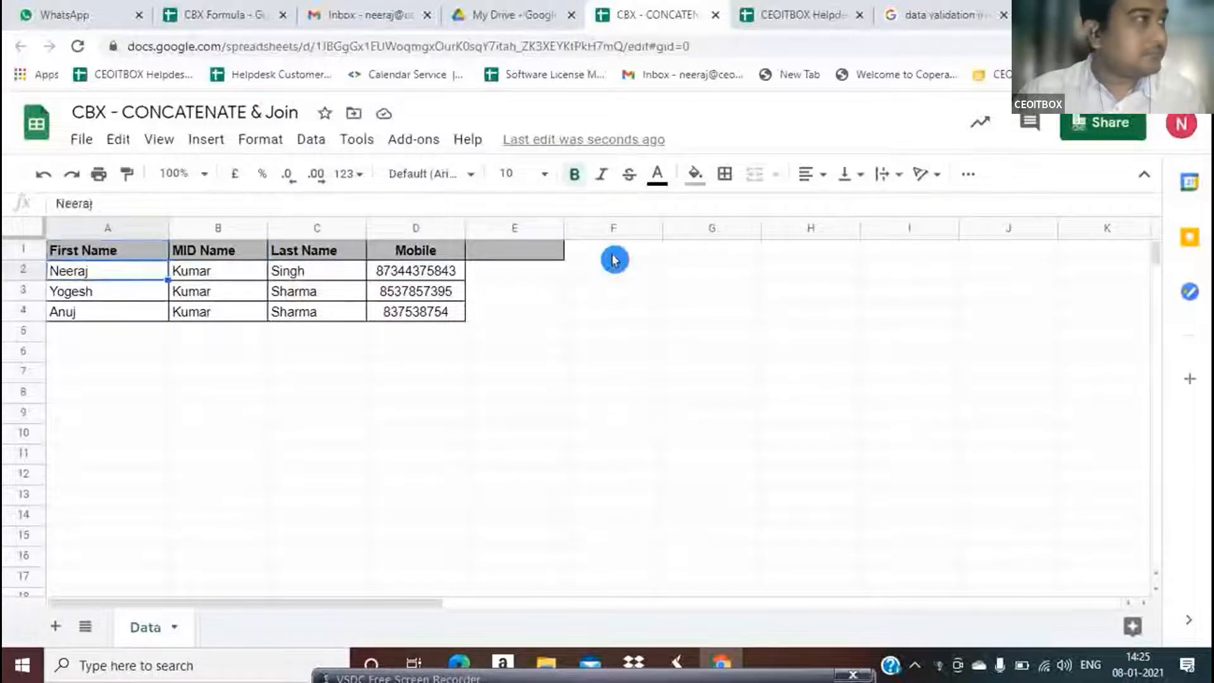
{"action": "key", "text": "Right"}
{"action": "key", "text": "Right"}
{"action": "key", "text": "Right"}
{"action": "key", "text": "Right"}
{"action": "key", "text": "Right"}
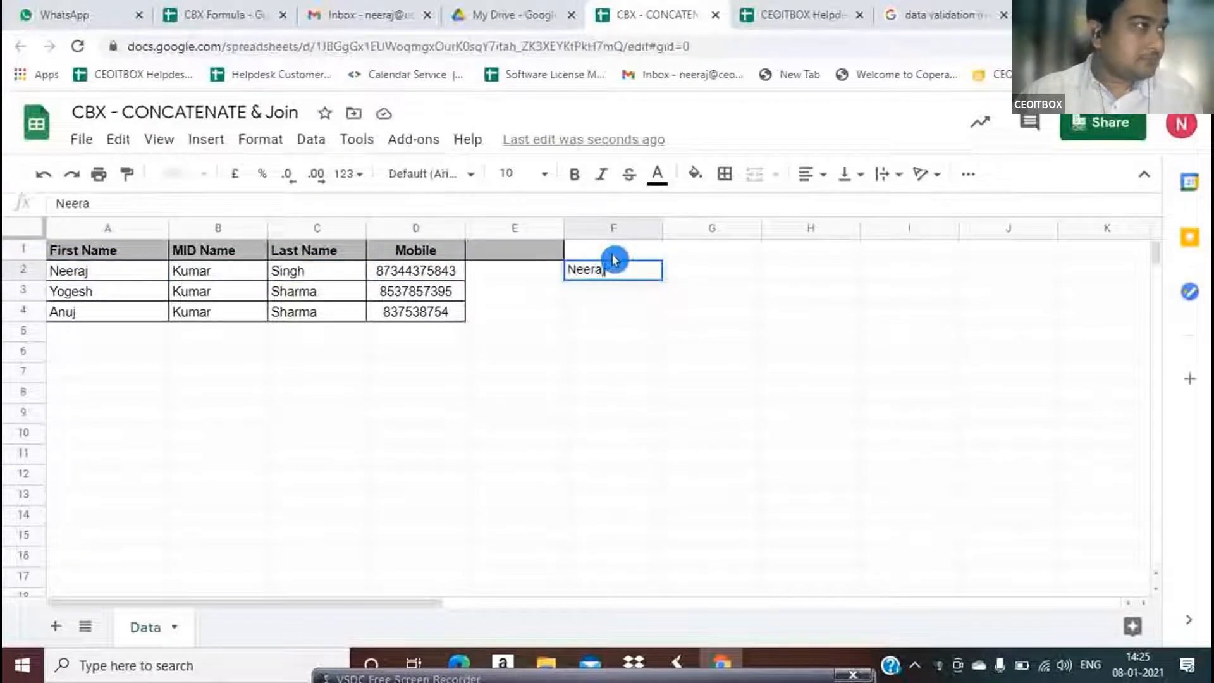
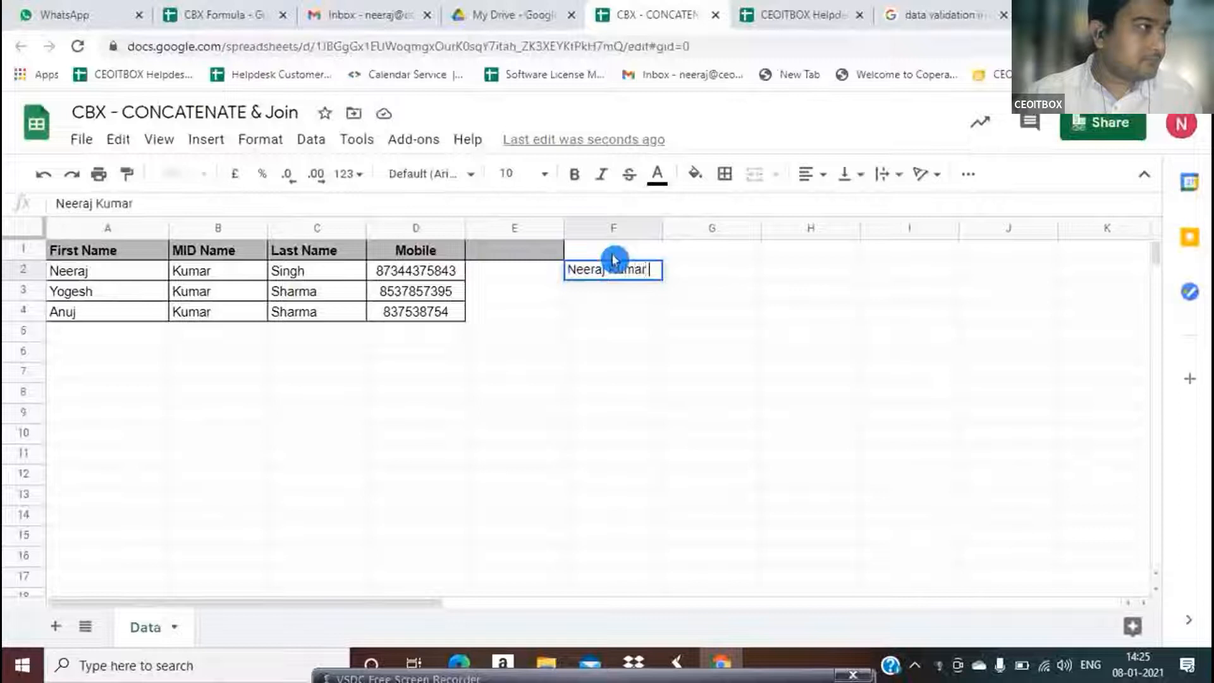
{"action": "key", "text": "Return"}
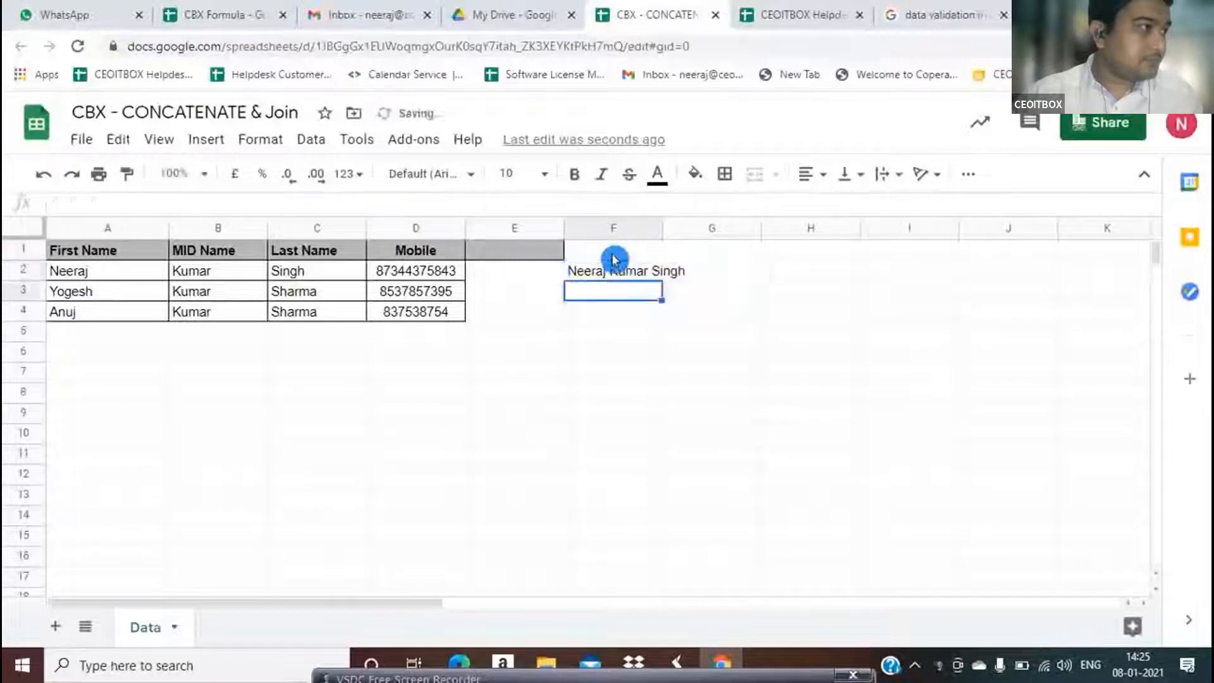
Compare F2's full name with names A2:C2, then clear F2 and move to E1
{"action": "left_click", "coordinate": [628, 276]}
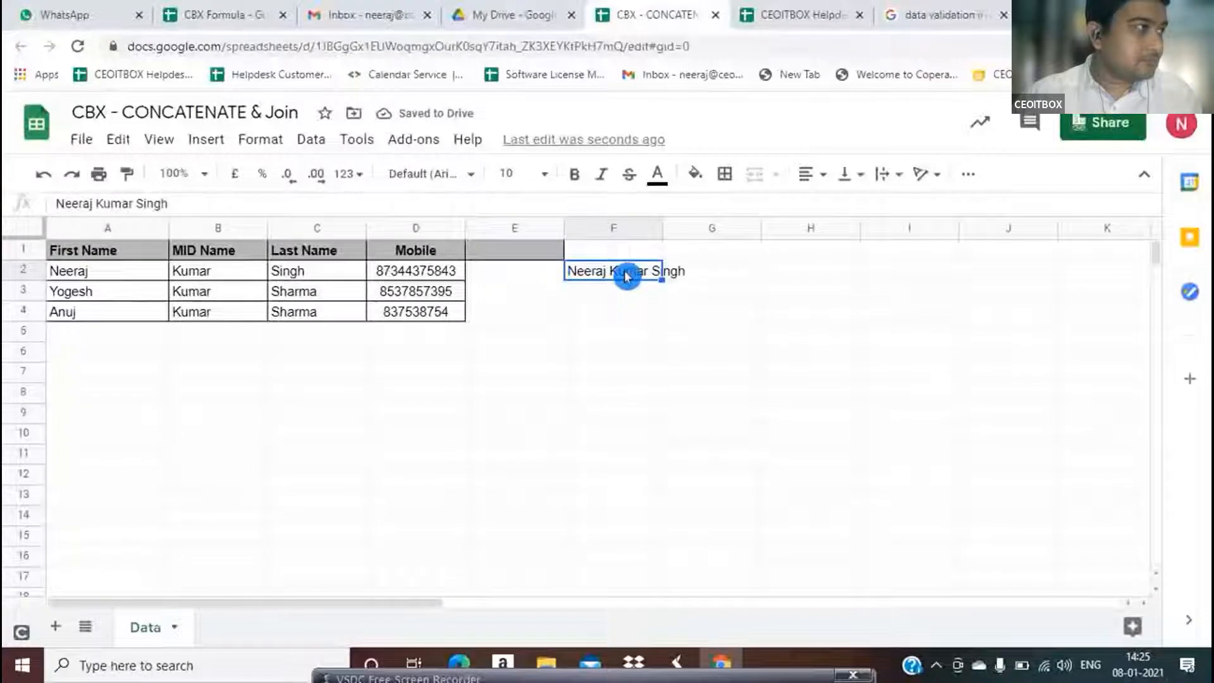
{"action": "left_click", "coordinate": [80, 272]}
{"action": "key", "text": "shift+Right"}
{"action": "key", "text": "shift+Right"}
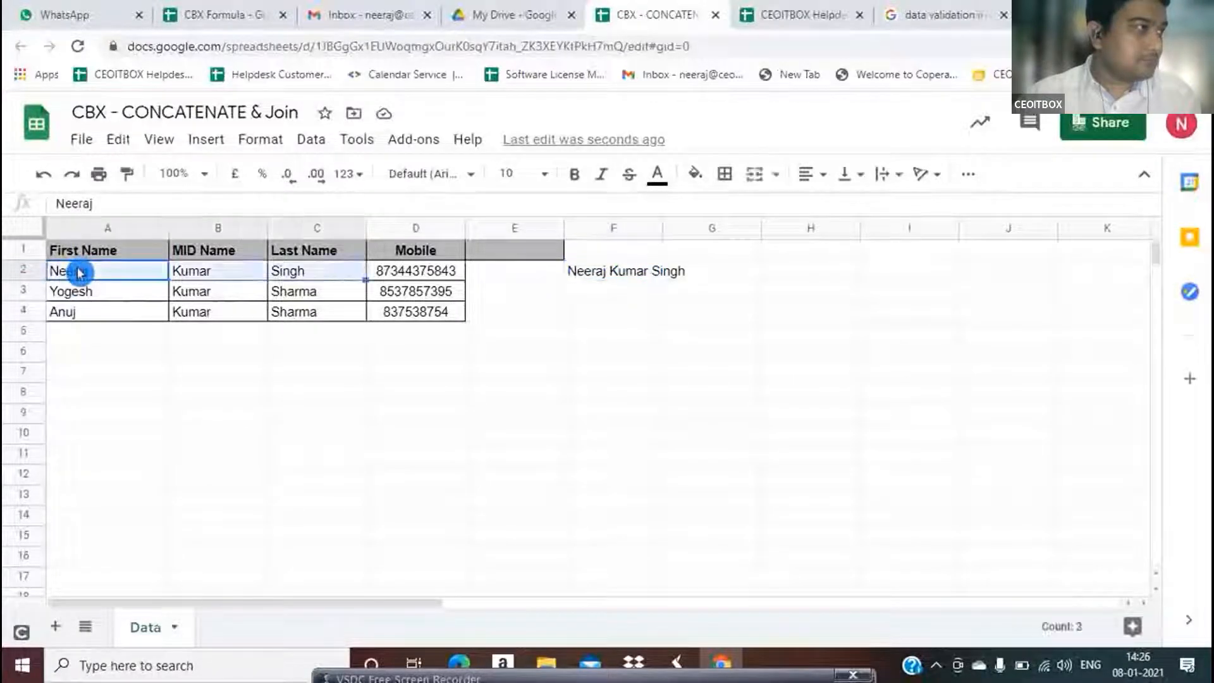
{"action": "left_click", "coordinate": [593, 272]}
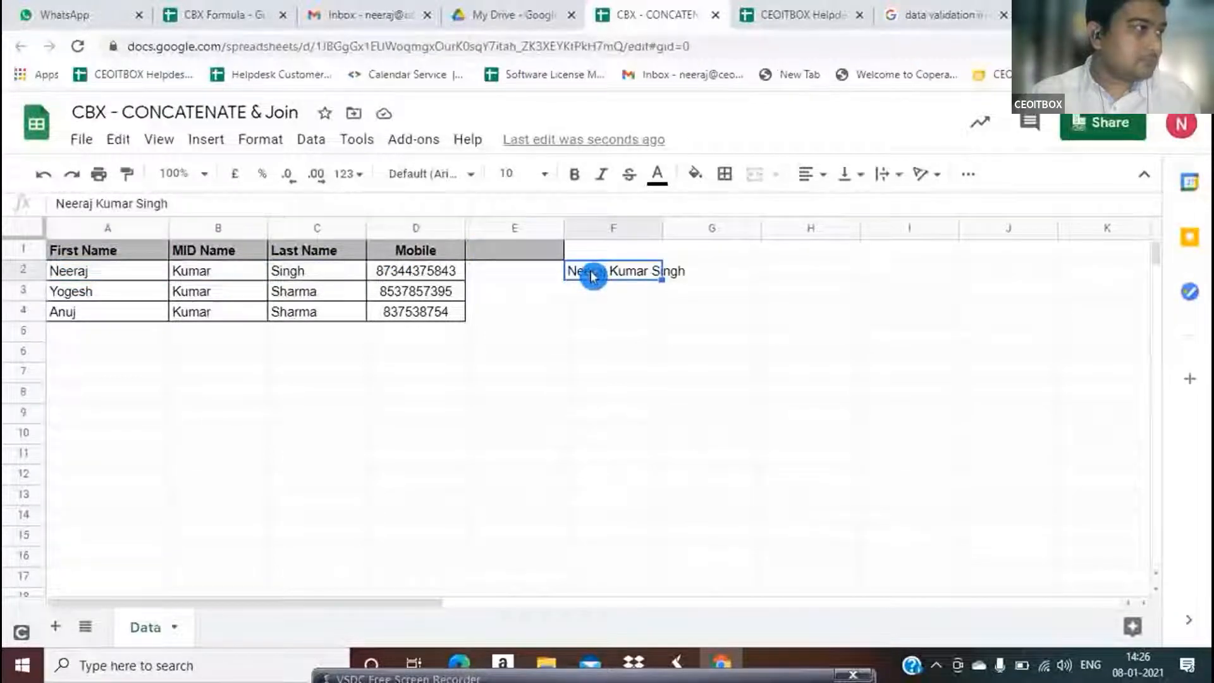
{"action": "key", "text": "Delete"}
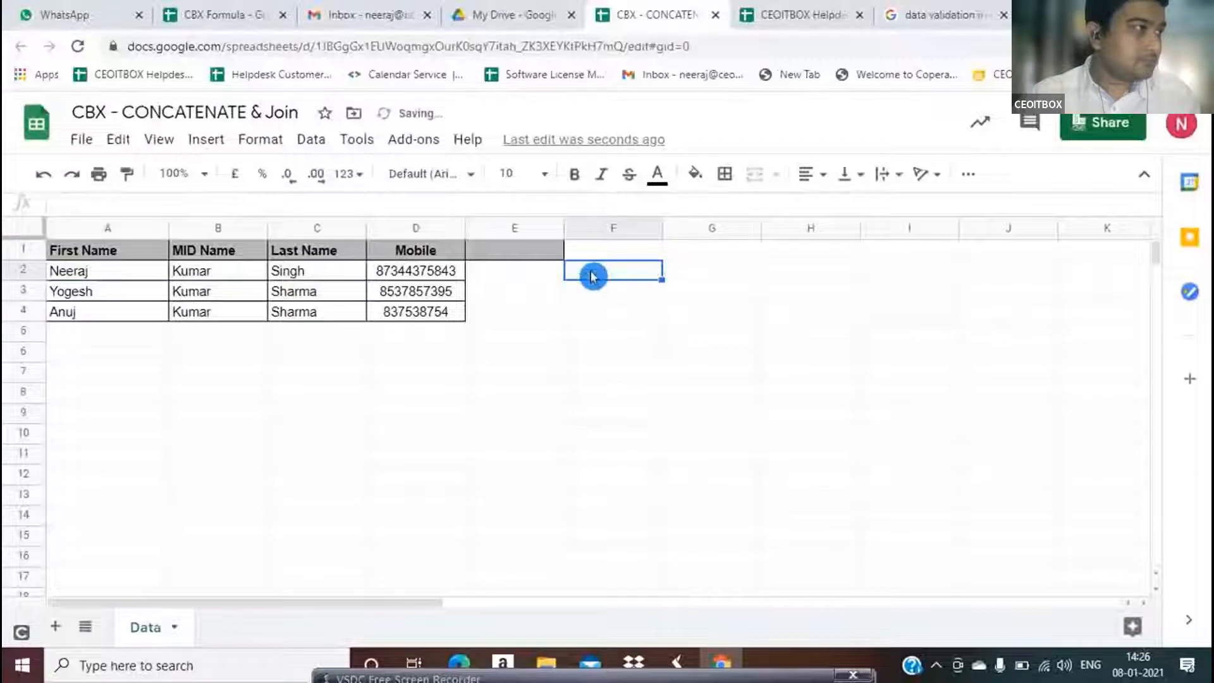
{"action": "key", "text": "Left"}
{"action": "key", "text": "Up"}
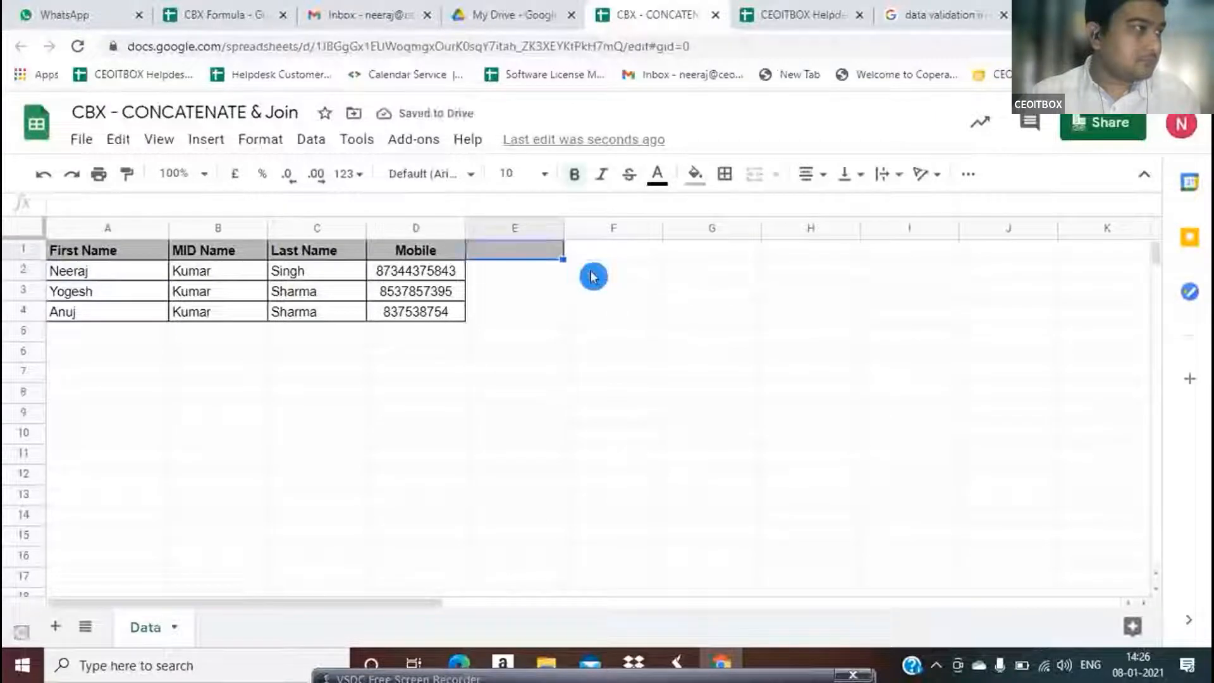
Discard a mistaken entry and start a =CONCATENATE( formula in E2
{"action": "key", "text": "Down"}
{"action": "type", "text": "Con"}
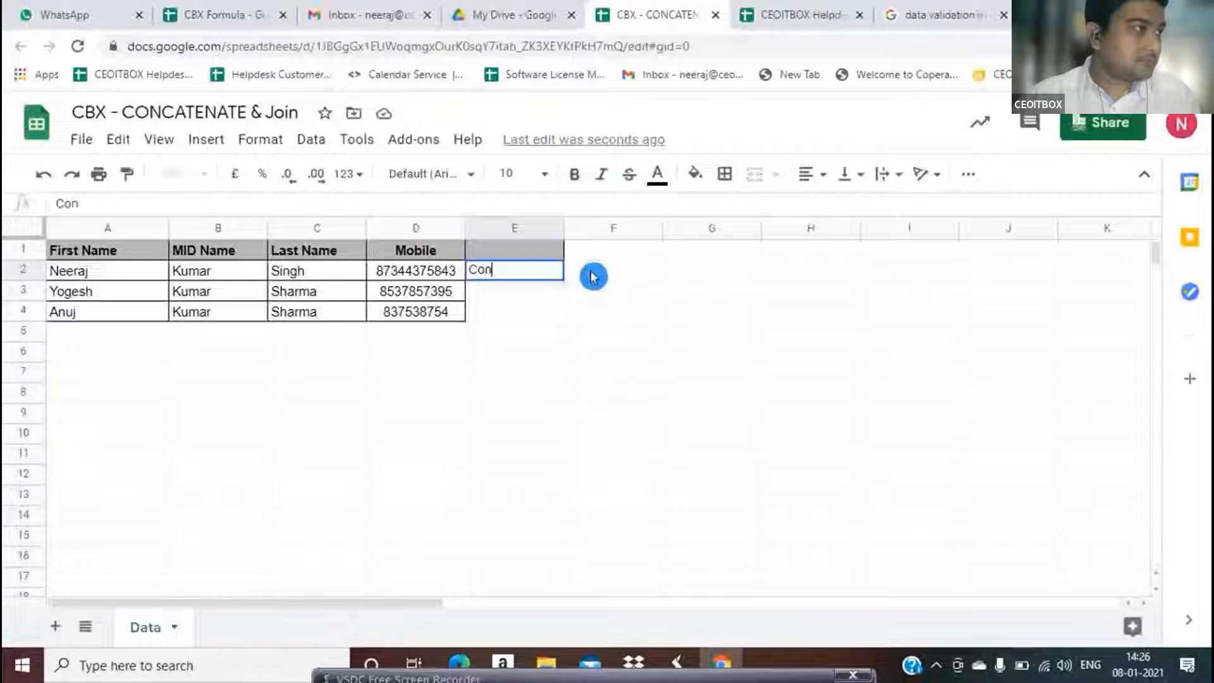
{"action": "key", "text": "Escape"}
{"action": "type", "text": "=coc"}
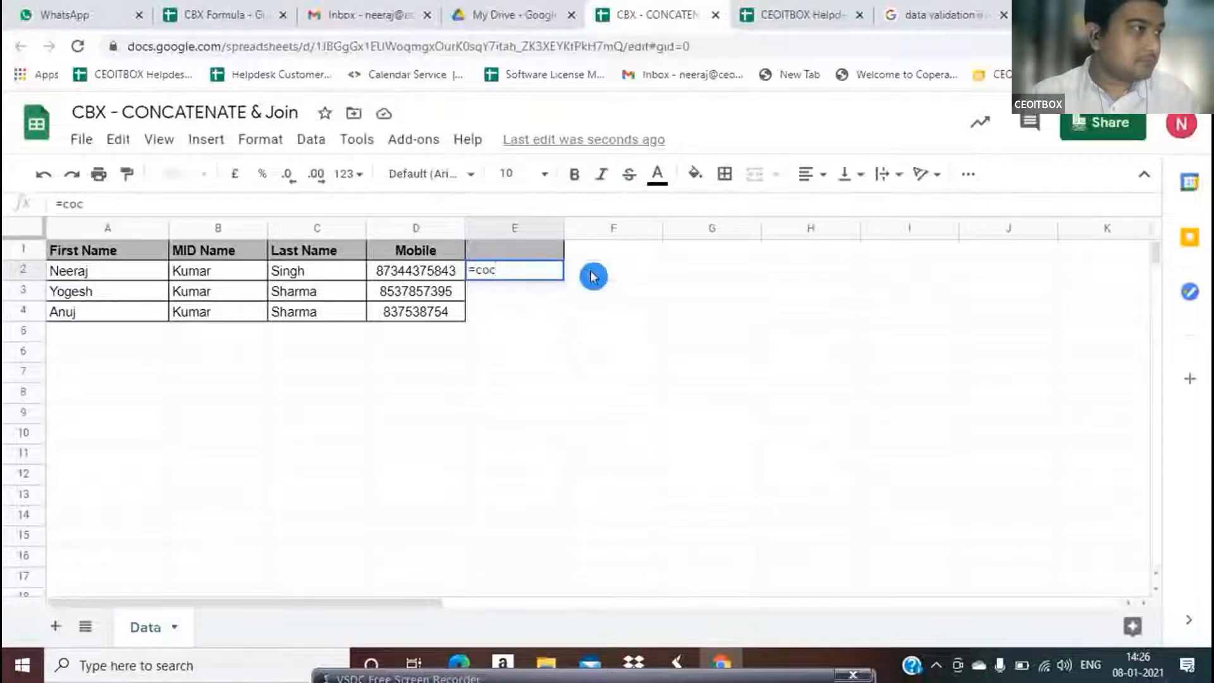
{"action": "key", "text": "BackSpace"}
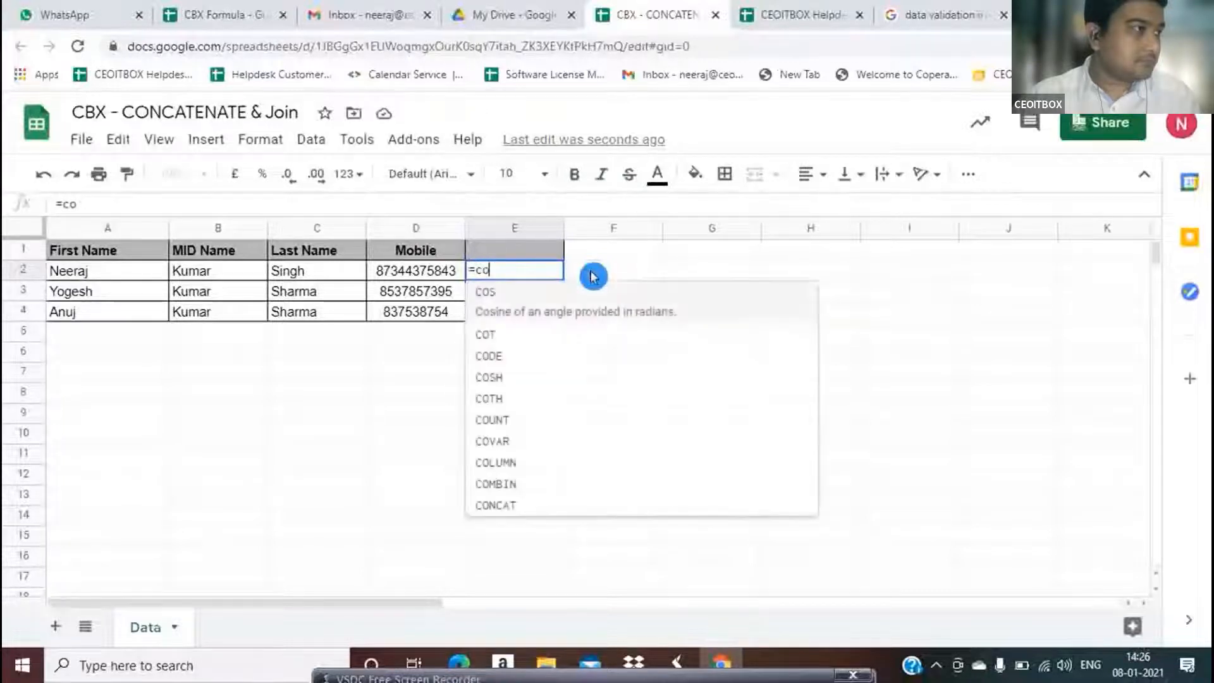
{"action": "type", "text": "nc"}
{"action": "key", "text": "Down"}
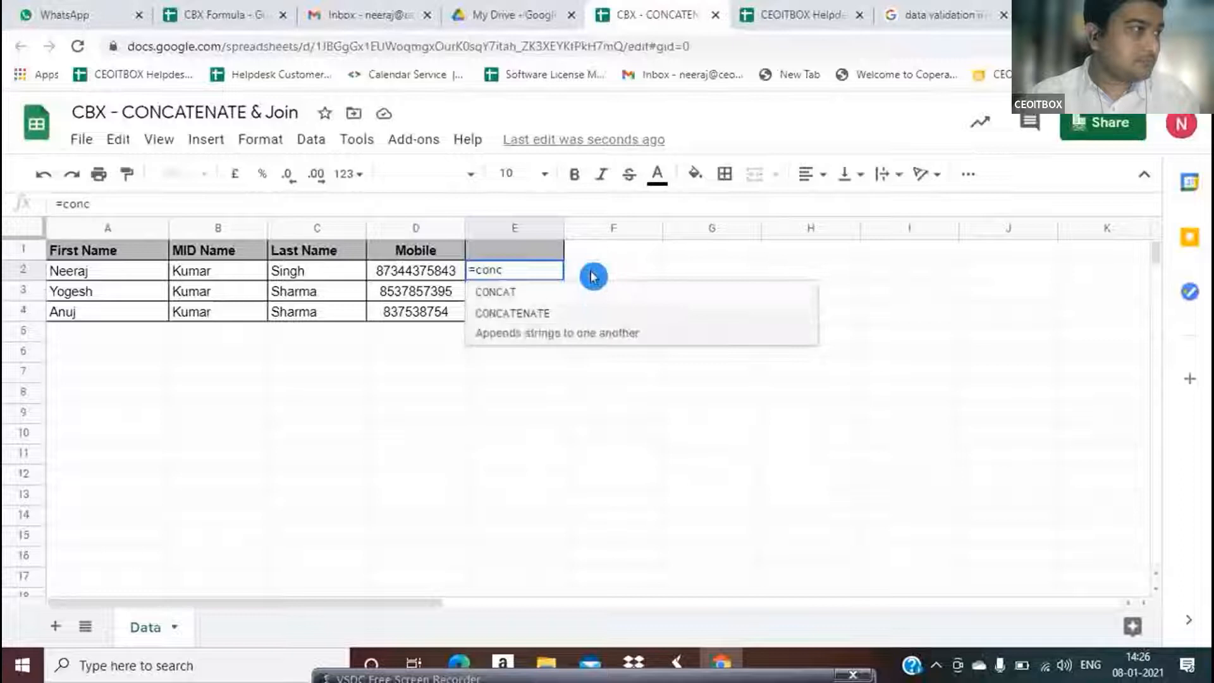
{"action": "key", "text": "Tab"}
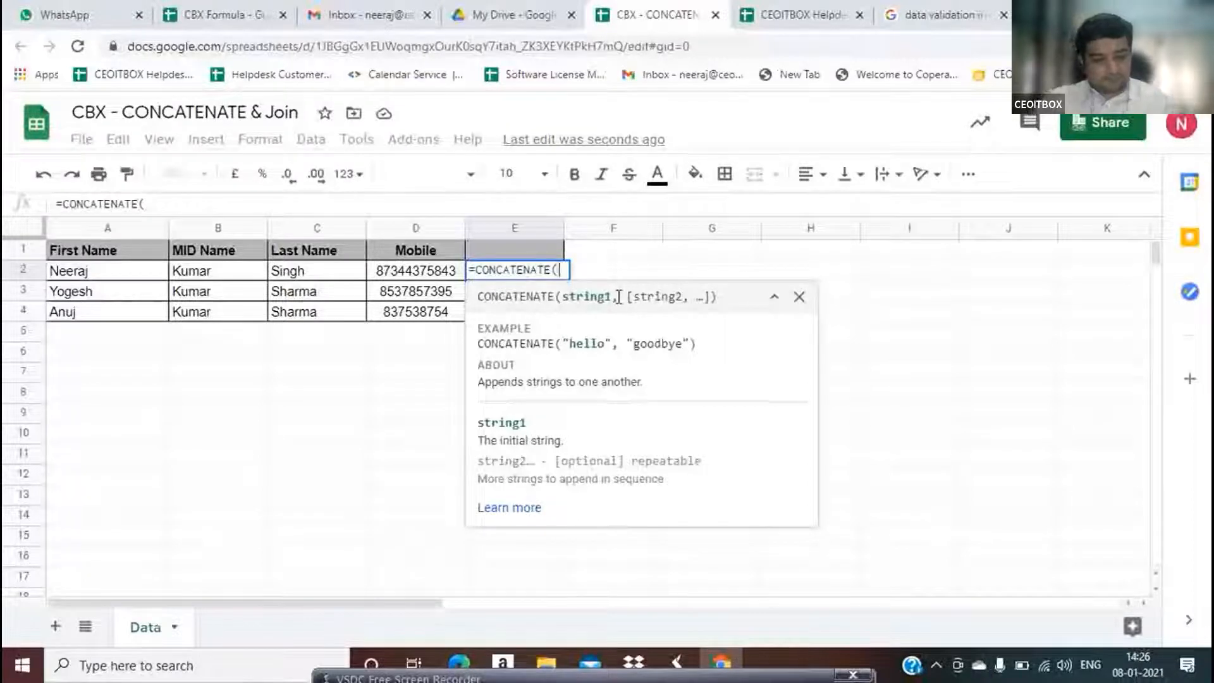
Add A2, B2, C2 and D2 as CONCATENATE arguments without separators
{"action": "key", "text": "Left"}
{"action": "key", "text": "Left"}
{"action": "key", "text": "Left"}
{"action": "key", "text": "Left"}
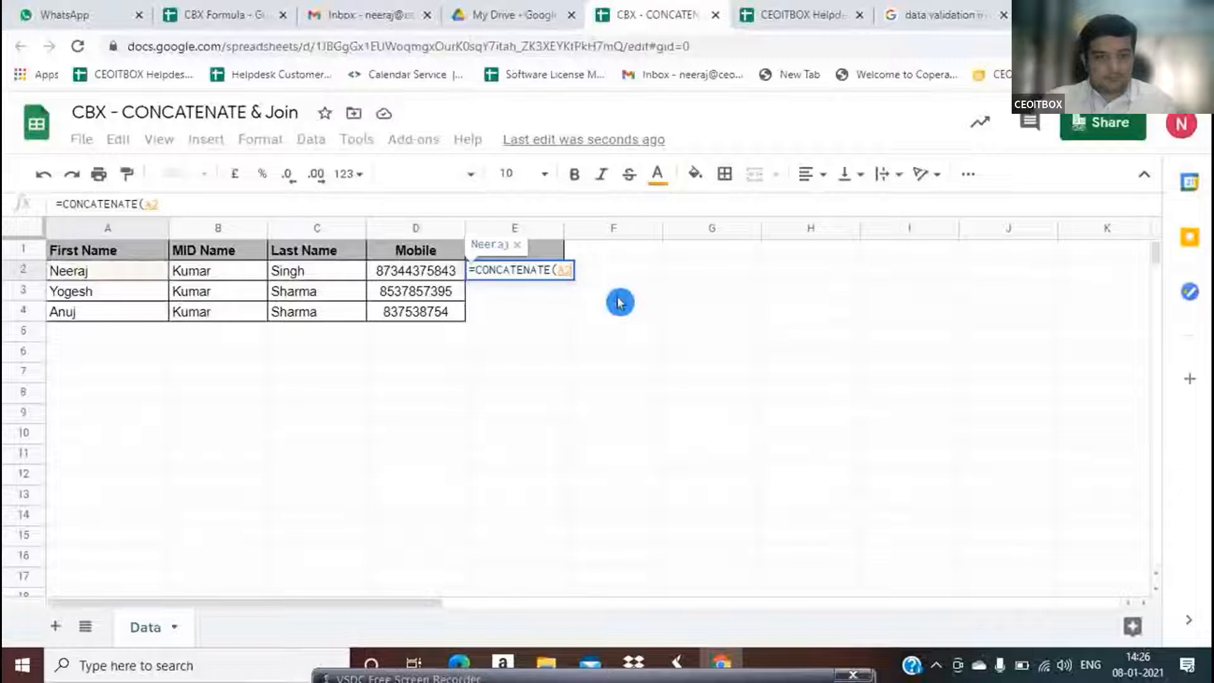
{"action": "type", "text": ","}
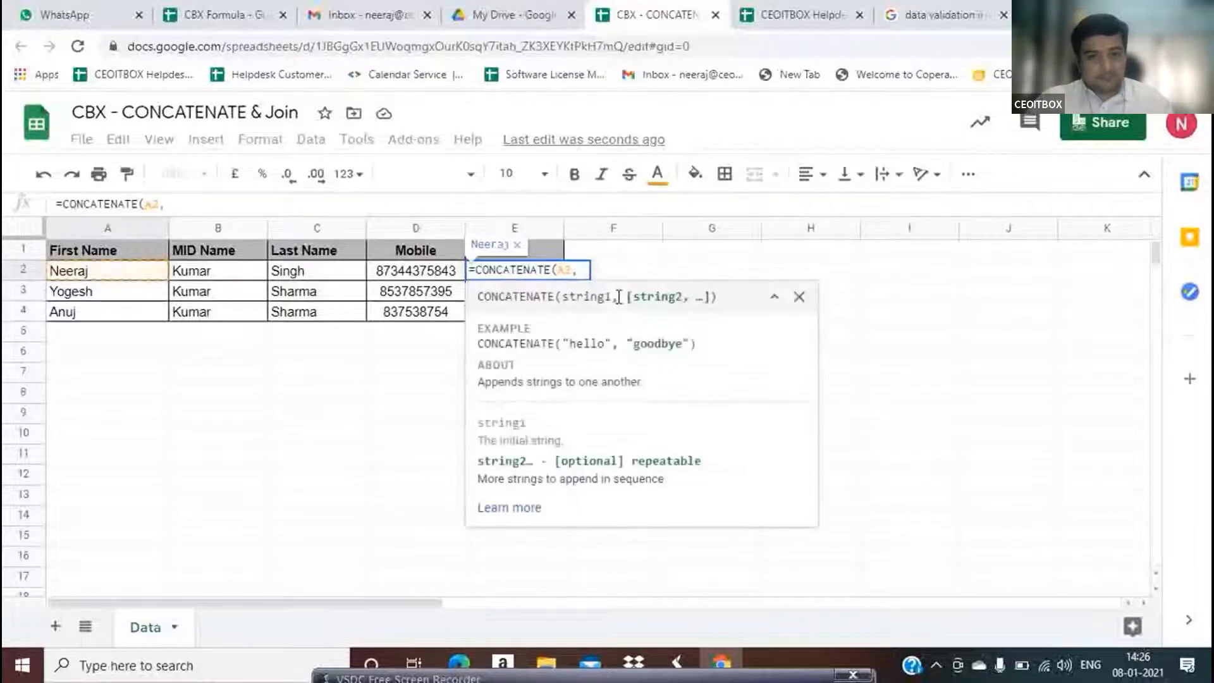
{"action": "key", "text": "Left"}
{"action": "key", "text": "Left"}
{"action": "key", "text": "Left"}
{"action": "type", "text": ","}
{"action": "key", "text": "Left"}
{"action": "key", "text": "Left"}
{"action": "type", "text": ","}
{"action": "key", "text": "Left"}
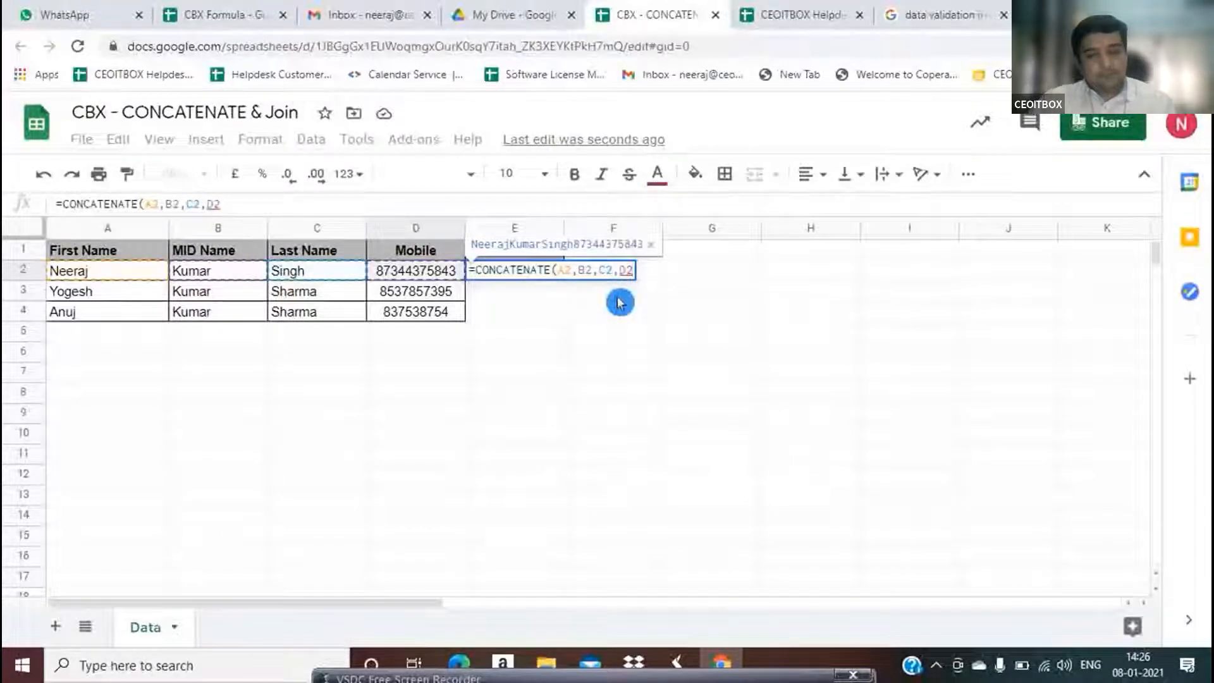
{"action": "type", "text": ","}
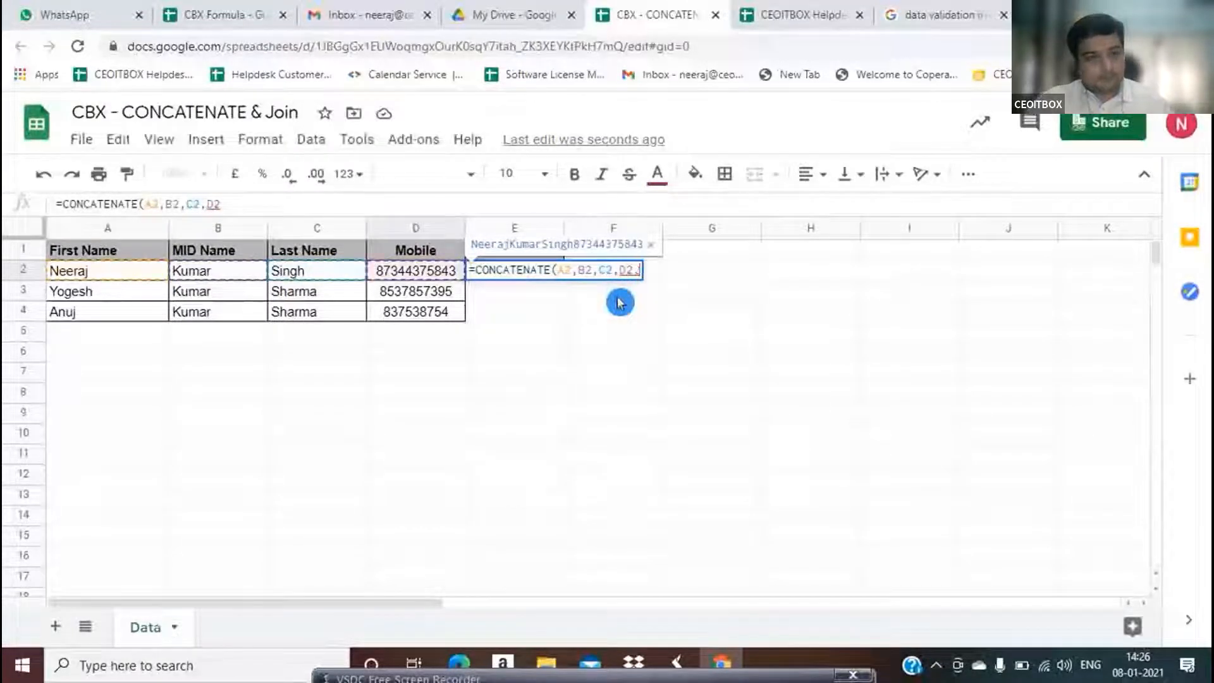
Add row 3's A3 and B3, close the formula, and enter it in E2
{"action": "key", "text": "Left"}
{"action": "key", "text": "Down"}
{"action": "key", "text": "Left"}
{"action": "key", "text": "Left"}
{"action": "key", "text": "Left"}
{"action": "key", "text": "Left"}
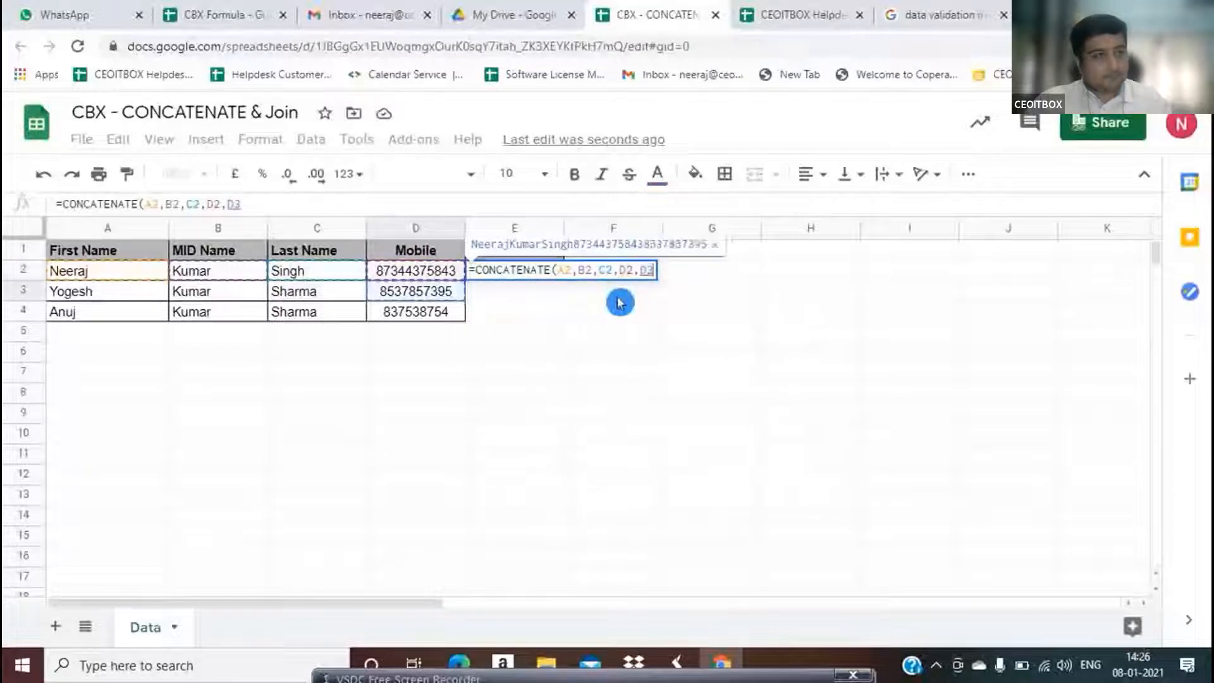
{"action": "type", "text": ","}
{"action": "key", "text": "Left"}
{"action": "key", "text": "Down"}
{"action": "key", "text": "Left"}
{"action": "key", "text": "Left"}
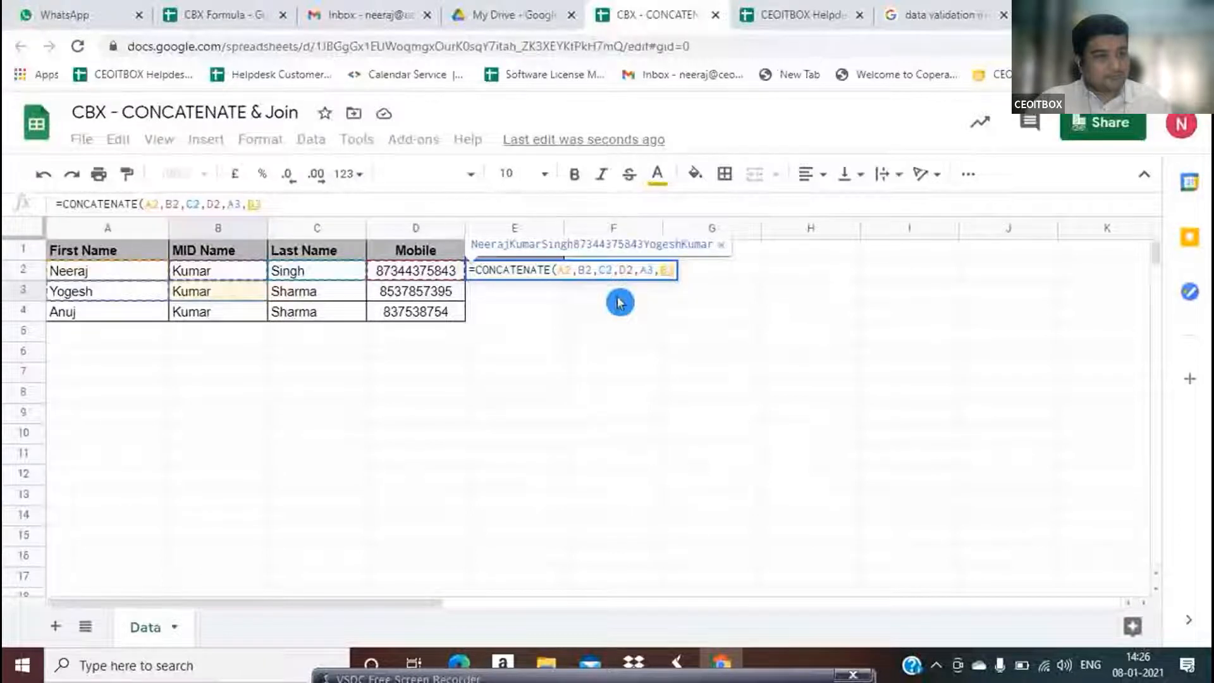
{"action": "type", "text": ")"}
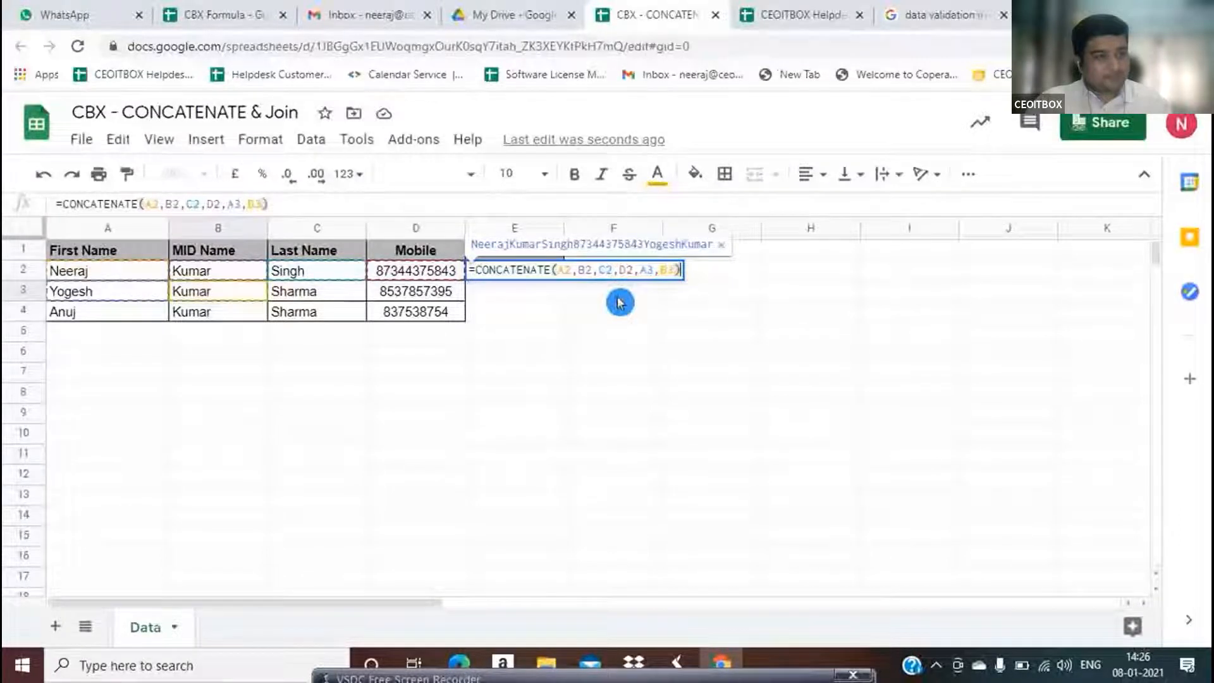
{"action": "key", "text": "Return"}
Inspect E2's joined result, then delete the trial formula
{"action": "key", "text": "Up"}
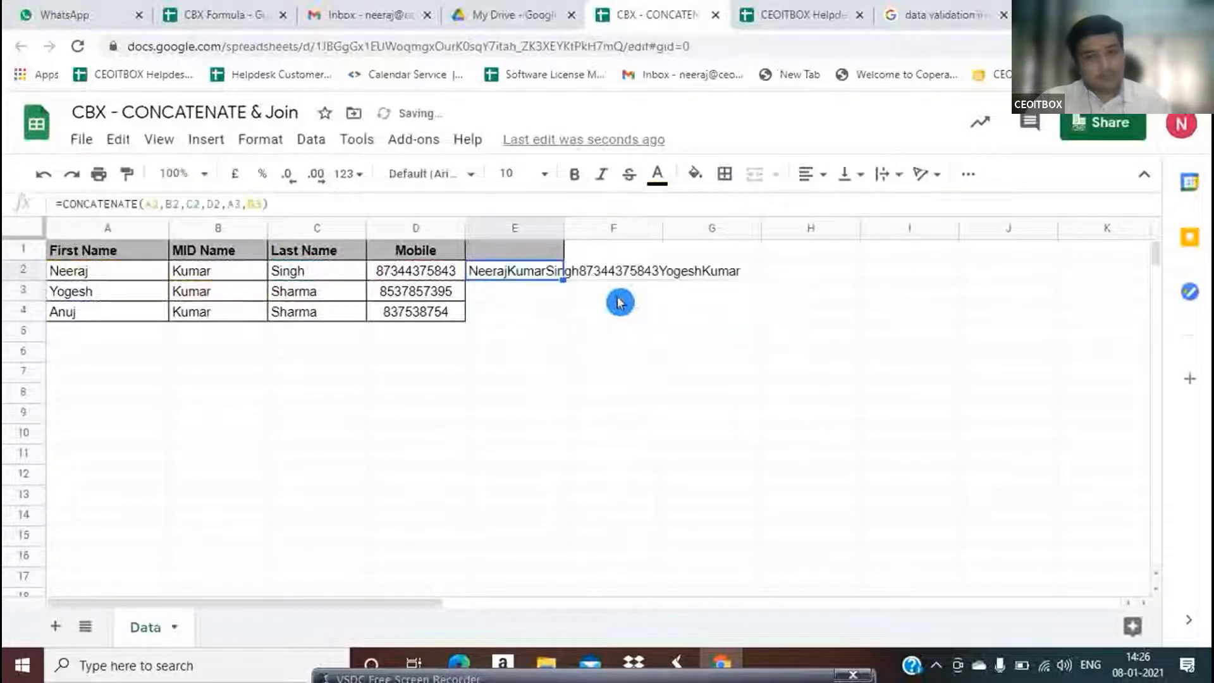
{"action": "key", "text": "Right"}
{"action": "key", "text": "Left"}
{"action": "key", "text": "Left"}
{"action": "key", "text": "Right"}
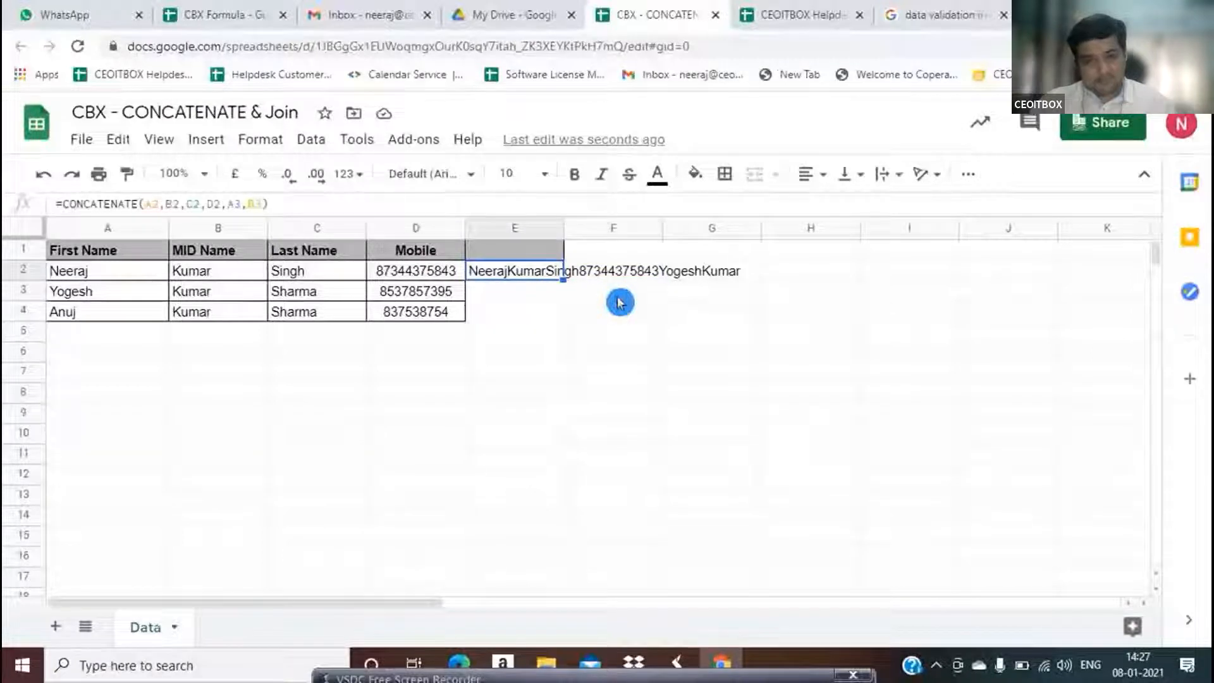
{"action": "key", "text": "Delete"}
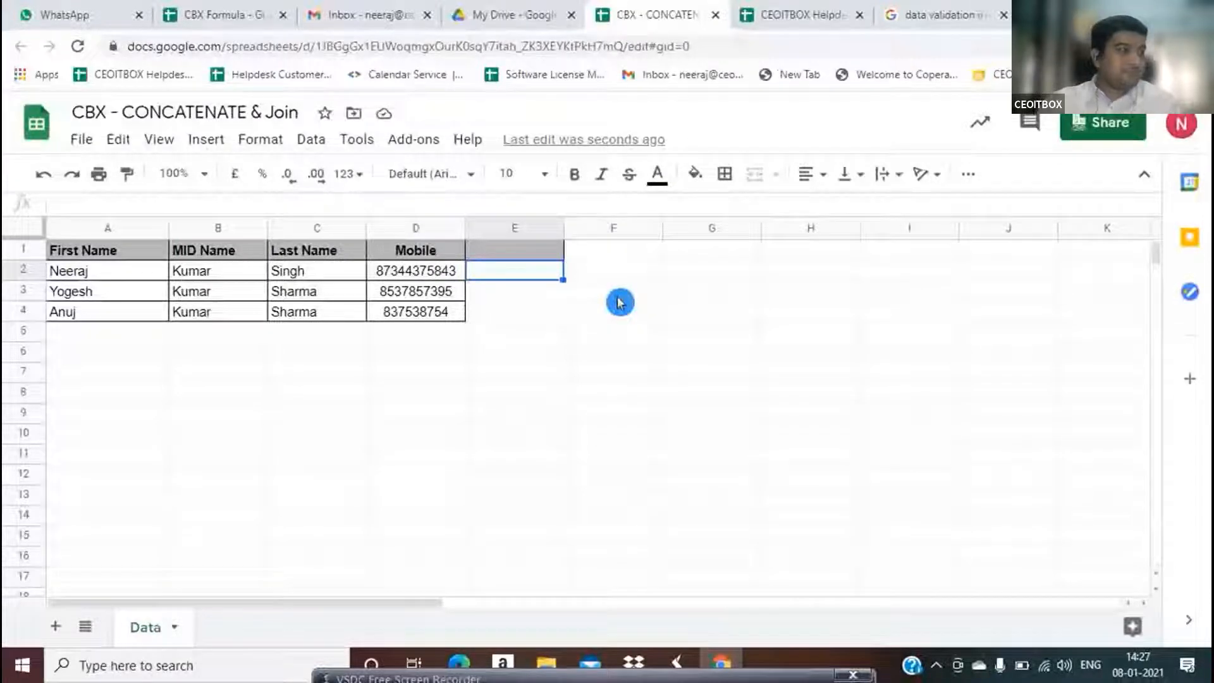
Review the name cells A2:C2, then start =CONCATENATE( in E2
{"action": "key", "text": "Left"}
{"action": "key", "text": "Left"}
{"action": "key", "text": "Left"}
{"action": "key", "text": "Left"}
{"action": "key", "text": "shift+Right"}
{"action": "key", "text": "shift+Right"}
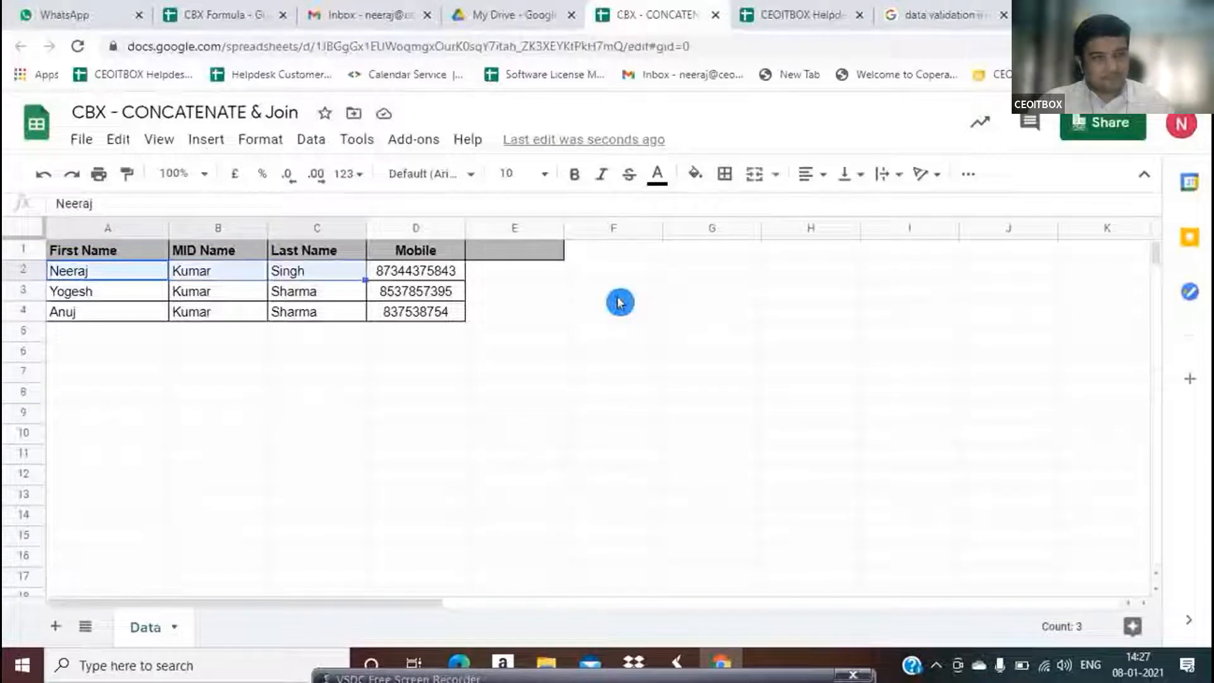
{"action": "key", "text": "Right"}
{"action": "key", "text": "Right"}
{"action": "key", "text": "Right"}
{"action": "key", "text": "Right"}
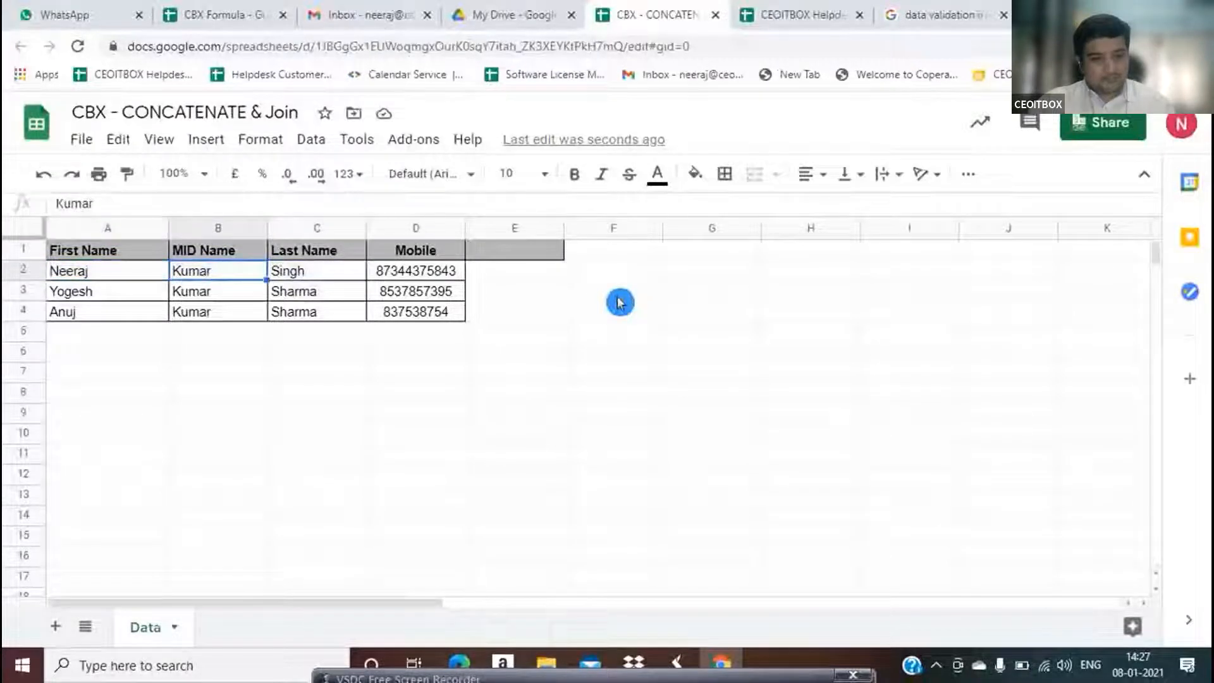
{"action": "type", "text": "="}
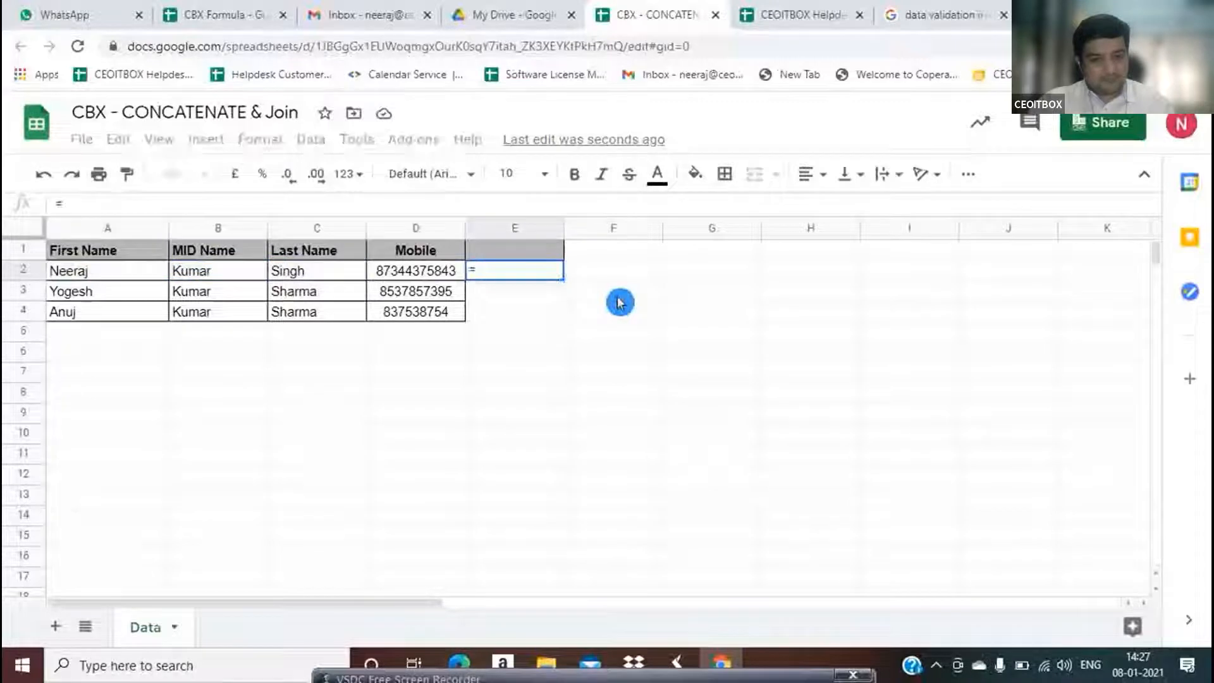
{"action": "type", "text": "co"}
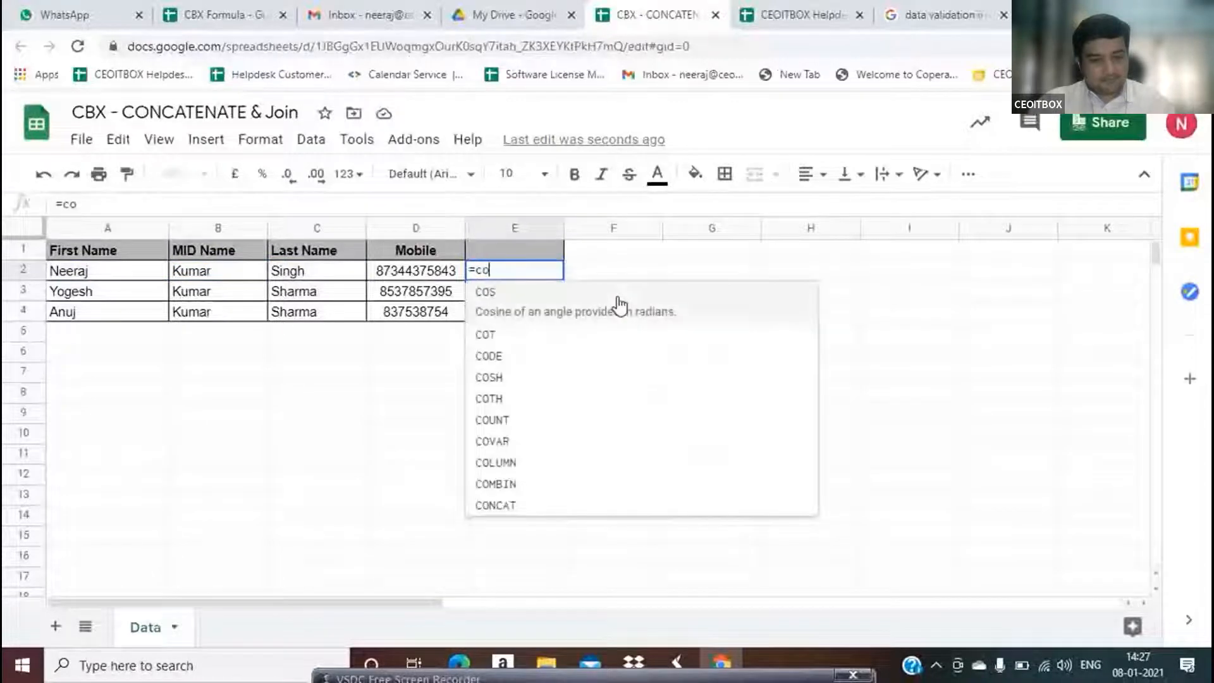
{"action": "type", "text": "n"}
{"action": "key", "text": "Down"}
{"action": "key", "text": "Down"}
{"action": "key", "text": "Down"}
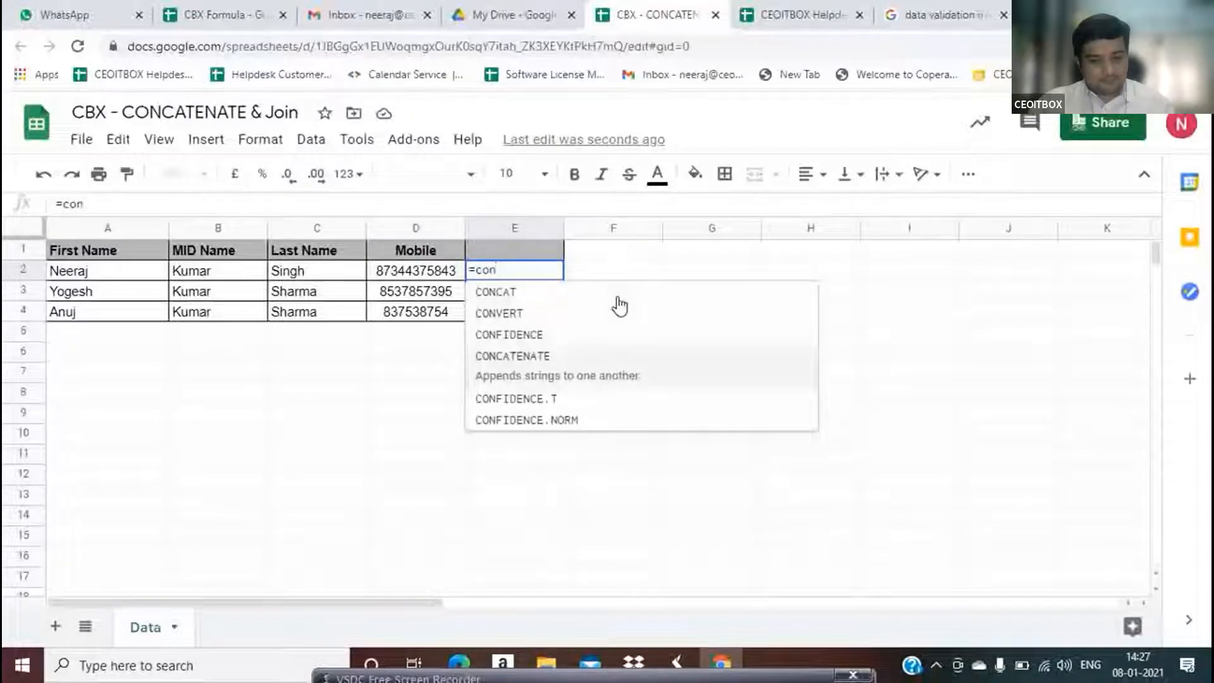
{"action": "type", "text": "c"}
{"action": "left_click", "coordinate": [620, 307]}
{"action": "key", "text": "BackSpace"}
{"action": "key", "text": "Down"}
{"action": "key", "text": "Down"}
{"action": "key", "text": "Down"}
{"action": "key", "text": "Tab"}
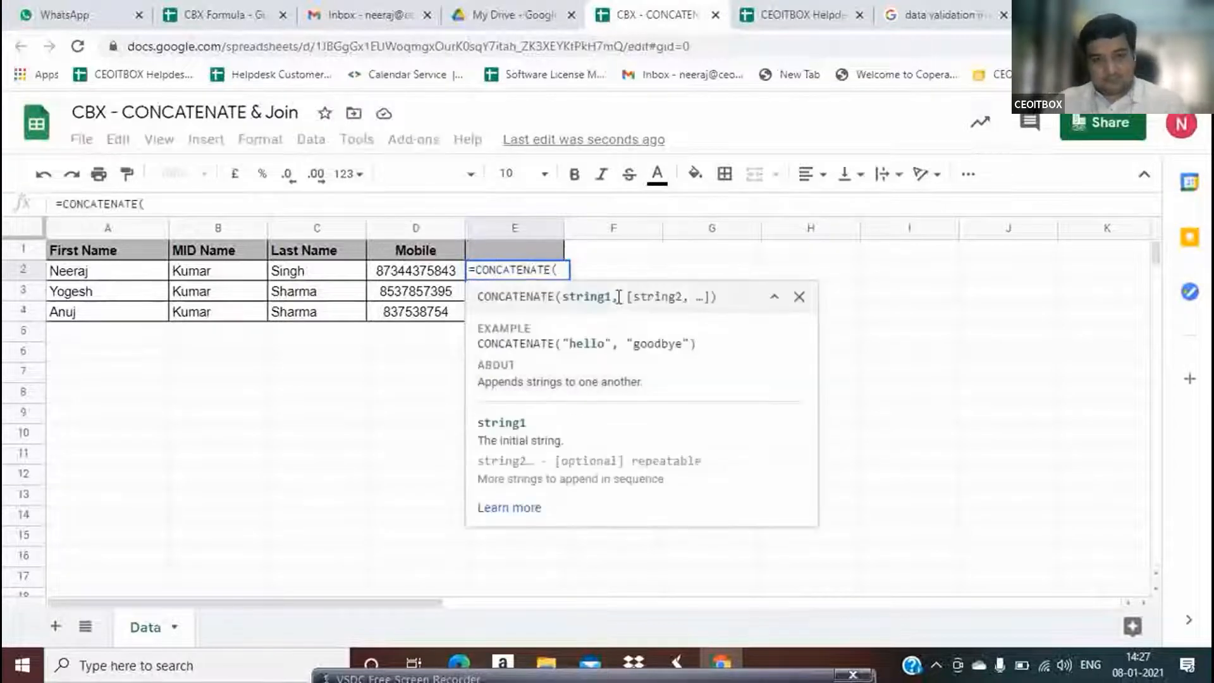
Complete =CONCATENATE(A2," ",B2," ",C2) in E2 and enter it
{"action": "key", "text": "Left"}
{"action": "key", "text": "Left"}
{"action": "key", "text": "Left"}
{"action": "key", "text": "Left"}
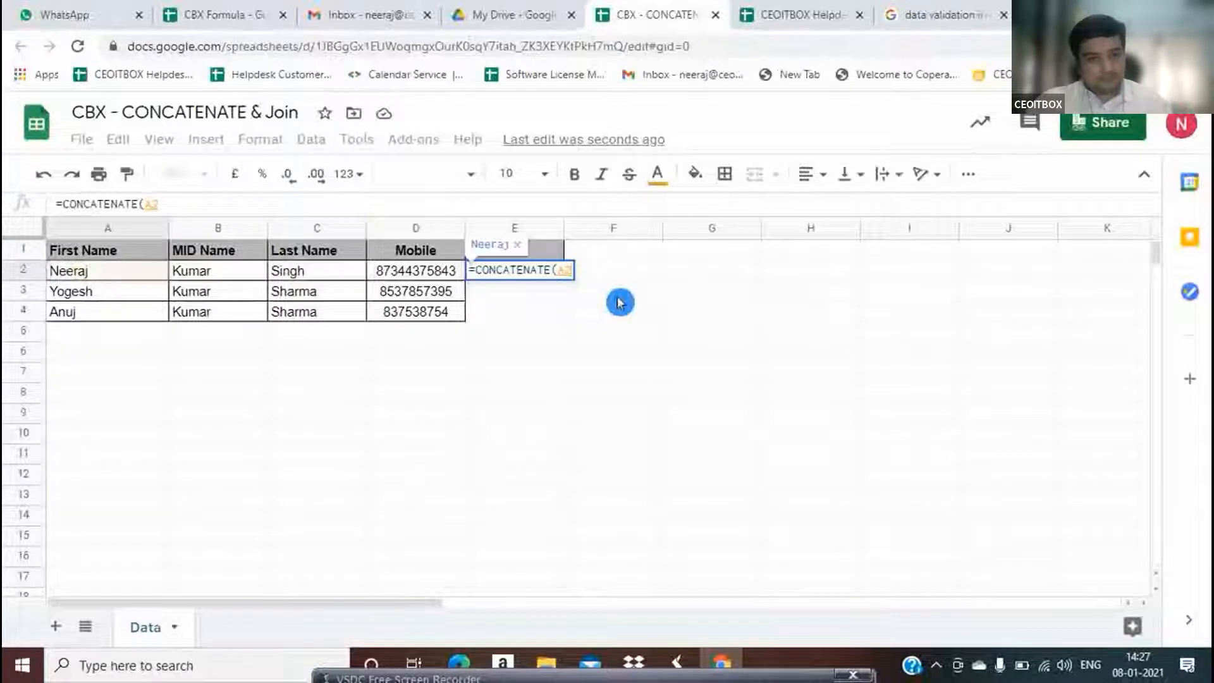
{"action": "type", "text": ","}
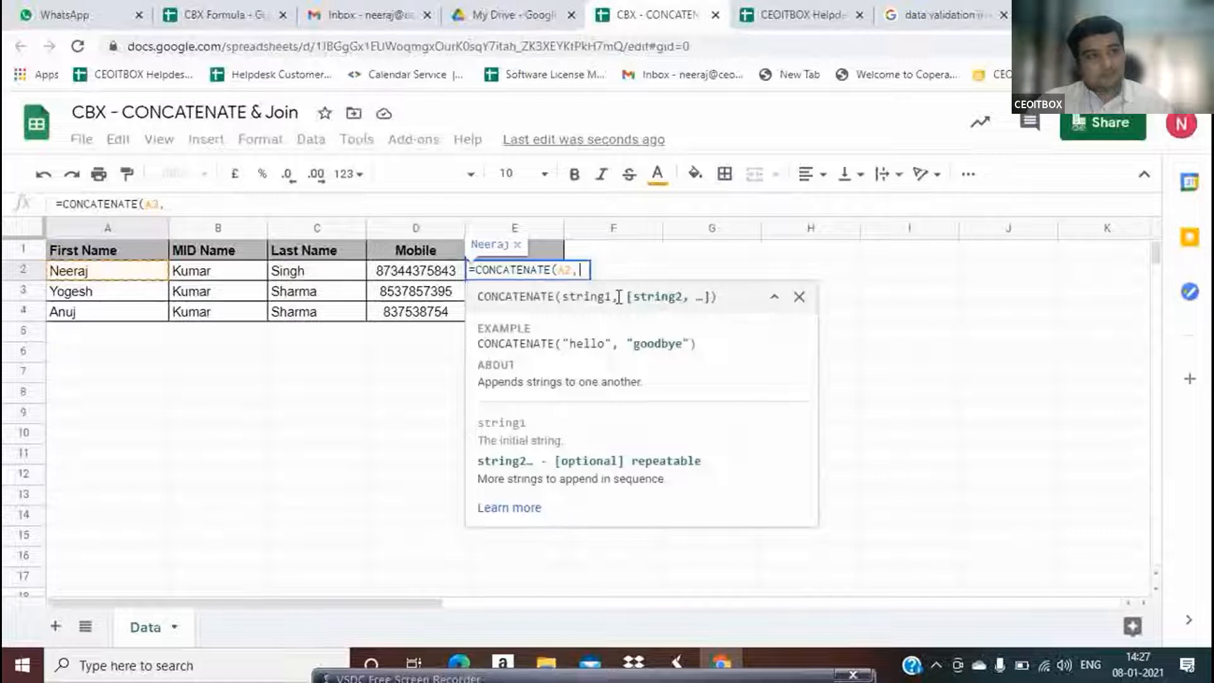
{"action": "type", "text": "\""}
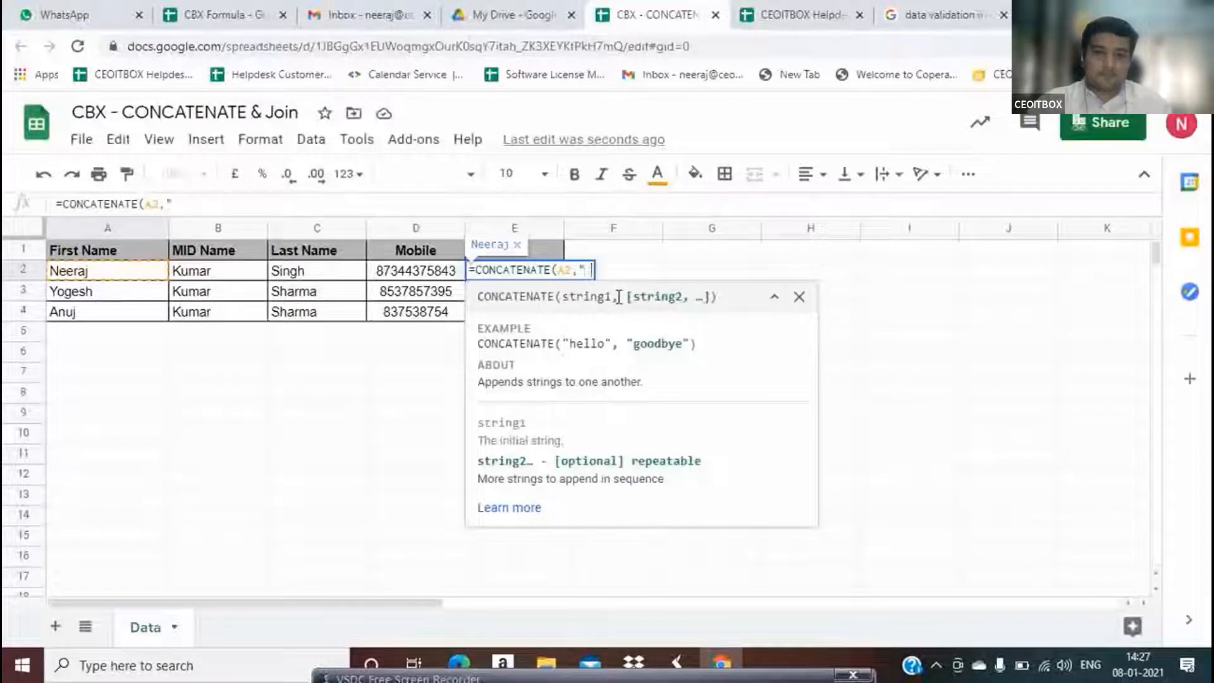
{"action": "type", "text": " \""}
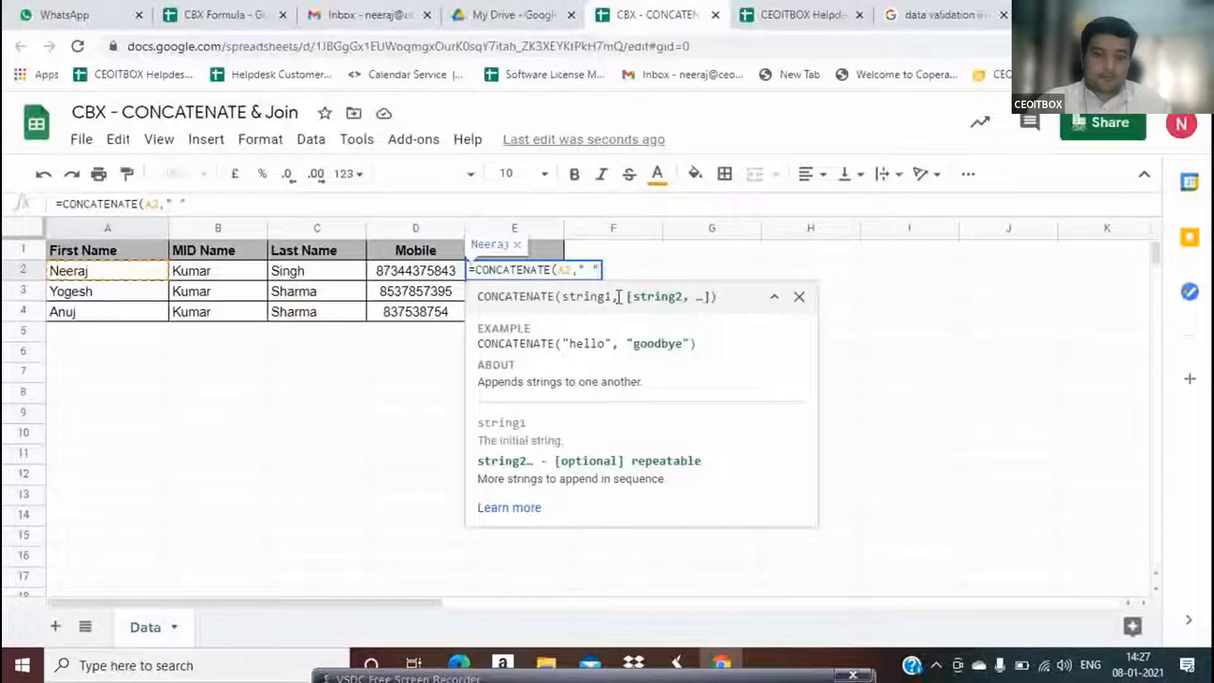
{"action": "type", "text": ","}
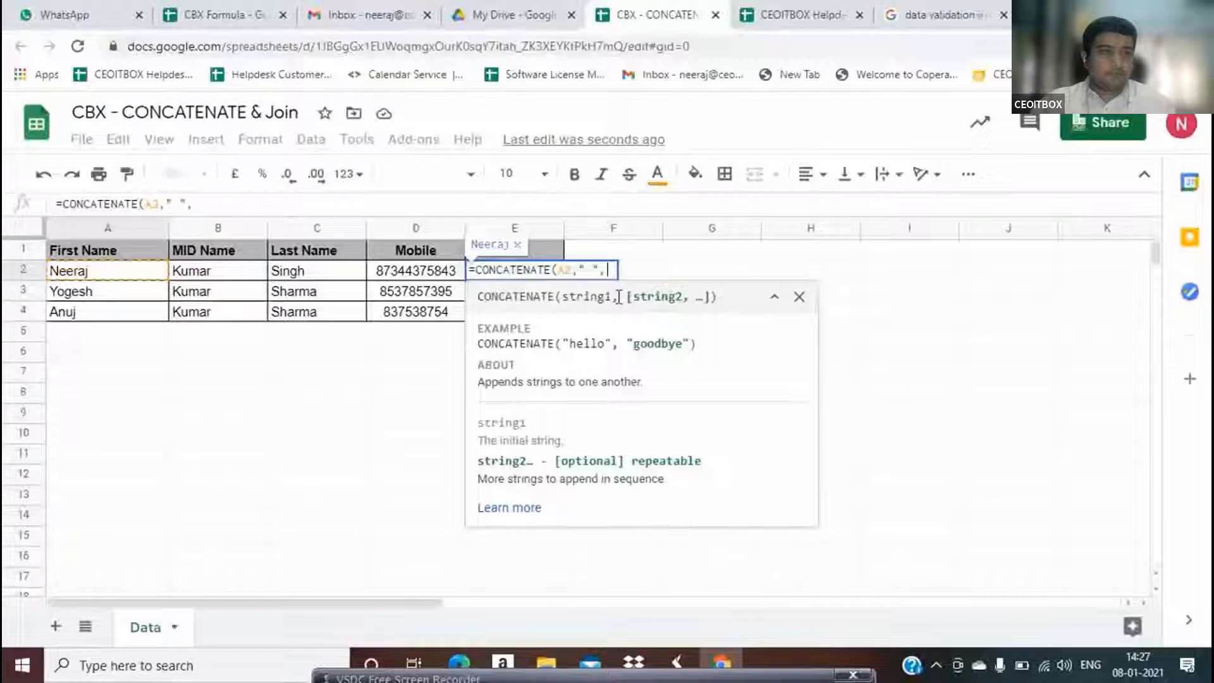
{"action": "key", "text": "Left"}
{"action": "key", "text": "Left"}
{"action": "key", "text": "Left"}
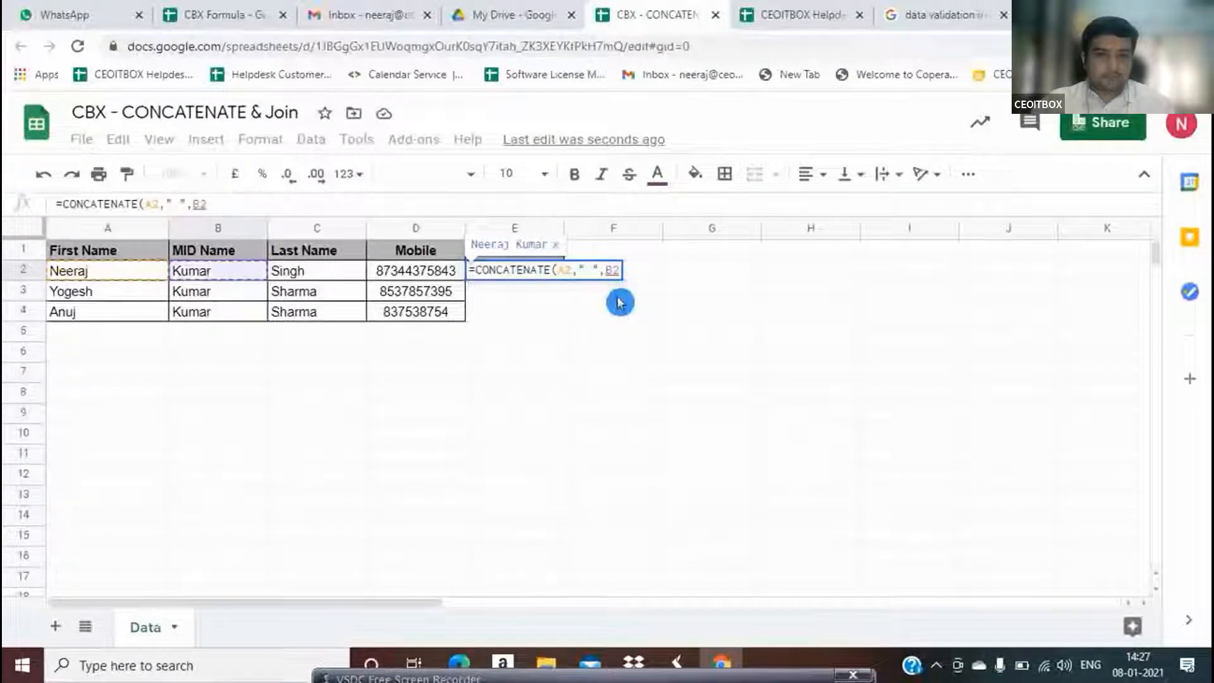
{"action": "type", "text": ","}
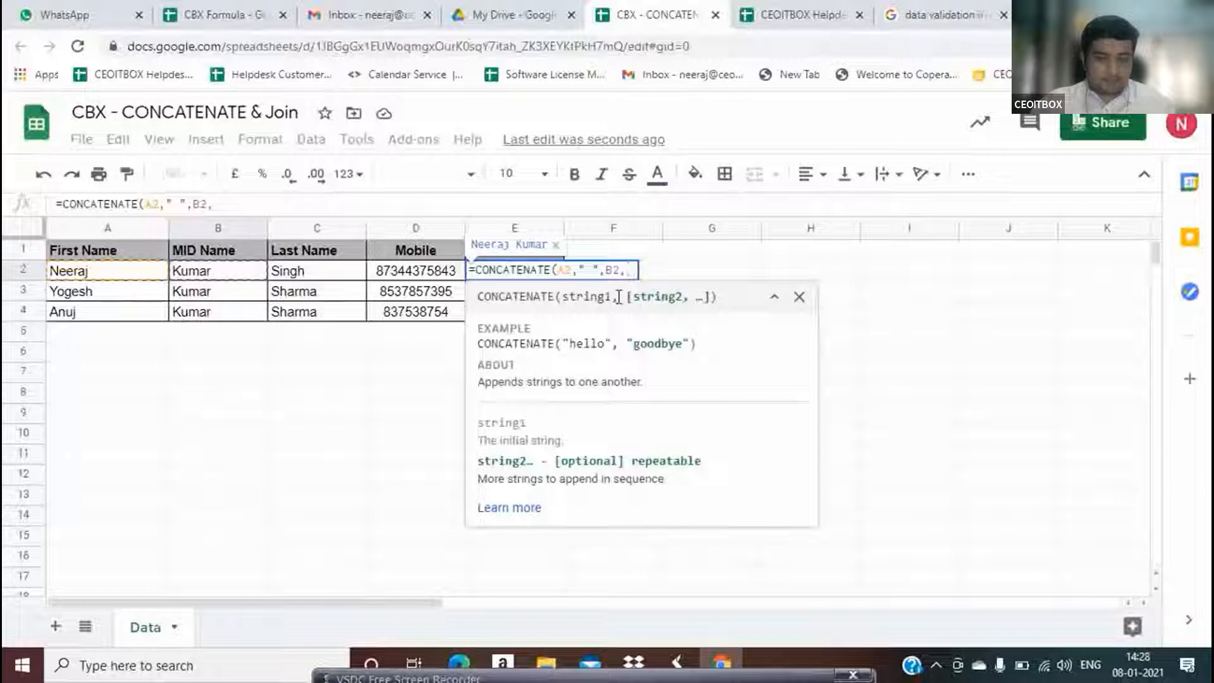
{"action": "type", "text": "\" \""}
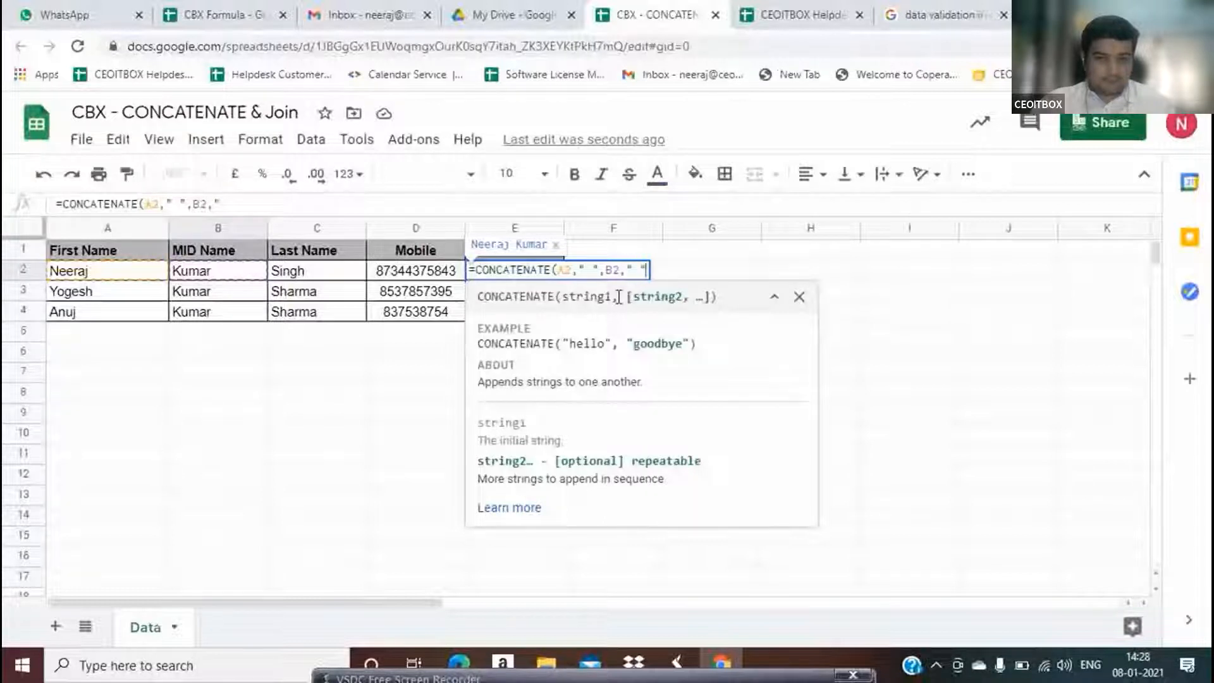
{"action": "type", "text": ","}
{"action": "left_click", "coordinate": [620, 302]}
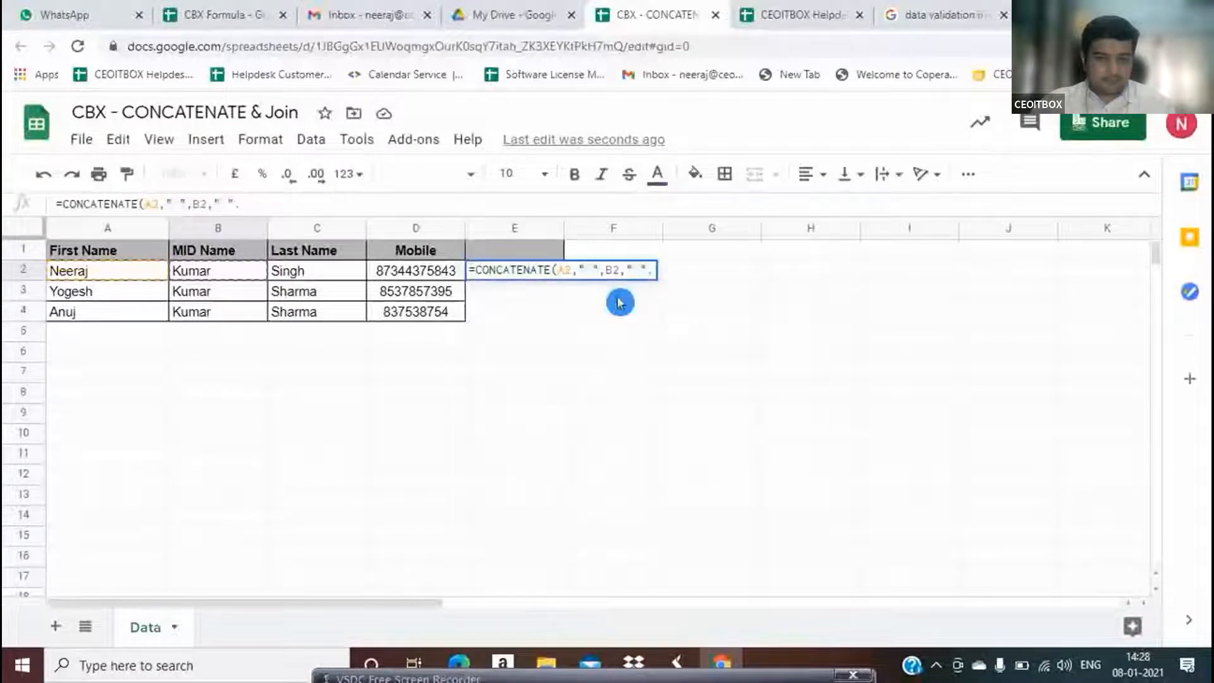
{"action": "key", "text": "Left"}
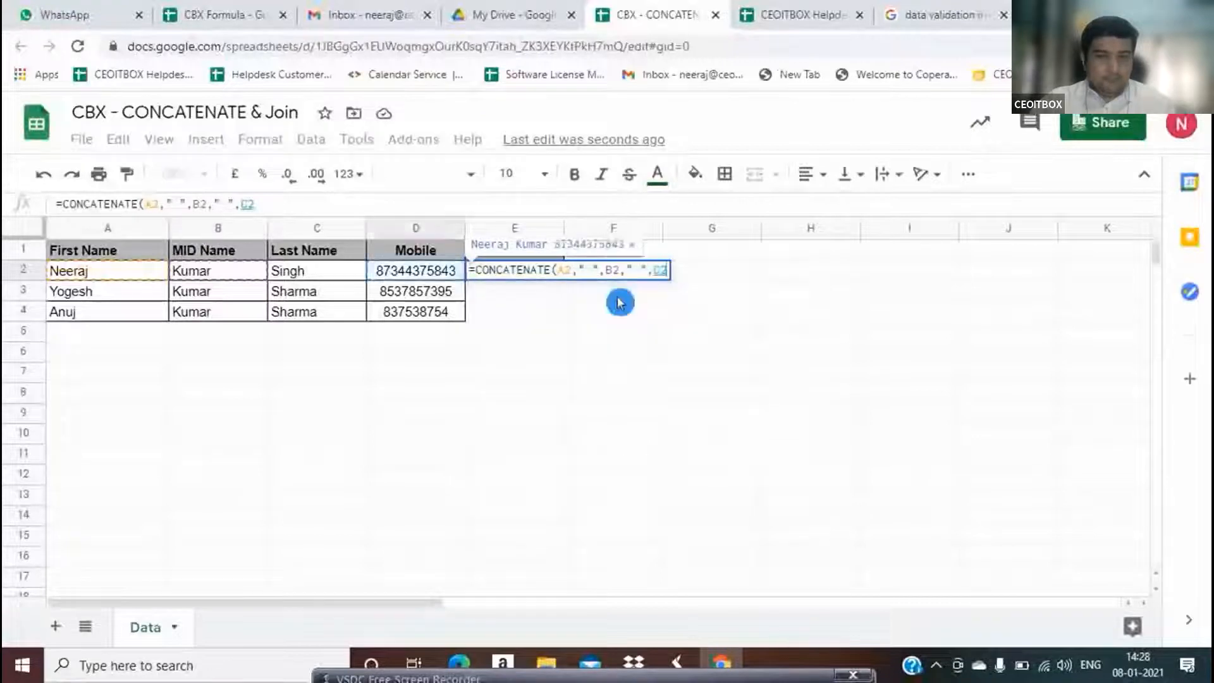
{"action": "key", "text": "Left"}
{"action": "key", "text": "Return"}
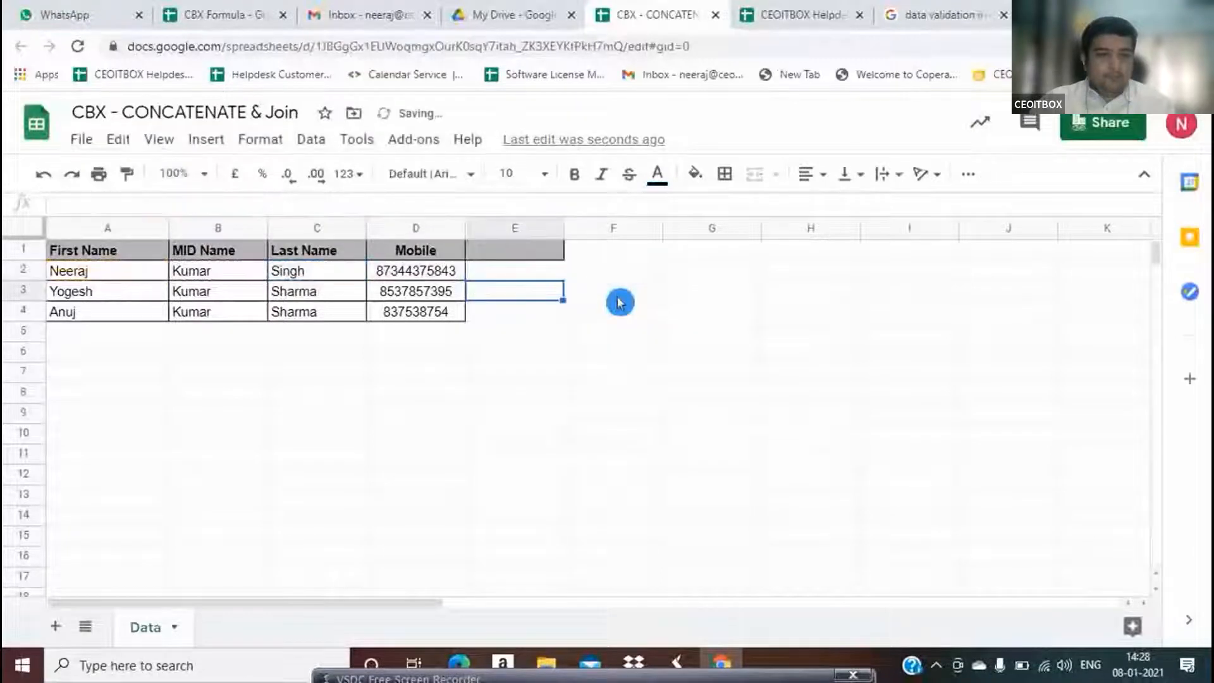
{"action": "key", "text": "Up"}
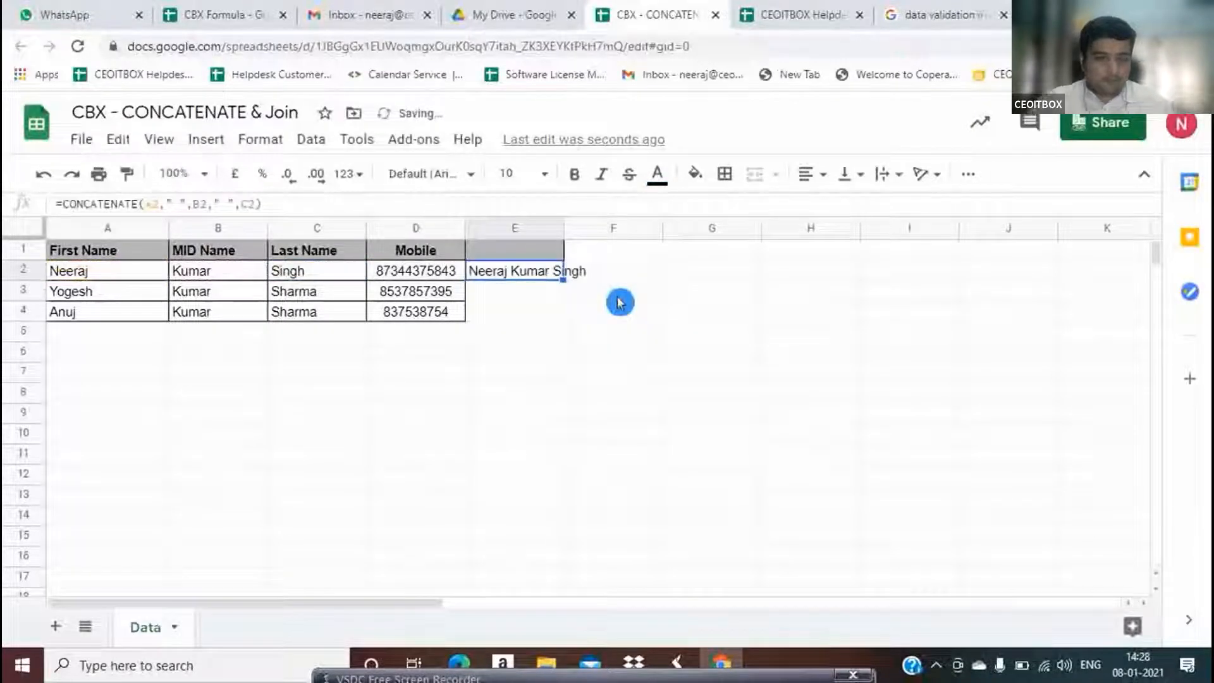
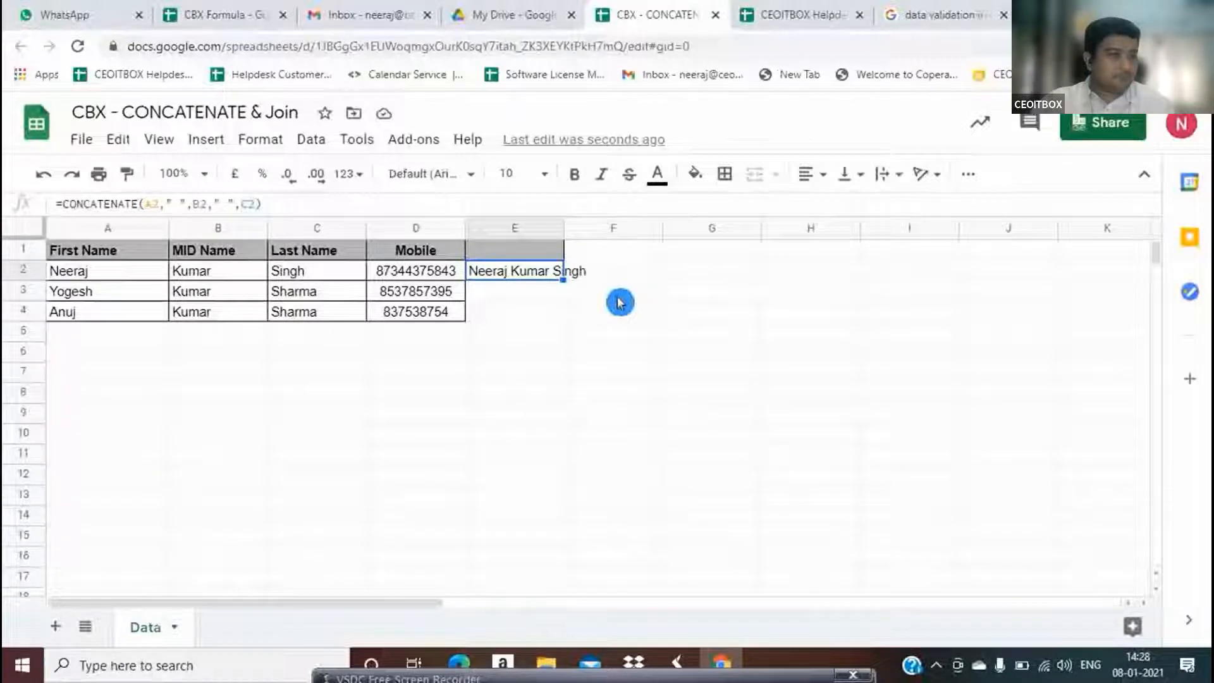
Fill E2's CONCATENATE formula down to E3:E4 with Ctrl+D and check the joined names
{"action": "key", "text": "shift+Down"}
{"action": "key", "text": "shift+Down"}
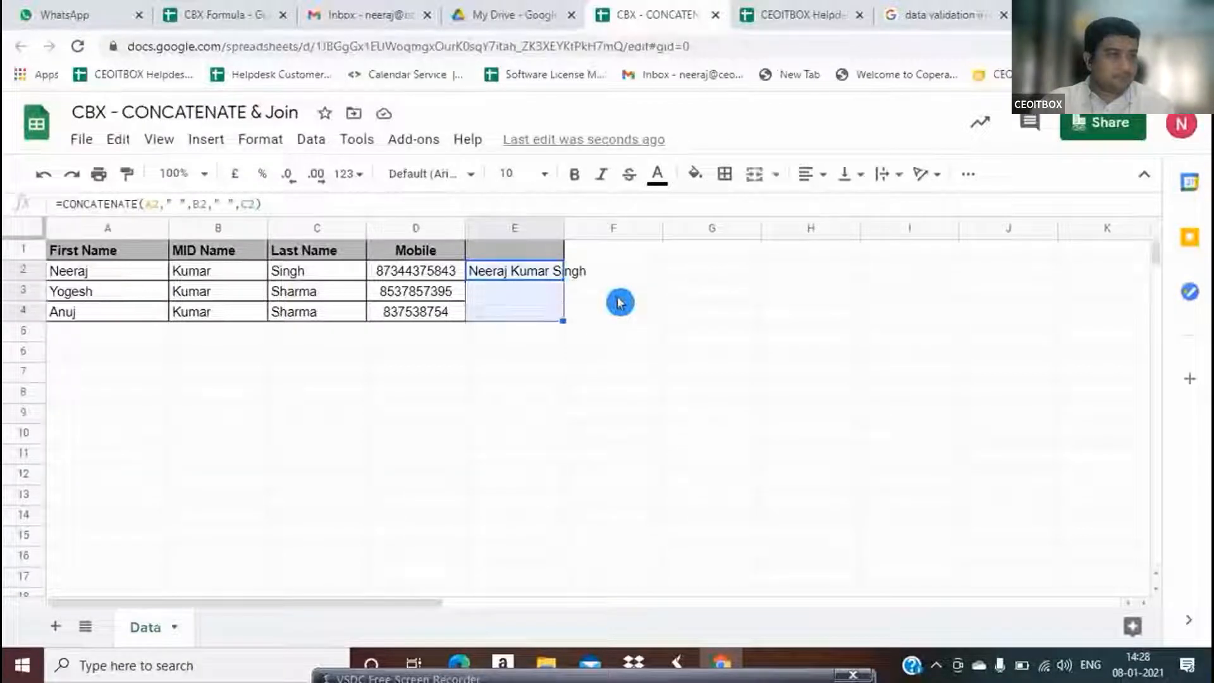
{"action": "key", "text": "ctrl+d"}
{"action": "key", "text": "Down"}
{"action": "key", "text": "Down"}
{"action": "key", "text": "Up"}
{"action": "key", "text": "Up"}
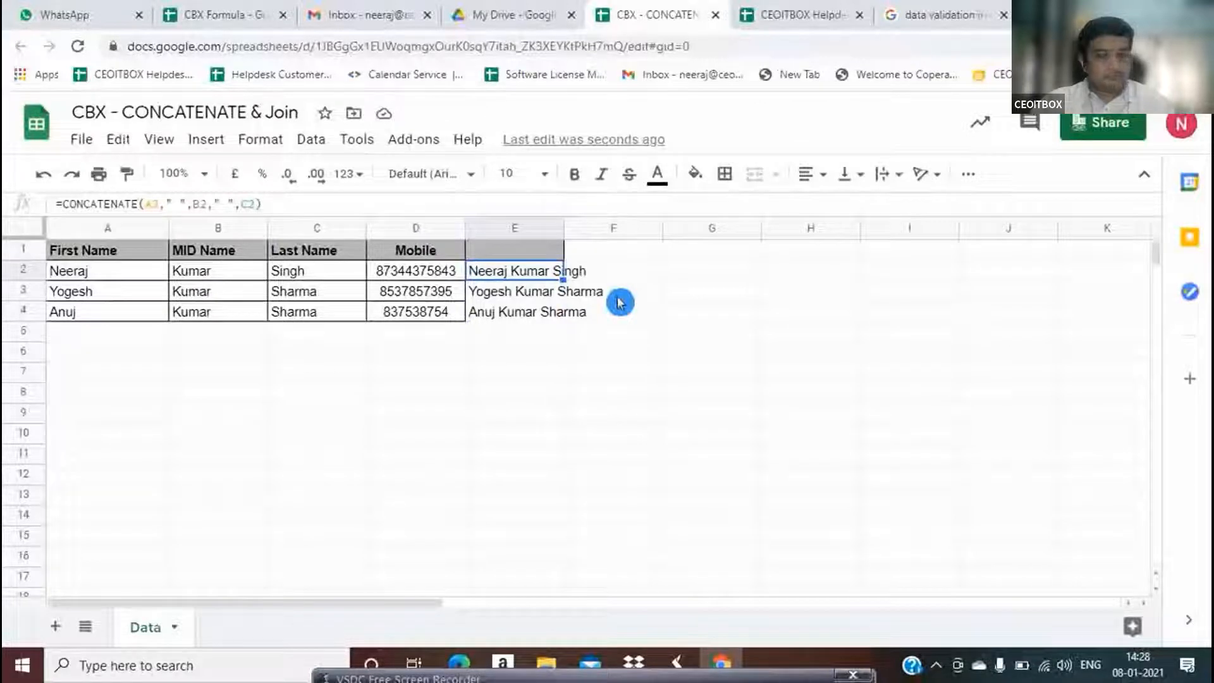
{"action": "key", "text": "Up"}
Head column E 'Con' and column F '&', centring the & header
{"action": "type", "text": "COn"}
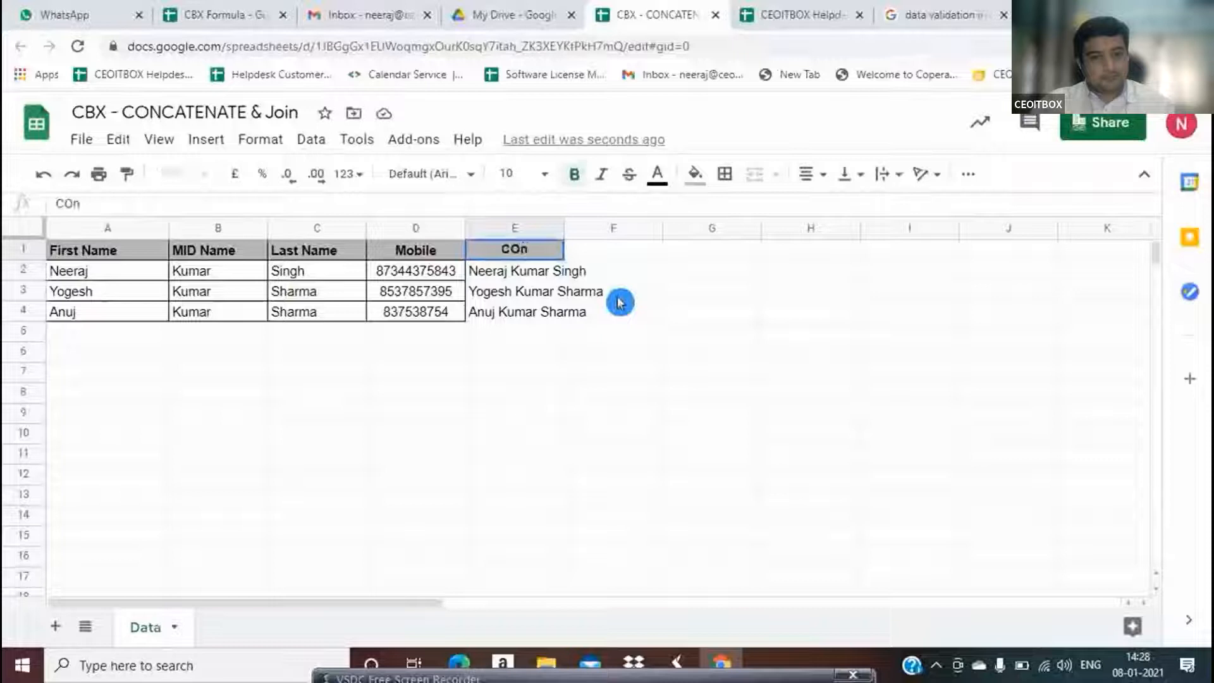
{"action": "key", "text": "BackSpace"}
{"action": "key", "text": "BackSpace"}
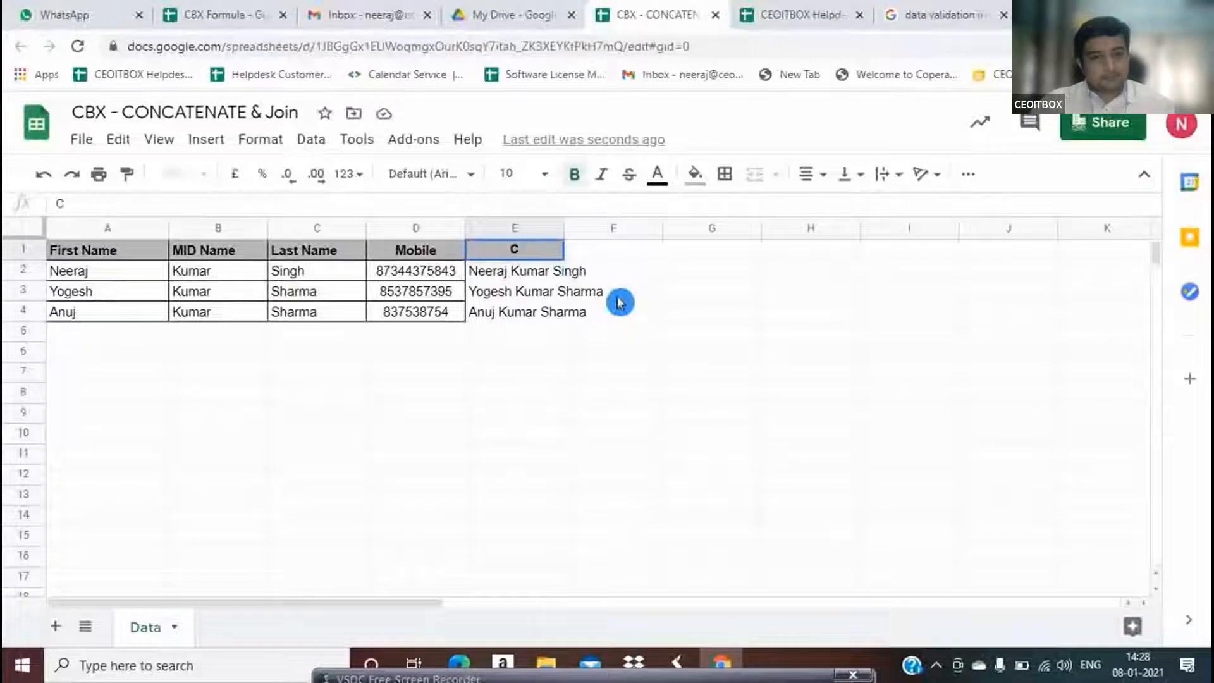
{"action": "type", "text": "on"}
{"action": "key", "text": "Tab"}
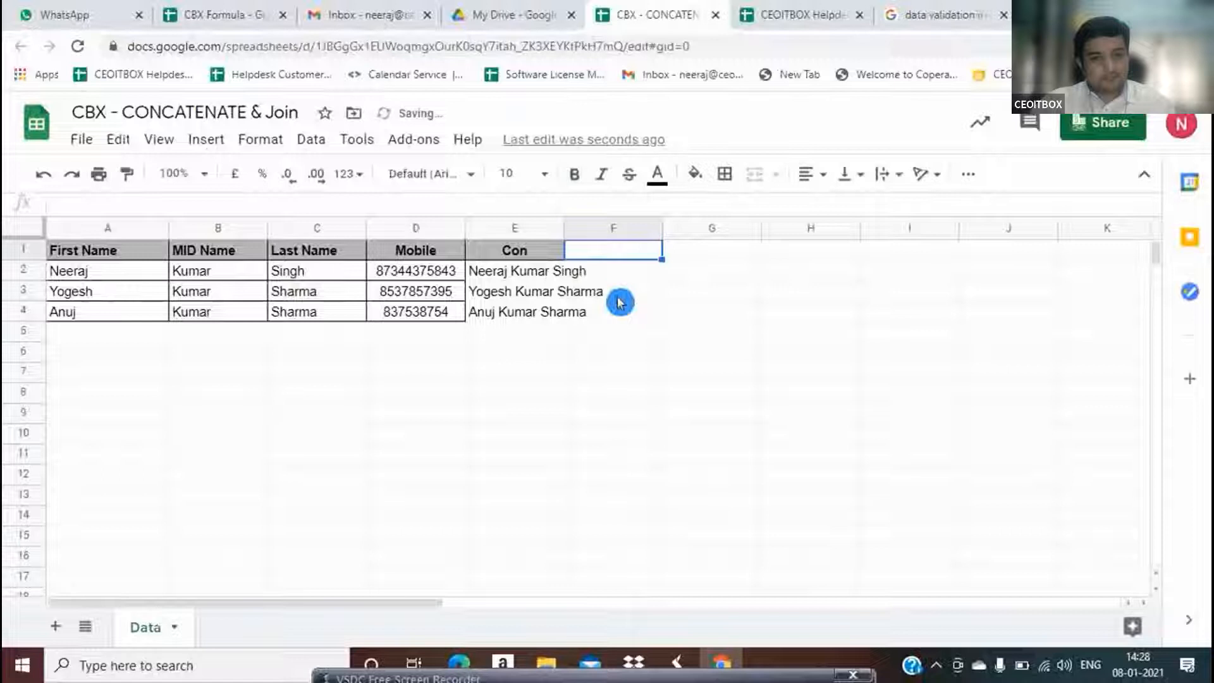
{"action": "type", "text": "&"}
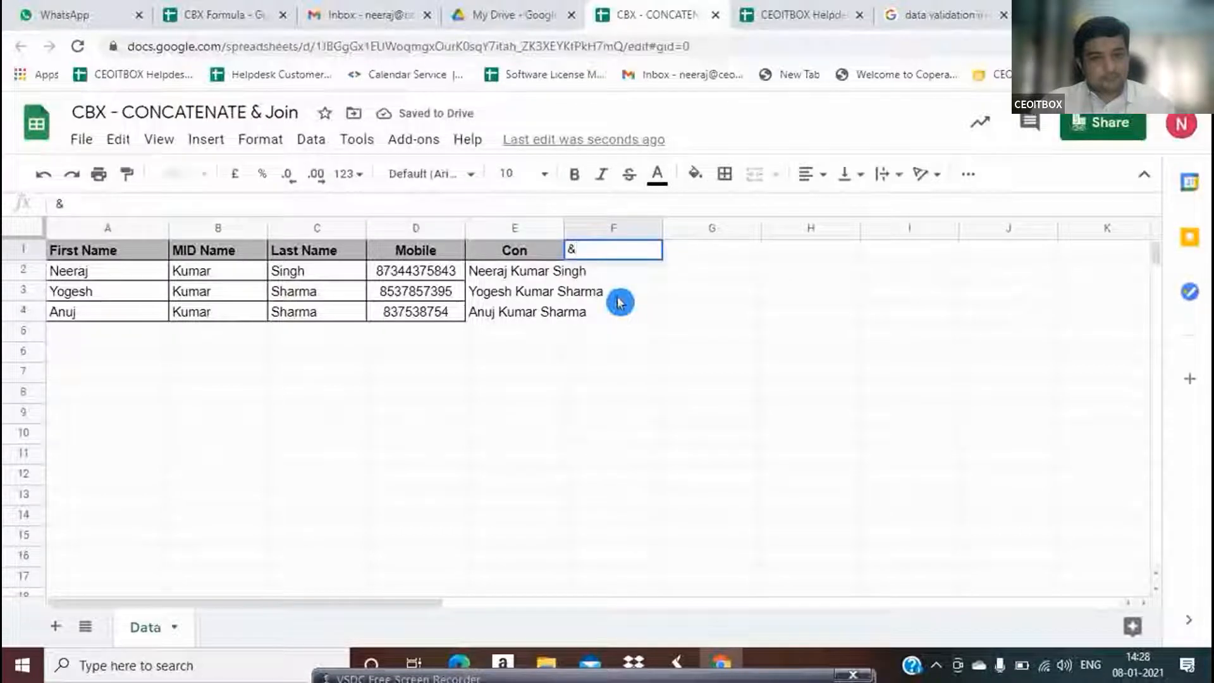
{"action": "key", "text": "Return"}
{"action": "key", "text": "Up"}
{"action": "key", "text": "Right"}
{"action": "key", "text": "ctrl+shift+e"}
Try the formula =A2&B2 in F2
{"action": "key", "text": "Down"}
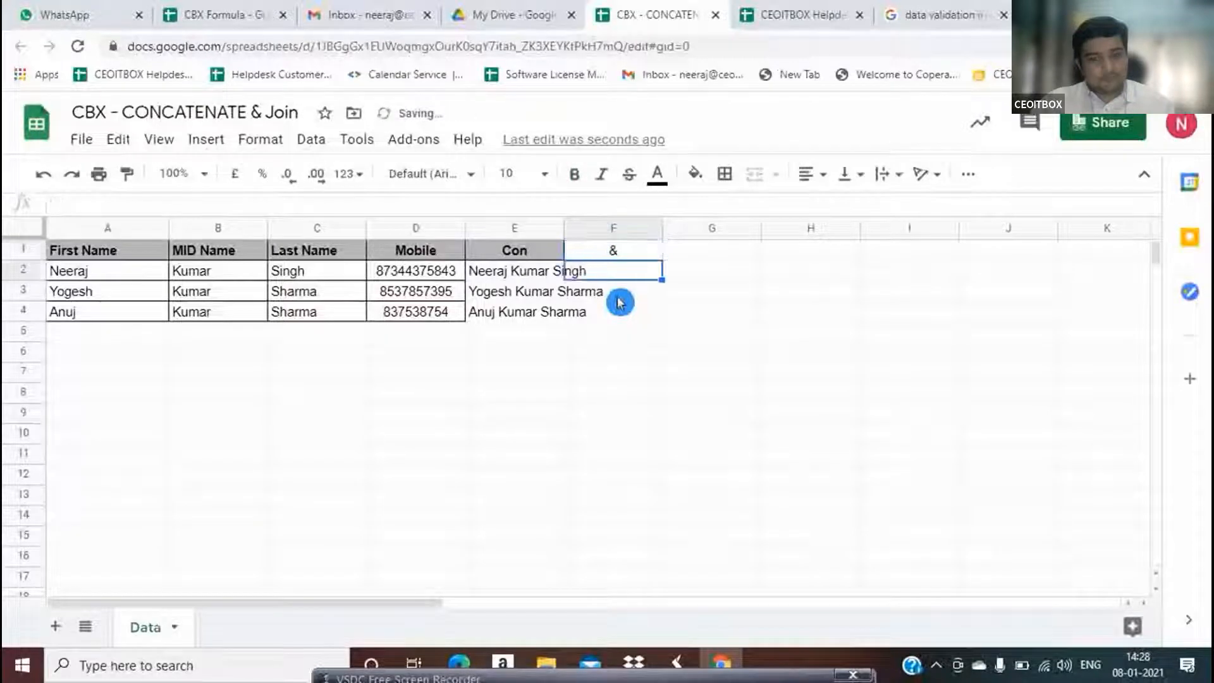
{"action": "type", "text": "="}
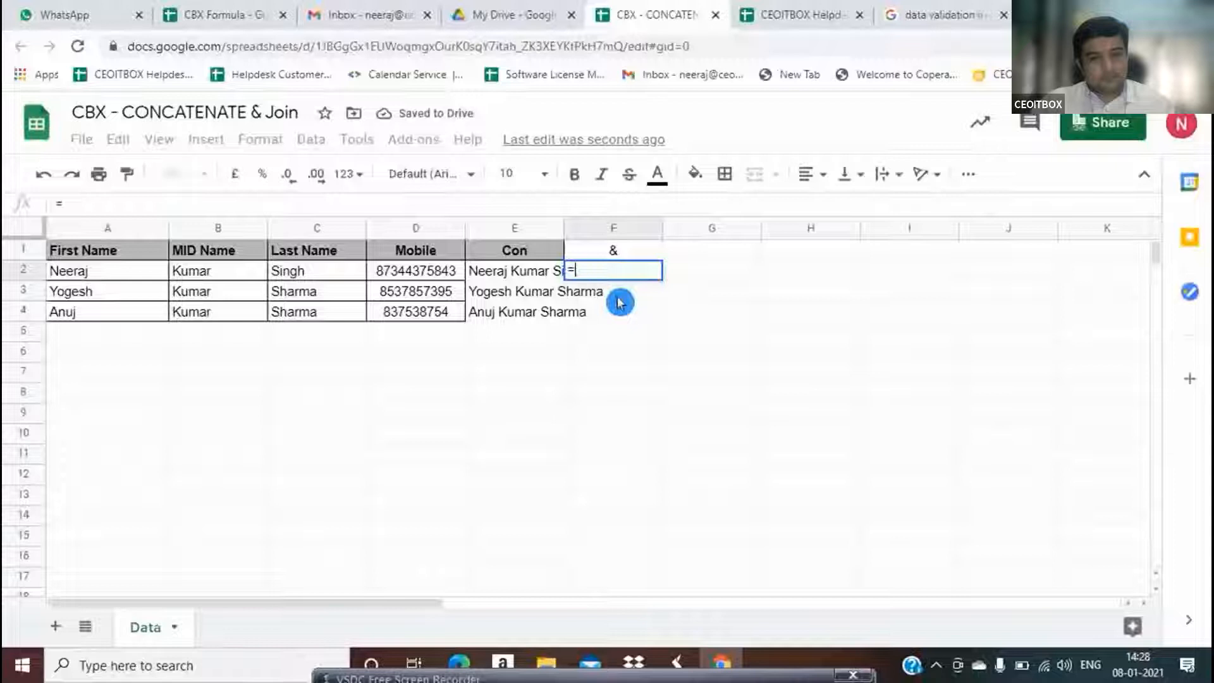
{"action": "key", "text": "Left"}
{"action": "key", "text": "Left"}
{"action": "key", "text": "Left"}
{"action": "key", "text": "Left"}
{"action": "key", "text": "Left"}
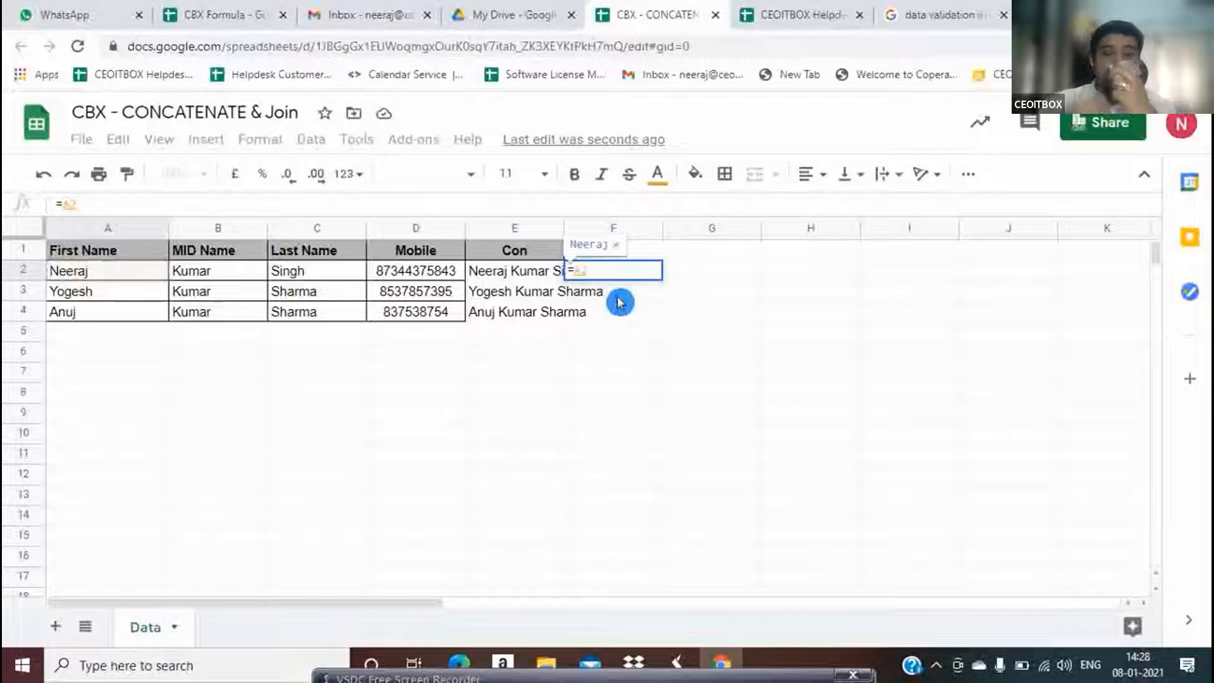
{"action": "type", "text": "&"}
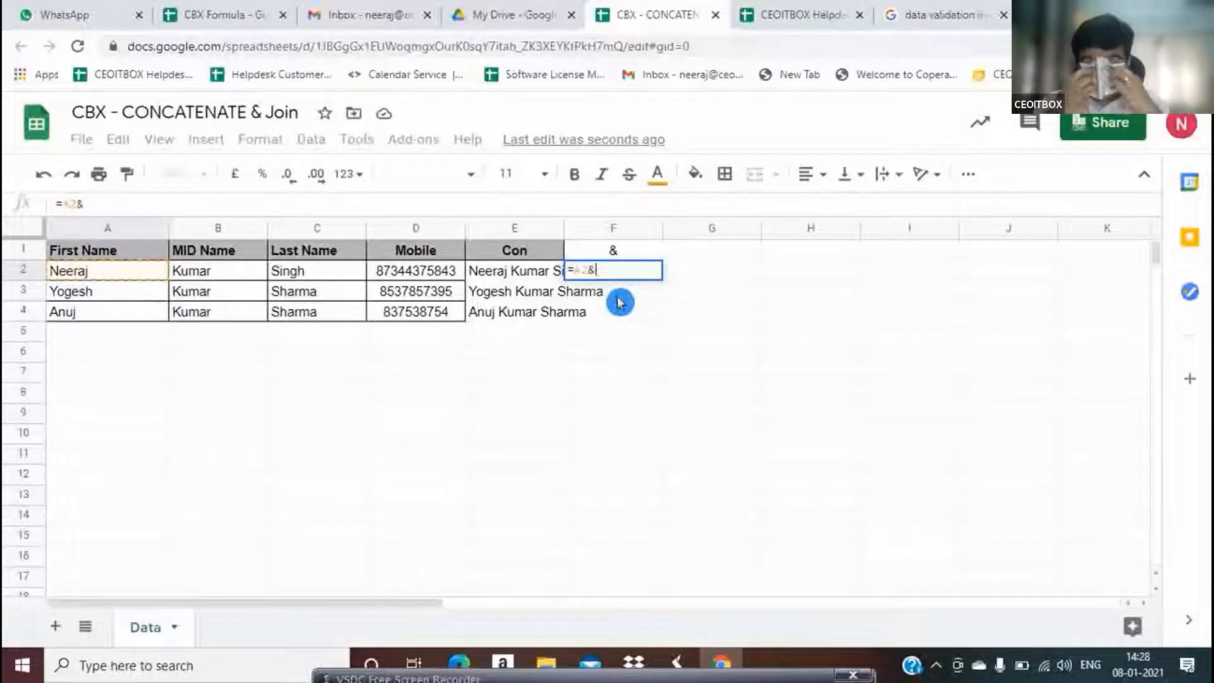
{"action": "key", "text": "Left"}
{"action": "key", "text": "Left"}
{"action": "key", "text": "Left"}
{"action": "key", "text": "Left"}
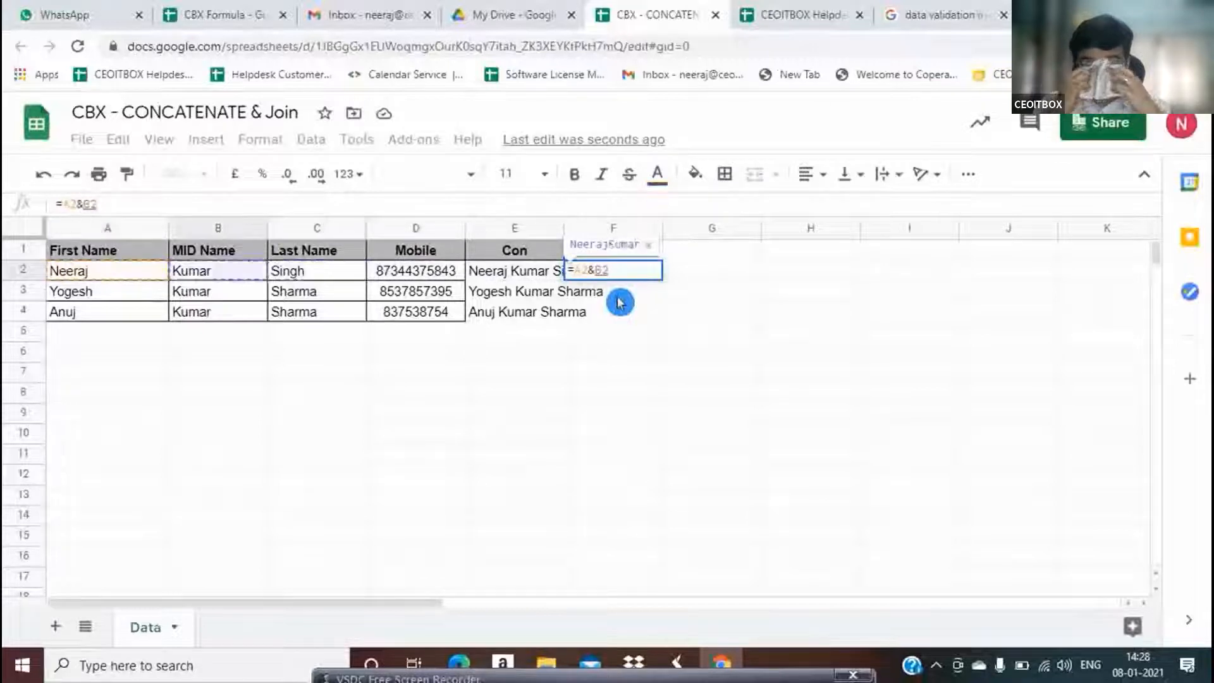
{"action": "key", "text": "Return"}
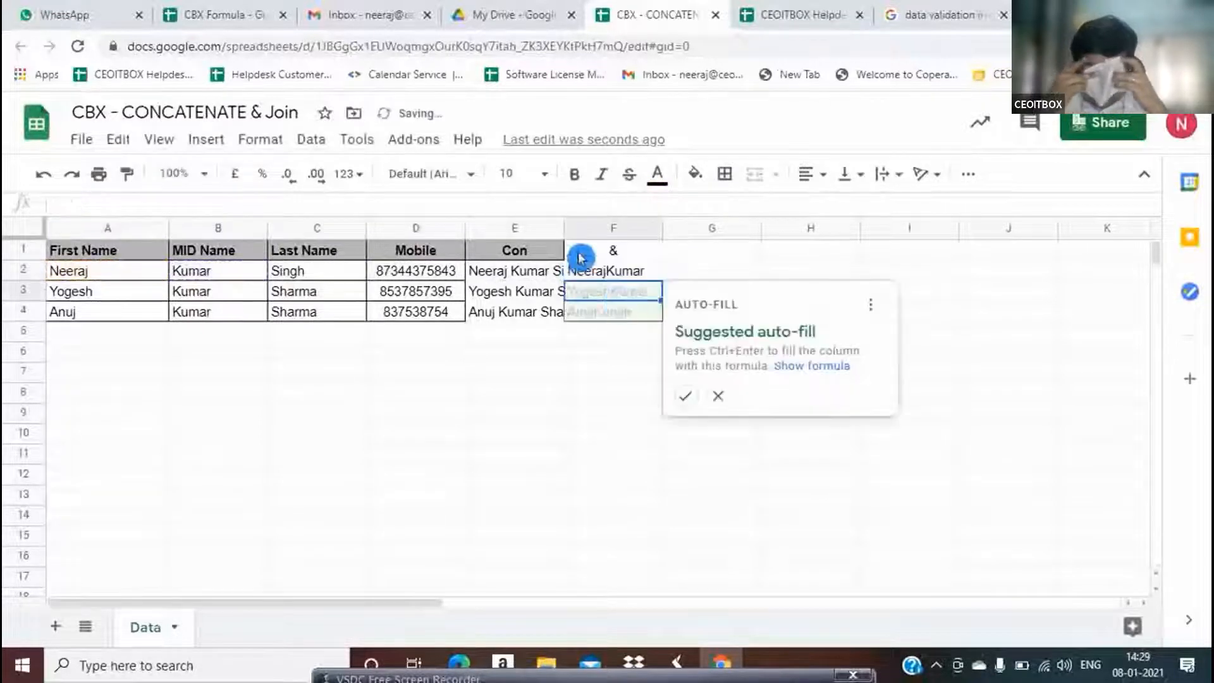
Auto-fit column E to the full names and clear the trial formula from F2
{"action": "double_click", "coordinate": [562, 218]}
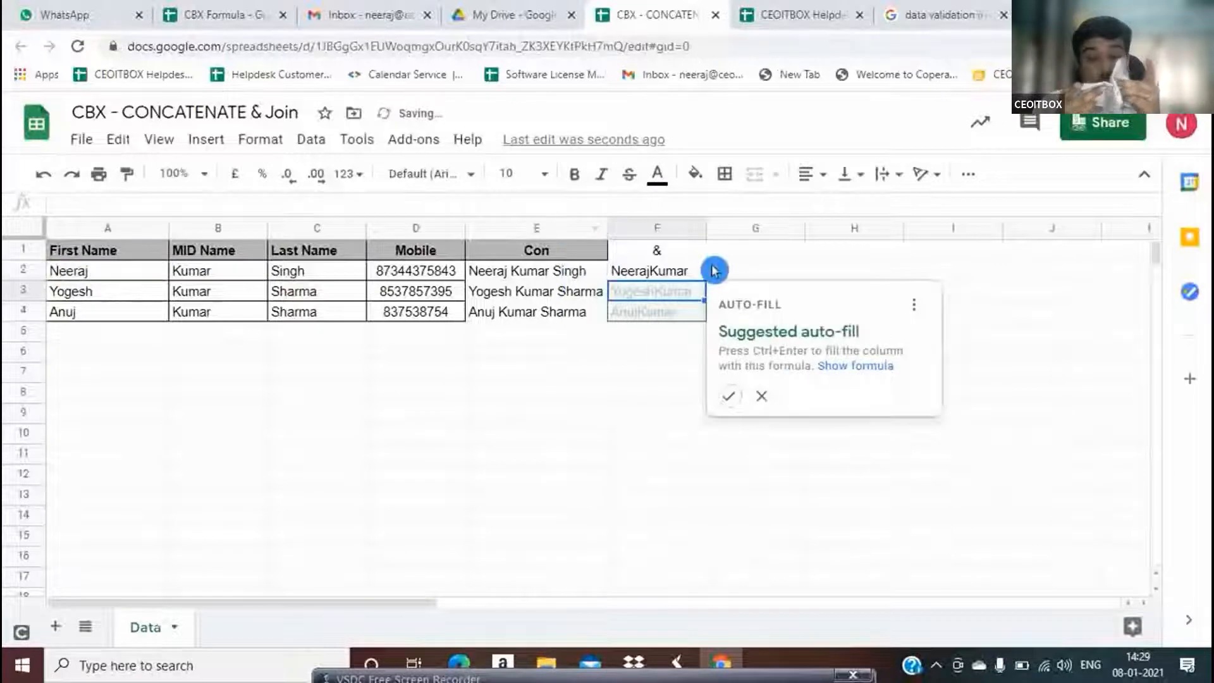
{"action": "left_click", "coordinate": [693, 271]}
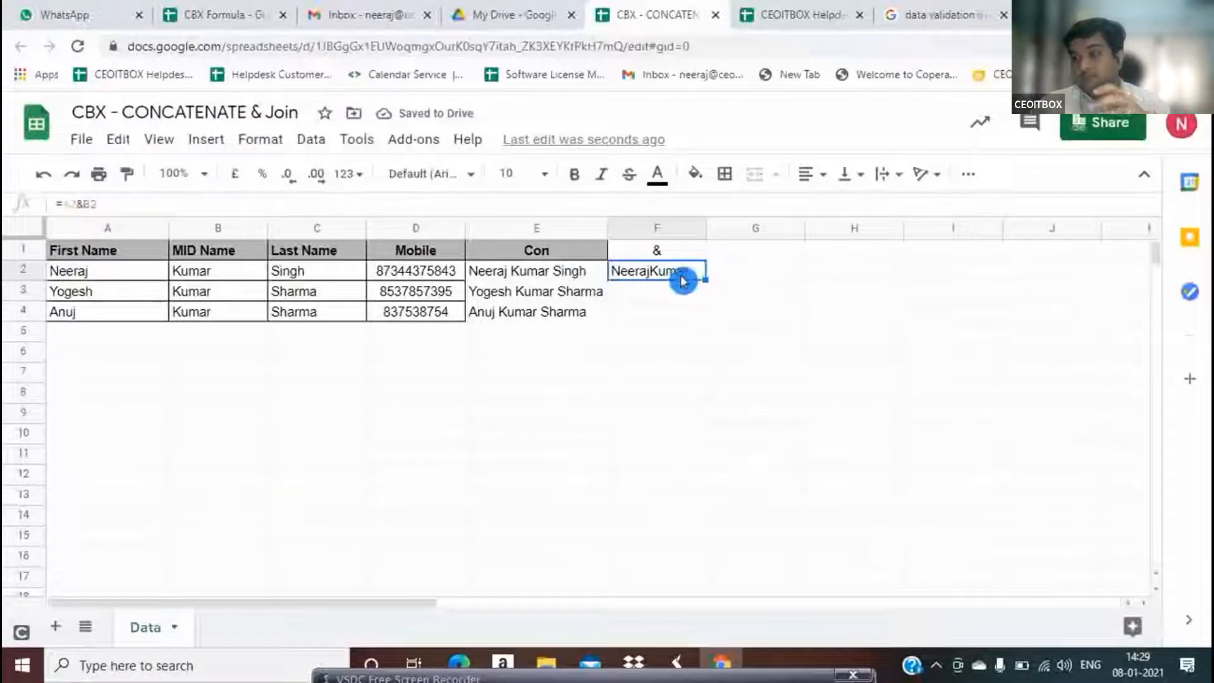
{"action": "double_click", "coordinate": [685, 277]}
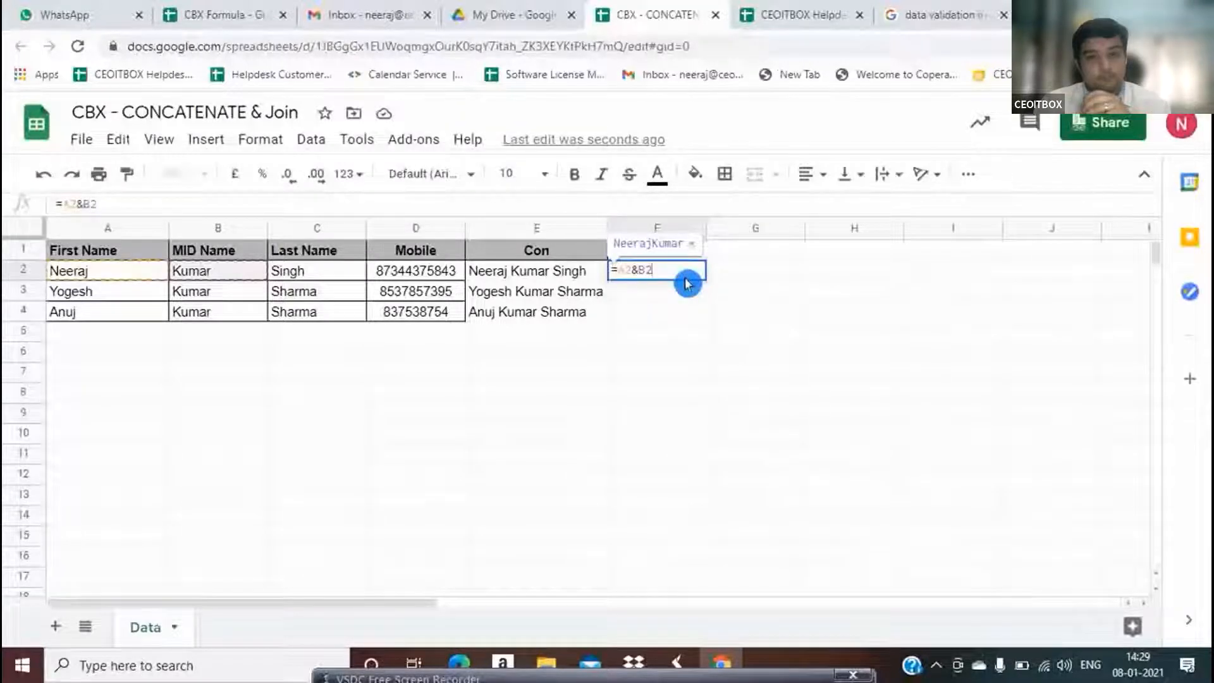
{"action": "key", "text": "Escape"}
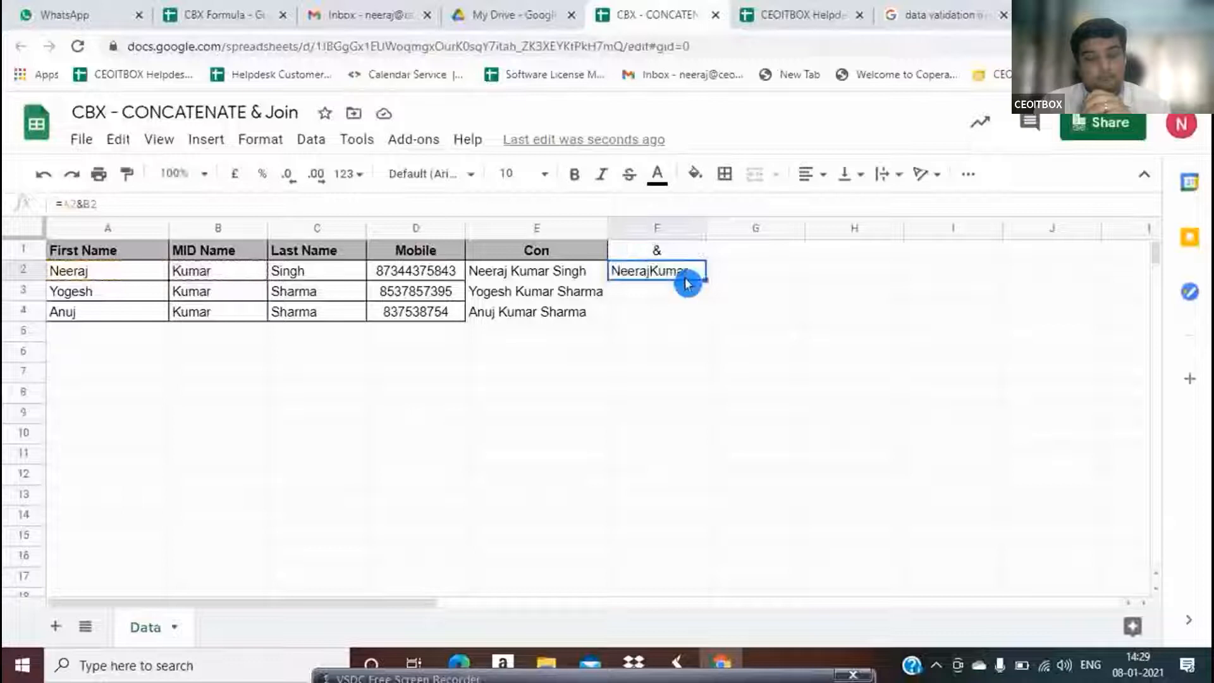
{"action": "key", "text": "Delete"}
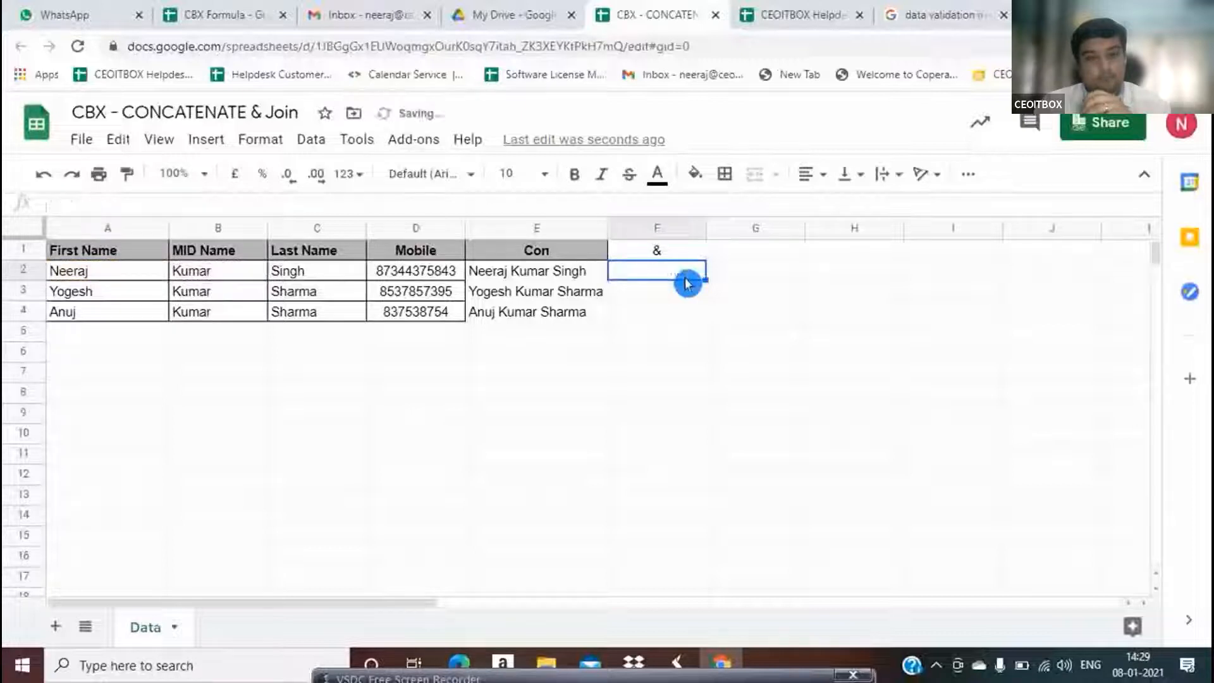
Enter =A2&" "&B2&" "&C2 in F2 and copy it down to F4
{"action": "type", "text": "="}
{"action": "key", "text": "Left"}
{"action": "key", "text": "Left"}
{"action": "key", "text": "Left"}
{"action": "key", "text": "Left"}
{"action": "key", "text": "Left"}
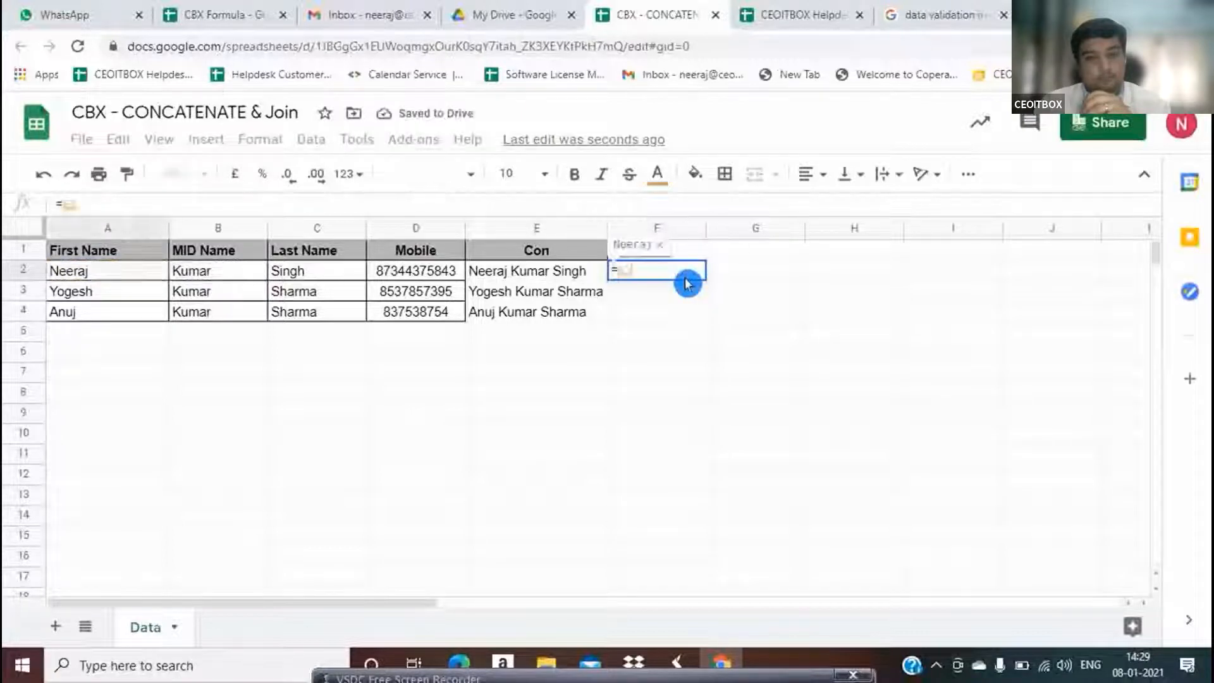
{"action": "type", "text": "&"}
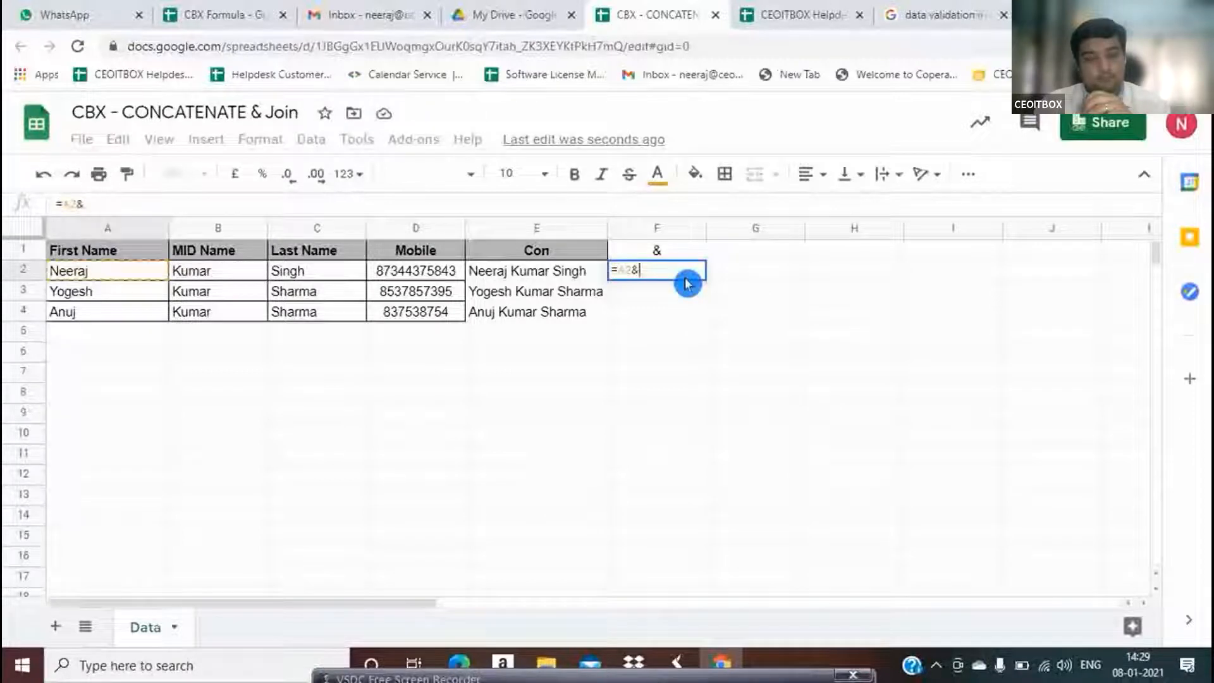
{"action": "type", "text": "\""}
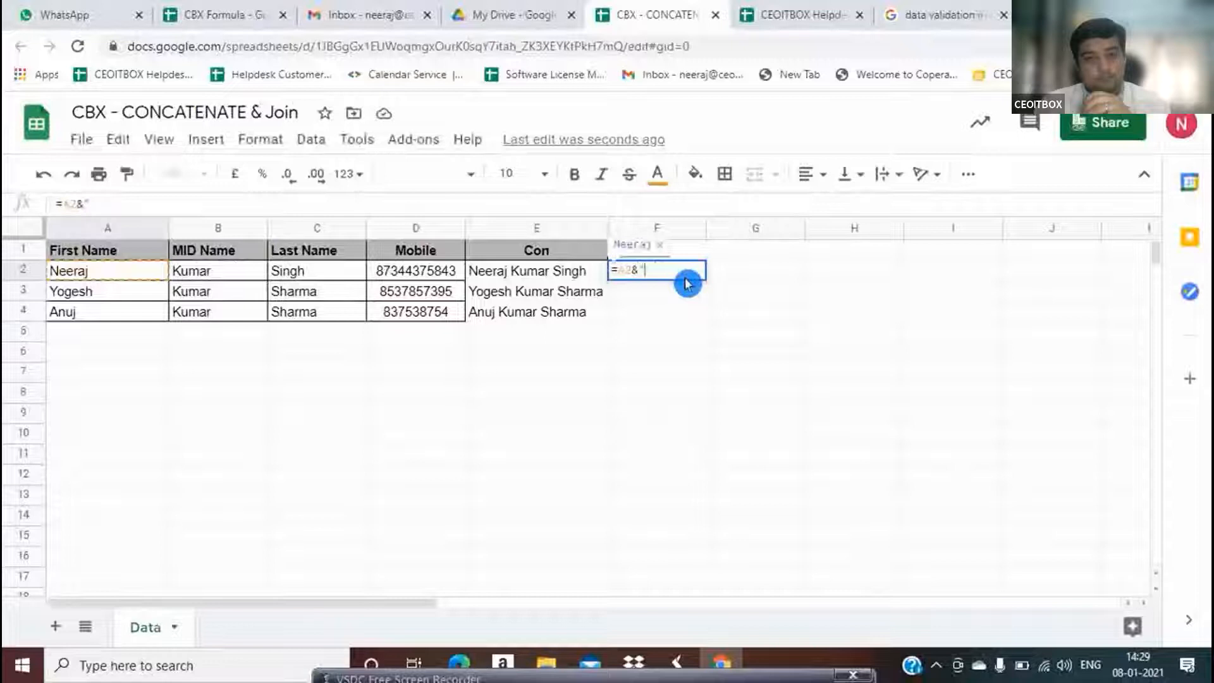
{"action": "type", "text": " \""}
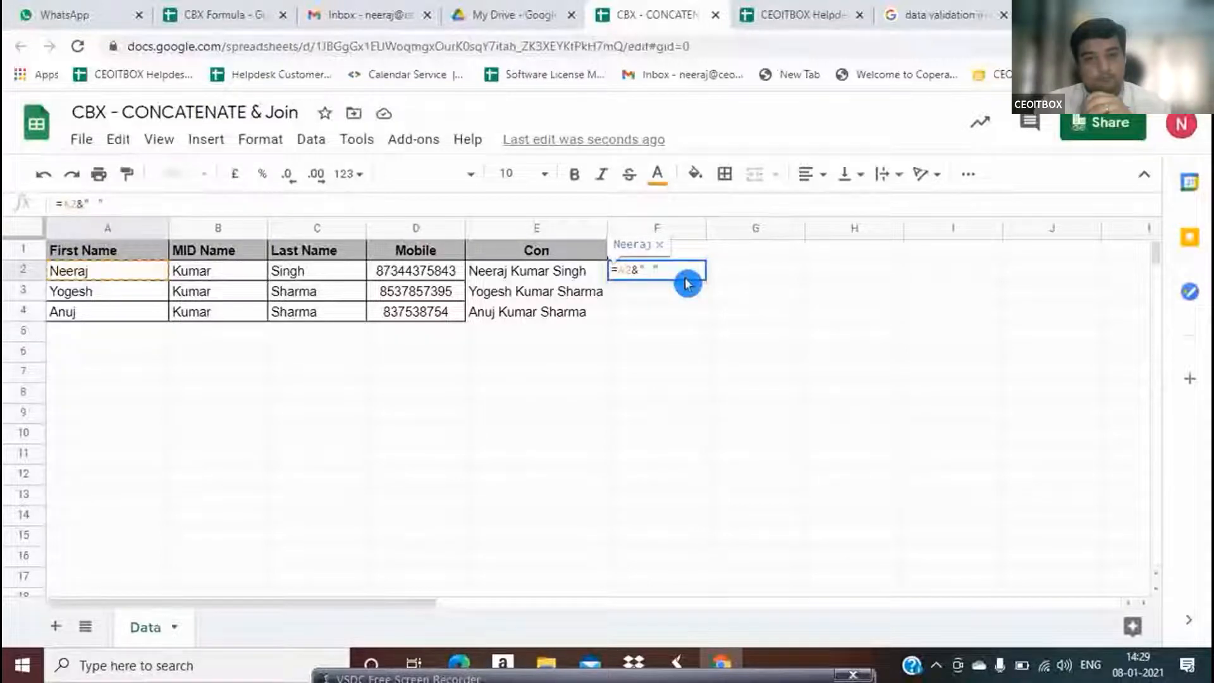
{"action": "type", "text": "&"}
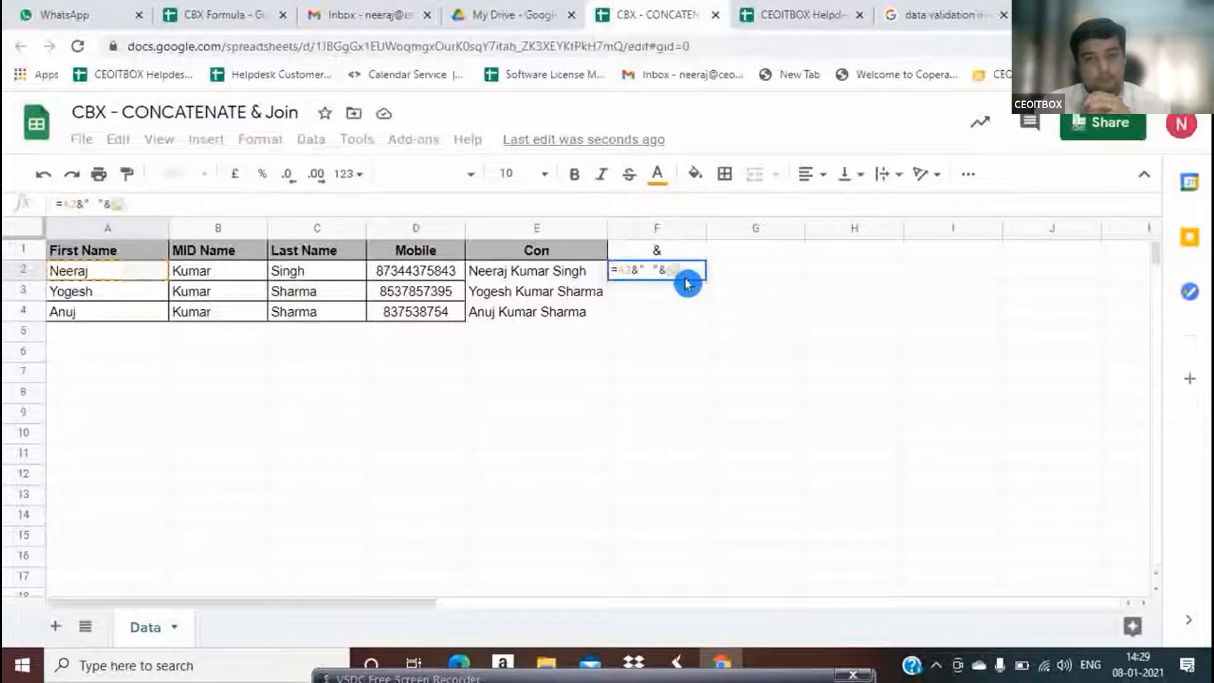
{"action": "key", "text": "Left"}
{"action": "key", "text": "Left"}
{"action": "key", "text": "Left"}
{"action": "key", "text": "Left"}
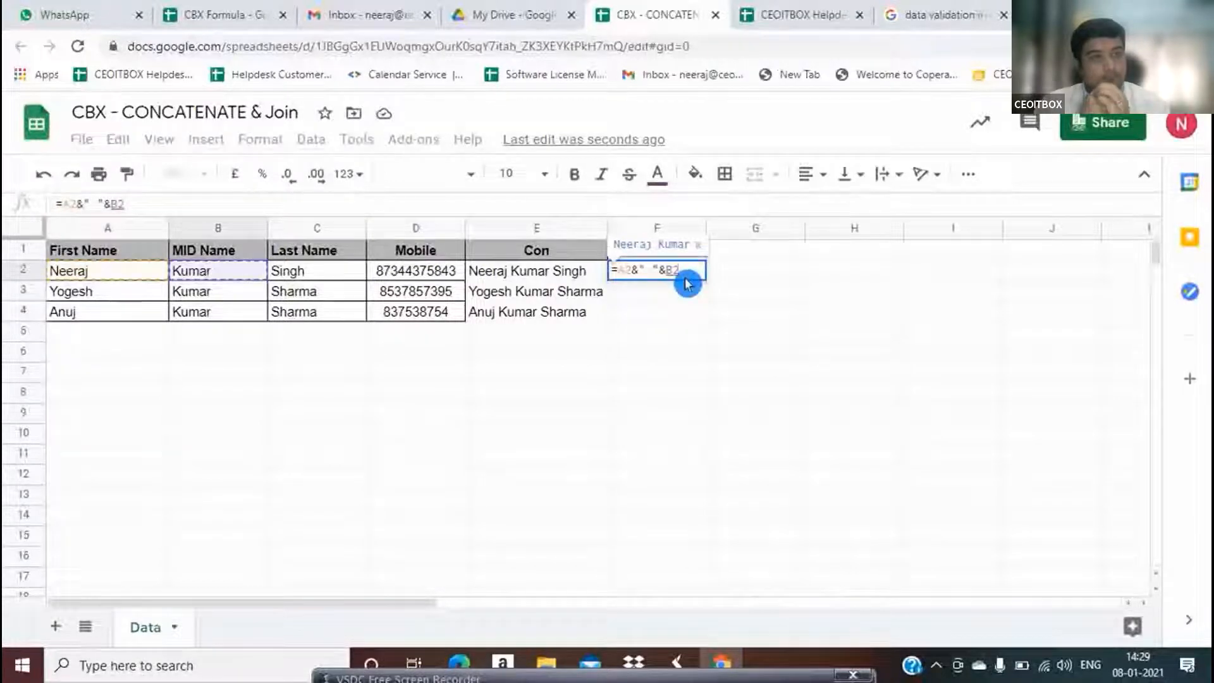
{"action": "type", "text": "&"}
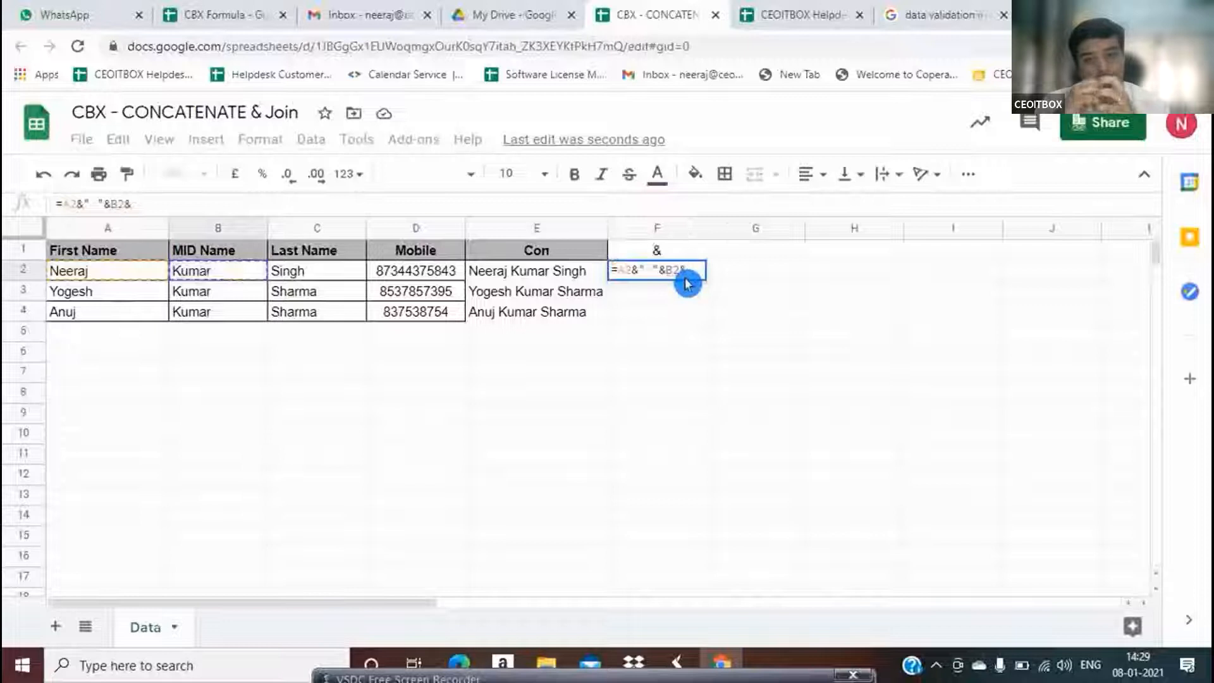
{"action": "type", "text": "\" \""}
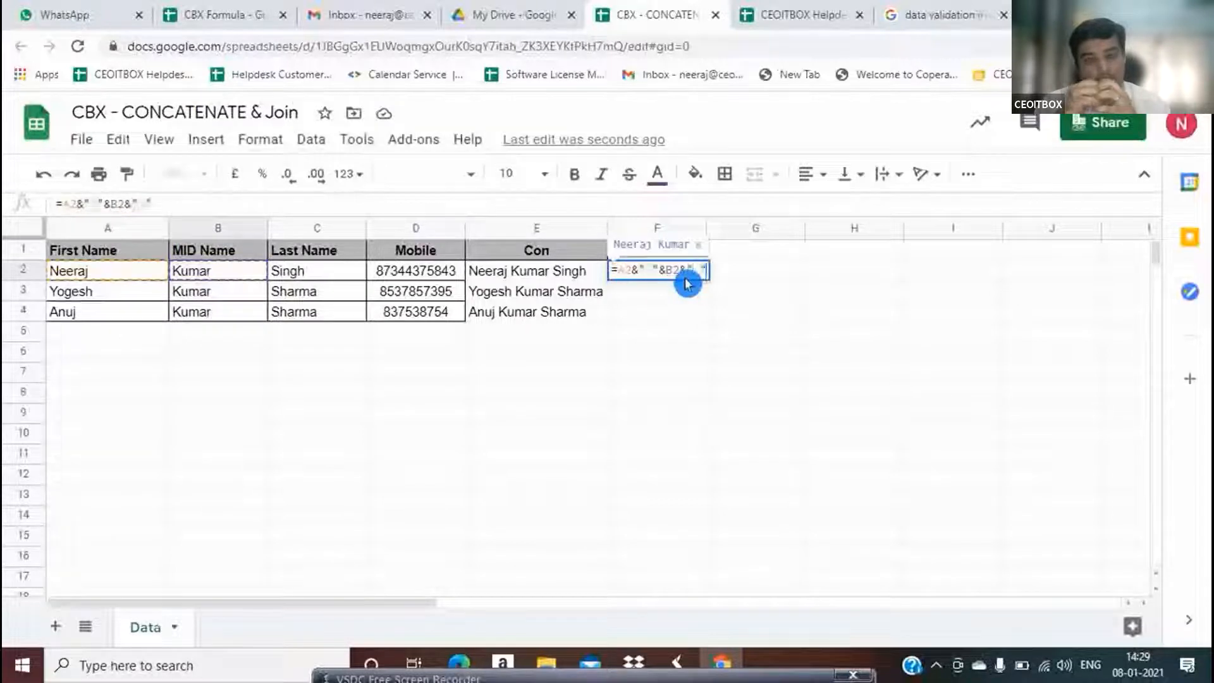
{"action": "type", "text": "&"}
{"action": "key", "text": "Left"}
{"action": "key", "text": "Left"}
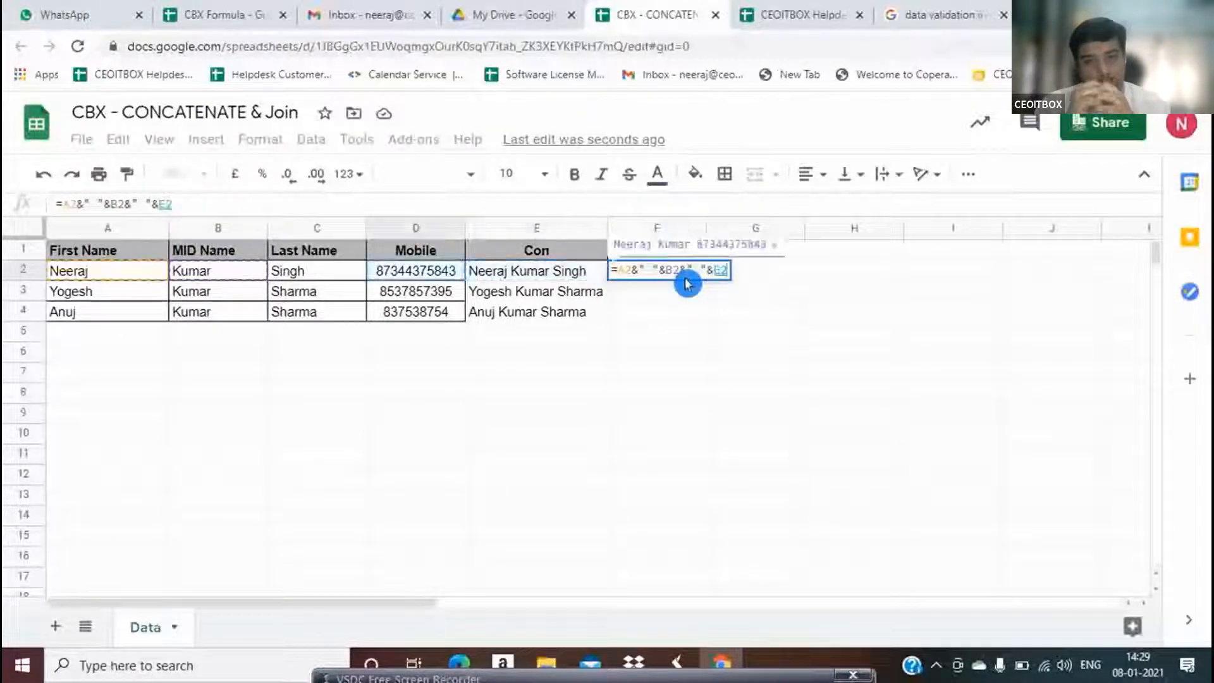
{"action": "key", "text": "Left"}
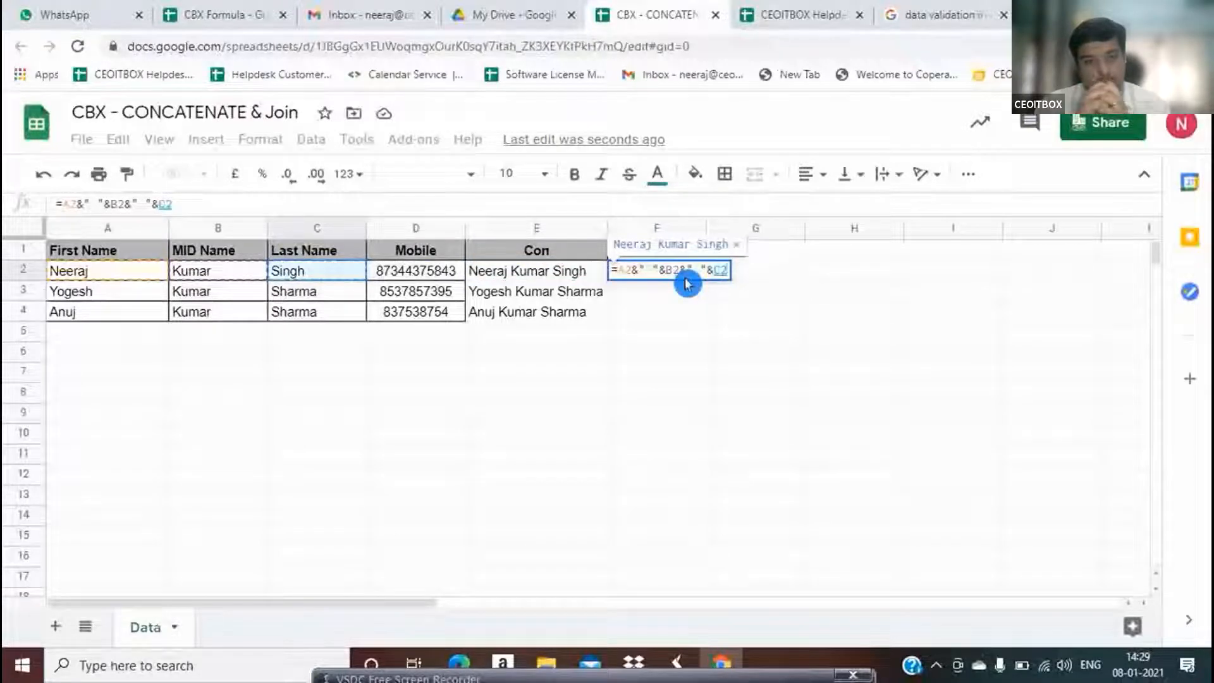
{"action": "key", "text": "Return"}
{"action": "left_click", "coordinate": [686, 277]}
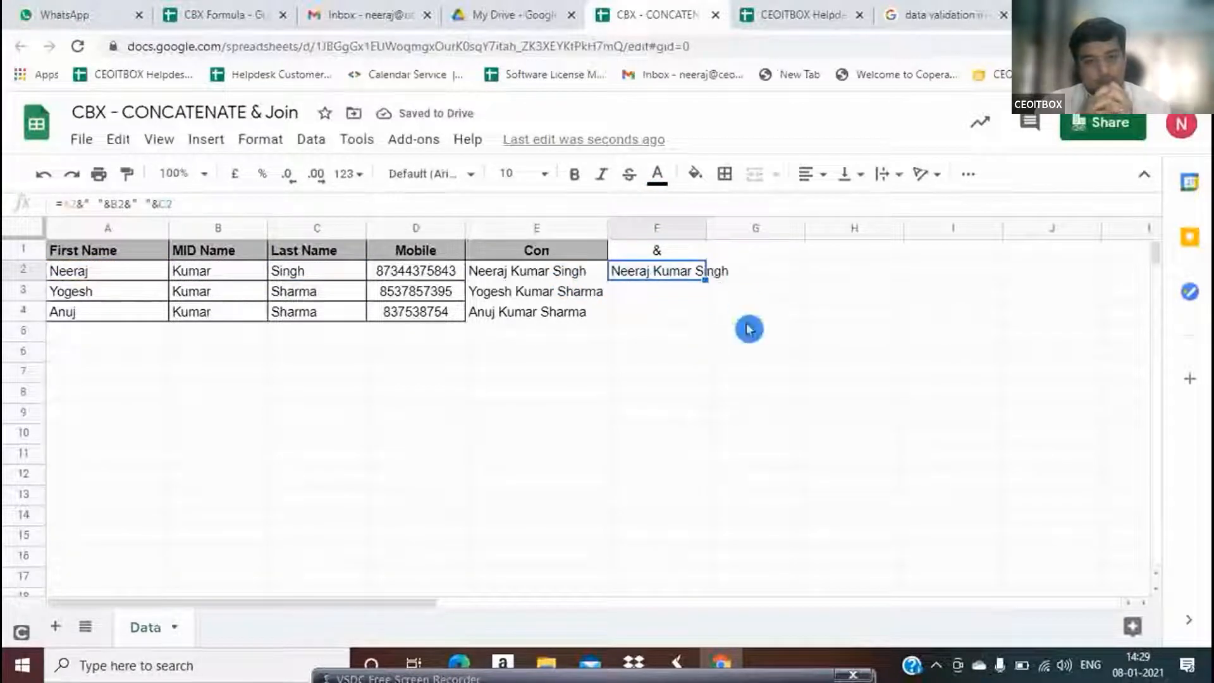
{"action": "left_click_drag", "start_coordinate": [706, 280], "coordinate": [711, 318]}
{"action": "left_click", "coordinate": [775, 301]}
Compare the Con and & columns' headers and results, ending on empty cell G2
{"action": "key", "text": "Up"}
{"action": "key", "text": "Left"}
{"action": "key", "text": "Left"}
{"action": "key", "text": "Up"}
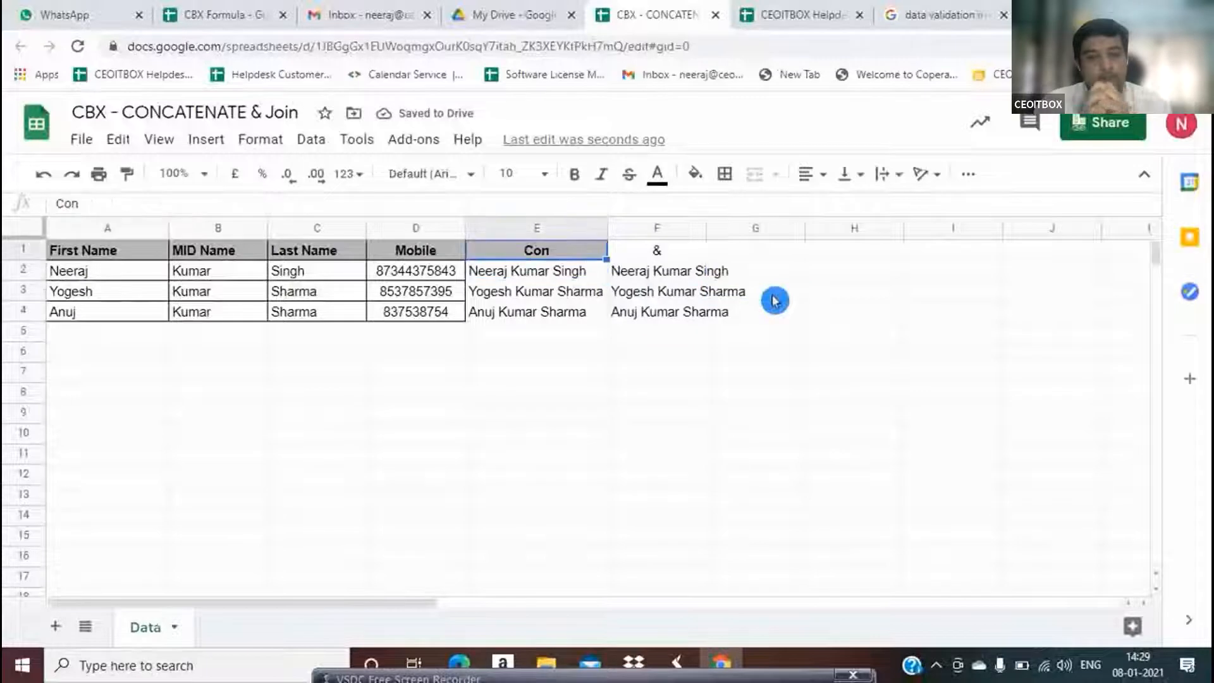
{"action": "key", "text": "Down"}
{"action": "key", "text": "Right"}
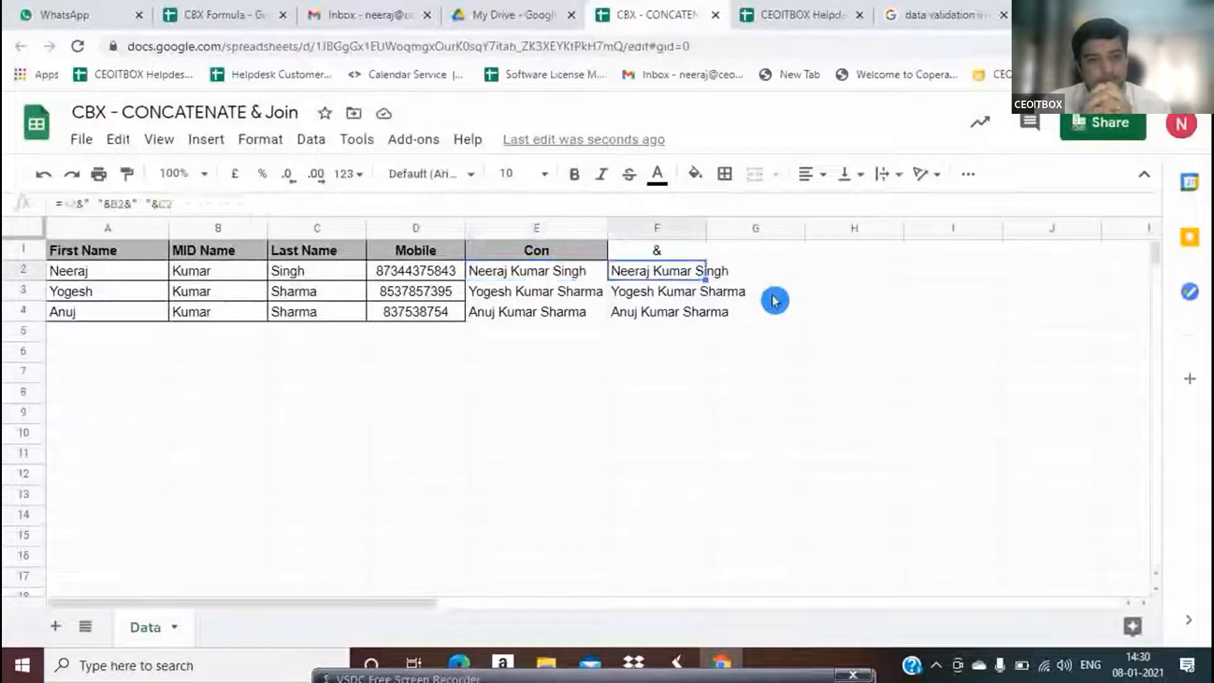
{"action": "key", "text": "Up"}
{"action": "key", "text": "Down"}
{"action": "key", "text": "Down"}
{"action": "key", "text": "Down"}
{"action": "key", "text": "Down"}
{"action": "key", "text": "Up"}
{"action": "key", "text": "Up"}
{"action": "key", "text": "Up"}
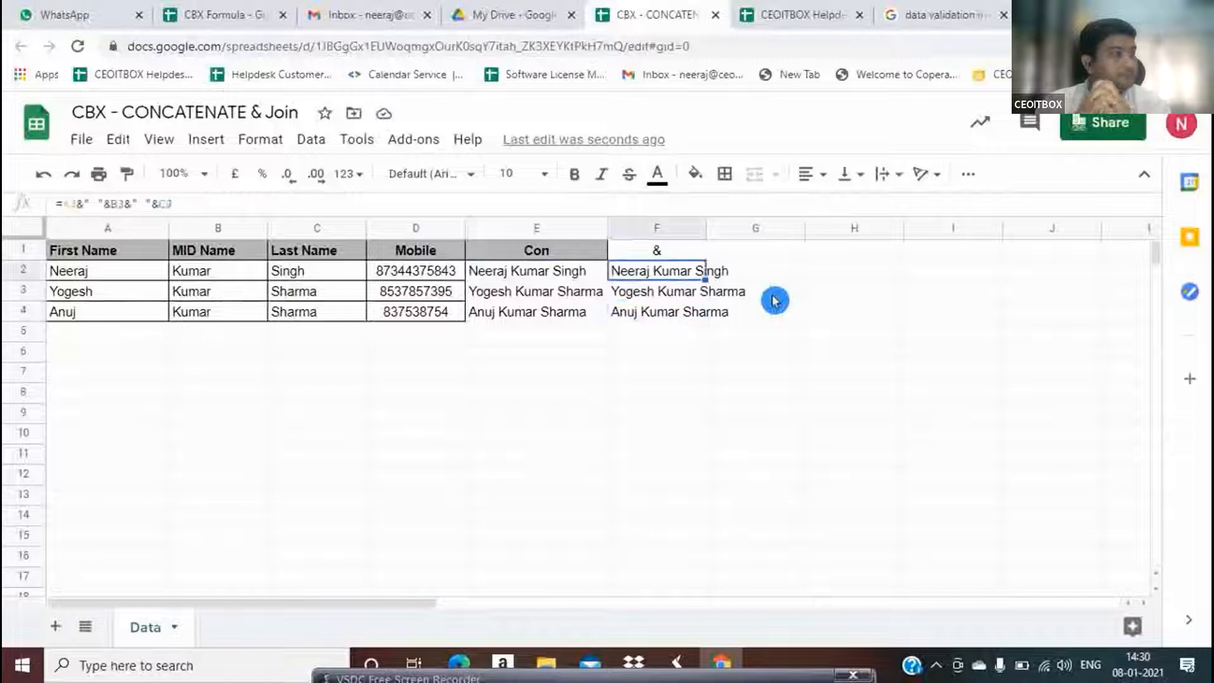
{"action": "key", "text": "Right"}
{"action": "key", "text": "Left"}
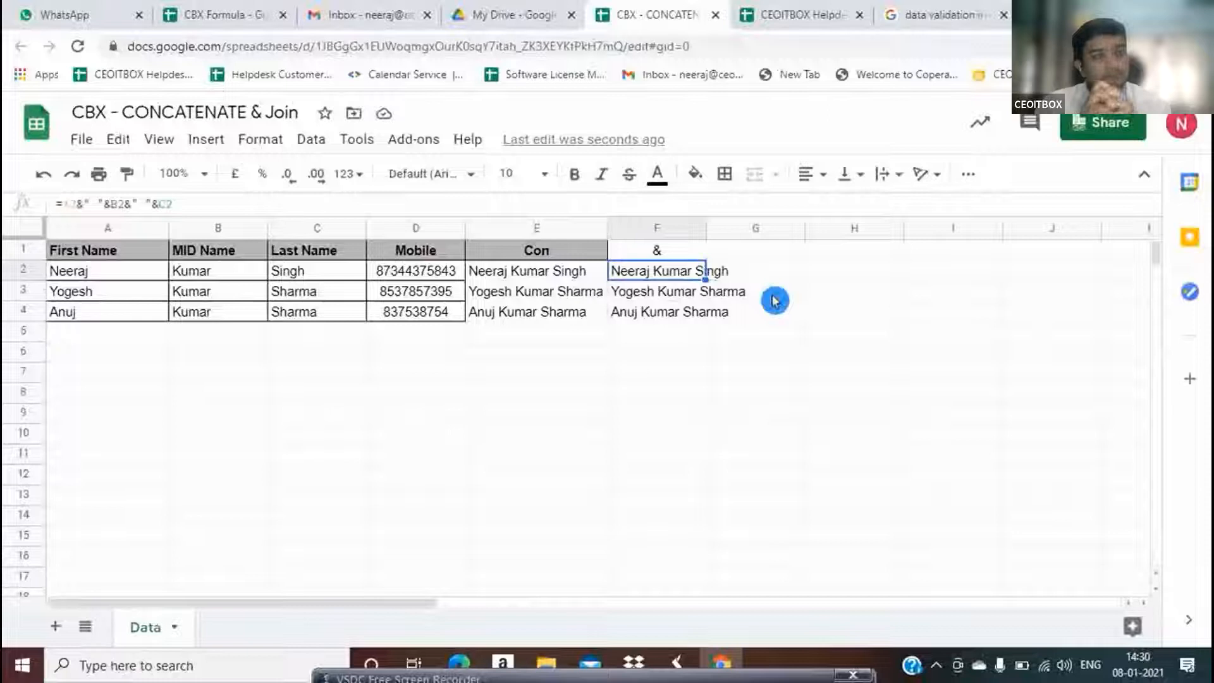
{"action": "key", "text": "Right"}
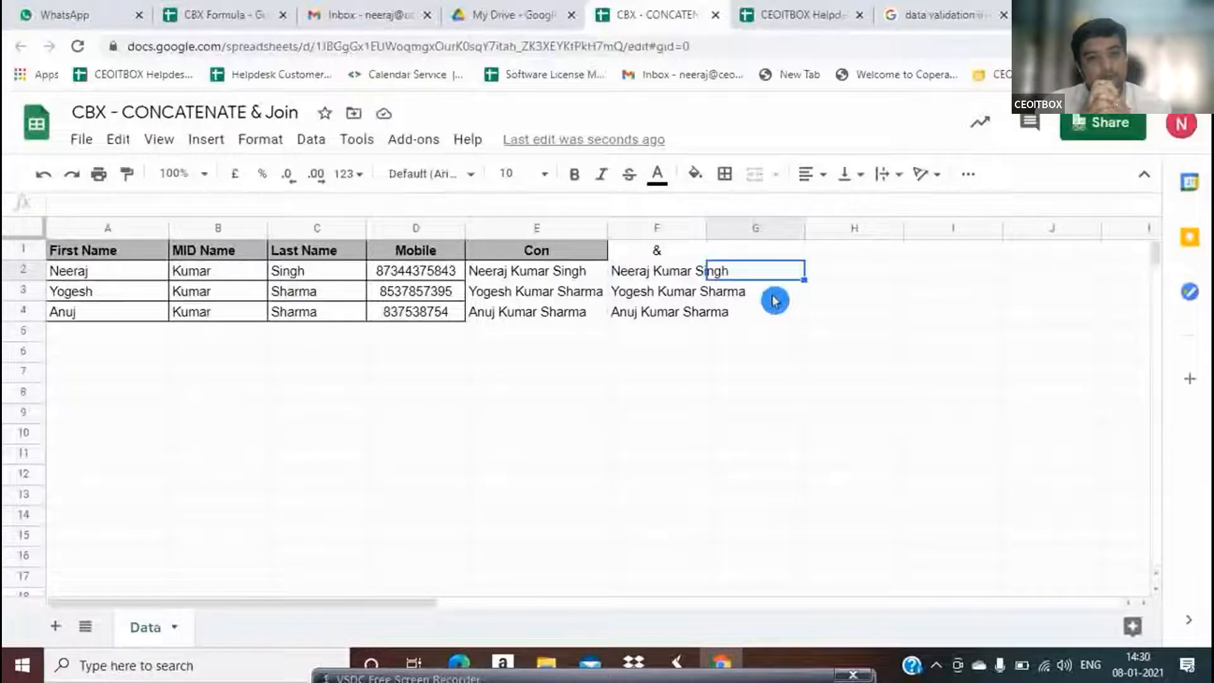
Enter =A2&"+"&B2 in G2, joining the first and middle names
{"action": "type", "text": "="}
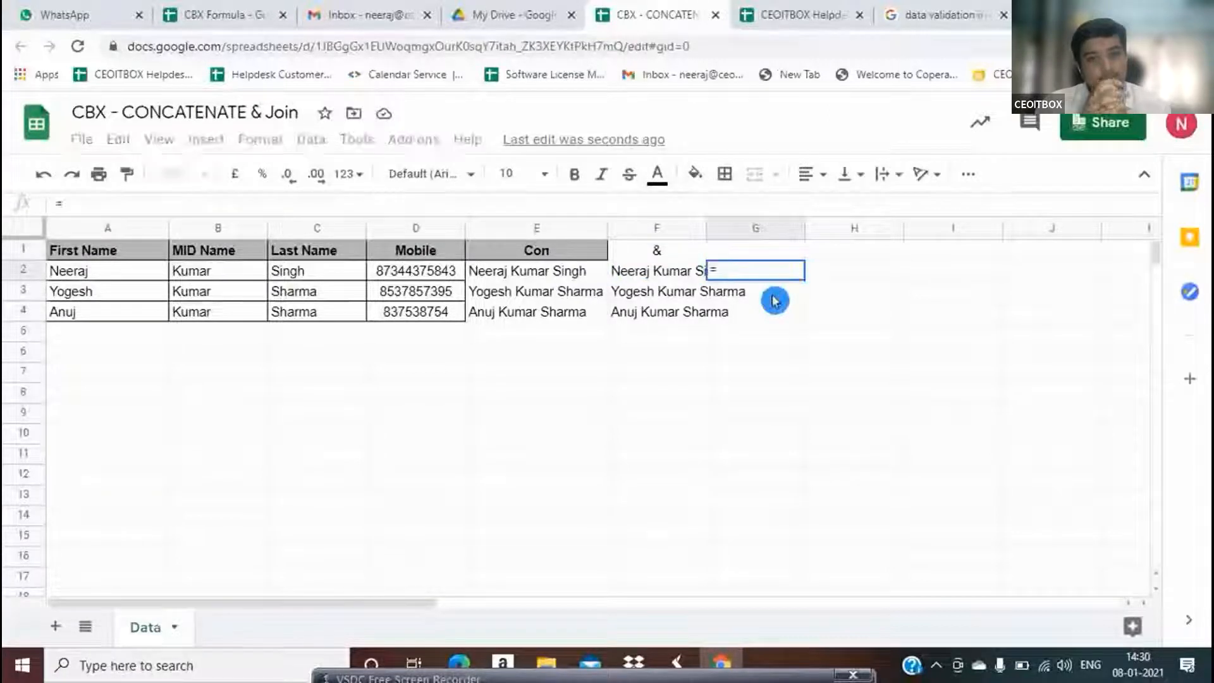
{"action": "key", "text": "Left"}
{"action": "key", "text": "Left"}
{"action": "key", "text": "Left"}
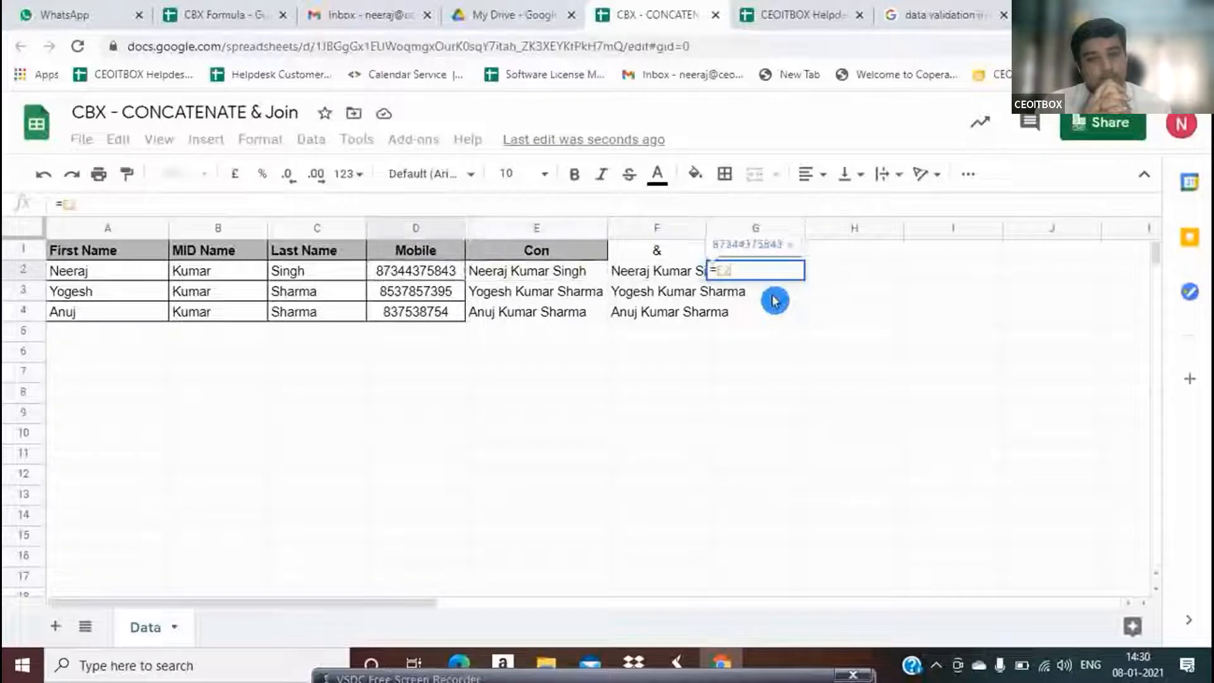
{"action": "key", "text": "Left"}
{"action": "key", "text": "Left"}
{"action": "key", "text": "Left"}
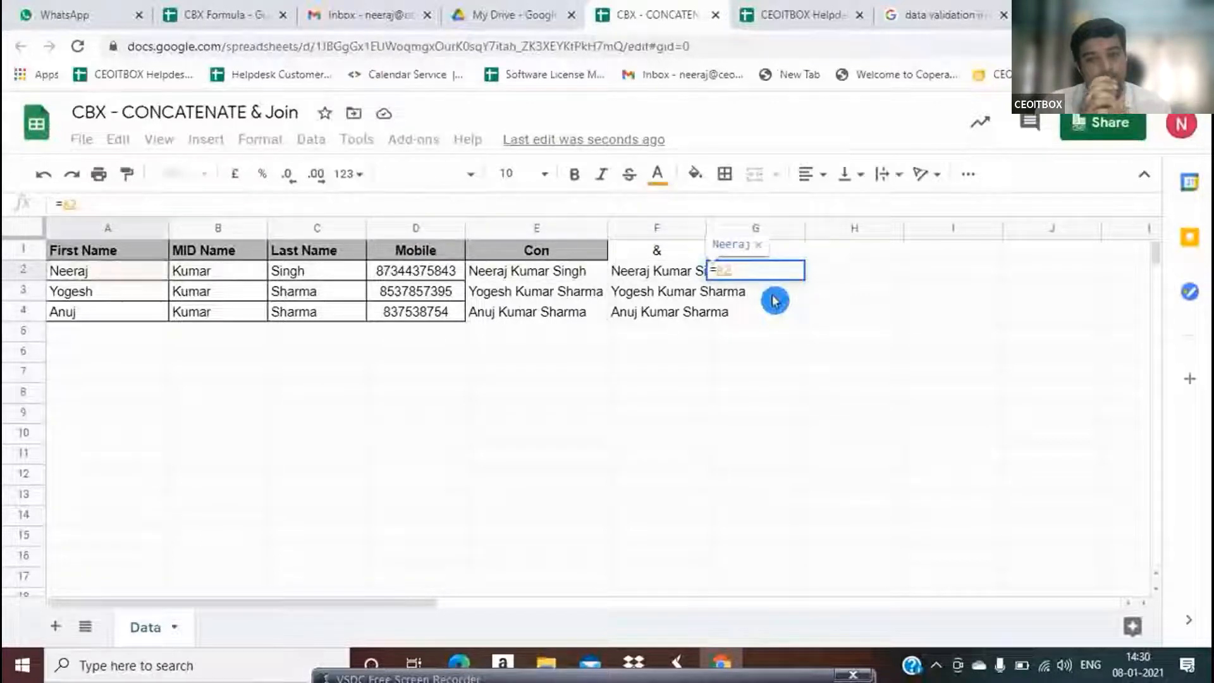
{"action": "type", "text": "&"}
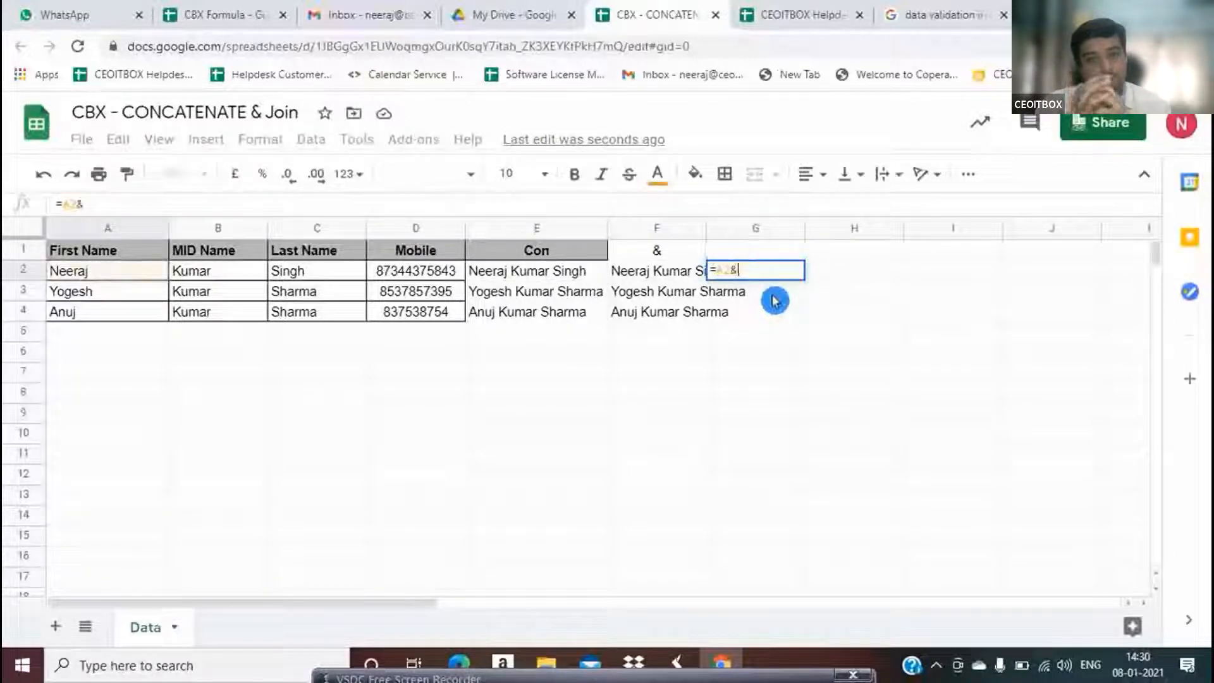
{"action": "type", "text": "\" \""}
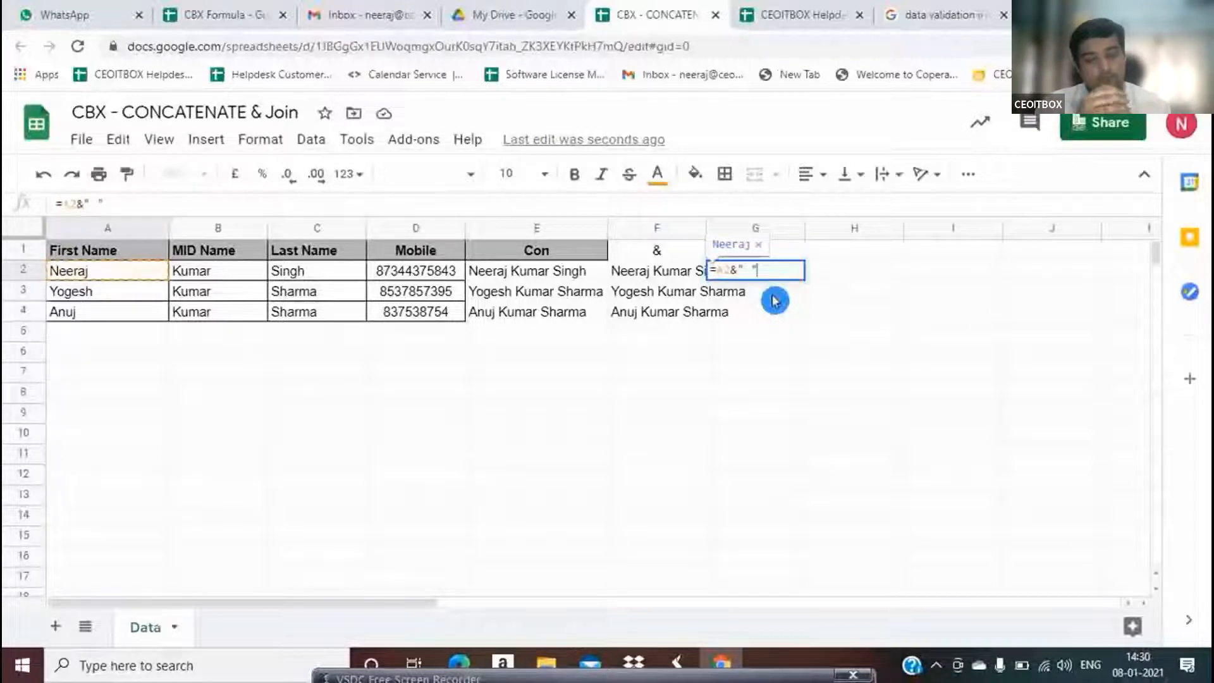
{"action": "type", "text": " \""}
{"action": "key", "text": "BackSpace"}
{"action": "key", "text": "BackSpace"}
{"action": "type", "text": "-"}
{"action": "key", "text": "BackSpace"}
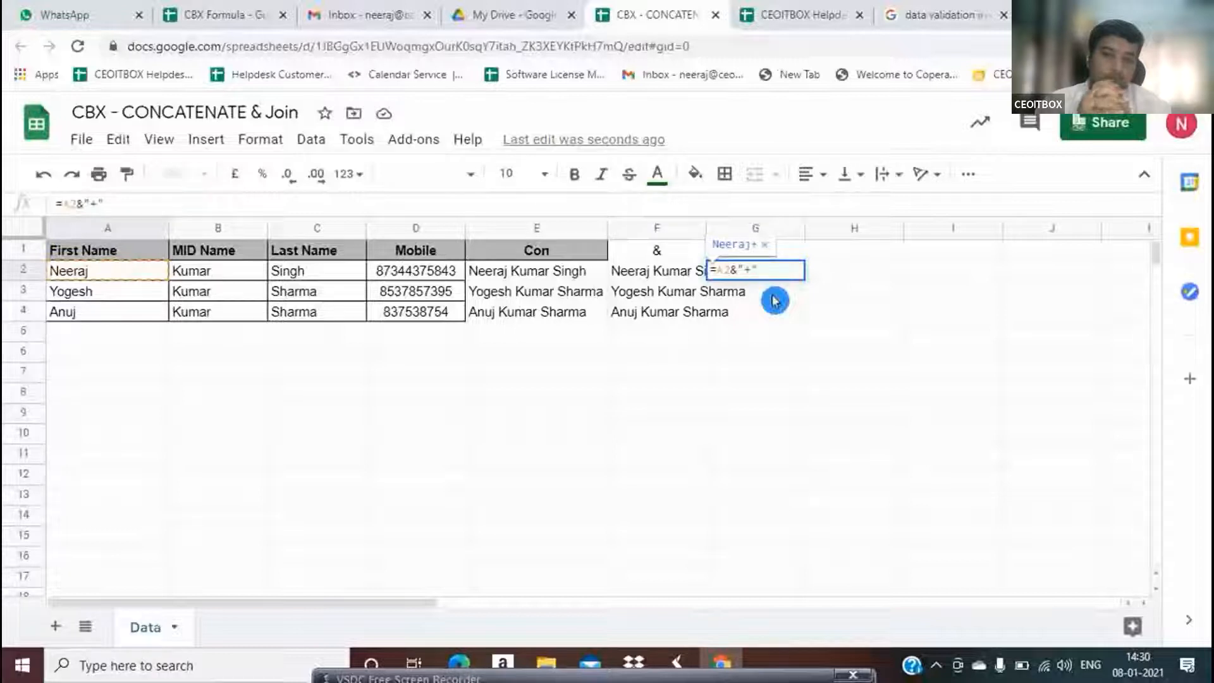
{"action": "type", "text": "&E2"}
{"action": "key", "text": "Left"}
{"action": "key", "text": "Left"}
{"action": "key", "text": "Left"}
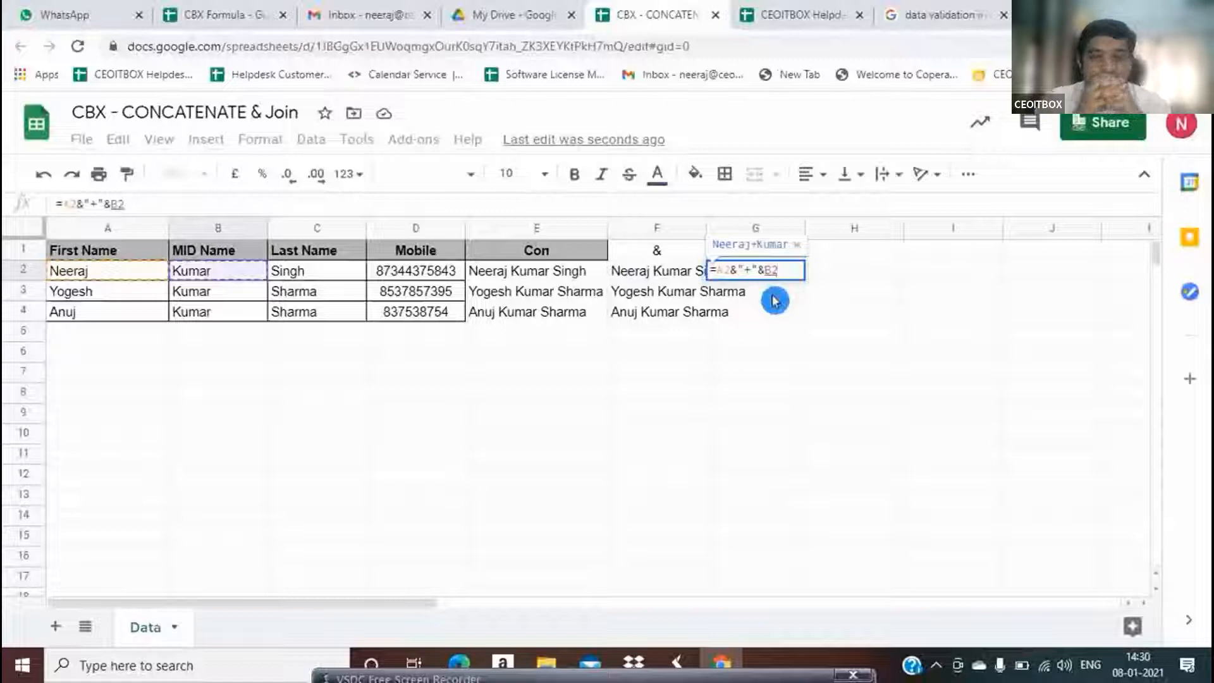
{"action": "key", "text": "Return"}
{"action": "key", "text": "Up"}
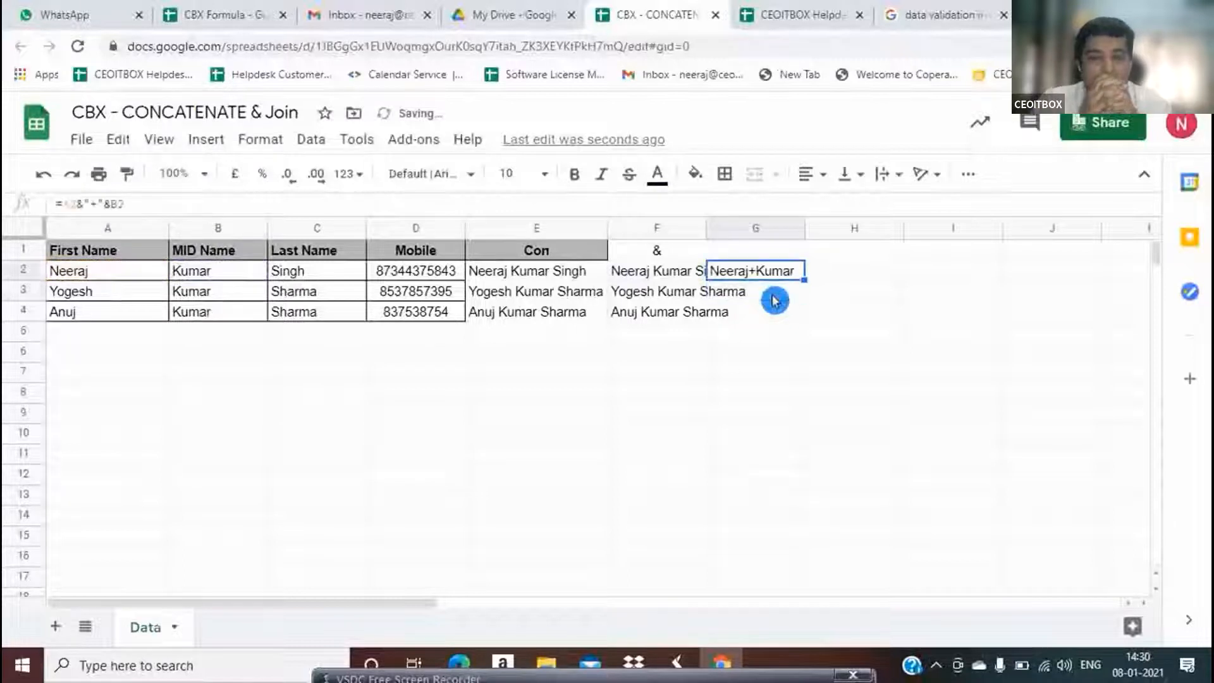
Replace G2's + separator with a hyphen, then start appending &"-"& to the formula
{"action": "key", "text": "F2"}
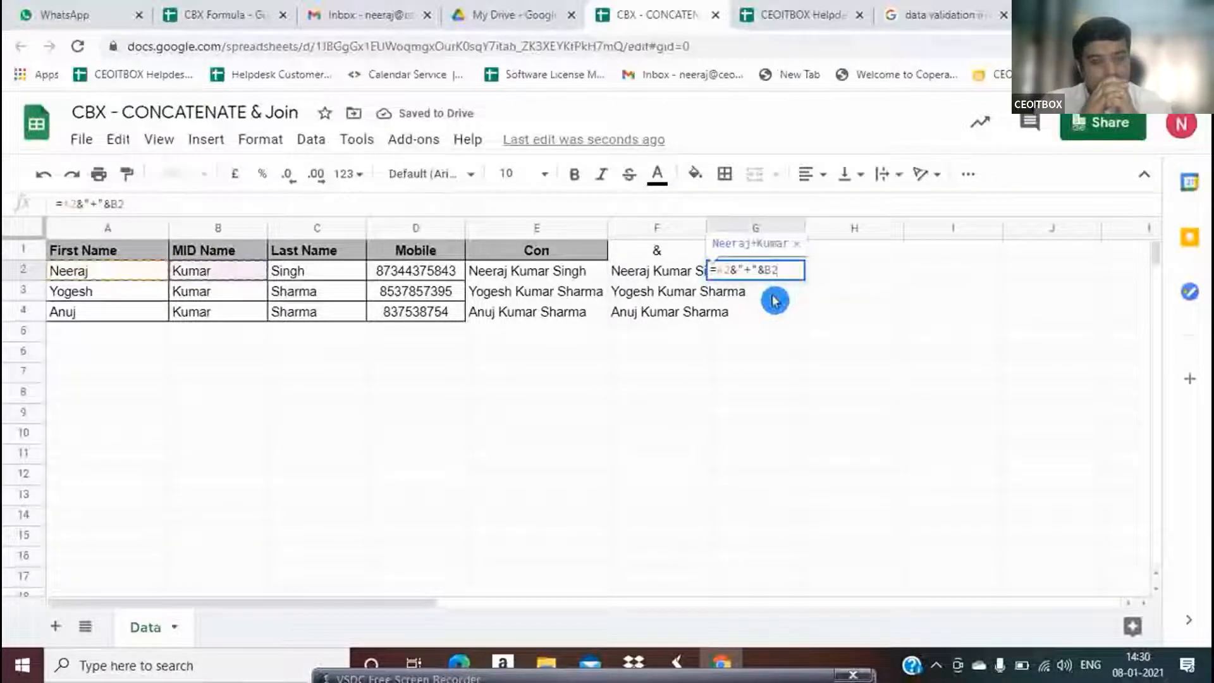
{"action": "key", "text": "Left"}
{"action": "key", "text": "Left"}
{"action": "key", "text": "Left"}
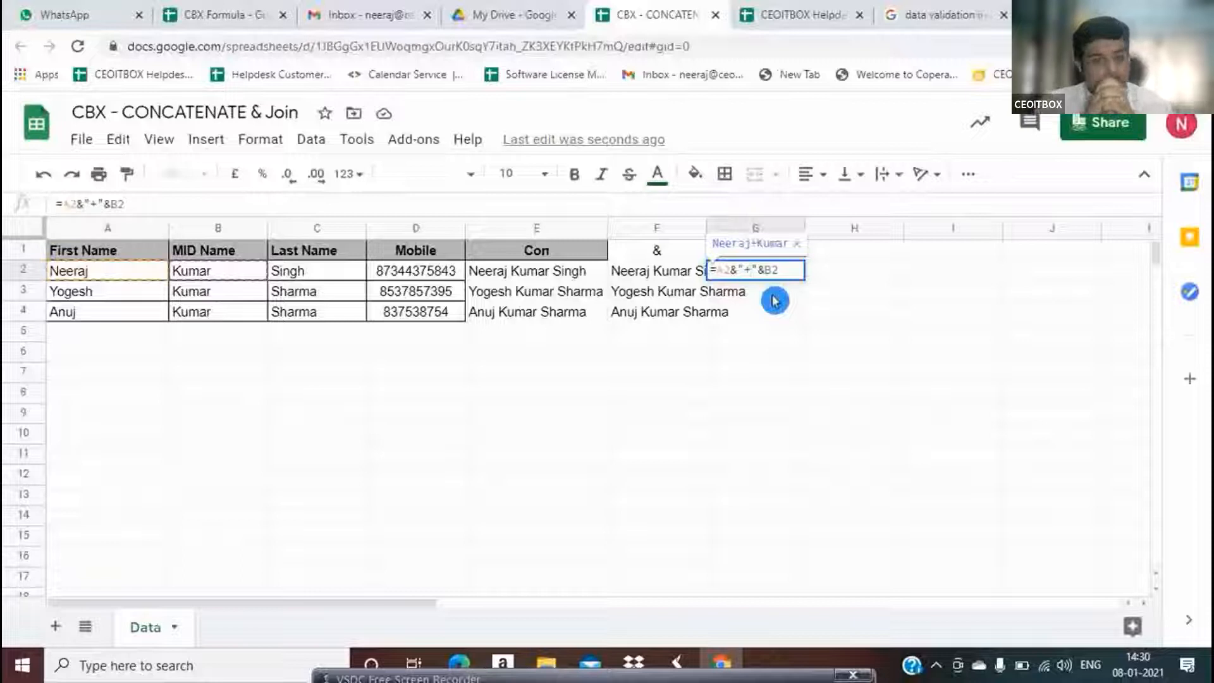
{"action": "key", "text": "BackSpace"}
{"action": "type", "text": "-"}
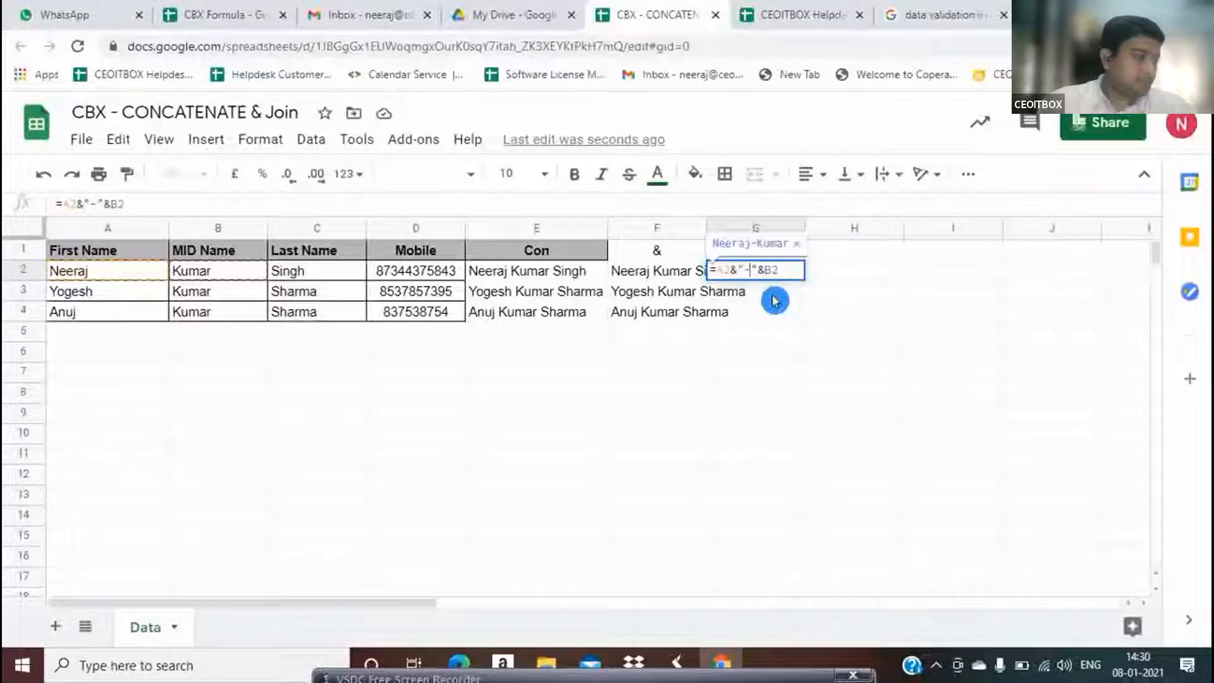
{"action": "key", "text": "Return"}
{"action": "key", "text": "Up"}
{"action": "key", "text": "Down"}
{"action": "key", "text": "Up"}
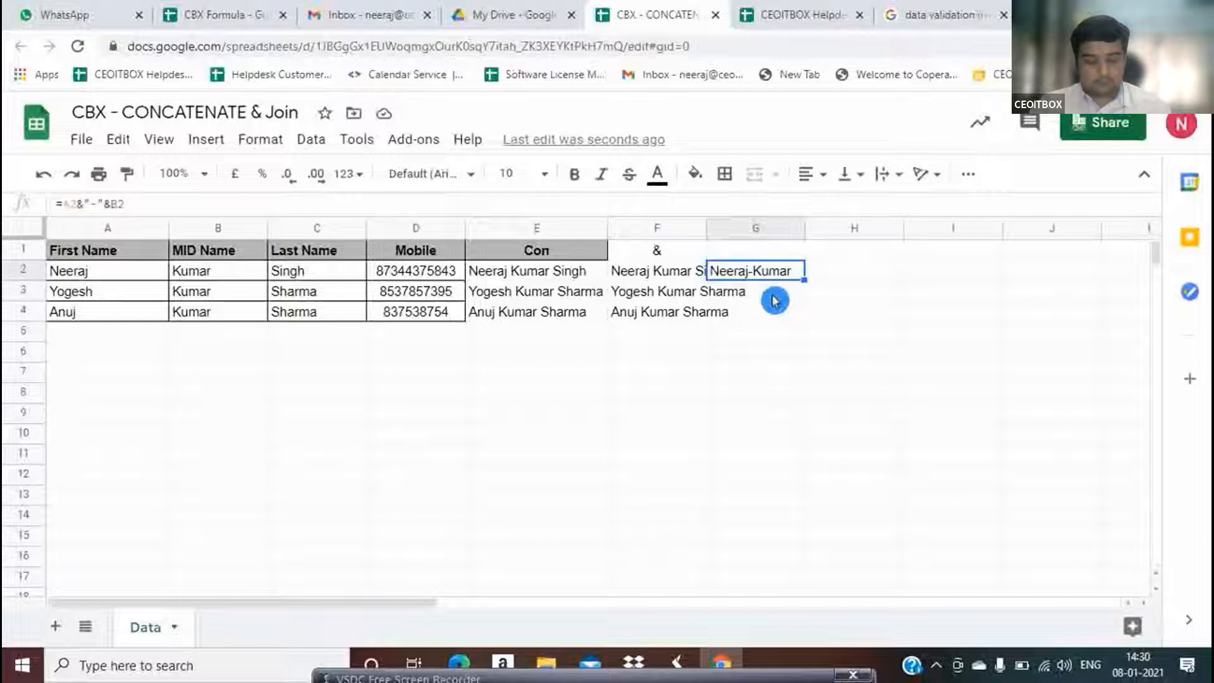
{"action": "key", "text": "F2"}
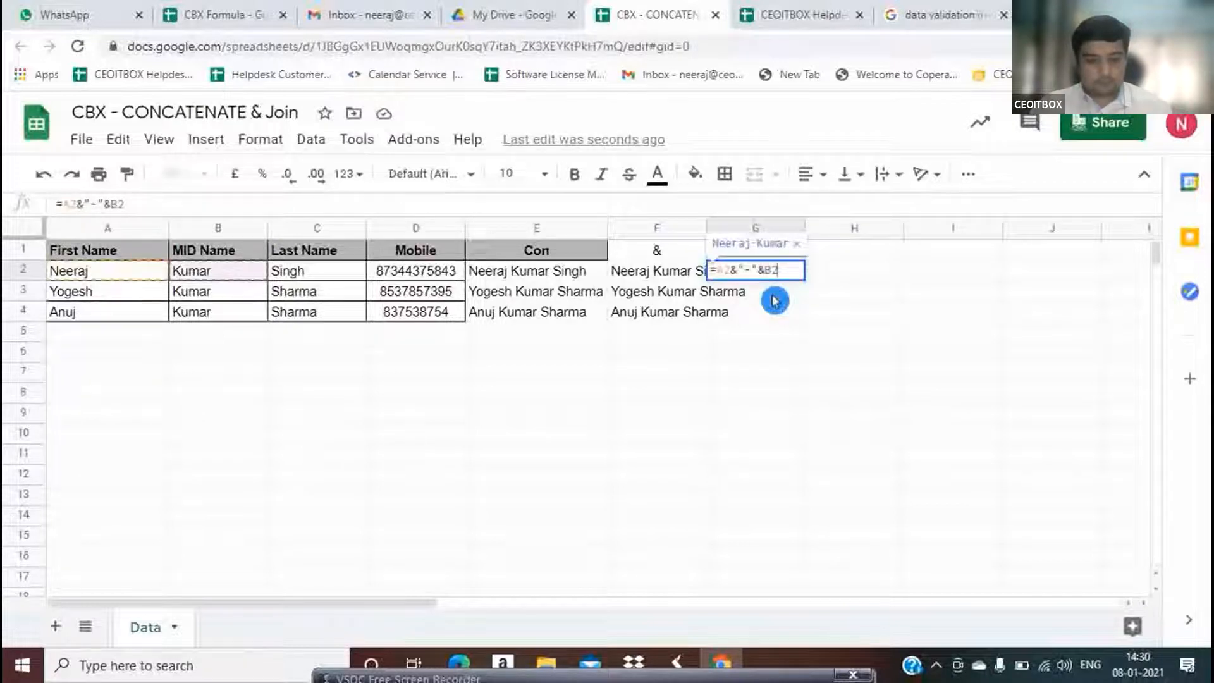
{"action": "type", "text": "&"}
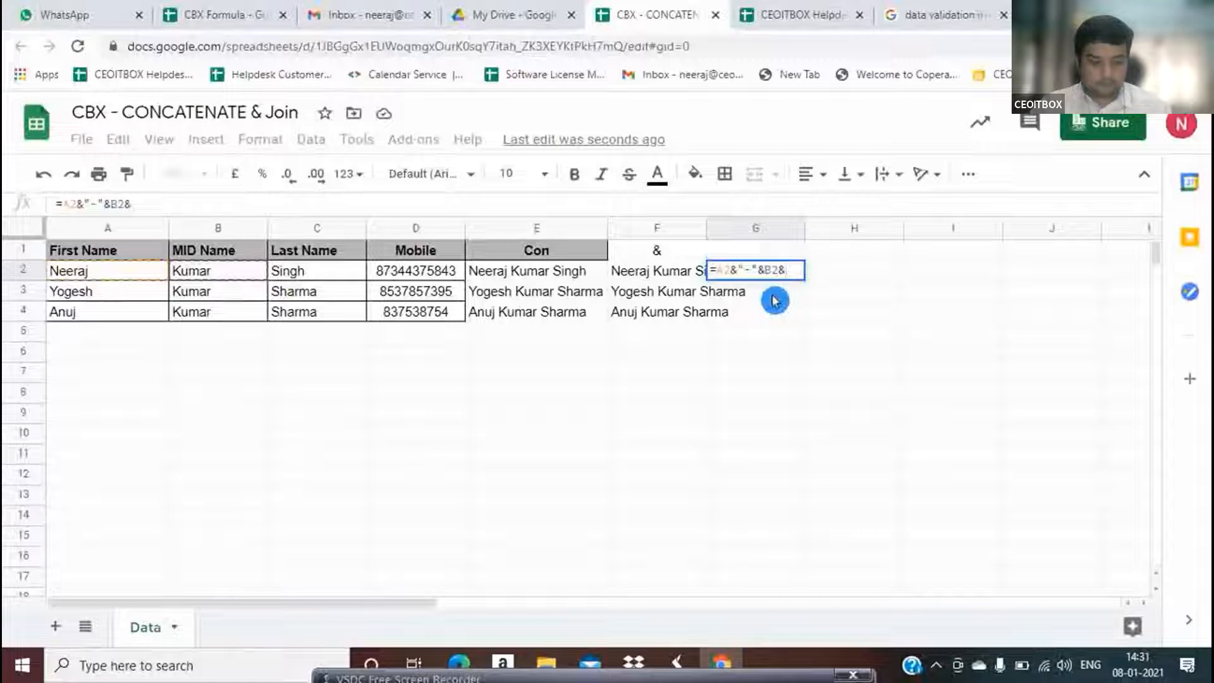
{"action": "type", "text": "\"-"}
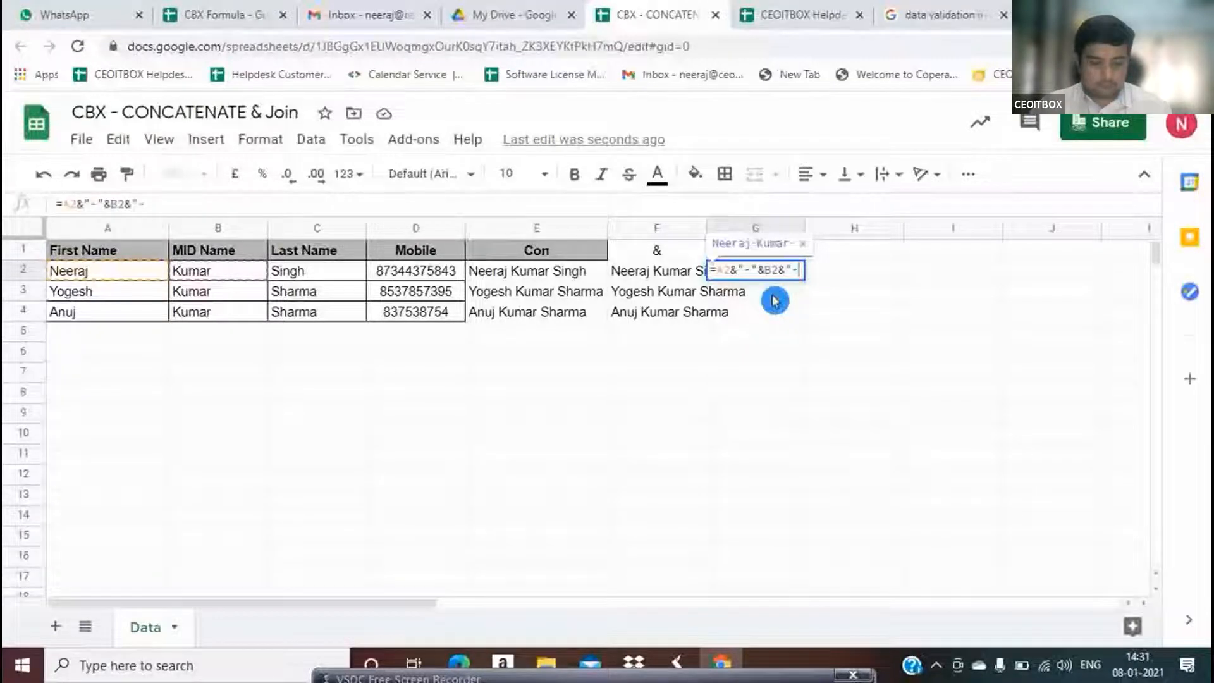
{"action": "type", "text": "\"&"}
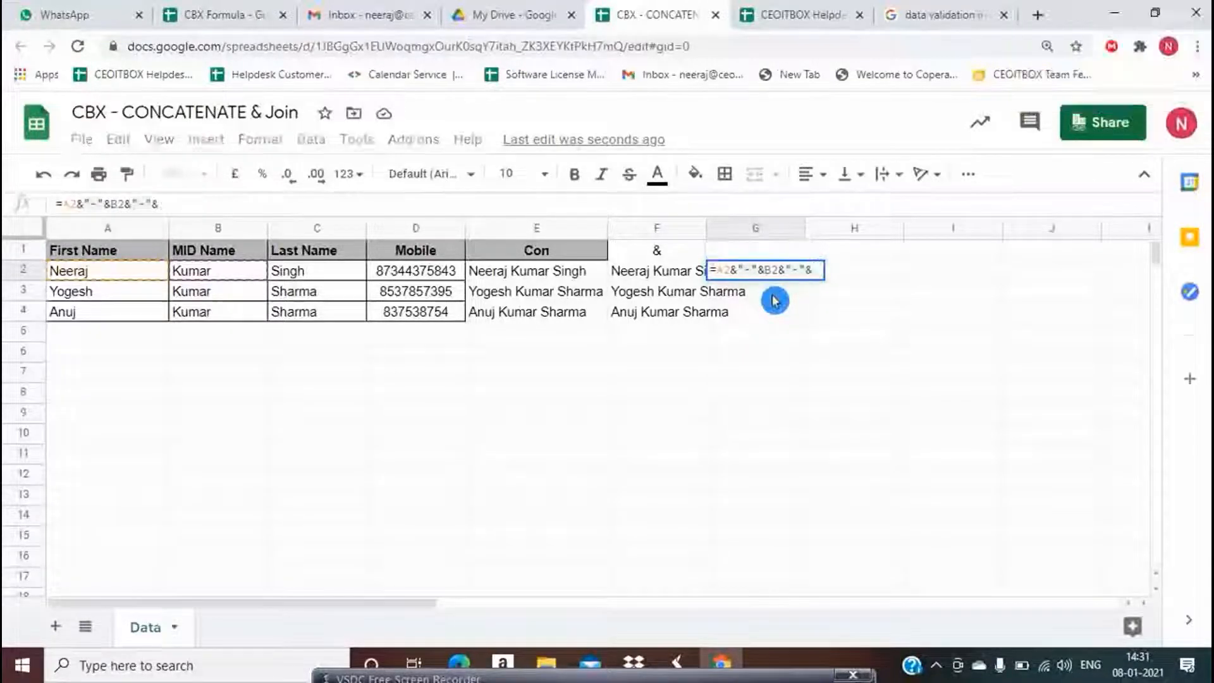
Complete G2 as =A2&"-"&B2&"-"&C2 and auto-fit column G
{"action": "key", "text": "Left"}
{"action": "key", "text": "Left"}
{"action": "key", "text": "Left"}
{"action": "key", "text": "Left"}
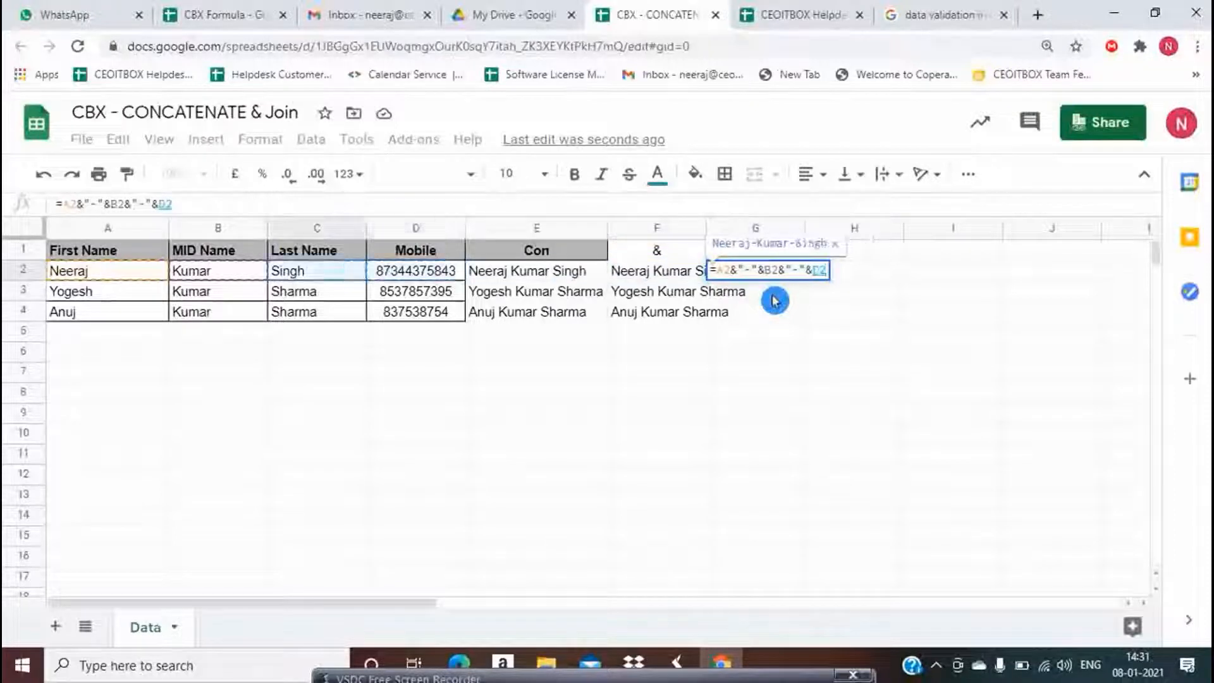
{"action": "key", "text": "Return"}
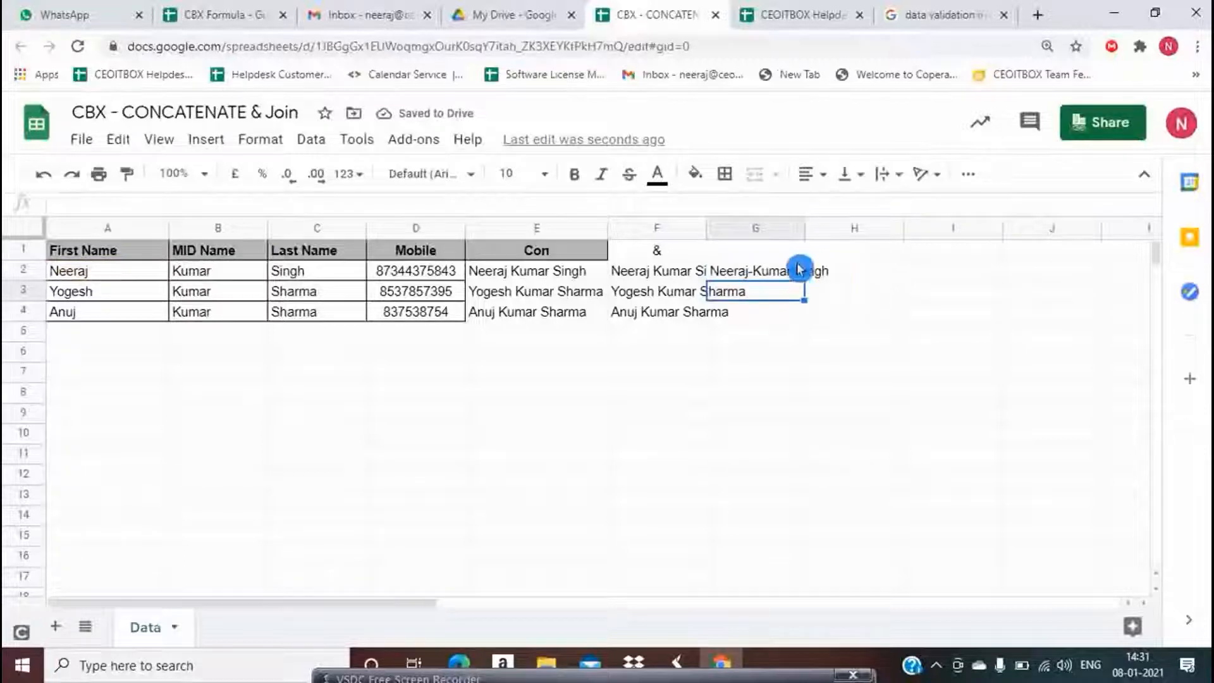
{"action": "left_click", "coordinate": [771, 272]}
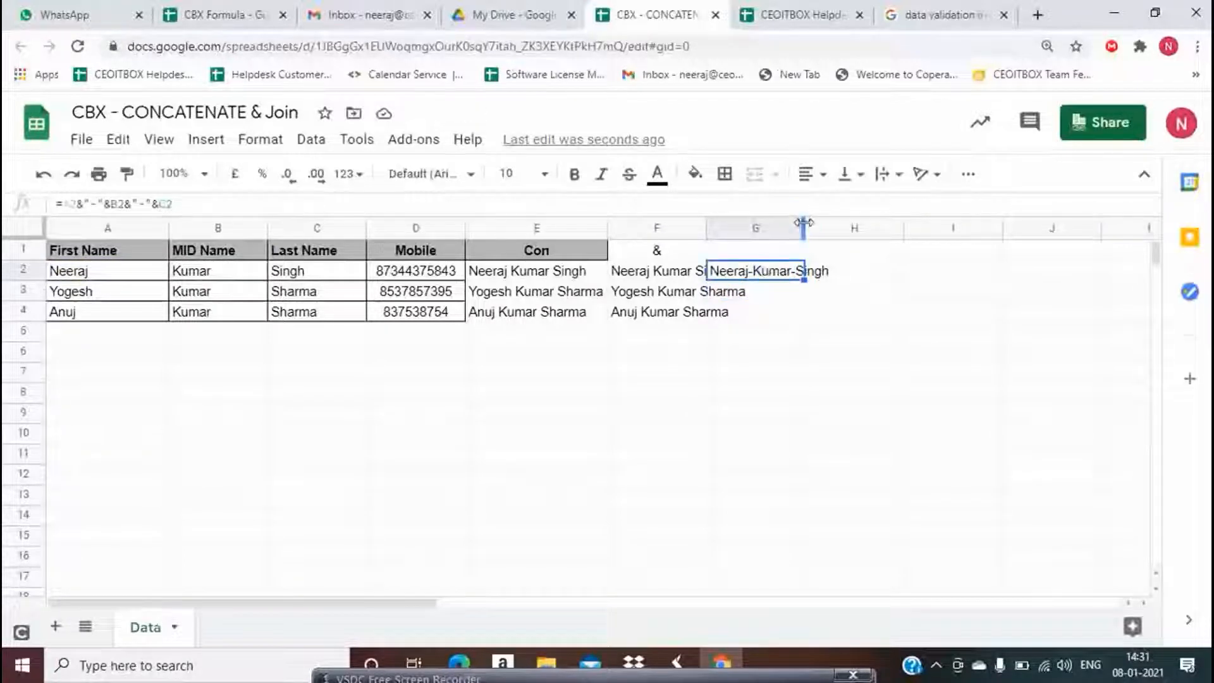
{"action": "double_click", "coordinate": [803, 223]}
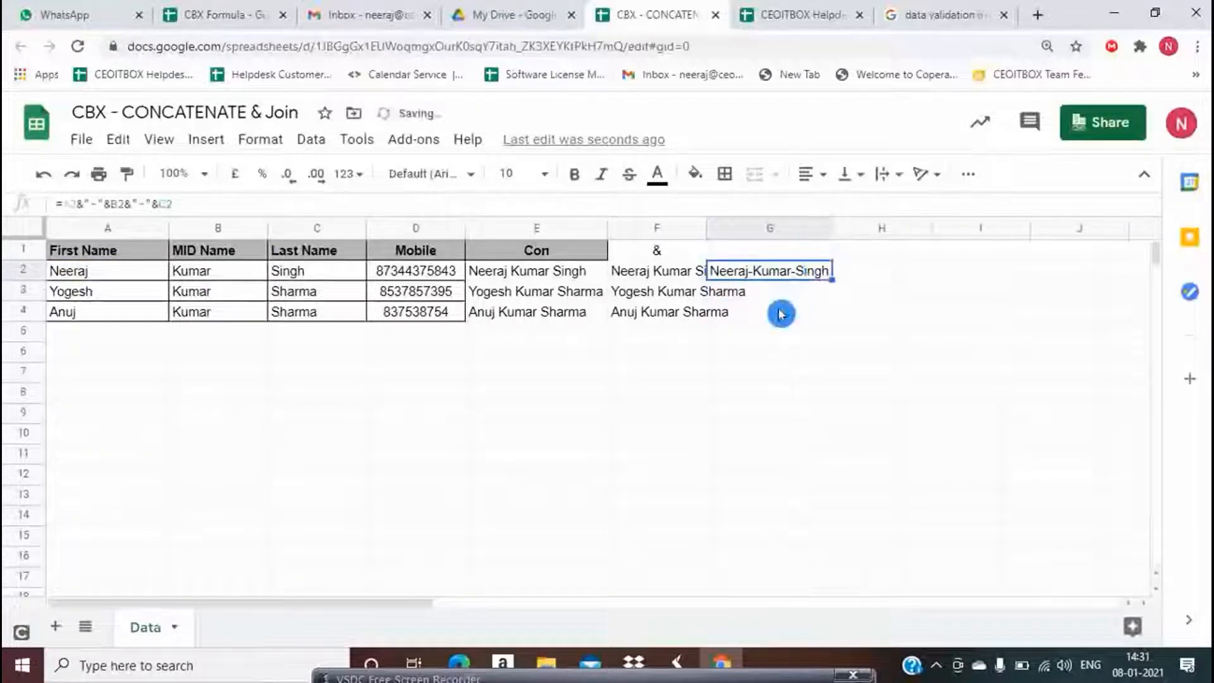
Review G2's formula and copy it down to G4
{"action": "key", "text": "F2"}
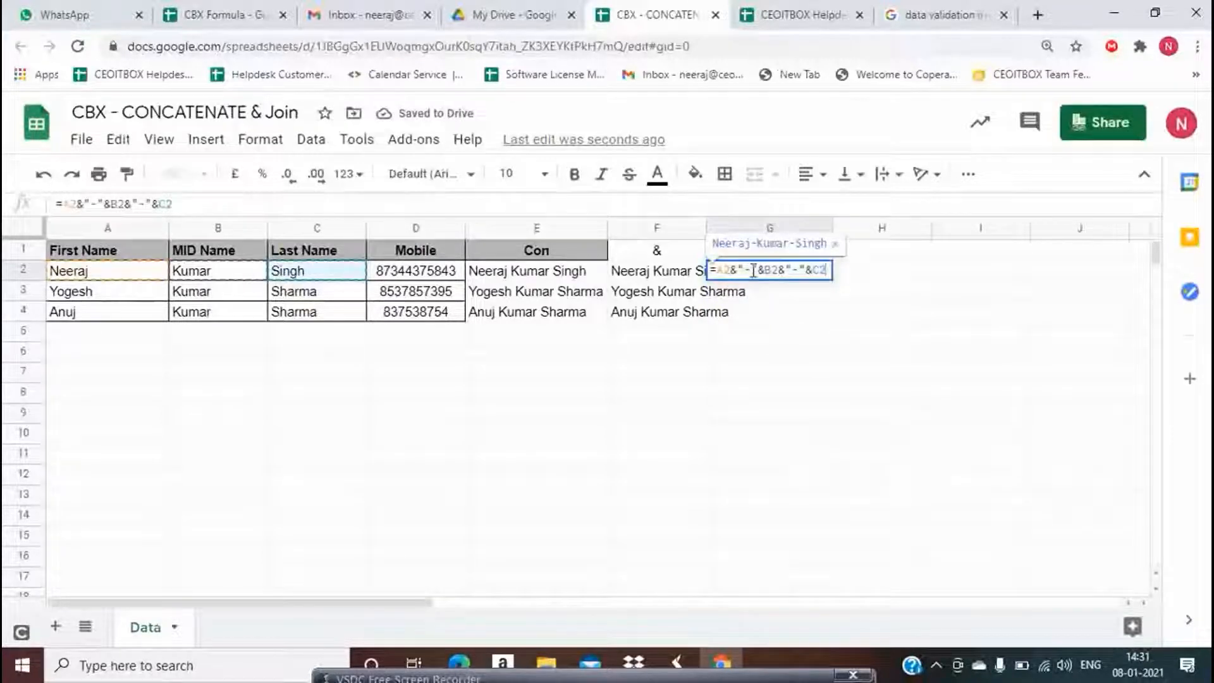
{"action": "key", "text": "Return"}
{"action": "key", "text": "Up"}
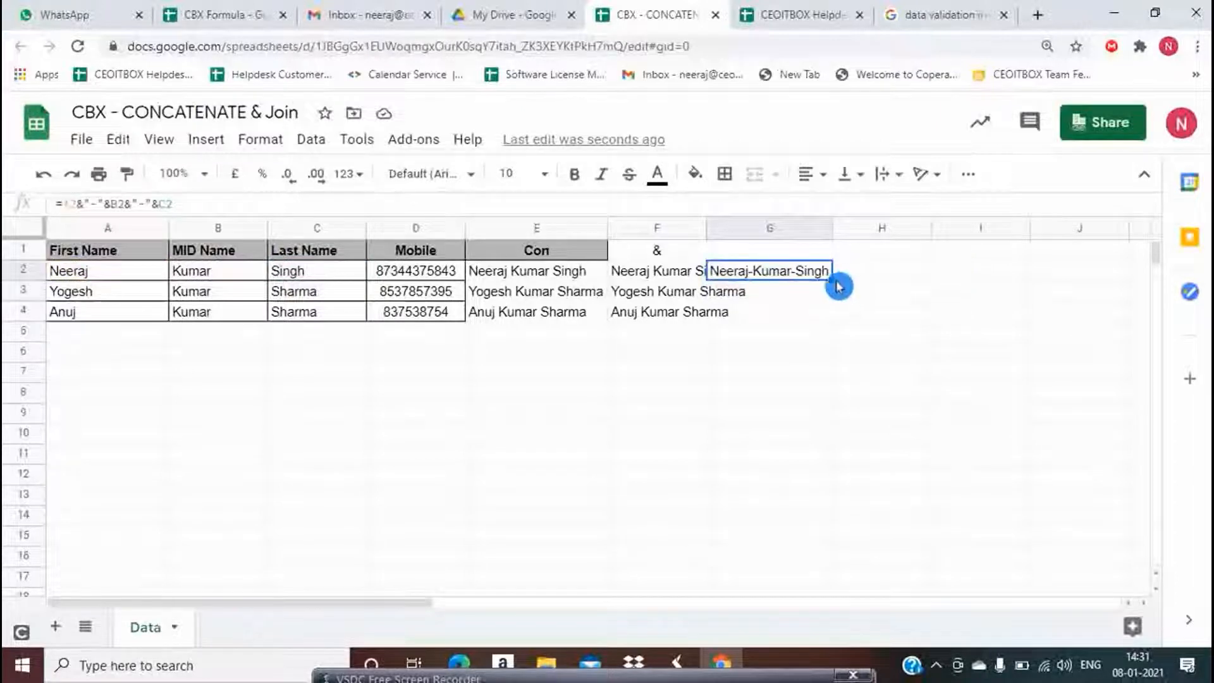
{"action": "left_click_drag", "start_coordinate": [832, 280], "coordinate": [839, 313]}
{"action": "left_click", "coordinate": [882, 274]}
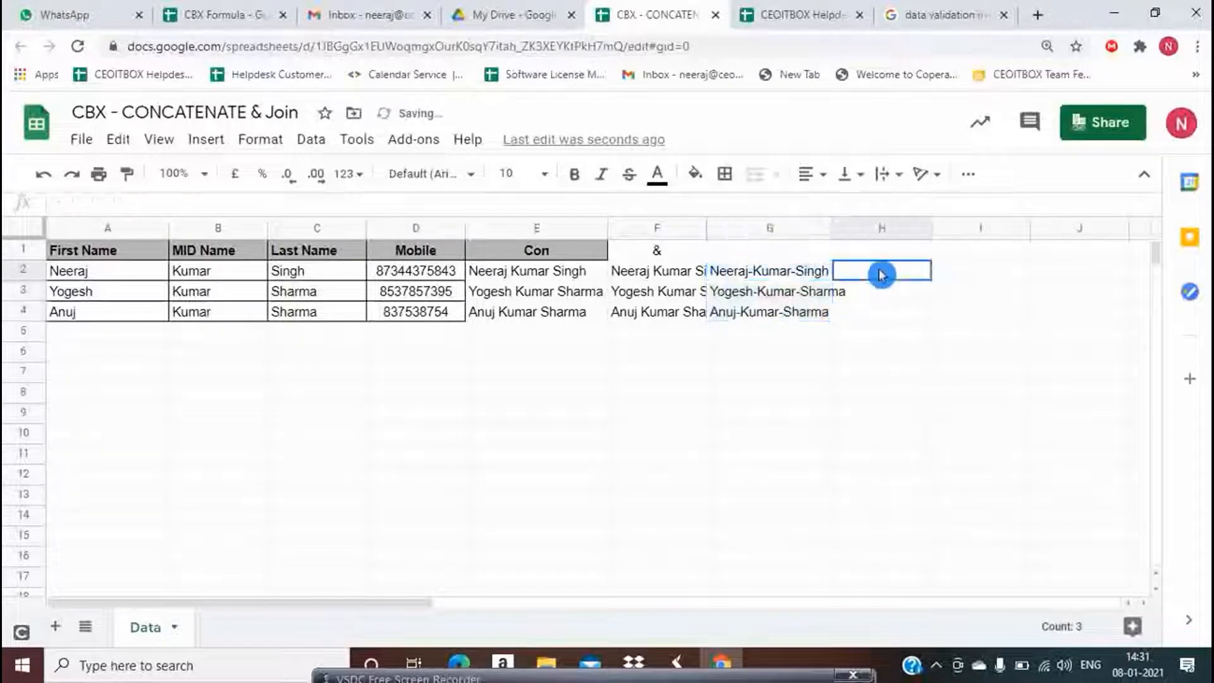
{"action": "key", "text": "Up"}
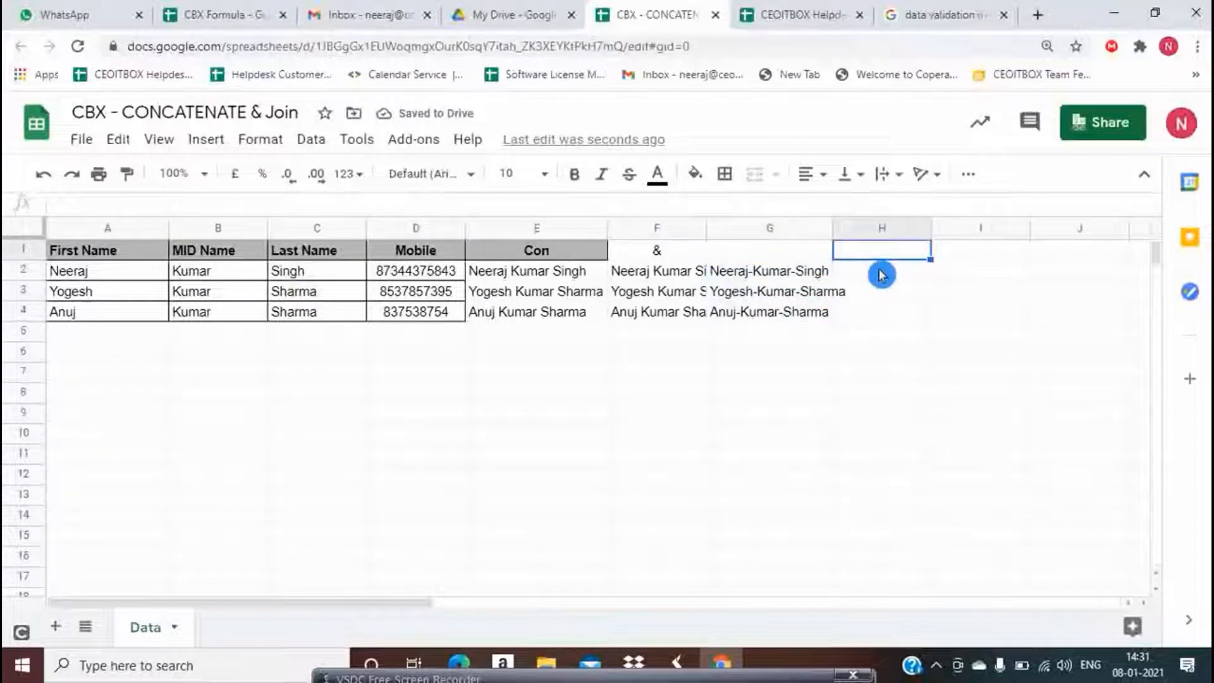
{"action": "type", "text": "Join"}
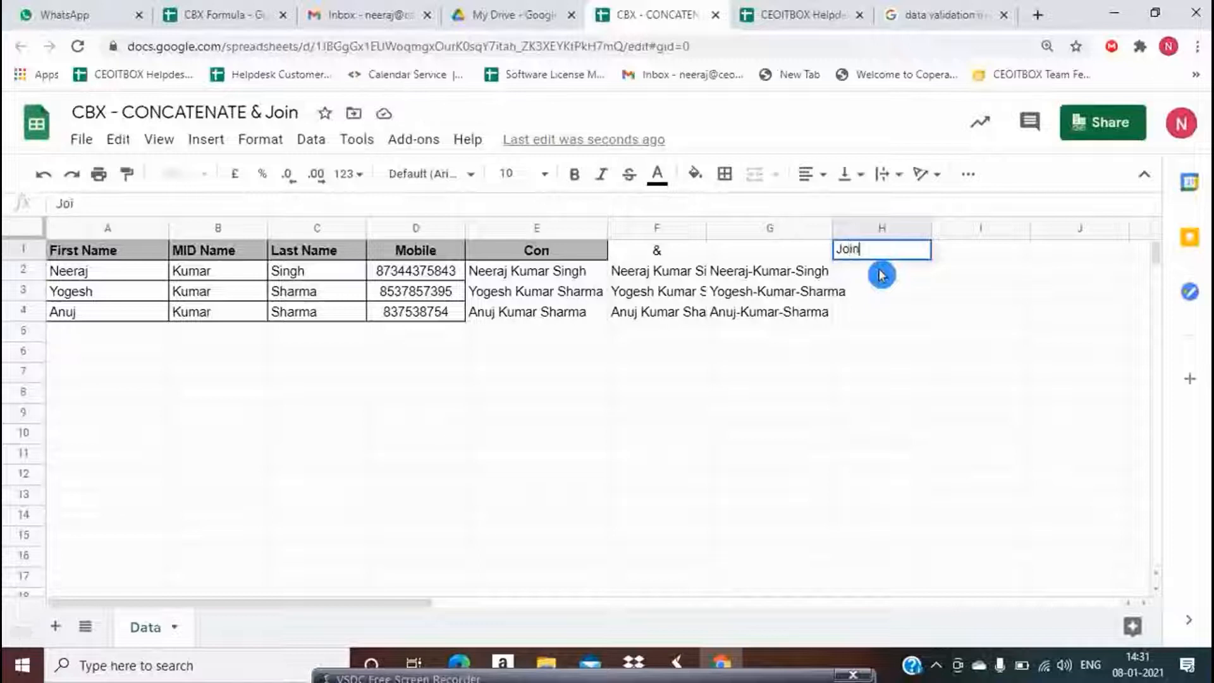
{"action": "key", "text": "Return"}
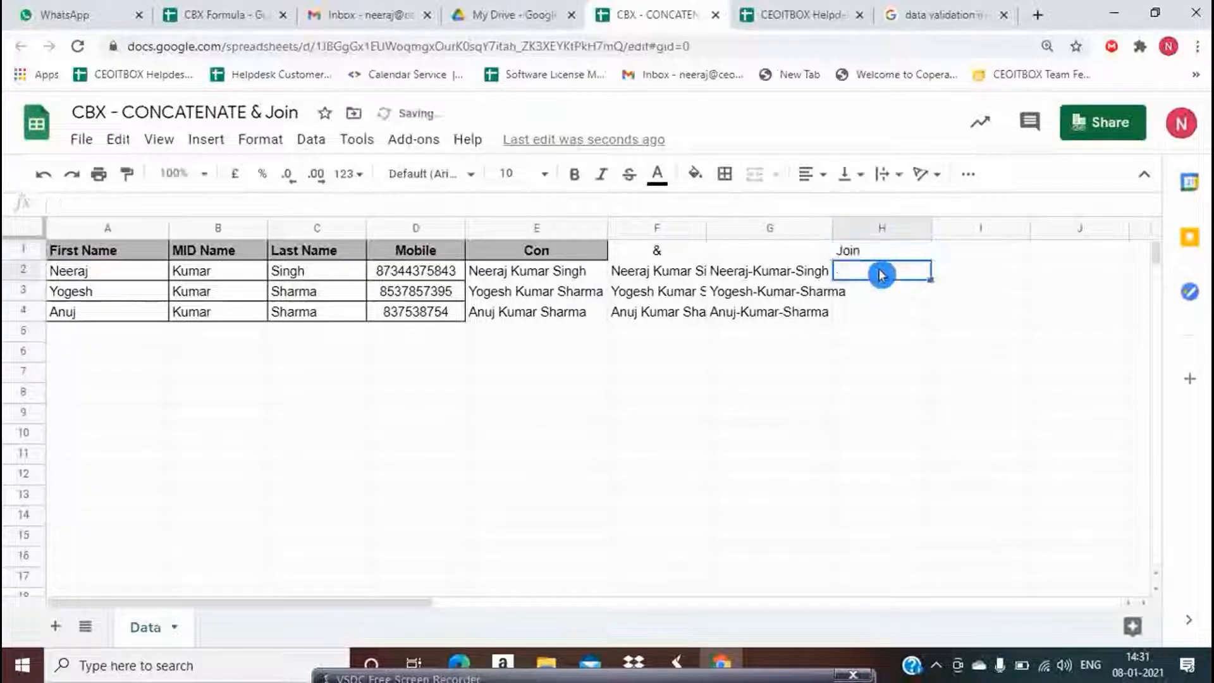
{"action": "key", "text": "Down"}
{"action": "key", "text": "Down"}
{"action": "key", "text": "Down"}
{"action": "key", "text": "Down"}
{"action": "key", "text": "Up"}
{"action": "key", "text": "Up"}
{"action": "key", "text": "Up"}
{"action": "key", "text": "Up"}
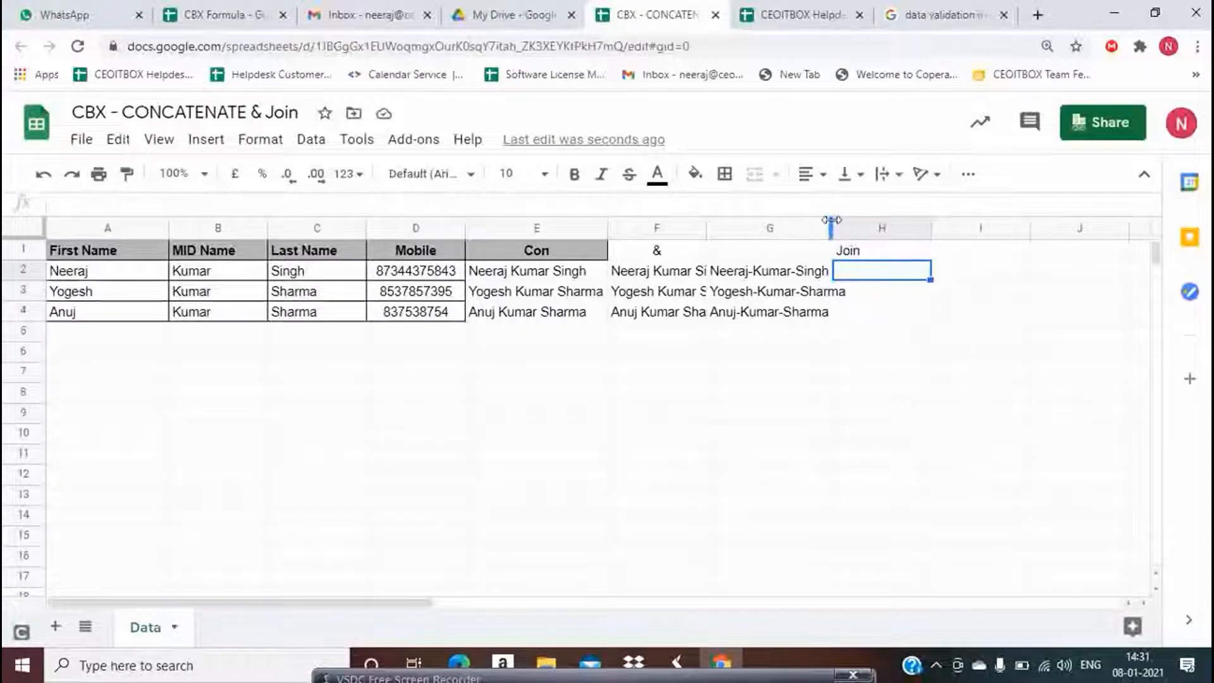
{"action": "left_click_drag", "start_coordinate": [831, 227], "coordinate": [849, 229]}
Abandon a half-typed =joi formula in H2 and review E2's CONCATENATE formula
{"action": "type", "text": "="}
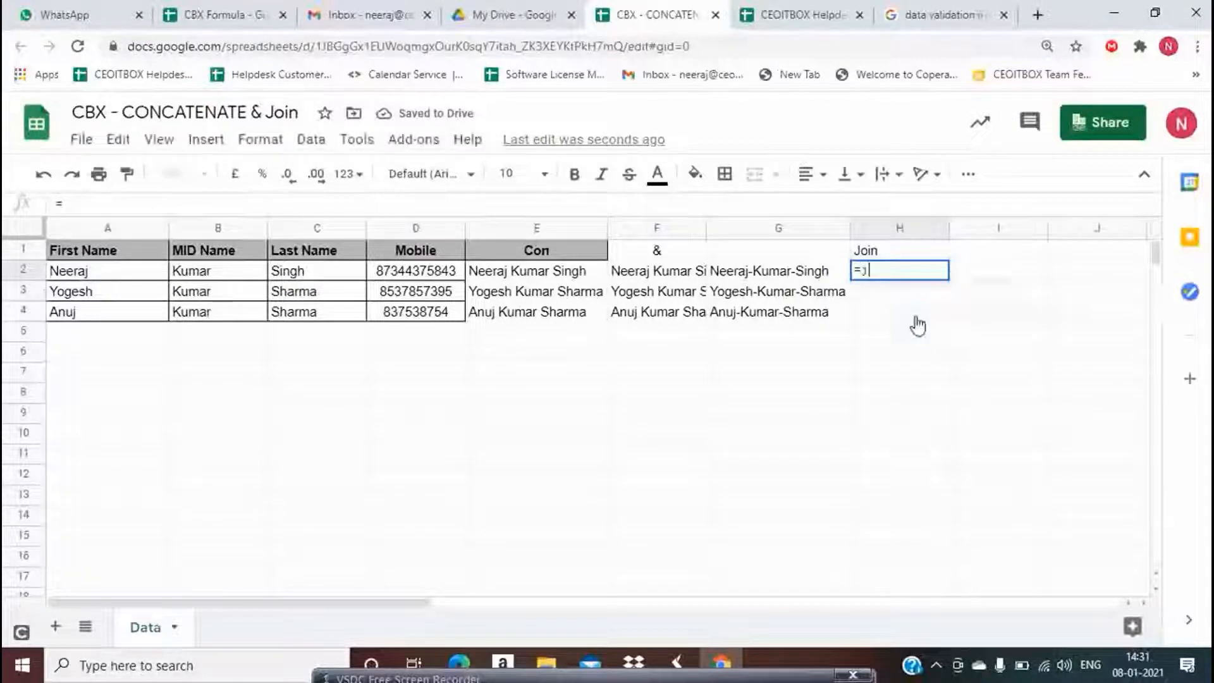
{"action": "type", "text": "join"}
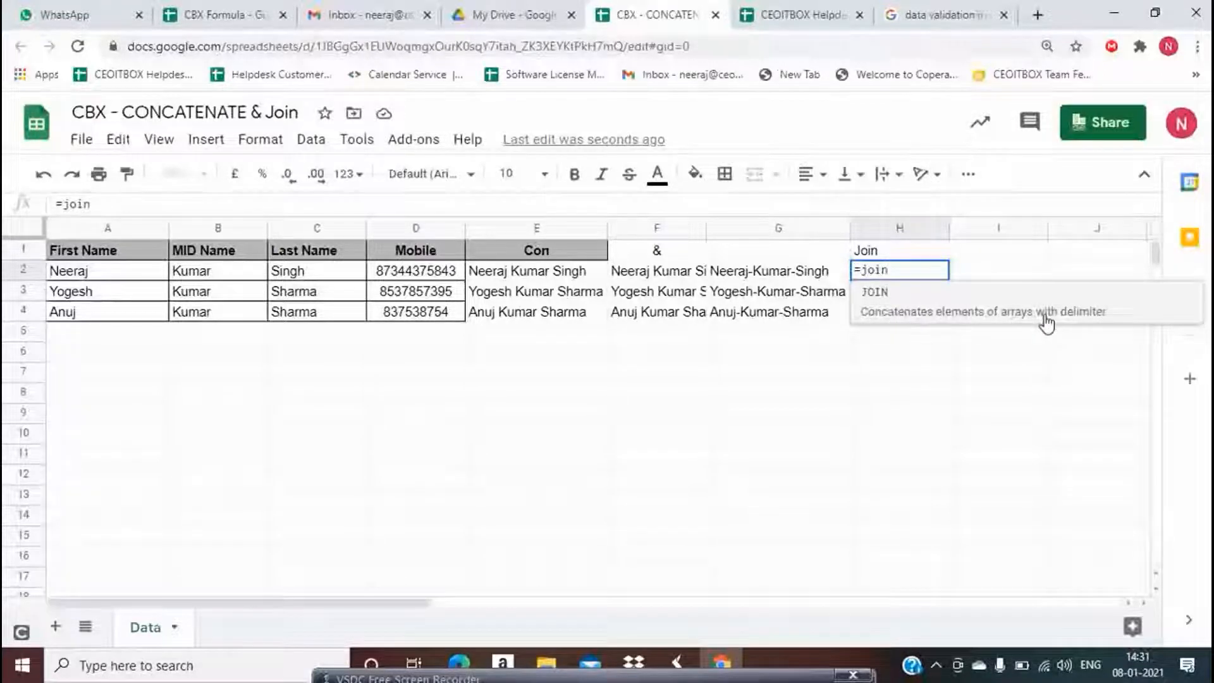
{"action": "key", "text": "Escape"}
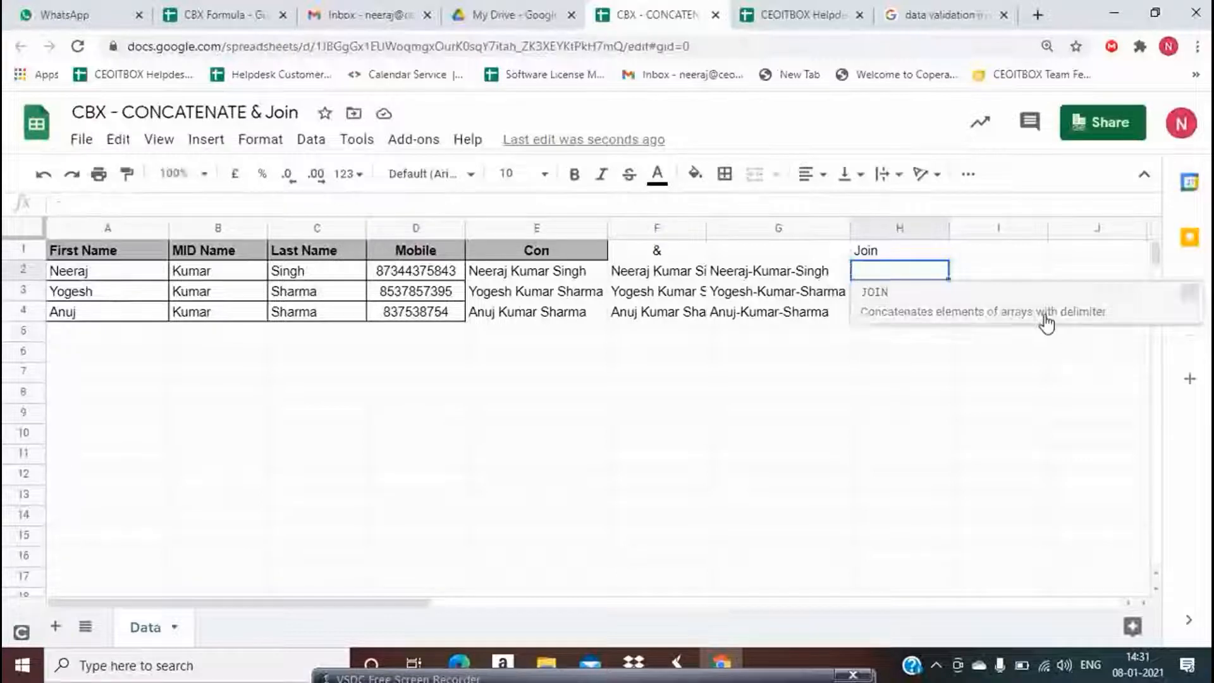
{"action": "key", "text": "Left"}
{"action": "key", "text": "Left"}
{"action": "key", "text": "Left"}
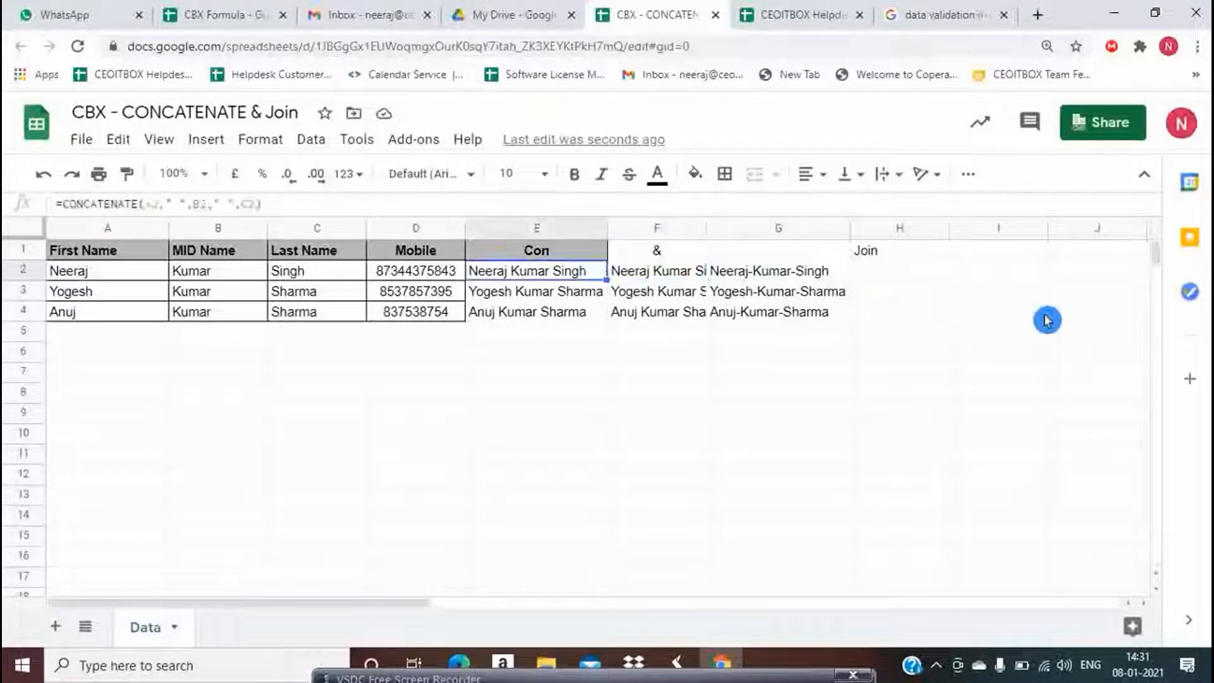
{"action": "key", "text": "Return"}
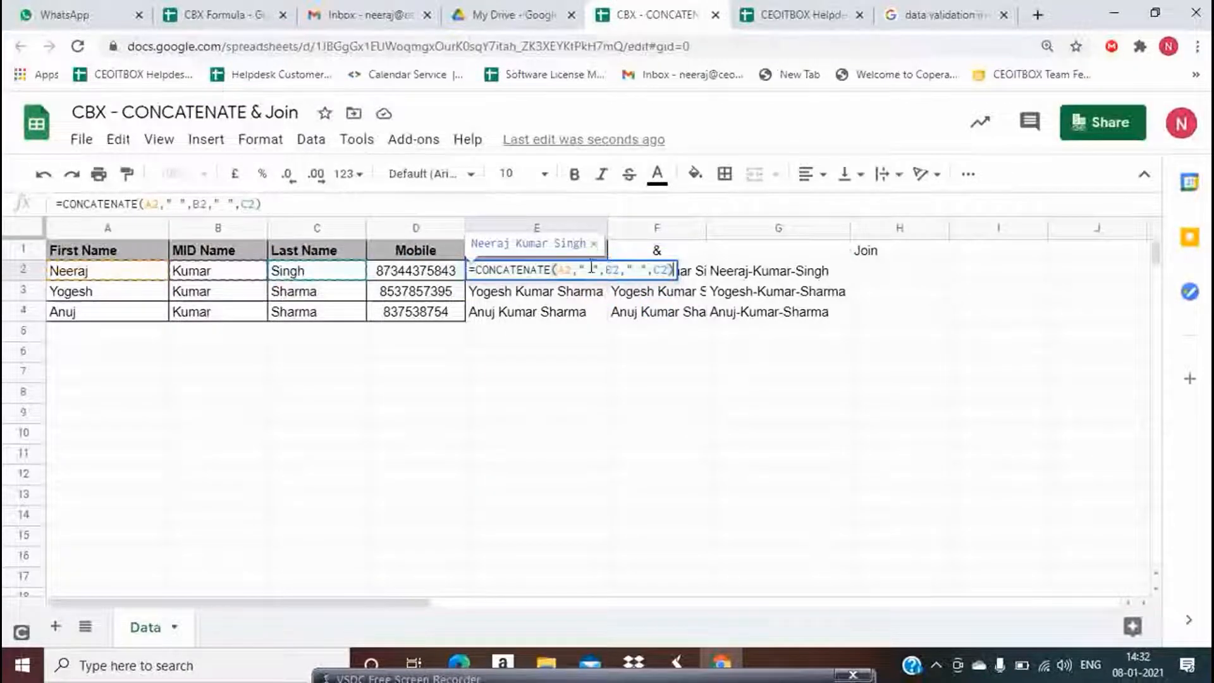
{"action": "key", "text": "Escape"}
{"action": "left_click", "coordinate": [867, 270]}
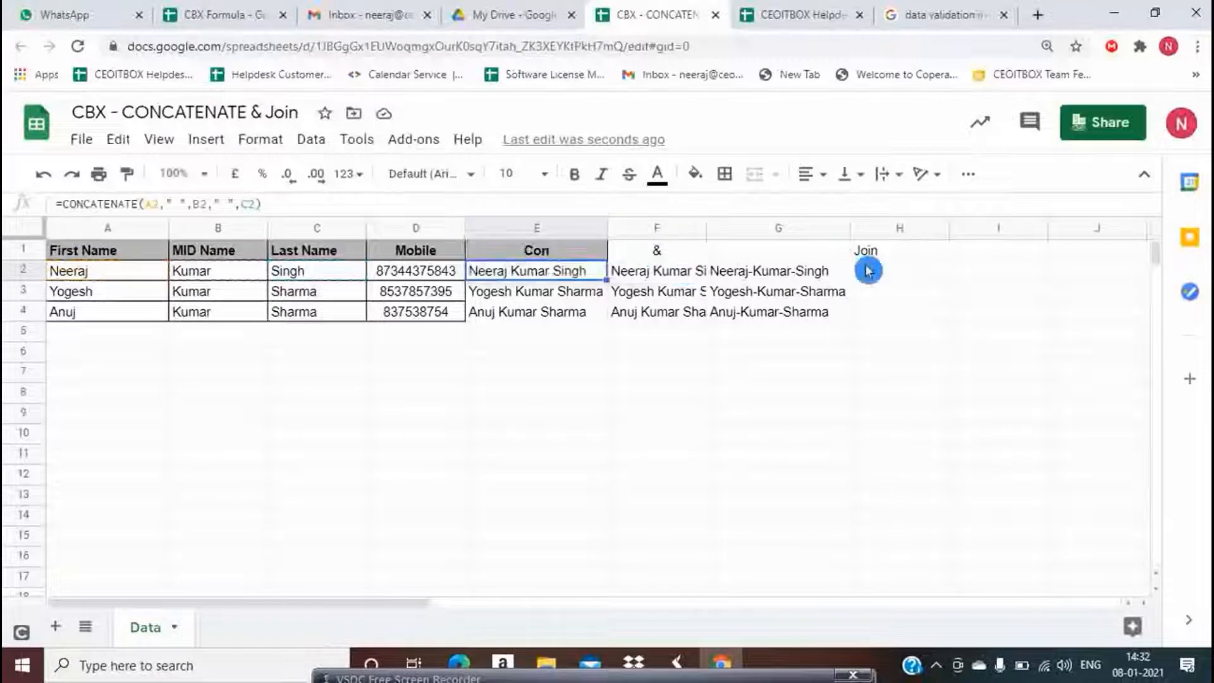
Enter =JOIN(" ",A2:C2) in H2
{"action": "type", "text": "="}
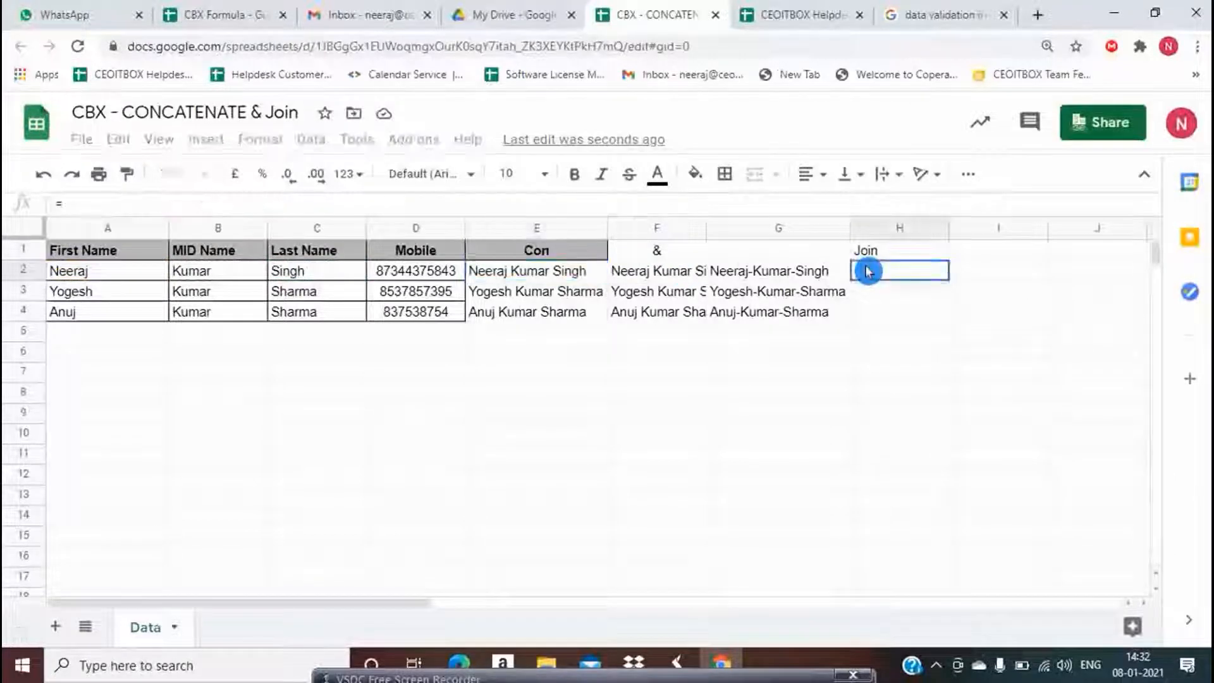
{"action": "key", "text": "Escape"}
{"action": "key", "text": "Right"}
{"action": "key", "text": "Left"}
{"action": "type", "text": "=join"}
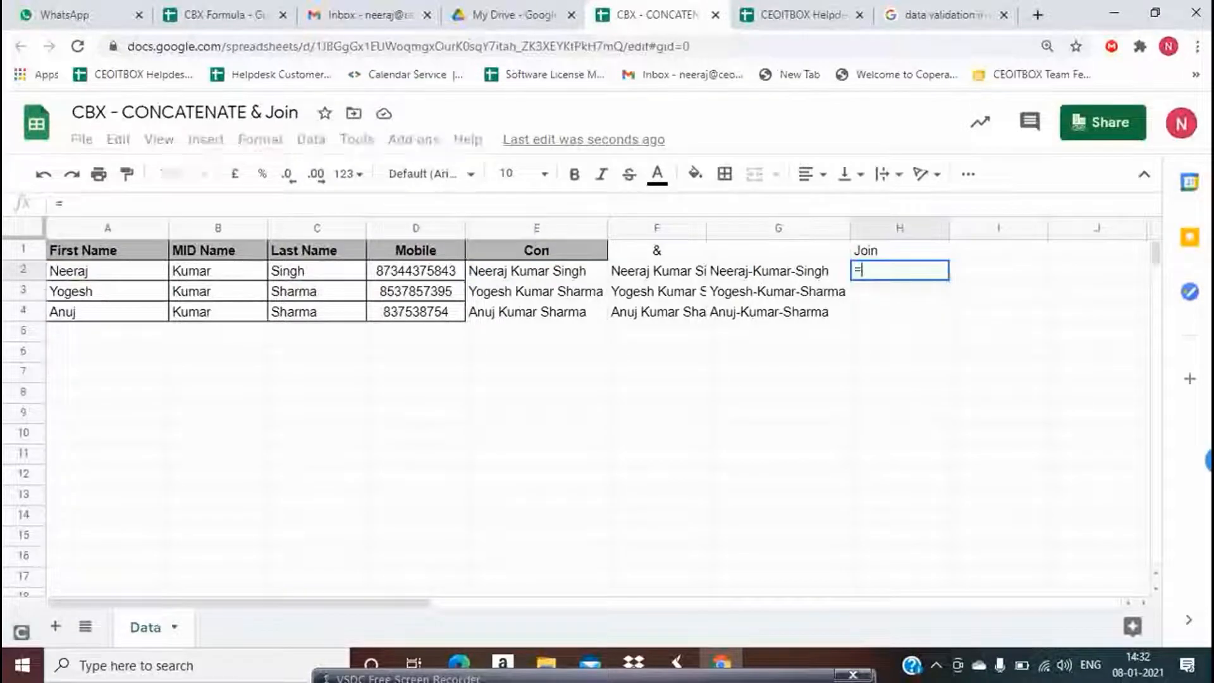
{"action": "type", "text": "("}
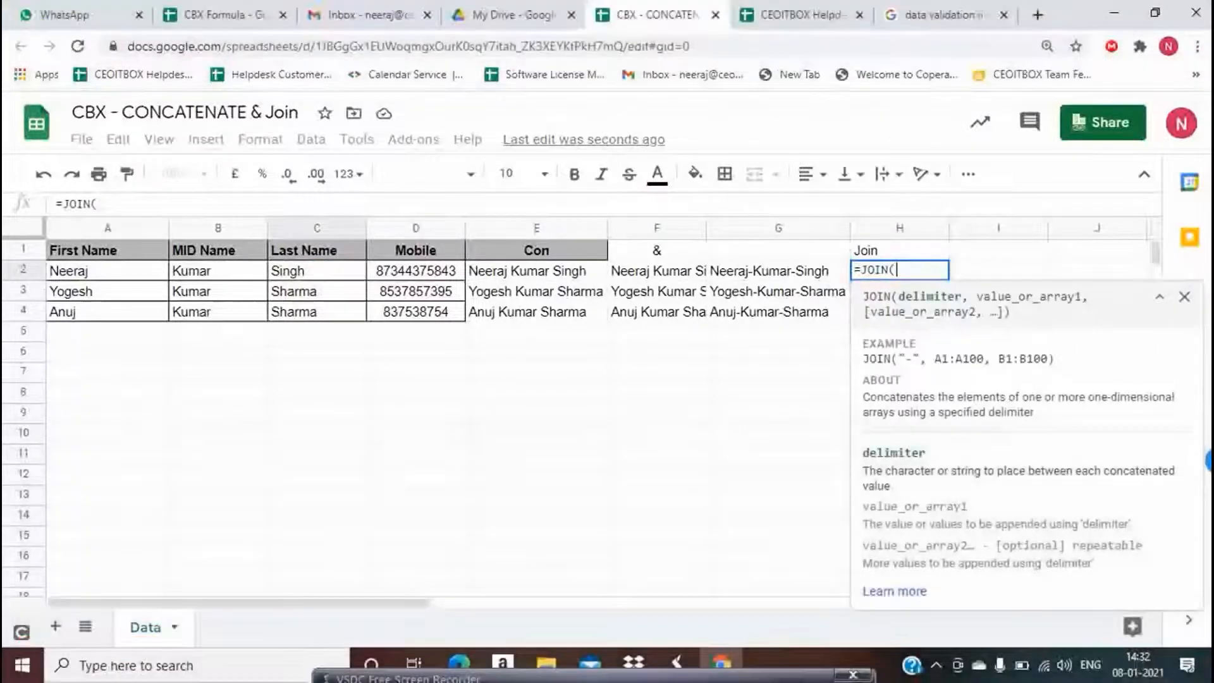
{"action": "type", "text": "\""}
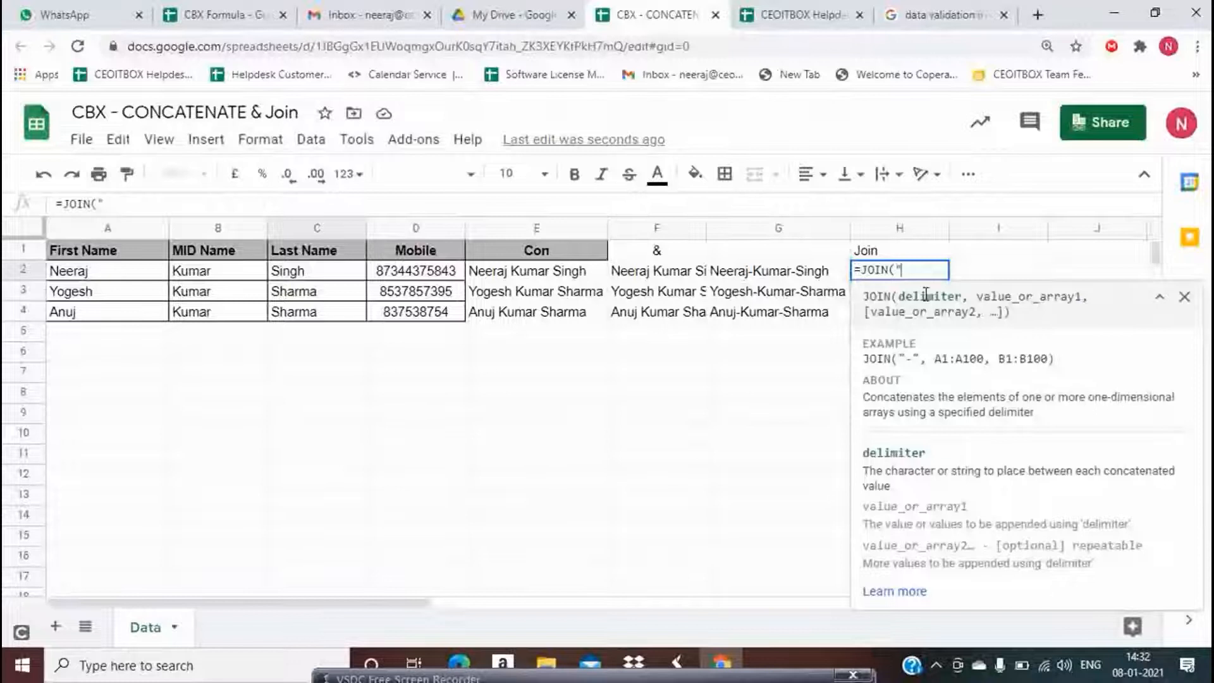
{"action": "type", "text": " \","}
{"action": "left_click", "coordinate": [927, 300]}
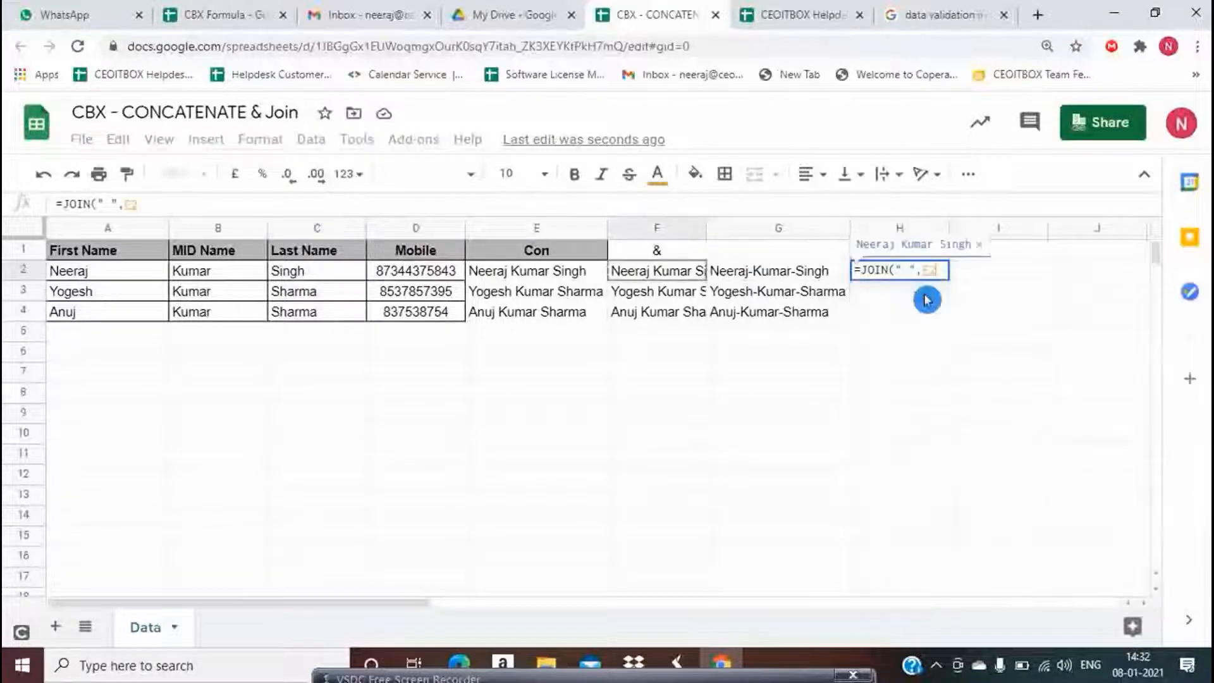
{"action": "key", "text": "Left"}
{"action": "key", "text": "Left"}
{"action": "key", "text": "shift+Left"}
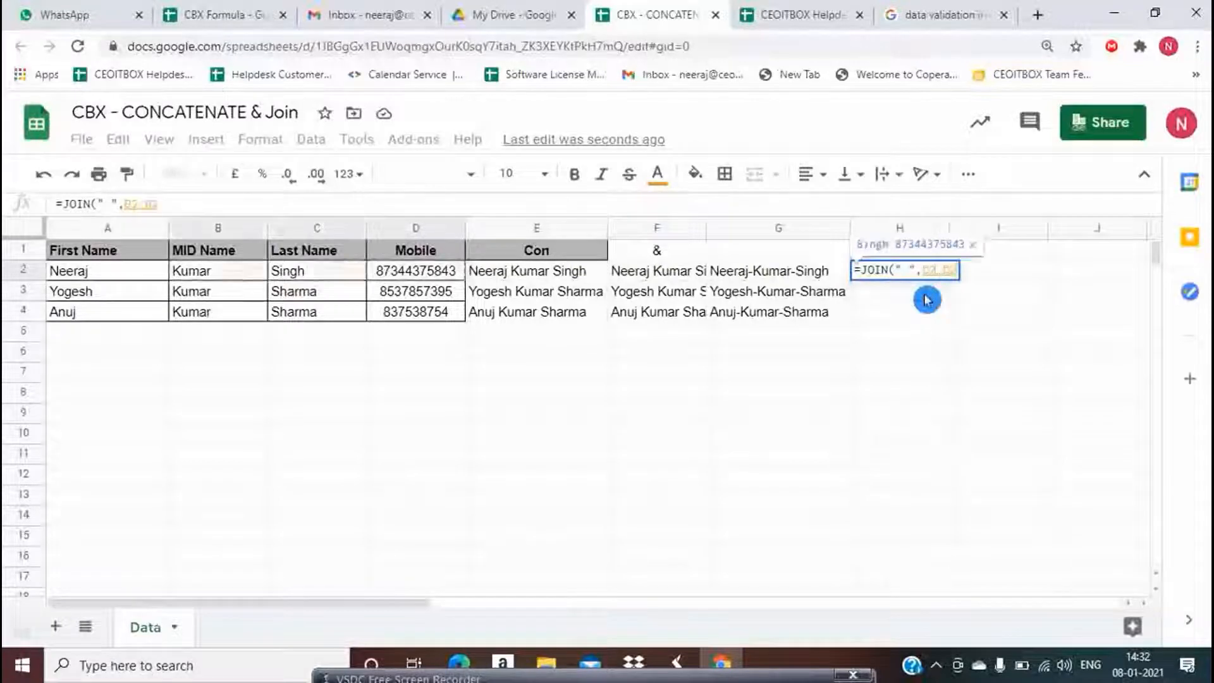
{"action": "key", "text": "shift+Left"}
{"action": "key", "text": "shift+Left"}
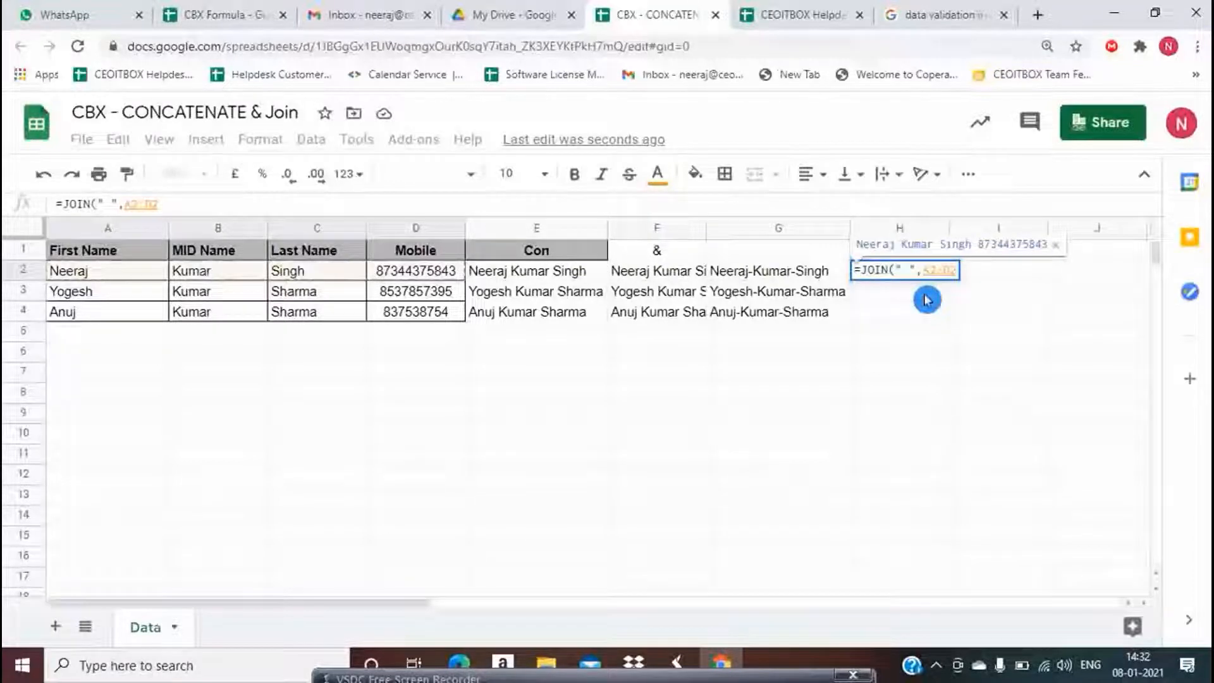
{"action": "key", "text": "Left"}
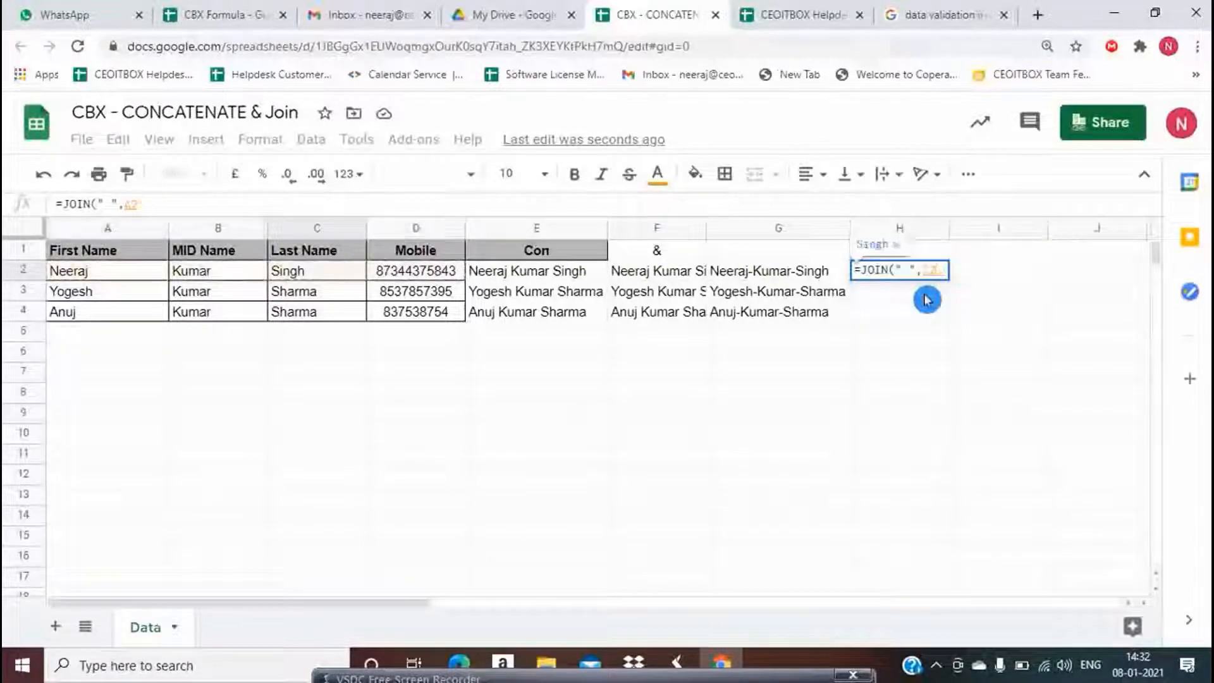
{"action": "key", "text": "shift+Left"}
{"action": "key", "text": "shift+Left"}
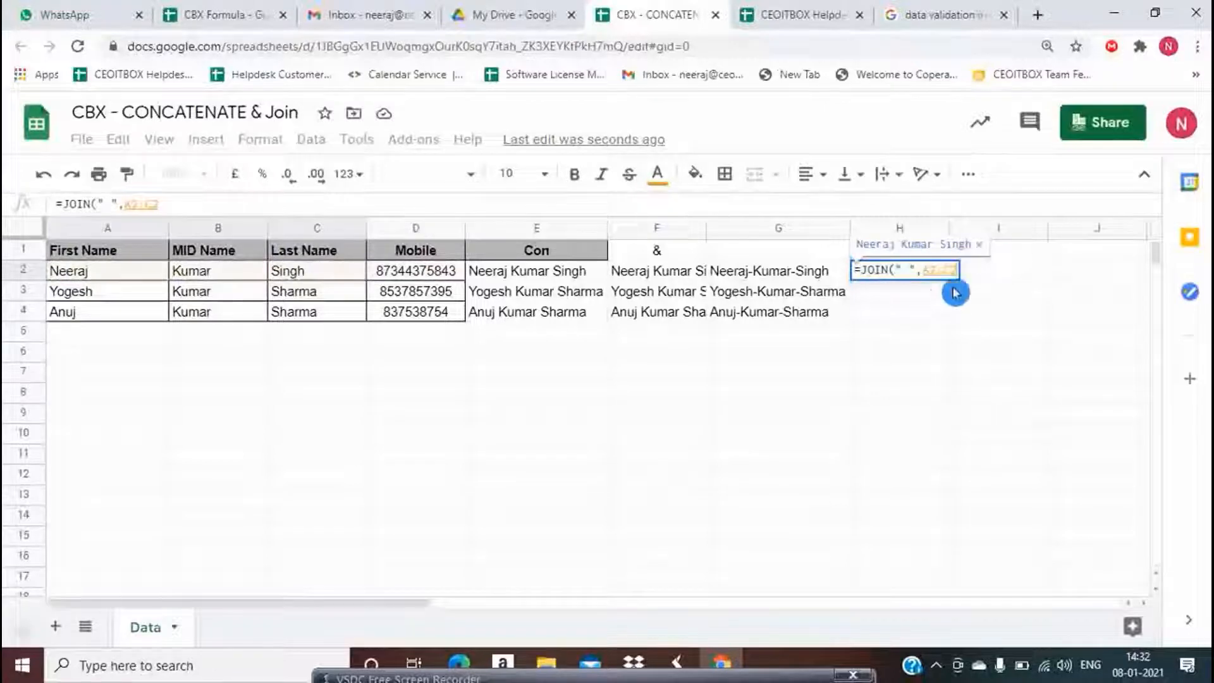
{"action": "key", "text": "Return"}
Copy H2's JOIN formula down to H4 and check it
{"action": "left_click", "coordinate": [946, 278]}
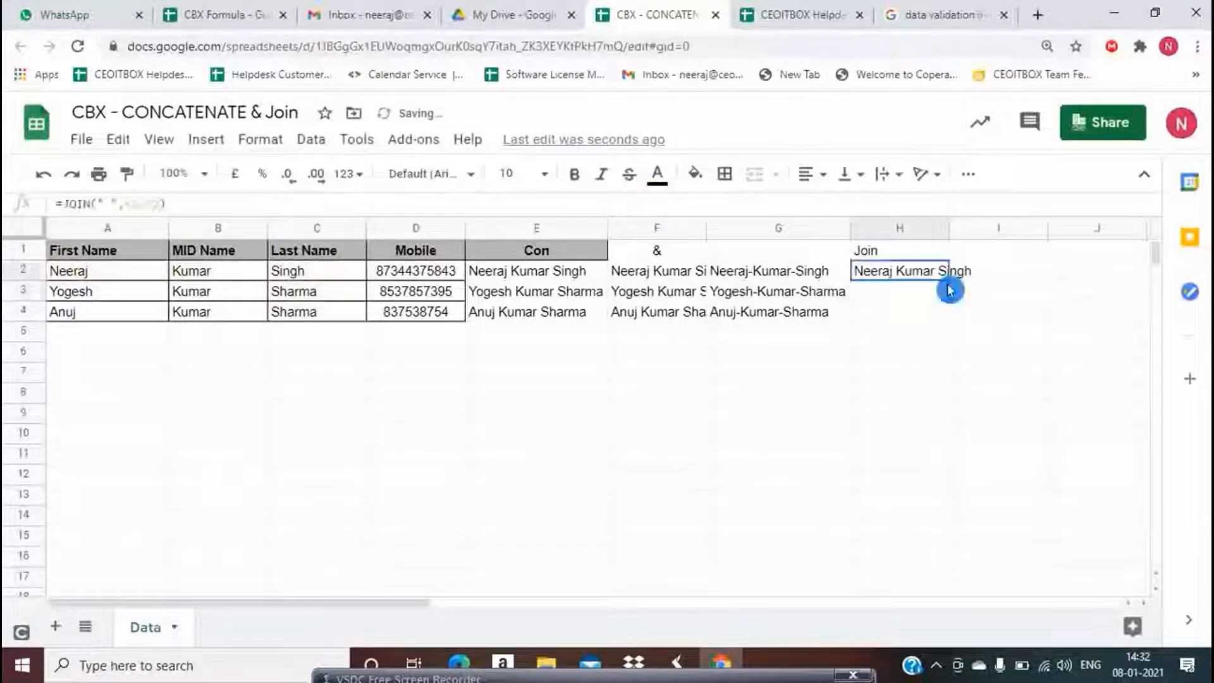
{"action": "left_click_drag", "start_coordinate": [947, 279], "coordinate": [959, 322]}
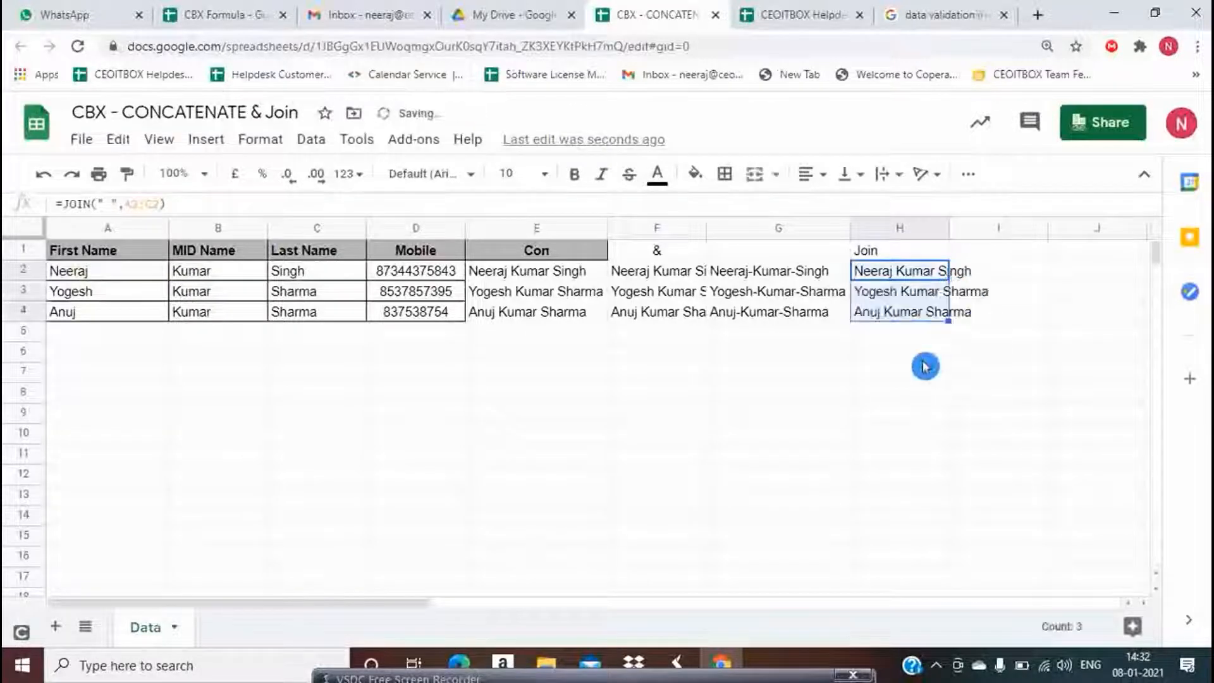
{"action": "left_click", "coordinate": [886, 358]}
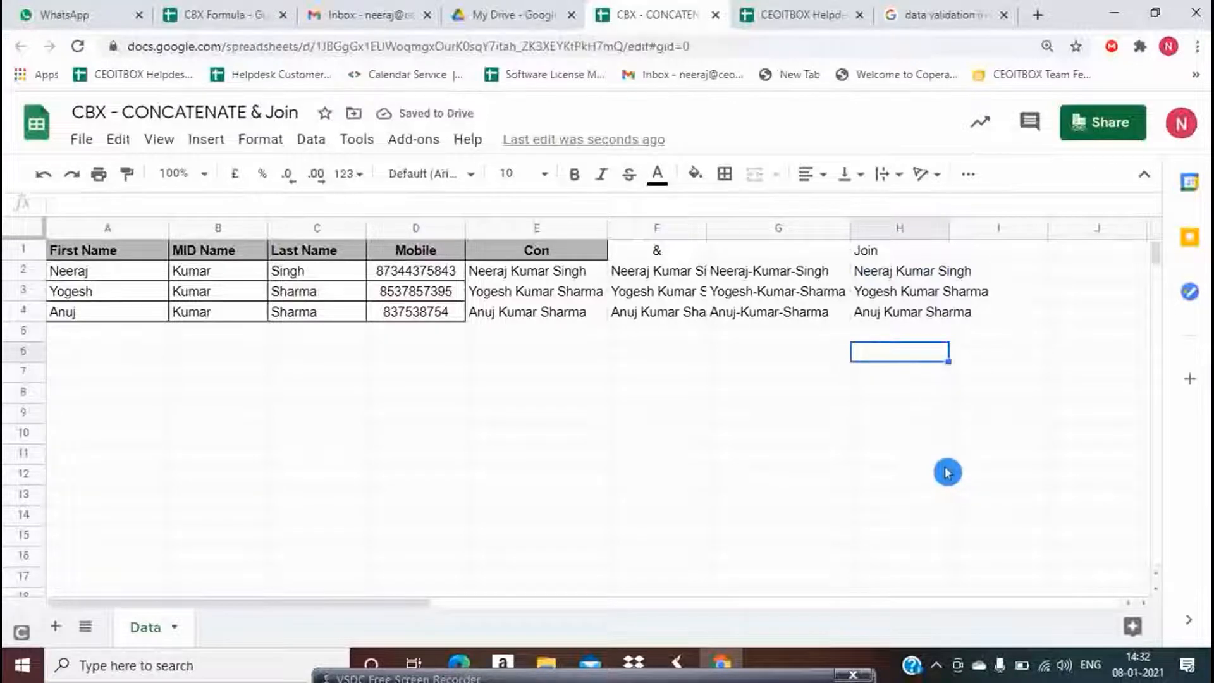
{"action": "left_click", "coordinate": [899, 277]}
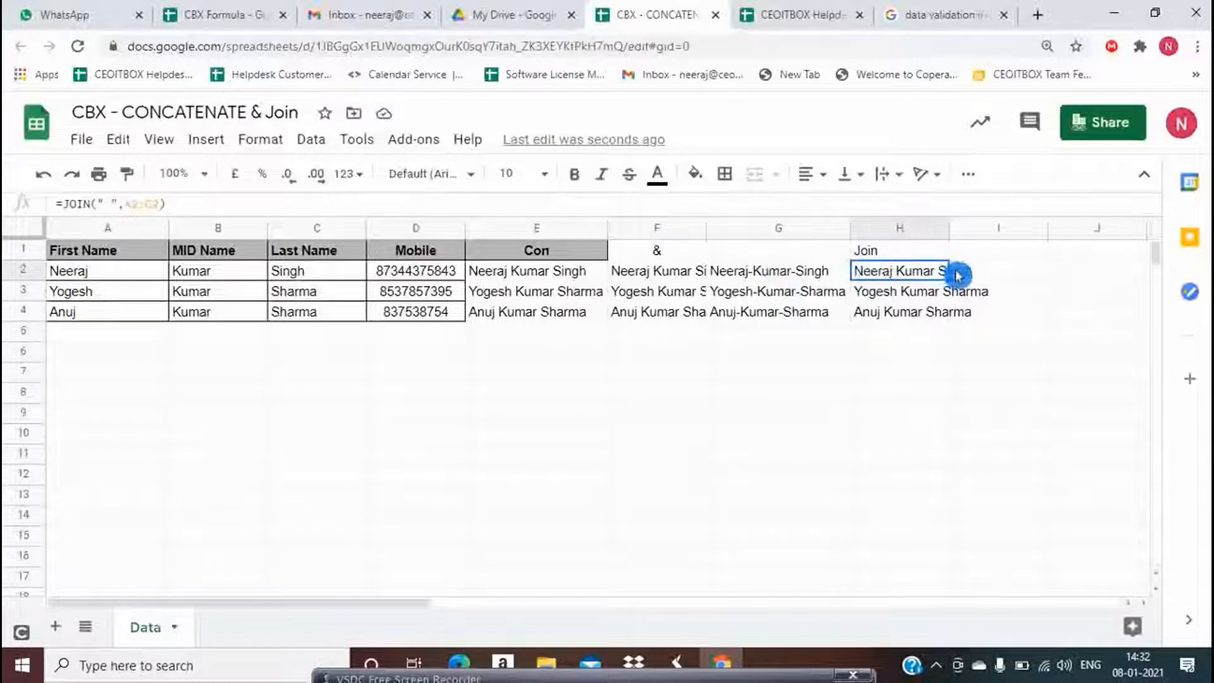
{"action": "left_click", "coordinate": [1021, 272]}
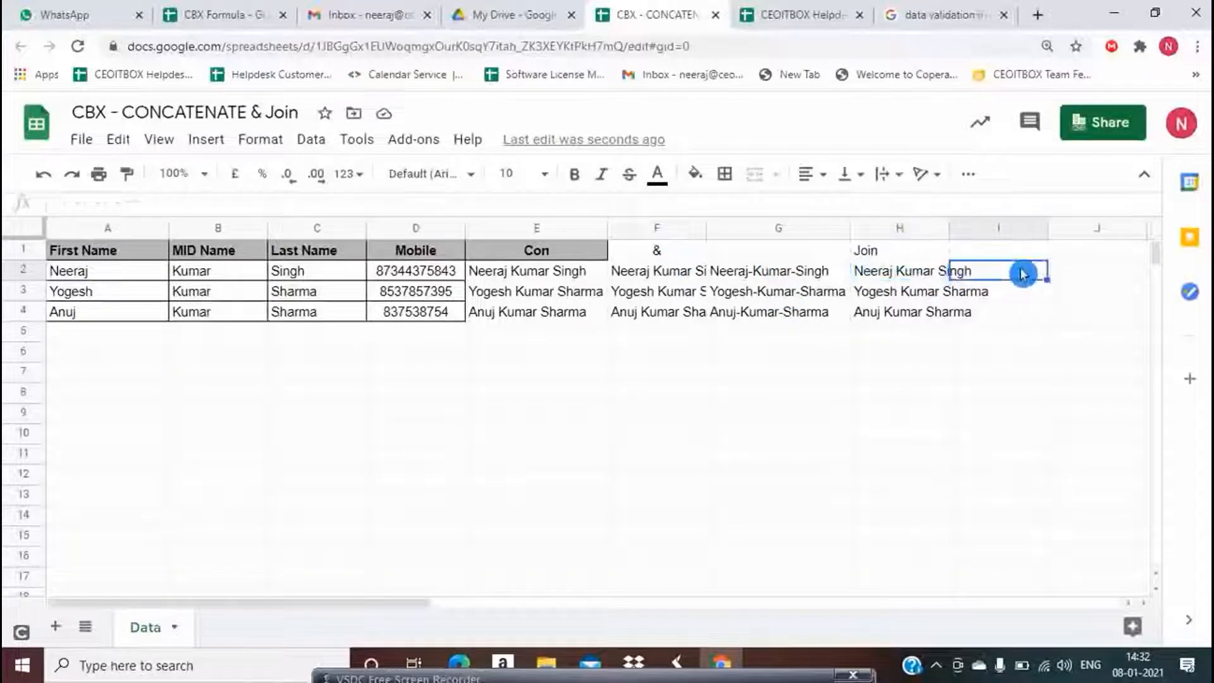
{"action": "double_click", "coordinate": [947, 229]}
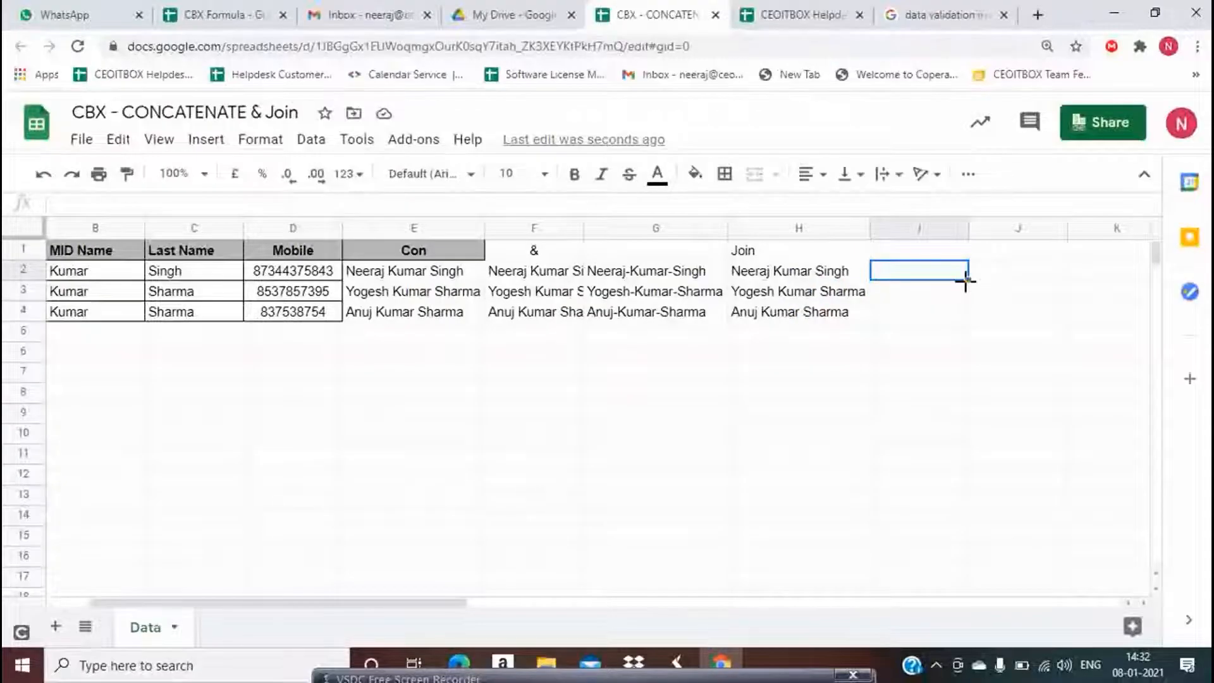
{"action": "left_click", "coordinate": [967, 283]}
{"action": "type", "text": "="}
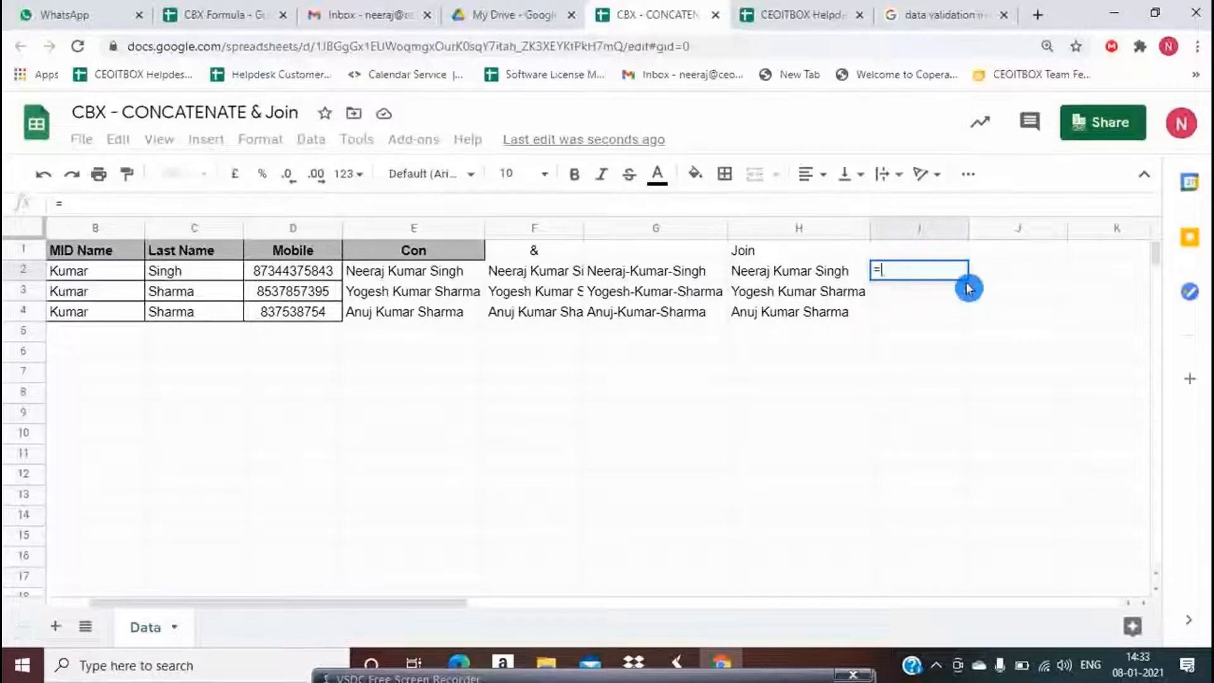
{"action": "type", "text": "co"}
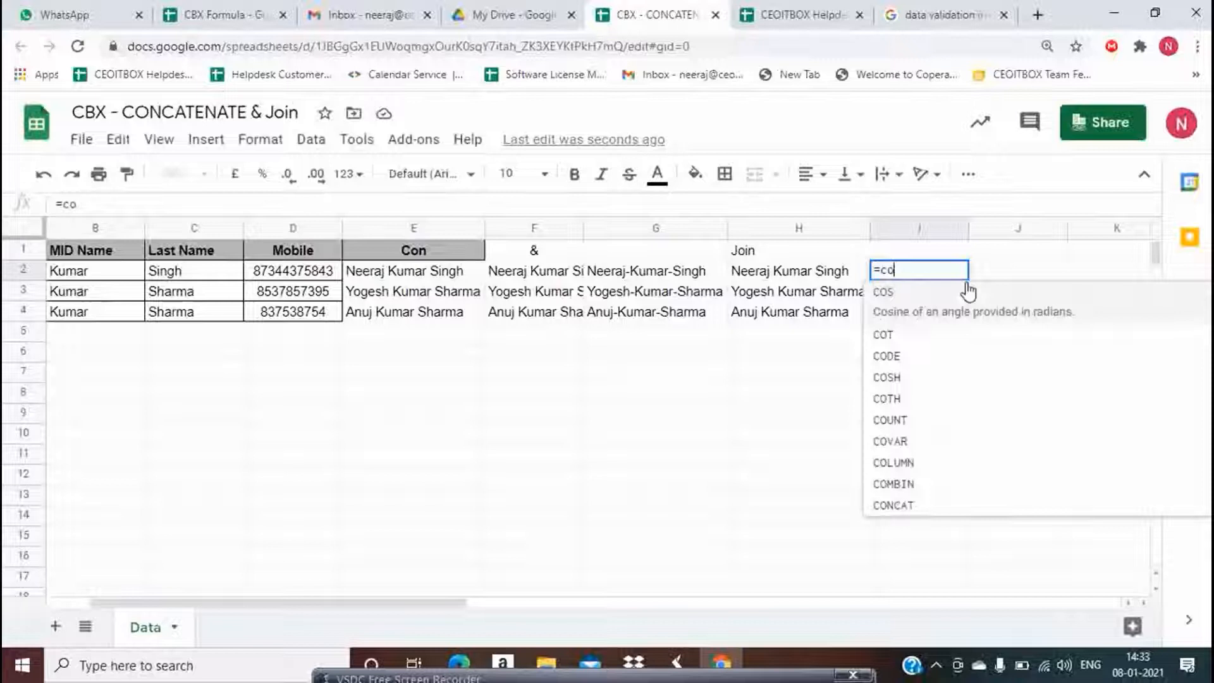
{"action": "key", "text": "BackSpace"}
{"action": "key", "text": "BackSpace"}
{"action": "type", "text": "j"}
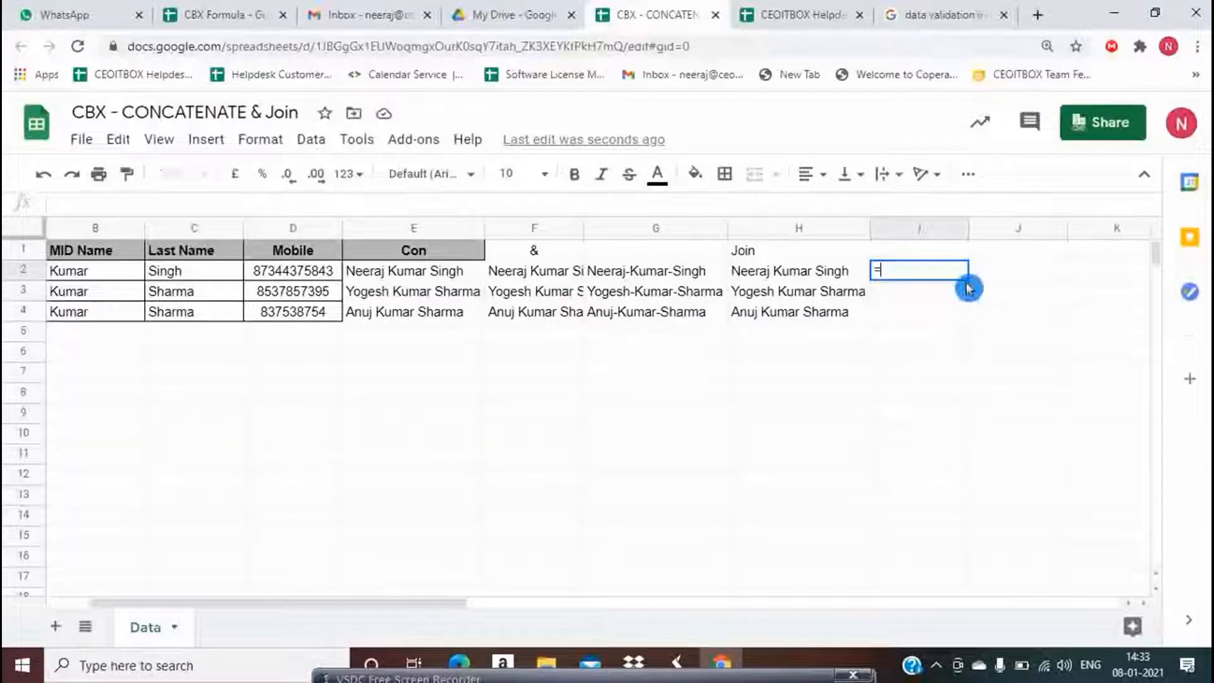
{"action": "type", "text": "o"}
{"action": "key", "text": "Escape"}
{"action": "key", "text": "Left"}
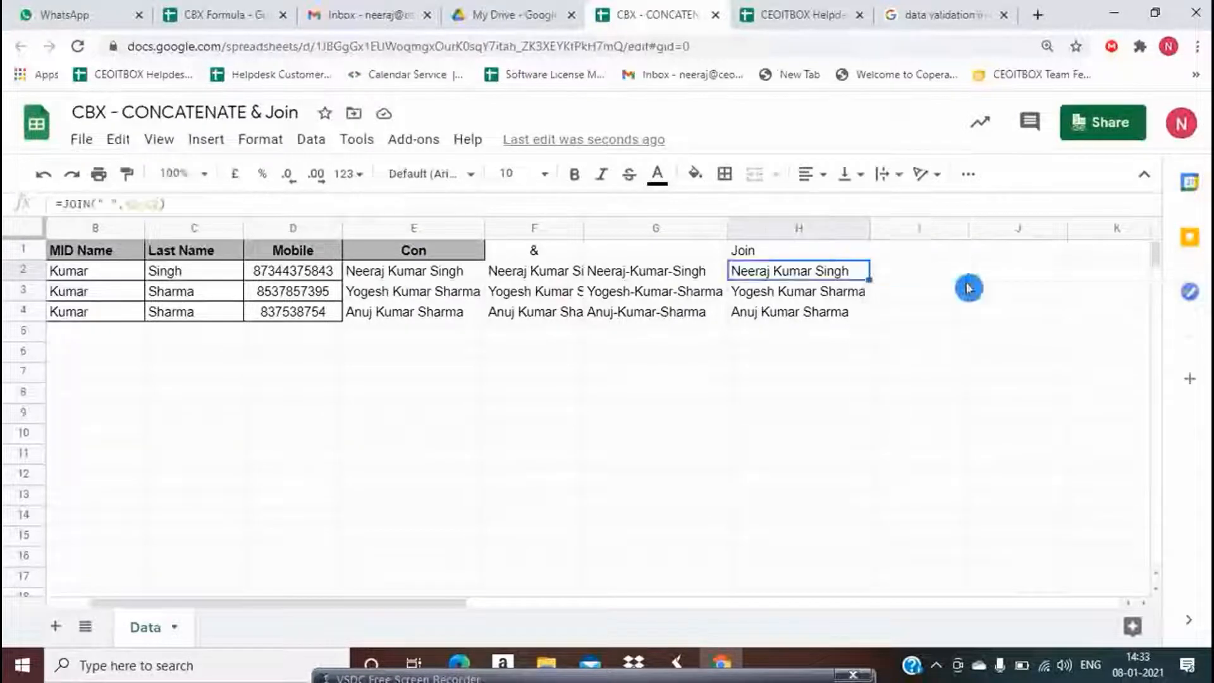
{"action": "key", "text": "F2"}
{"action": "key", "text": "Escape"}
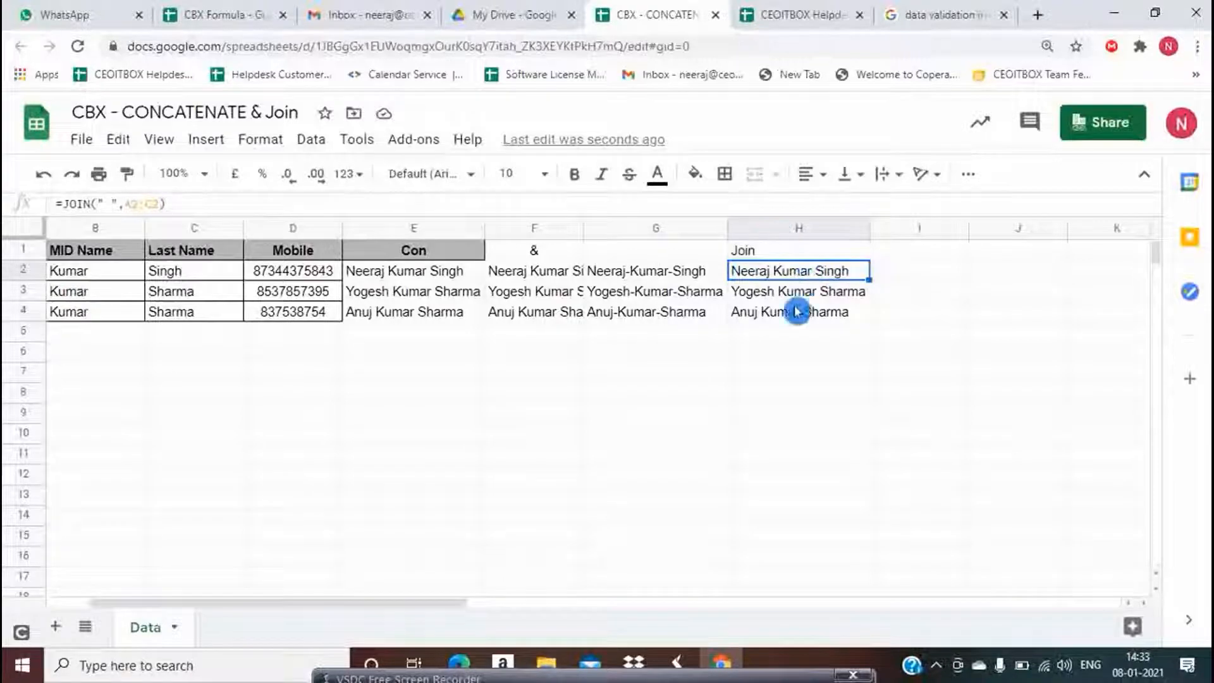
Start =CONCATENATE(A2," ", in I2 from the function suggestions
{"action": "left_click", "coordinate": [918, 273]}
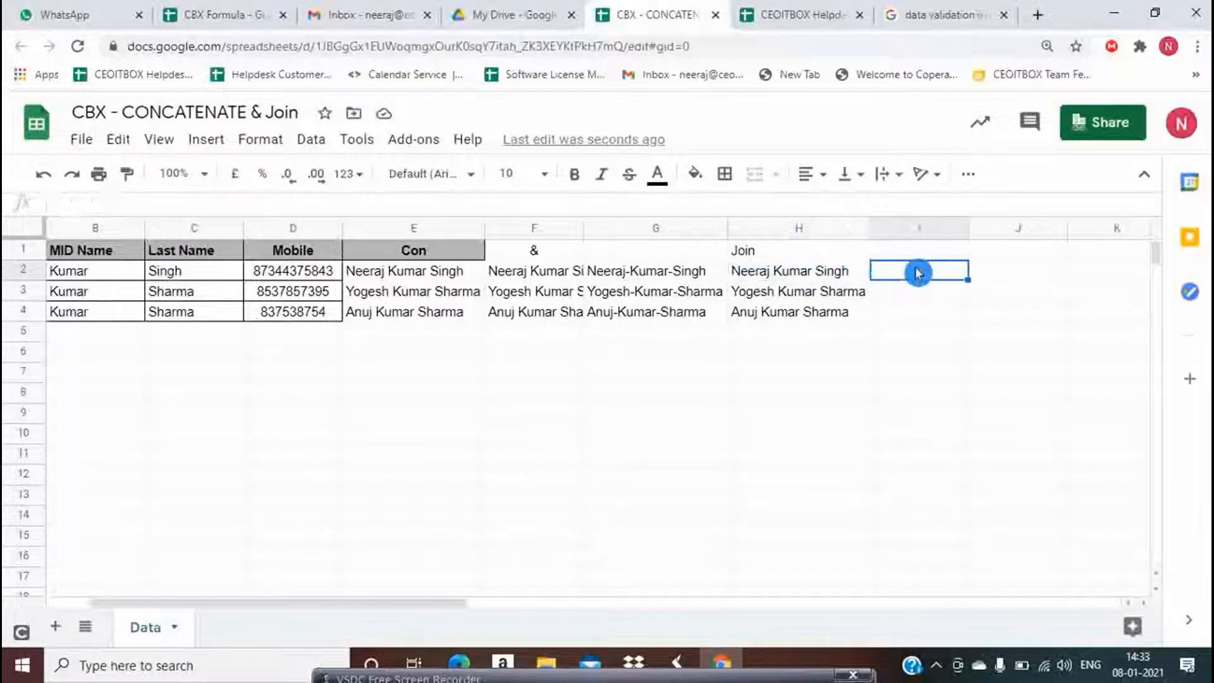
{"action": "type", "text": "="}
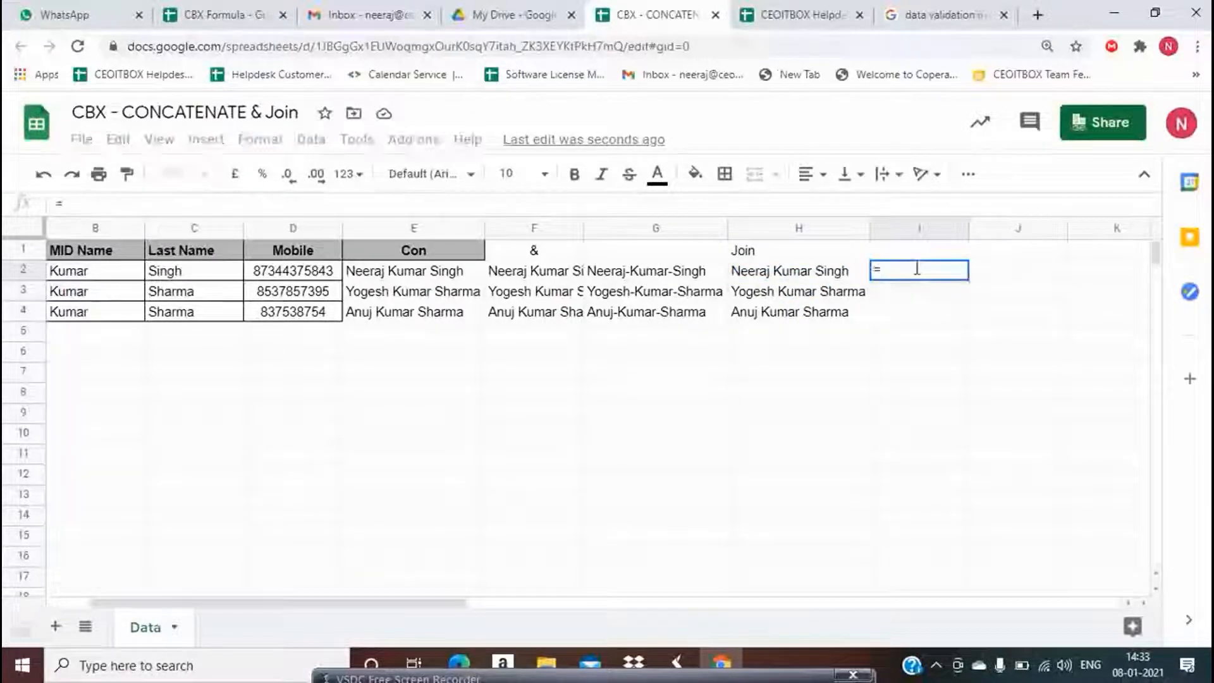
{"action": "type", "text": "con"}
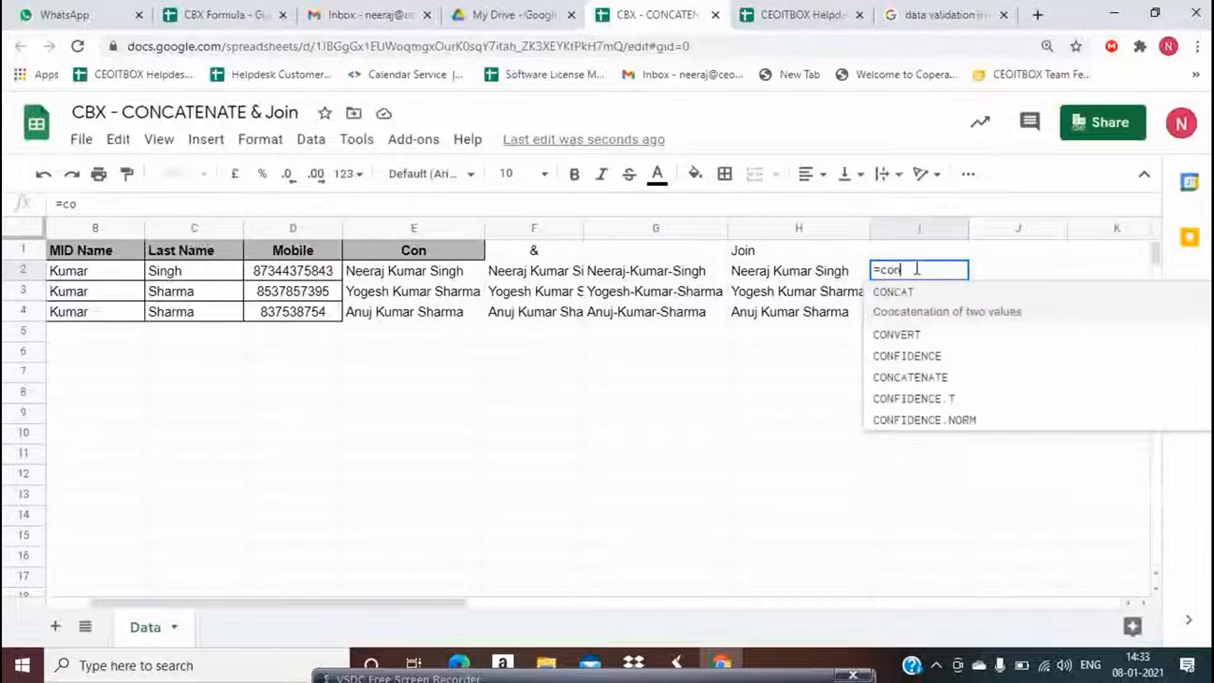
{"action": "key", "text": "Down"}
{"action": "key", "text": "Down"}
{"action": "key", "text": "Down"}
{"action": "key", "text": "Down"}
{"action": "key", "text": "Down"}
{"action": "key", "text": "Up"}
{"action": "key", "text": "Up"}
{"action": "key", "text": "Tab"}
{"action": "key", "text": "Left"}
{"action": "key", "text": "Left"}
{"action": "key", "text": "Left"}
{"action": "key", "text": "Left"}
{"action": "key", "text": "Left"}
{"action": "key", "text": "Left"}
{"action": "key", "text": "Left"}
{"action": "key", "text": "Left"}
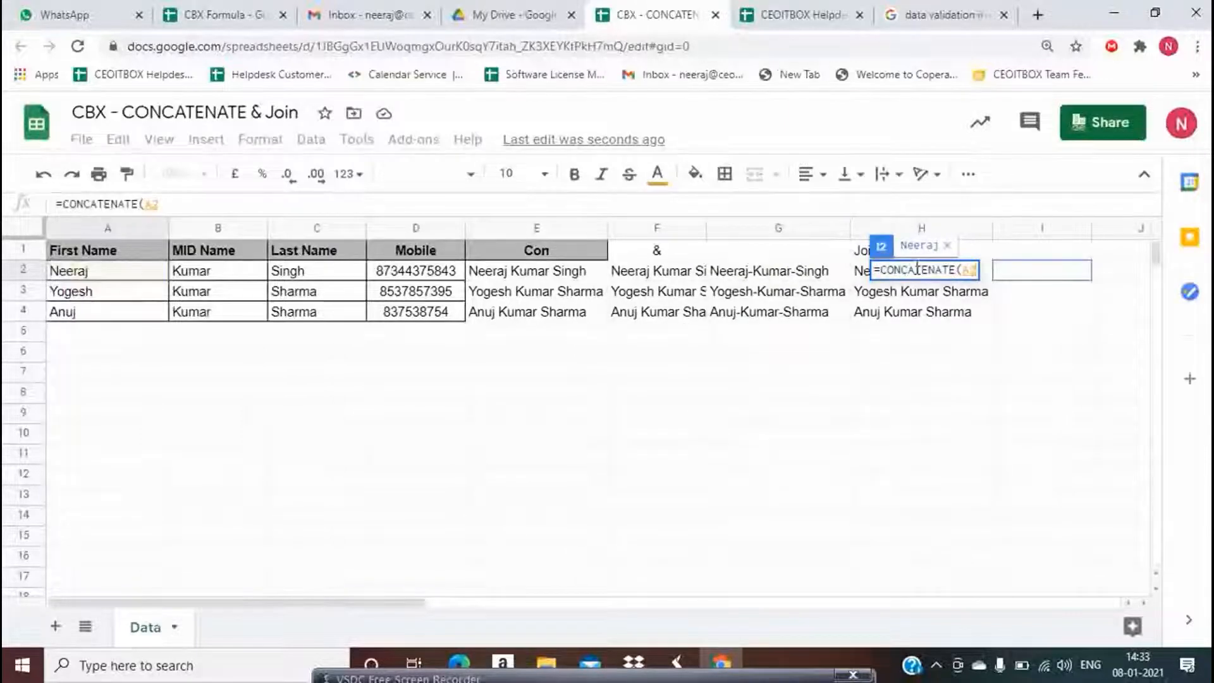
{"action": "type", "text": ","}
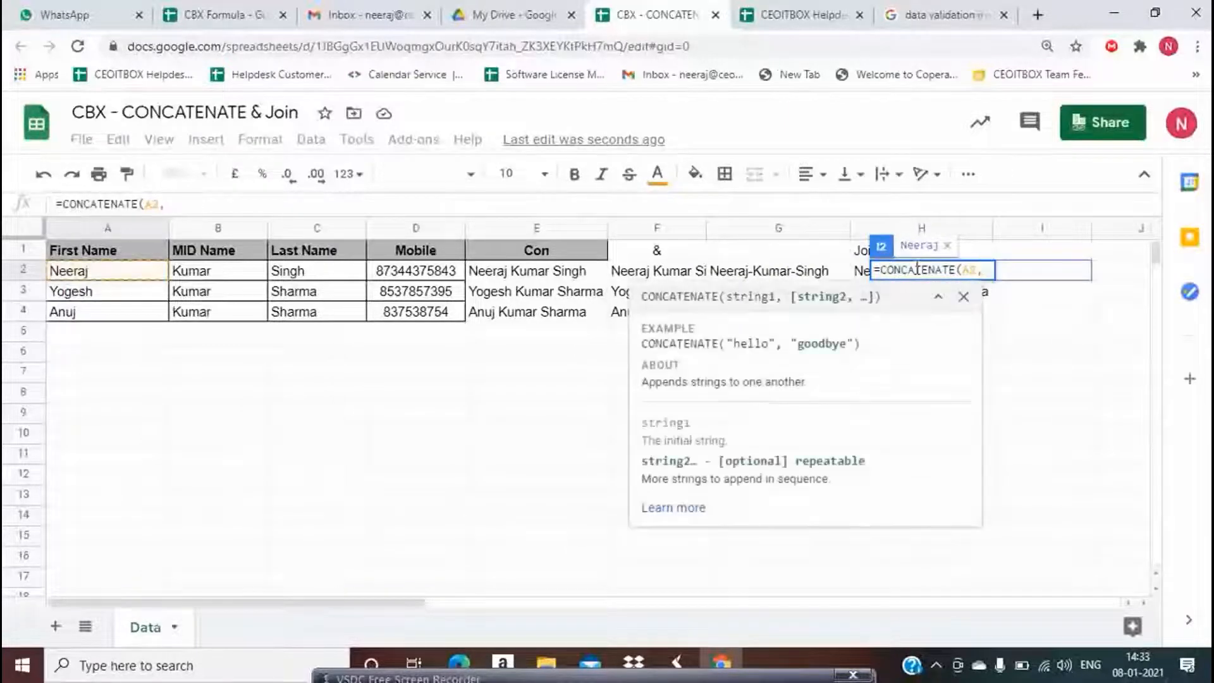
{"action": "type", "text": "\" \""}
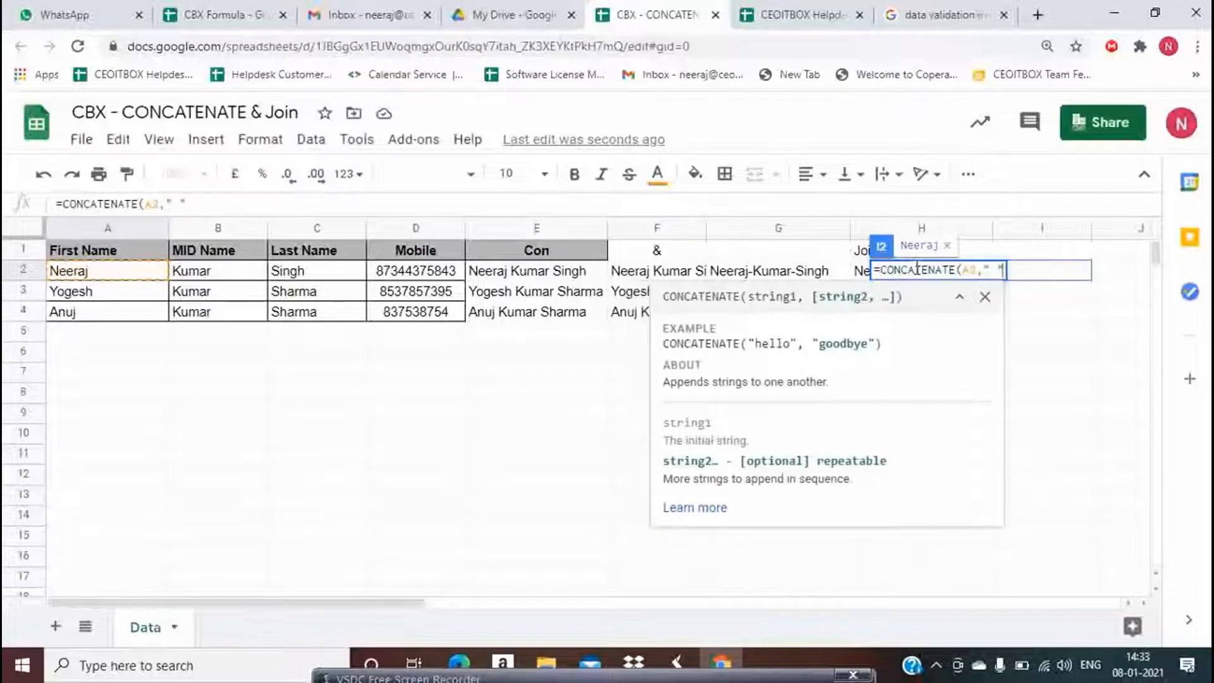
{"action": "type", "text": ","}
Complete I2 as =CONCATENATE(A2," ",B2,"-"&C2) and enter it
{"action": "key", "text": "Left"}
{"action": "key", "text": "Left"}
{"action": "key", "text": "Left"}
{"action": "key", "text": "Left"}
{"action": "key", "text": "Left"}
{"action": "key", "text": "Left"}
{"action": "key", "text": "Left"}
{"action": "key", "text": "Left"}
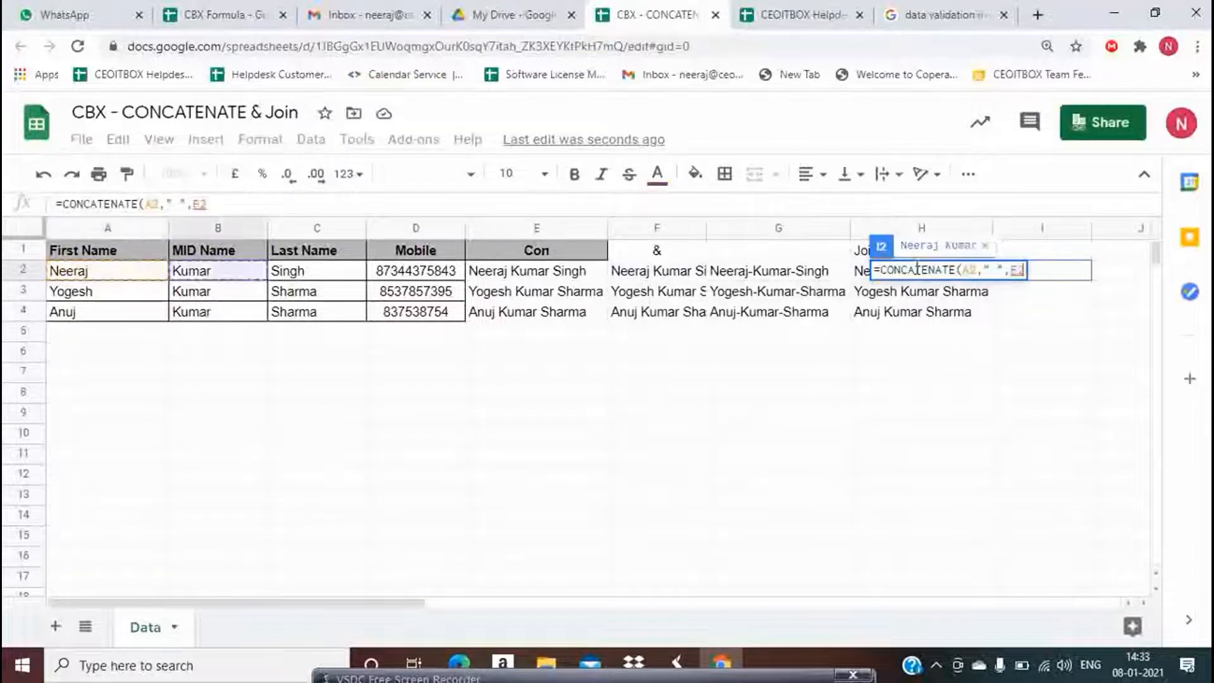
{"action": "key", "text": "Right"}
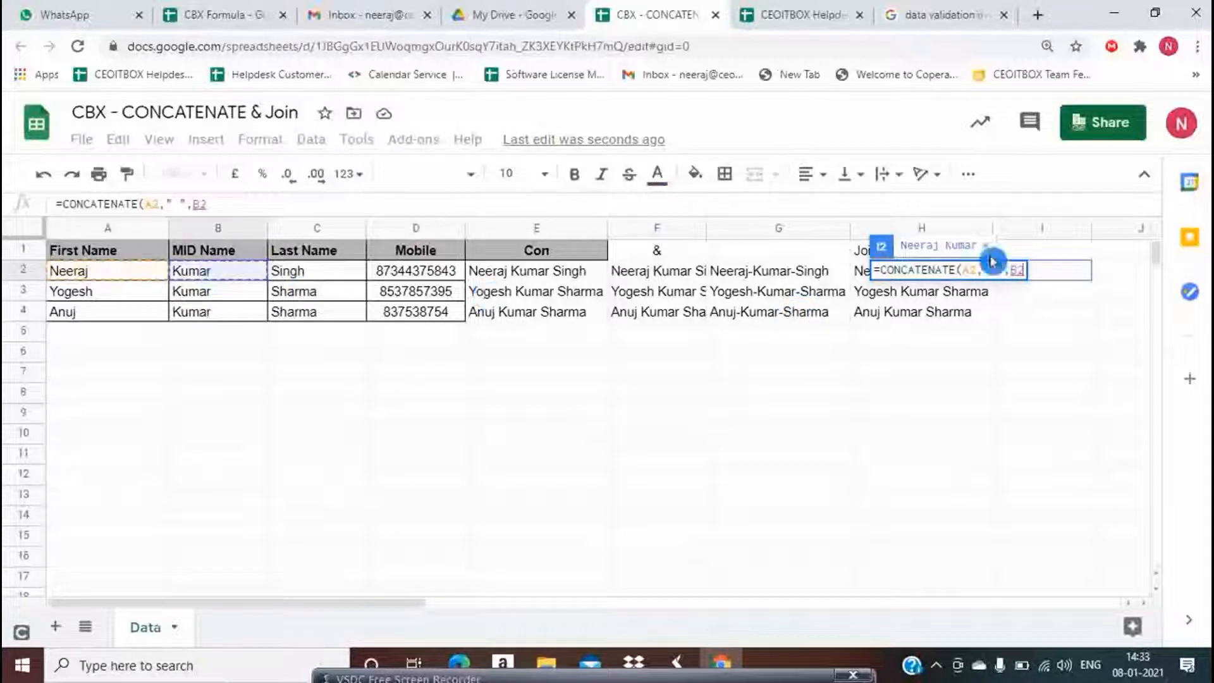
{"action": "type", "text": ","}
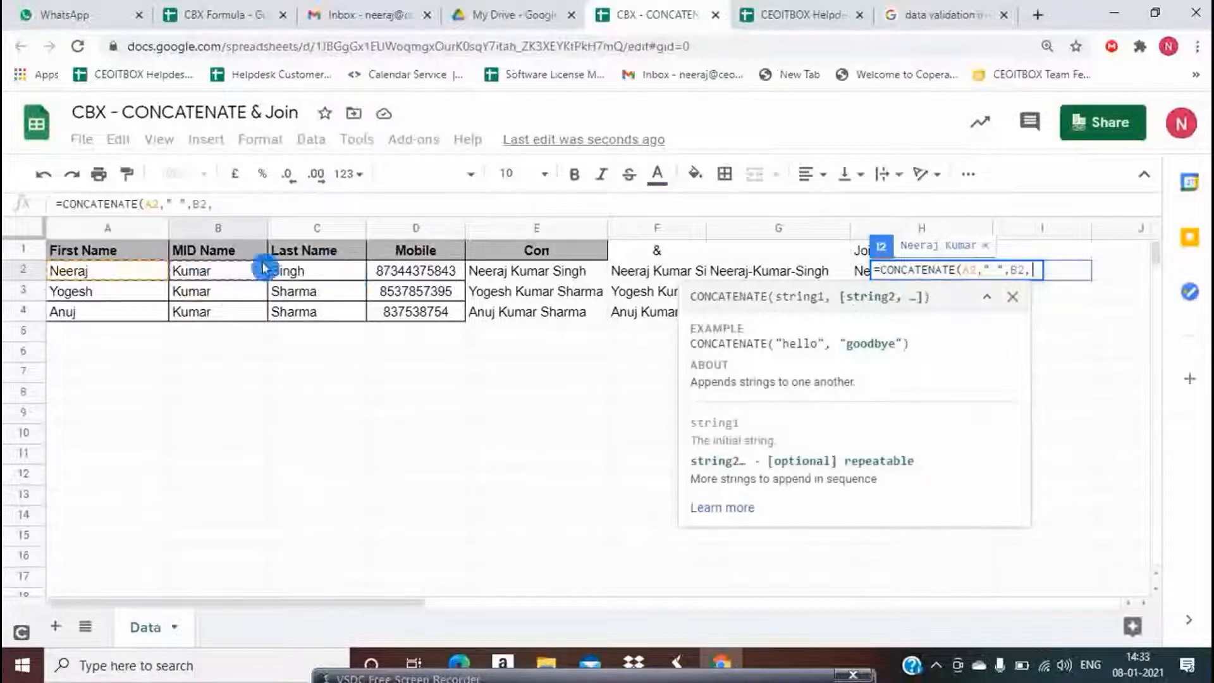
{"action": "type", "text": "-\"&"}
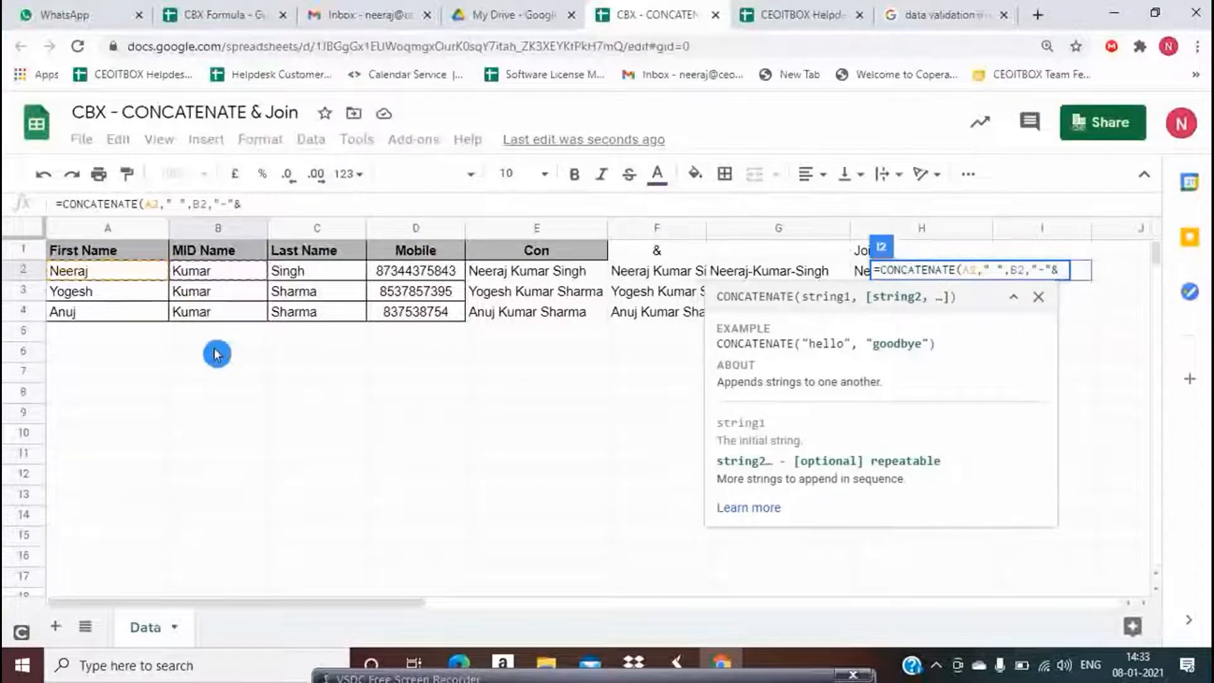
{"action": "left_click", "coordinate": [303, 272]}
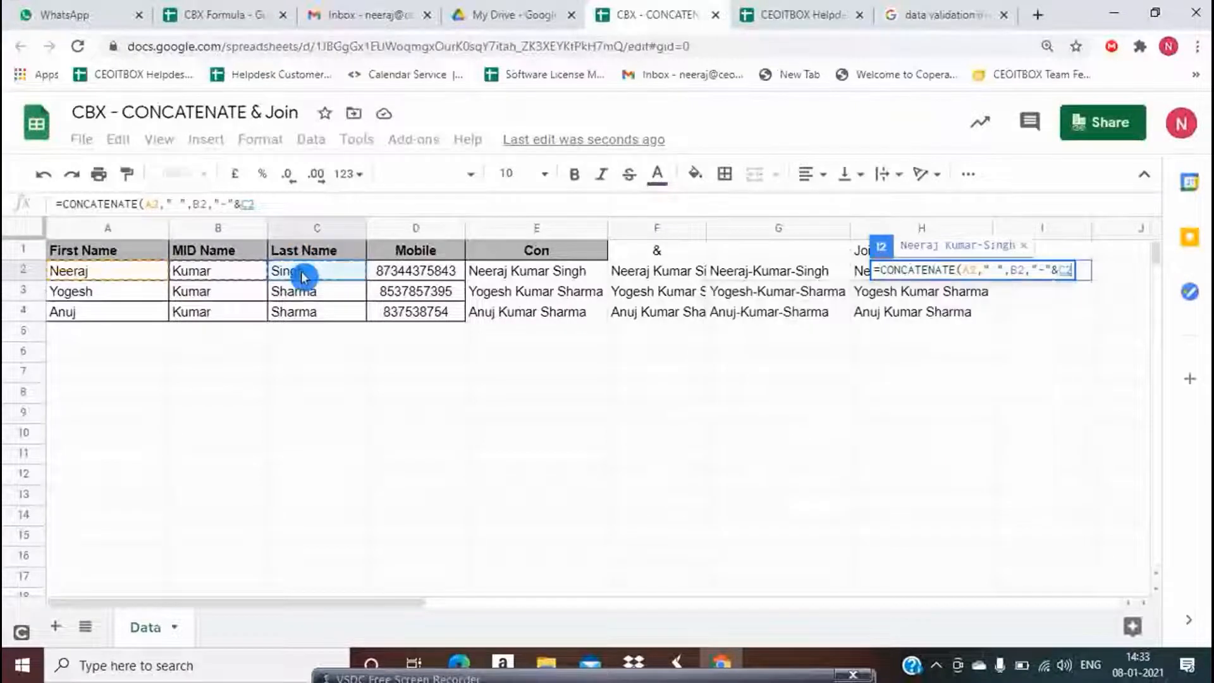
{"action": "key", "text": "Return"}
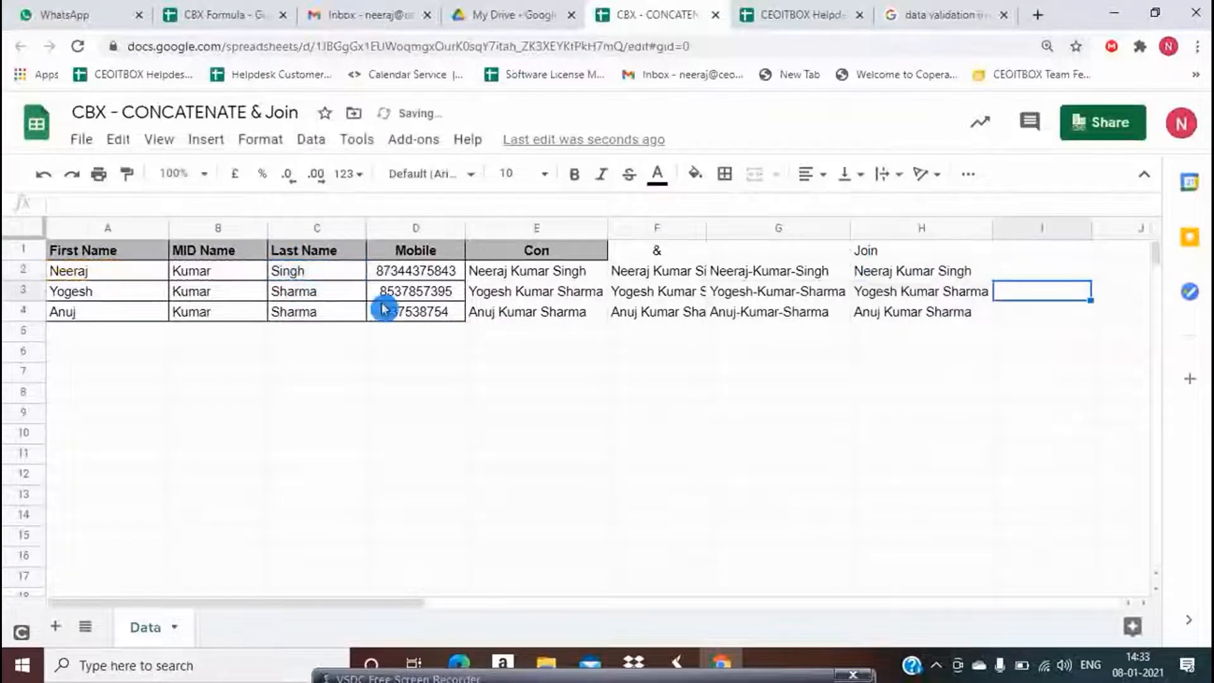
{"action": "key", "text": "Up"}
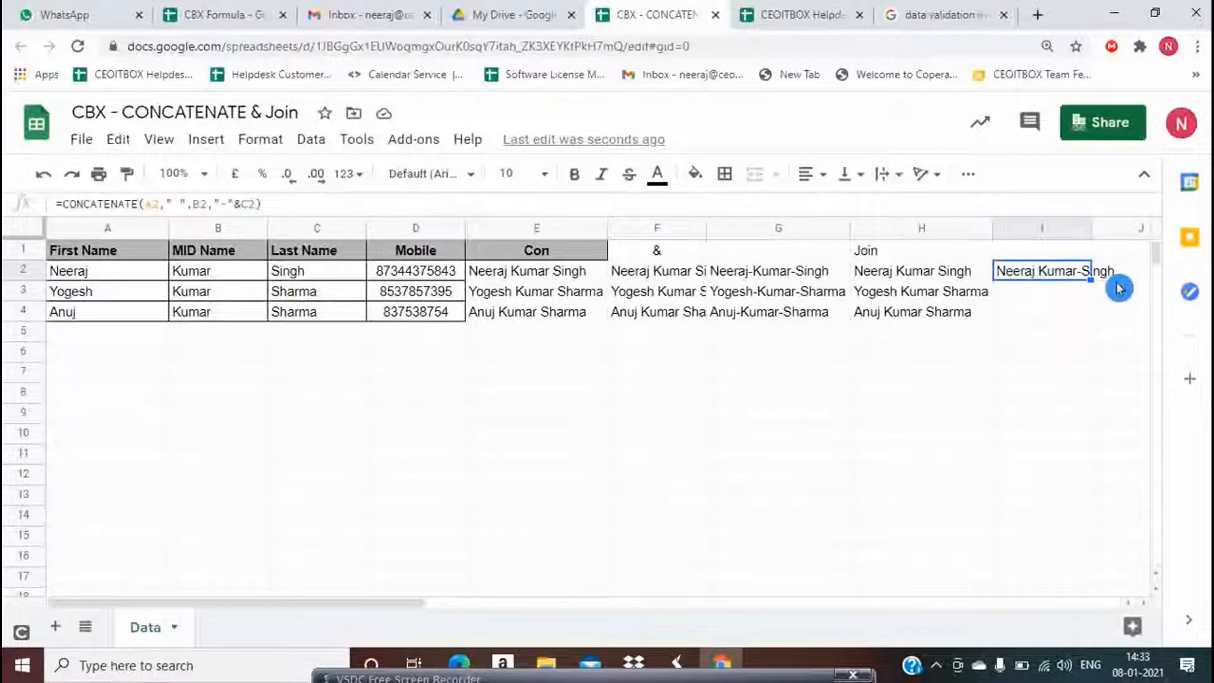
Auto-fit column I and copy I2's formula down to I4
{"action": "double_click", "coordinate": [1090, 227]}
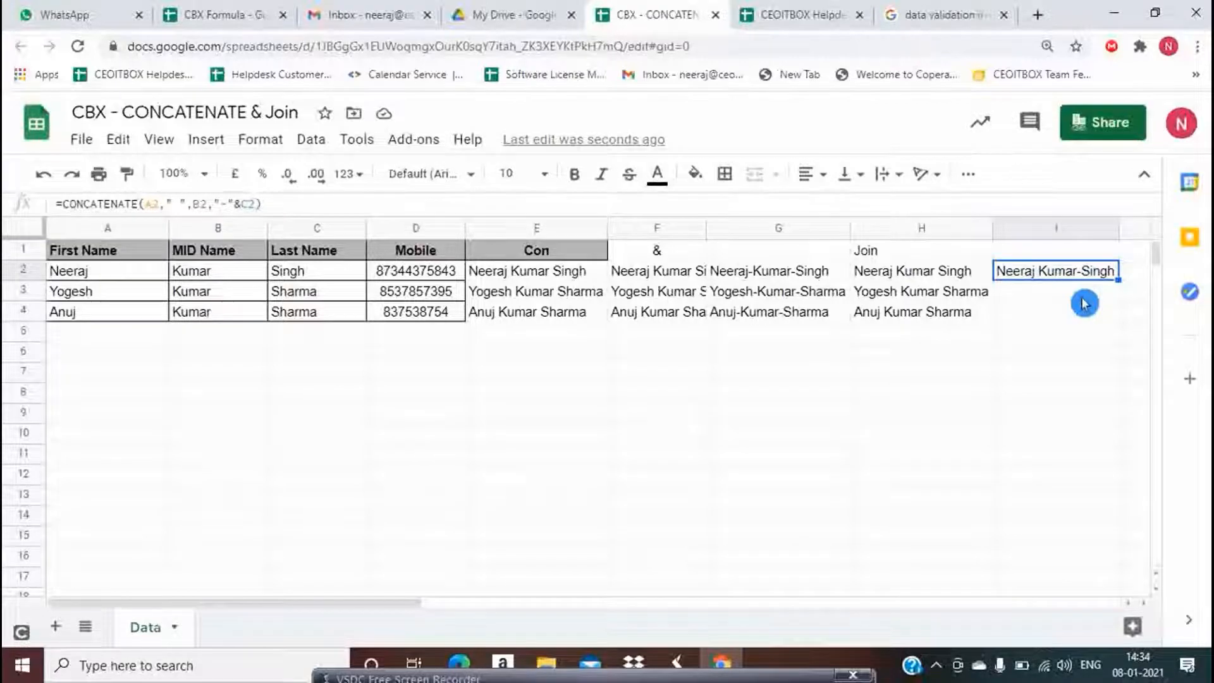
{"action": "key", "text": "Right"}
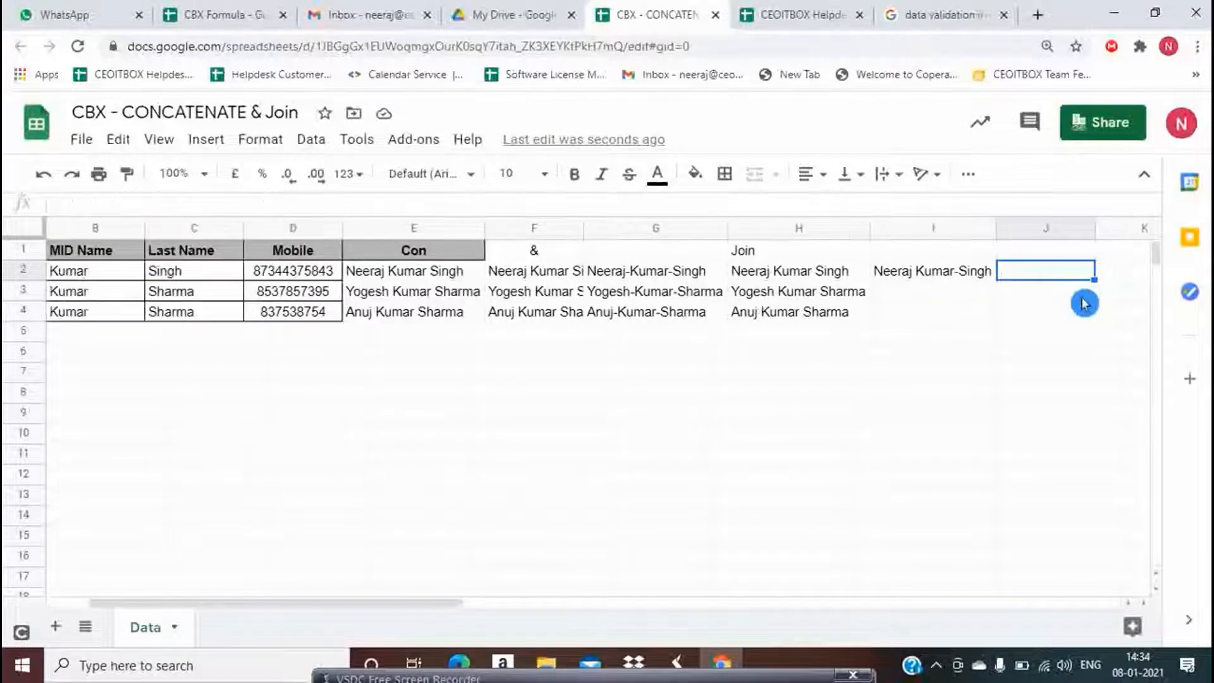
{"action": "left_click", "coordinate": [921, 279]}
{"action": "left_click_drag", "start_coordinate": [994, 279], "coordinate": [999, 308]}
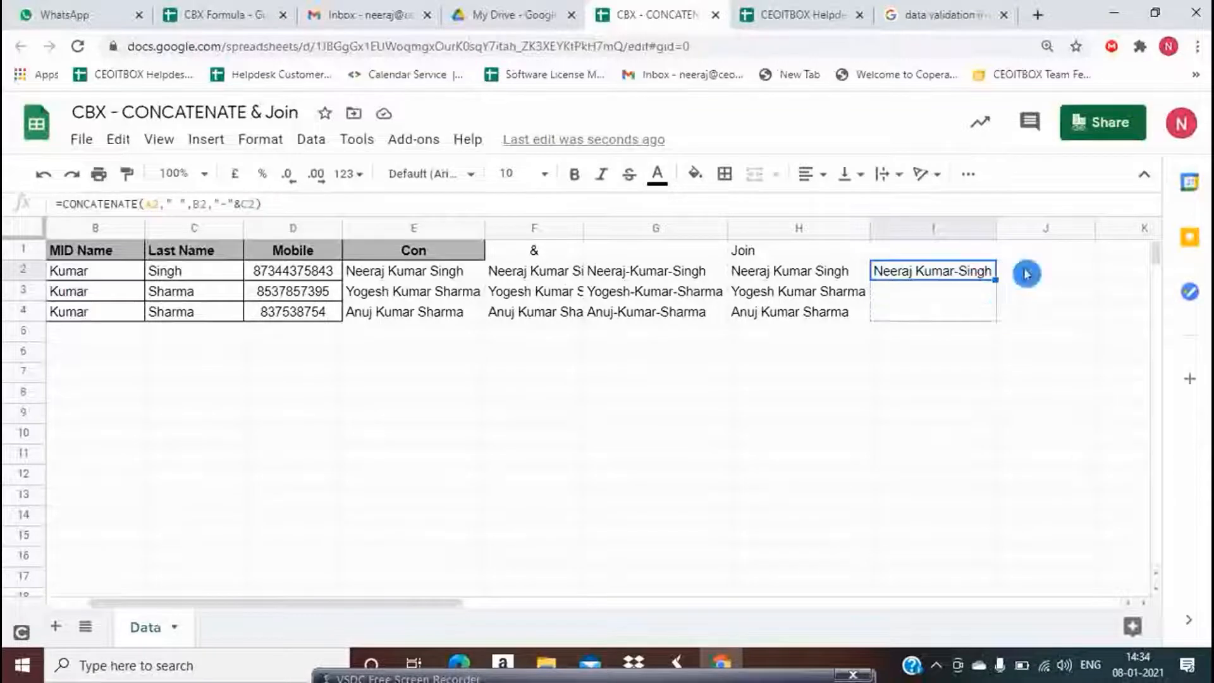
{"action": "left_click", "coordinate": [927, 252]}
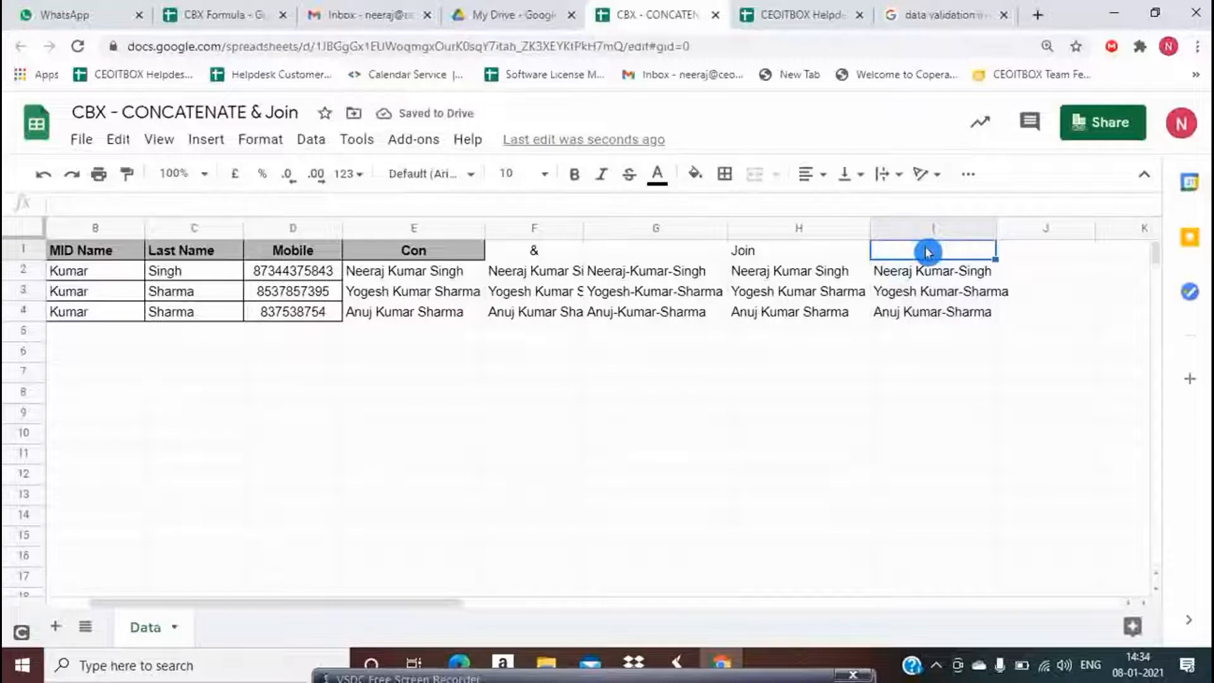
{"action": "key", "text": "Right"}
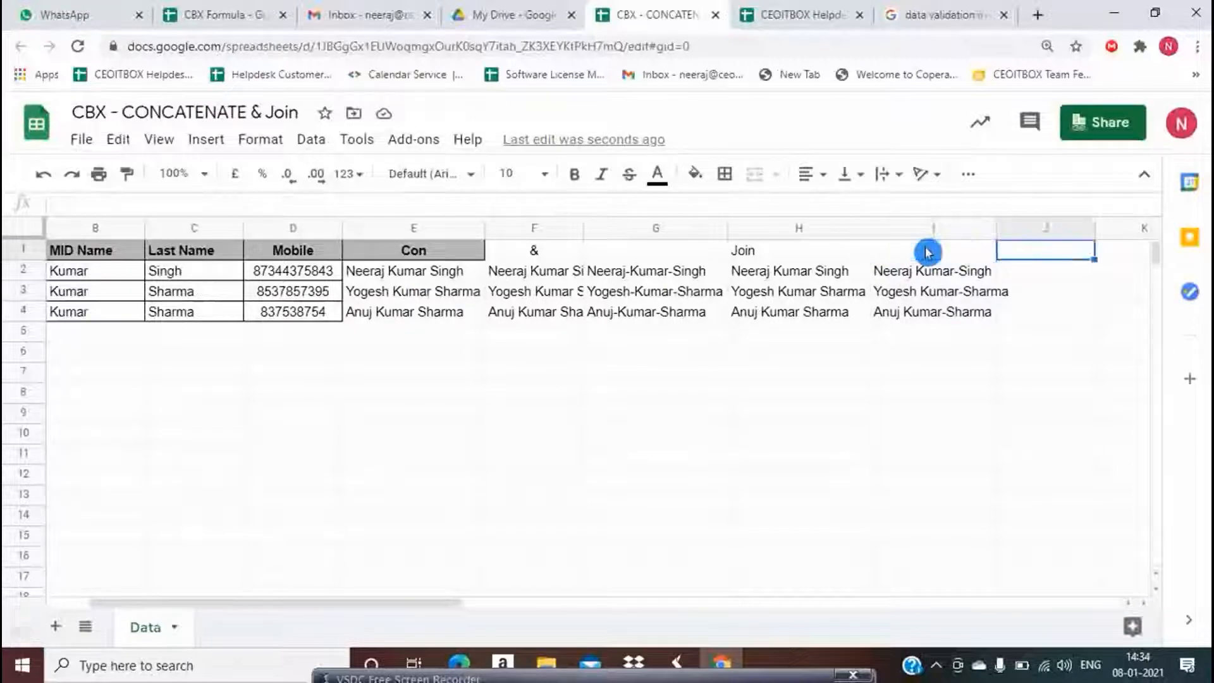
{"action": "key", "text": "Left"}
{"action": "key", "text": "Left"}
{"action": "key", "text": "Left"}
{"action": "key", "text": "Left"}
{"action": "key", "text": "Left"}
{"action": "key", "text": "Left"}
{"action": "key", "text": "Left"}
{"action": "key", "text": "Left"}
{"action": "key", "text": "Left"}
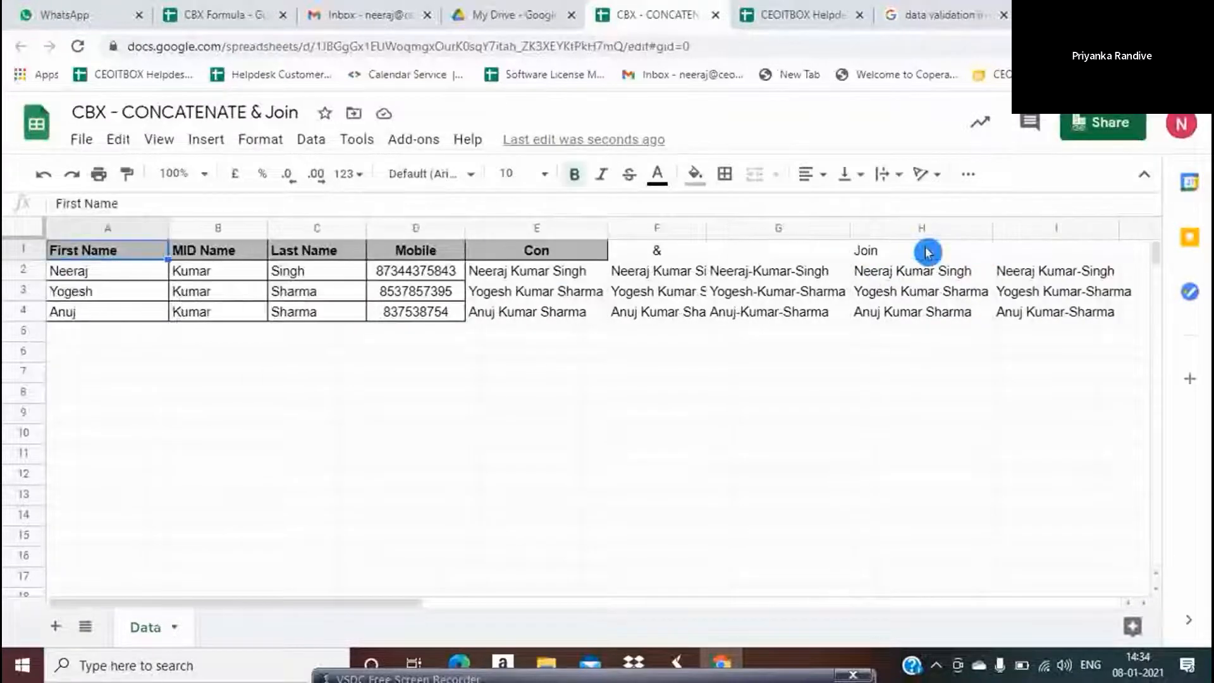
Label A7 as F-M-L
{"action": "key", "text": "Down"}
{"action": "key", "text": "Down"}
{"action": "key", "text": "Down"}
{"action": "key", "text": "Down"}
{"action": "key", "text": "Down"}
{"action": "key", "text": "Down"}
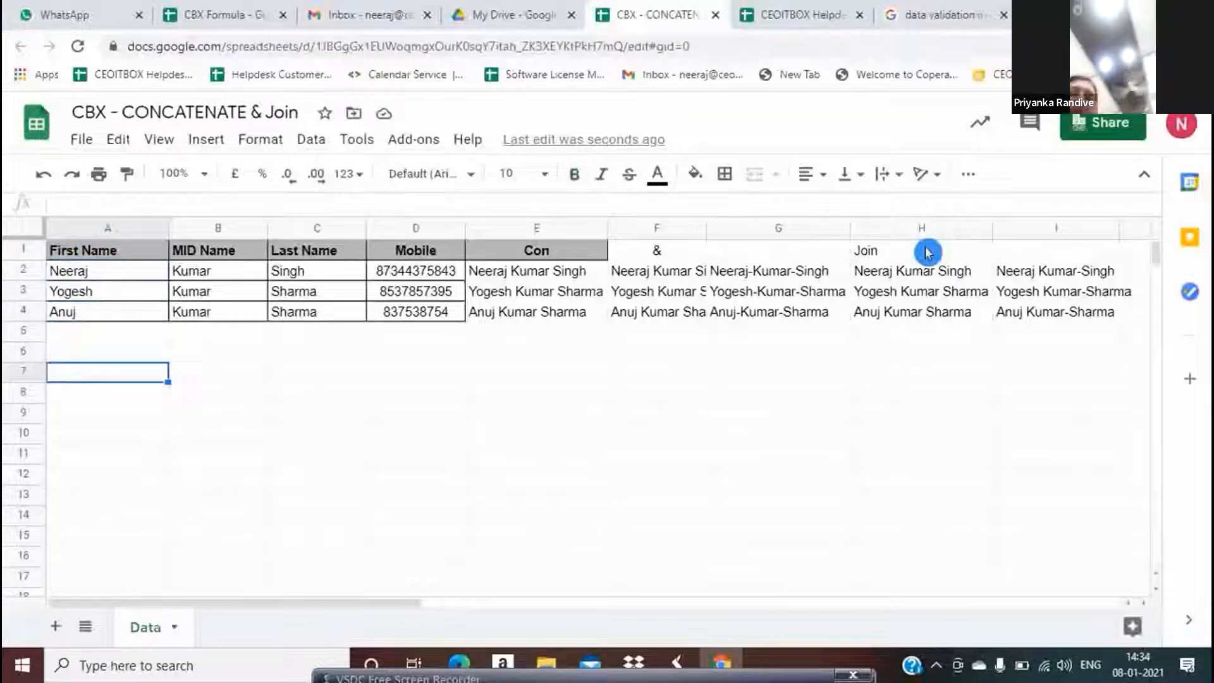
{"action": "type", "text": "F"}
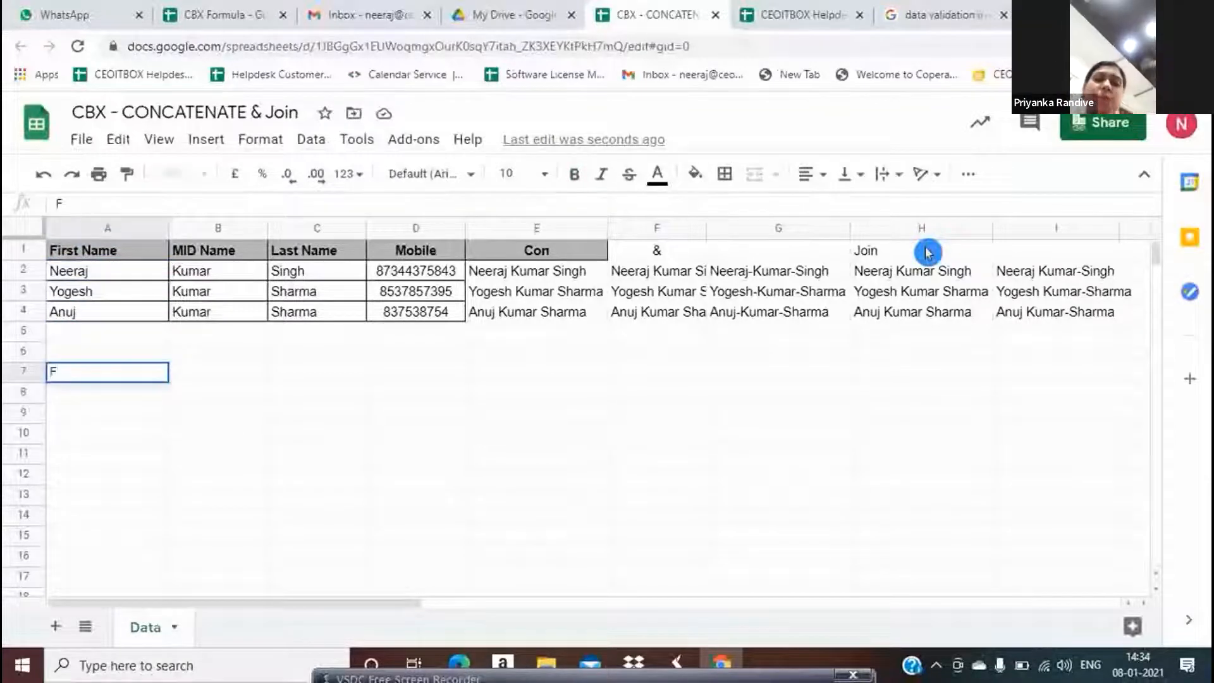
{"action": "type", "text": "-M"}
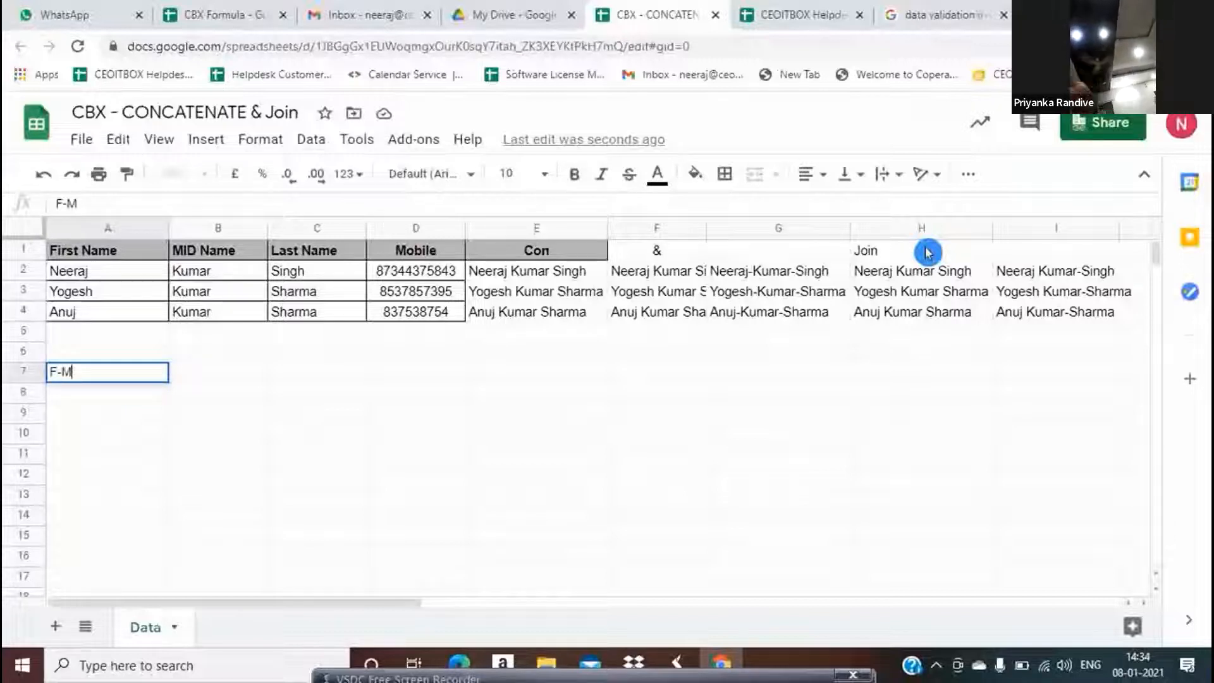
{"action": "type", "text": "-"}
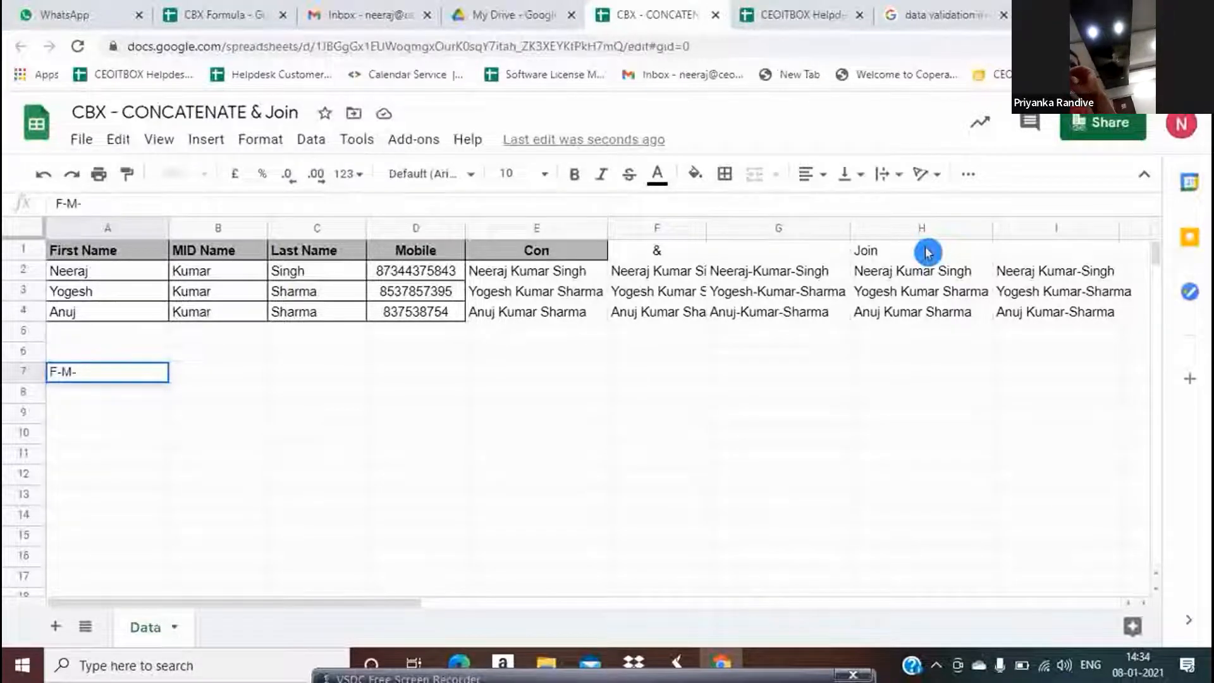
{"action": "type", "text": "L"}
{"action": "key", "text": "Return"}
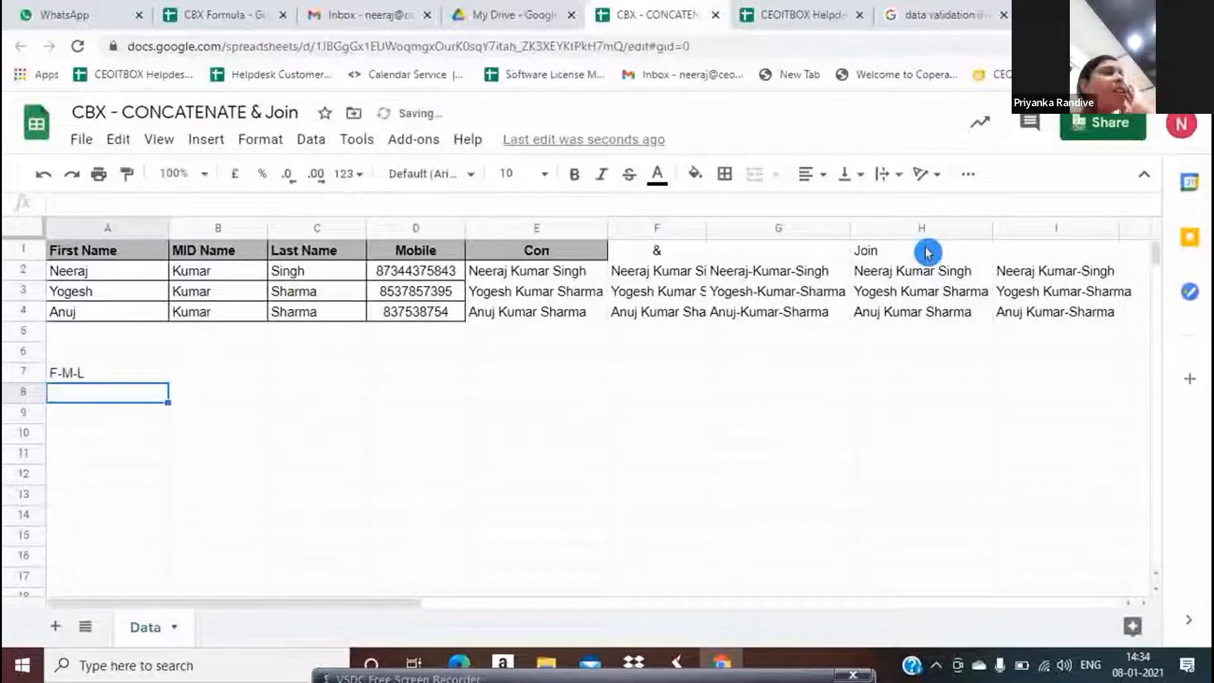
Start a CONCATENATE formula in A8 with the first name A2 followed by a hyphen
{"action": "type", "text": "="}
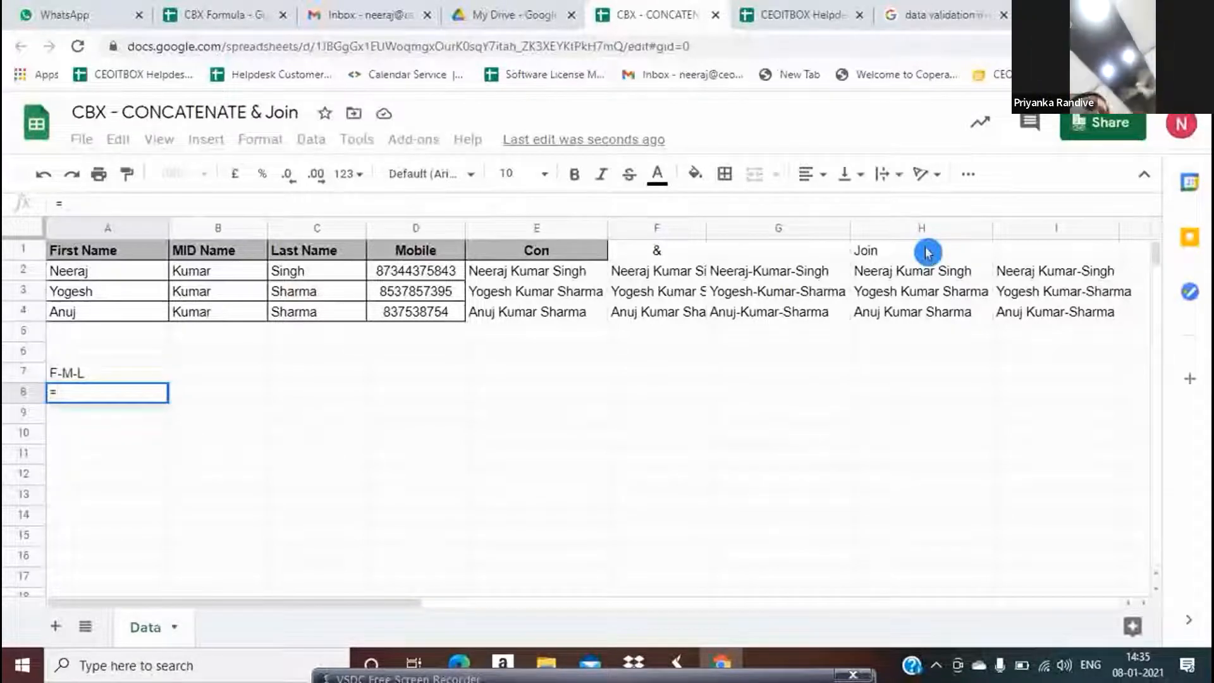
{"action": "type", "text": "c"}
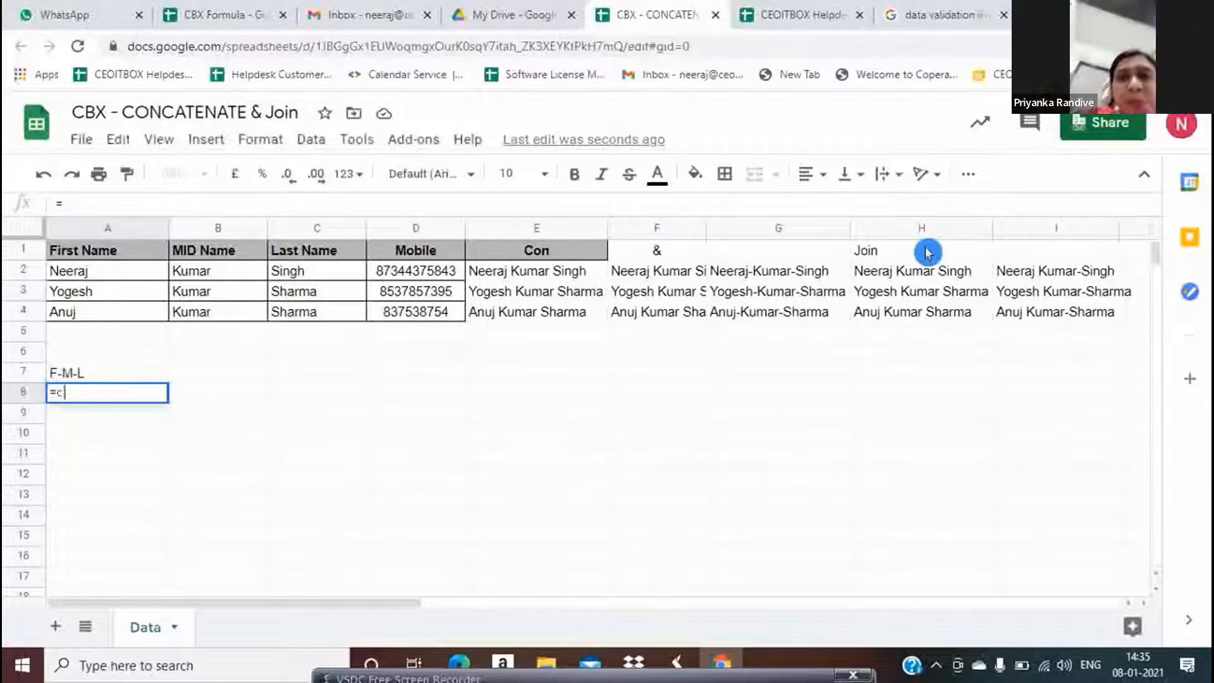
{"action": "type", "text": "onc"}
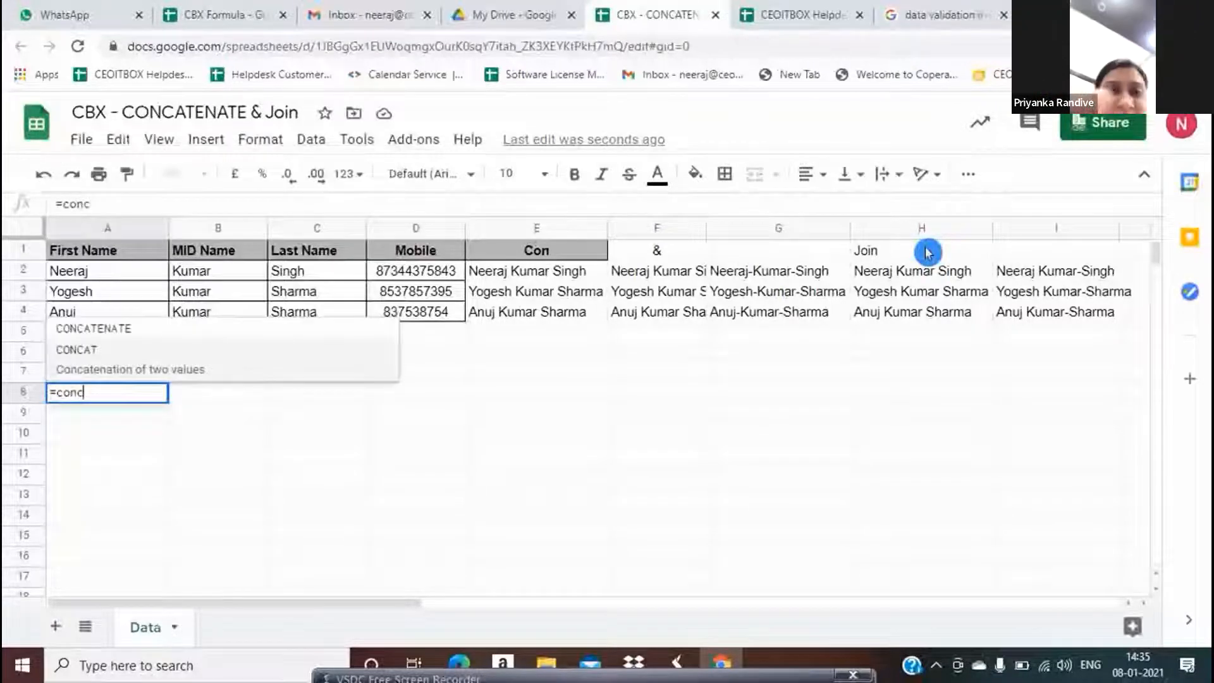
{"action": "key", "text": "BackSpace"}
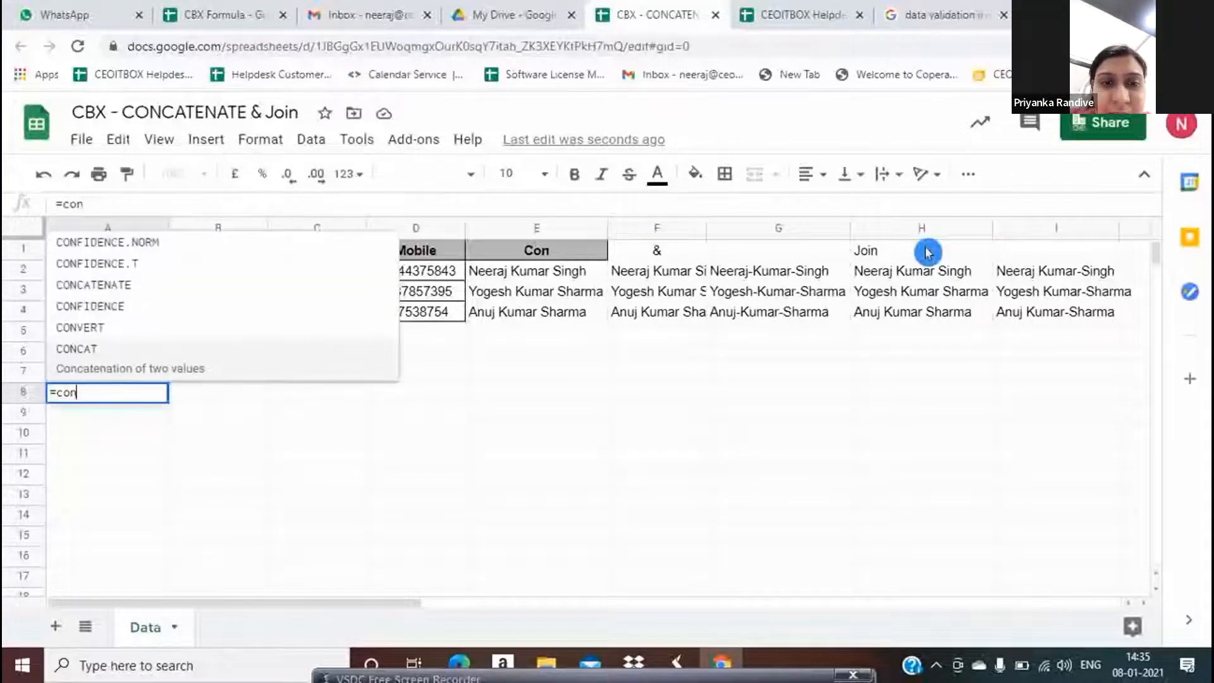
{"action": "key", "text": "Up"}
{"action": "key", "text": "Up"}
{"action": "key", "text": "Up"}
{"action": "key", "text": "Tab"}
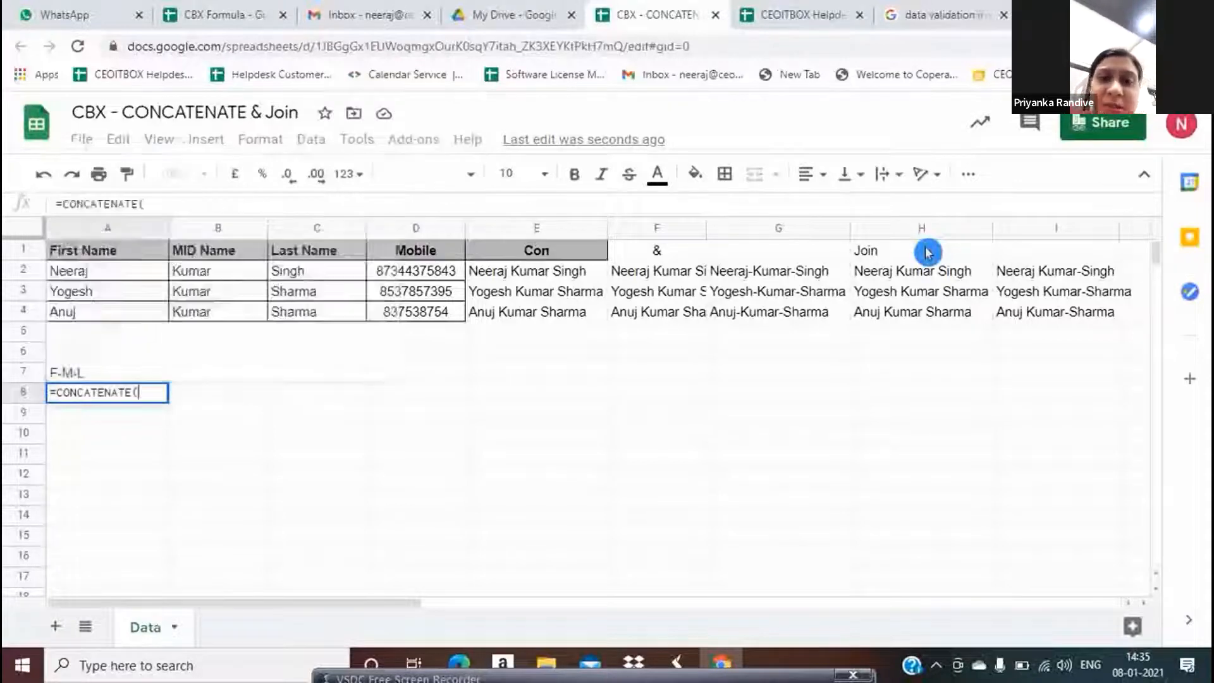
{"action": "key", "text": "Up"}
{"action": "key", "text": "Up"}
{"action": "key", "text": "Up"}
{"action": "key", "text": "Up"}
{"action": "key", "text": "Up"}
{"action": "key", "text": "Up"}
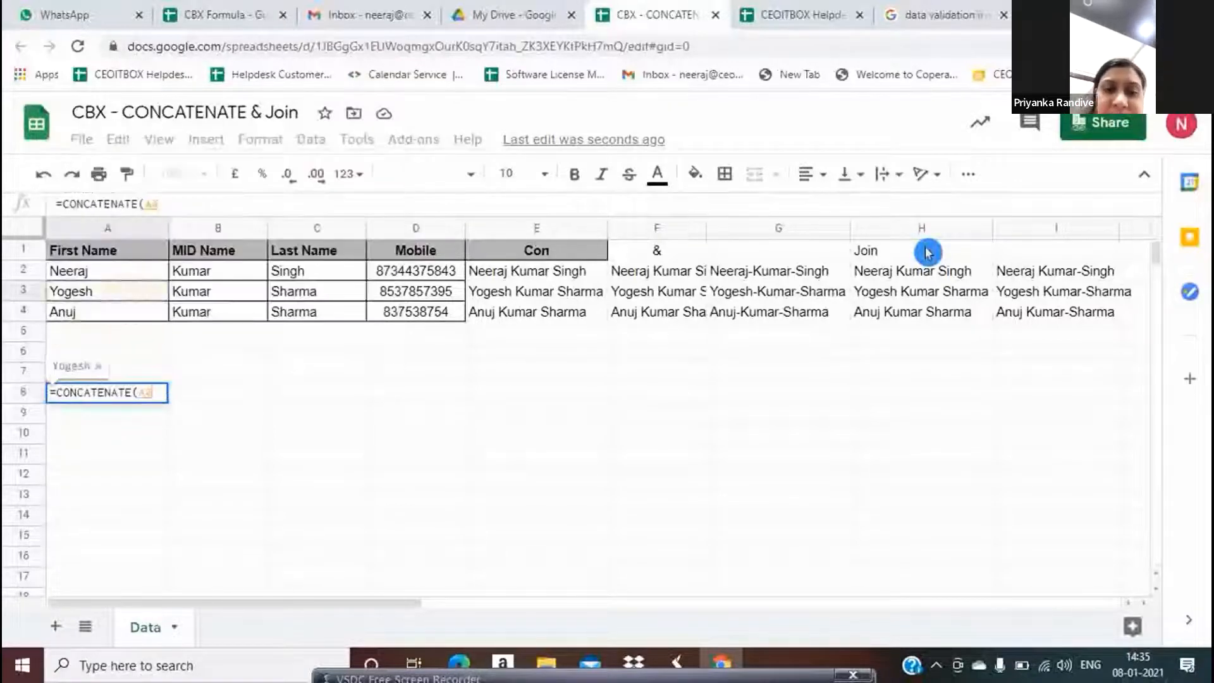
{"action": "type", "text": ","}
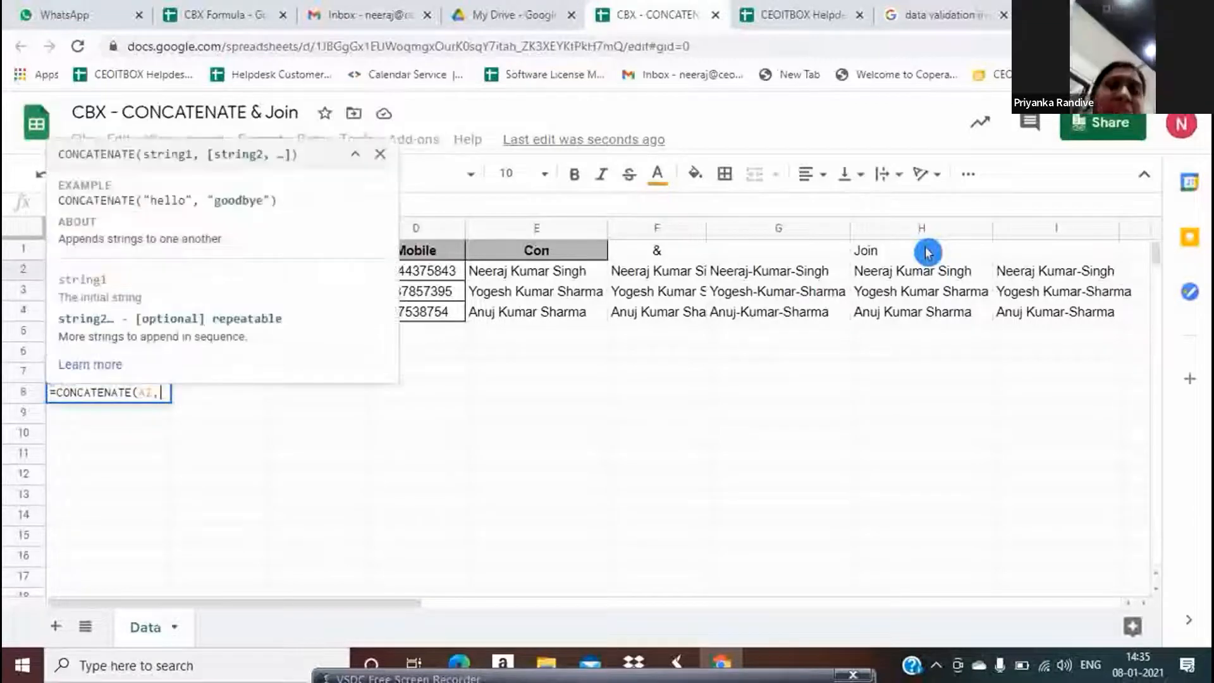
{"action": "key", "text": "Right"}
{"action": "key", "text": "Right"}
{"action": "key", "text": "Right"}
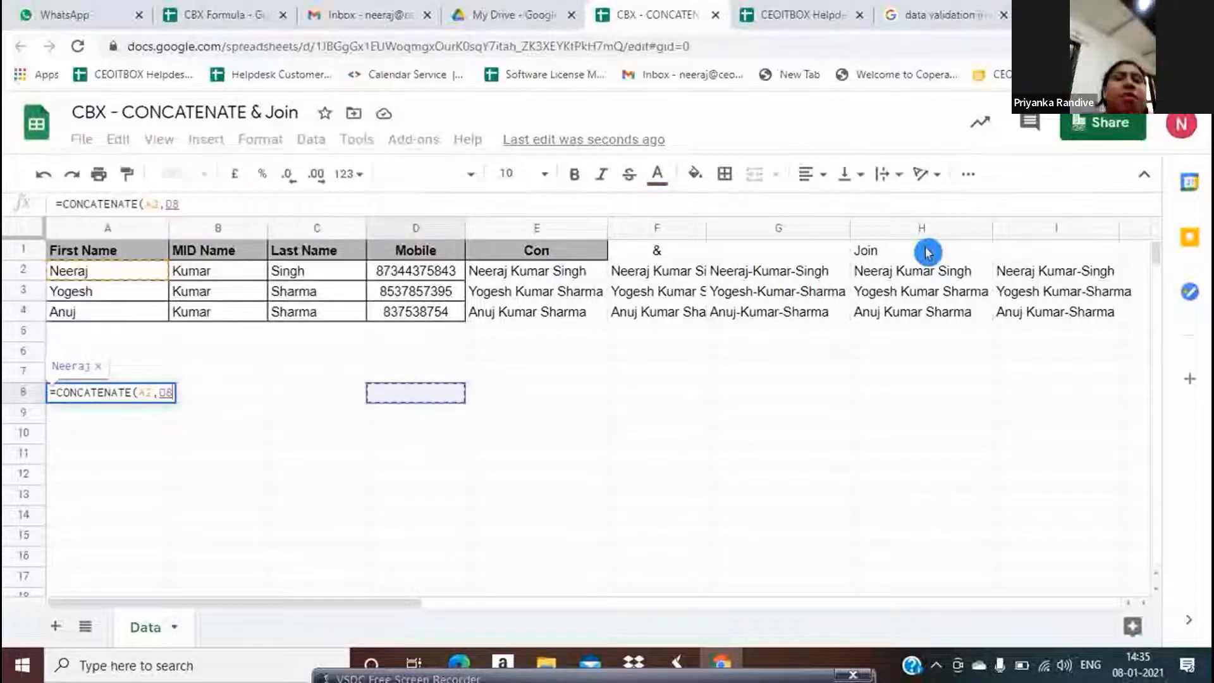
{"action": "key", "text": "BackSpace"}
{"action": "key", "text": "BackSpace"}
{"action": "type", "text": "\"-\""}
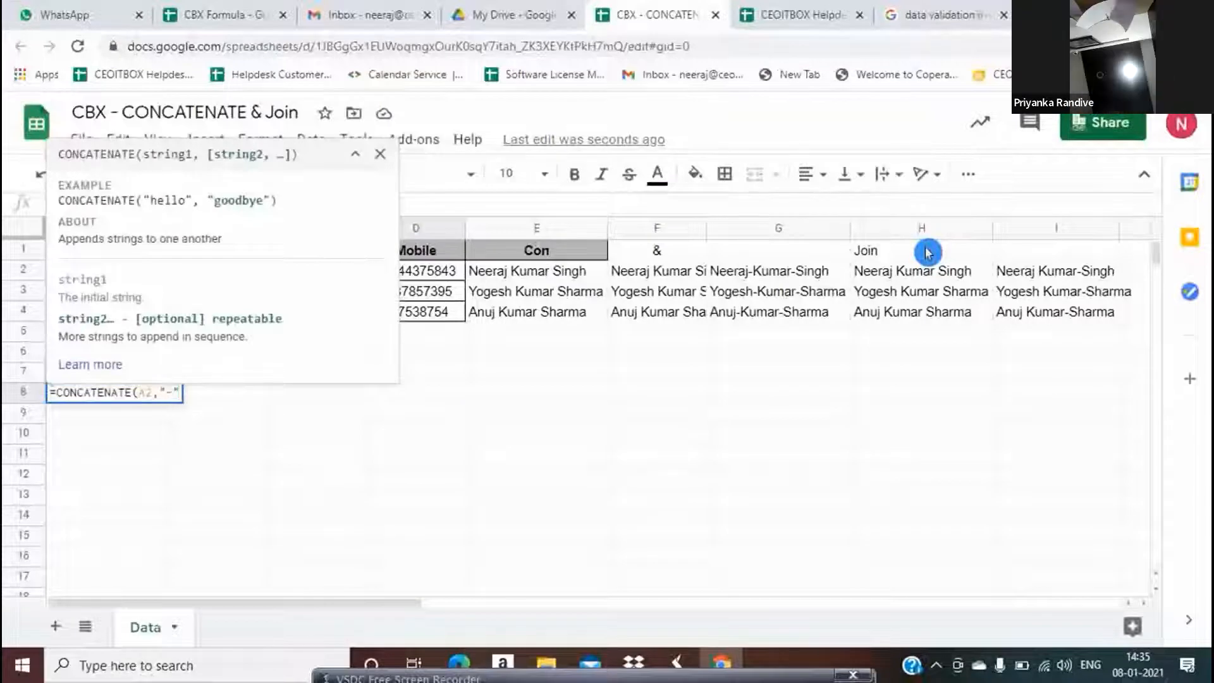
{"action": "type", "text": ",A3"}
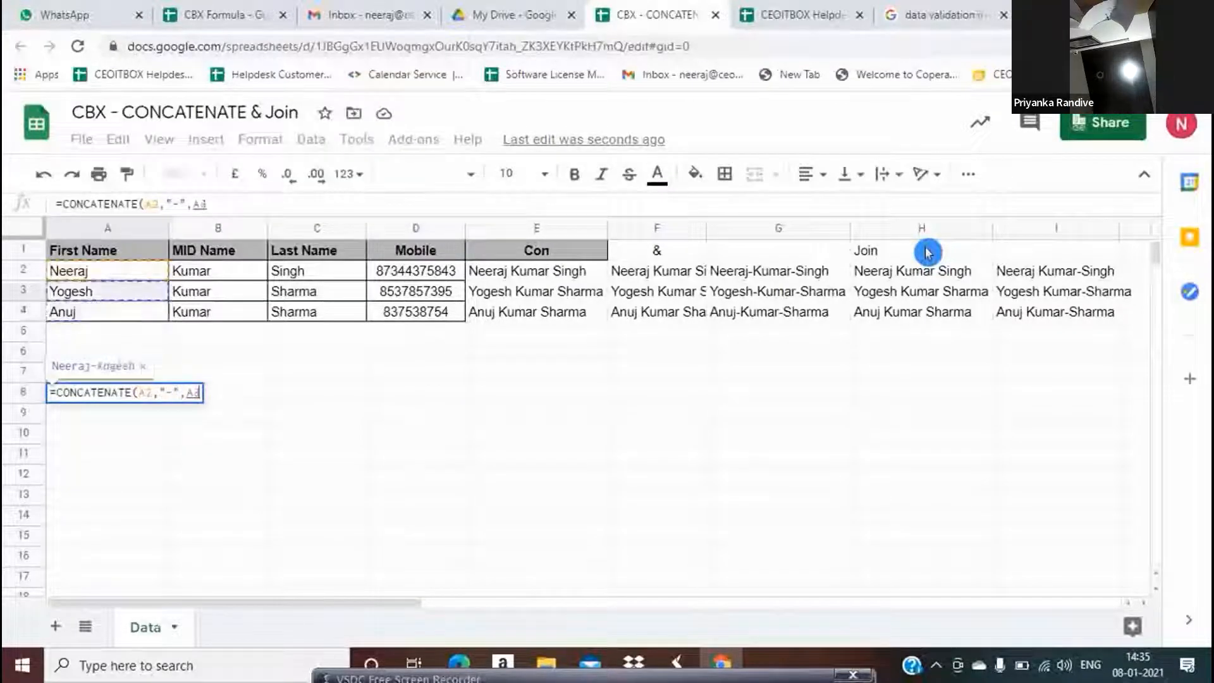
Complete A8 as =CONCATENATE(A2,"-",D2,"-",C2), adding mobile D2 and last name C2
{"action": "key", "text": "Right"}
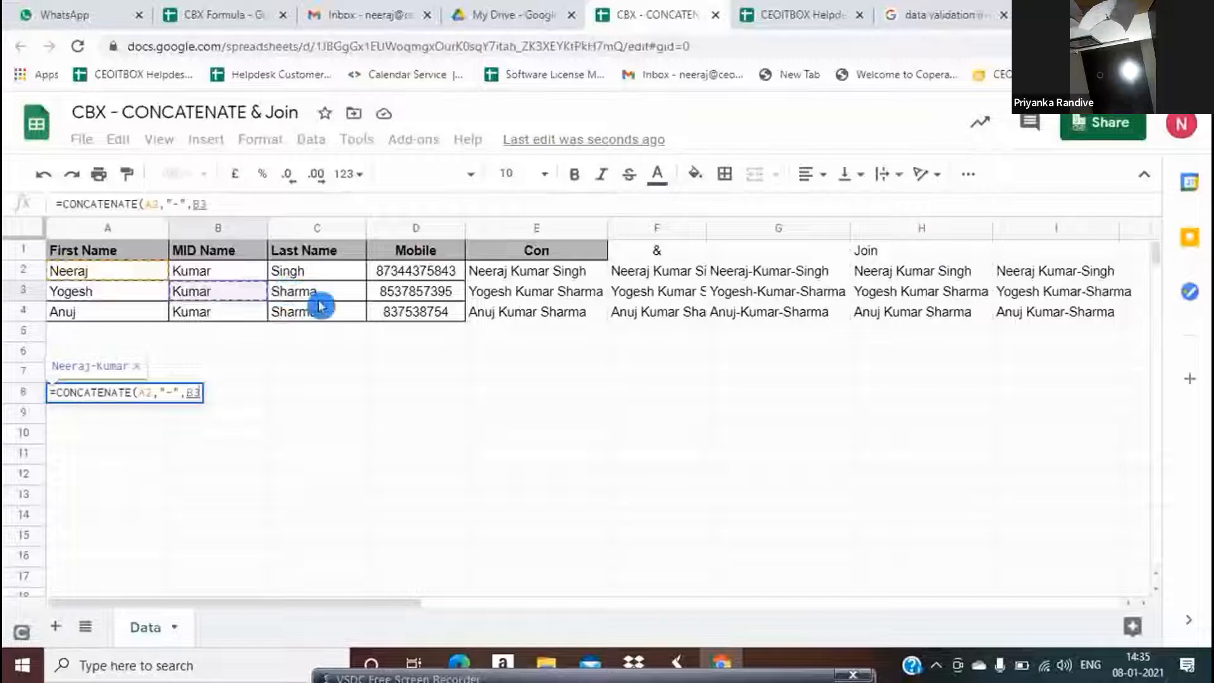
{"action": "key", "text": "Right"}
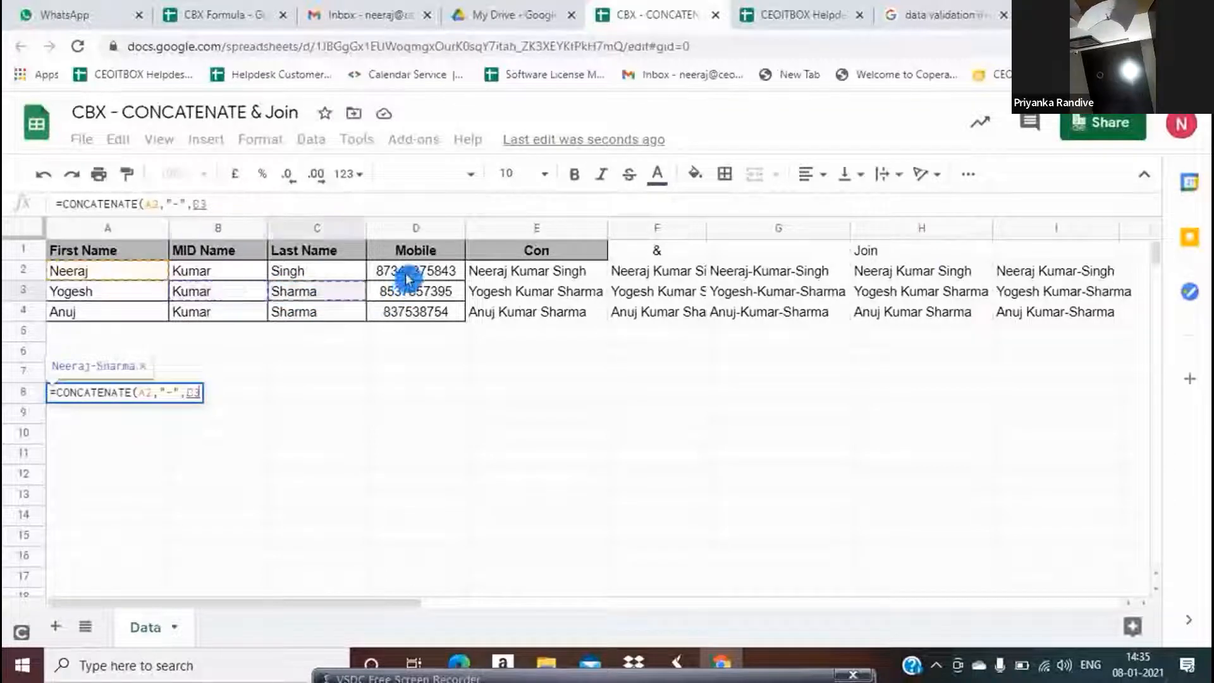
{"action": "left_click", "coordinate": [405, 278]}
{"action": "type", "text": ","}
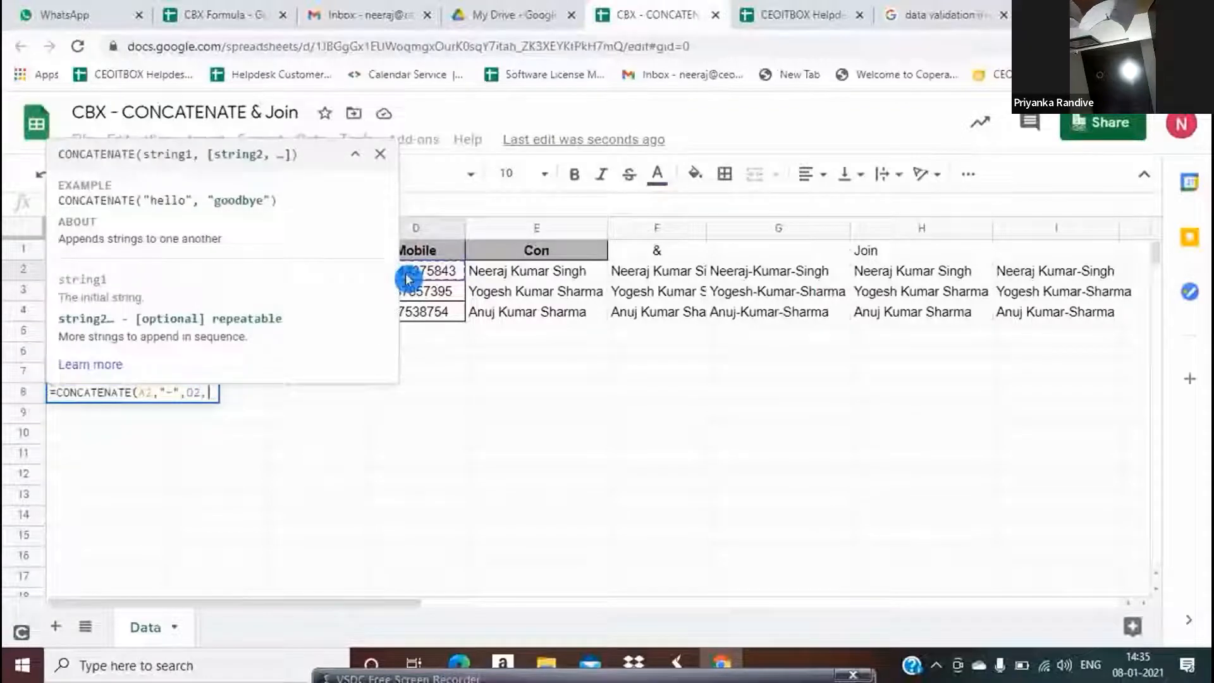
{"action": "type", "text": "\""}
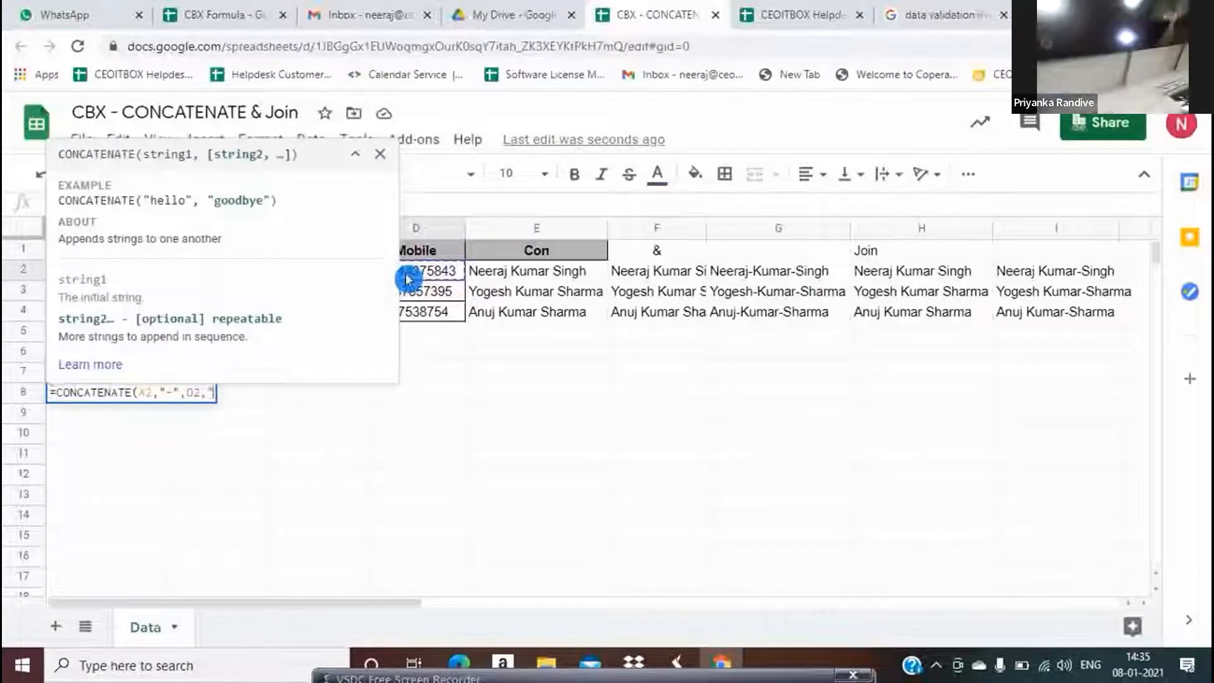
{"action": "type", "text": "-\""}
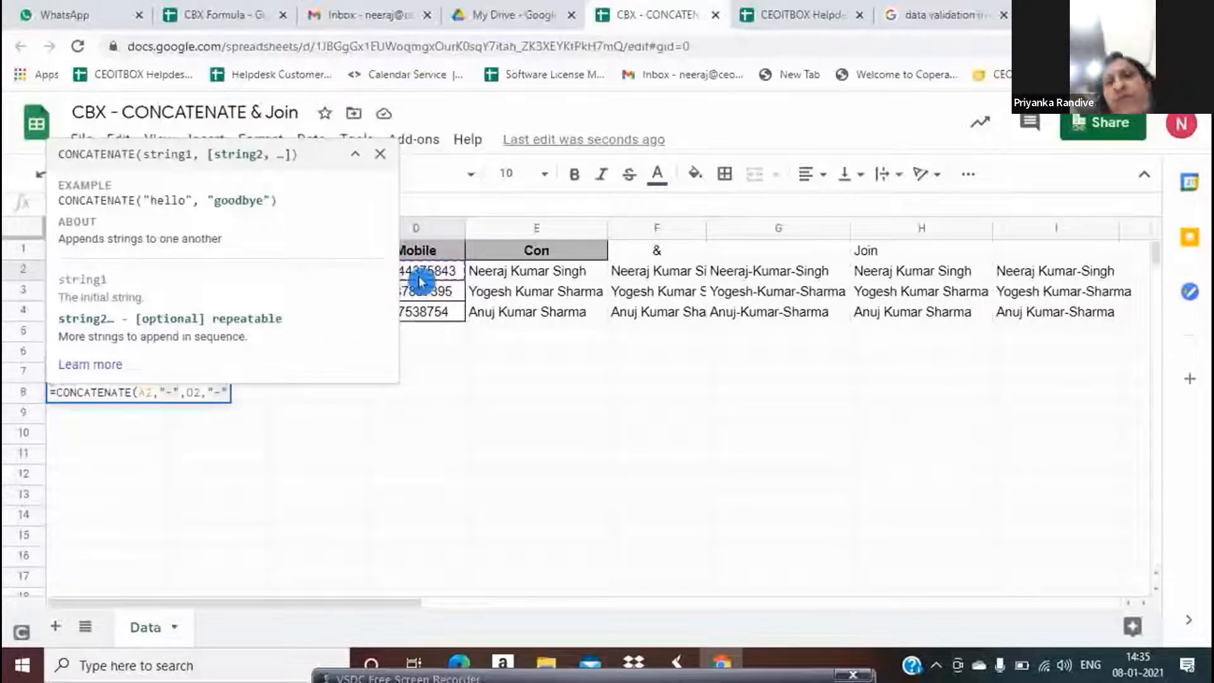
{"action": "type", "text": ","}
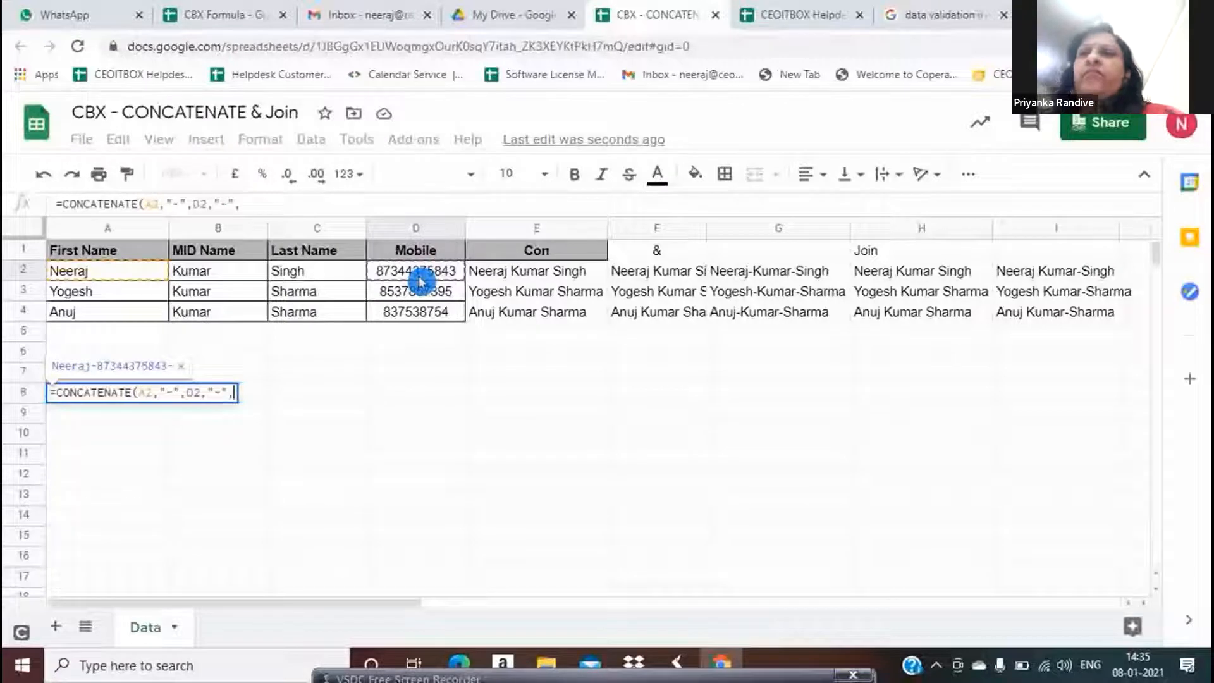
{"action": "left_click", "coordinate": [324, 273]}
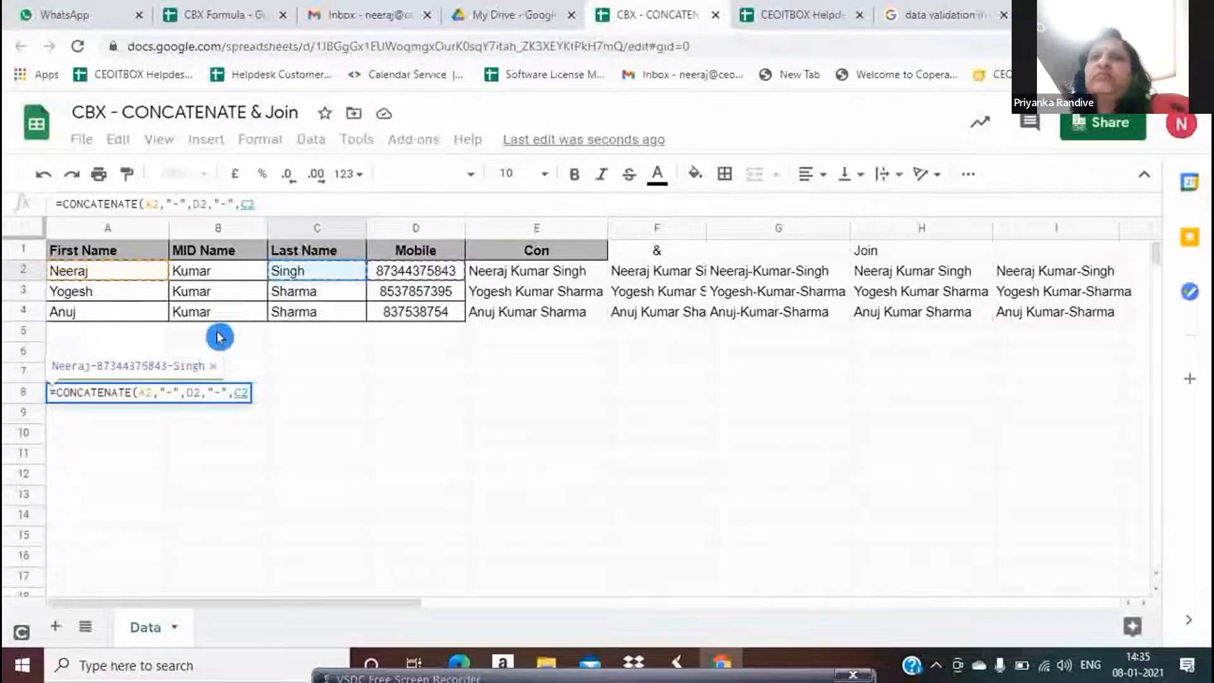
{"action": "type", "text": "("}
{"action": "key", "text": "BackSpace"}
{"action": "type", "text": ")"}
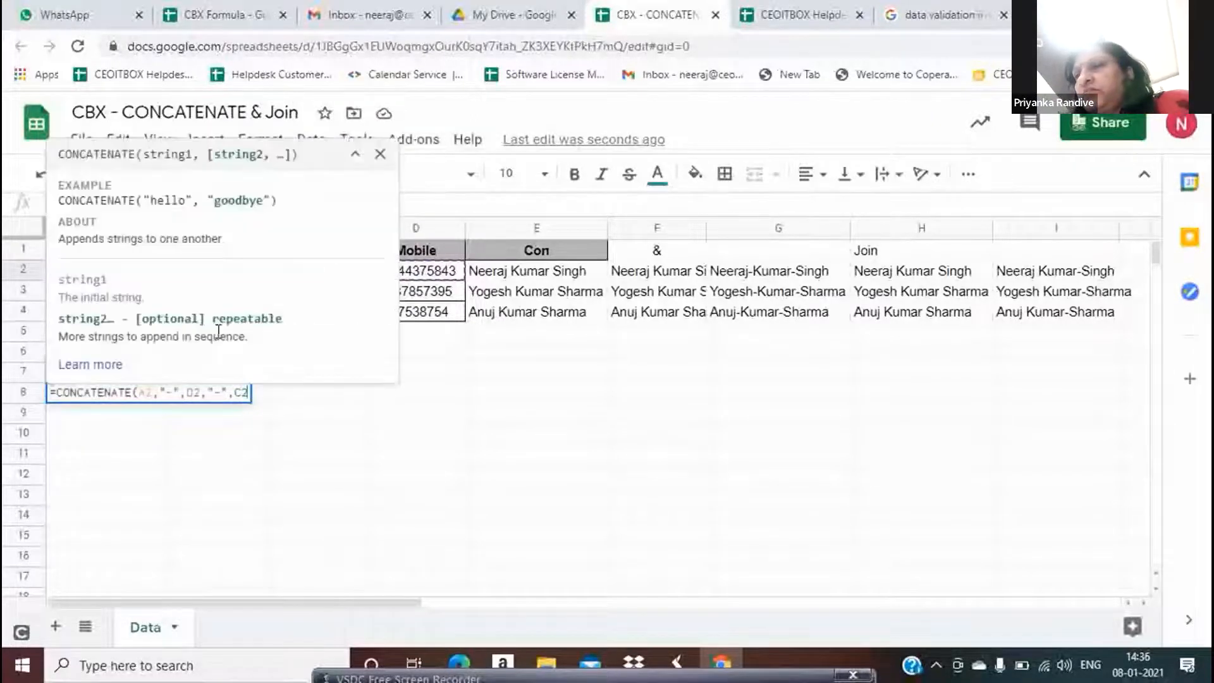
{"action": "key", "text": "Return"}
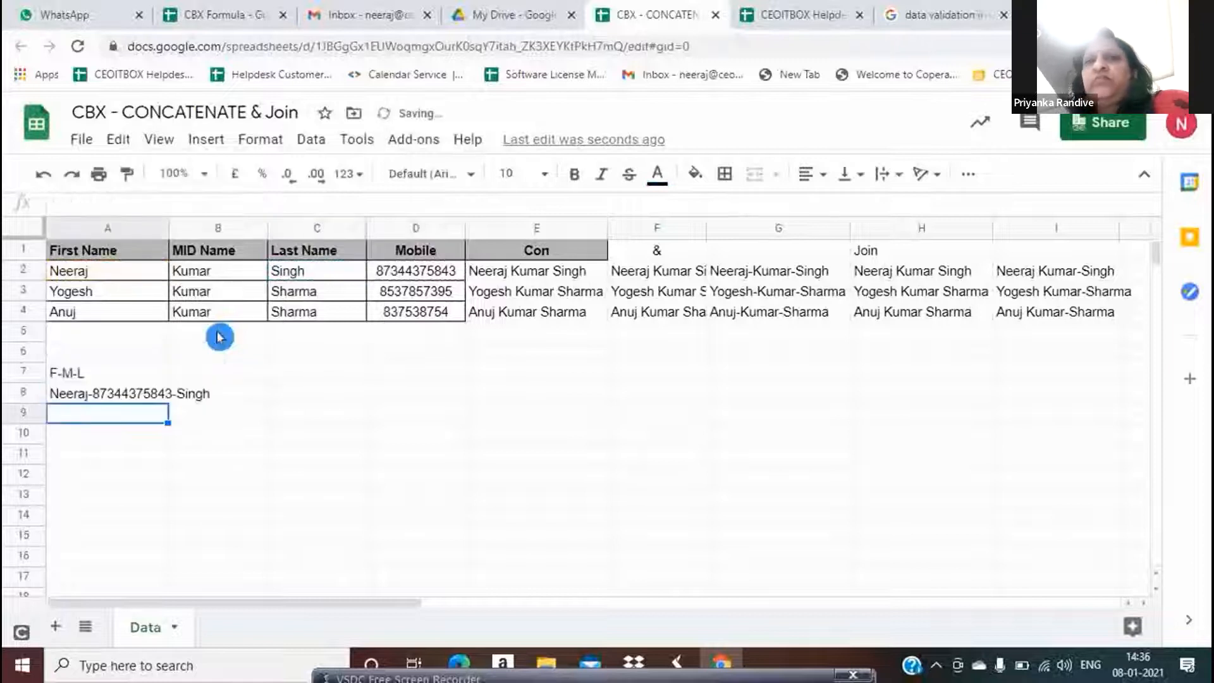
{"action": "key", "text": "Up"}
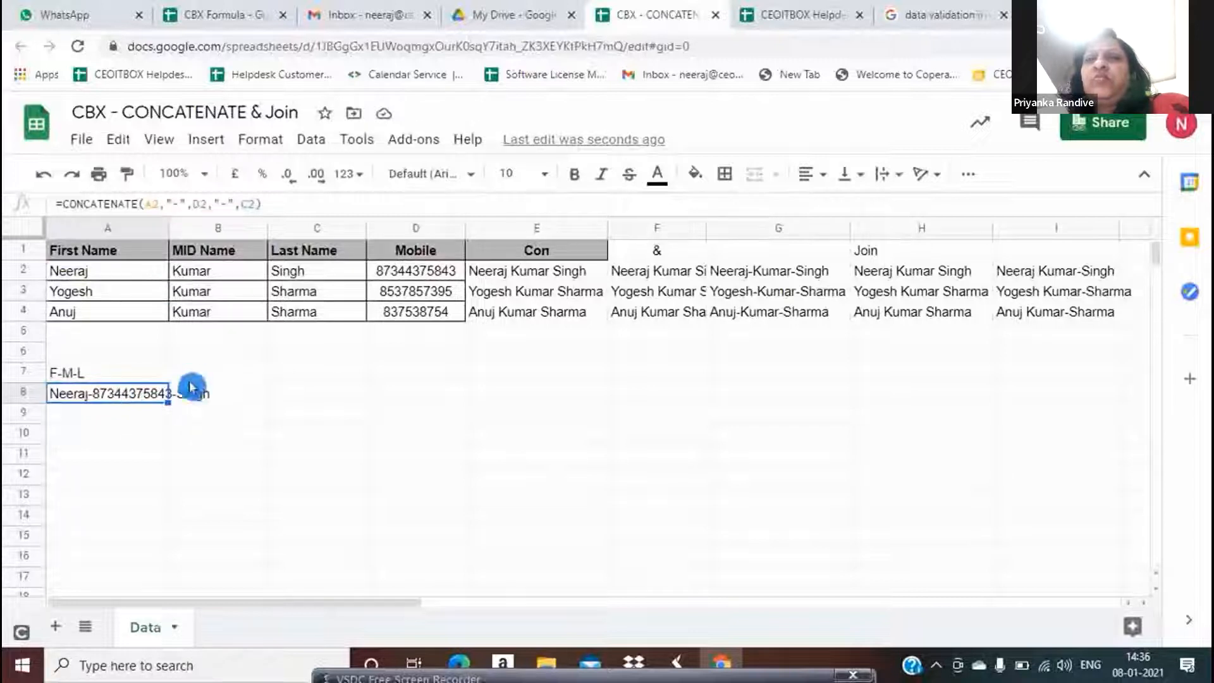
Type the labels Con in B8 and & in B9, then begin a formula in A9
{"action": "left_click", "coordinate": [136, 416]}
{"action": "key", "text": "Up"}
{"action": "key", "text": "Right"}
{"action": "key", "text": "Left"}
{"action": "key", "text": "Right"}
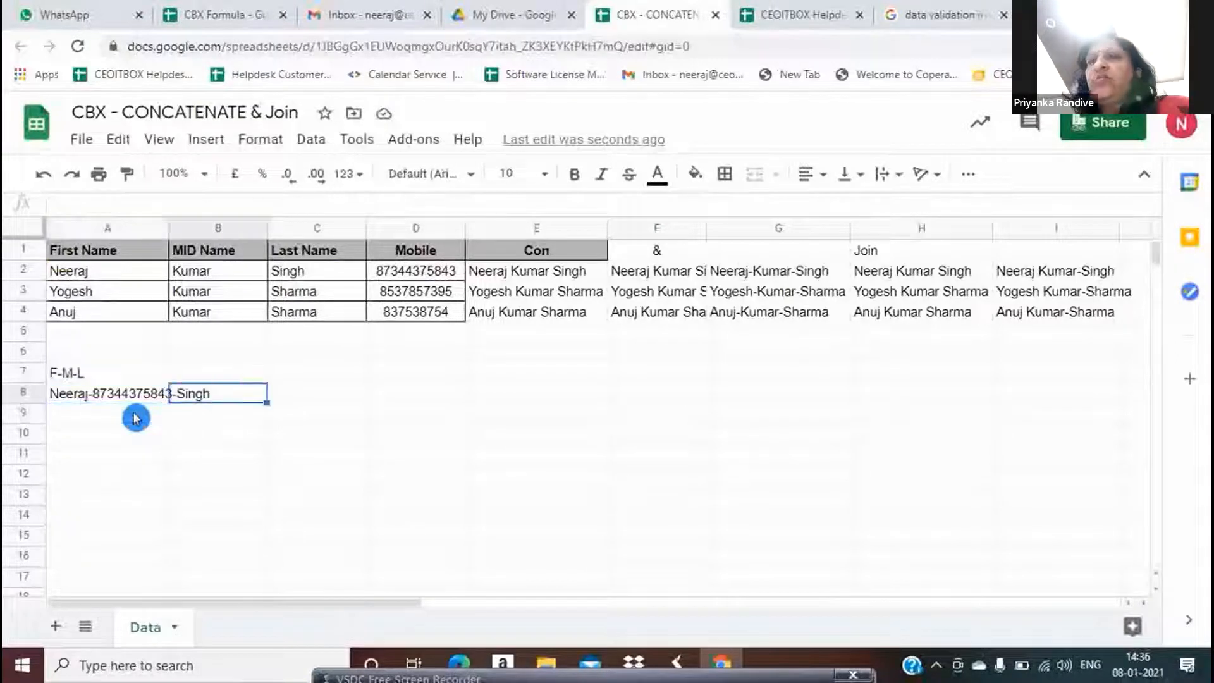
{"action": "type", "text": "Con"}
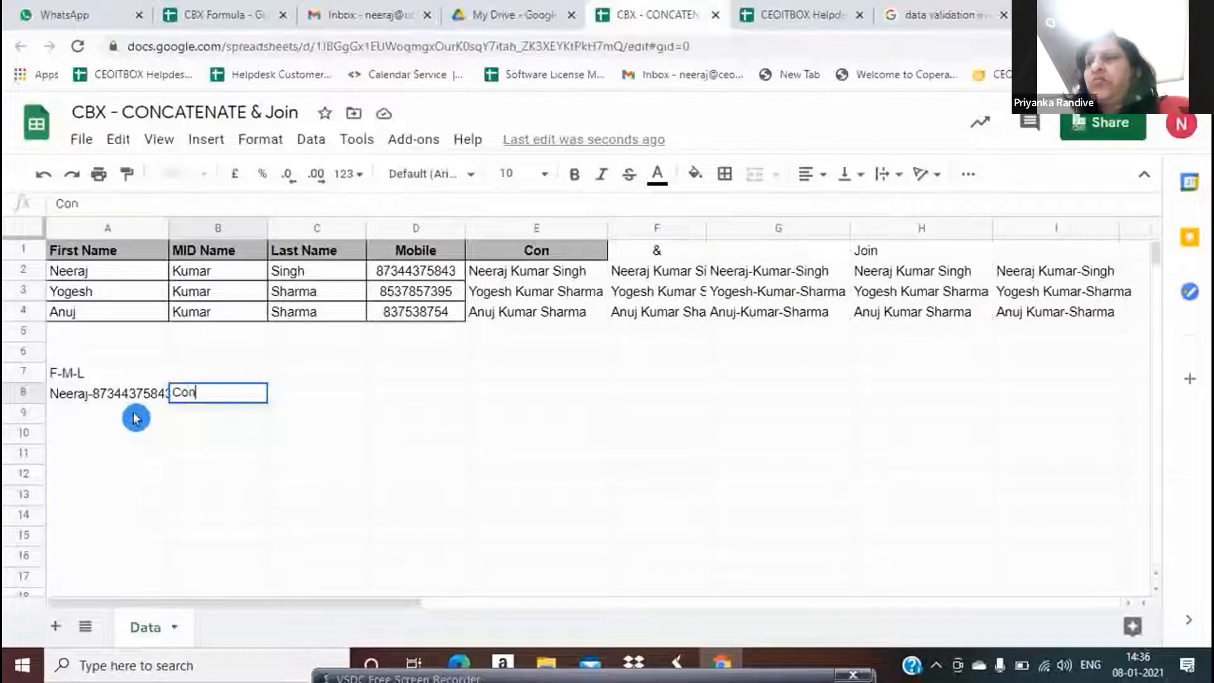
{"action": "key", "text": "Return"}
{"action": "type", "text": "&"}
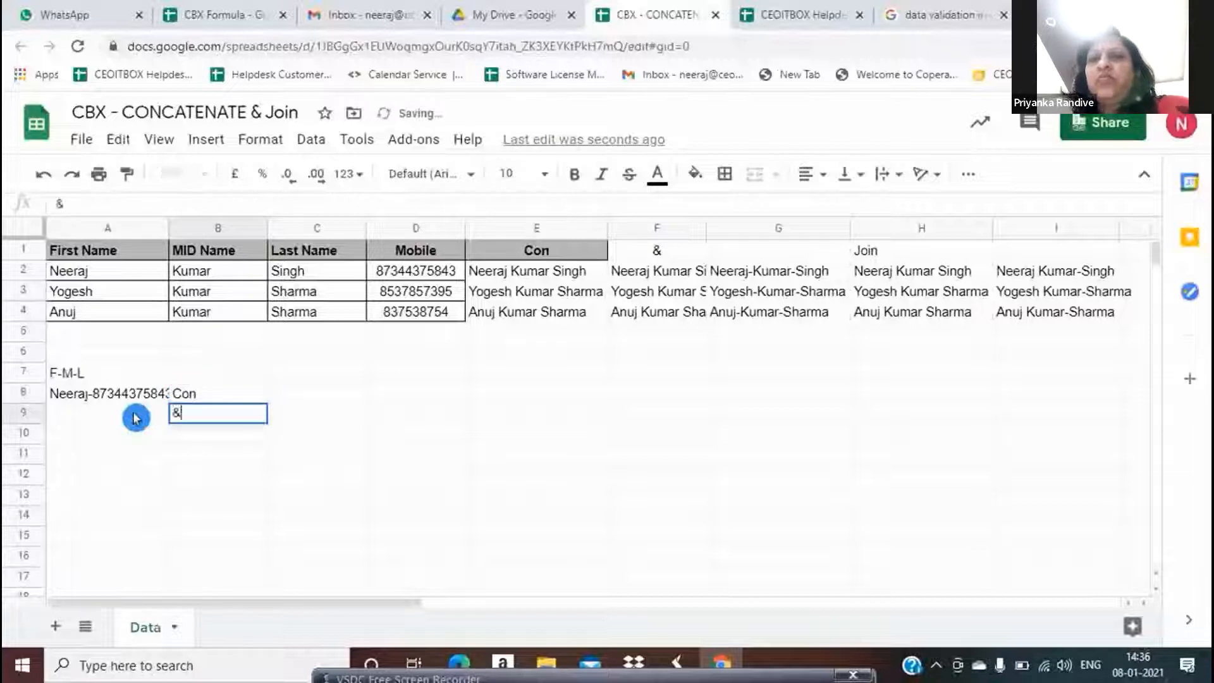
{"action": "key", "text": "Left"}
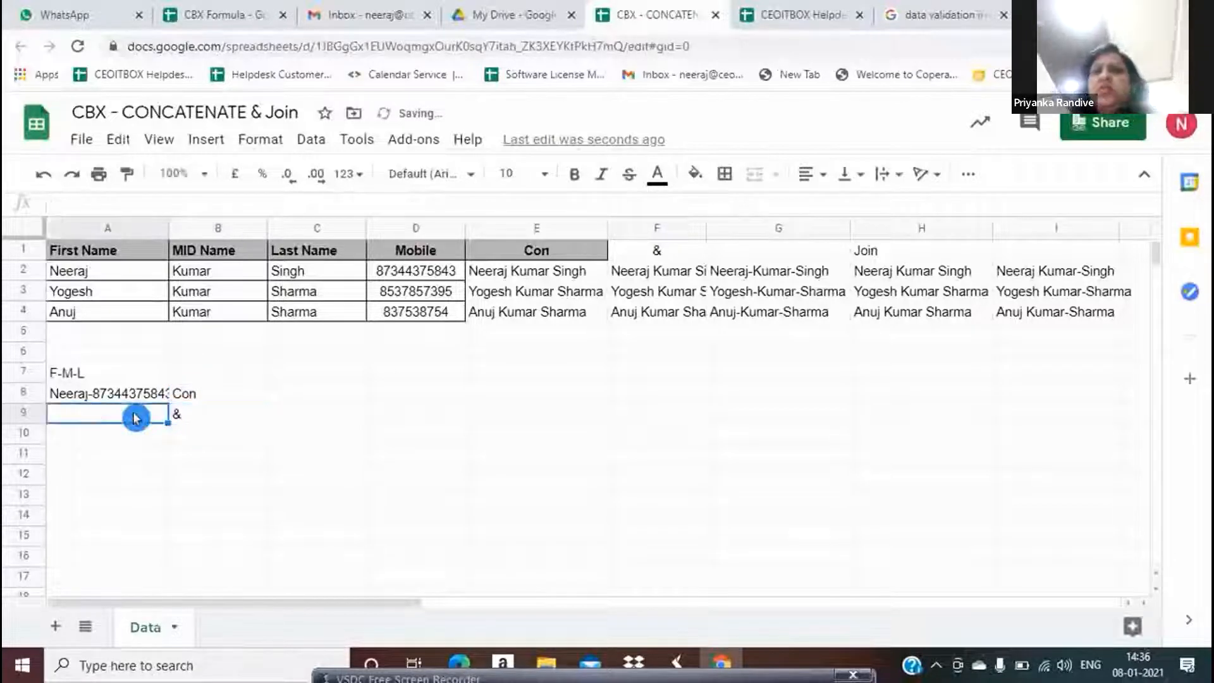
{"action": "type", "text": "="}
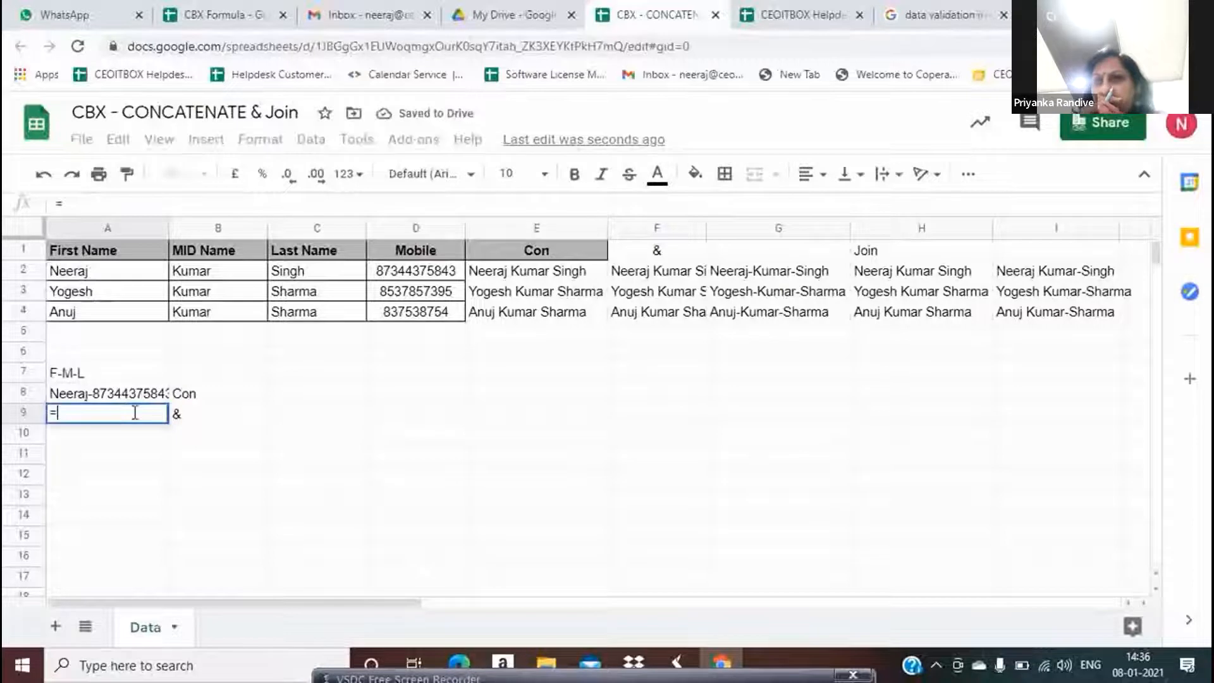
Enter =A2&"-"&D2&"-"&C2 in A9 and autofit column A to the joined text
{"action": "left_click", "coordinate": [115, 282]}
{"action": "type", "text": "&"}
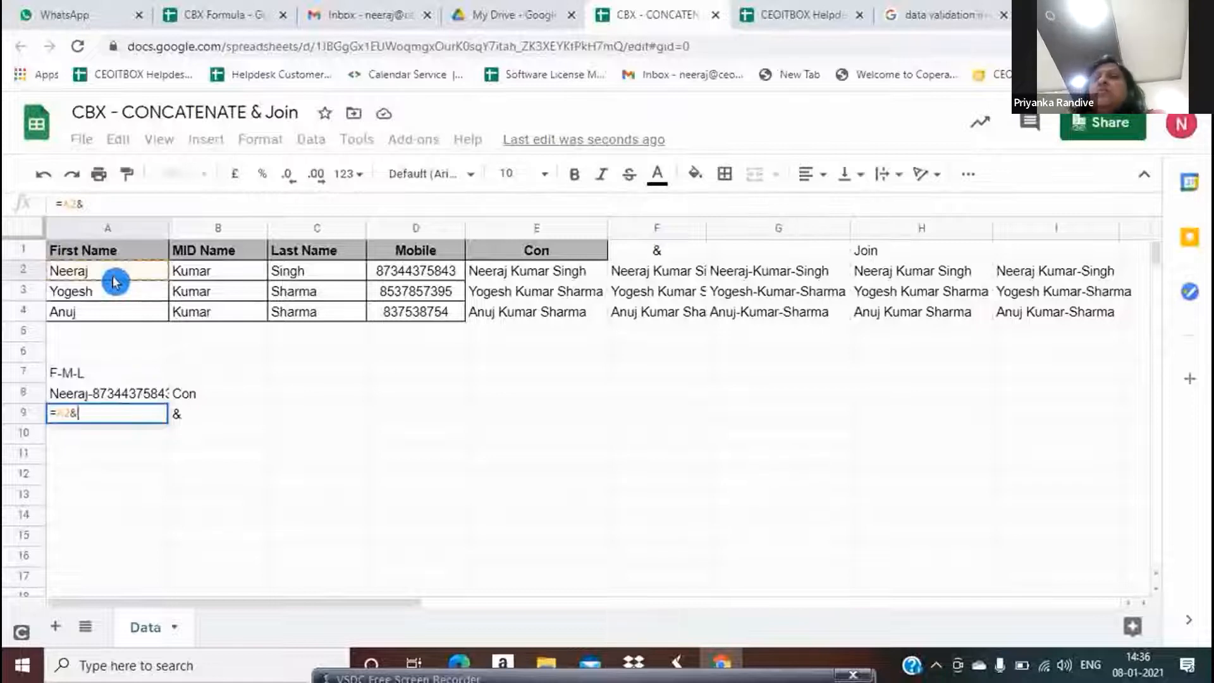
{"action": "type", "text": "\"-\"&"}
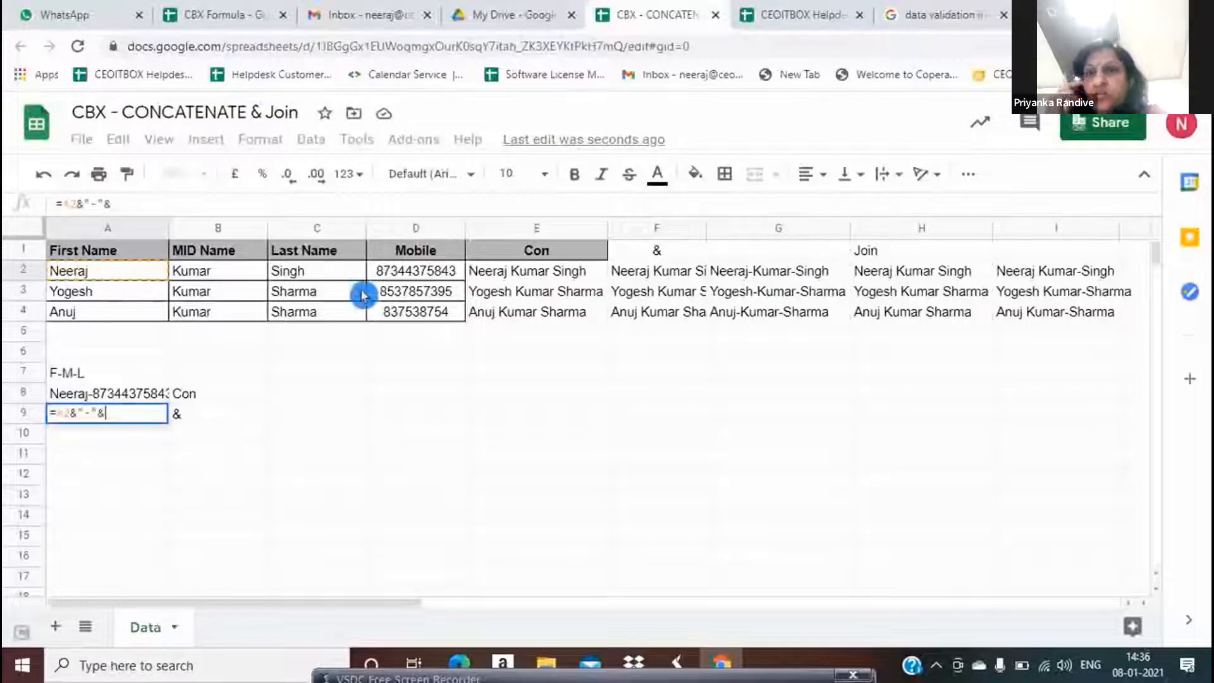
{"action": "left_click", "coordinate": [395, 281]}
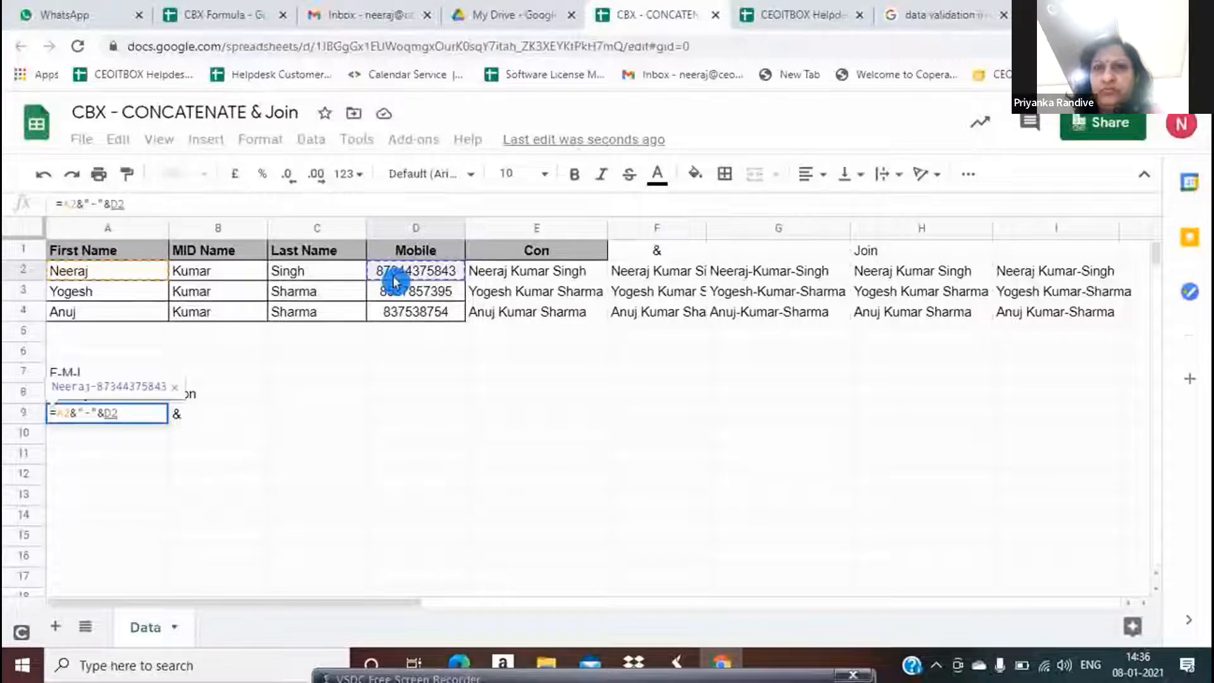
{"action": "type", "text": "&"}
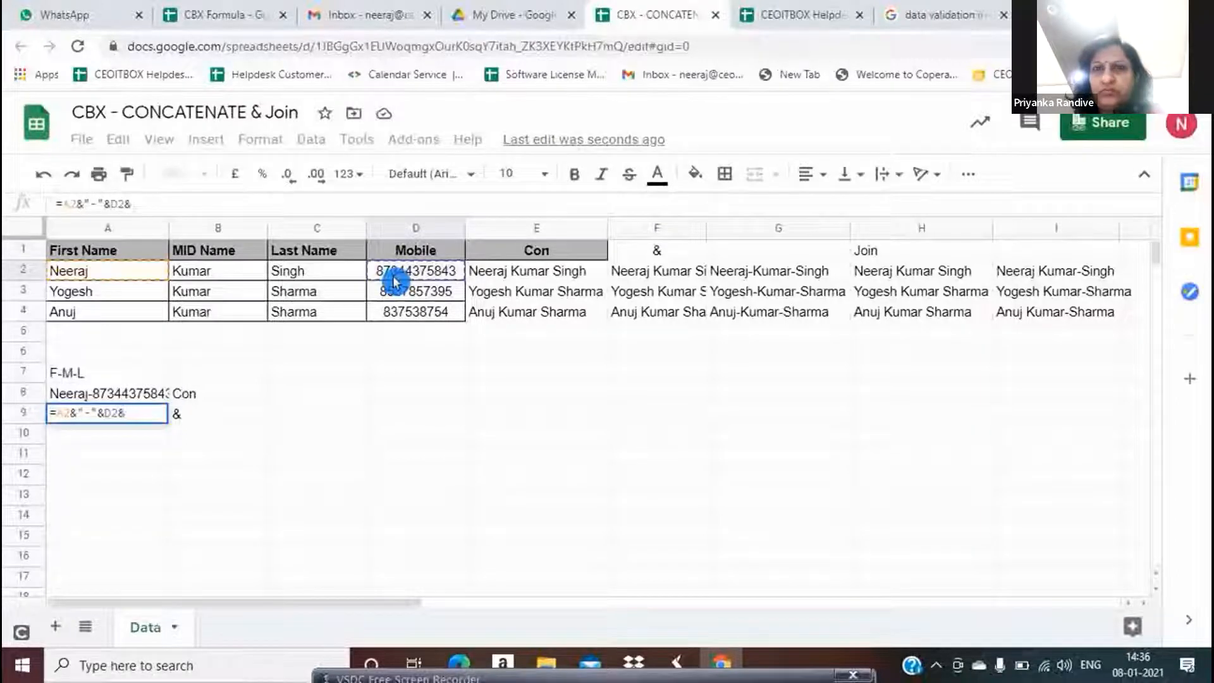
{"action": "type", "text": "\"-\"&D2&\"-\""}
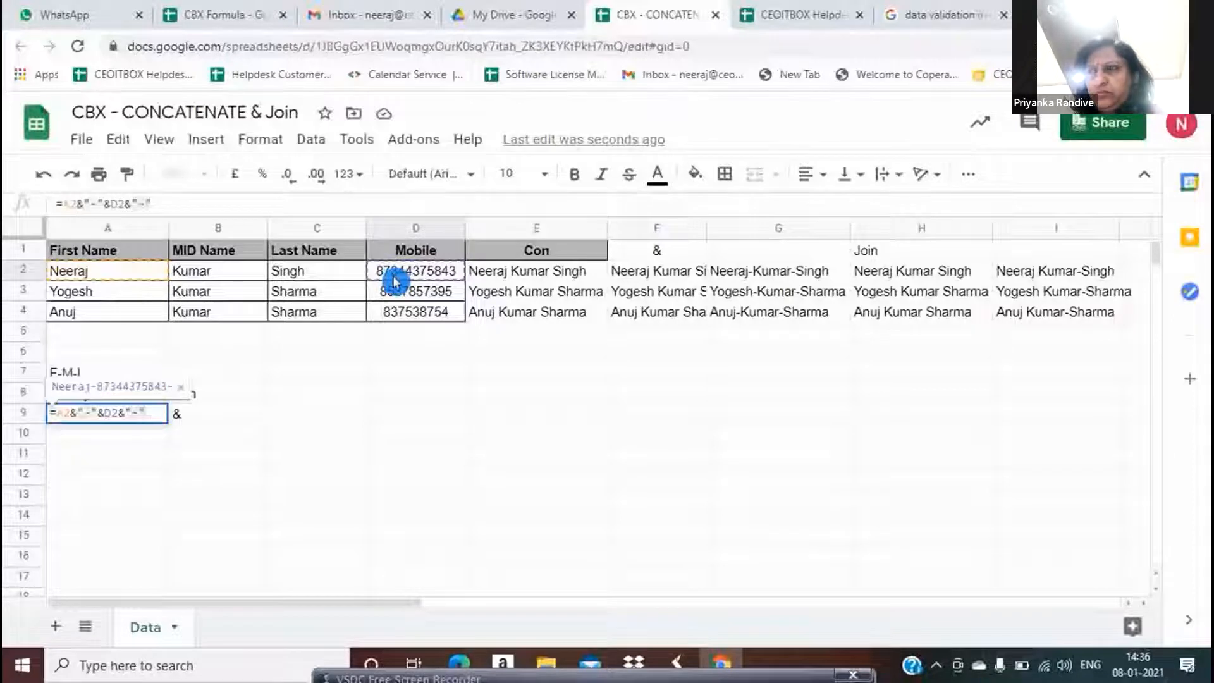
{"action": "type", "text": "&"}
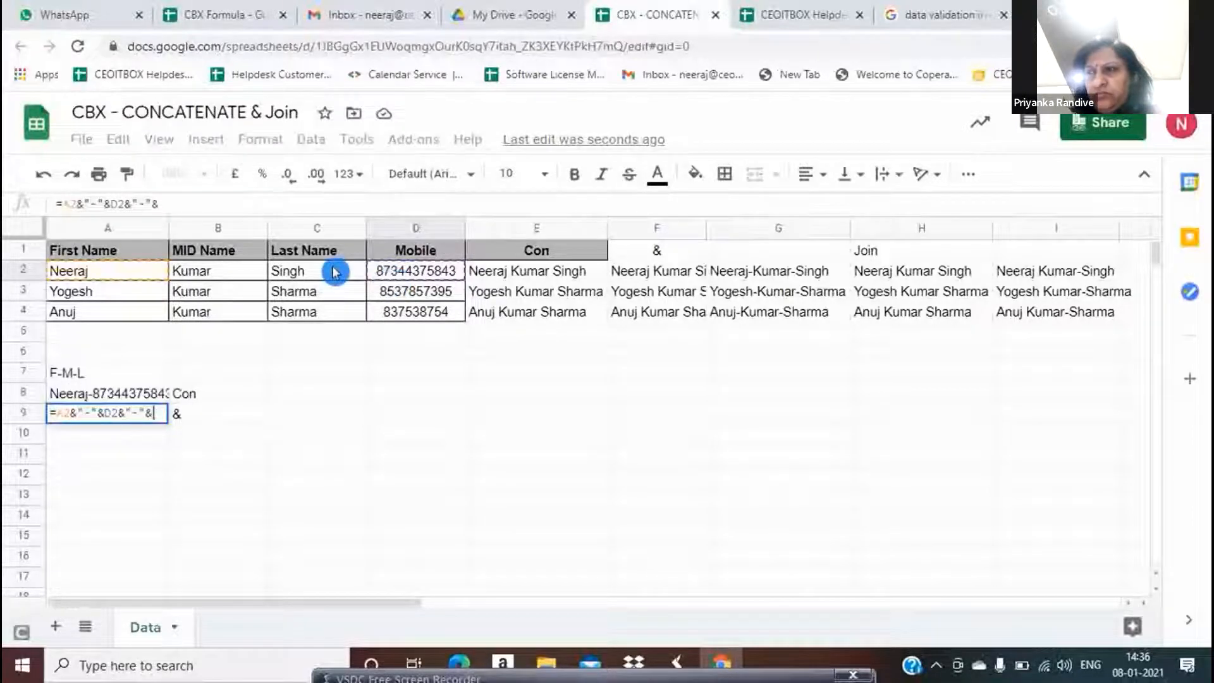
{"action": "left_click", "coordinate": [335, 272]}
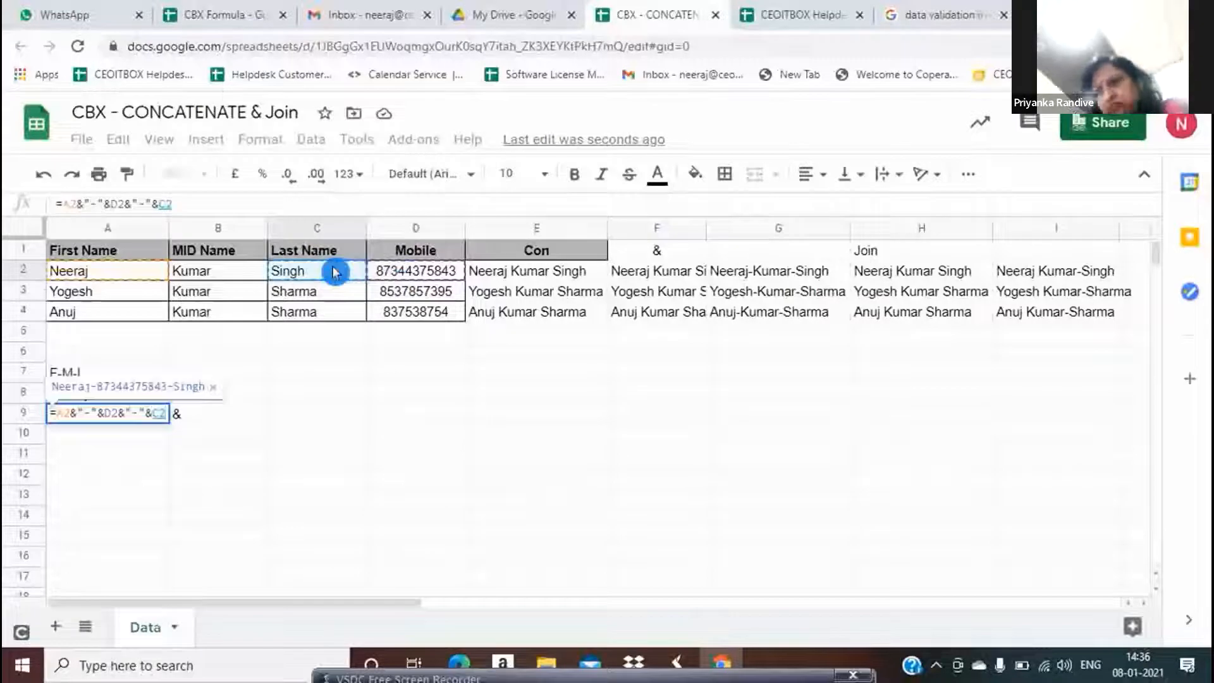
{"action": "key", "text": "Return"}
{"action": "key", "text": "Up"}
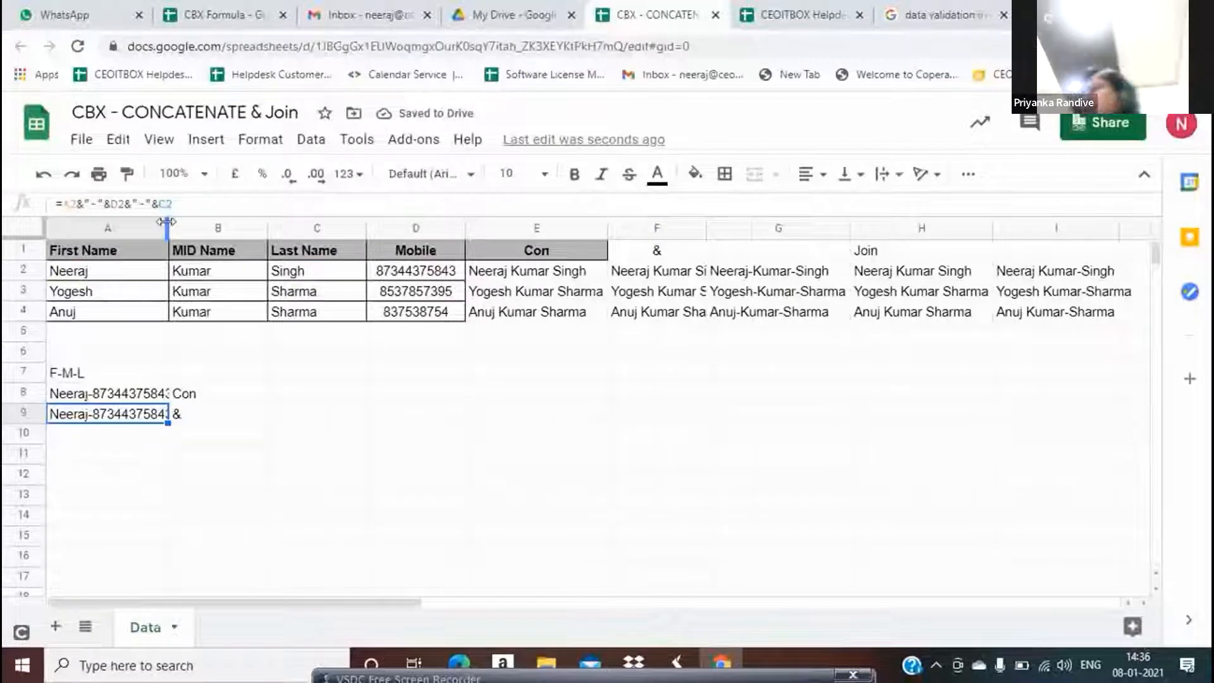
{"action": "double_click", "coordinate": [166, 222]}
Label B10 as Join
{"action": "left_click", "coordinate": [153, 441]}
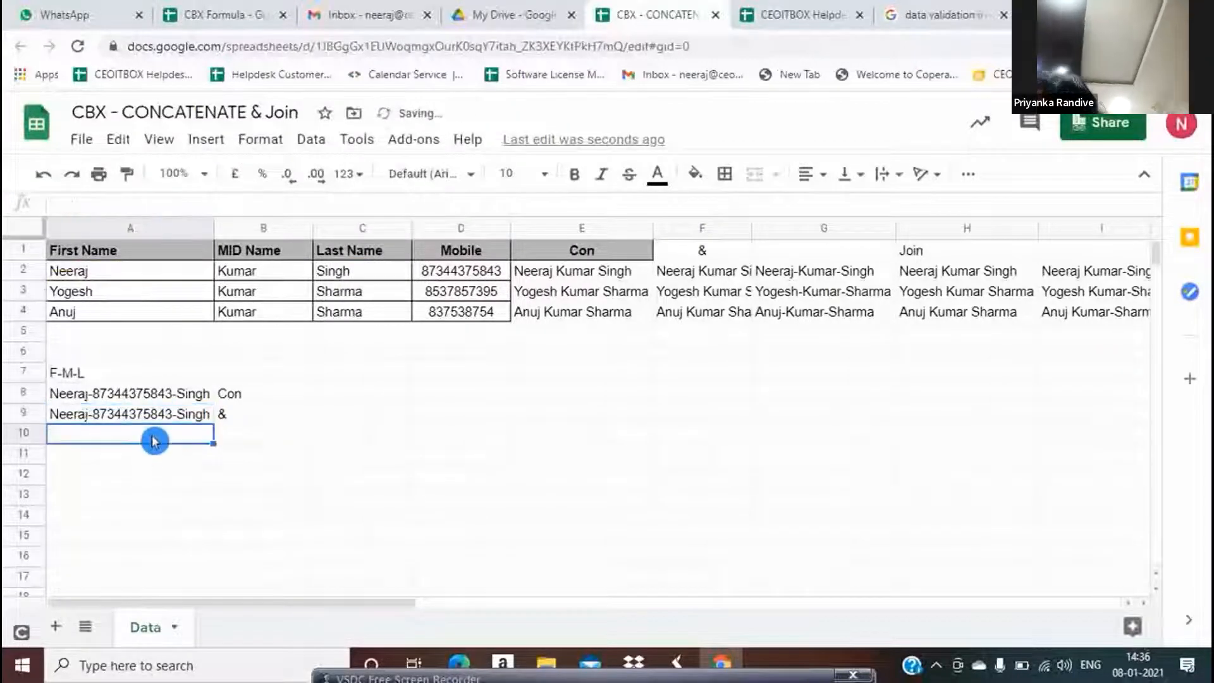
{"action": "key", "text": "Right"}
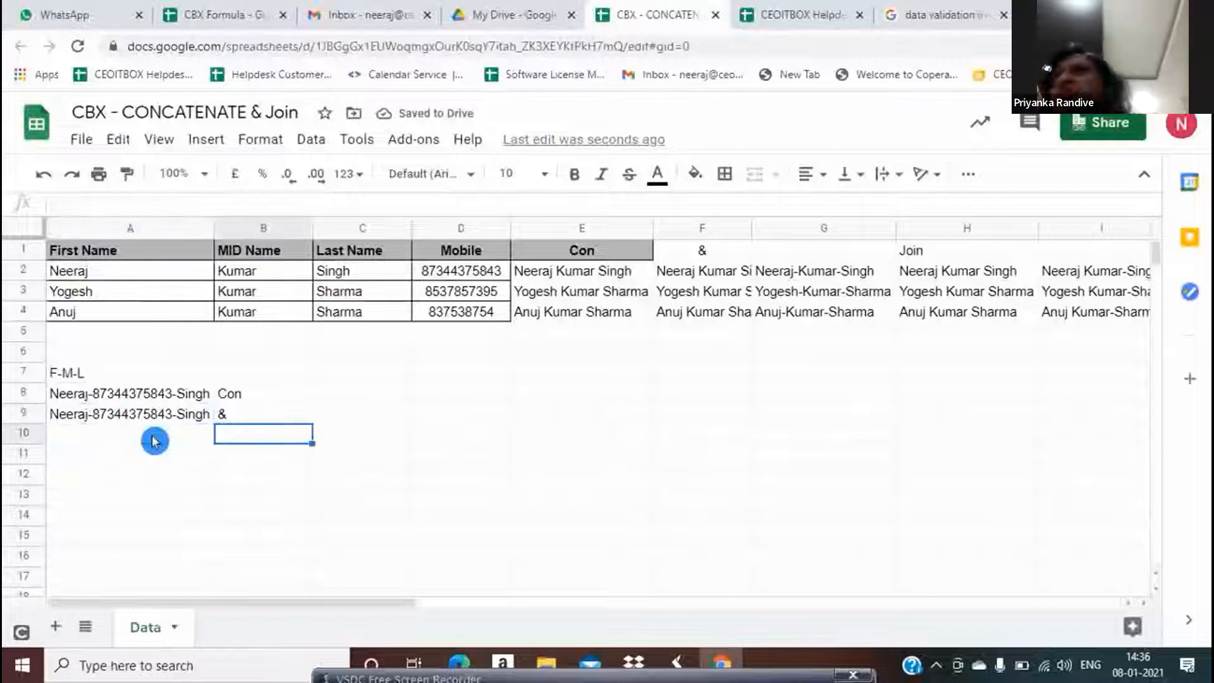
{"action": "key", "text": "Left"}
{"action": "key", "text": "Right"}
{"action": "type", "text": "Join"}
{"action": "key", "text": "Return"}
Enter =JOIN("-",A2:D2) in A10 and autofit column A to show the full result
{"action": "left_click", "coordinate": [154, 441]}
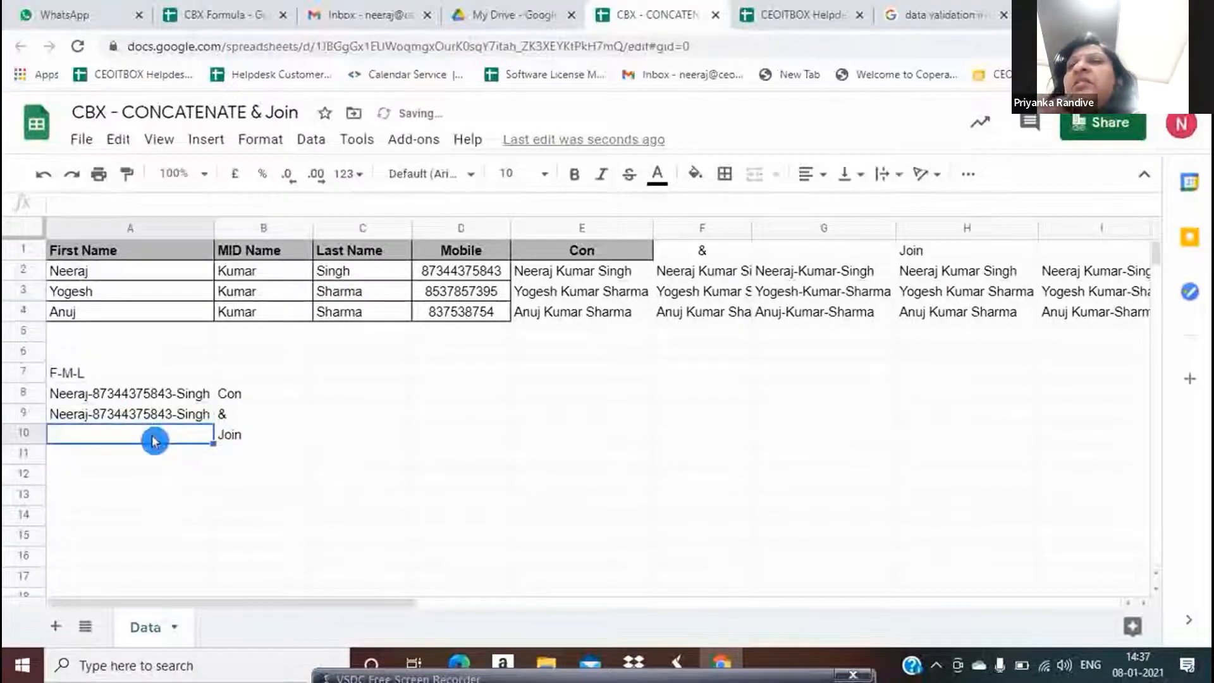
{"action": "type", "text": "=JOIN("}
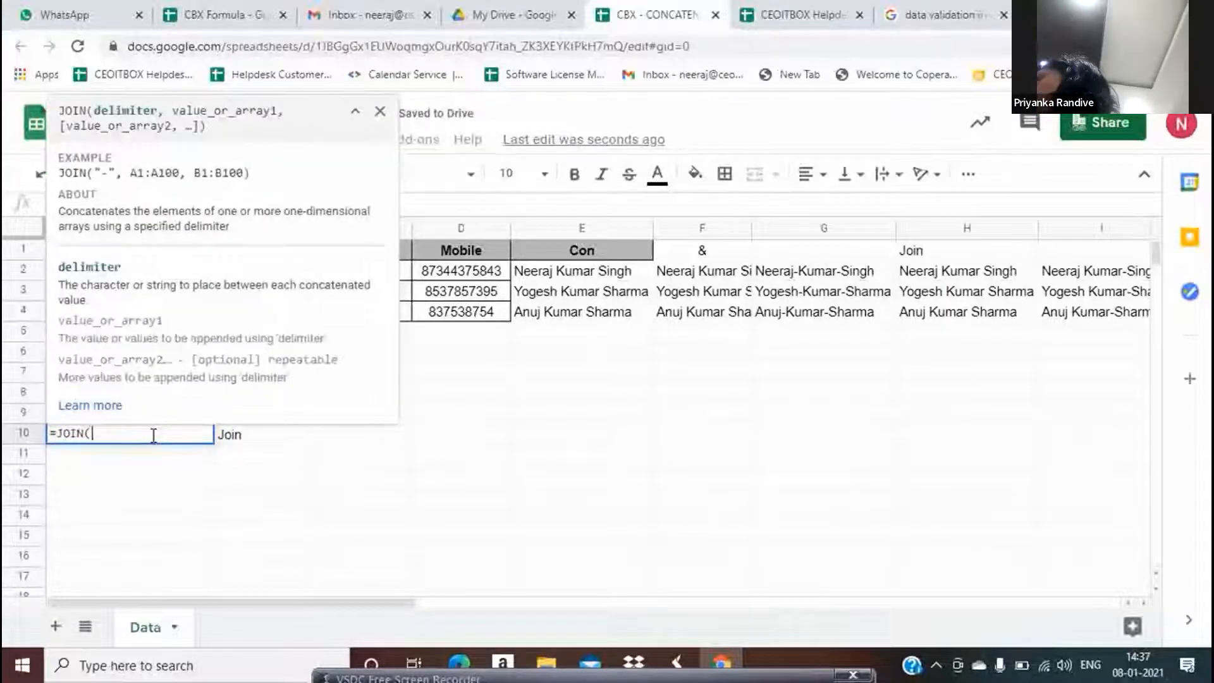
{"action": "type", "text": "\"-\","}
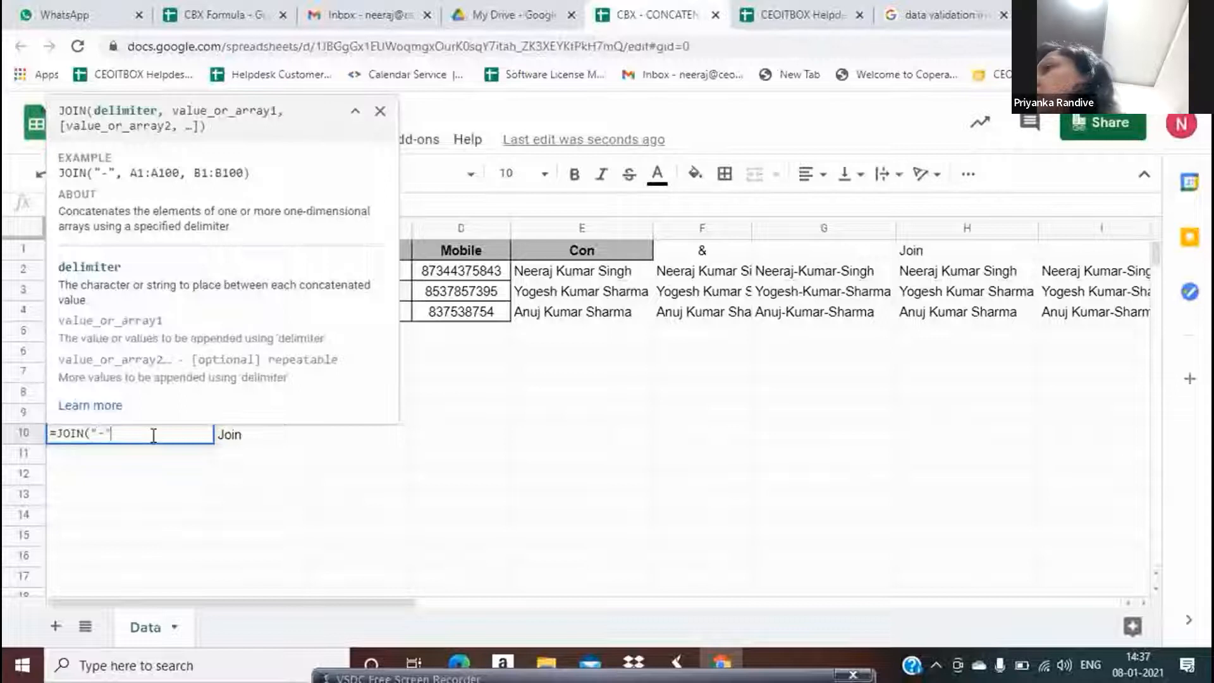
{"action": "left_click", "coordinate": [469, 273]}
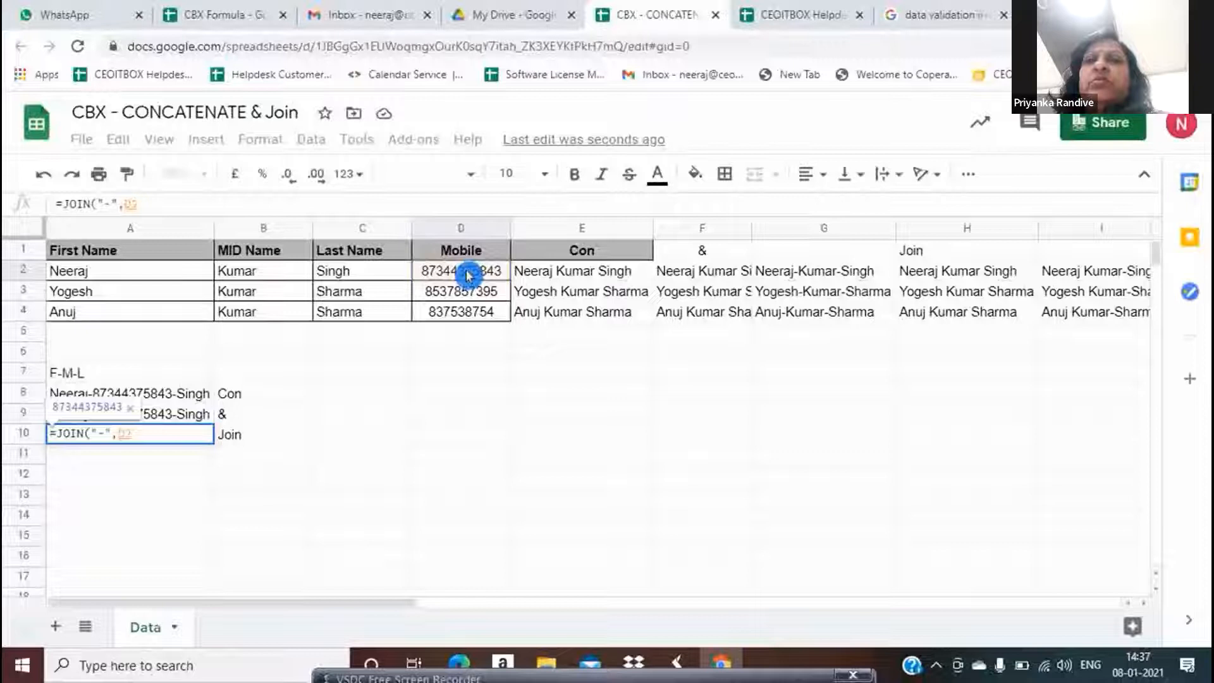
{"action": "key", "text": "shift+Left"}
{"action": "key", "text": "shift+Left"}
{"action": "key", "text": "shift+Left"}
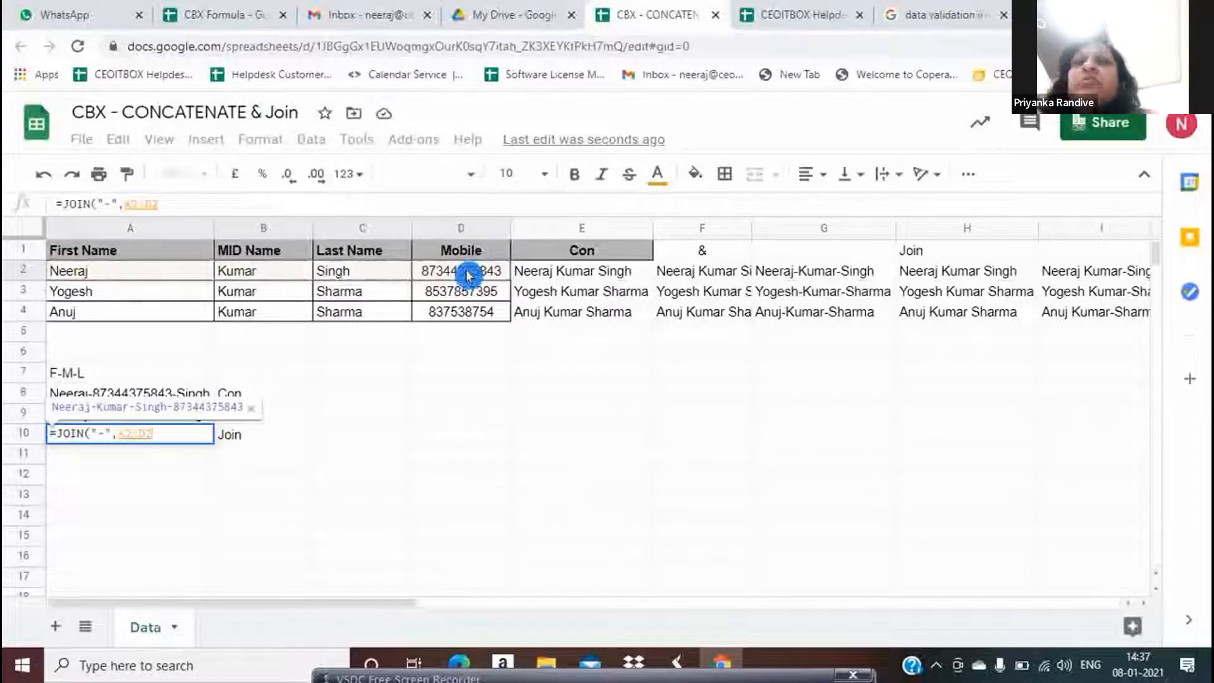
{"action": "key", "text": "Return"}
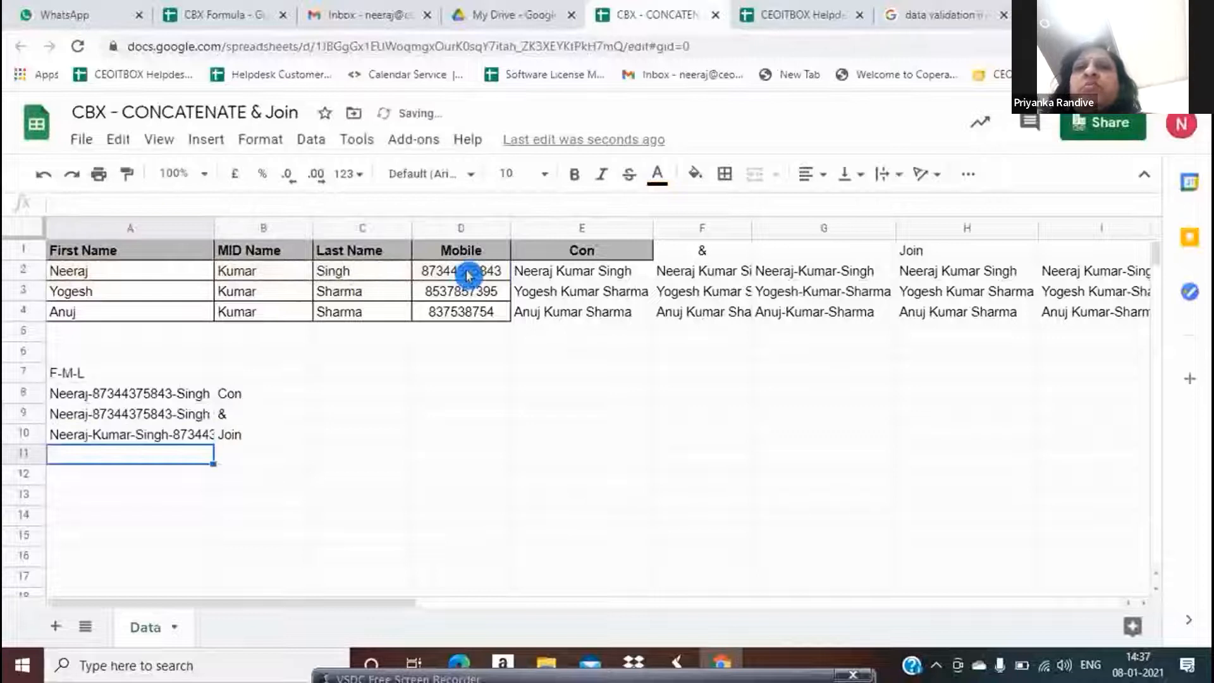
{"action": "key", "text": "Up"}
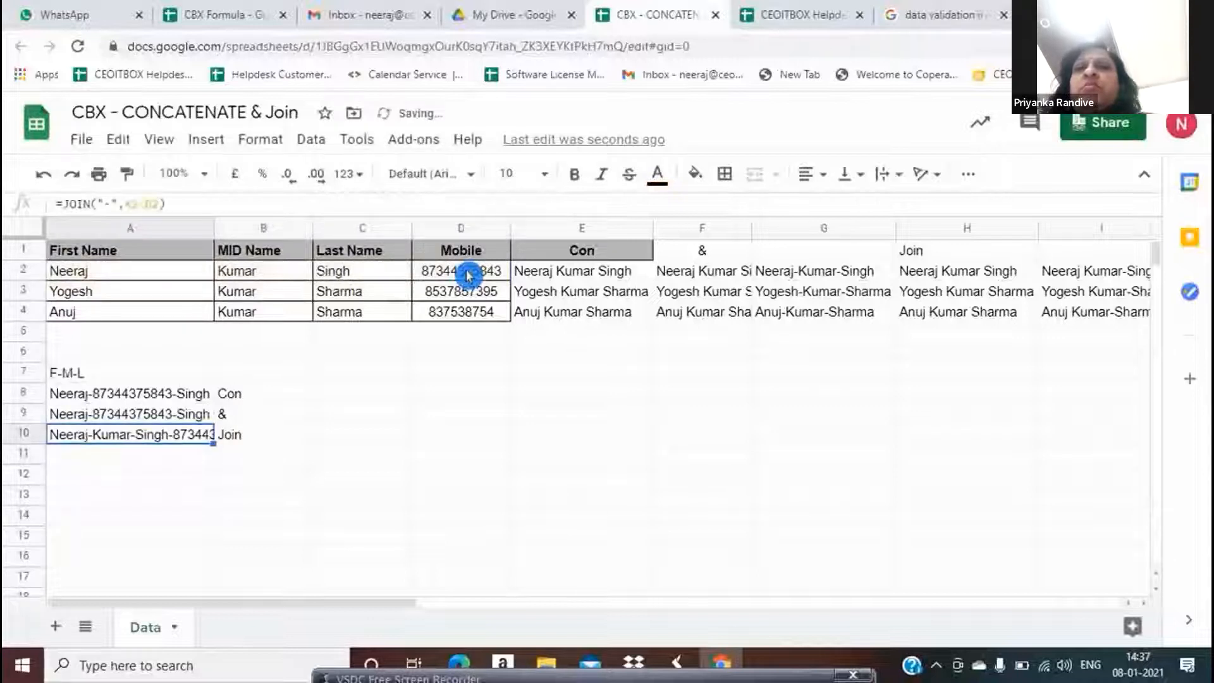
{"action": "double_click", "coordinate": [212, 219]}
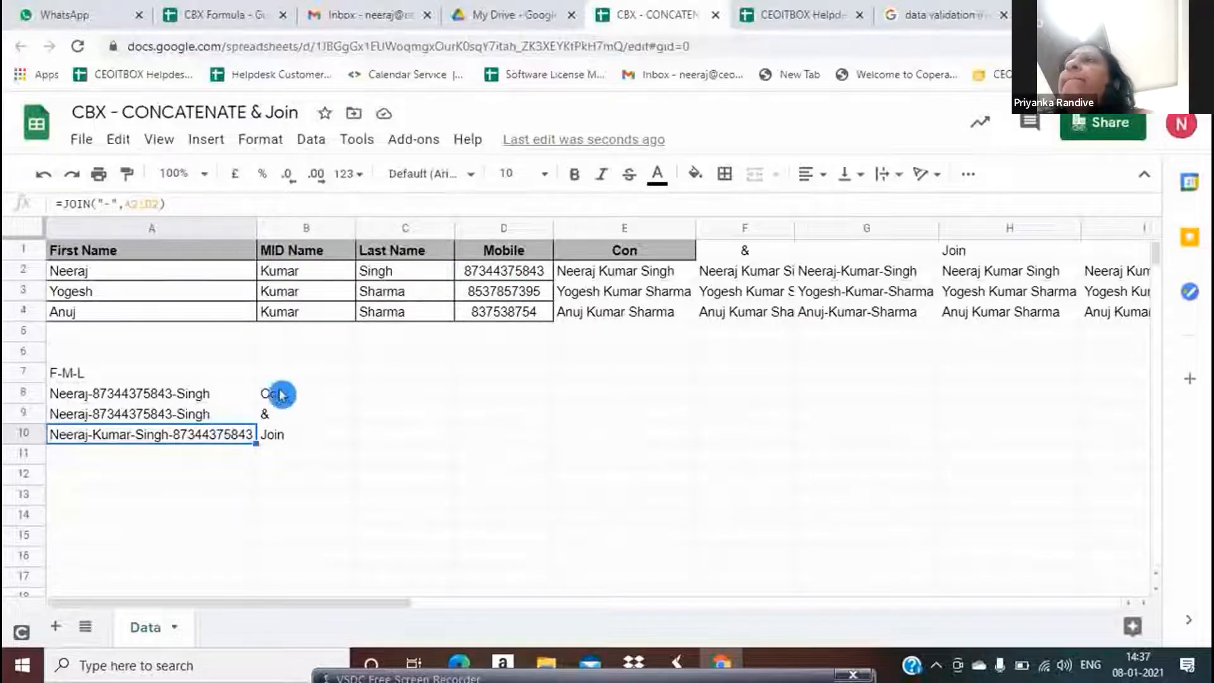
{"action": "left_click", "coordinate": [405, 436]}
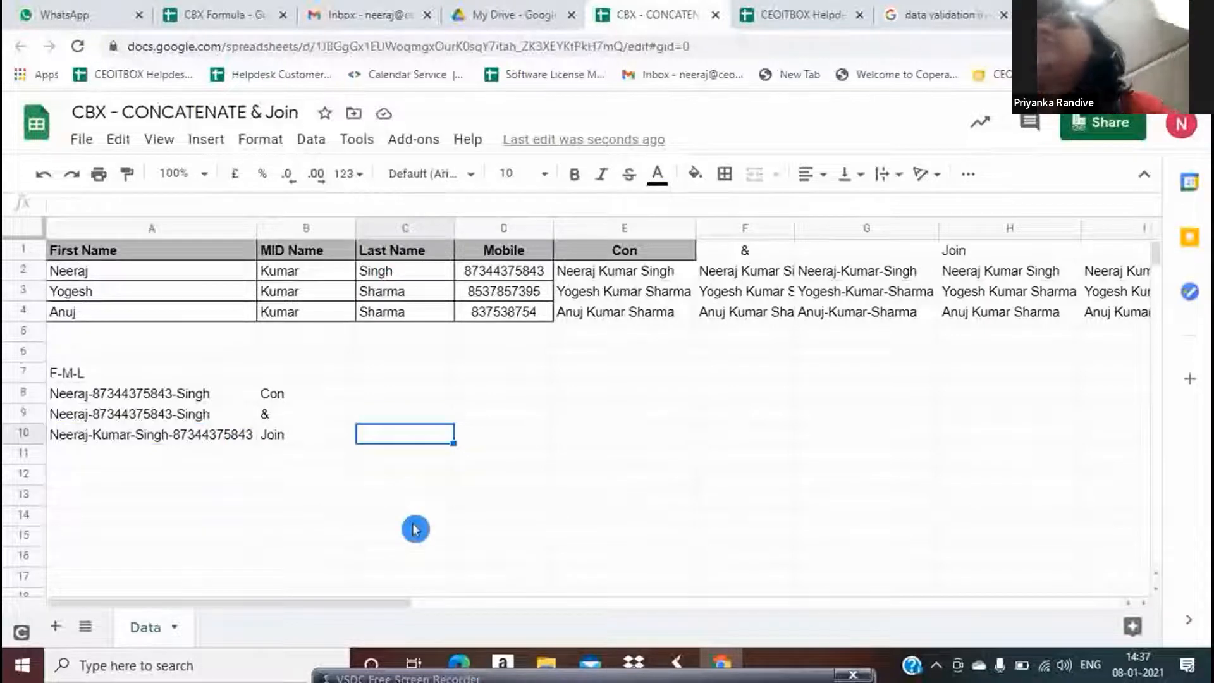
{"action": "mouse_move", "coordinate": [503, 606]}
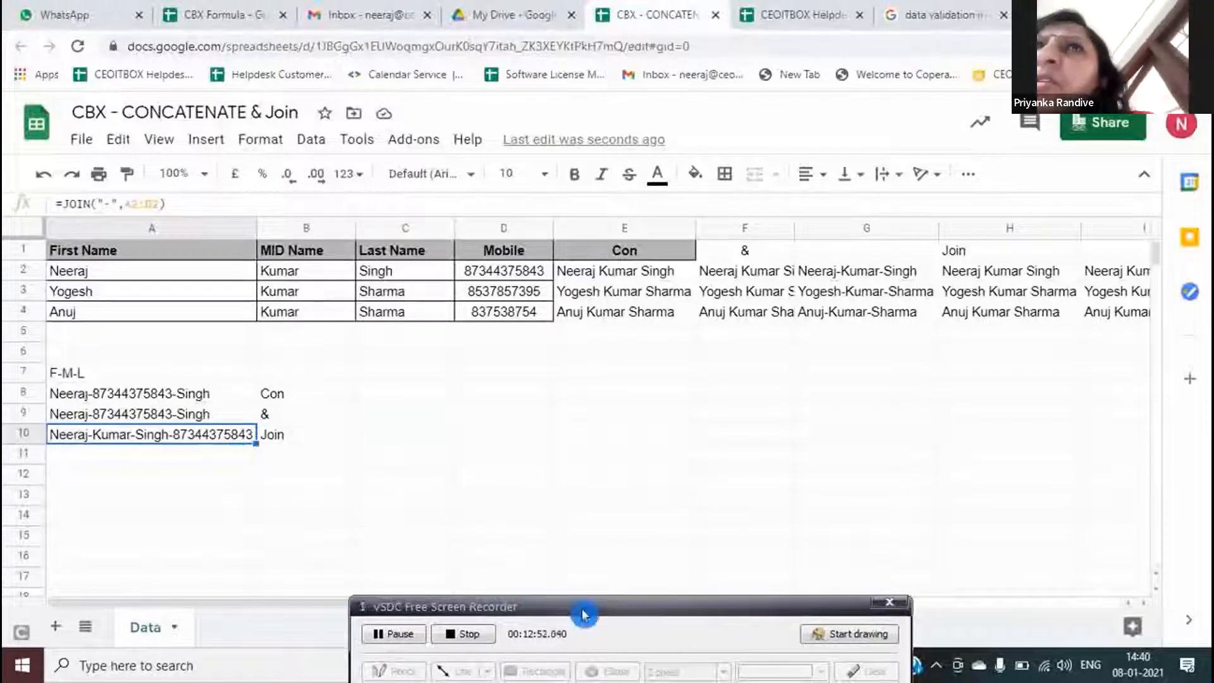
{"action": "left_click_drag", "start_coordinate": [576, 609], "coordinate": [581, 676]}
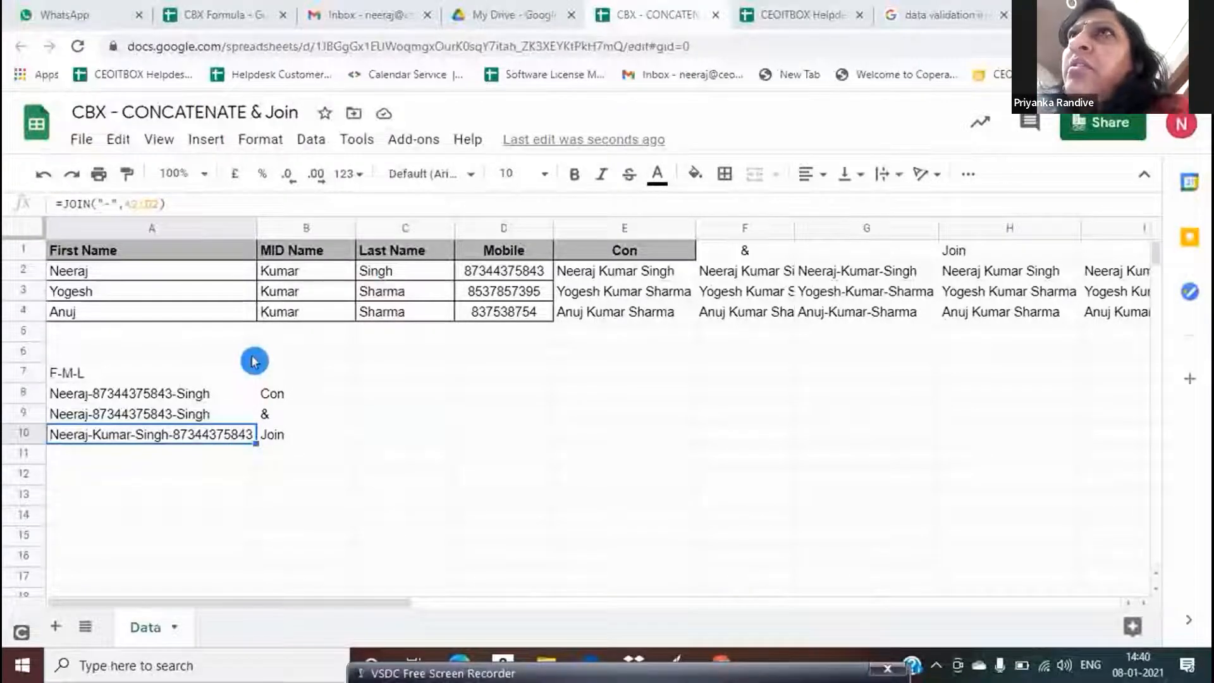
{"action": "left_click", "coordinate": [218, 466]}
Replace A10 with =JOIN("-",A2,D2,C2), joining first name, mobile and last name
{"action": "left_click", "coordinate": [222, 437]}
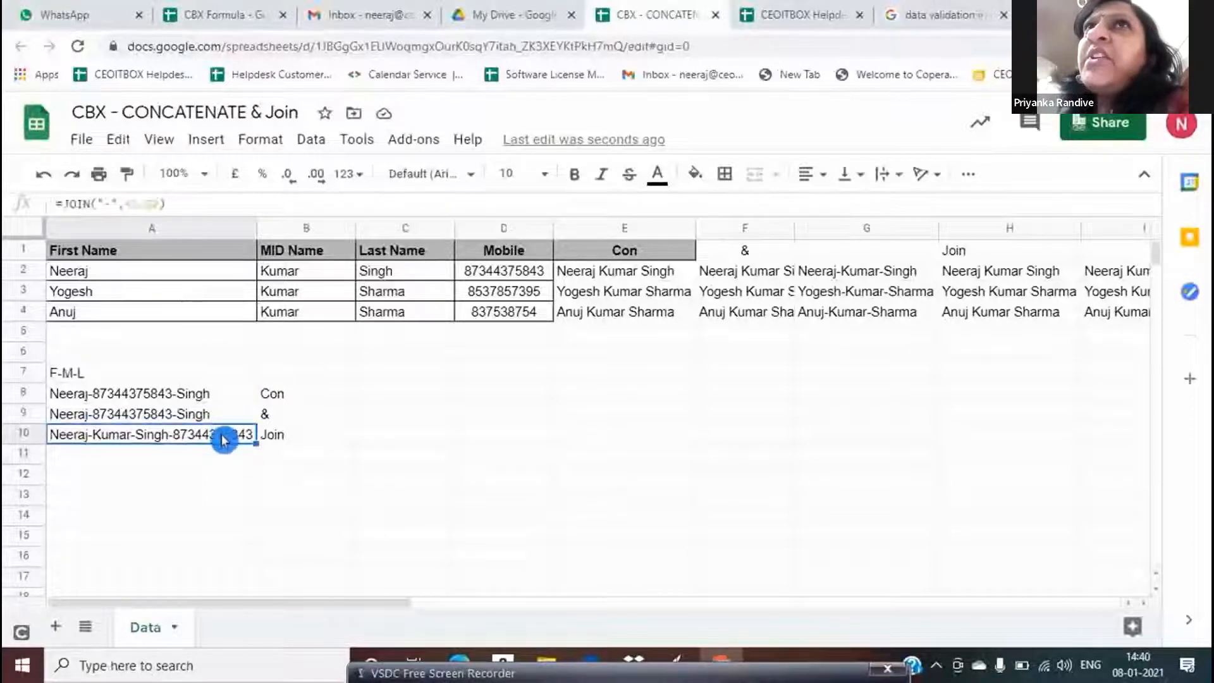
{"action": "key", "text": "Delete"}
{"action": "type", "text": "=joi"}
{"action": "key", "text": "Tab"}
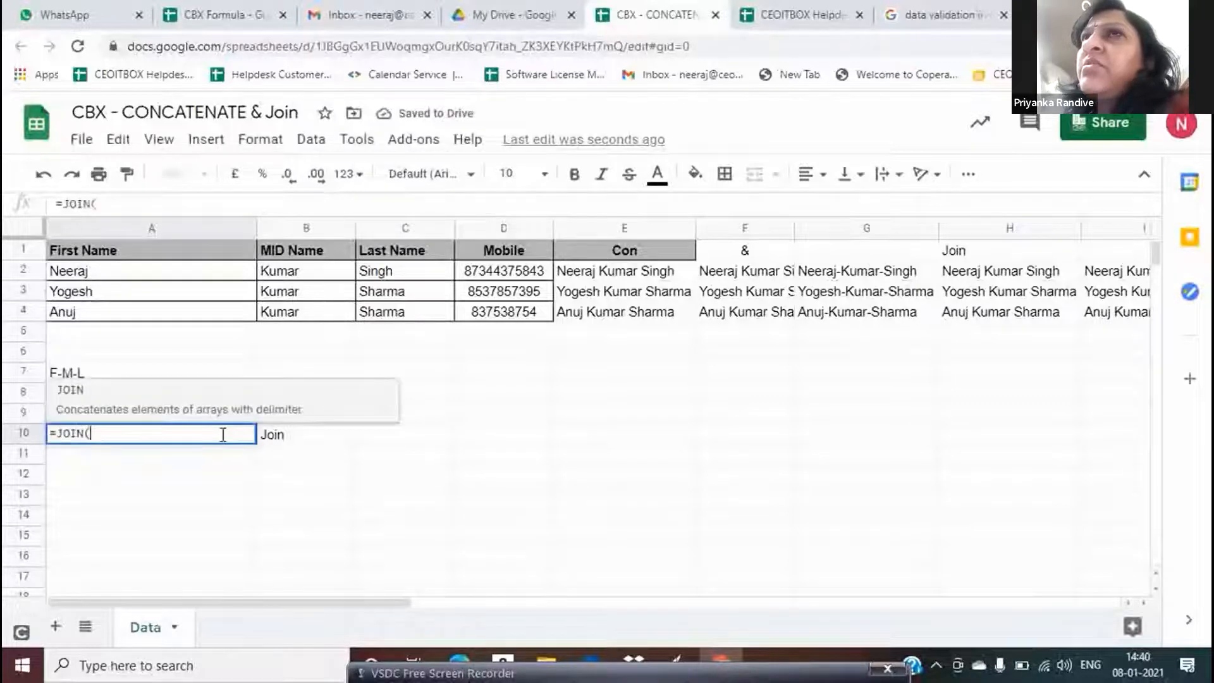
{"action": "type", "text": "\"-\","}
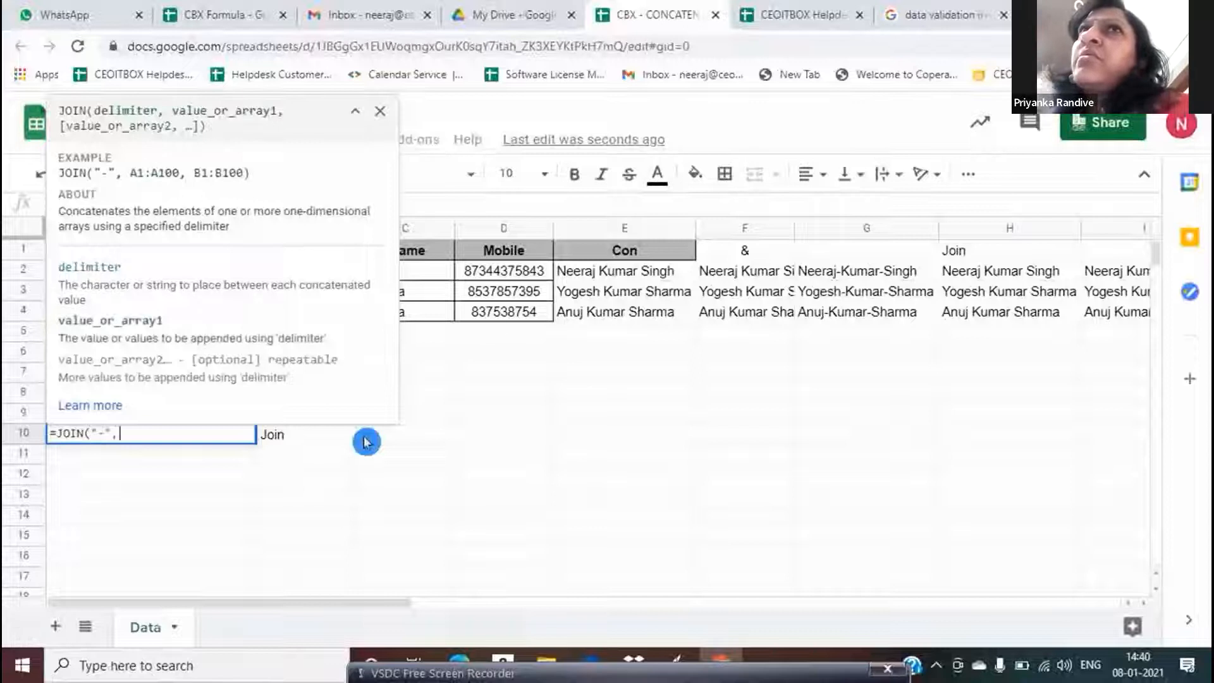
{"action": "left_click", "coordinate": [426, 278]}
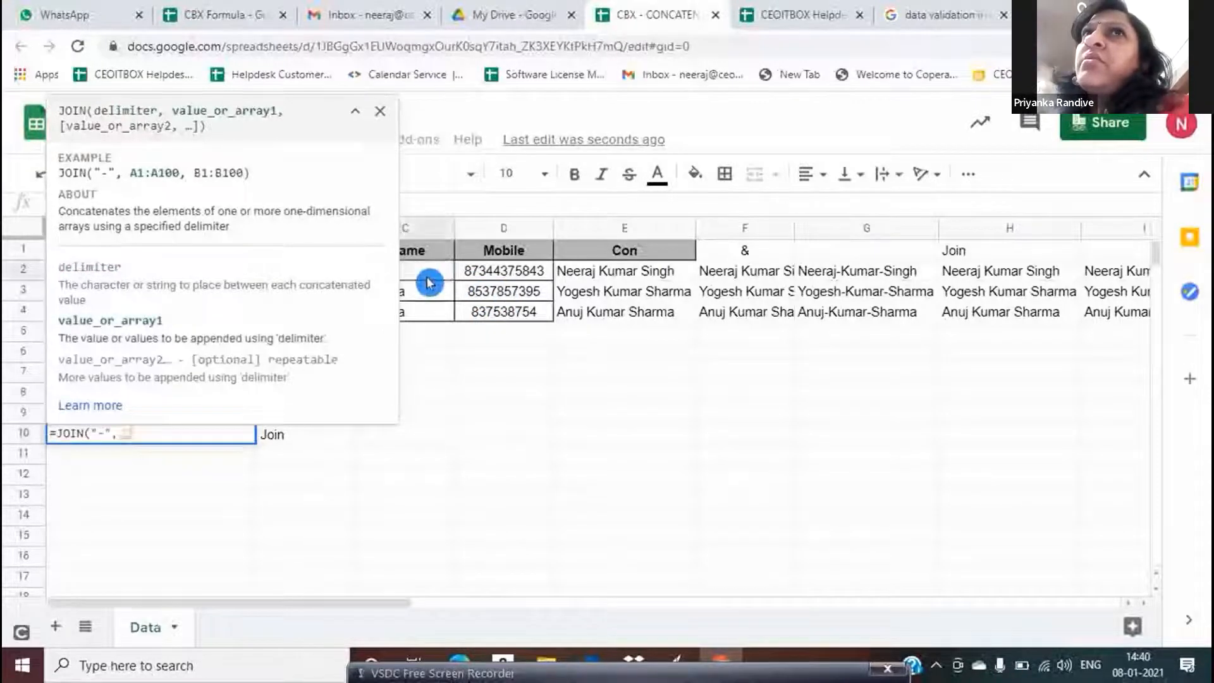
{"action": "key", "text": "Left"}
{"action": "key", "text": "Left"}
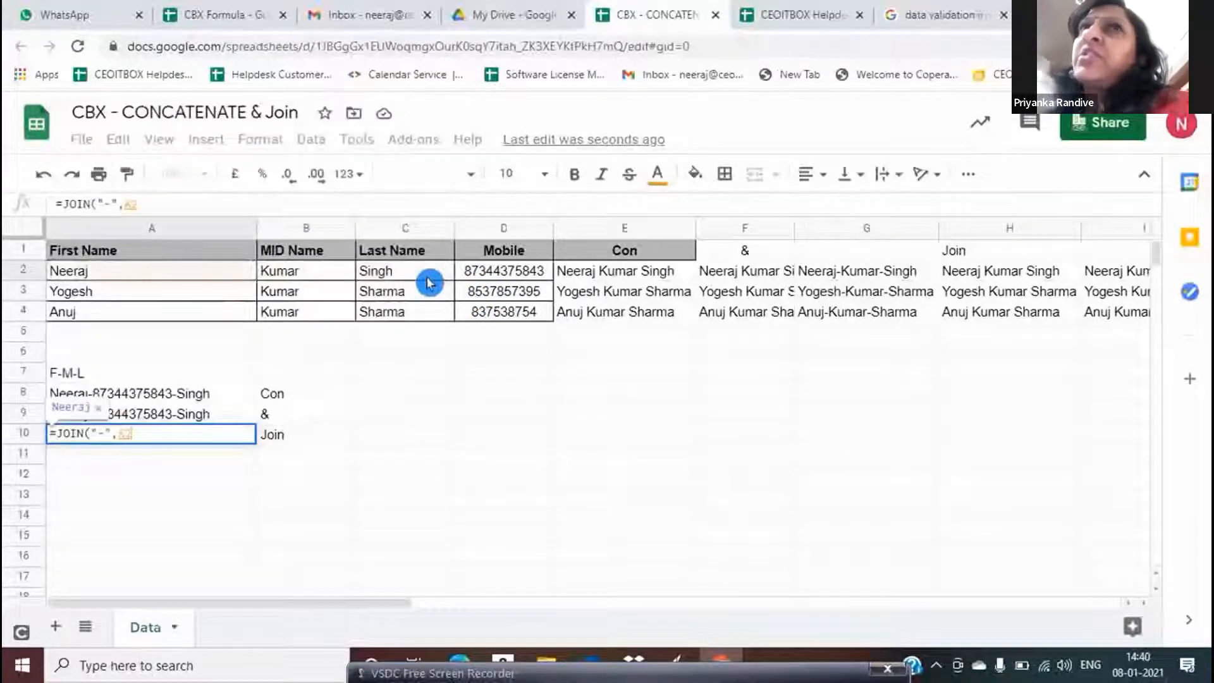
{"action": "type", "text": ","}
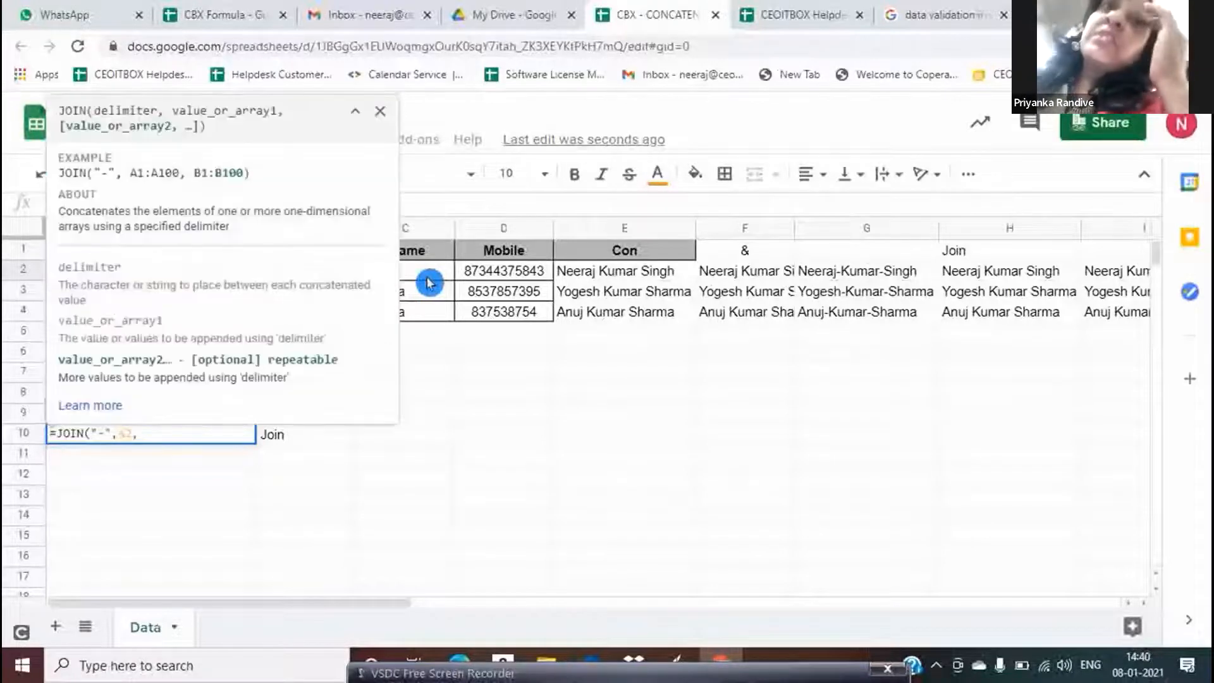
{"action": "left_click", "coordinate": [489, 278]}
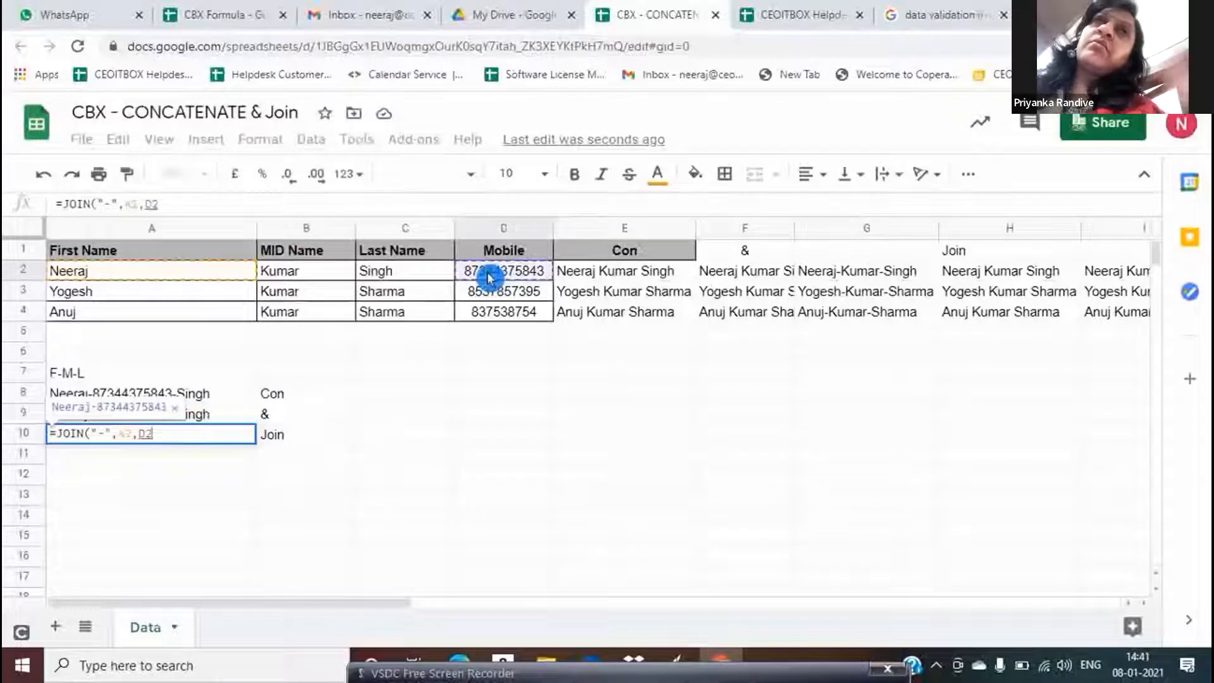
{"action": "type", "text": ","}
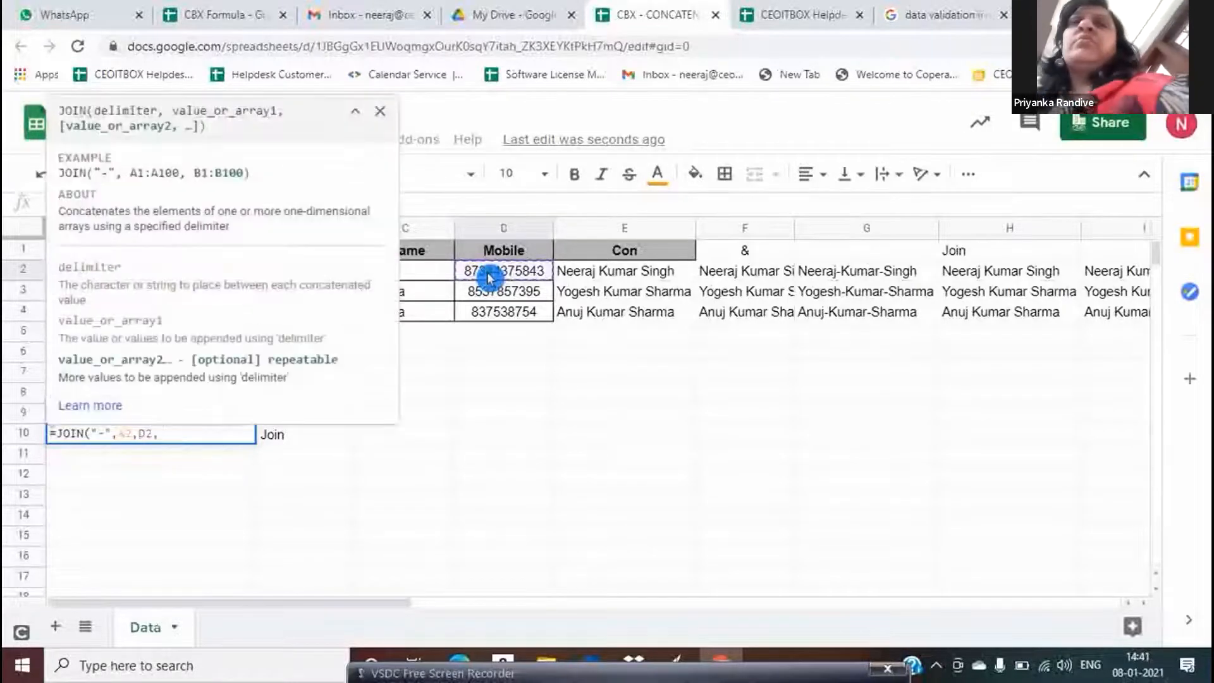
{"action": "left_click", "coordinate": [430, 270]}
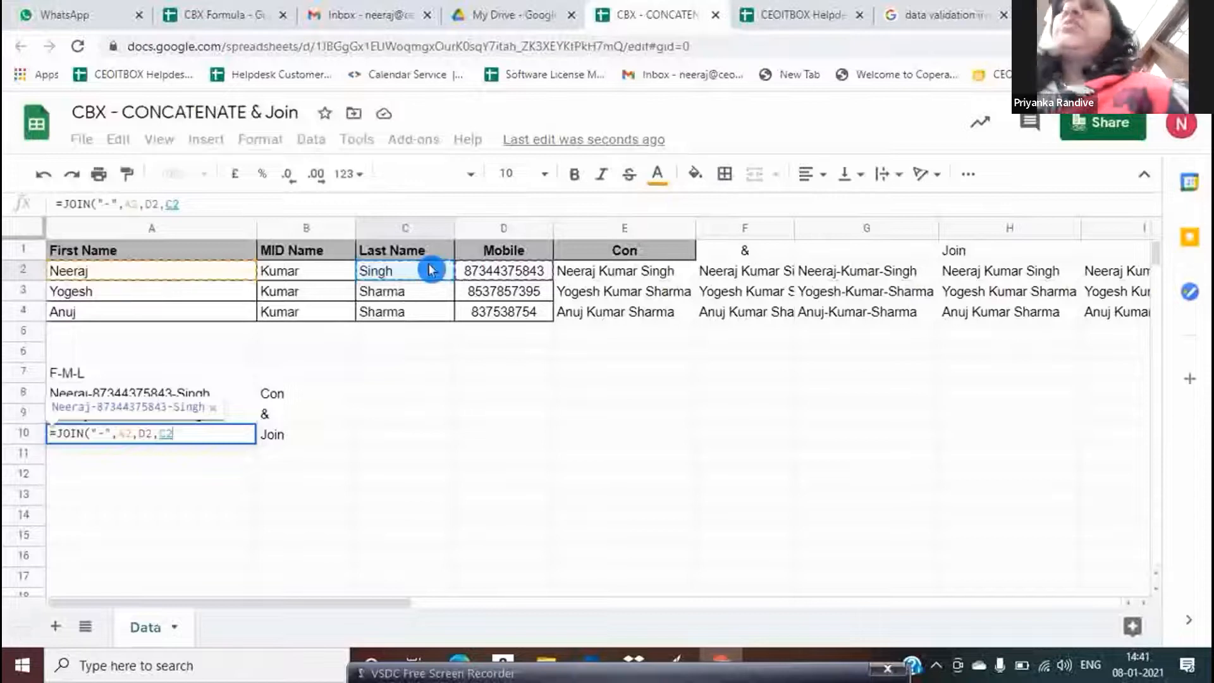
{"action": "type", "text": ")"}
{"action": "key", "text": "Return"}
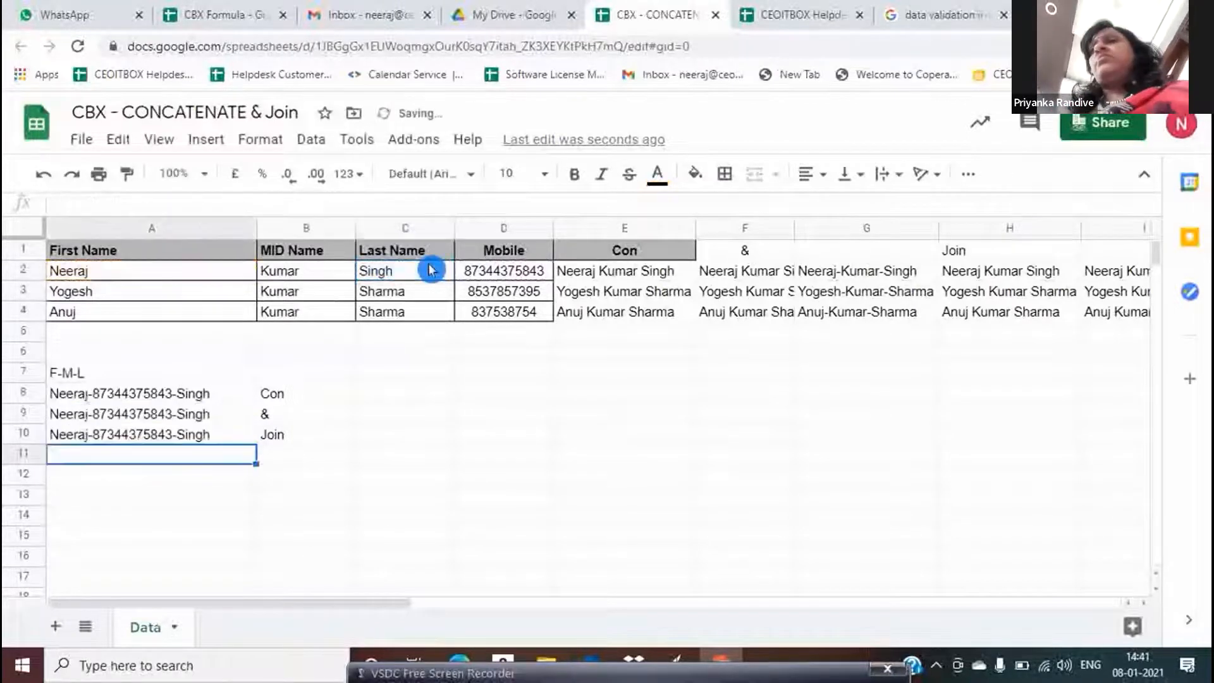
{"action": "key", "text": "Up"}
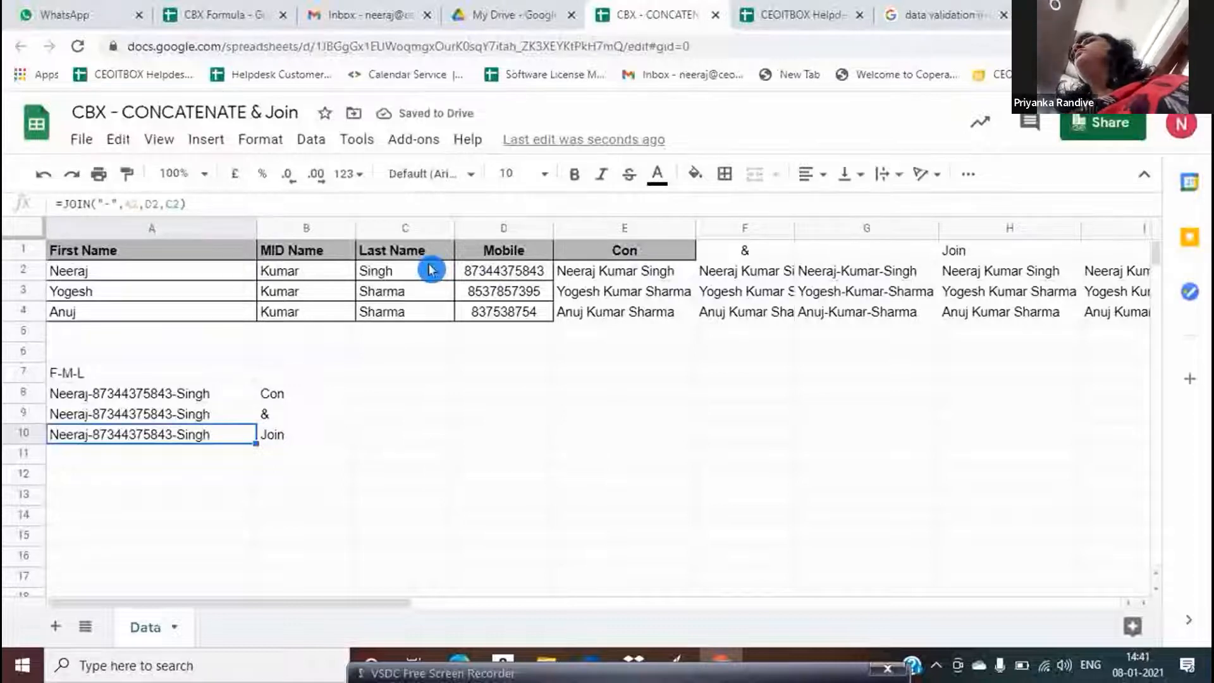
{"action": "key", "text": "Right"}
{"action": "key", "text": "Right"}
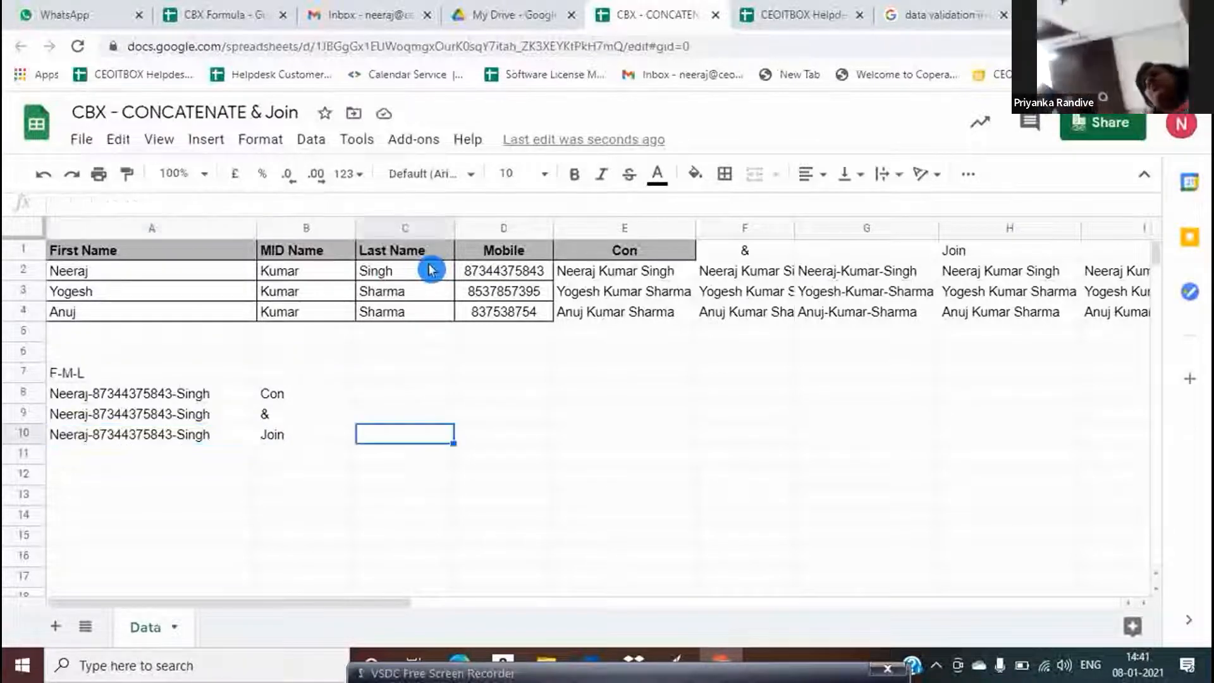
{"action": "key", "text": "Left"}
{"action": "key", "text": "Left"}
{"action": "key", "text": "Right"}
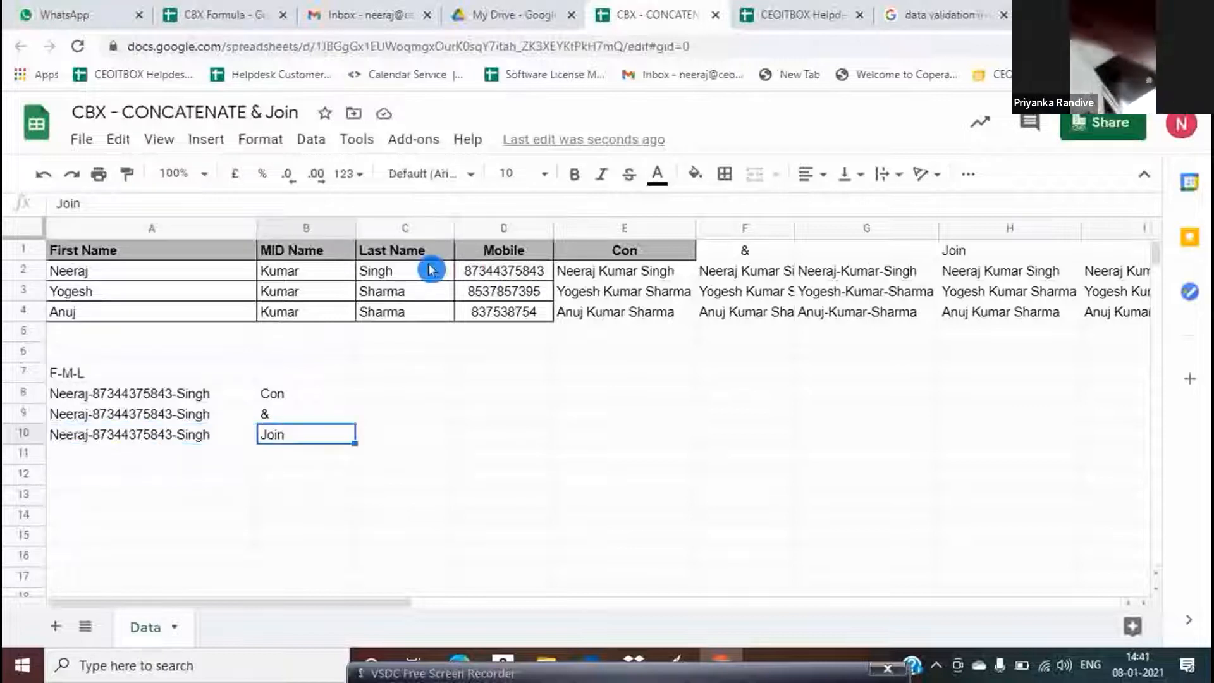
{"action": "key", "text": "Right"}
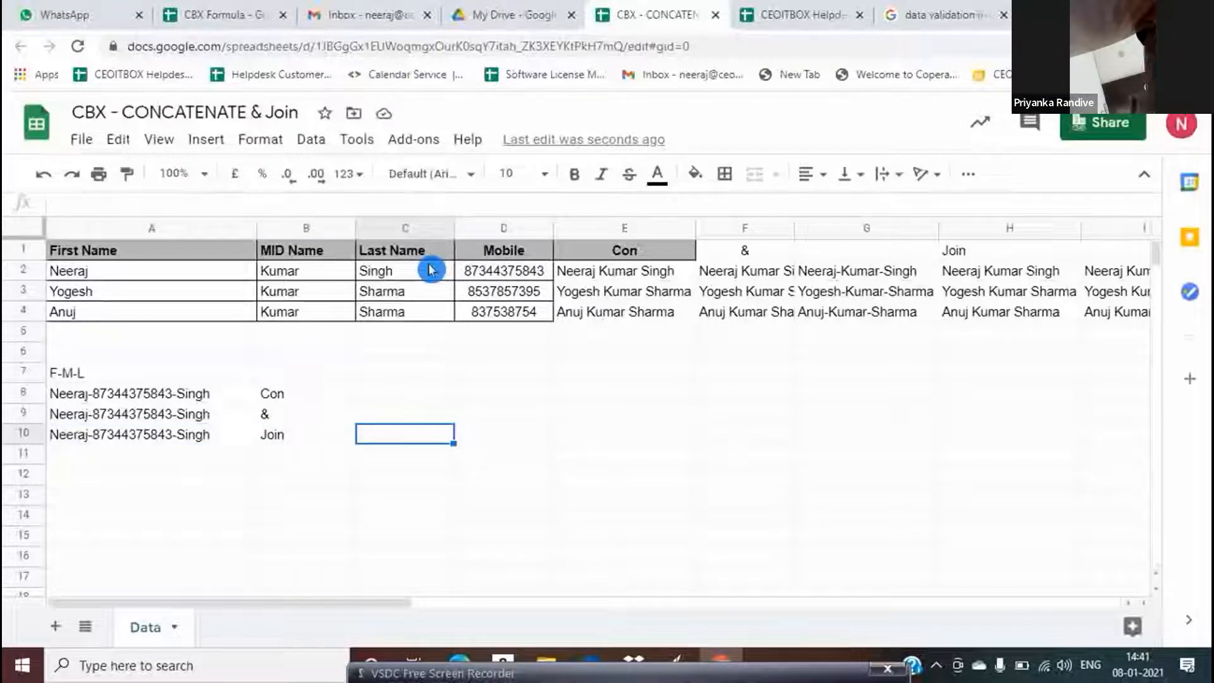
{"action": "key", "text": "Left"}
{"action": "key", "text": "Left"}
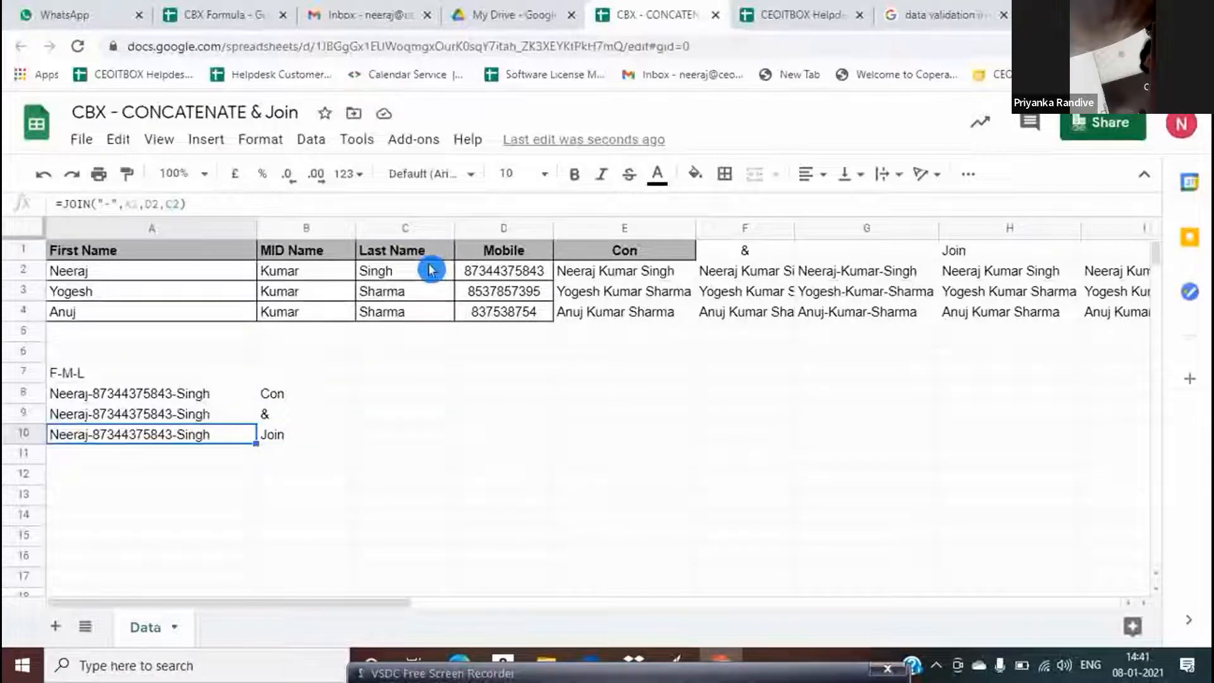
{"action": "left_click", "coordinate": [188, 273]}
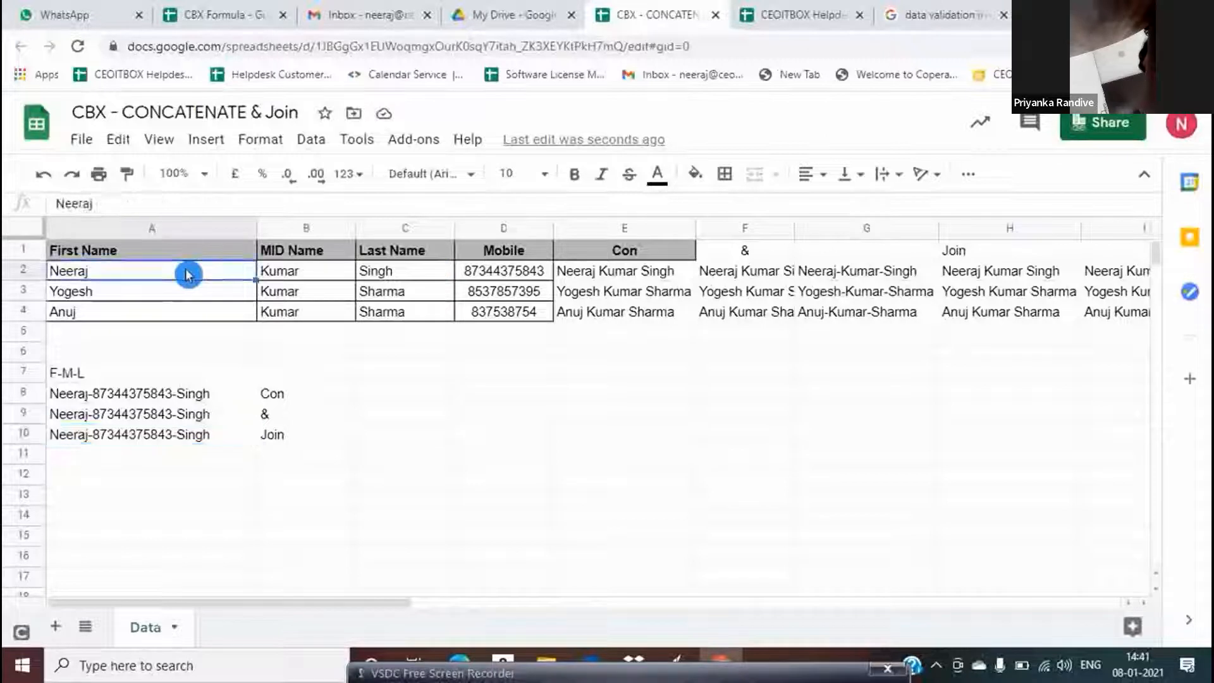
{"action": "key", "text": "shift+Right"}
{"action": "key", "text": "shift+Right"}
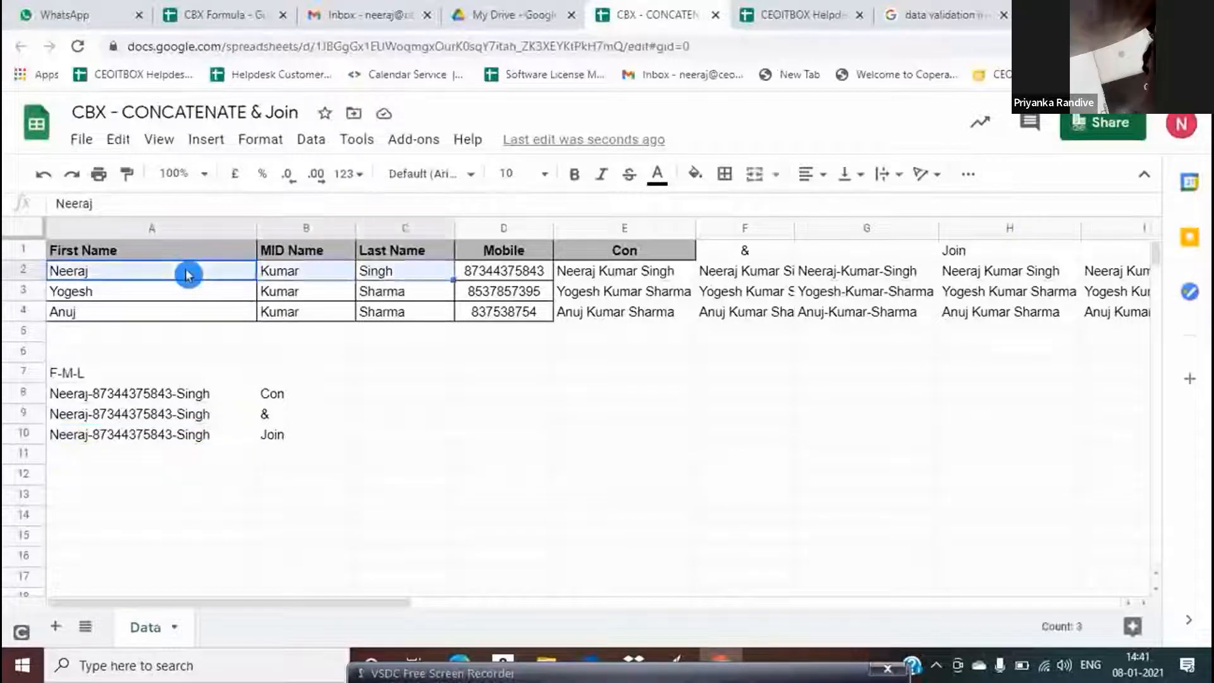
{"action": "left_click", "coordinate": [188, 272]}
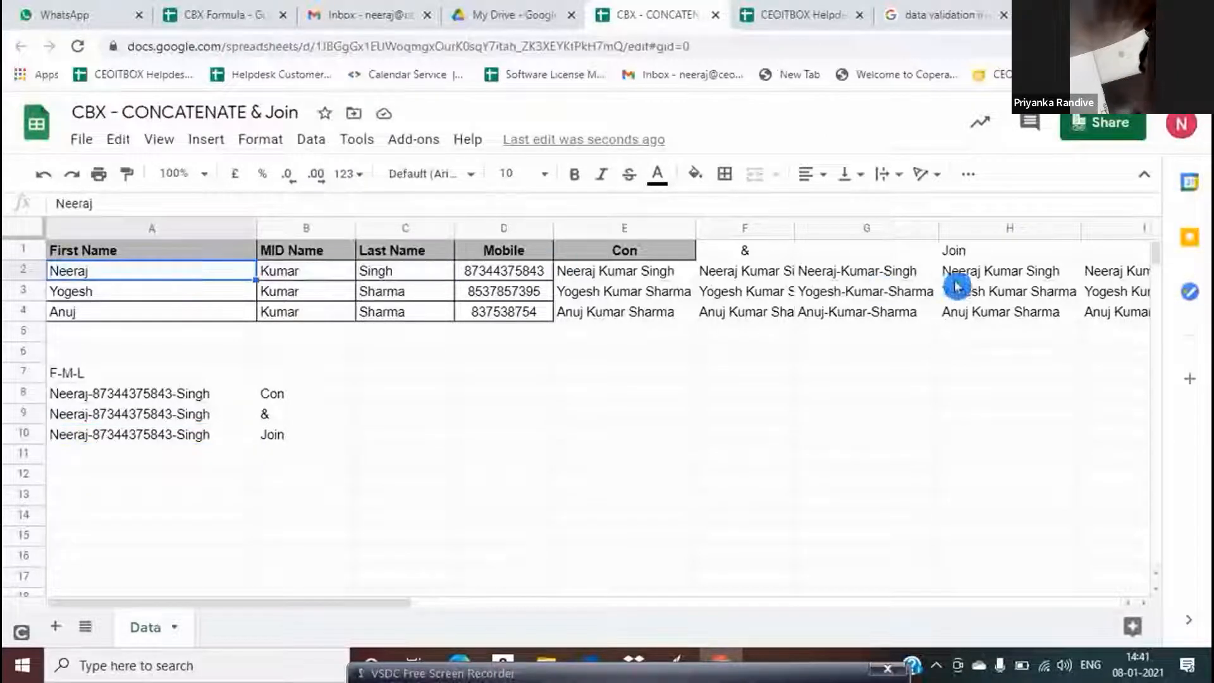
{"action": "left_click", "coordinate": [986, 277]}
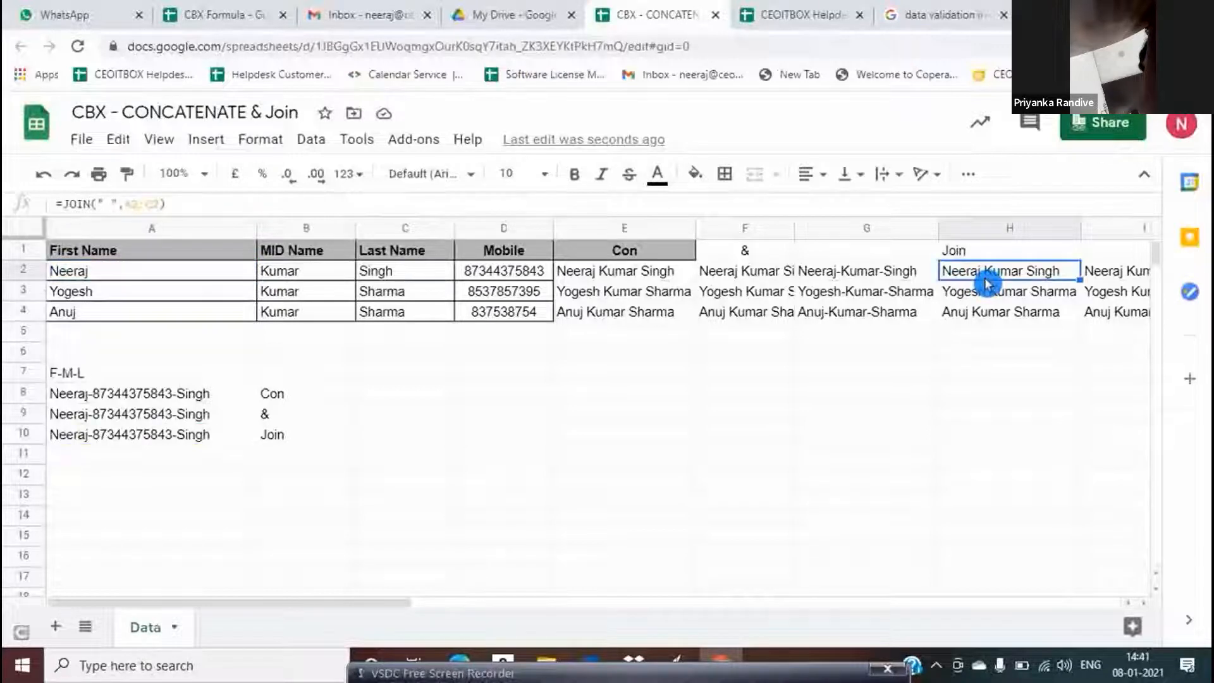
{"action": "key", "text": "Right"}
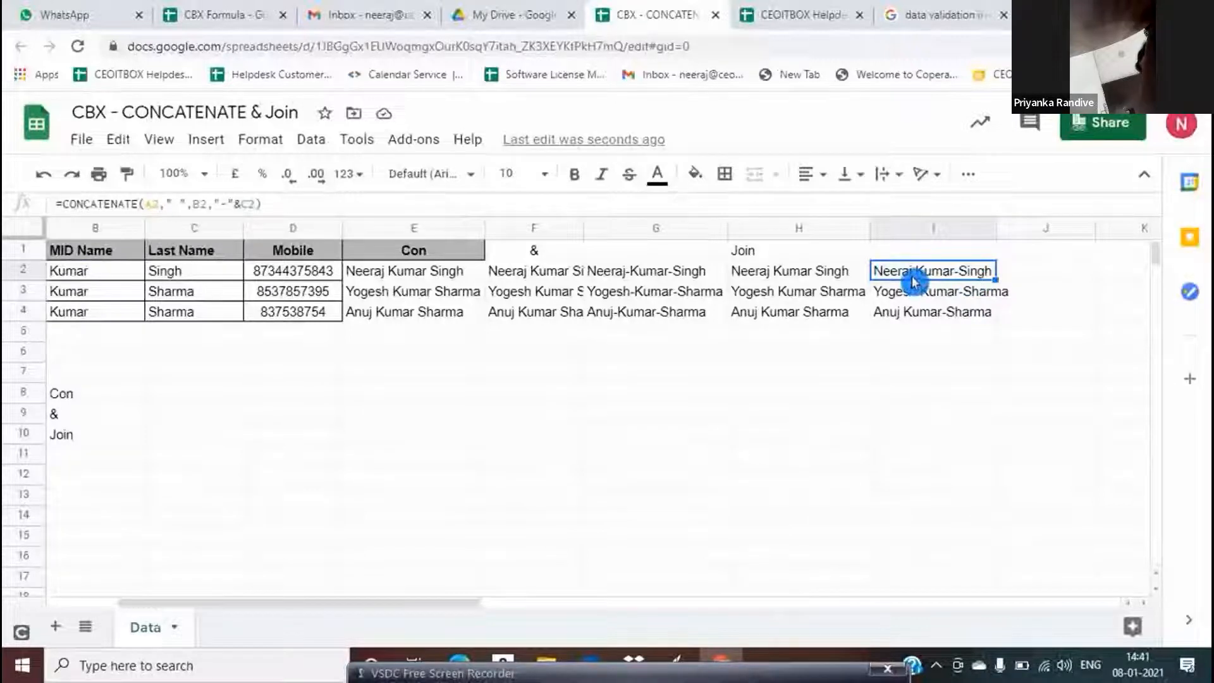
{"action": "scroll", "coordinate": [915, 282], "scroll_direction": "left", "scroll_amount": 1}
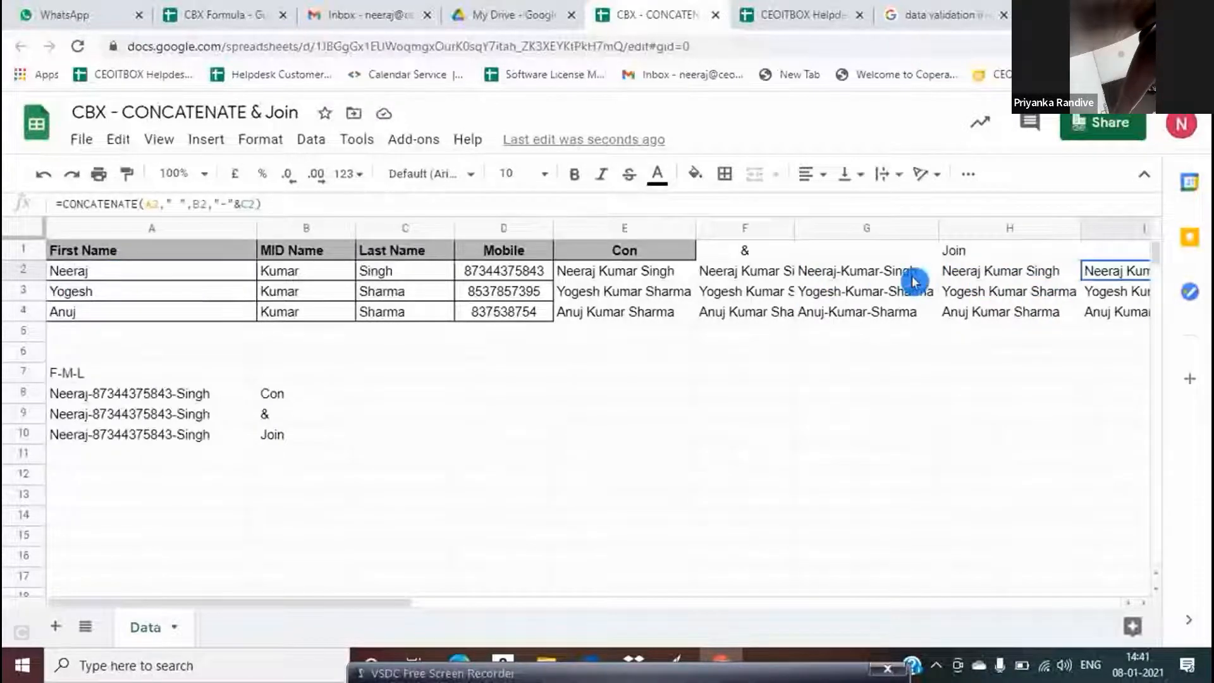
{"action": "scroll", "coordinate": [914, 282], "scroll_direction": "right", "scroll_amount": 3}
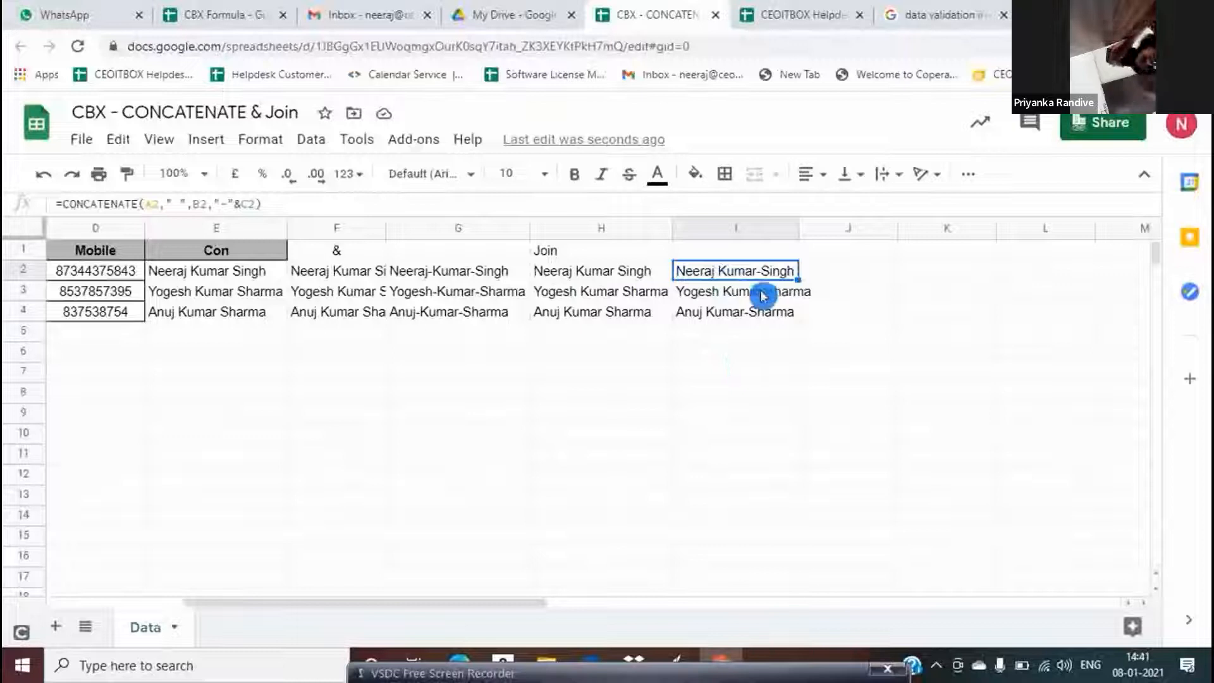
{"action": "scroll", "coordinate": [763, 296], "scroll_direction": "left", "scroll_amount": 3}
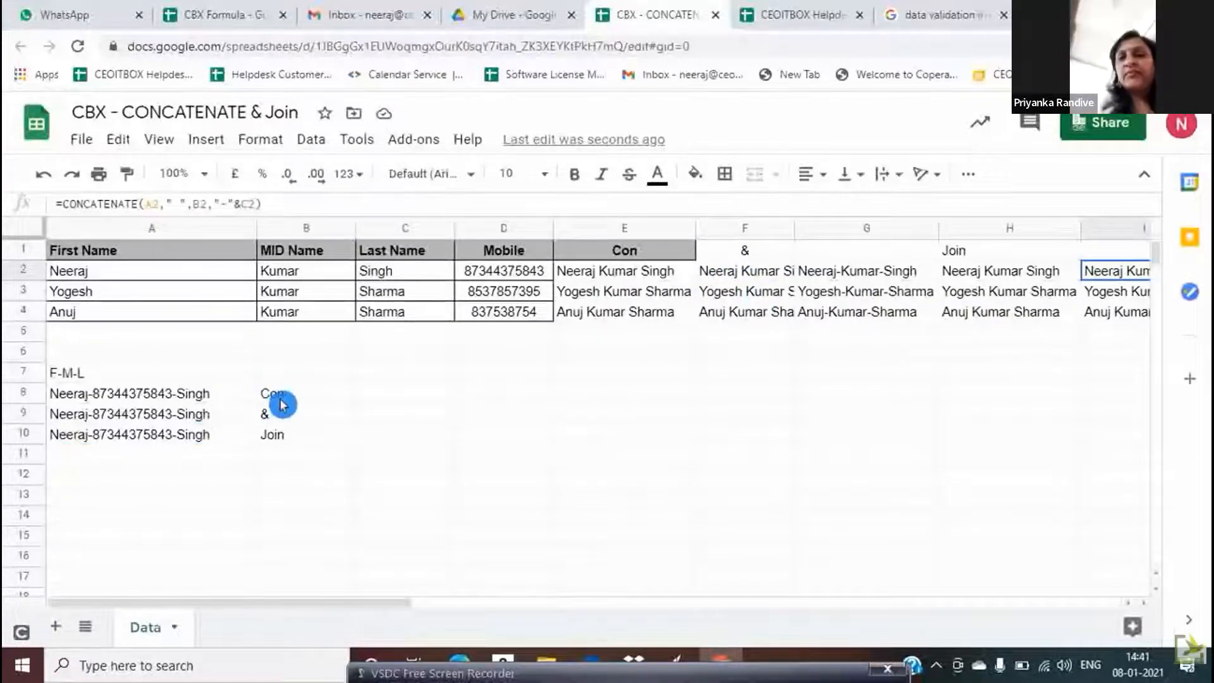
{"action": "left_click_drag", "start_coordinate": [280, 399], "coordinate": [281, 408]}
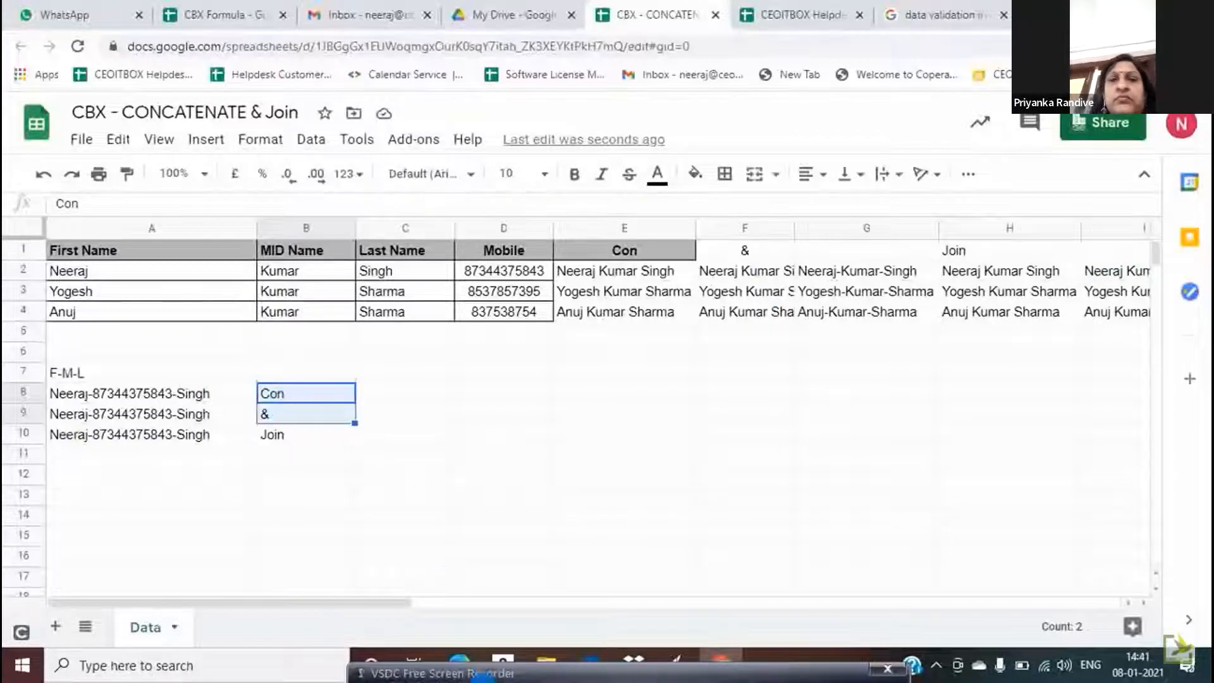
{"action": "left_click_drag", "start_coordinate": [480, 679], "coordinate": [493, 631]}
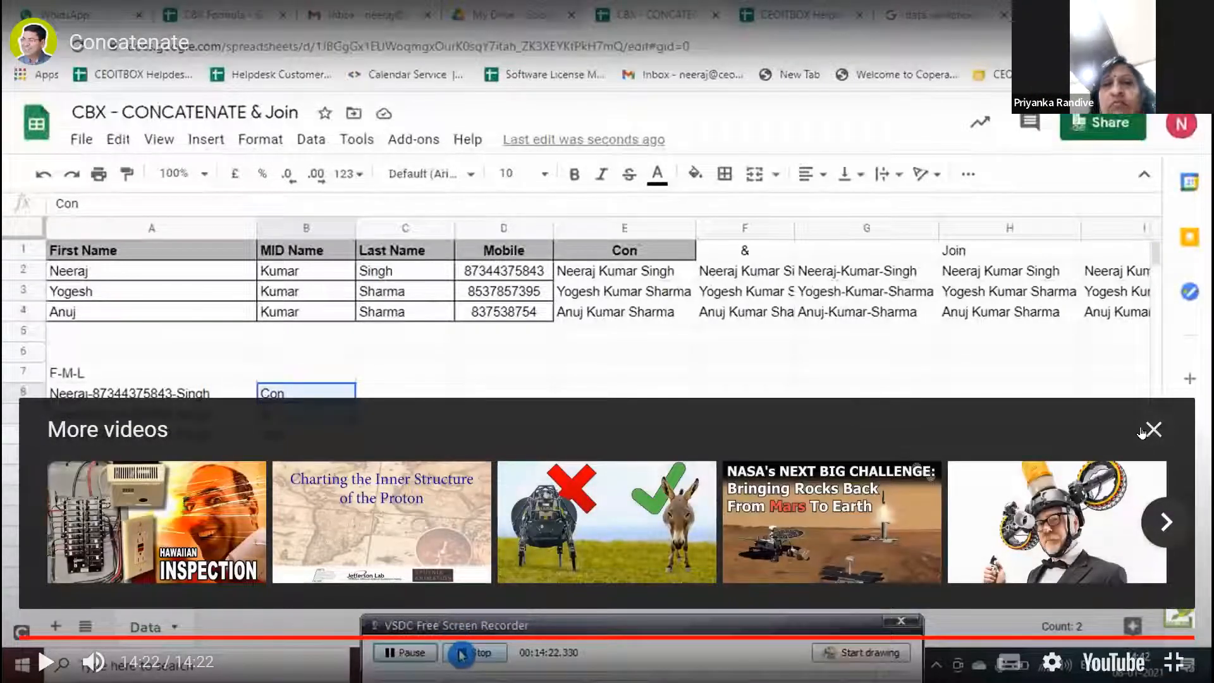
Close the More videos panel and exit full-screen playback
{"action": "left_click", "coordinate": [1146, 431]}
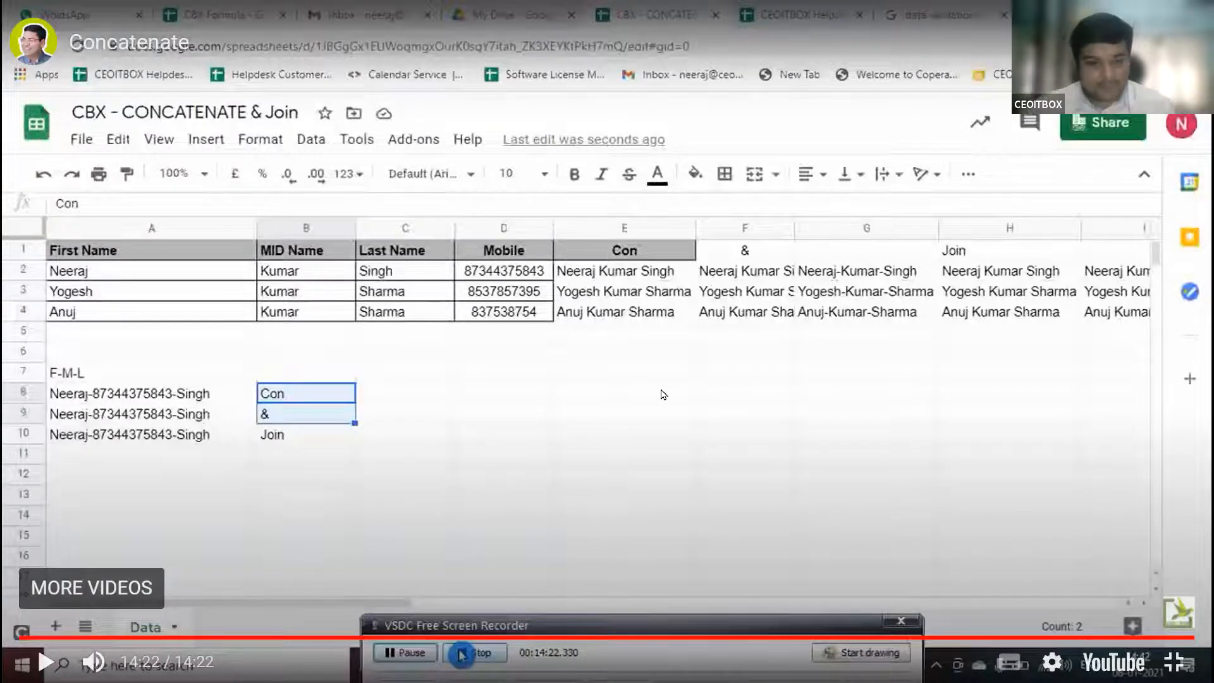
{"action": "key", "text": "Escape"}
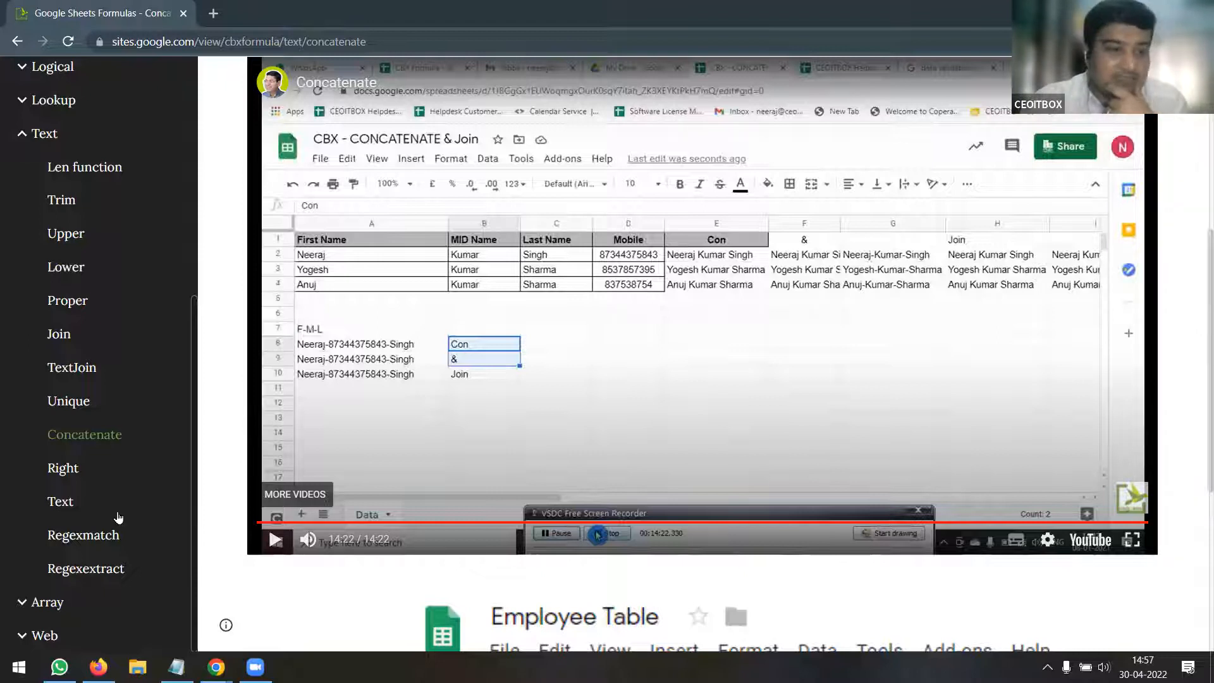
Go to the Right page and play its embedded RIGHT FUNCTION video in full screen
{"action": "left_click", "coordinate": [68, 479]}
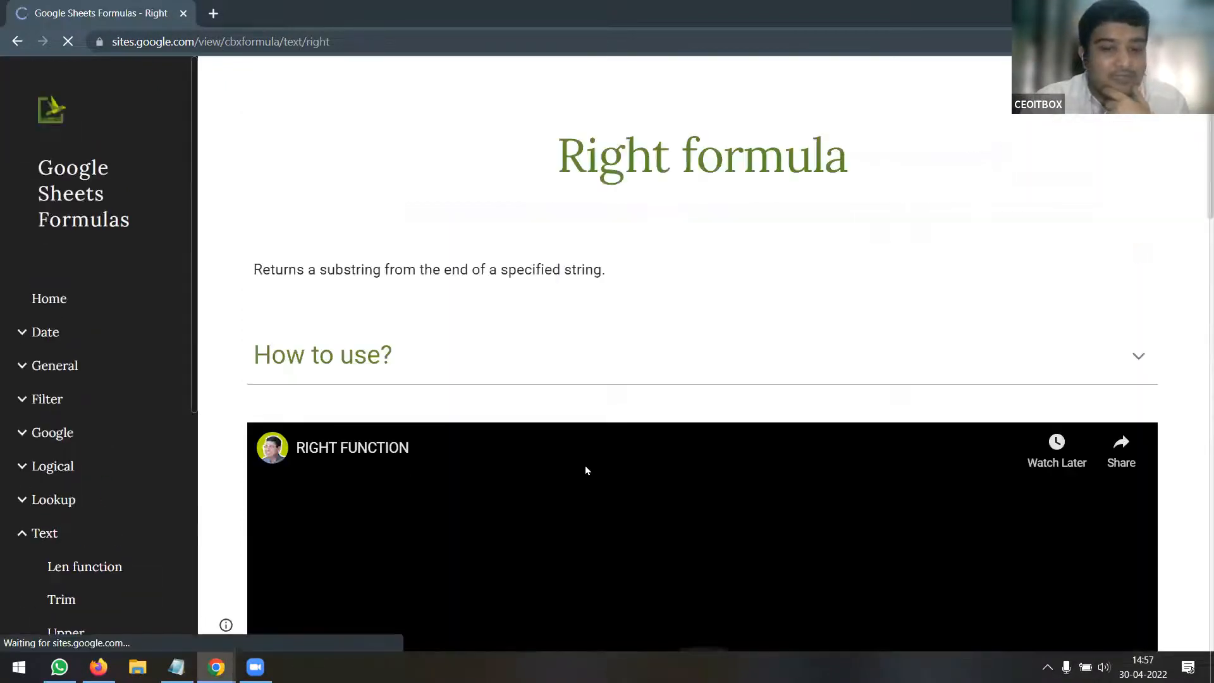
{"action": "scroll", "coordinate": [583, 471], "scroll_direction": "down", "scroll_amount": 5}
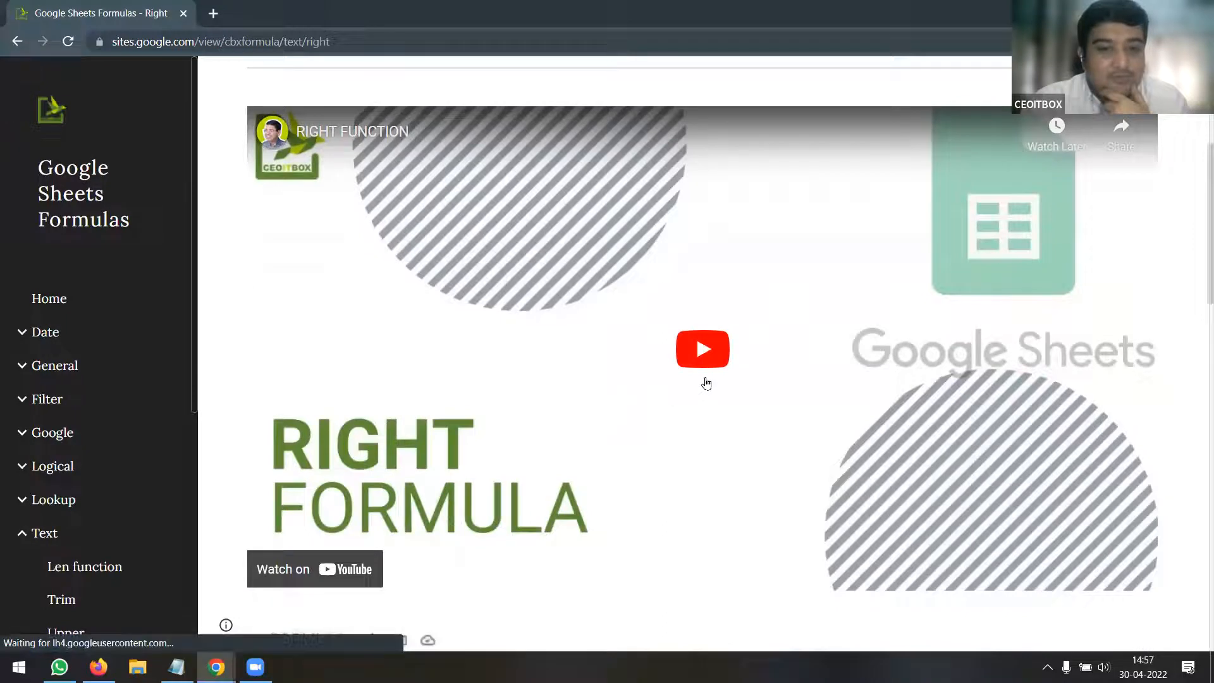
{"action": "left_click", "coordinate": [717, 365]}
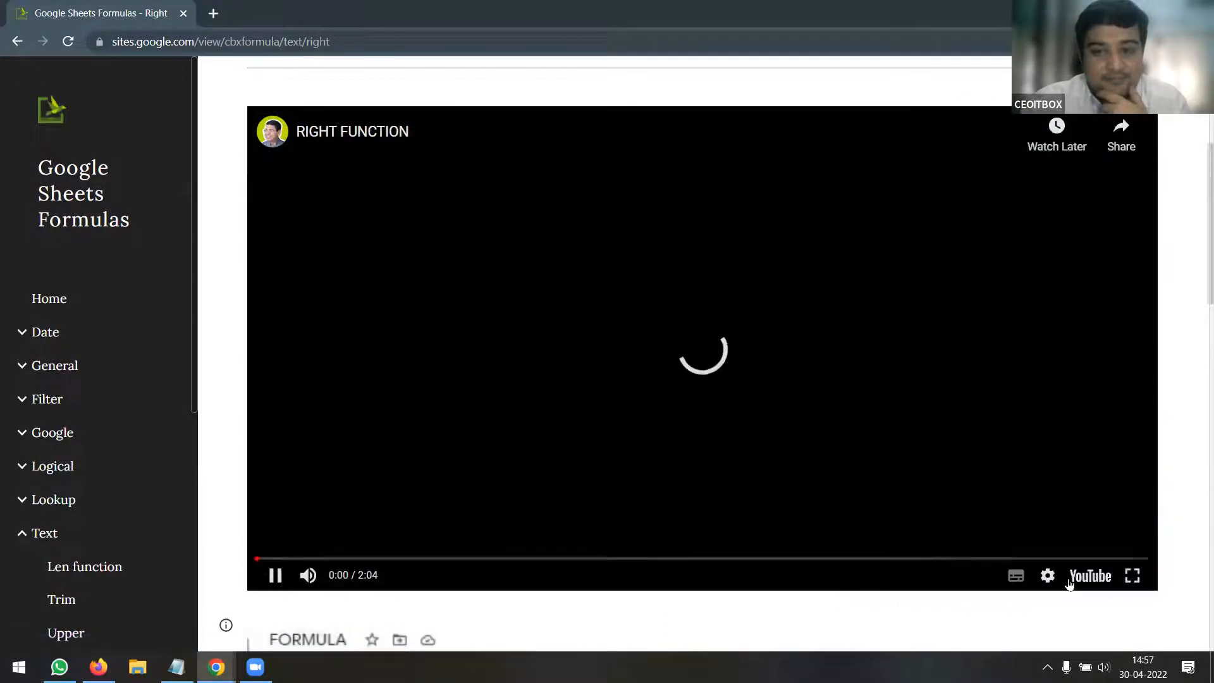
{"action": "left_click", "coordinate": [1136, 583]}
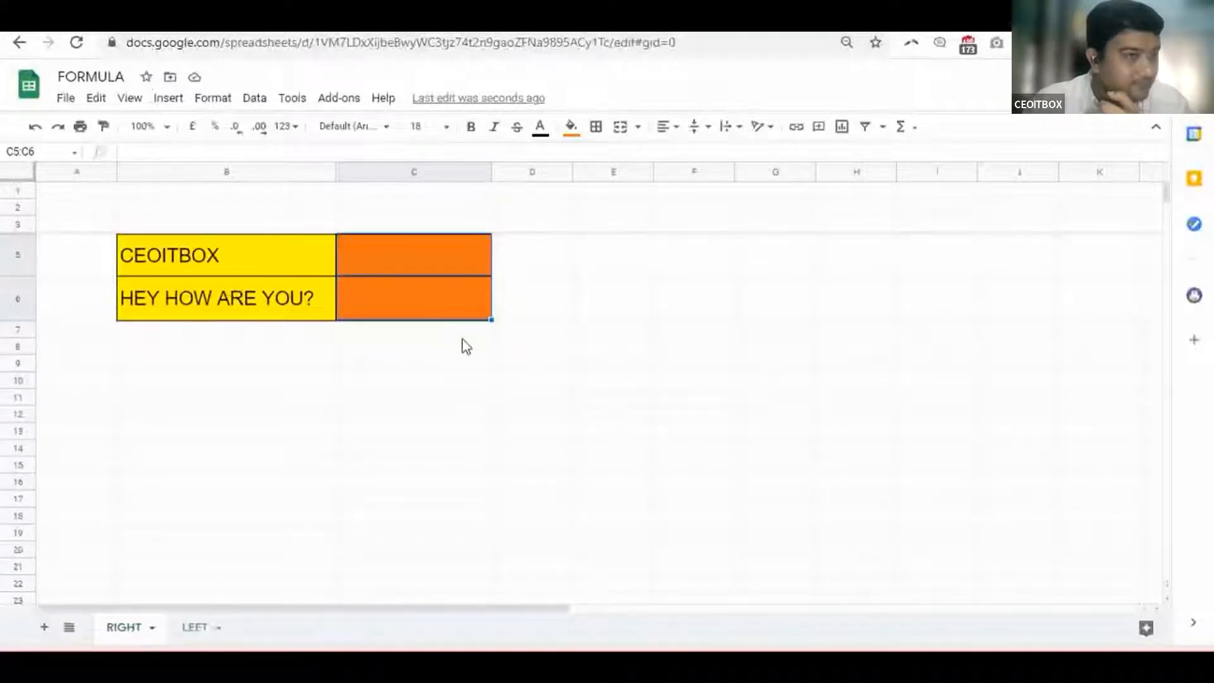
Enter =RIGHT(B5,3) in C5 to extract BOX from CEOITBOX
{"action": "left_click", "coordinate": [486, 366]}
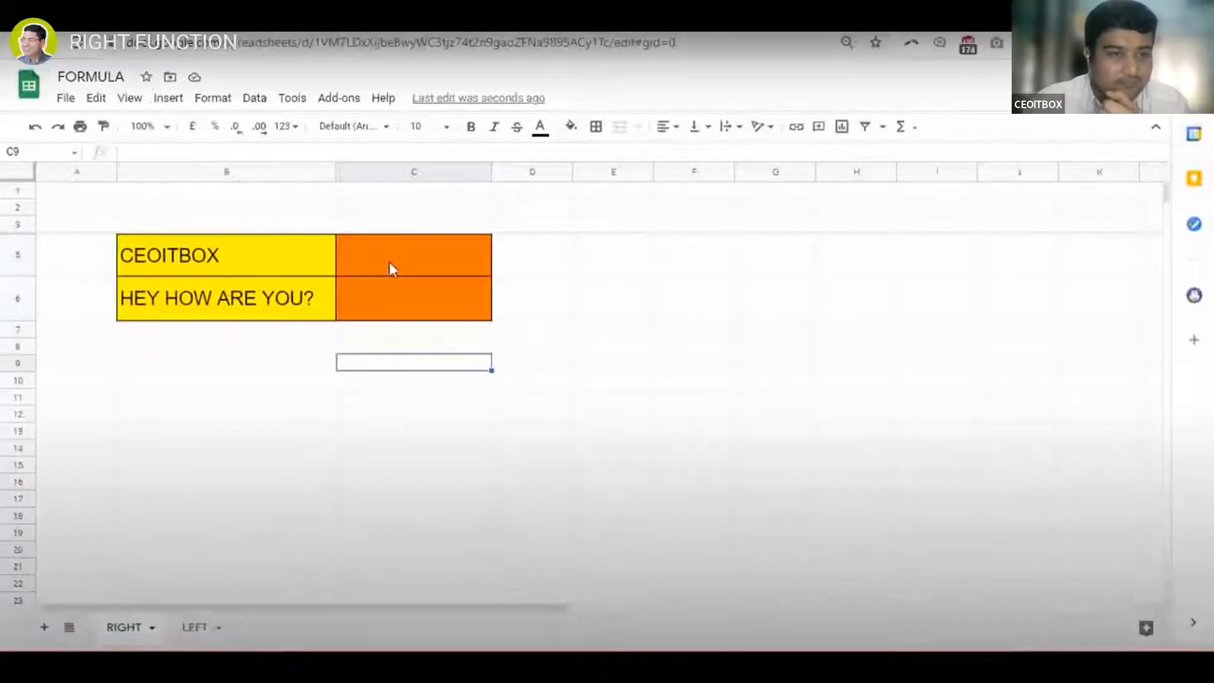
{"action": "left_click", "coordinate": [389, 269]}
{"action": "type", "text": "=R"}
{"action": "type", "text": "O"}
{"action": "key", "text": "BackSpace"}
{"action": "type", "text": "IGHT("}
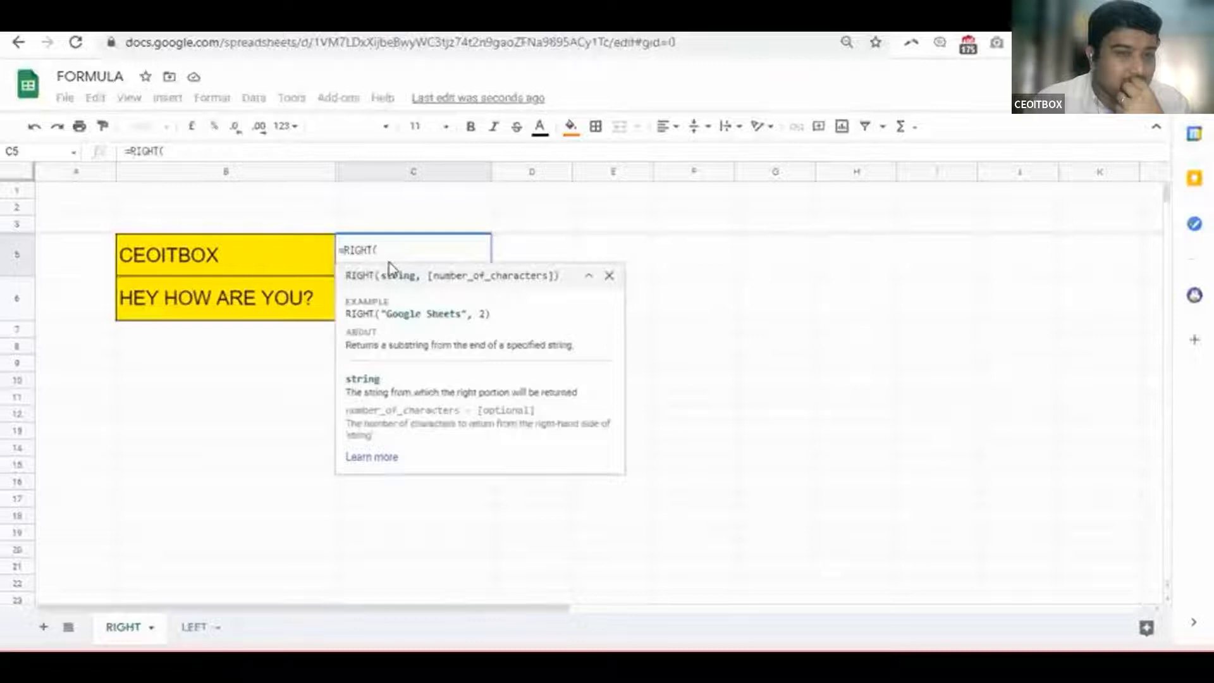
{"action": "left_click", "coordinate": [247, 264]}
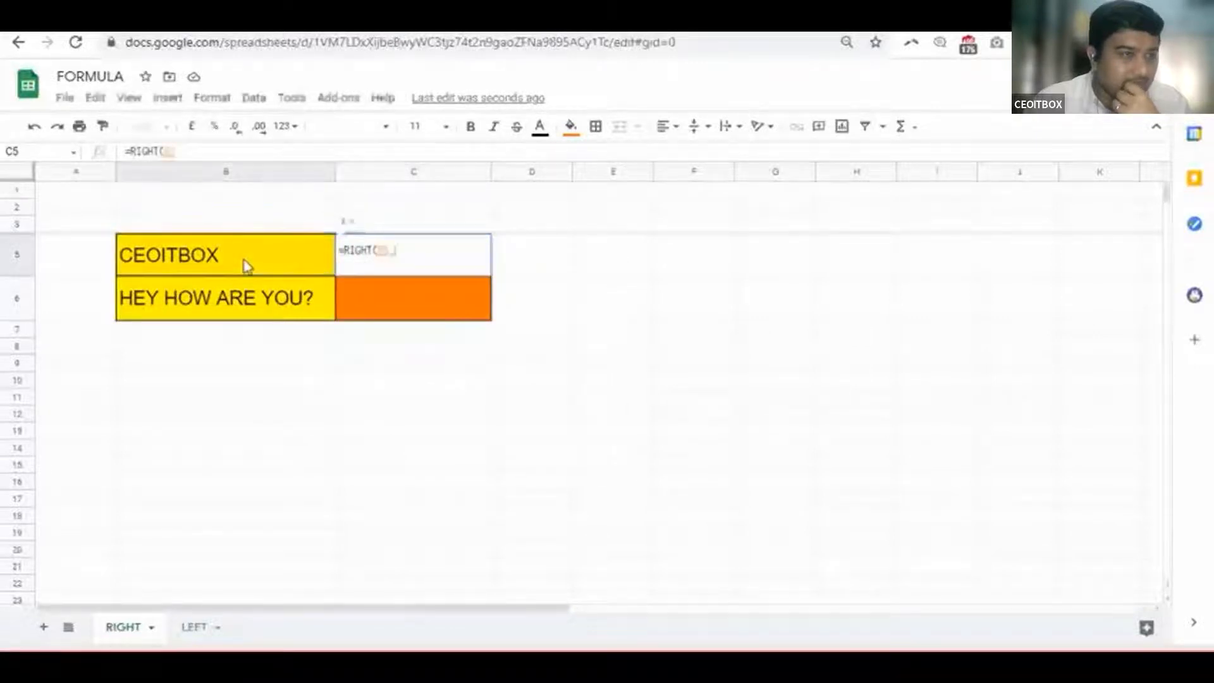
{"action": "type", "text": ","}
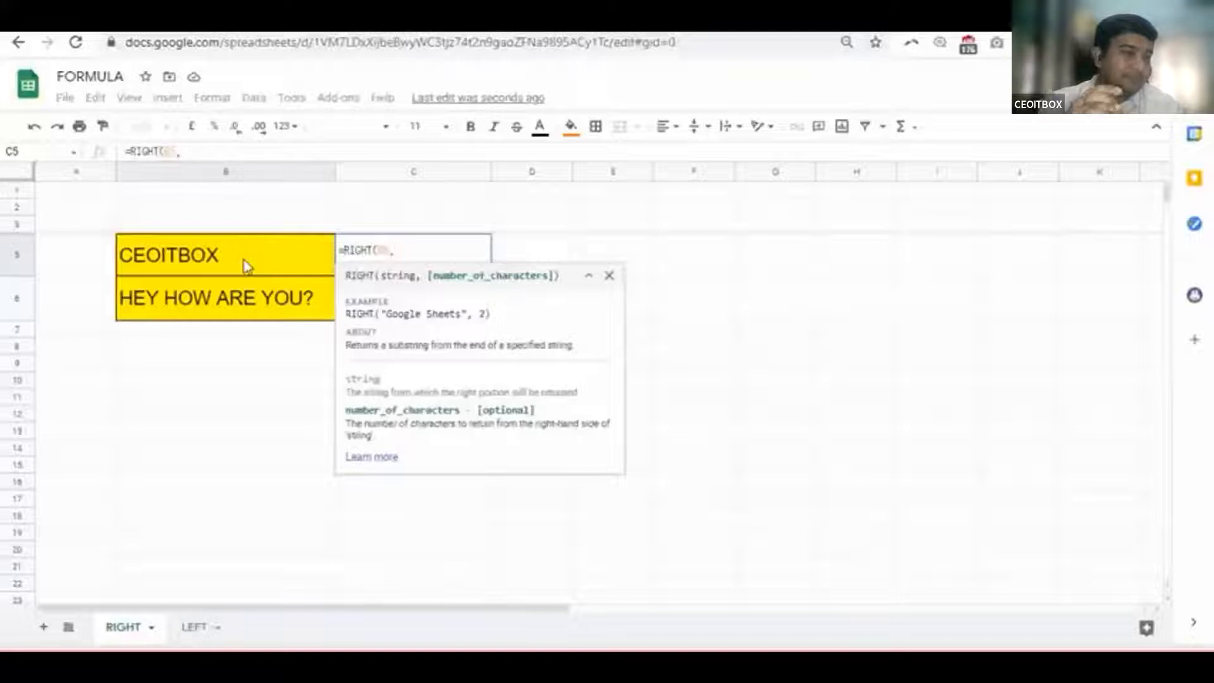
{"action": "type", "text": "3"}
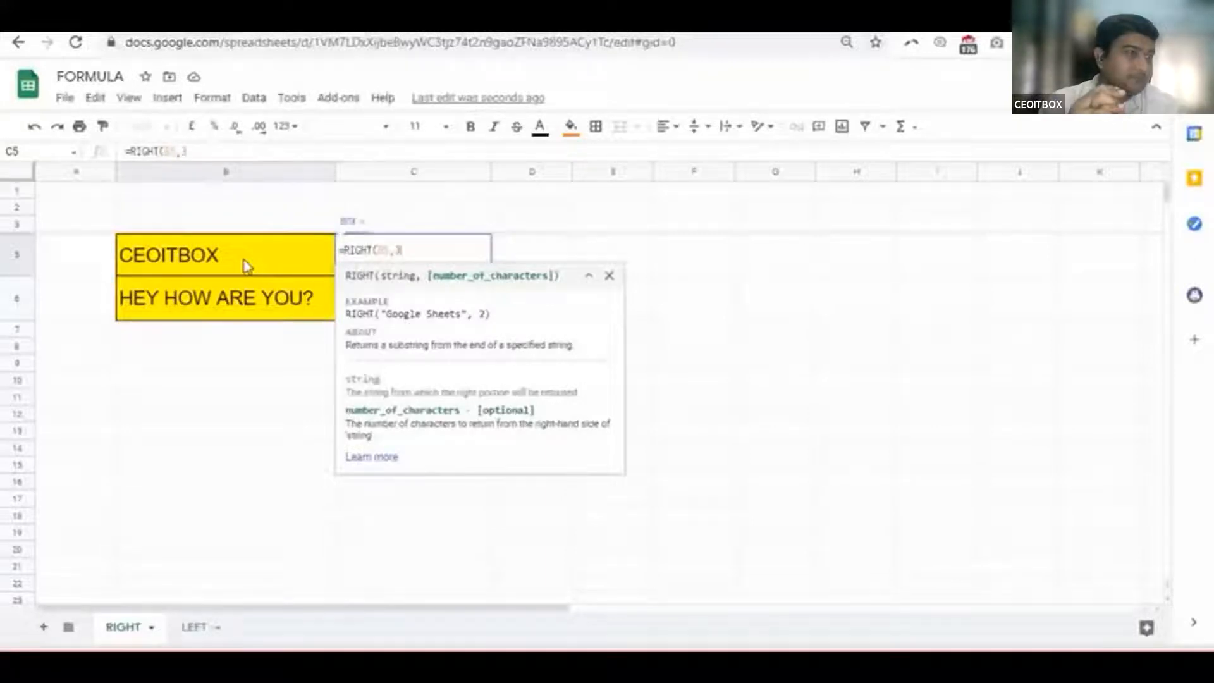
{"action": "type", "text": ")"}
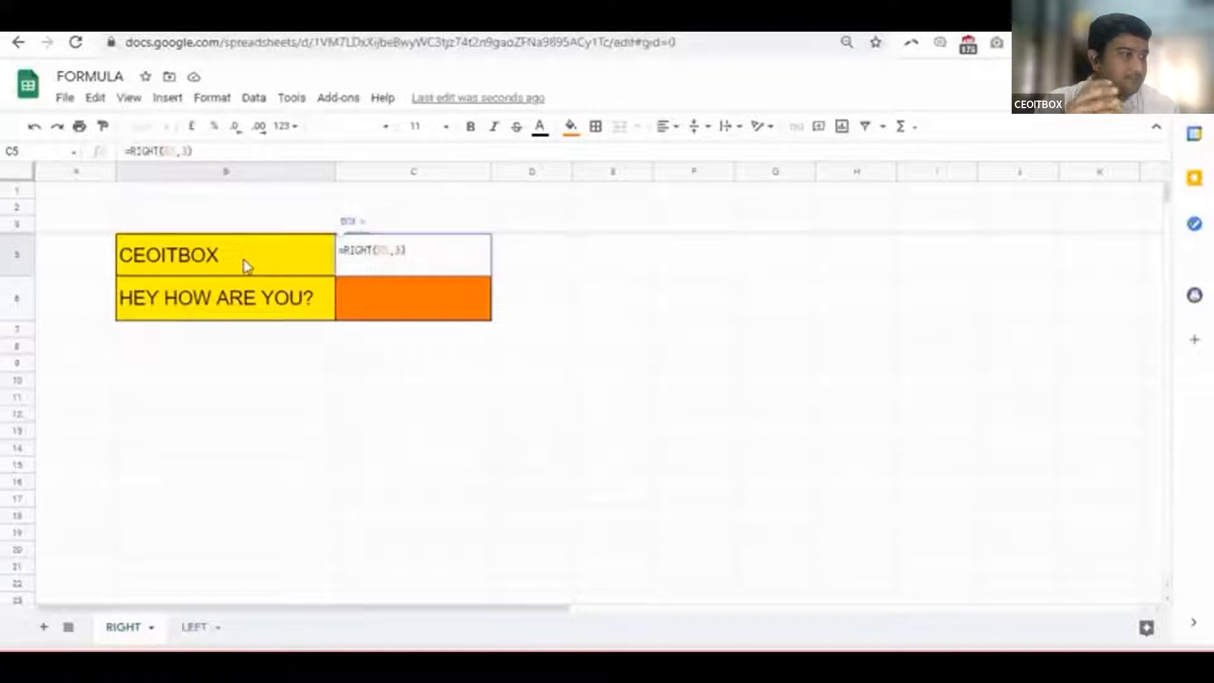
{"action": "key", "text": "Return"}
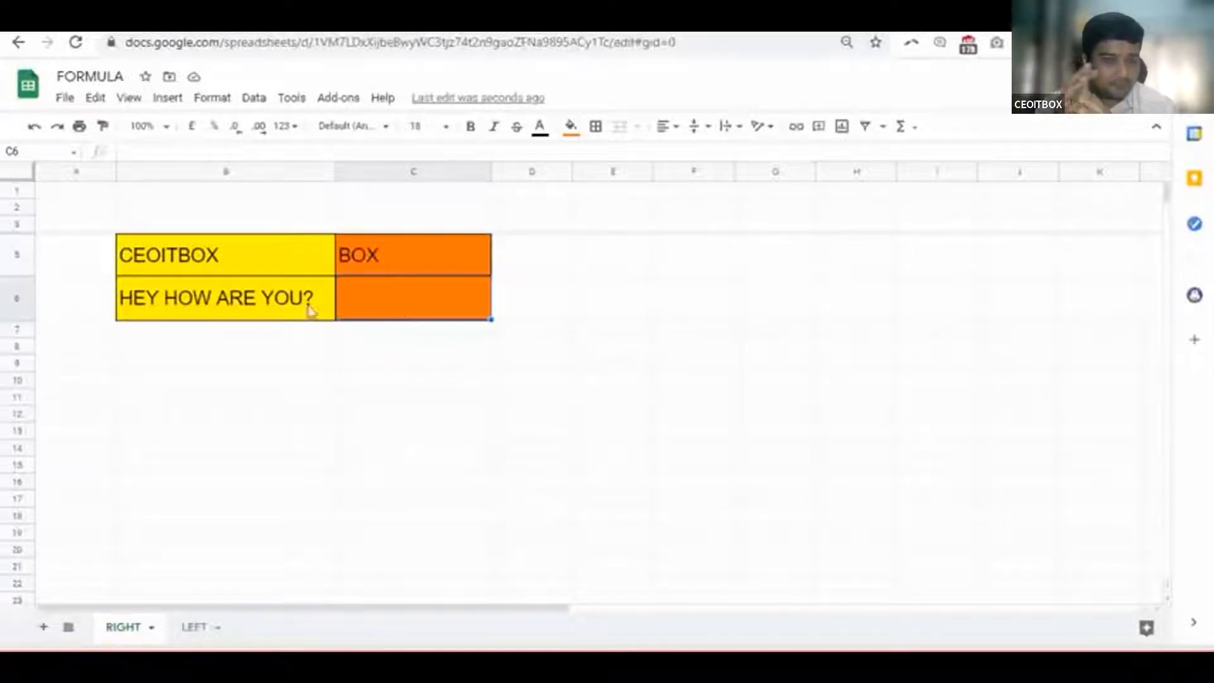
Enter =RIGHT(B6,4) in C6 to return YOU? from HEY HOW ARE YOU?
{"action": "left_click", "coordinate": [287, 306]}
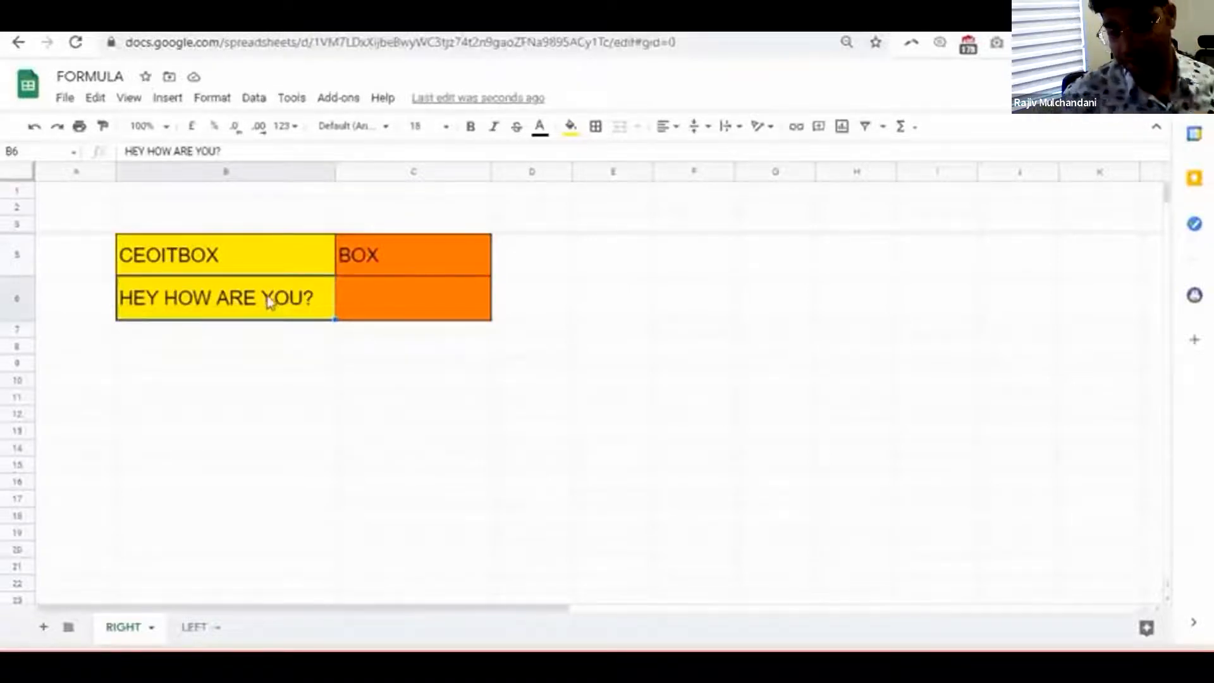
{"action": "left_click", "coordinate": [366, 314]}
{"action": "type", "text": "=RIGHT"}
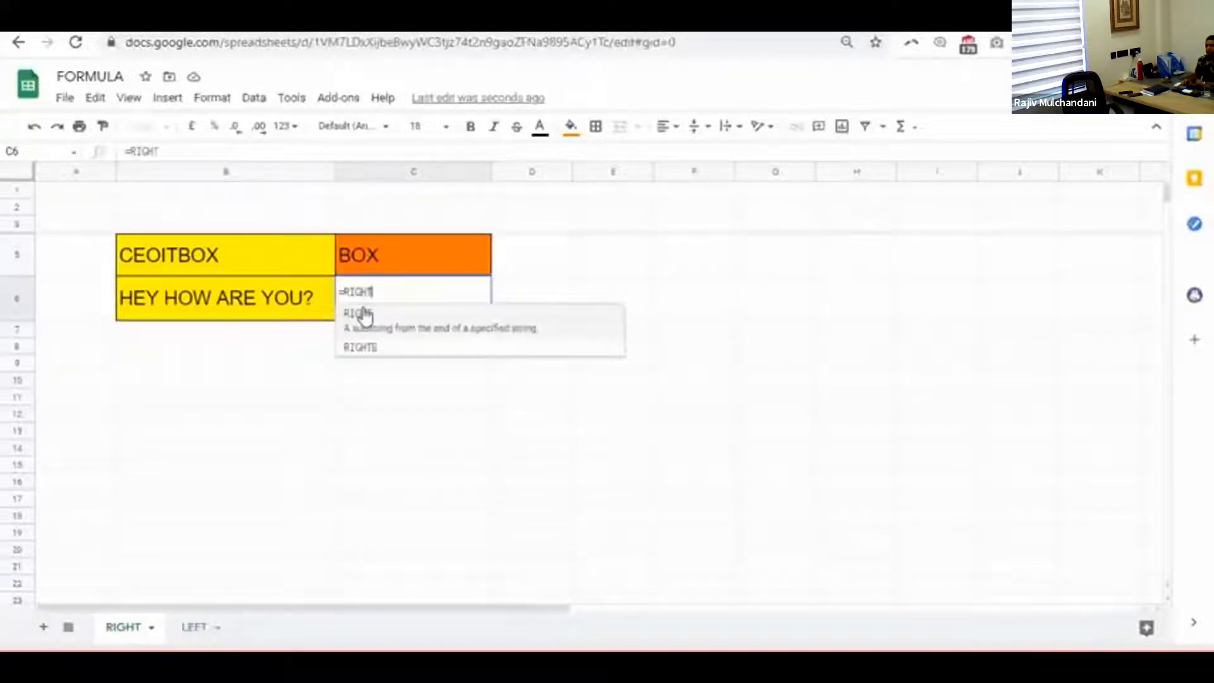
{"action": "type", "text": "("}
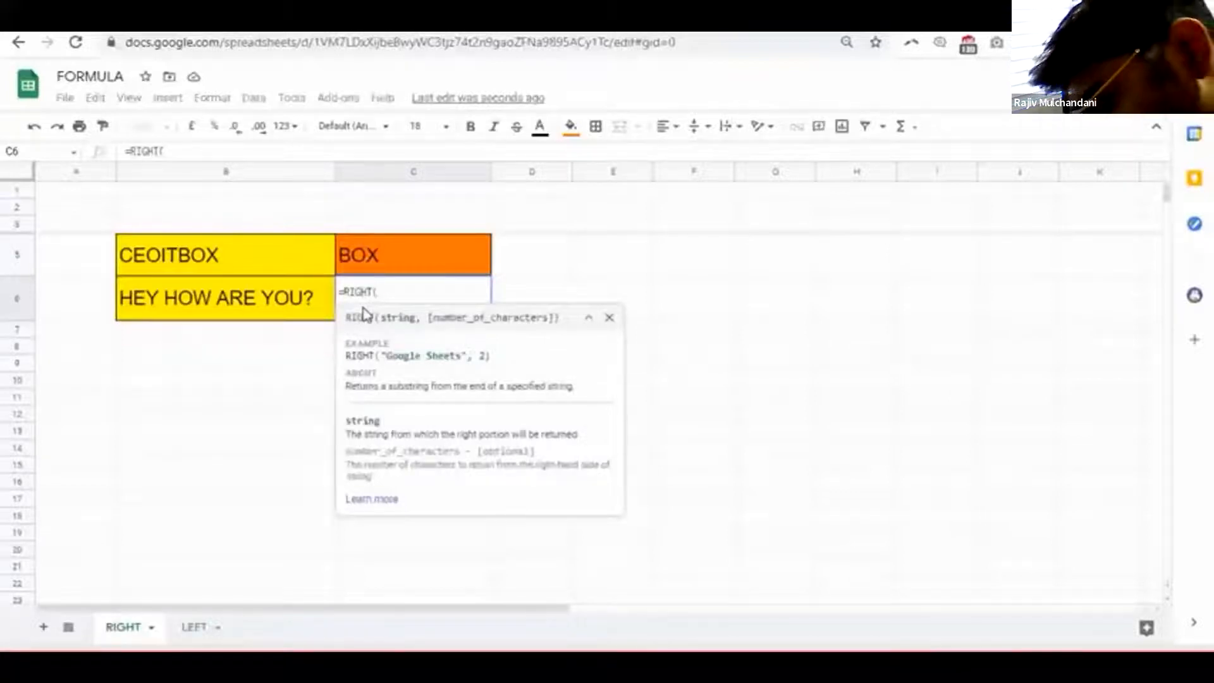
{"action": "left_click", "coordinate": [303, 309]}
{"action": "type", "text": ","}
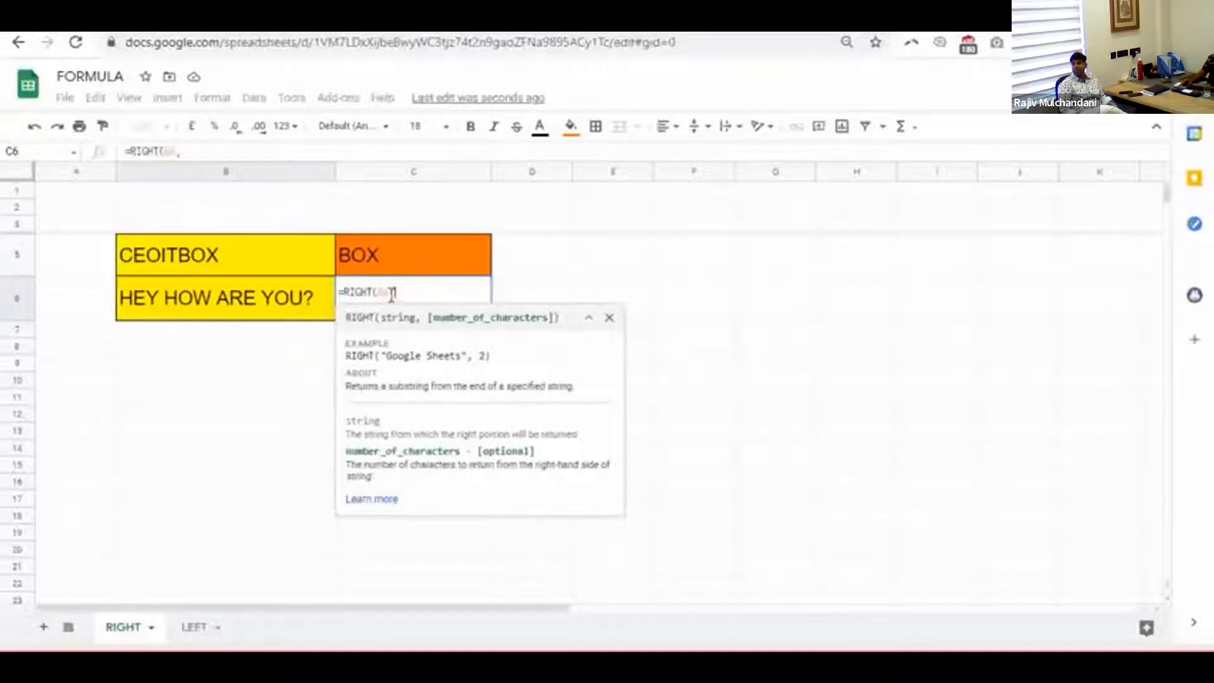
{"action": "type", "text": "4"}
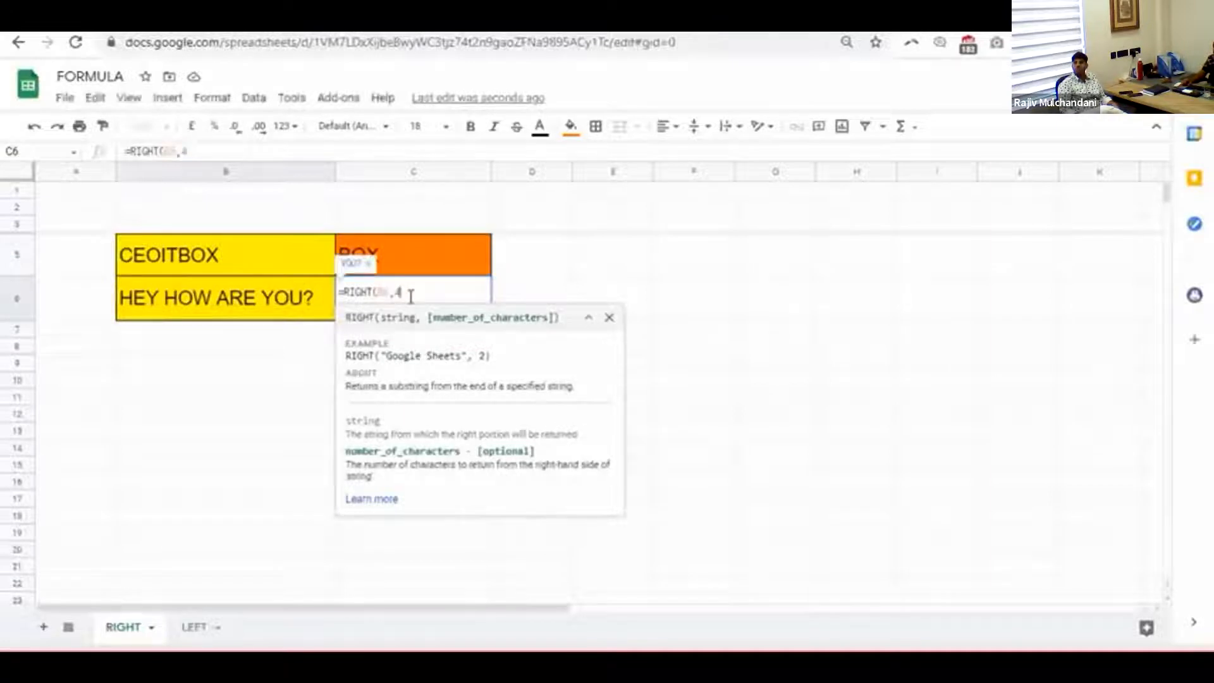
{"action": "type", "text": ")"}
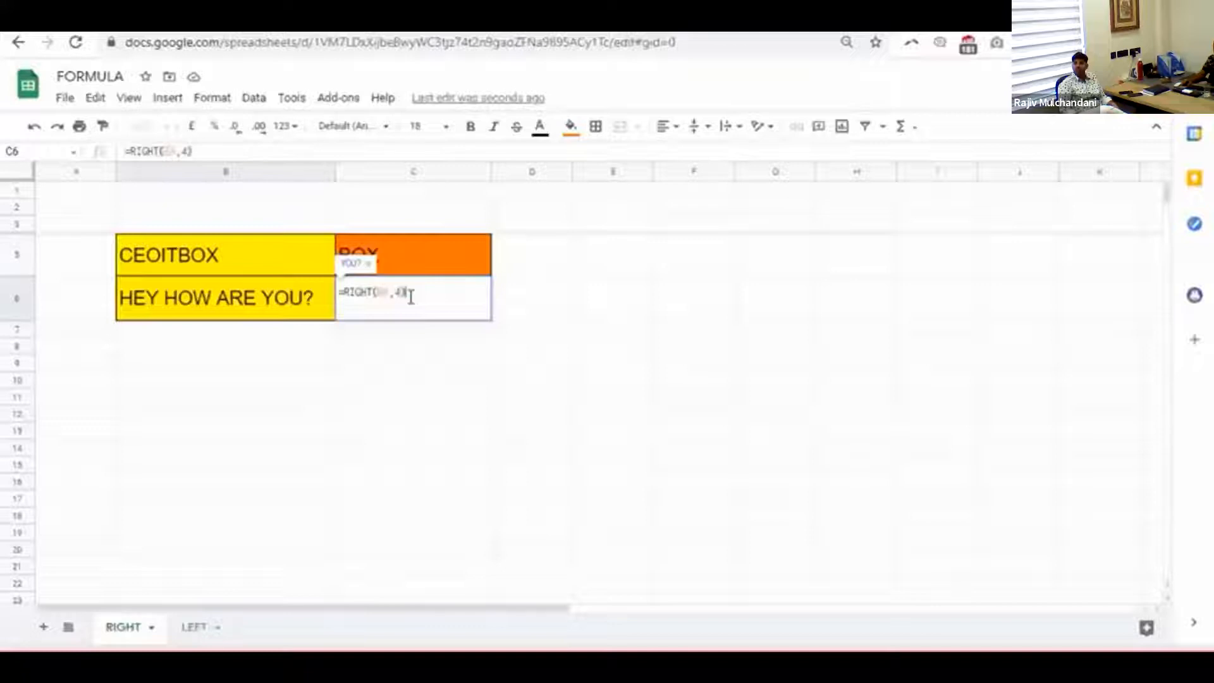
{"action": "key", "text": "Return"}
{"action": "left_click", "coordinate": [448, 381]}
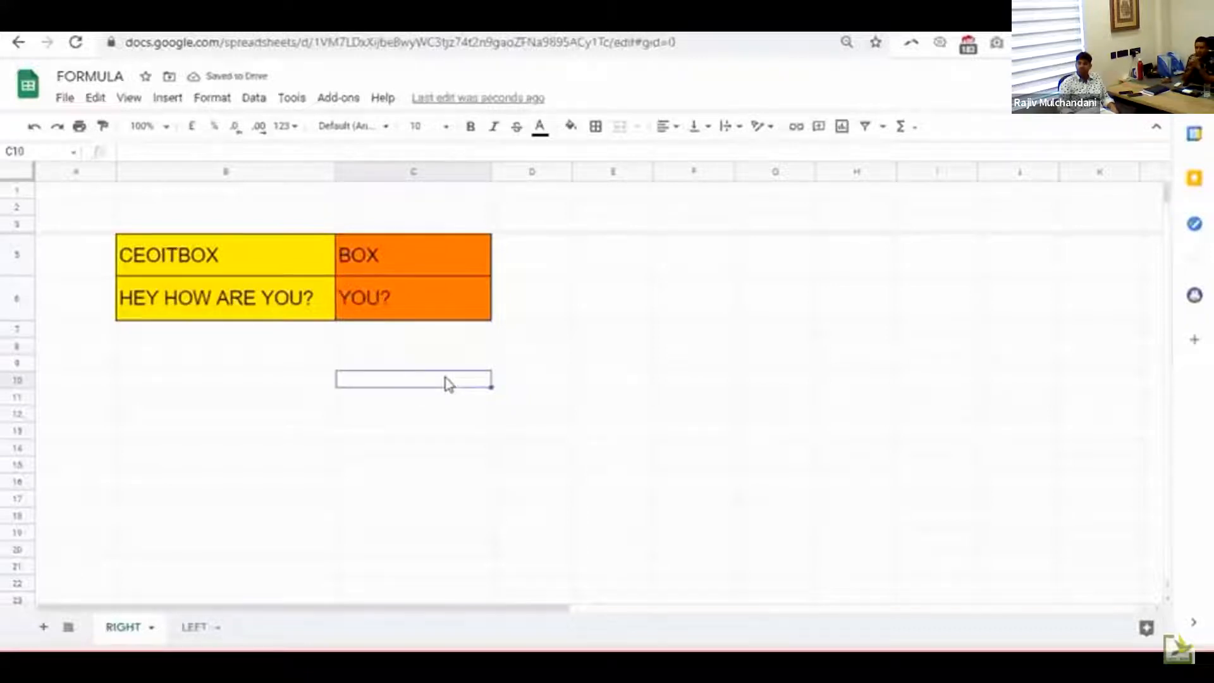
{"action": "mouse_move", "coordinate": [217, 398]}
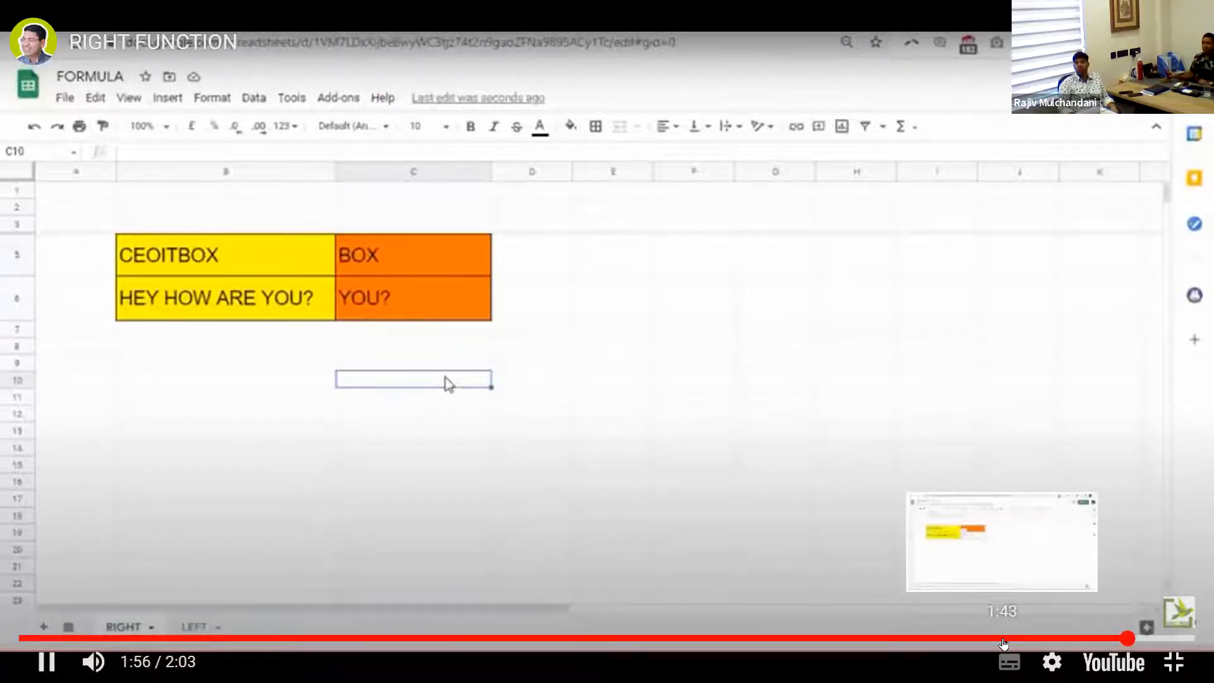
Rewind the video to about 1:43, pause at 1:45, and close the More videos panel
{"action": "left_click", "coordinate": [1003, 644]}
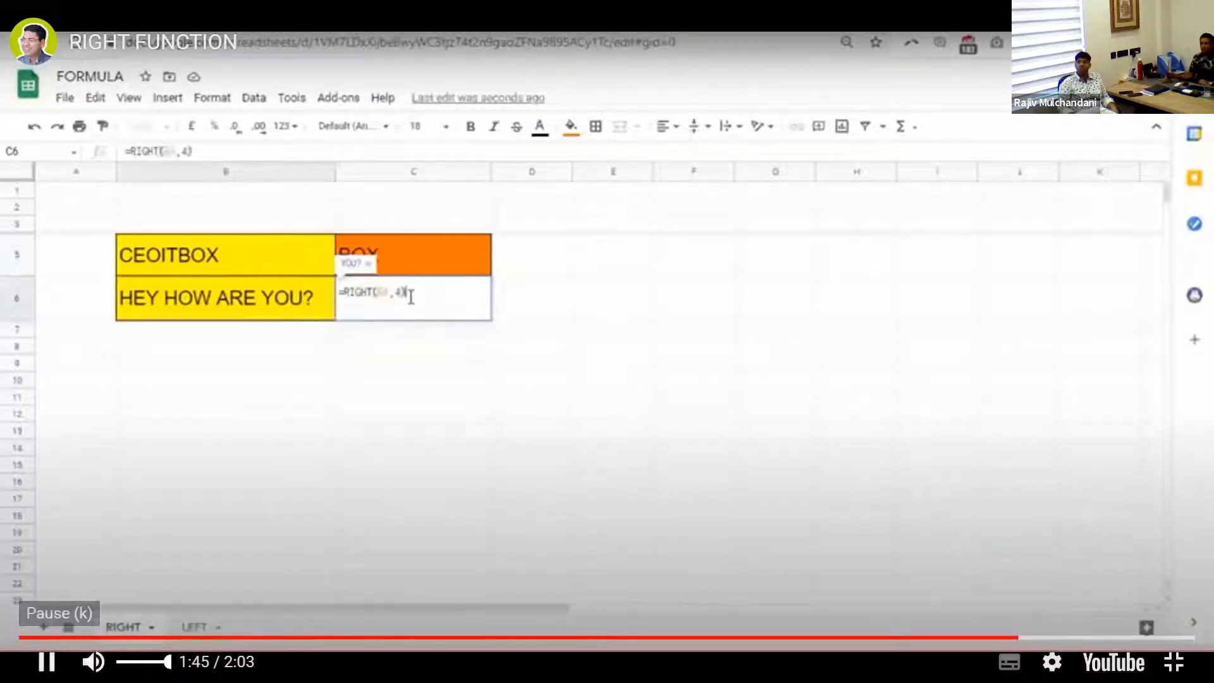
{"action": "left_click", "coordinate": [46, 662]}
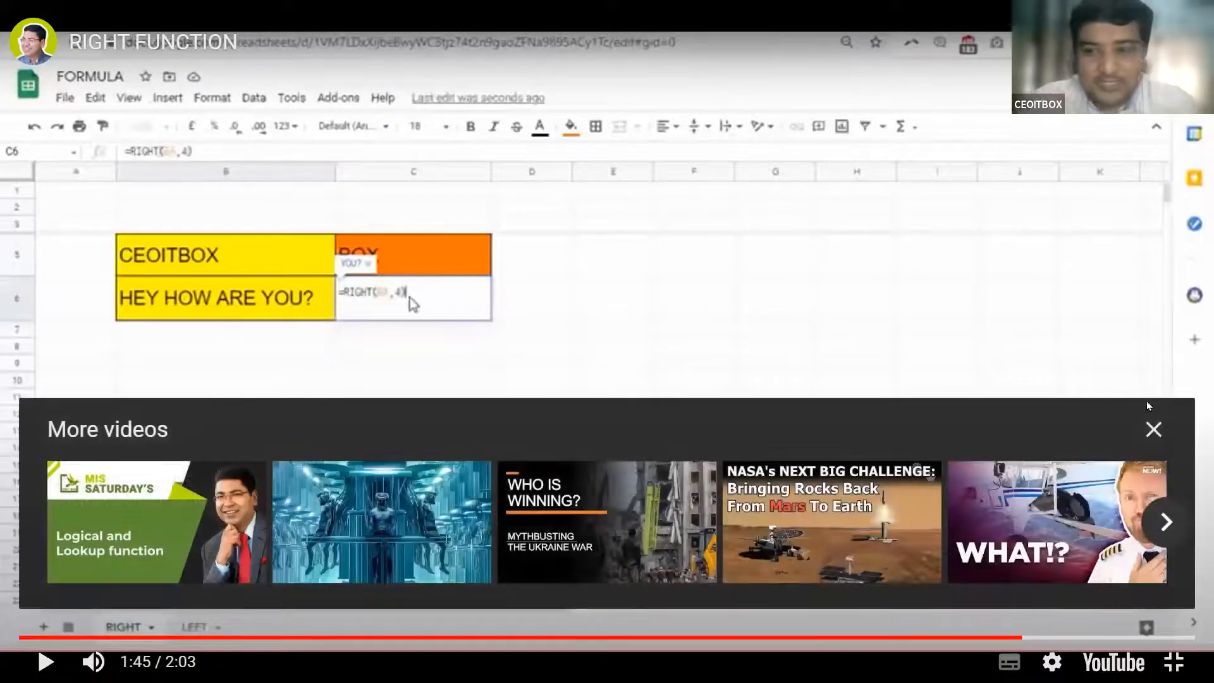
{"action": "left_click", "coordinate": [1155, 430]}
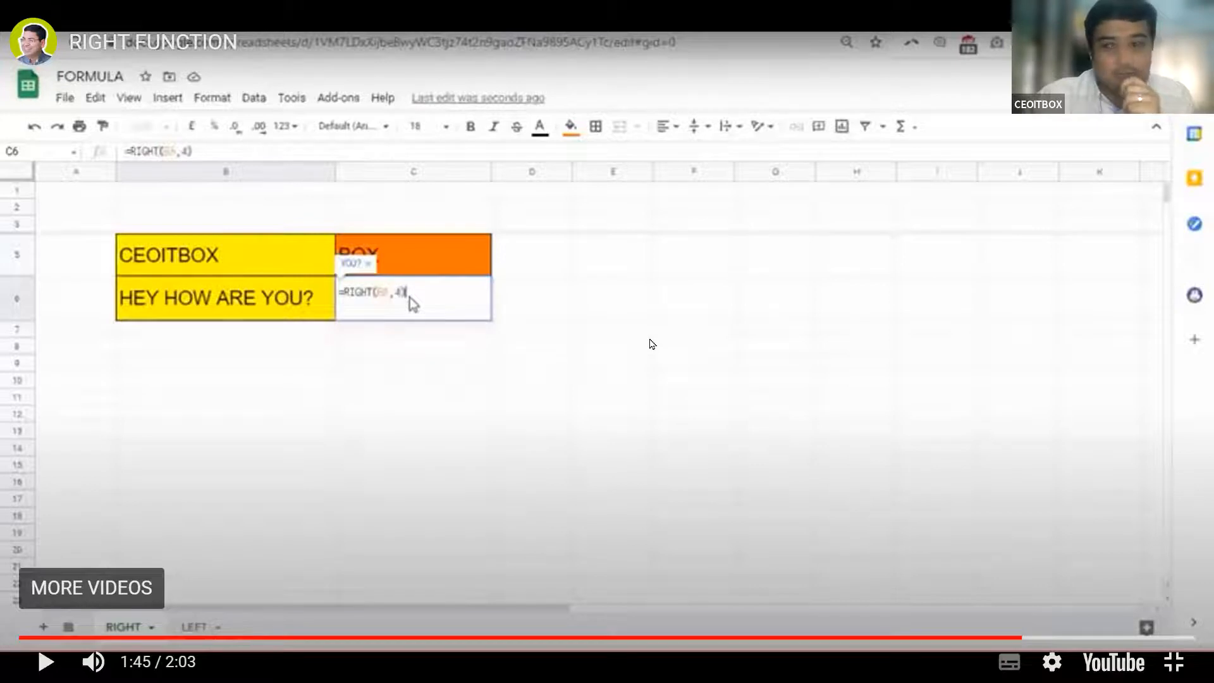
Briefly replay the RIGHT function video, pause it at 1:47, then exit full screen
{"action": "left_click", "coordinate": [650, 342]}
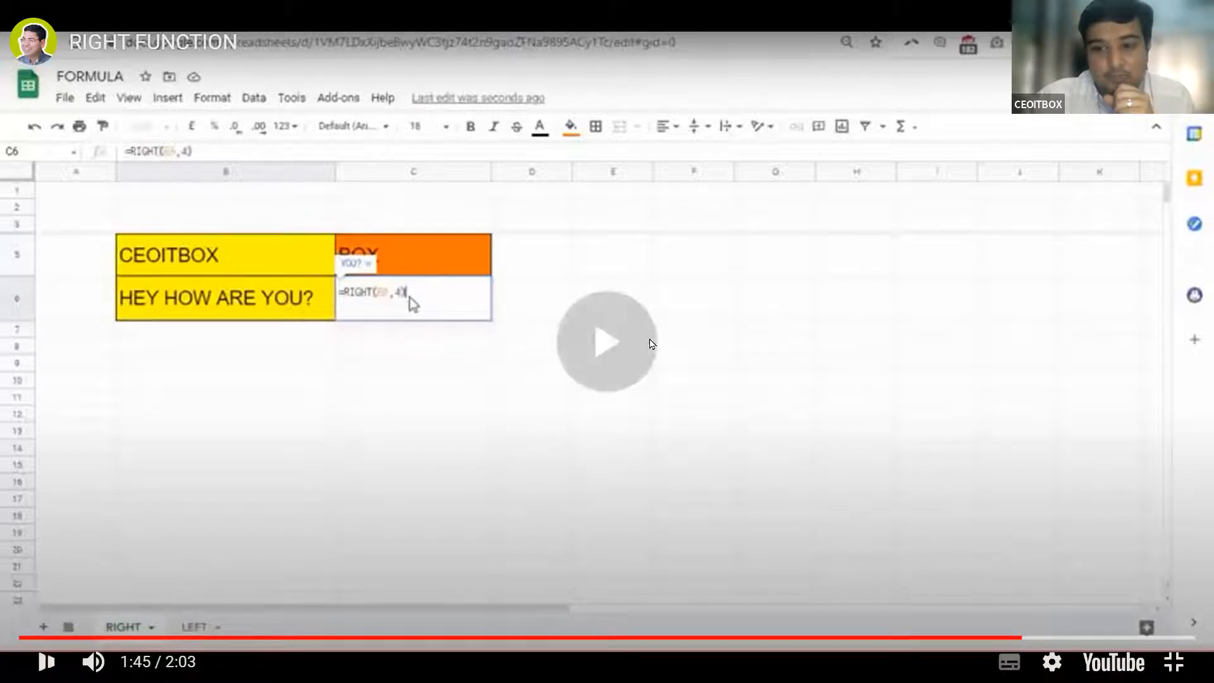
{"action": "left_click", "coordinate": [46, 661]}
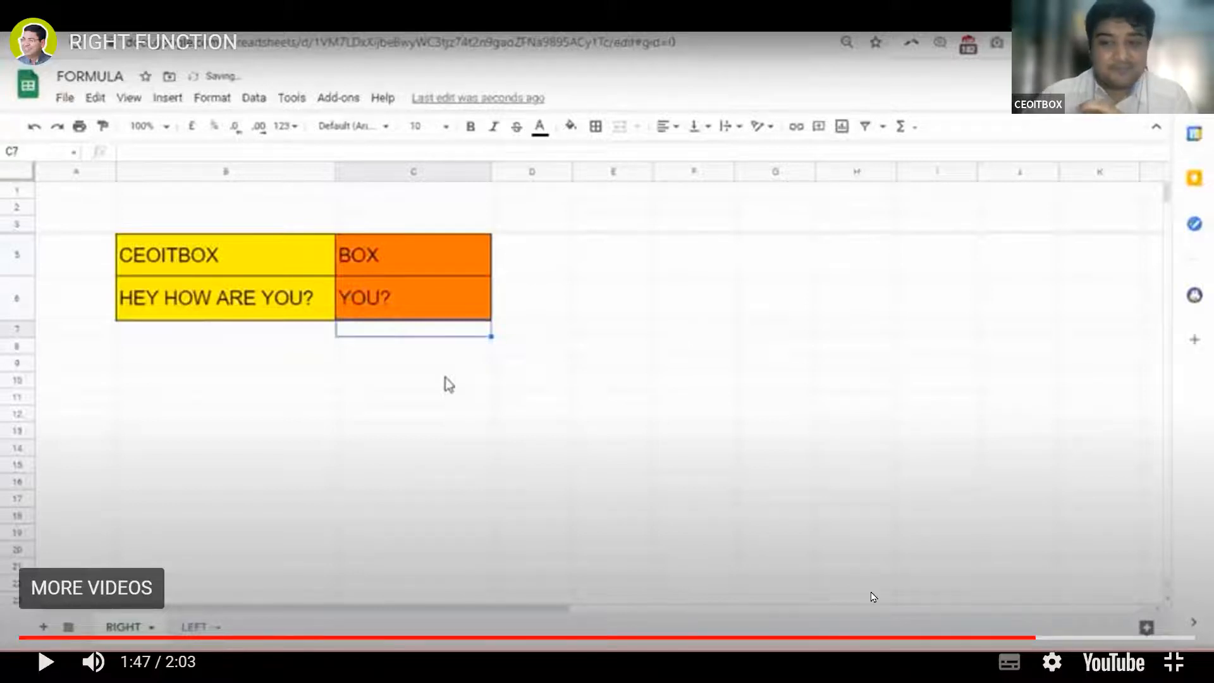
{"action": "left_click", "coordinate": [1174, 663]}
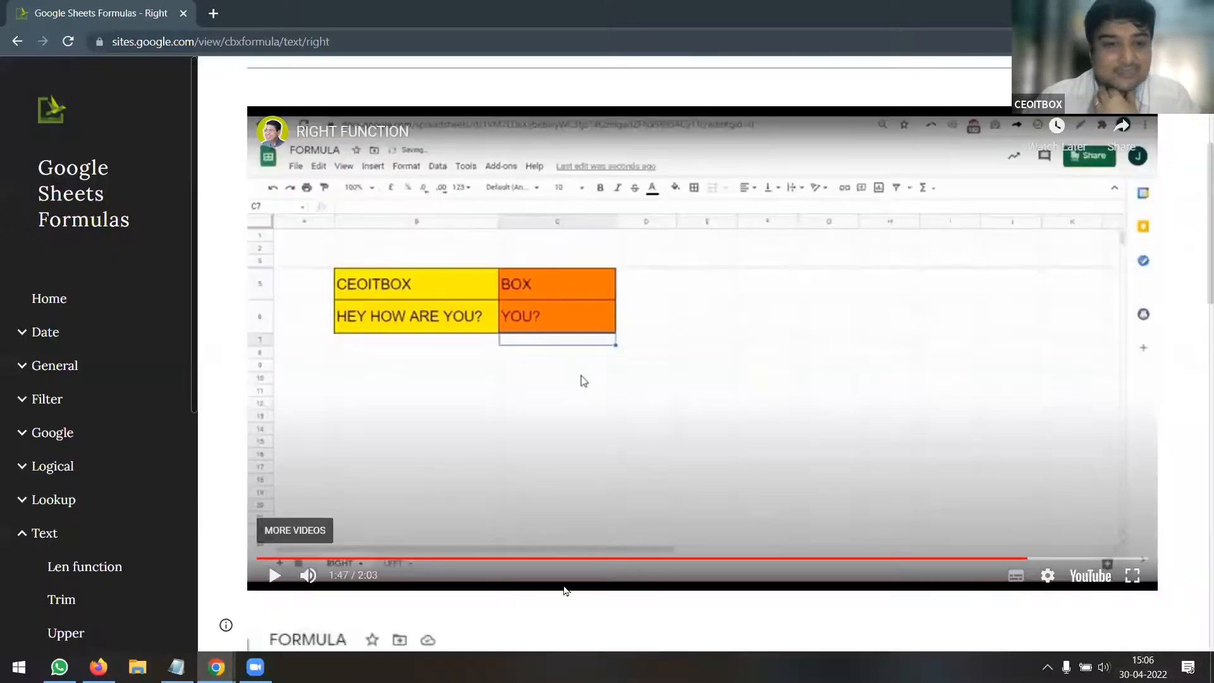
Open the Text page from the sidebar and play its TEXT FORMULA tutorial video
{"action": "scroll", "coordinate": [532, 454], "scroll_direction": "down", "scroll_amount": 3}
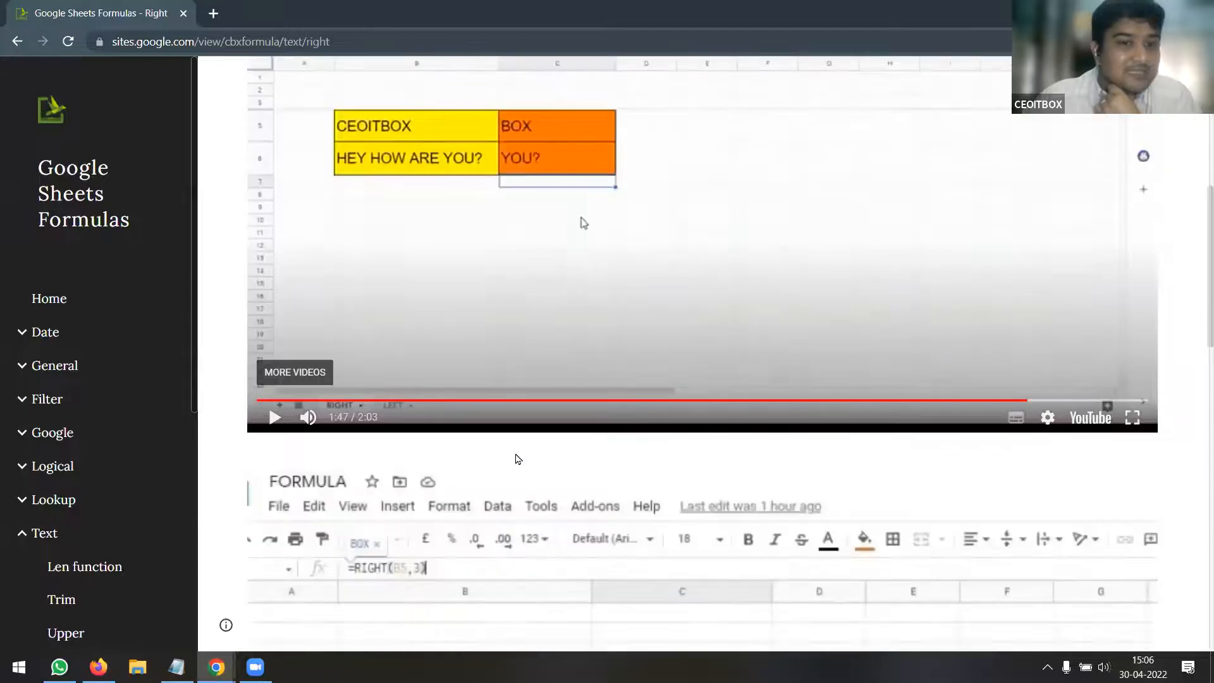
{"action": "scroll", "coordinate": [78, 537], "scroll_direction": "down", "scroll_amount": 4}
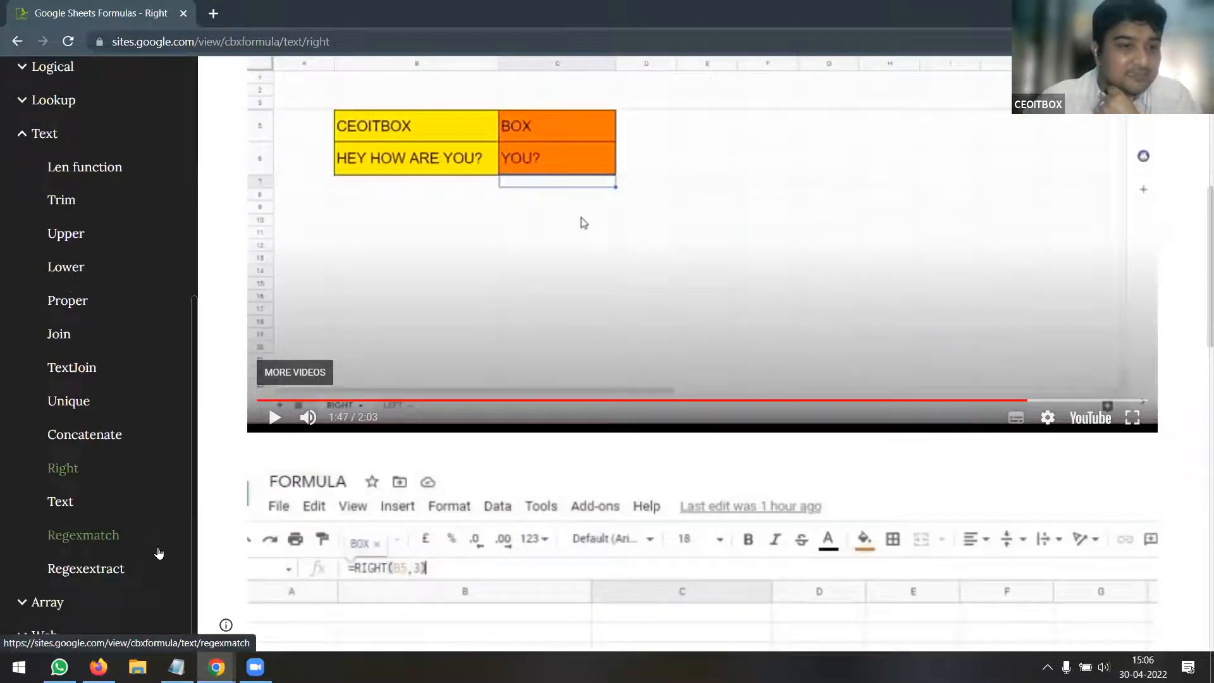
{"action": "left_click", "coordinate": [73, 510]}
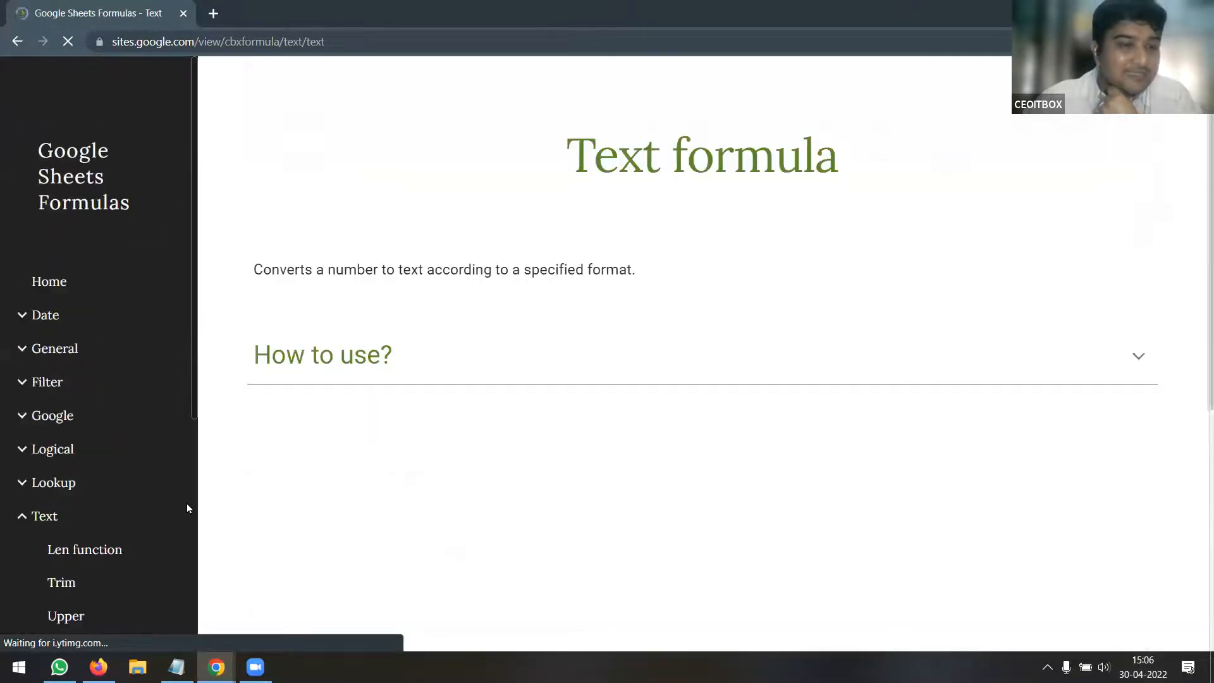
{"action": "scroll", "coordinate": [652, 447], "scroll_direction": "down", "scroll_amount": 5}
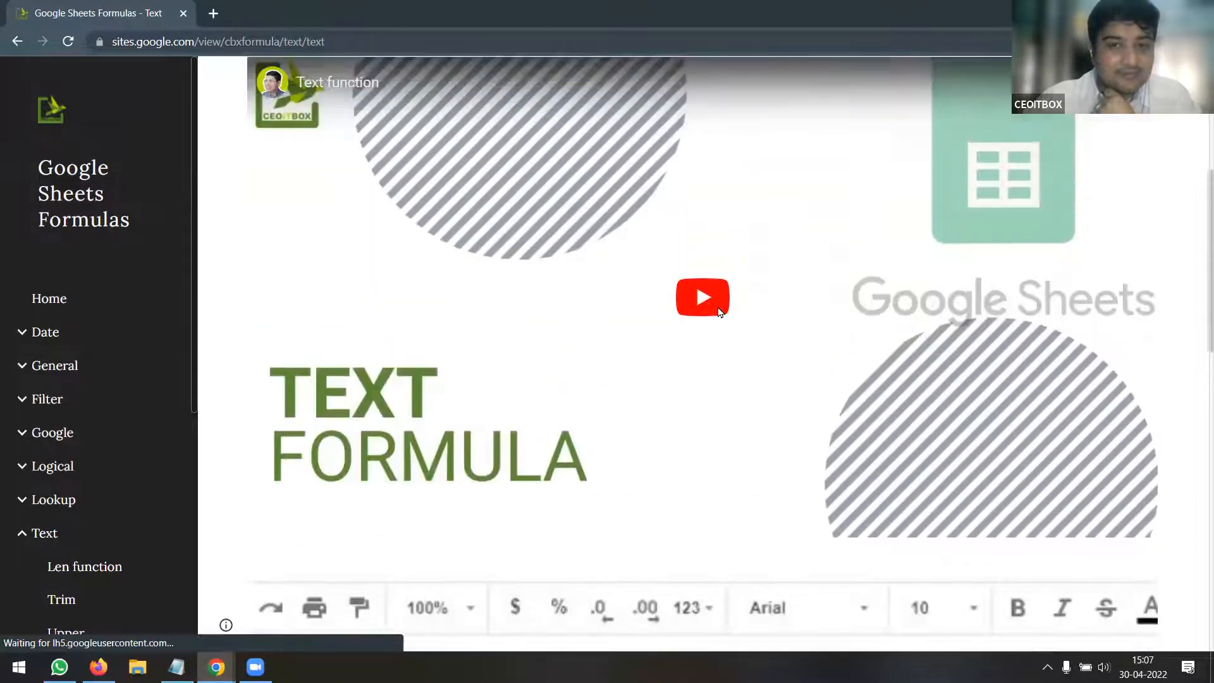
{"action": "left_click", "coordinate": [703, 259]}
Watch the TEXT tutorial full screen, then check A2's 23. 99 value and select B2
{"action": "left_click", "coordinate": [1133, 523]}
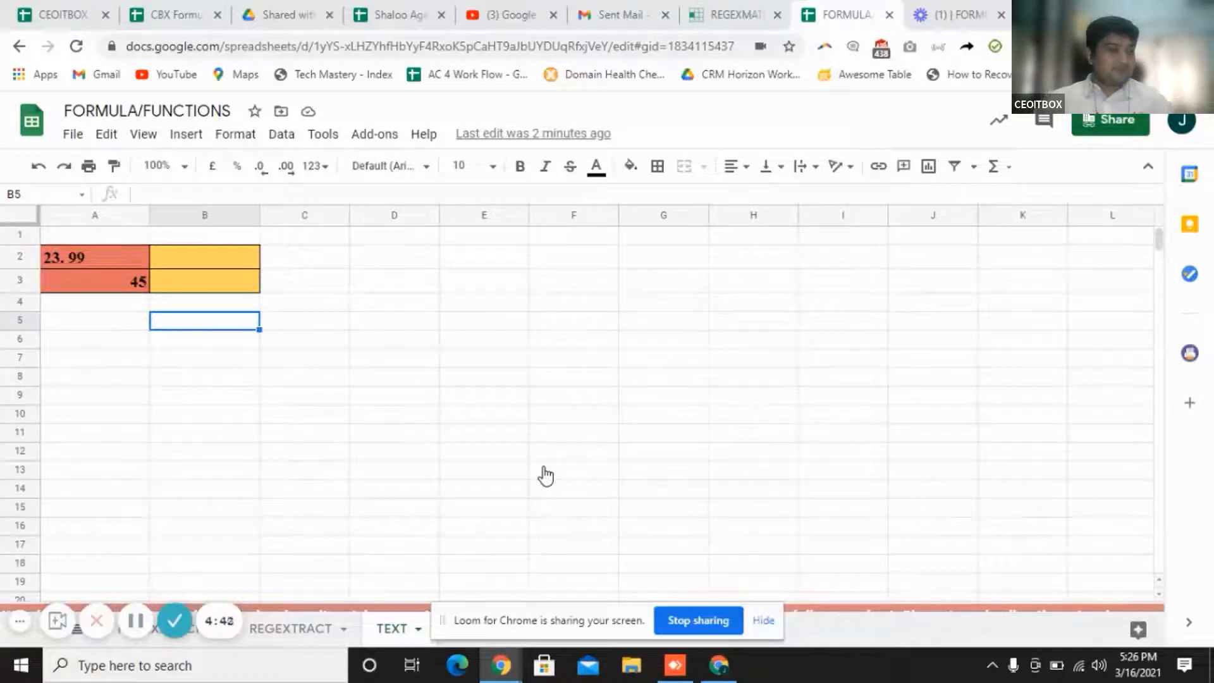
{"action": "left_click", "coordinate": [234, 261]}
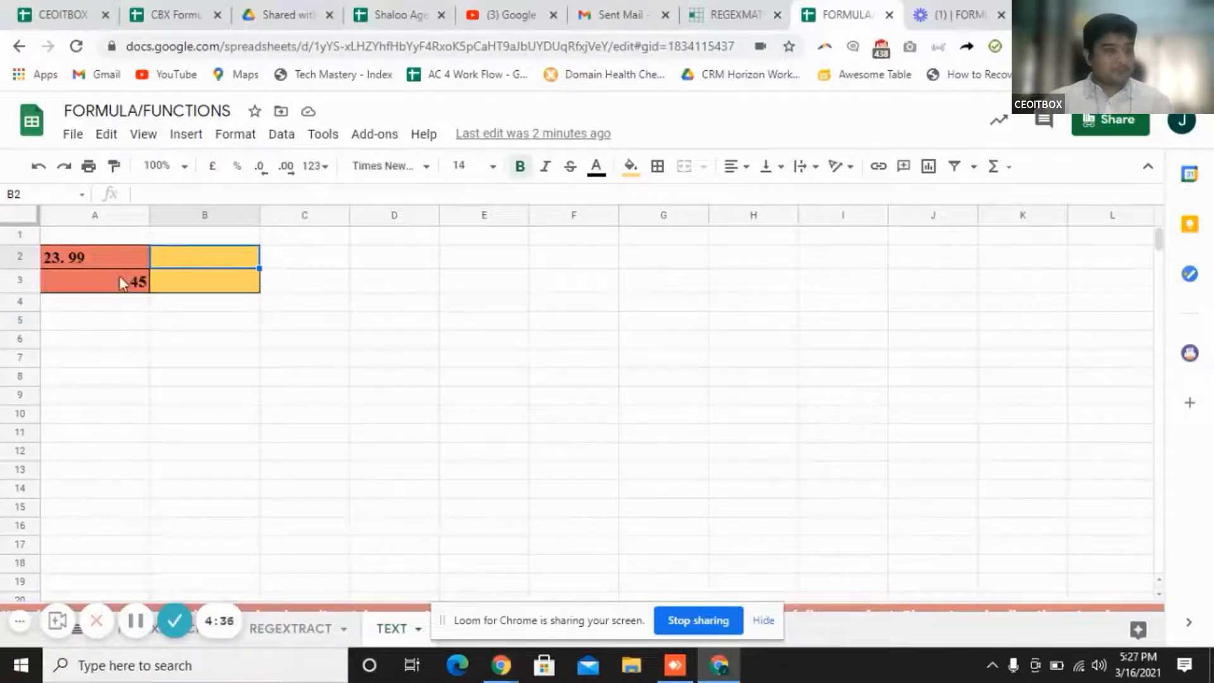
{"action": "left_click", "coordinate": [80, 260]}
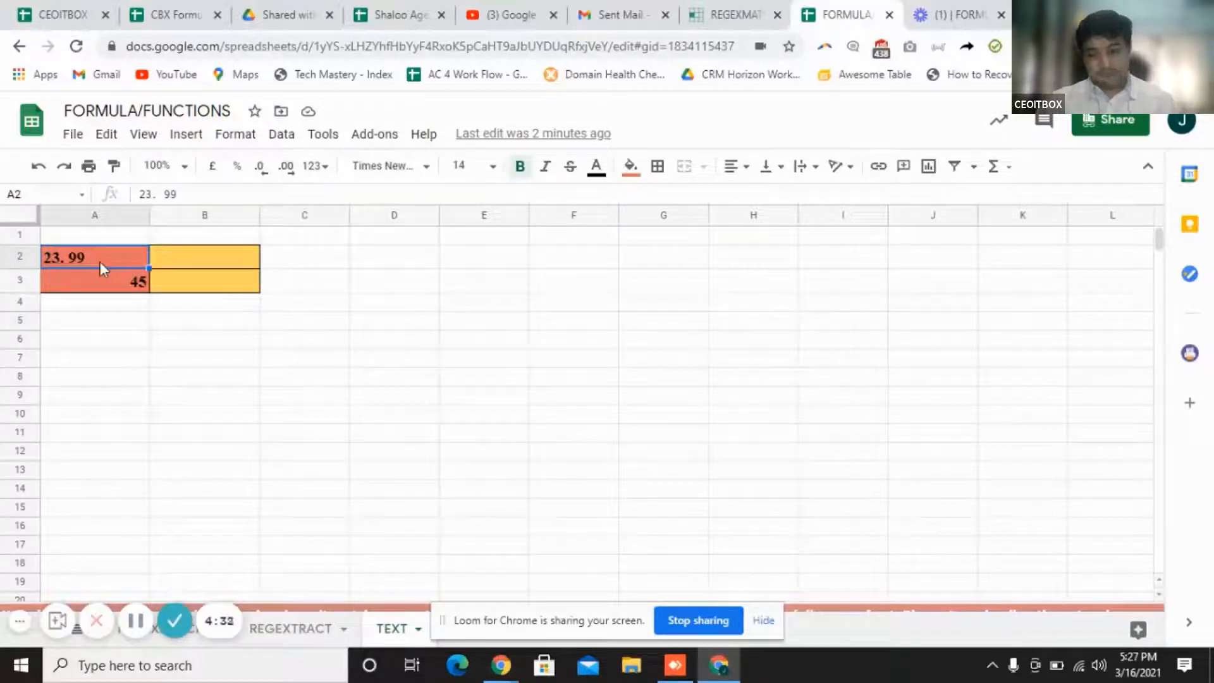
{"action": "left_click", "coordinate": [198, 264]}
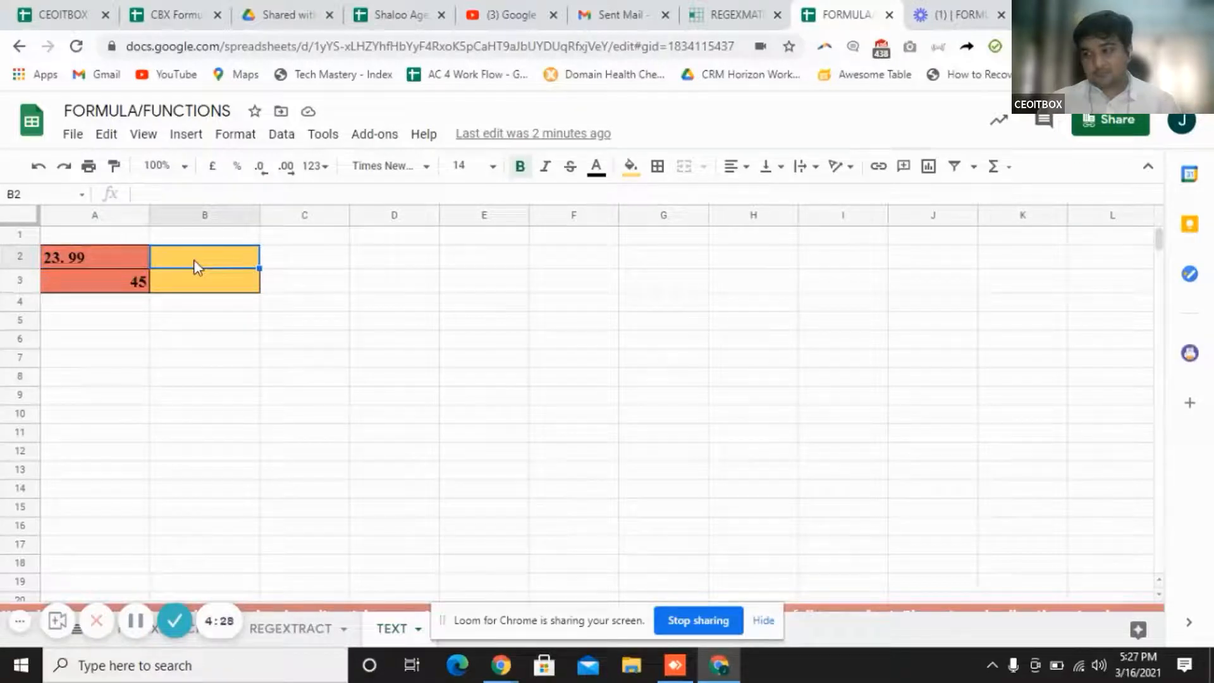
Enter =text(A2,"$0.00") in B2 and confirm the formula
{"action": "type", "text": "=text("}
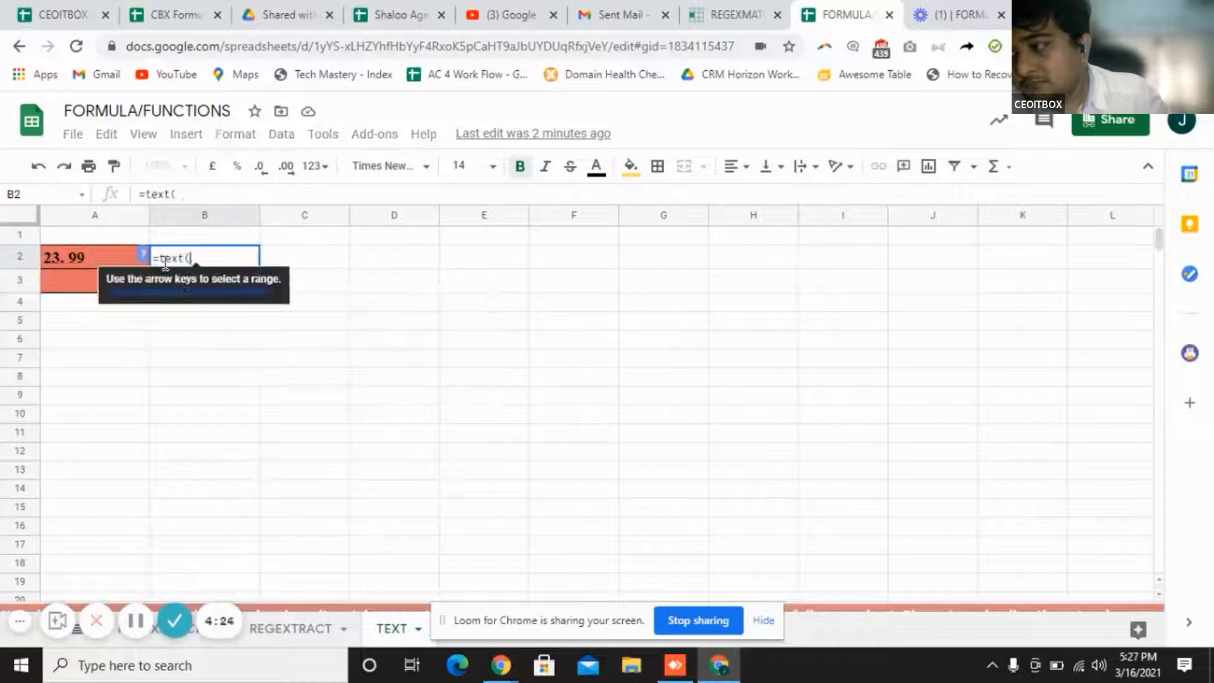
{"action": "left_click", "coordinate": [119, 261]}
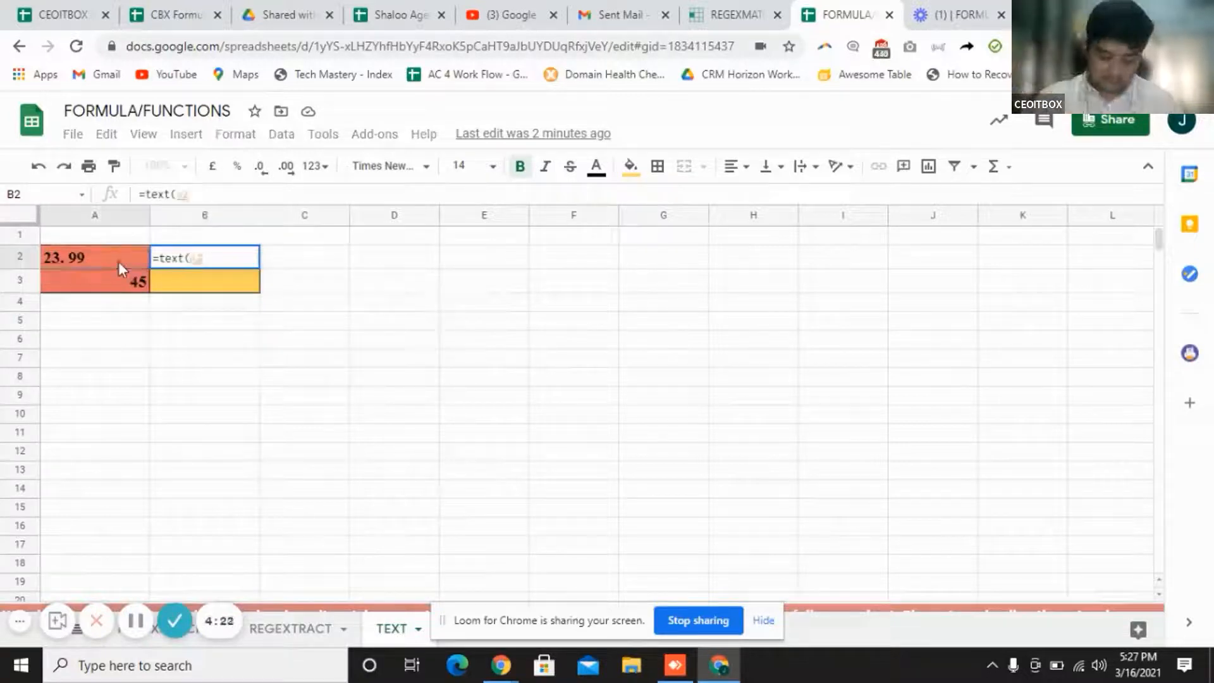
{"action": "type", "text": ",\"$0.00"}
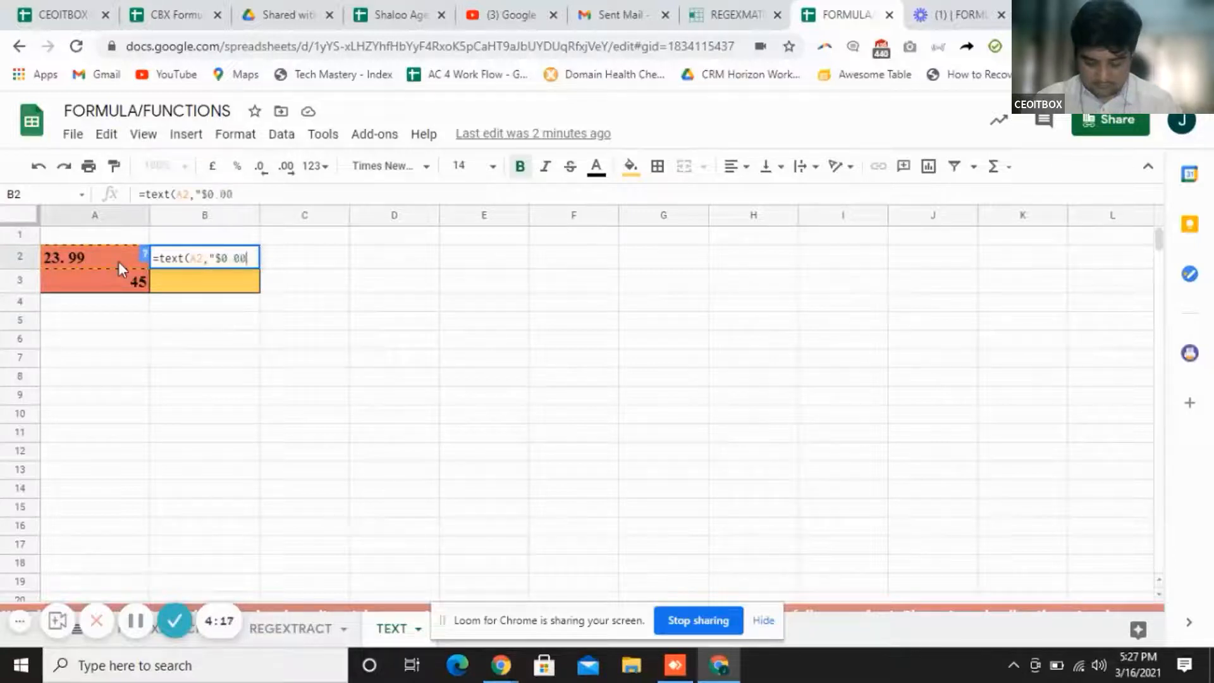
{"action": "type", "text": "\")"}
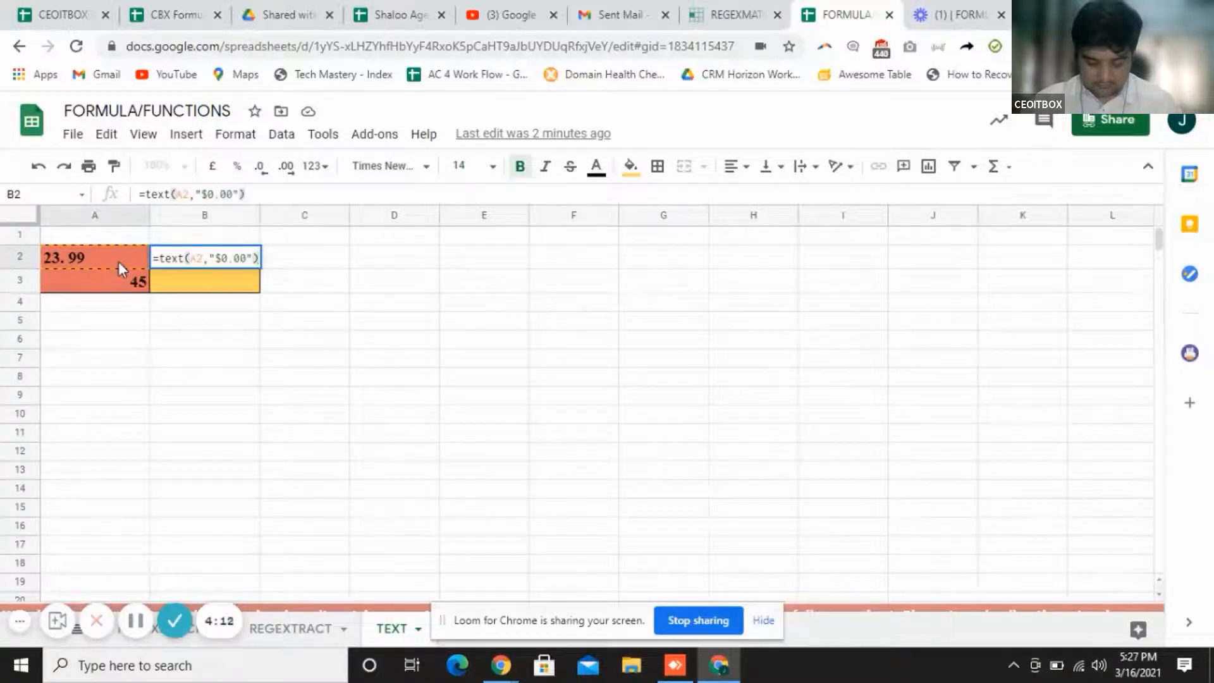
{"action": "key", "text": "Return"}
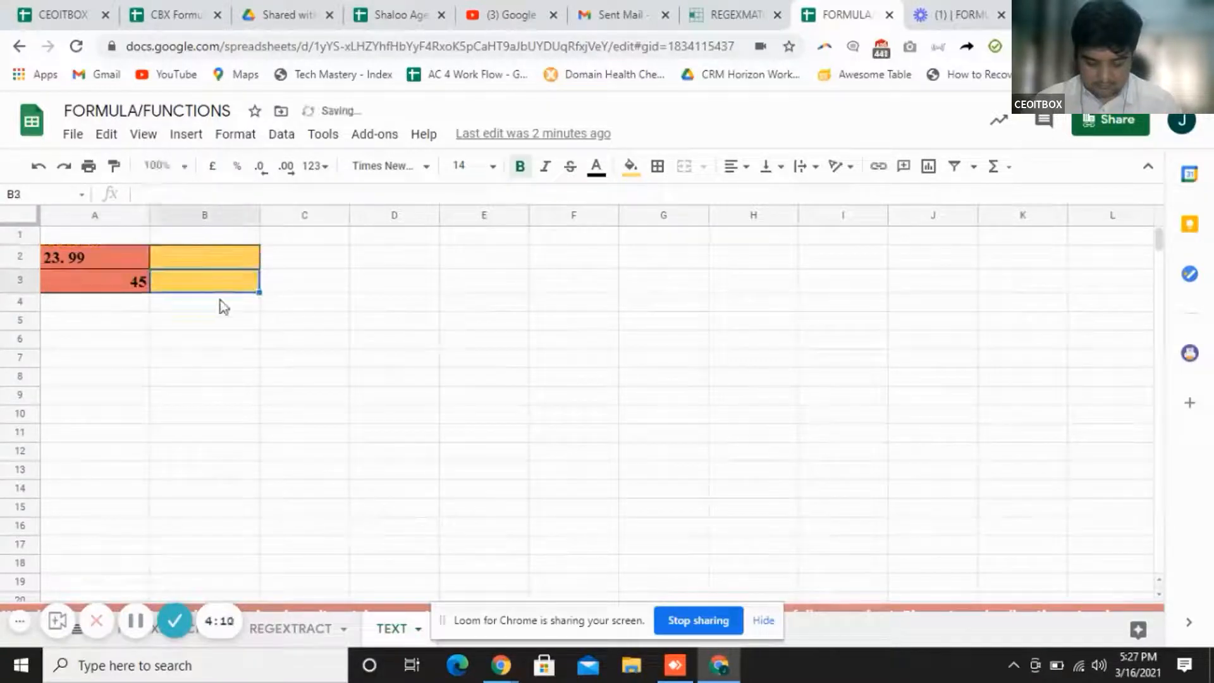
{"action": "left_click", "coordinate": [224, 260]}
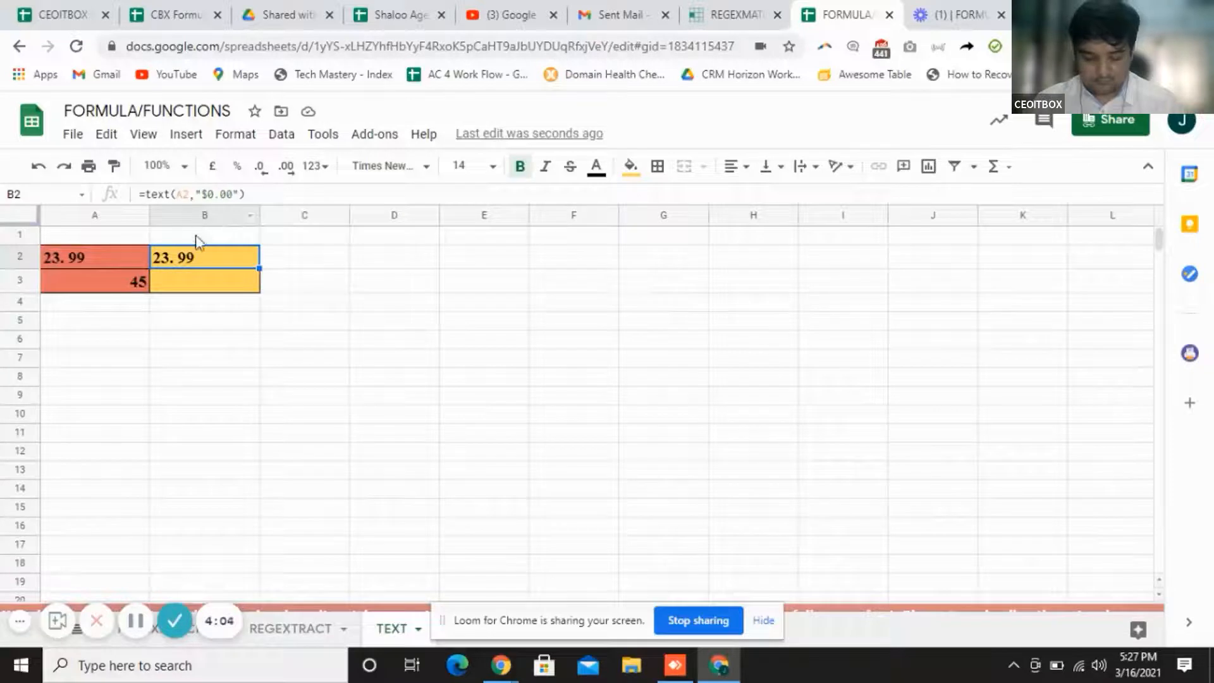
Check the 45 in A3 and enter a TEXT formula in B3 with a dd/mm/yy date format
{"action": "left_click", "coordinate": [216, 292]}
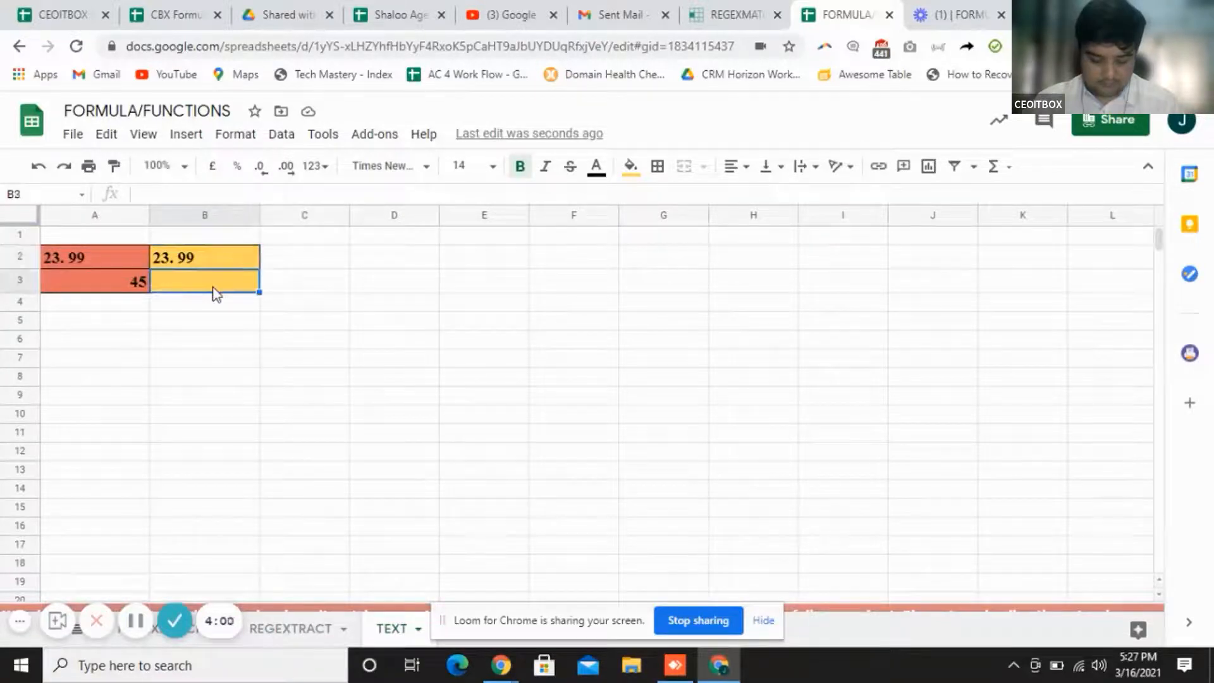
{"action": "left_click", "coordinate": [113, 288]}
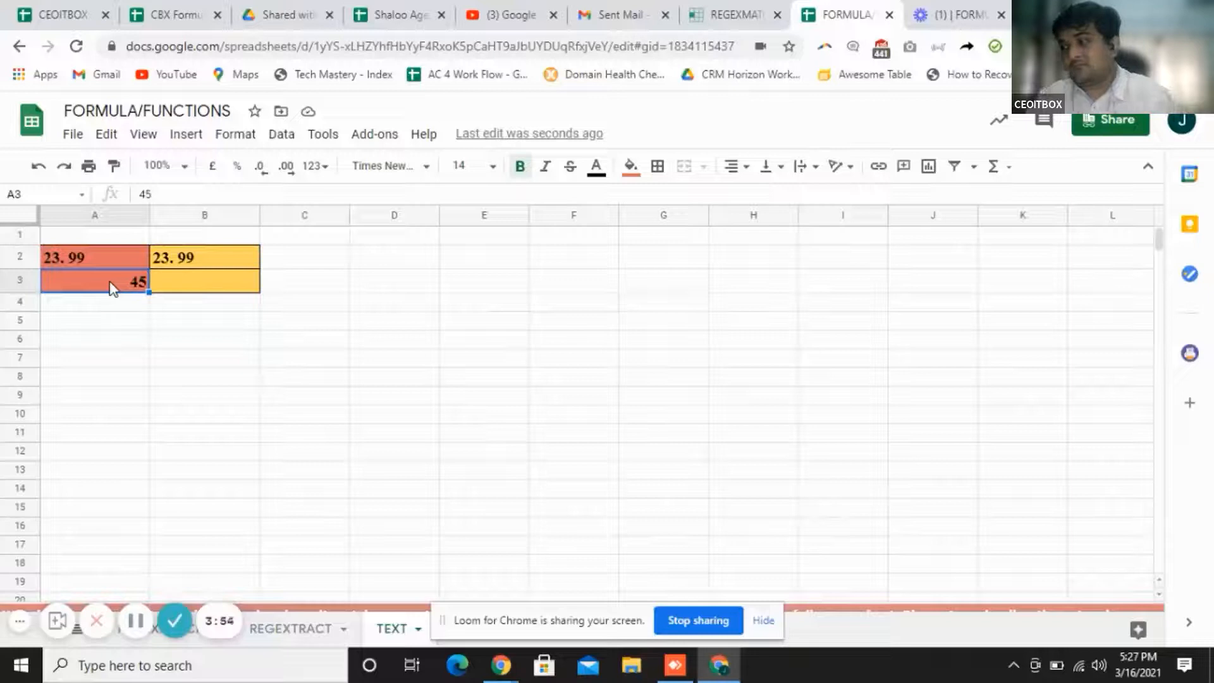
{"action": "left_click", "coordinate": [200, 286]}
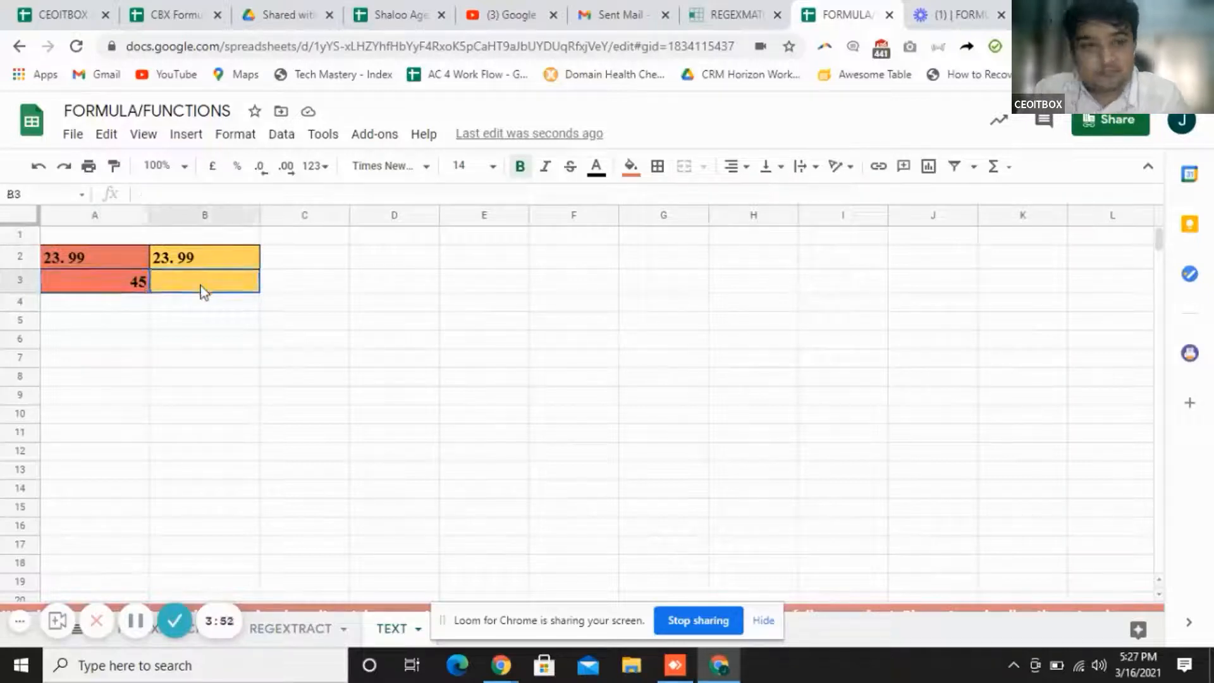
{"action": "type", "text": "=text"}
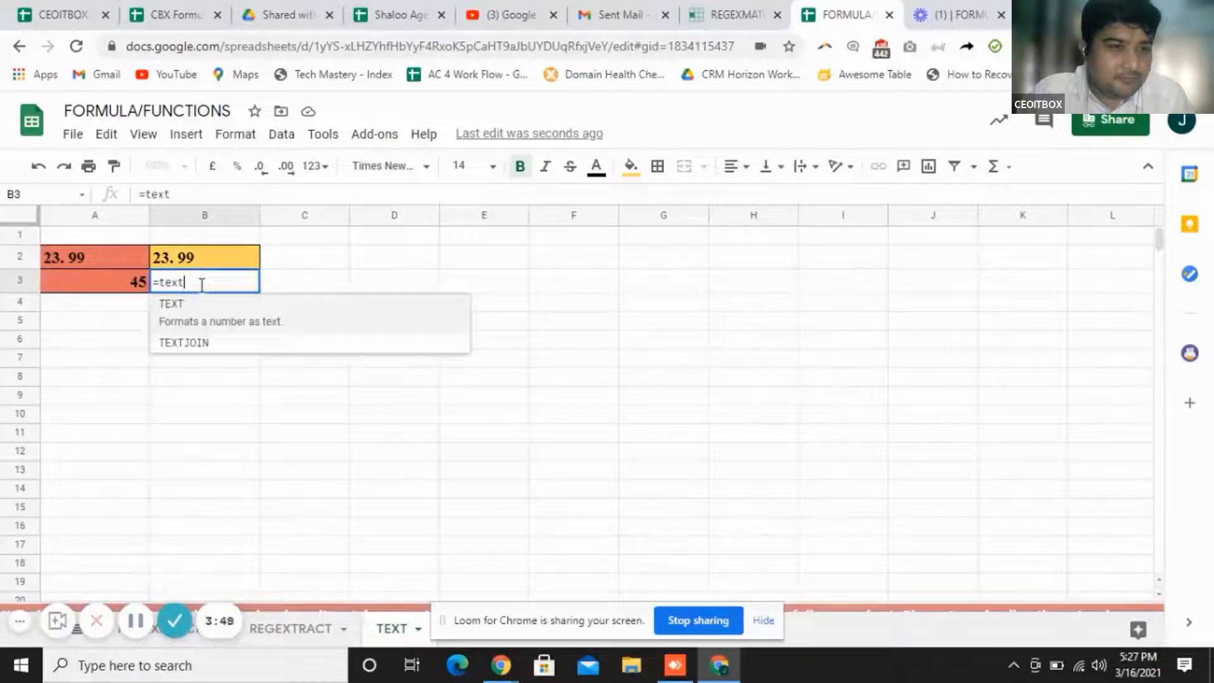
{"action": "type", "text": "("}
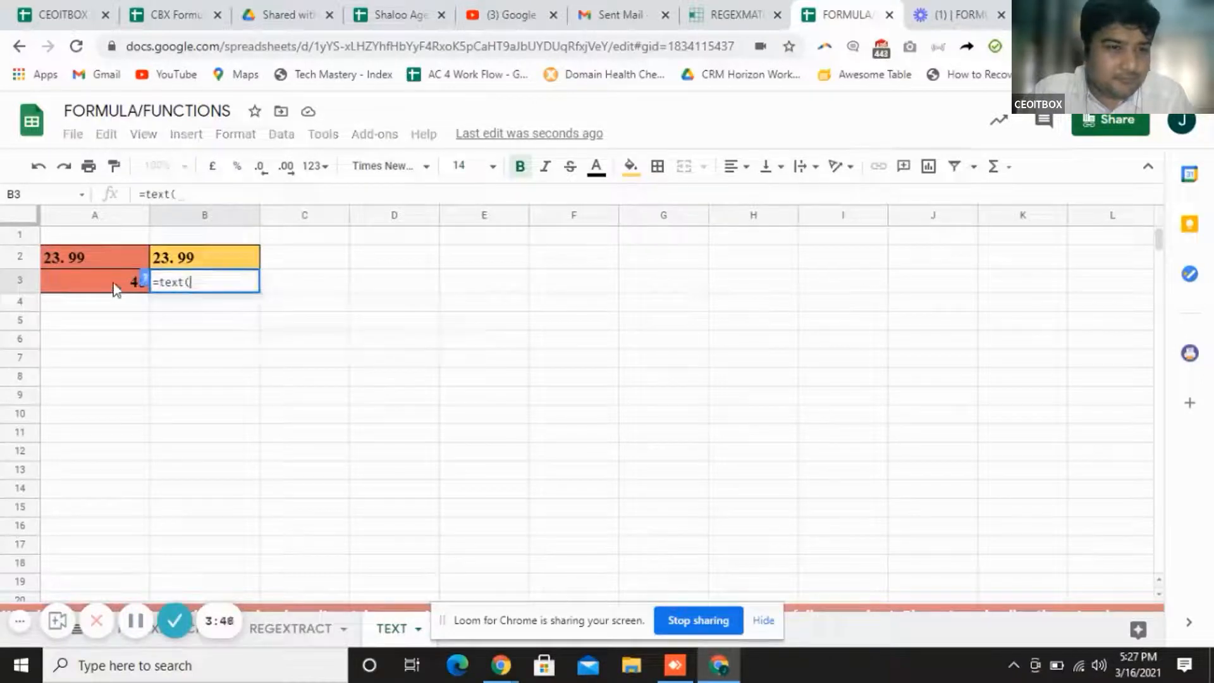
{"action": "left_click", "coordinate": [116, 290]}
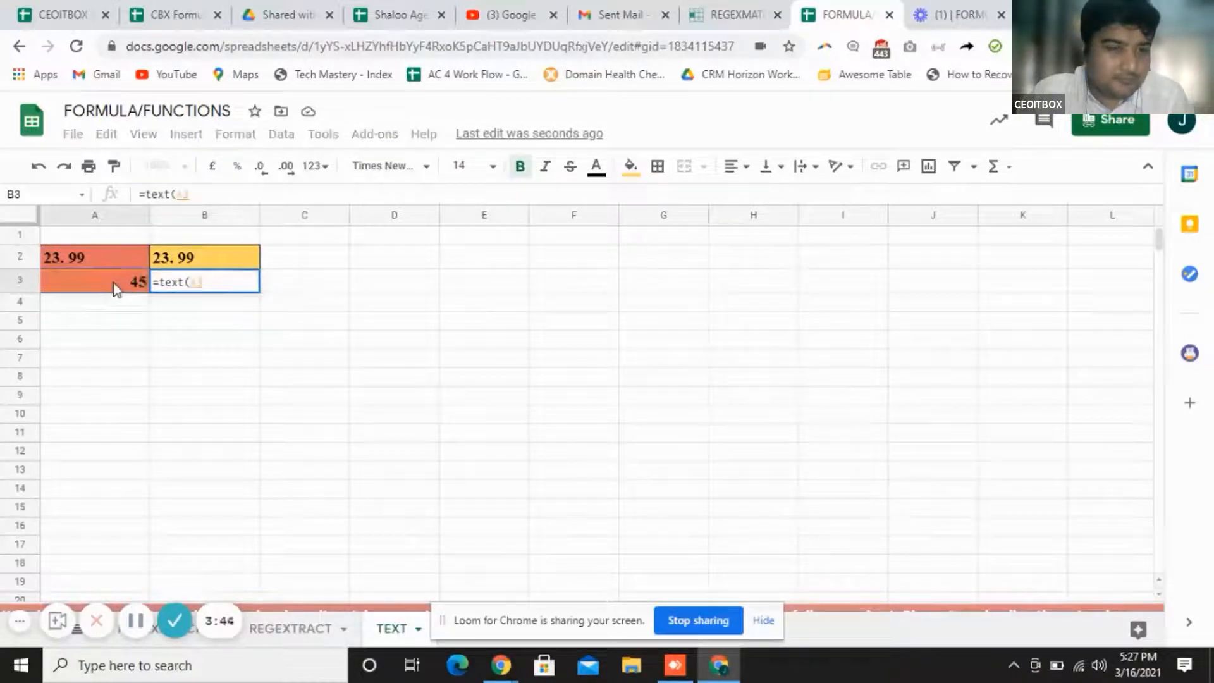
{"action": "type", "text": ",\"dd"}
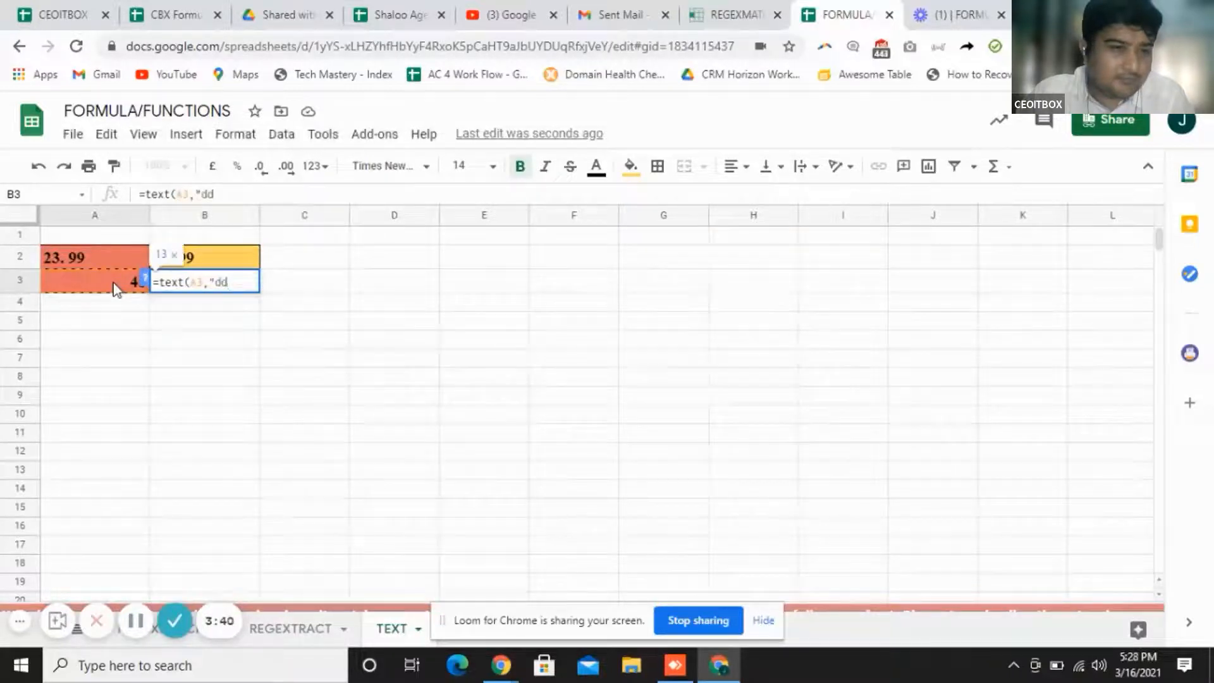
{"action": "type", "text": "/mm"}
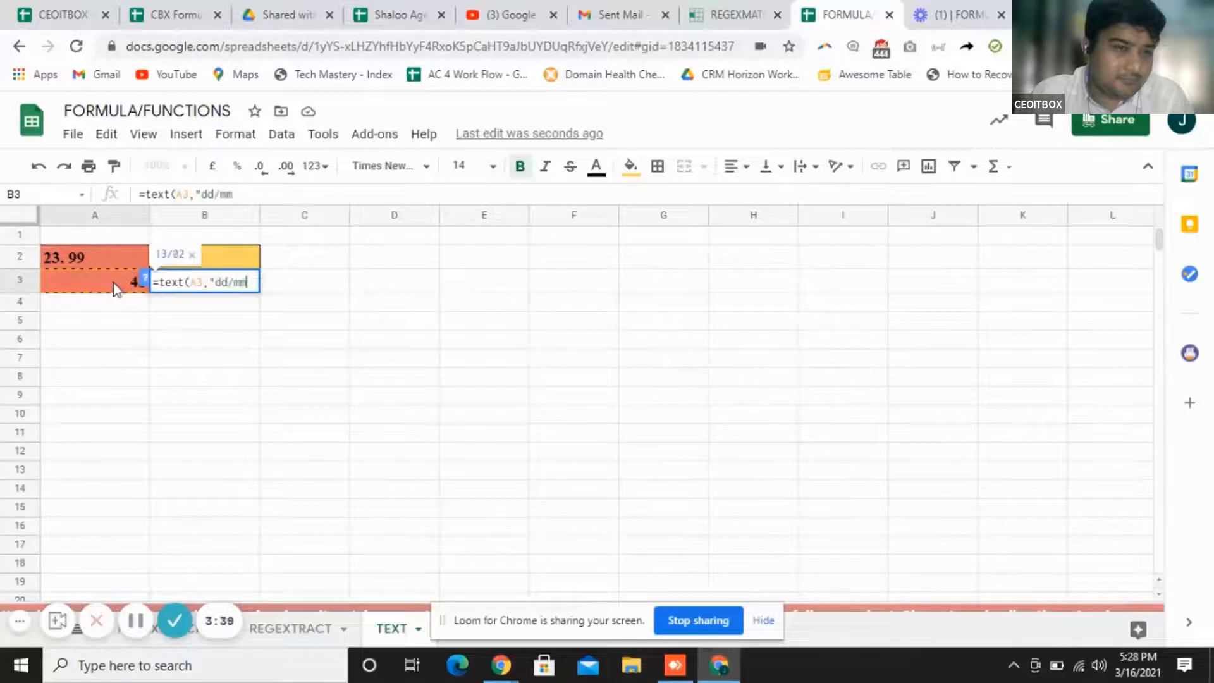
{"action": "type", "text": "/yy)"}
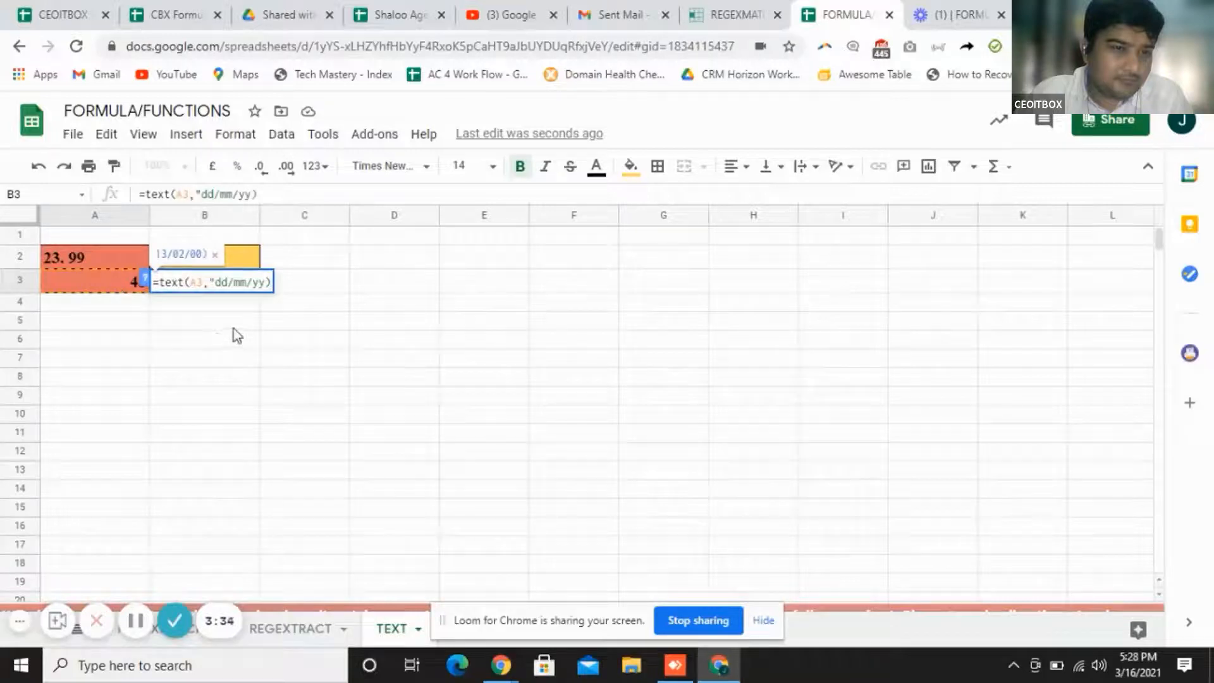
{"action": "key", "text": "Return"}
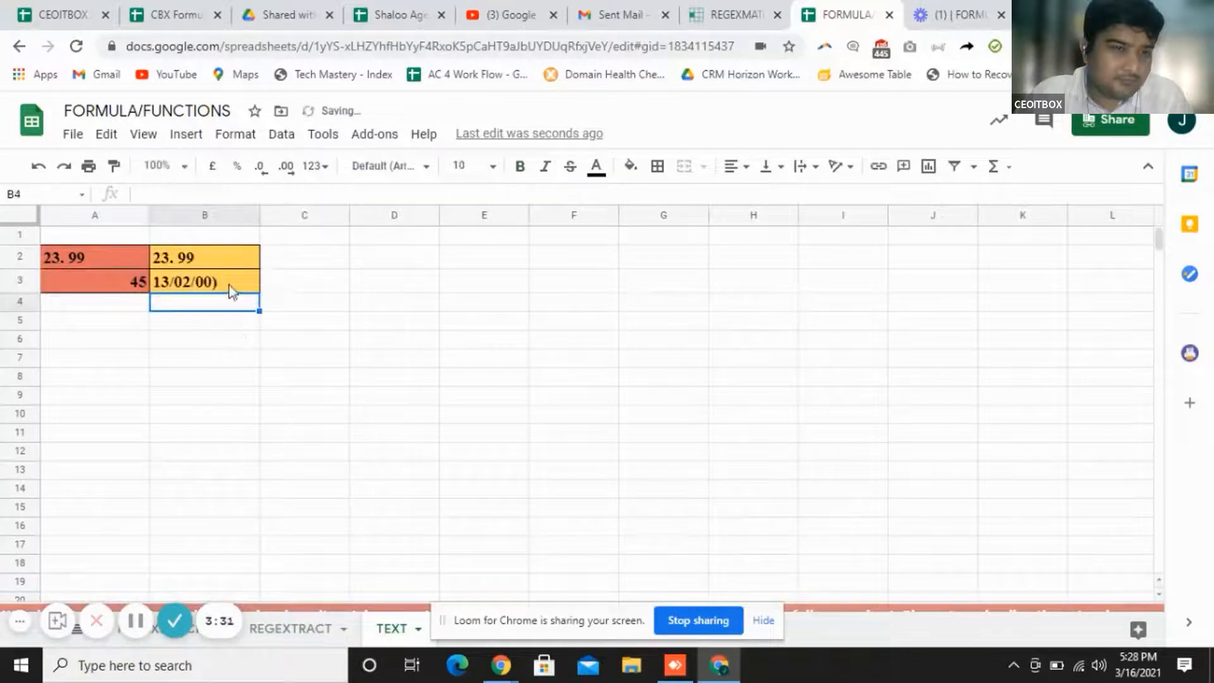
Fix B3's format string by removing the stray bracket and lengthening it to dd/mm/yyy
{"action": "left_click", "coordinate": [228, 286]}
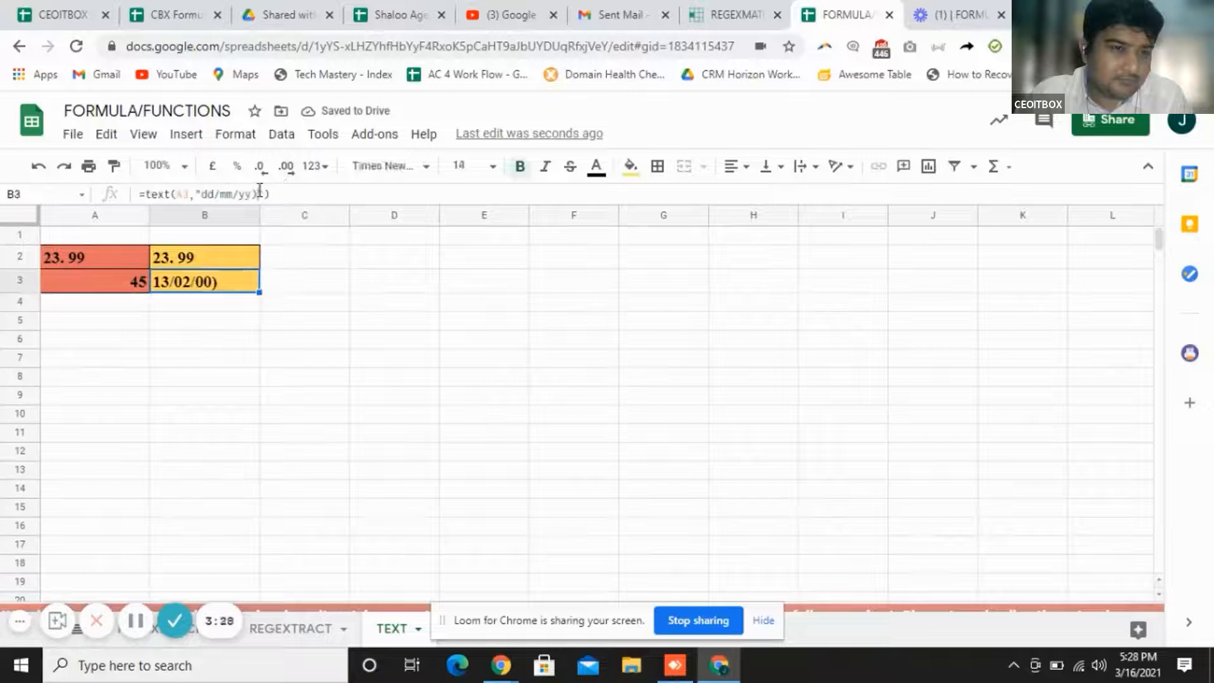
{"action": "left_click", "coordinate": [260, 192]}
{"action": "key", "text": "BackSpace"}
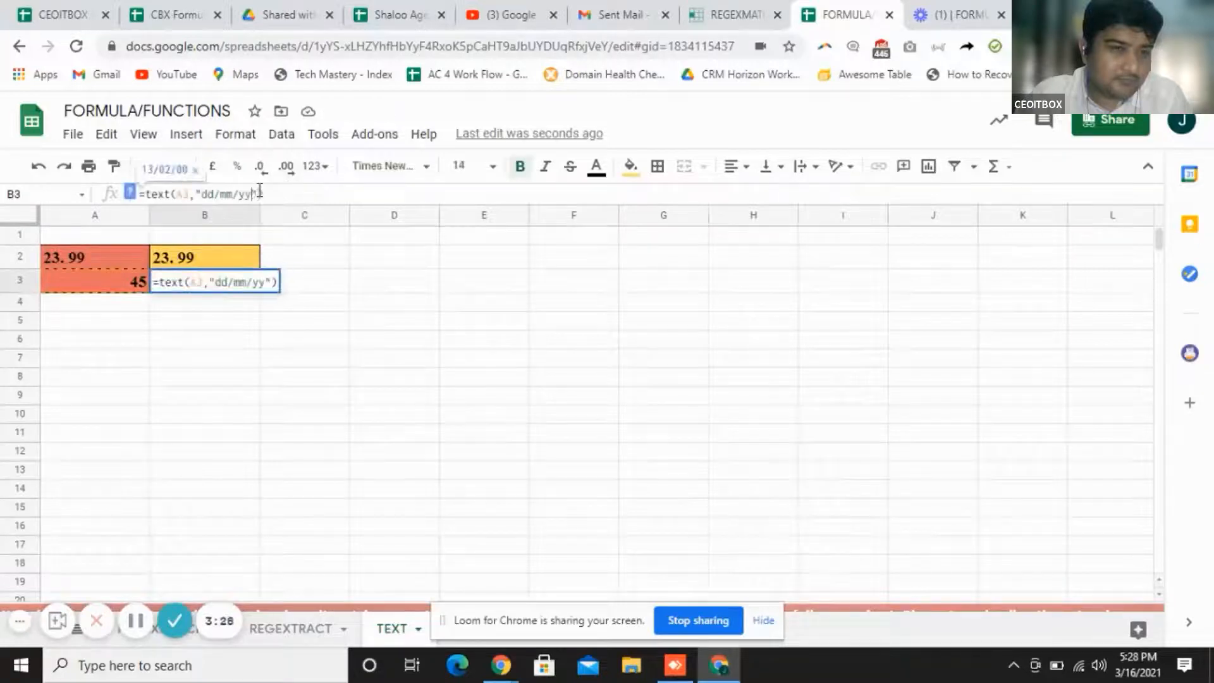
{"action": "key", "text": "Return"}
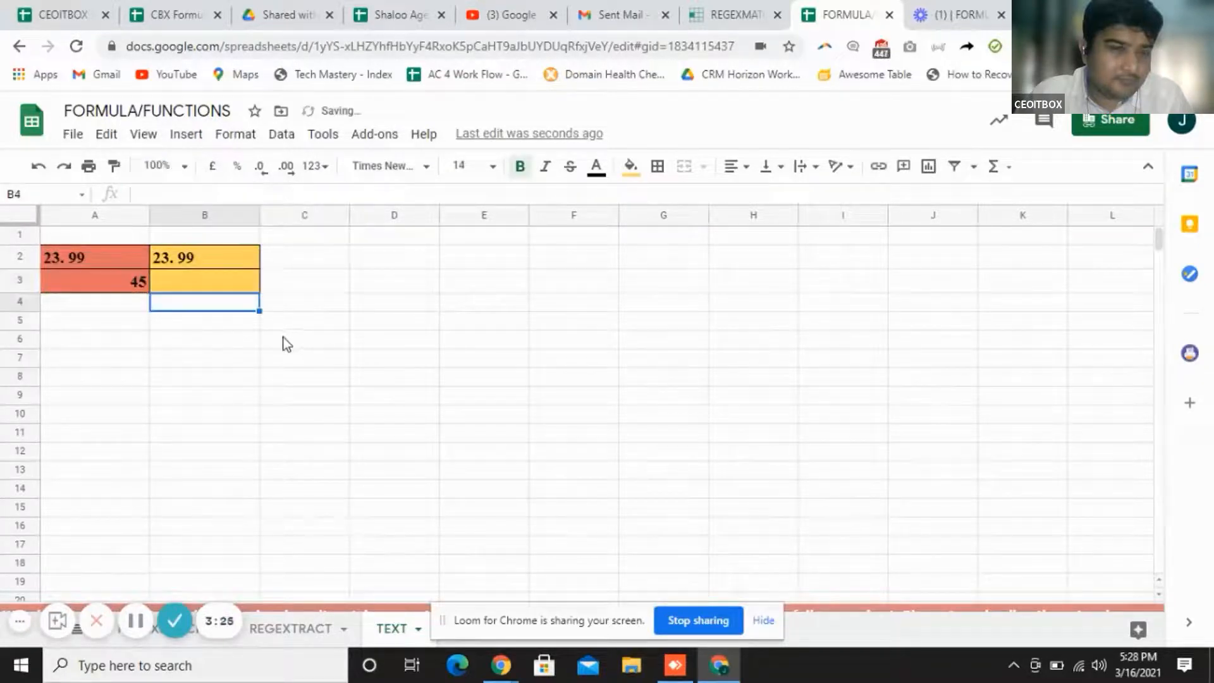
{"action": "left_click", "coordinate": [240, 288]}
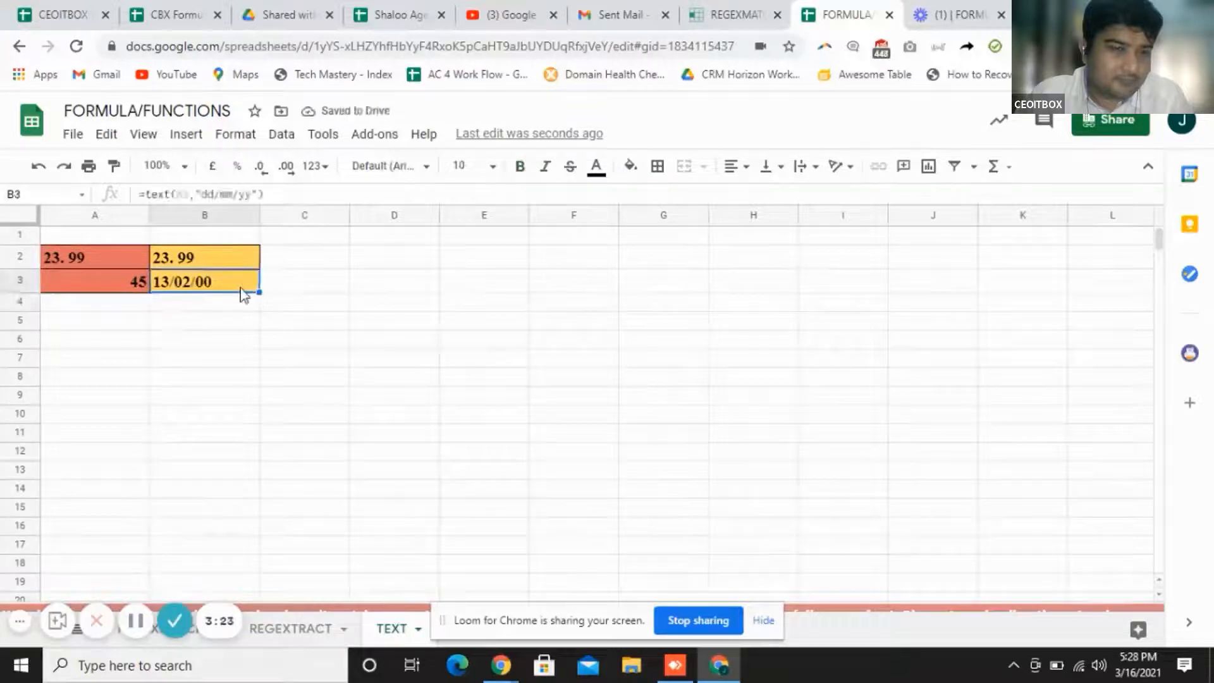
{"action": "left_click", "coordinate": [253, 193]}
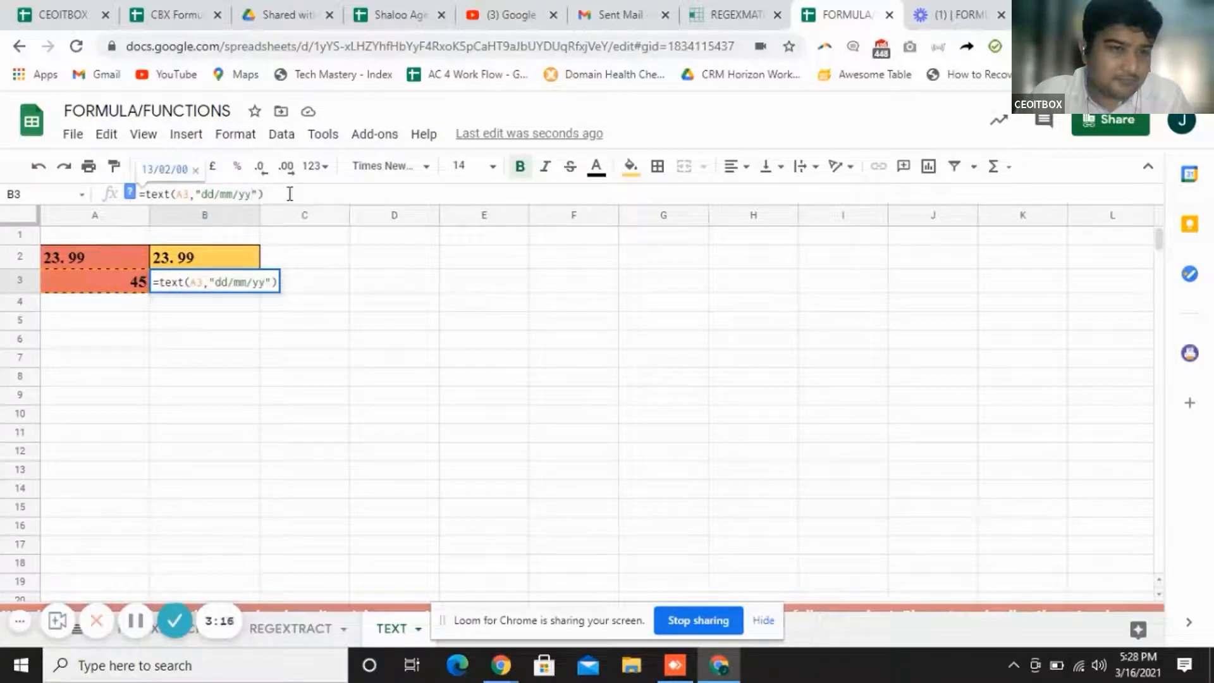
{"action": "type", "text": "y"}
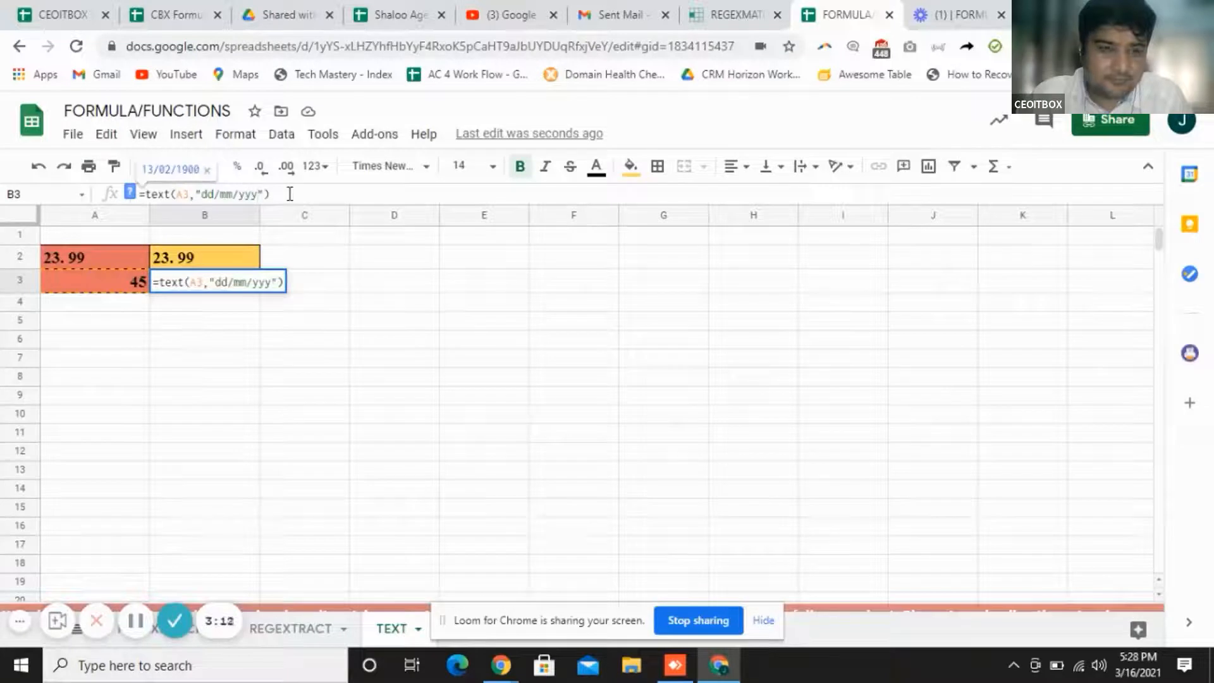
{"action": "key", "text": "Return"}
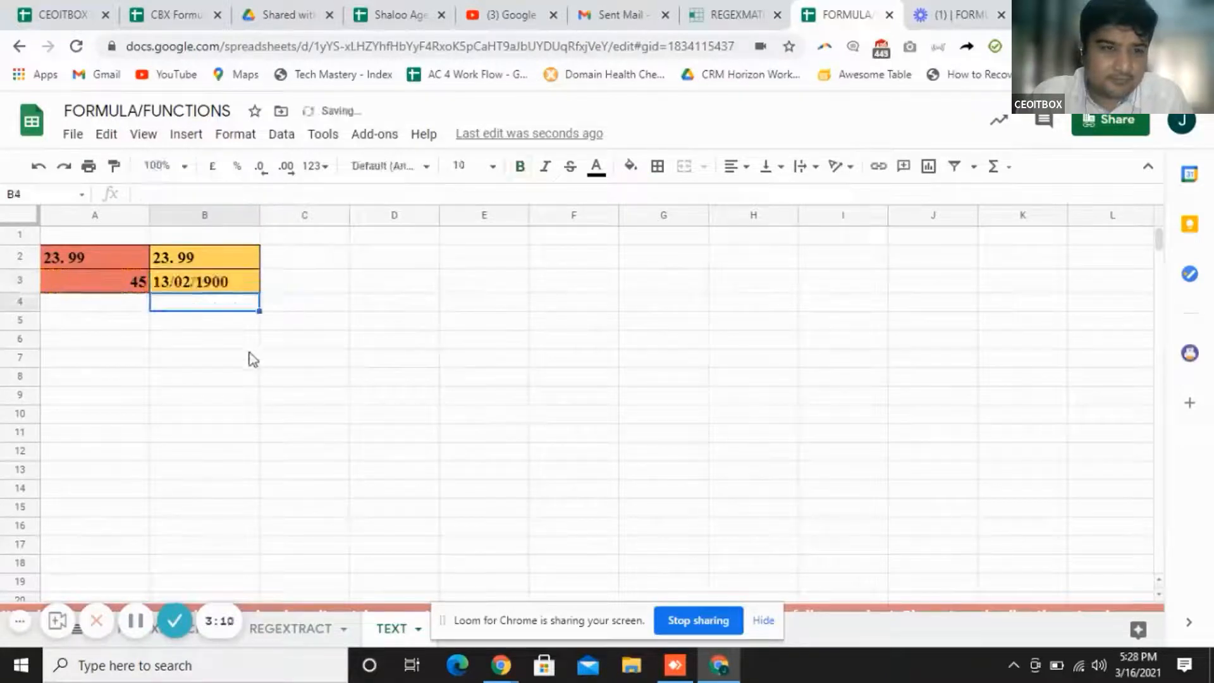
{"action": "left_click", "coordinate": [236, 288]}
{"action": "double_click", "coordinate": [237, 284]}
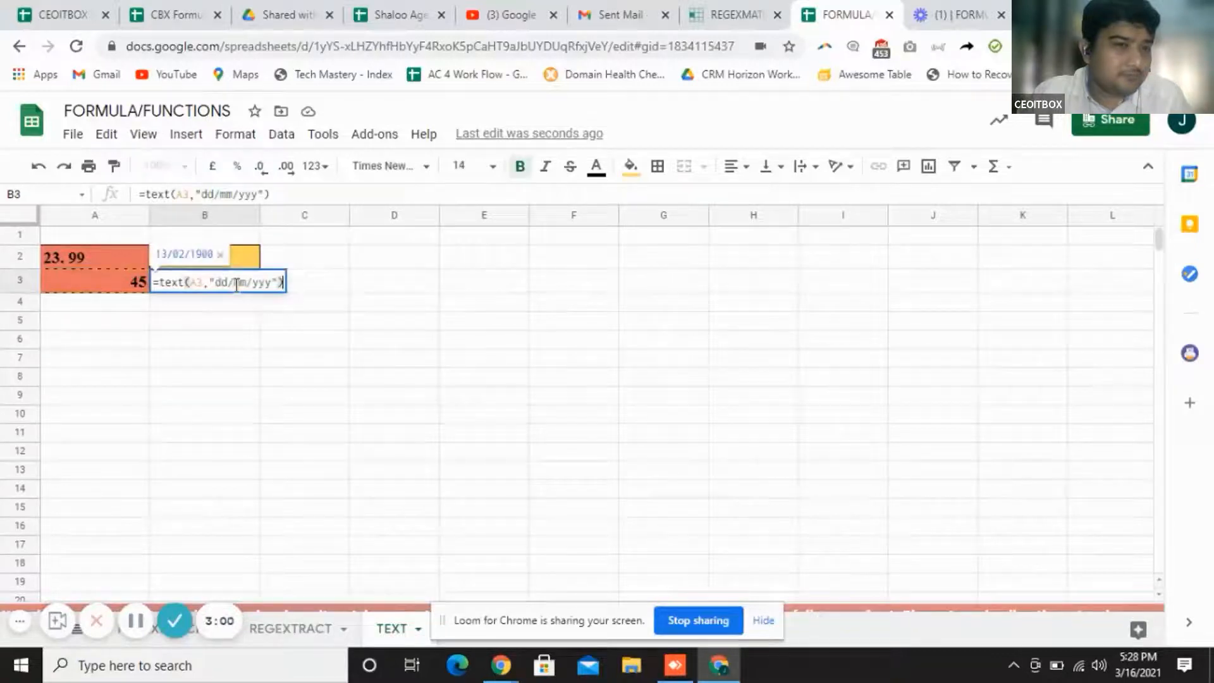
Commit B3's date formula and enter the date 12-05-2021 in A4
{"action": "left_click", "coordinate": [128, 297]}
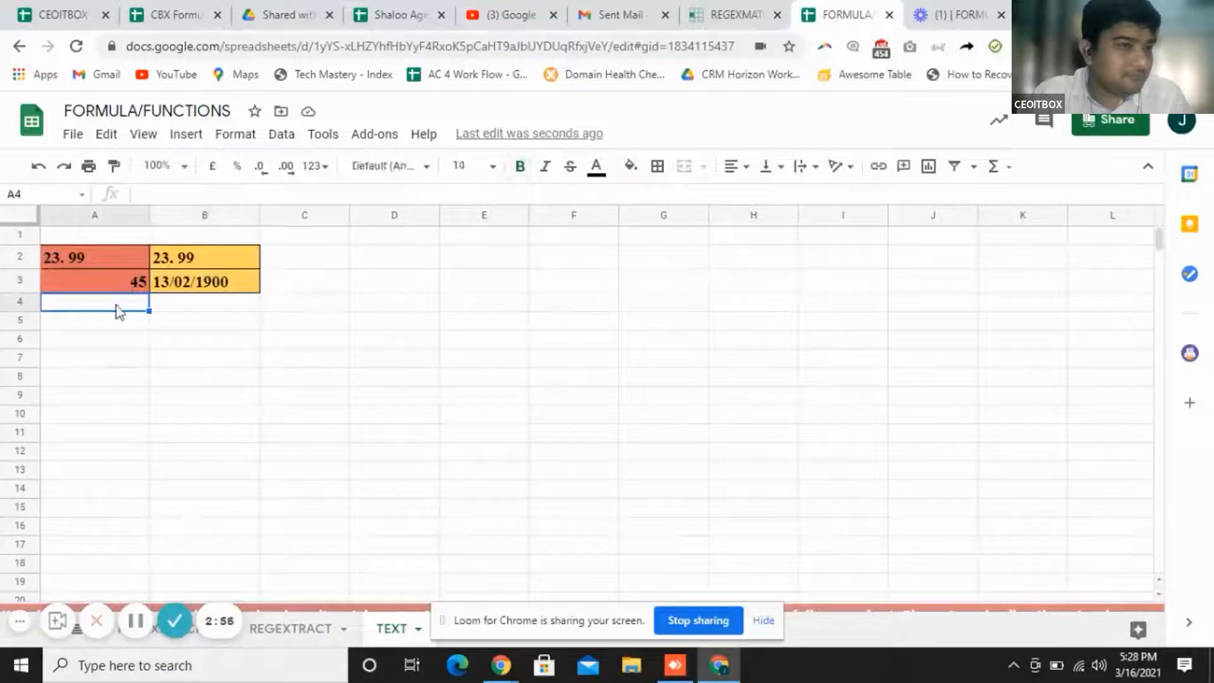
{"action": "type", "text": "12-05"}
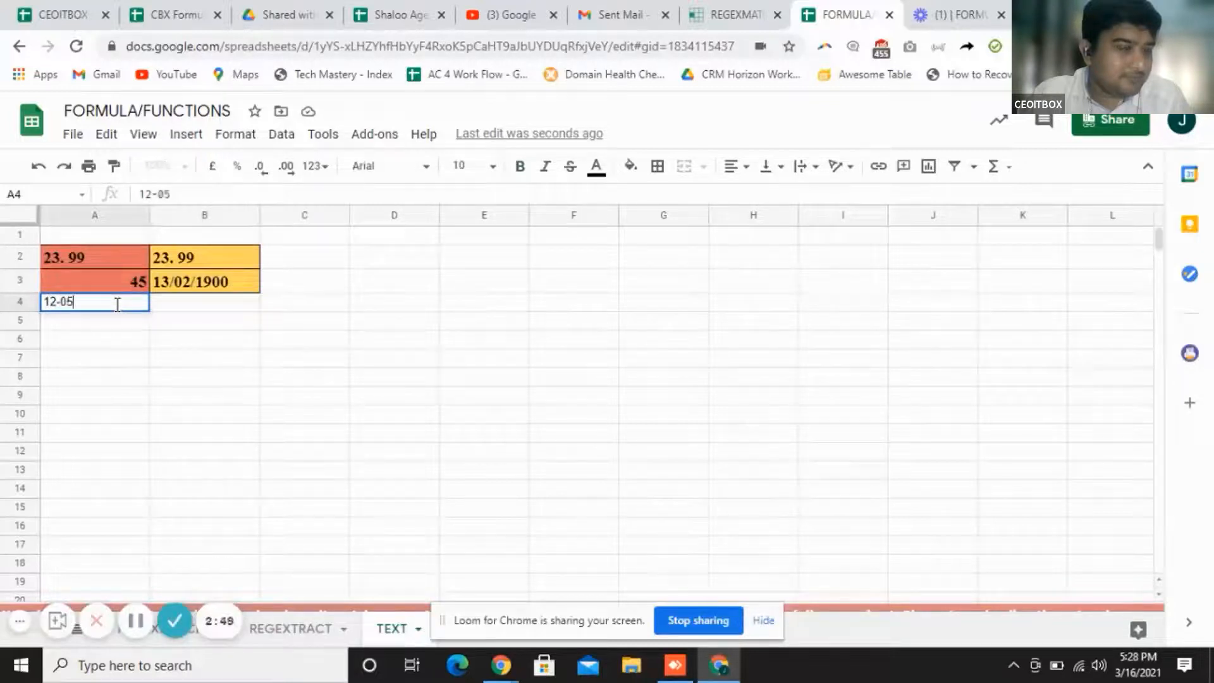
{"action": "type", "text": "-2021"}
{"action": "key", "text": "Return"}
{"action": "key", "text": "Right"}
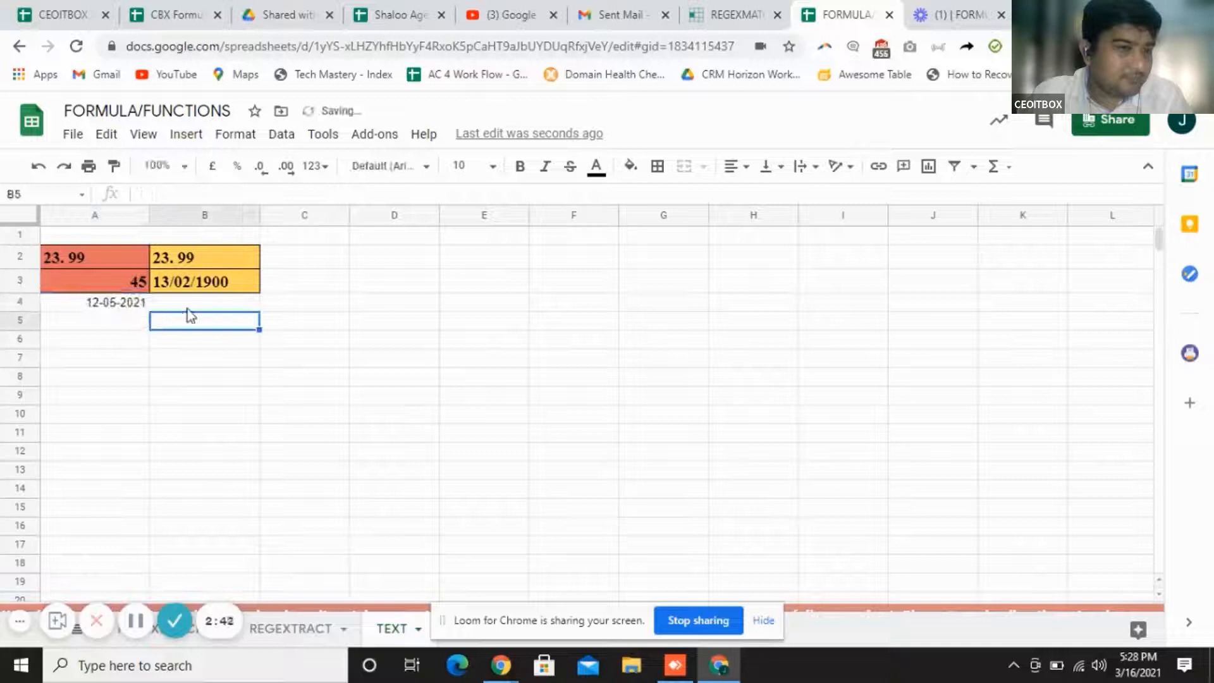
Enter the sample date 12/05/2020 in B5
{"action": "left_click", "coordinate": [189, 305]}
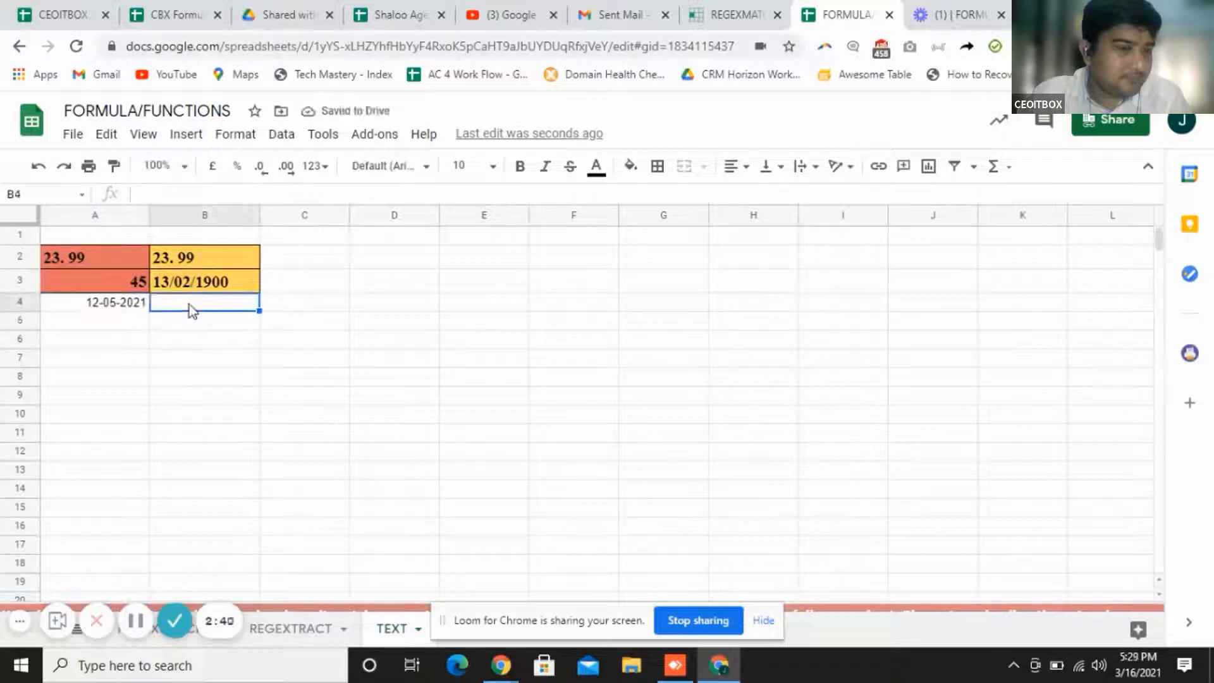
{"action": "left_click", "coordinate": [201, 327]}
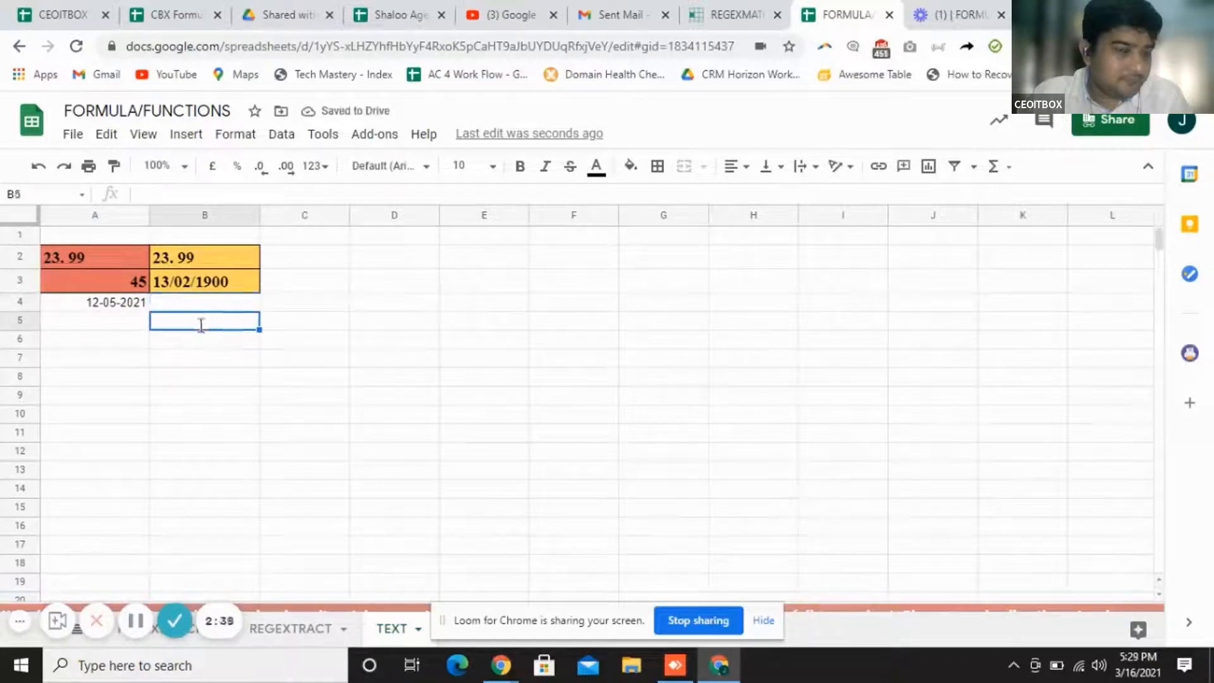
{"action": "type", "text": "12/05"}
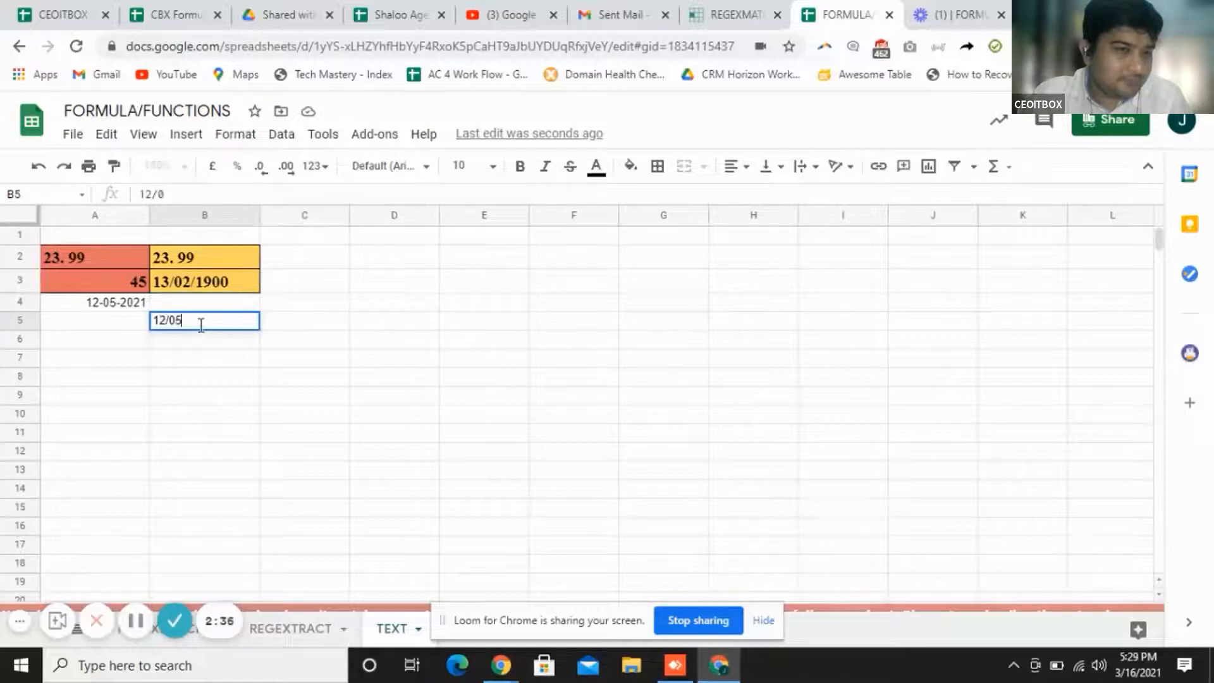
{"action": "type", "text": "/2020"}
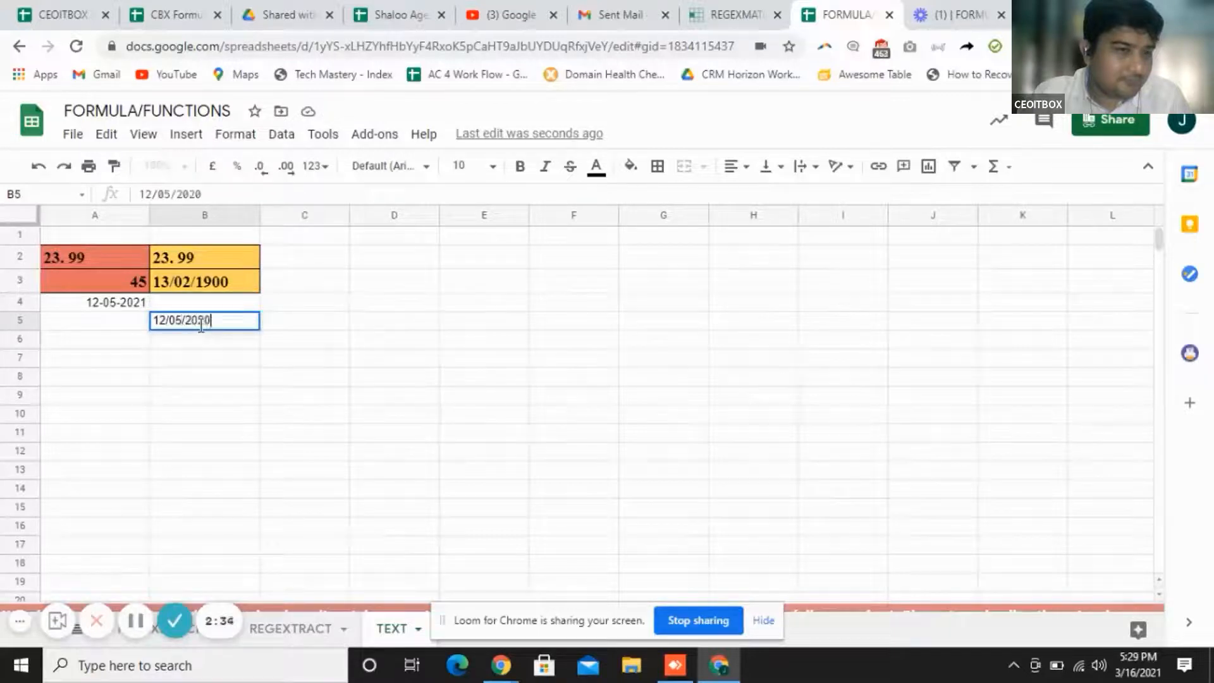
{"action": "key", "text": "Return"}
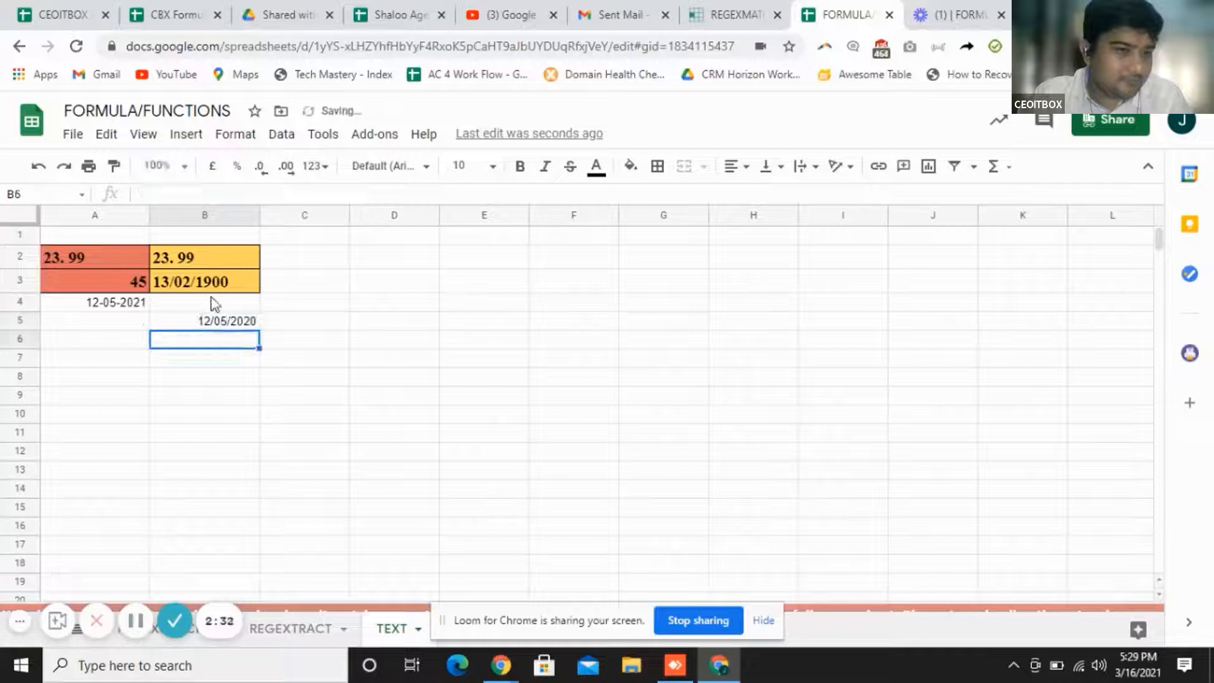
{"action": "left_click", "coordinate": [213, 303]}
Enter =text(A4,"dd/mm/yy") in B4 so the date shows as 12/05/21
{"action": "type", "text": "=text("}
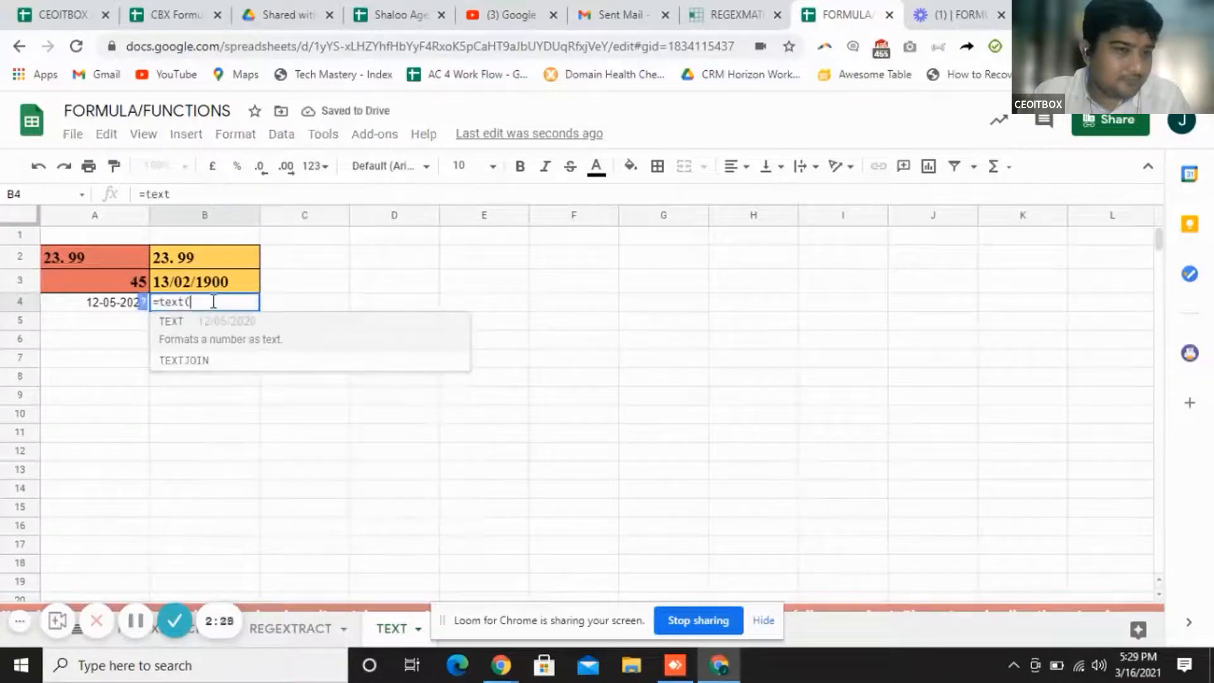
{"action": "left_click", "coordinate": [115, 305]}
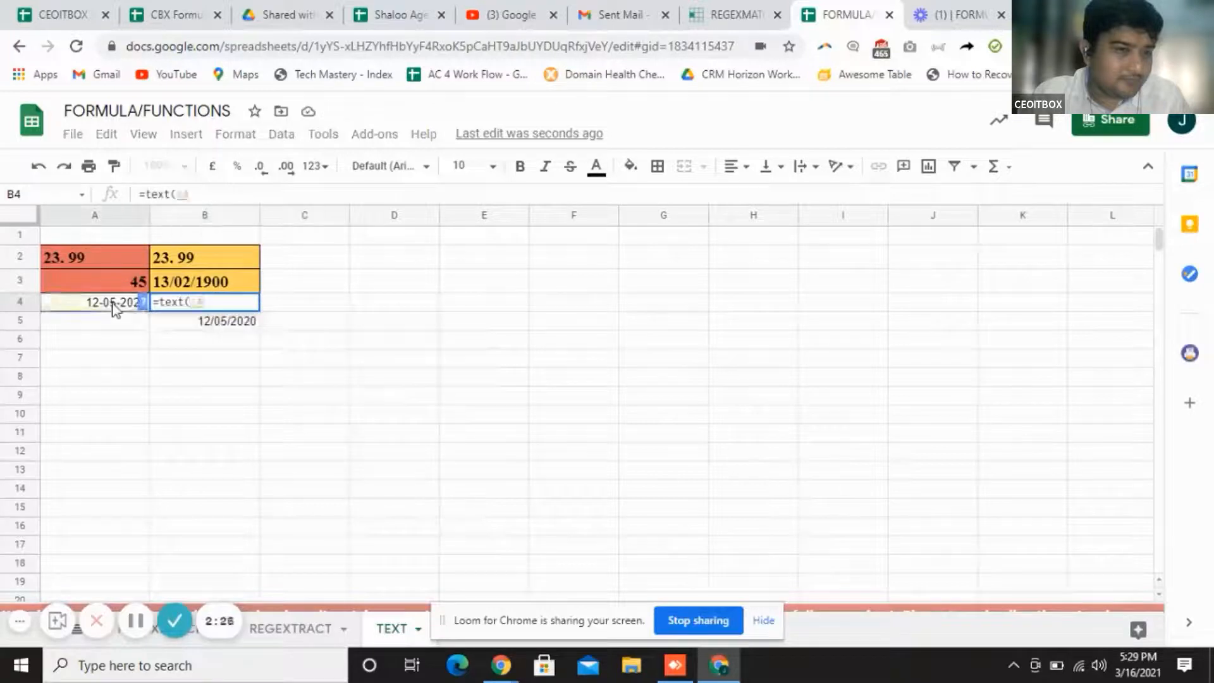
{"action": "type", "text": ",\""}
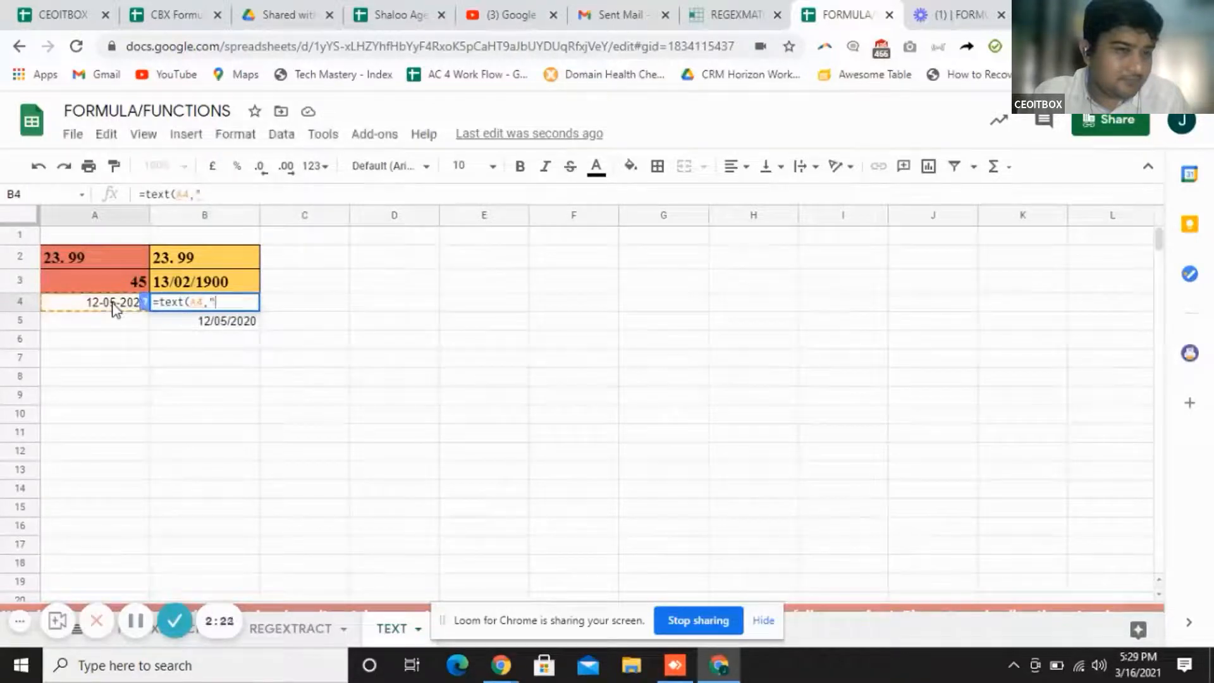
{"action": "type", "text": "dd/mm"}
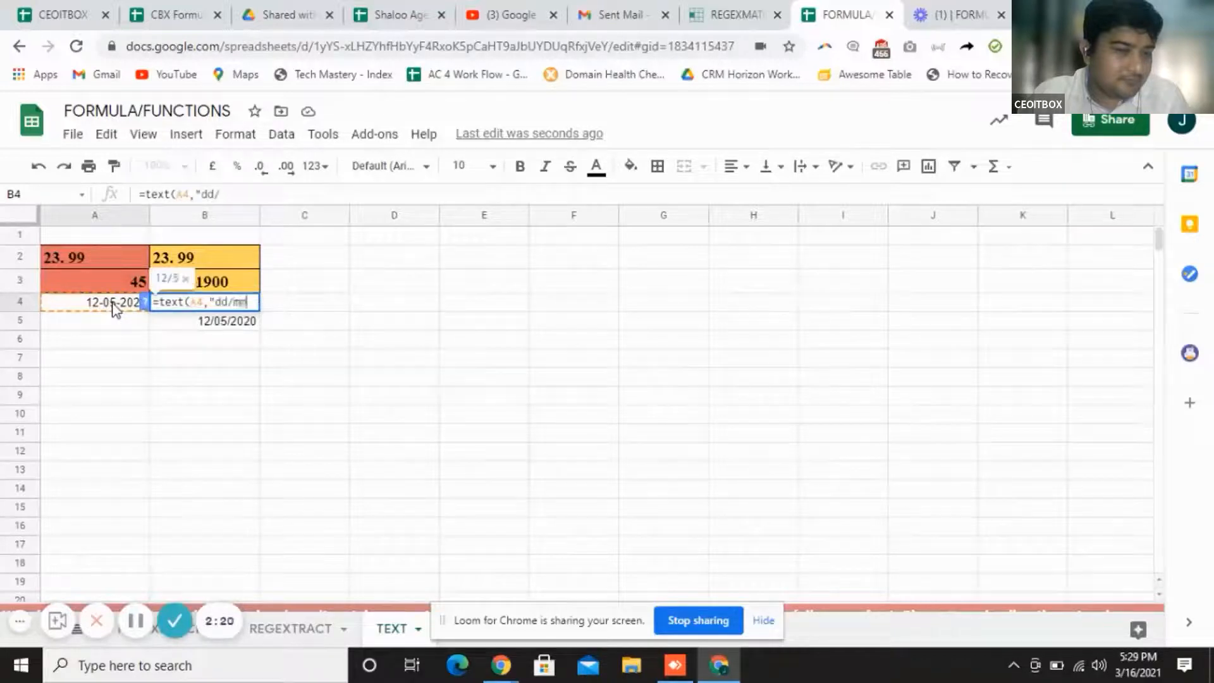
{"action": "type", "text": "/yy"}
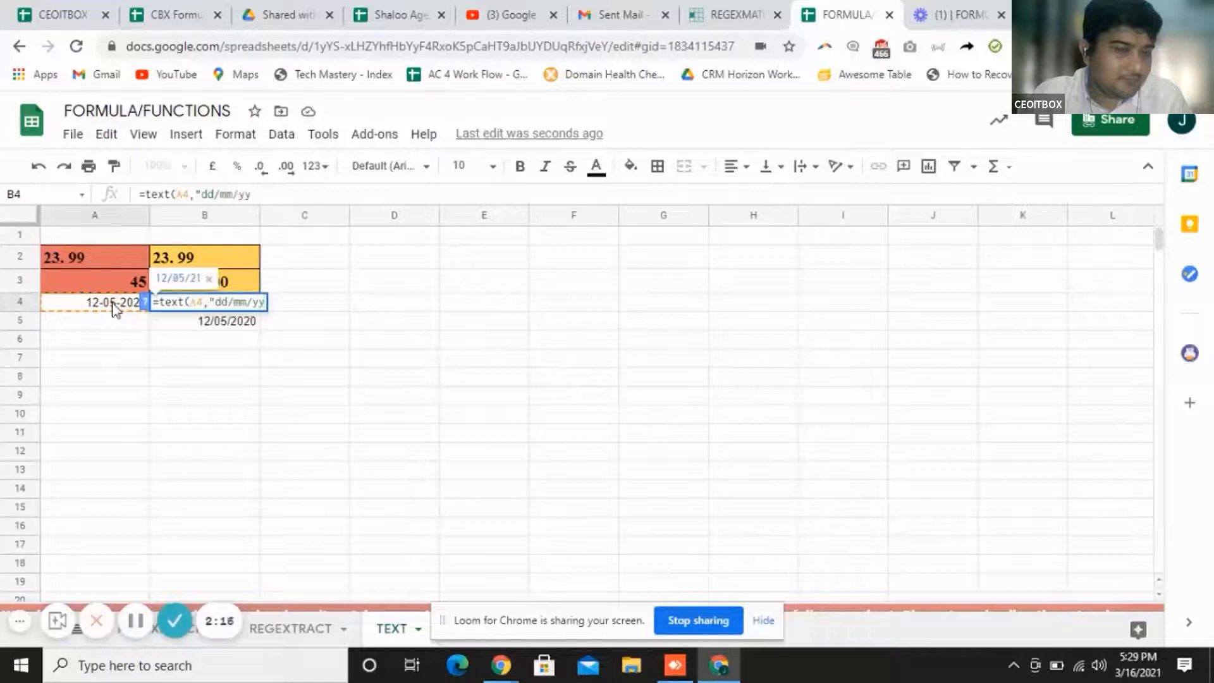
{"action": "type", "text": "\""}
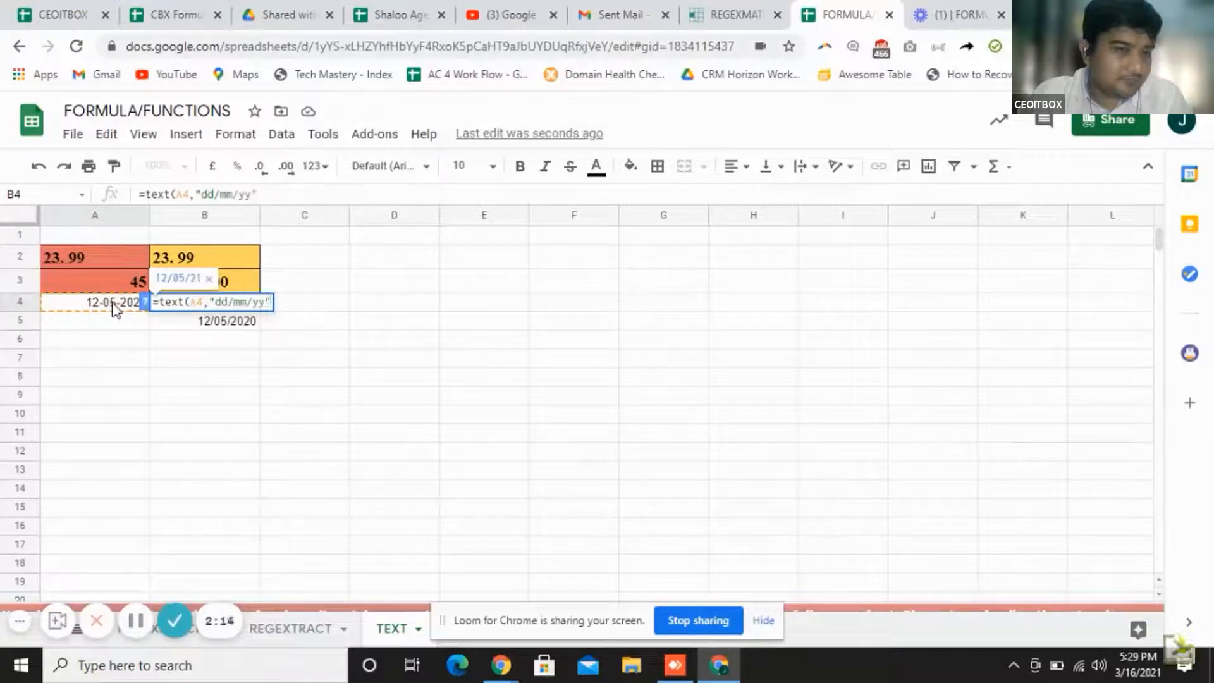
{"action": "type", "text": ")"}
{"action": "key", "text": "Return"}
{"action": "left_click", "coordinate": [229, 302]}
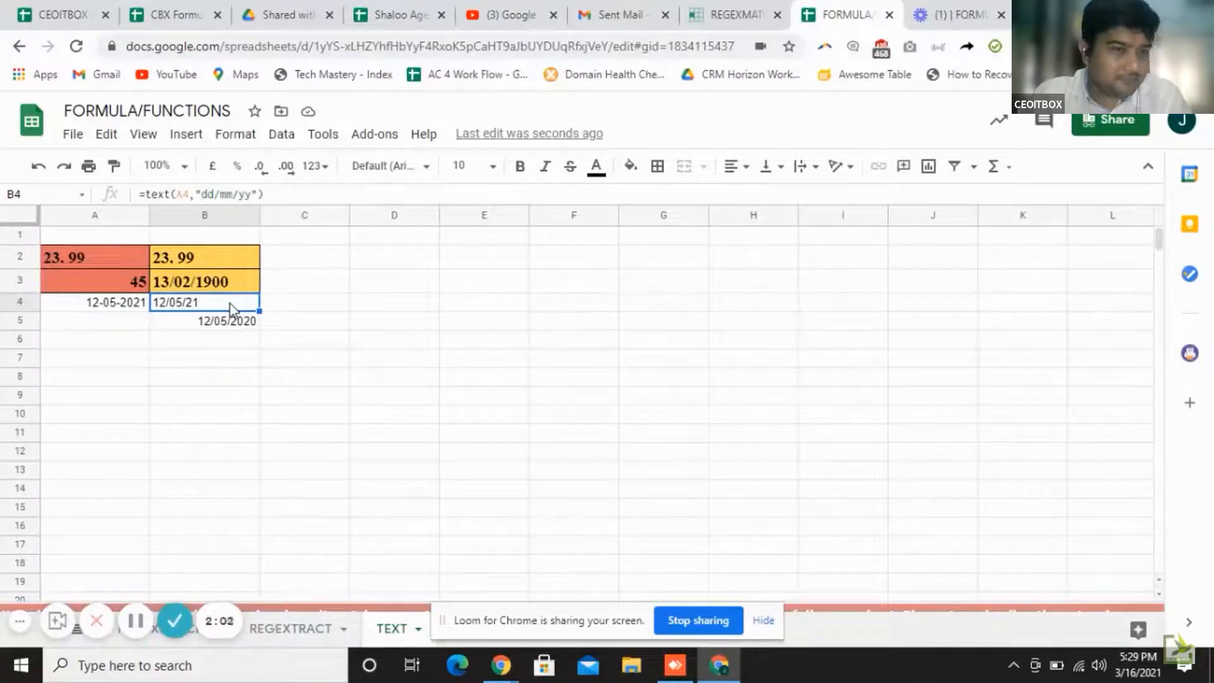
{"action": "left_click", "coordinate": [175, 620]}
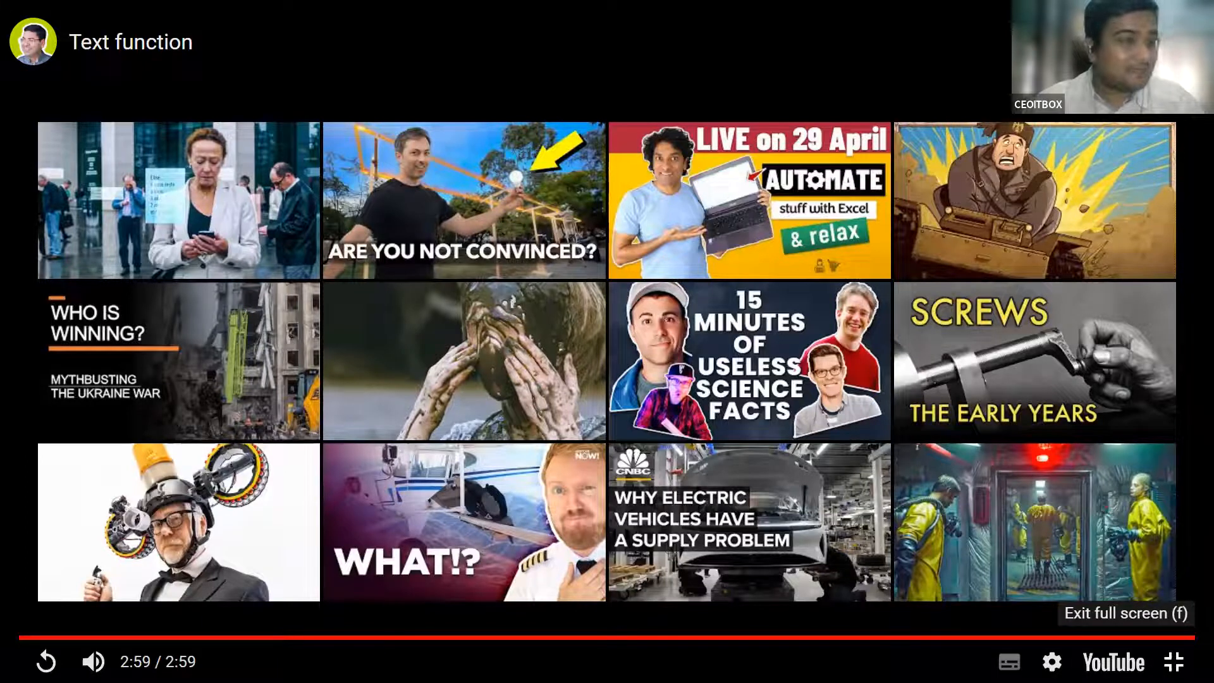
Exit the full-screen video and open the Regexmatch page listed under Text in the sidebar
{"action": "left_click", "coordinate": [1174, 662]}
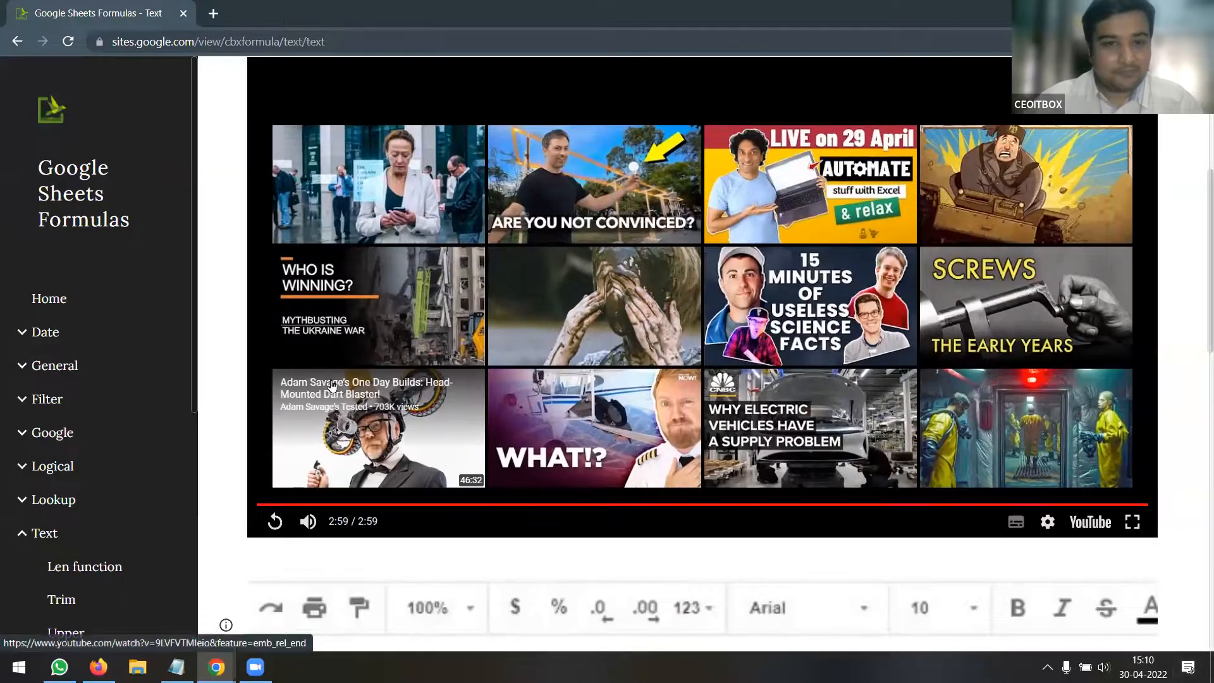
{"action": "scroll", "coordinate": [125, 452], "scroll_direction": "down", "scroll_amount": 6}
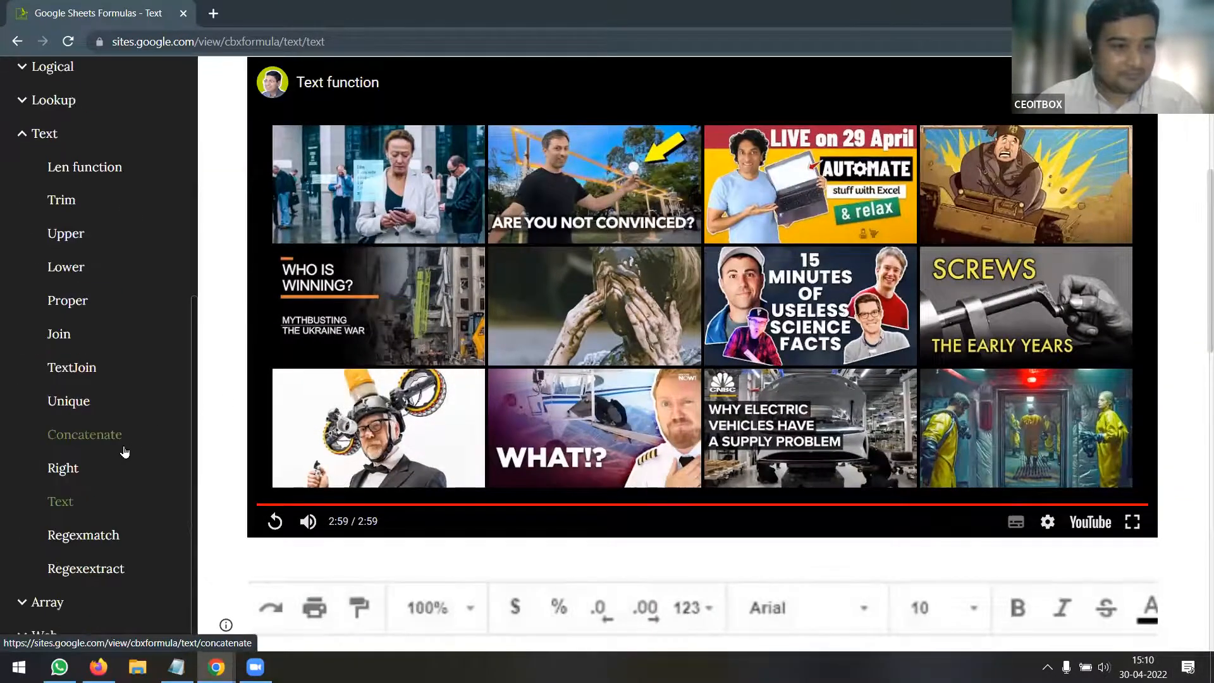
{"action": "left_click", "coordinate": [116, 539]}
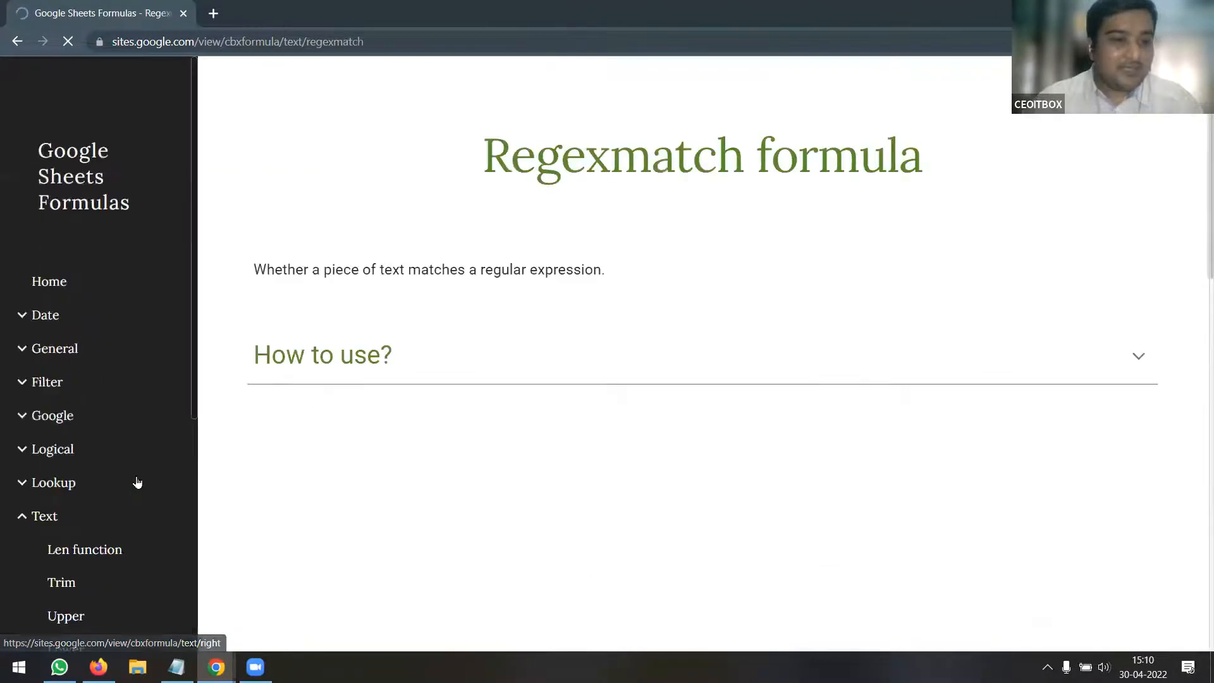
{"action": "scroll", "coordinate": [579, 388], "scroll_direction": "down", "scroll_amount": 5}
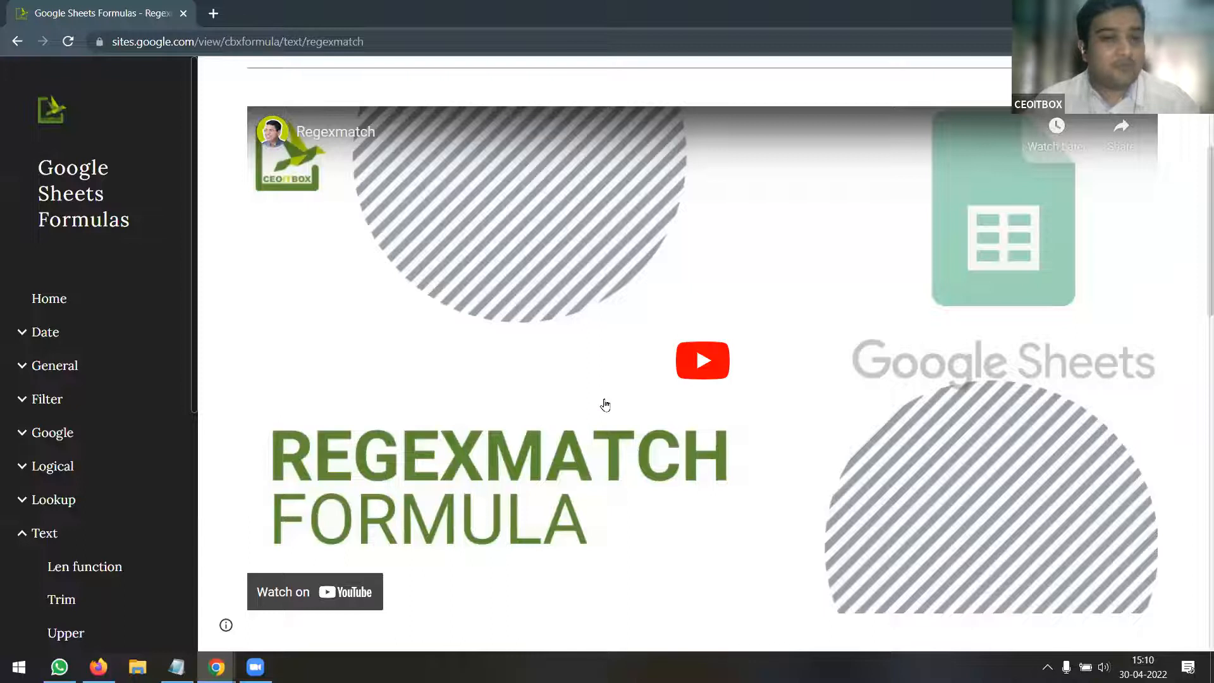
{"action": "scroll", "coordinate": [602, 404], "scroll_direction": "down", "scroll_amount": 1}
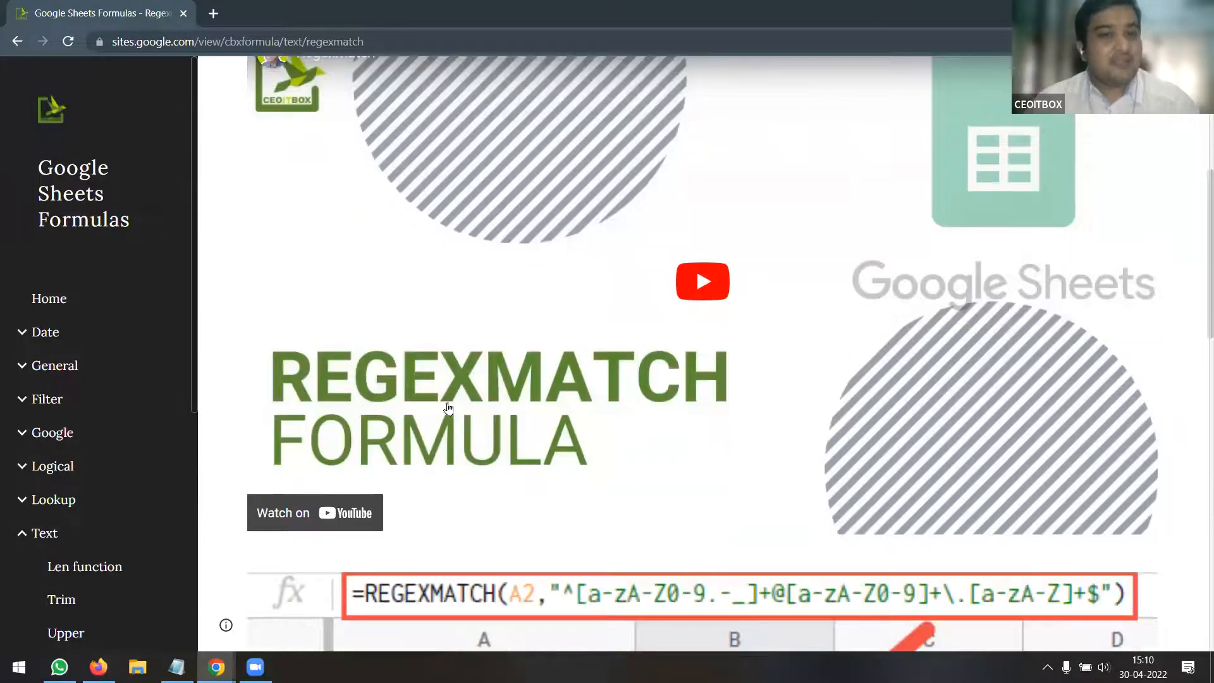
{"action": "scroll", "coordinate": [550, 430], "scroll_direction": "up", "scroll_amount": 1}
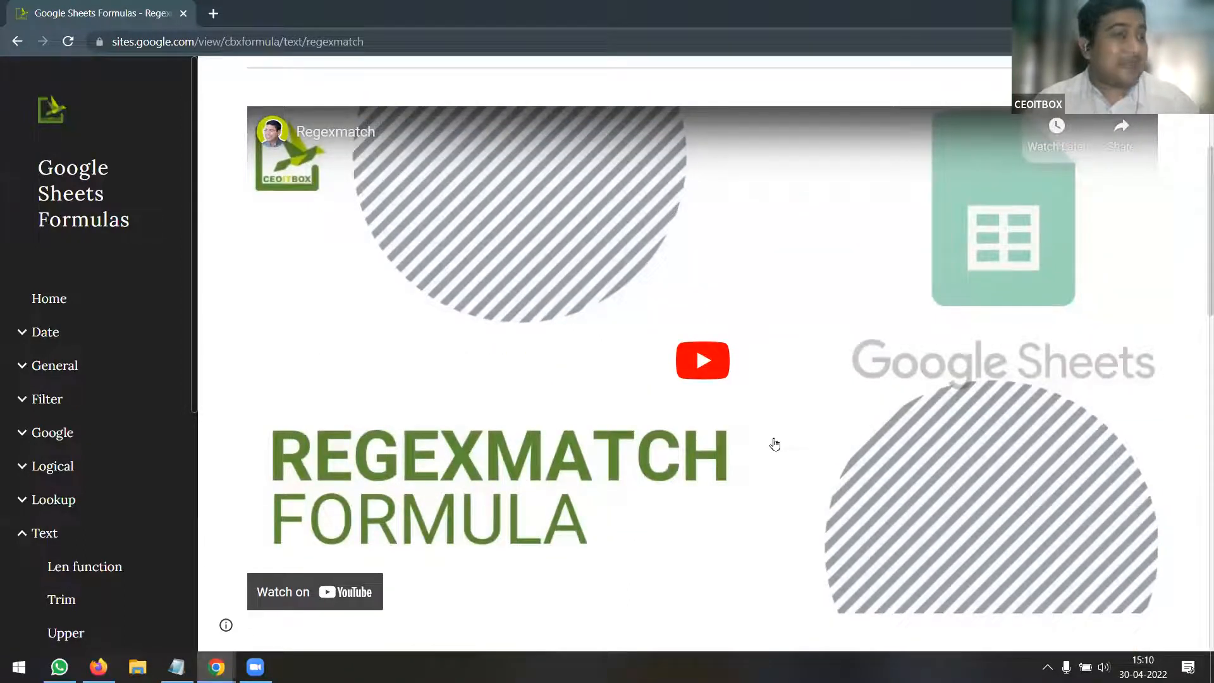
{"action": "scroll", "coordinate": [155, 571], "scroll_direction": "down", "scroll_amount": 5}
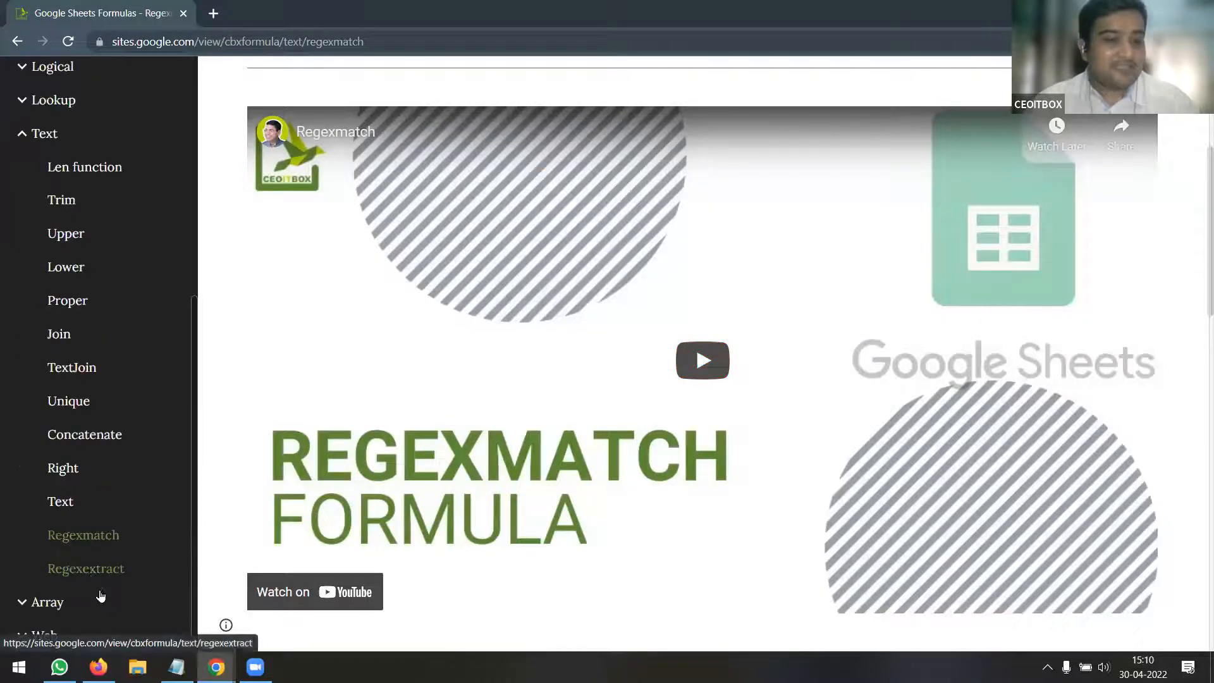
{"action": "scroll", "coordinate": [800, 435], "scroll_direction": "up", "scroll_amount": 1}
{"action": "scroll", "coordinate": [802, 435], "scroll_direction": "down", "scroll_amount": 1}
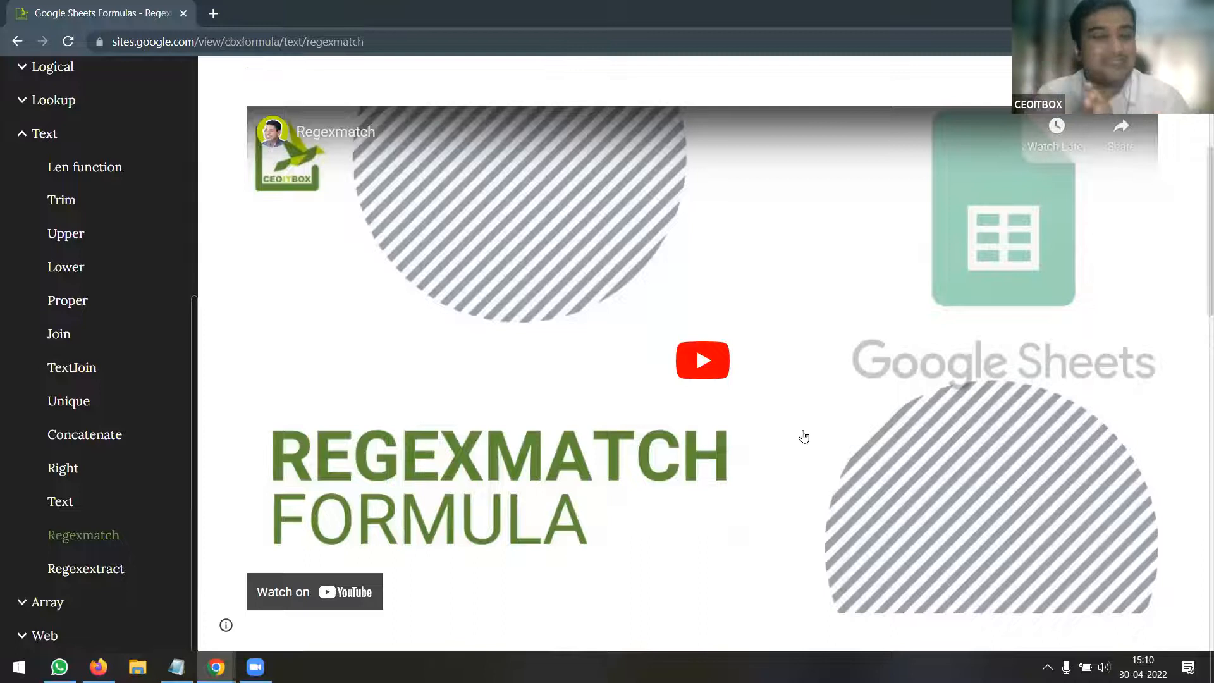
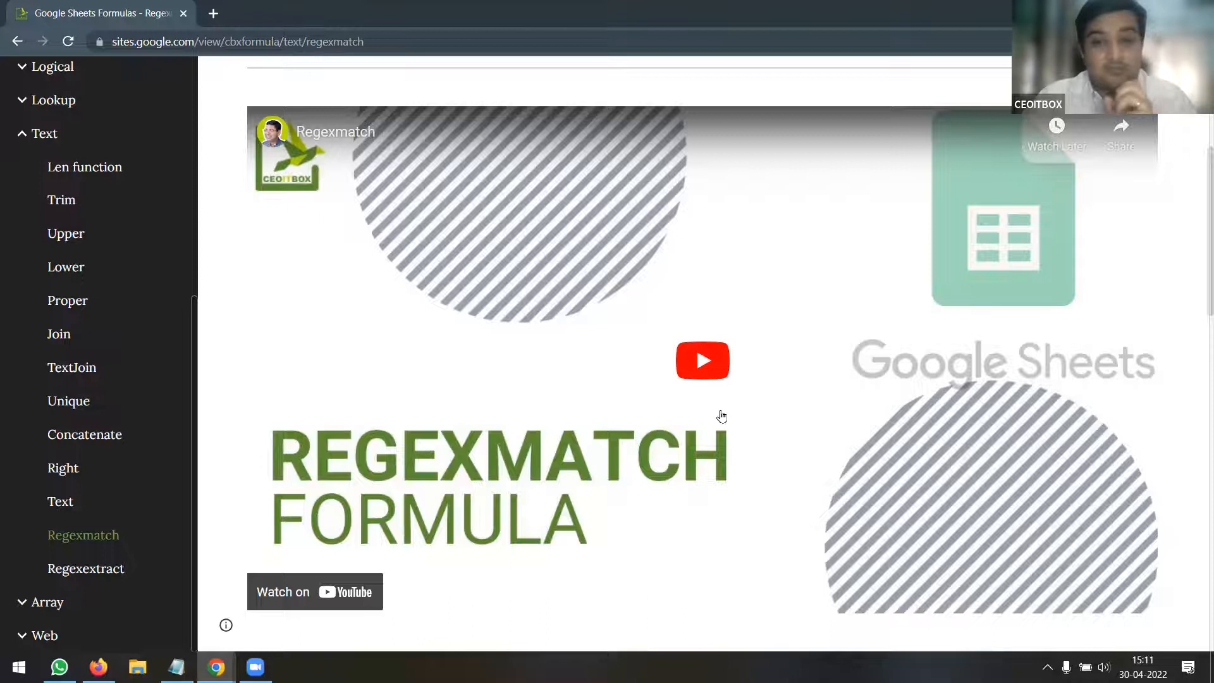
Play the embedded Regexmatch YouTube tutorial and switch it to full screen
{"action": "left_click", "coordinate": [710, 364]}
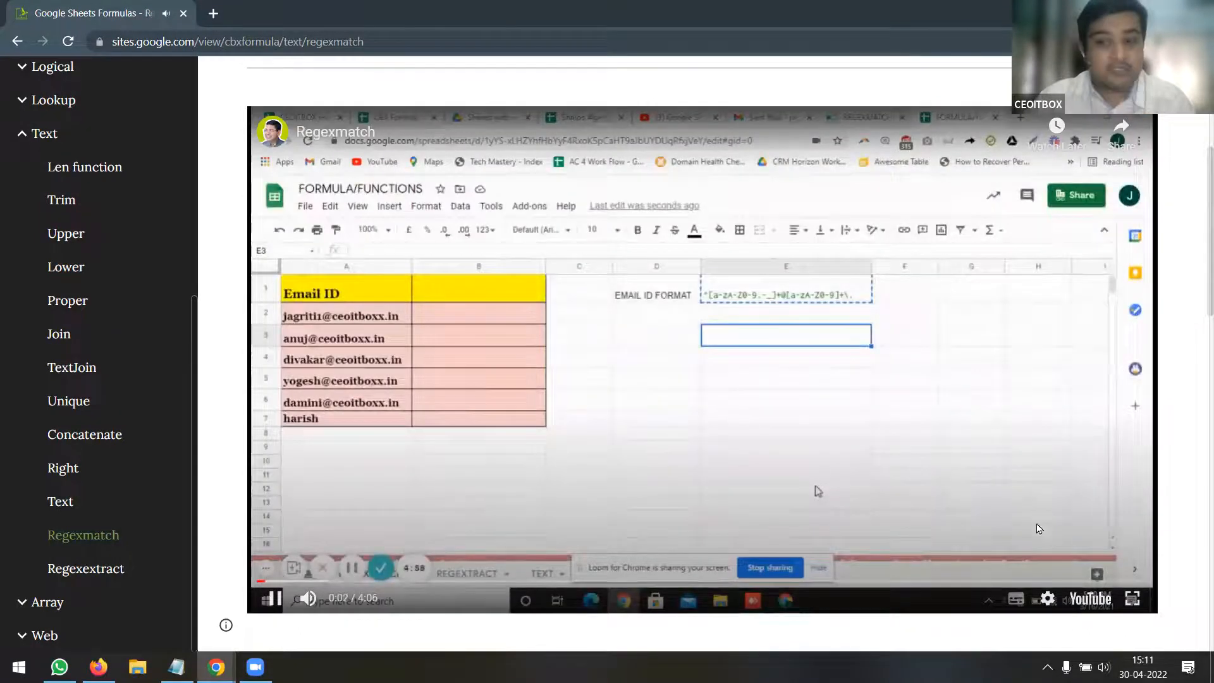
{"action": "left_click", "coordinate": [1131, 600]}
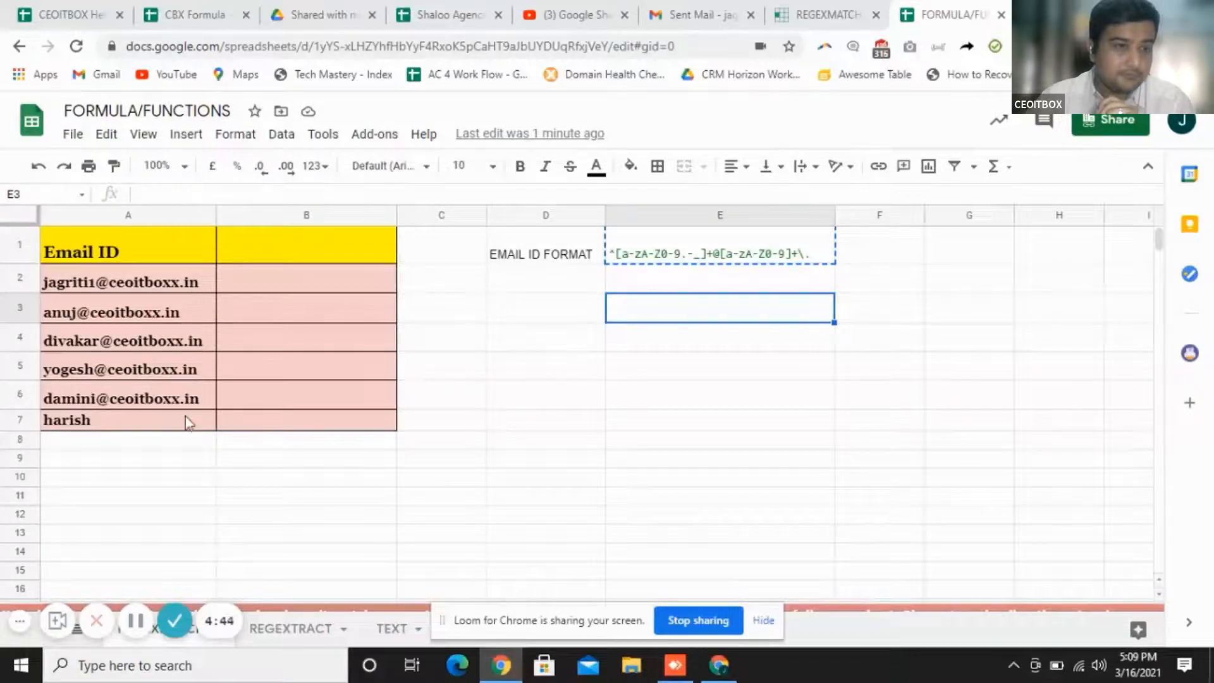
Enter =REGEXMATCH(A2,"ceoitboxx") in B2 so it returns TRUE for the first email
{"action": "left_click", "coordinate": [317, 276]}
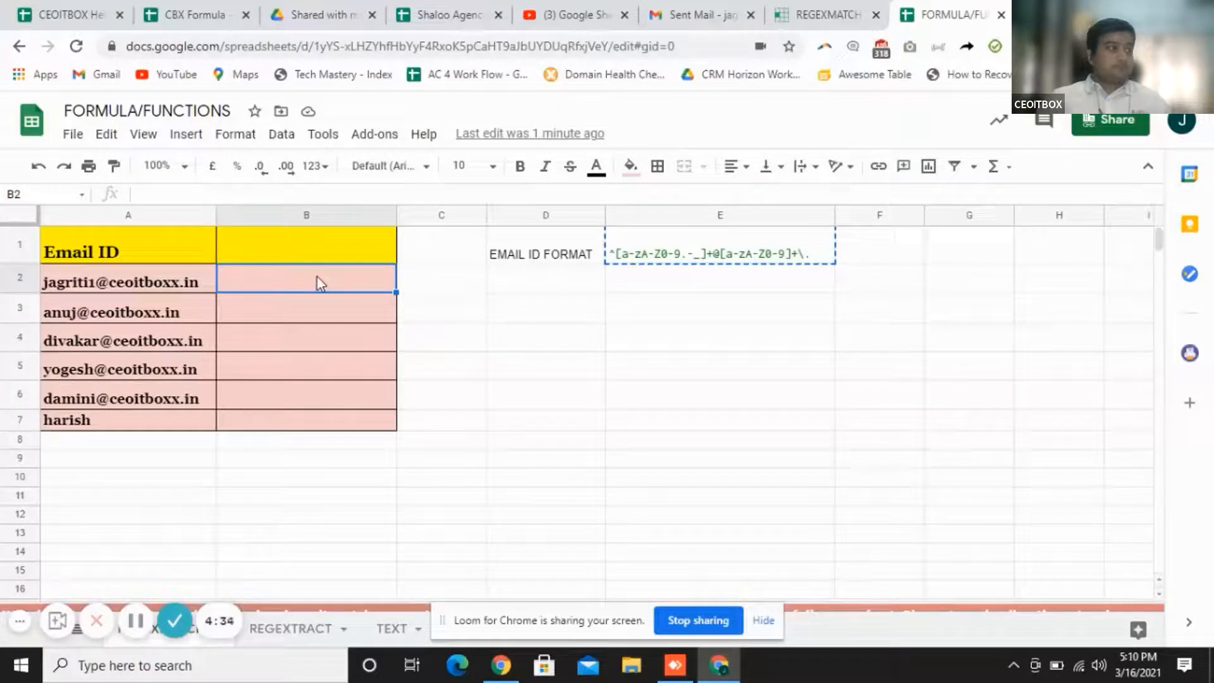
{"action": "double_click", "coordinate": [318, 277]}
{"action": "type", "text": "=CEO"}
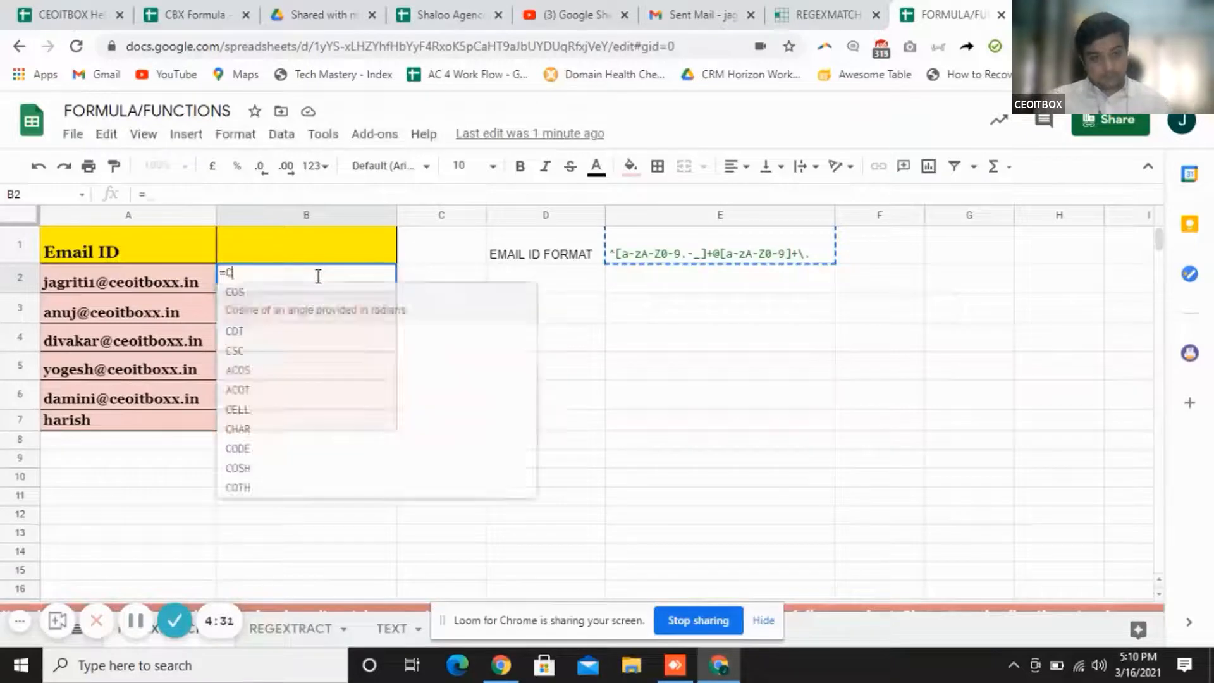
{"action": "key", "text": "BackSpace"}
{"action": "key", "text": "BackSpace"}
{"action": "key", "text": "BackSpace"}
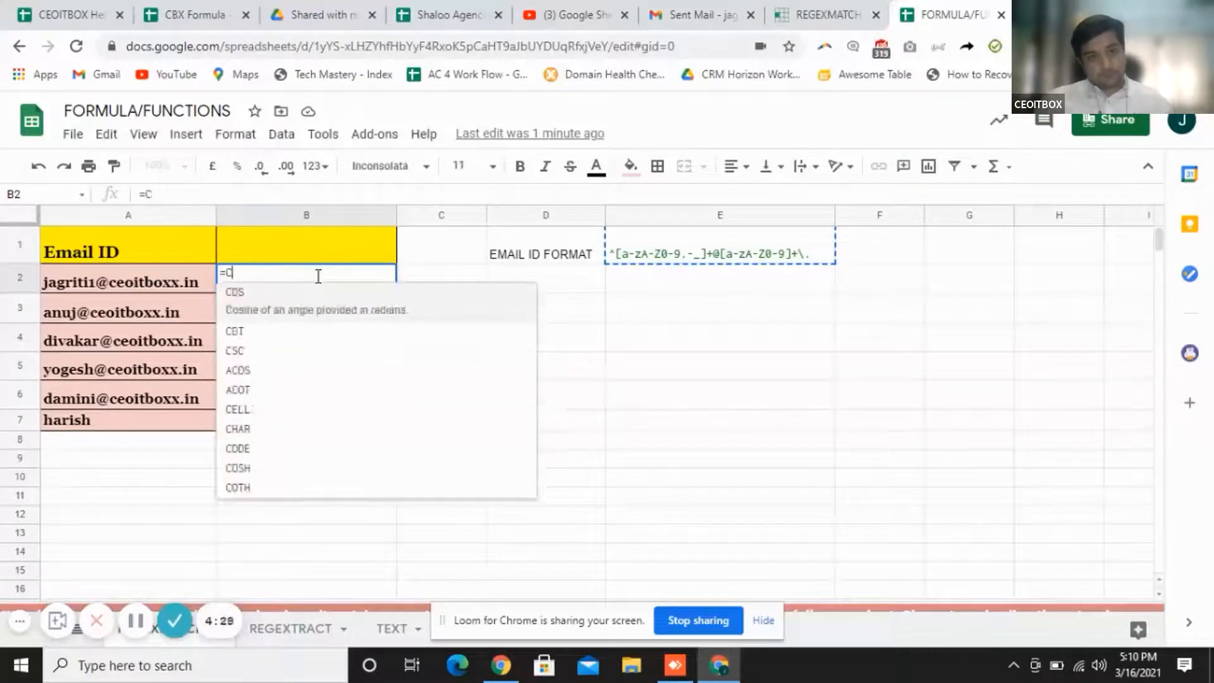
{"action": "key", "text": "BackSpace"}
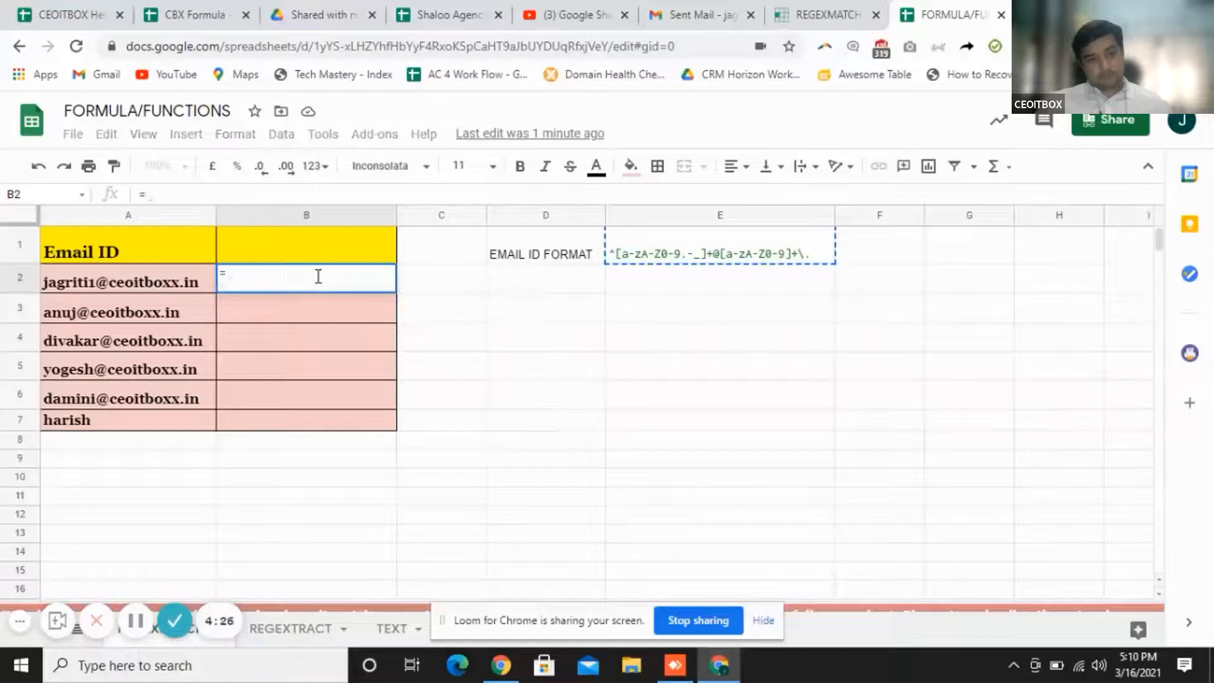
{"action": "type", "text": "re"}
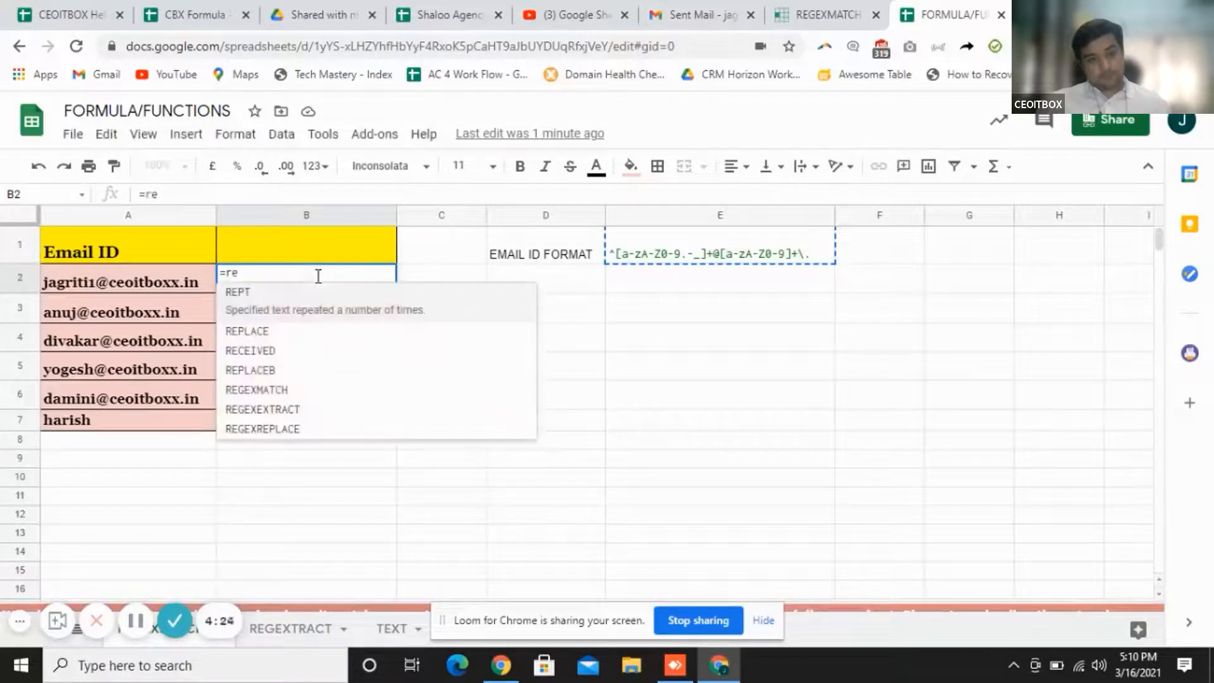
{"action": "type", "text": "gexm"}
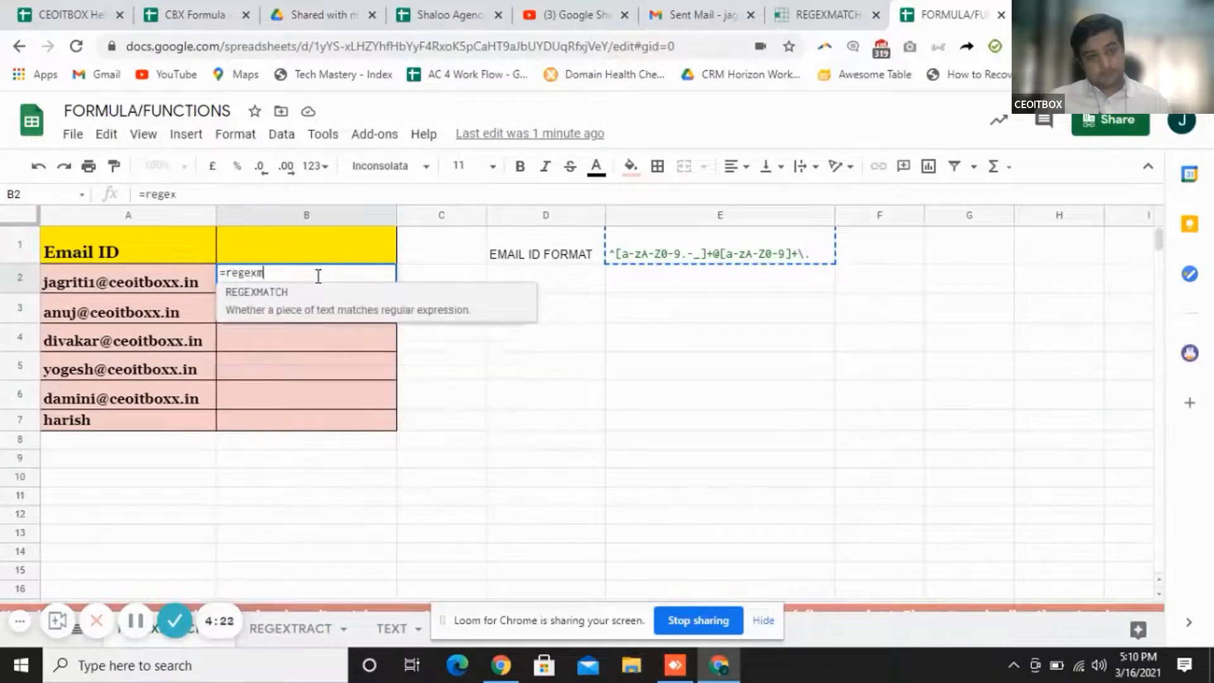
{"action": "type", "text": "atch"}
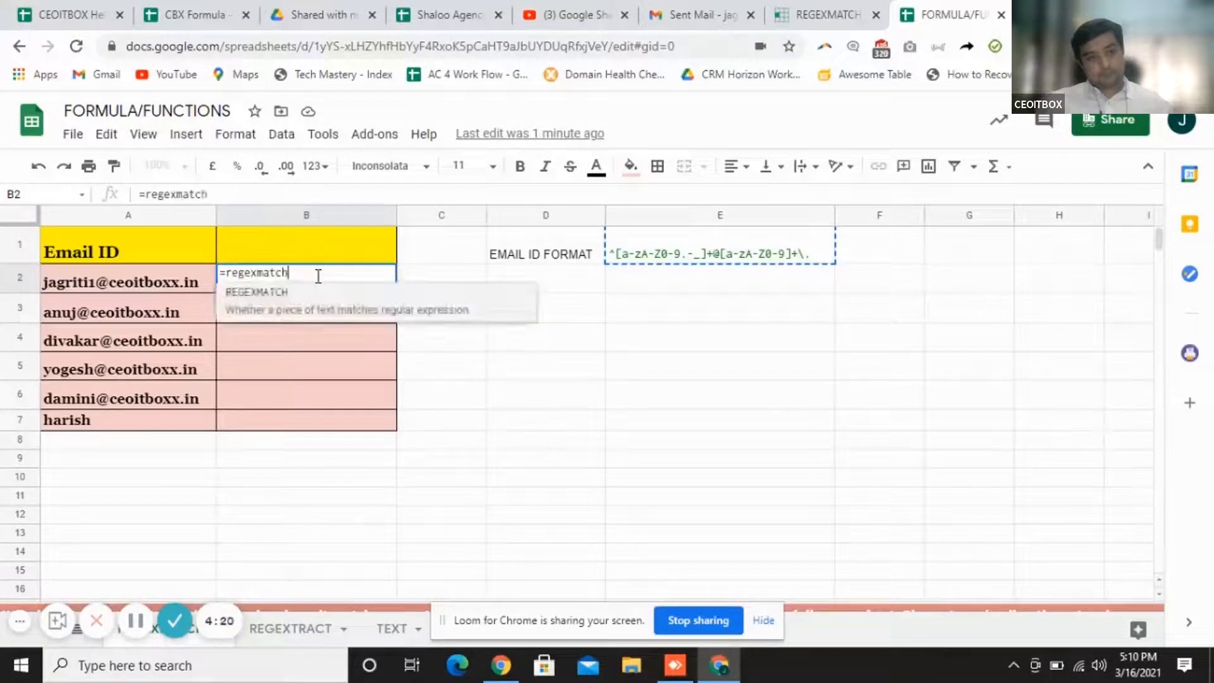
{"action": "left_click", "coordinate": [305, 311]}
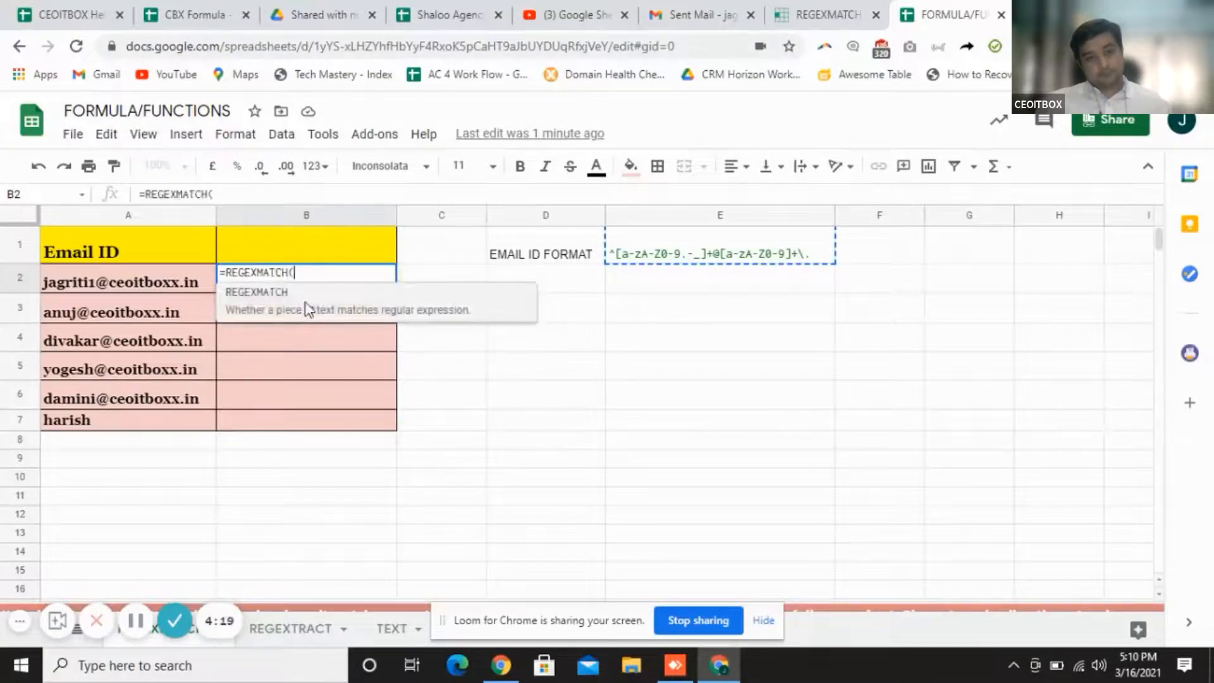
{"action": "left_click", "coordinate": [188, 285]}
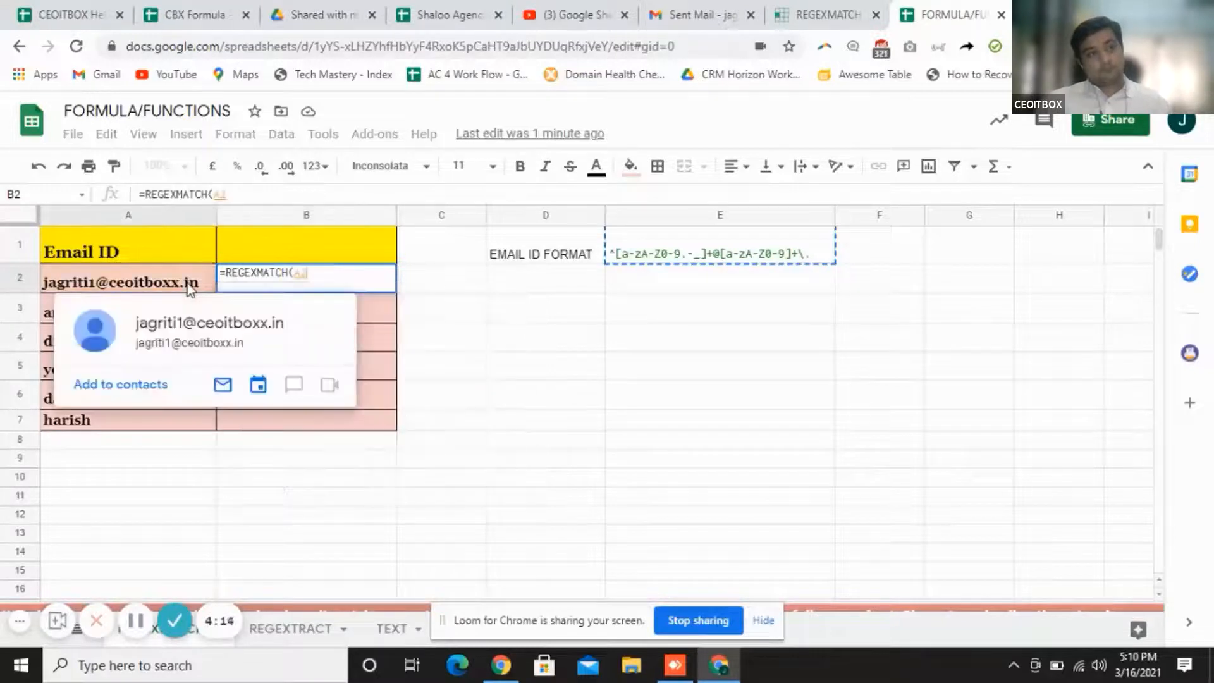
{"action": "type", "text": ","}
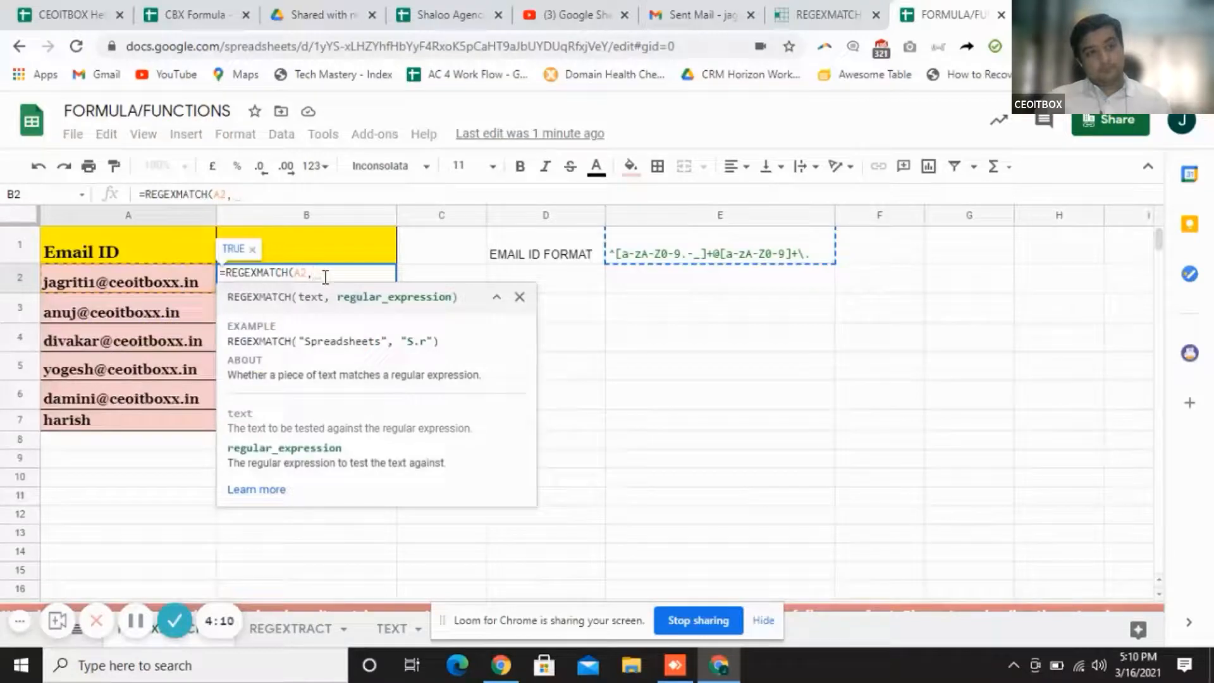
{"action": "type", "text": "\""}
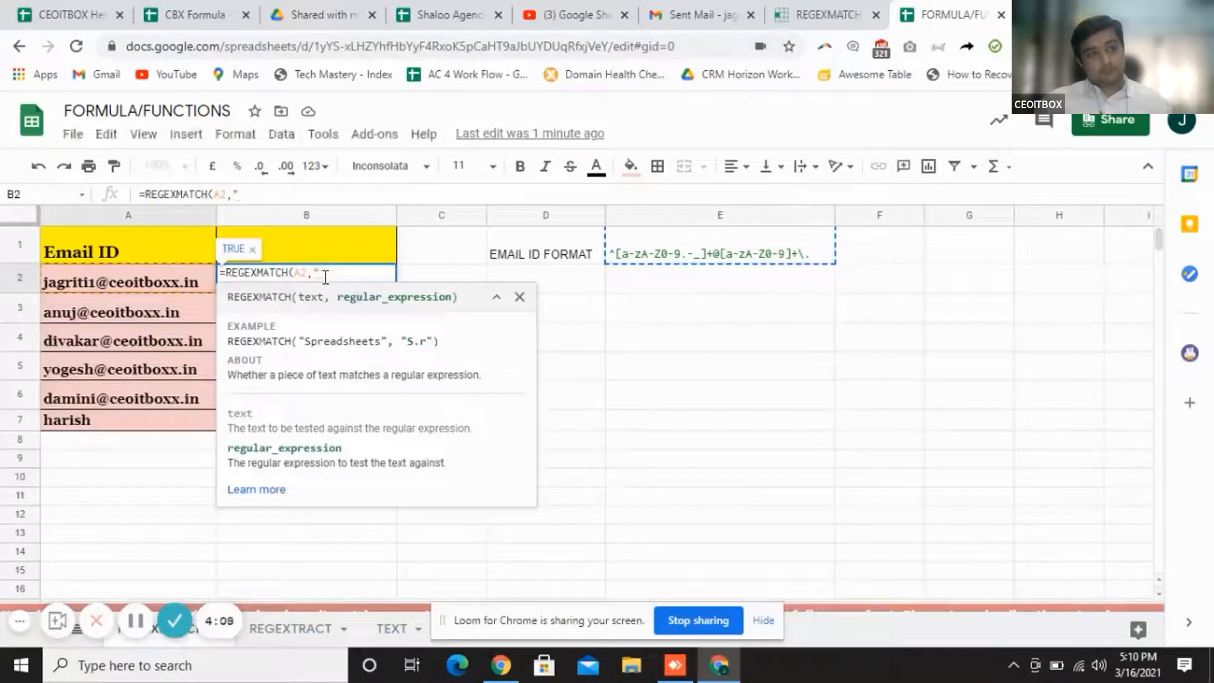
{"action": "type", "text": "ceoi"}
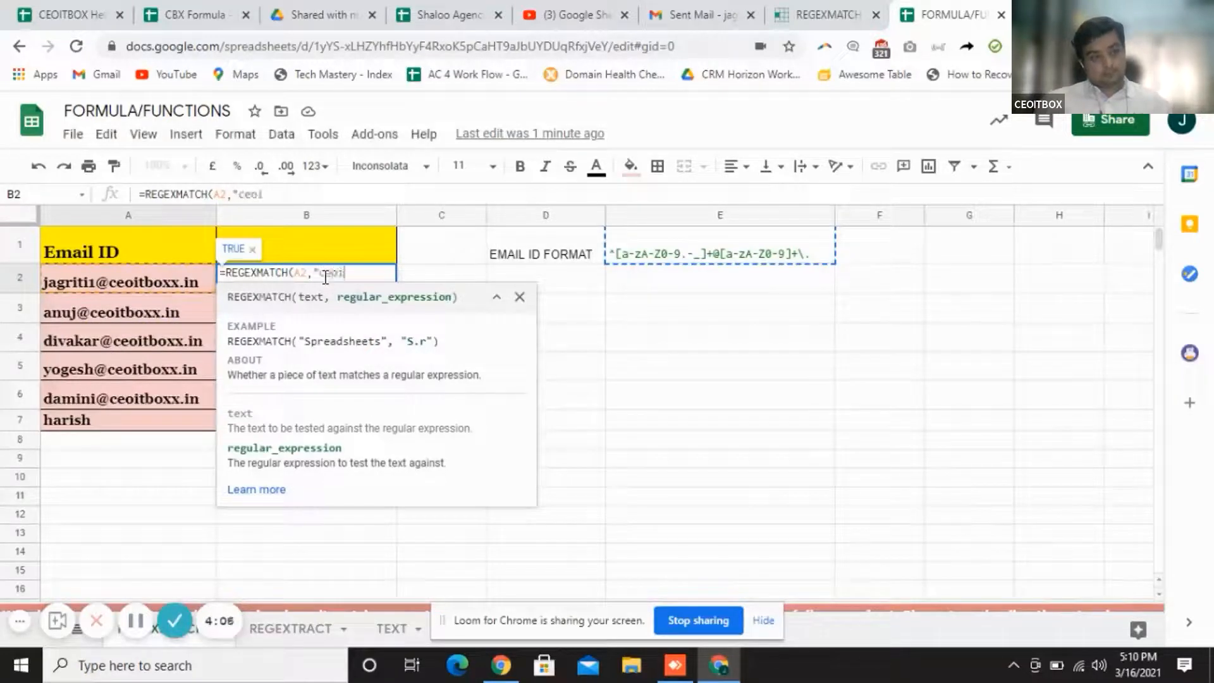
{"action": "type", "text": "tboxx"}
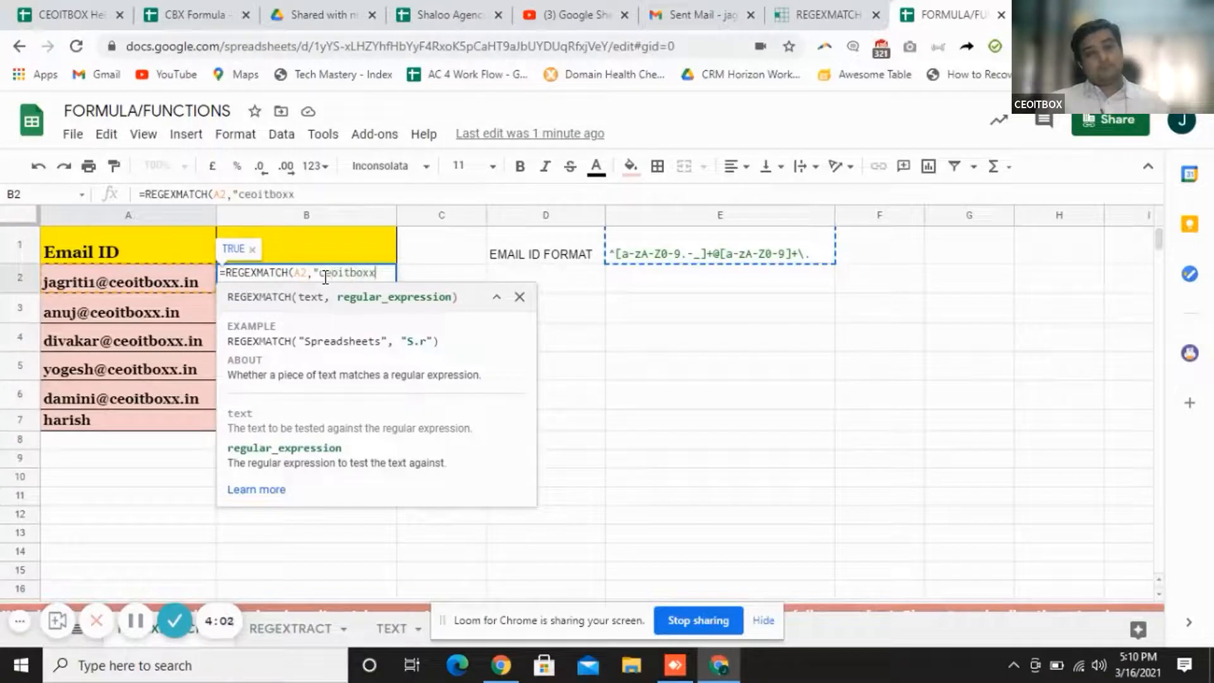
{"action": "type", "text": "\""}
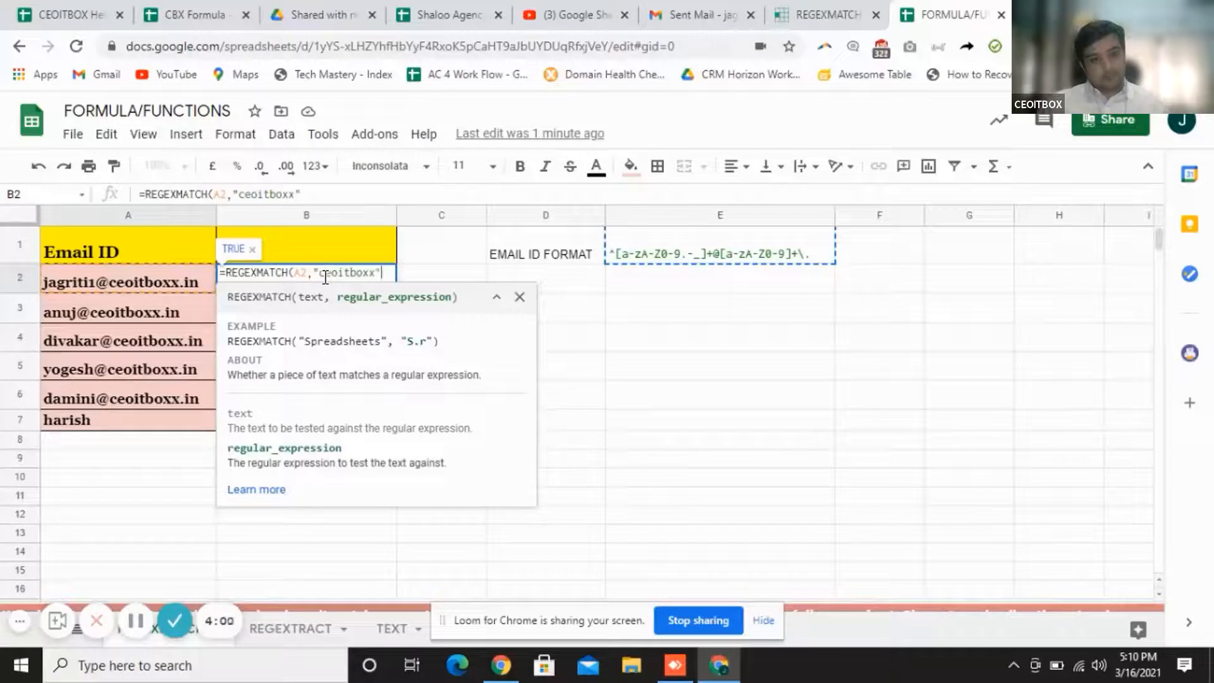
{"action": "type", "text": ")"}
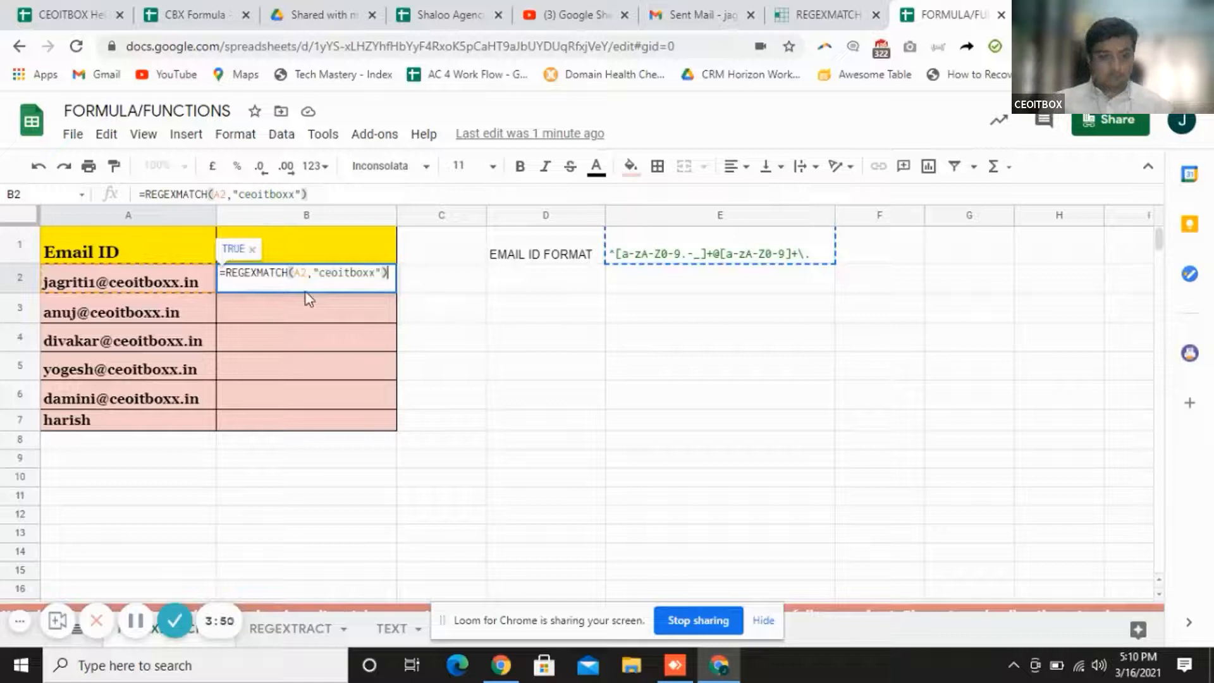
{"action": "key", "text": "Return"}
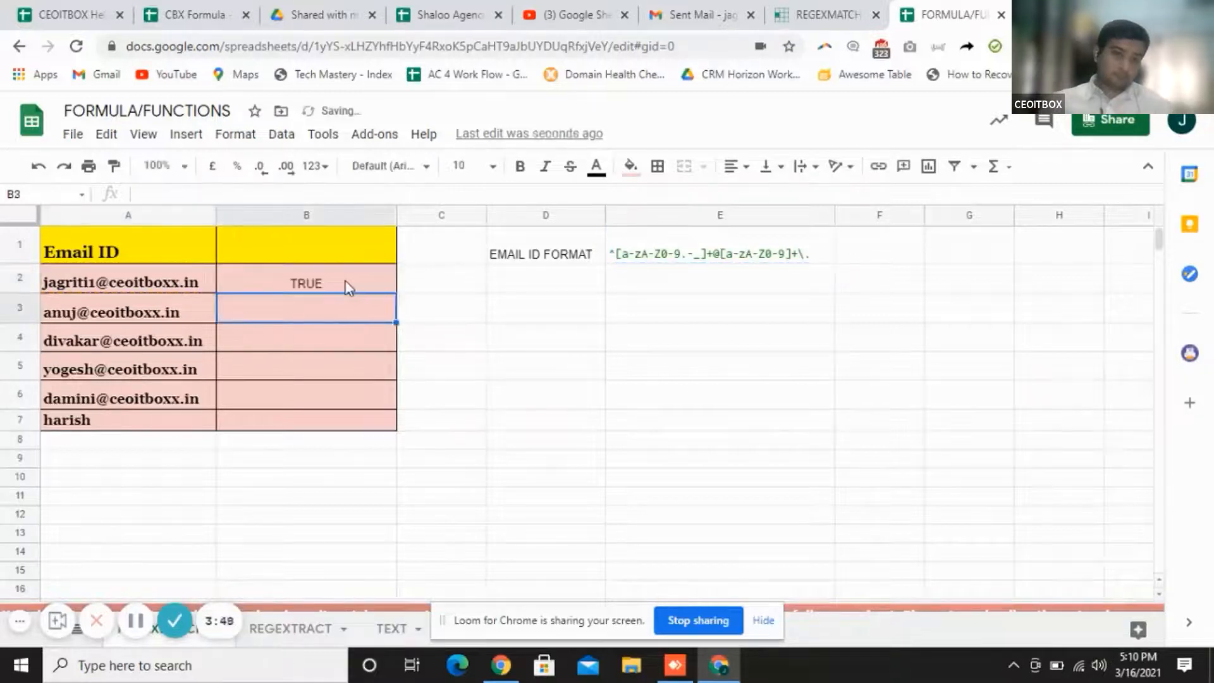
{"action": "left_click", "coordinate": [349, 285]}
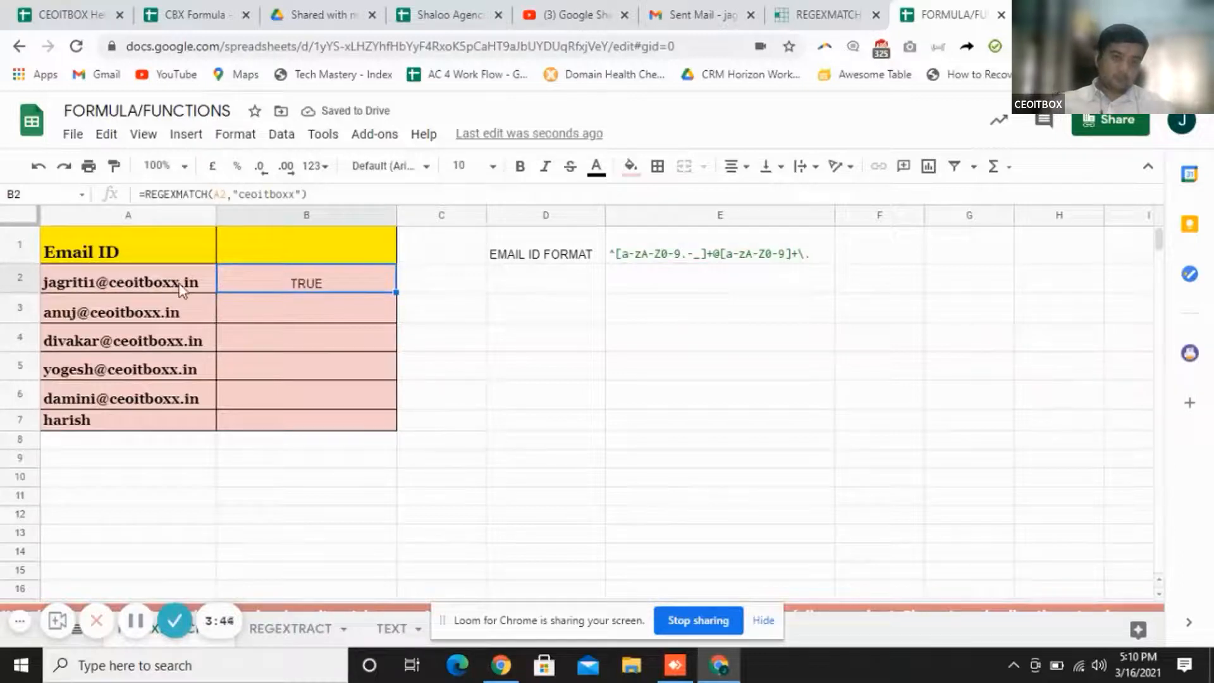
Fill the REGEXMATCH formula from B2 down through B7
{"action": "mouse_move", "coordinate": [182, 289]}
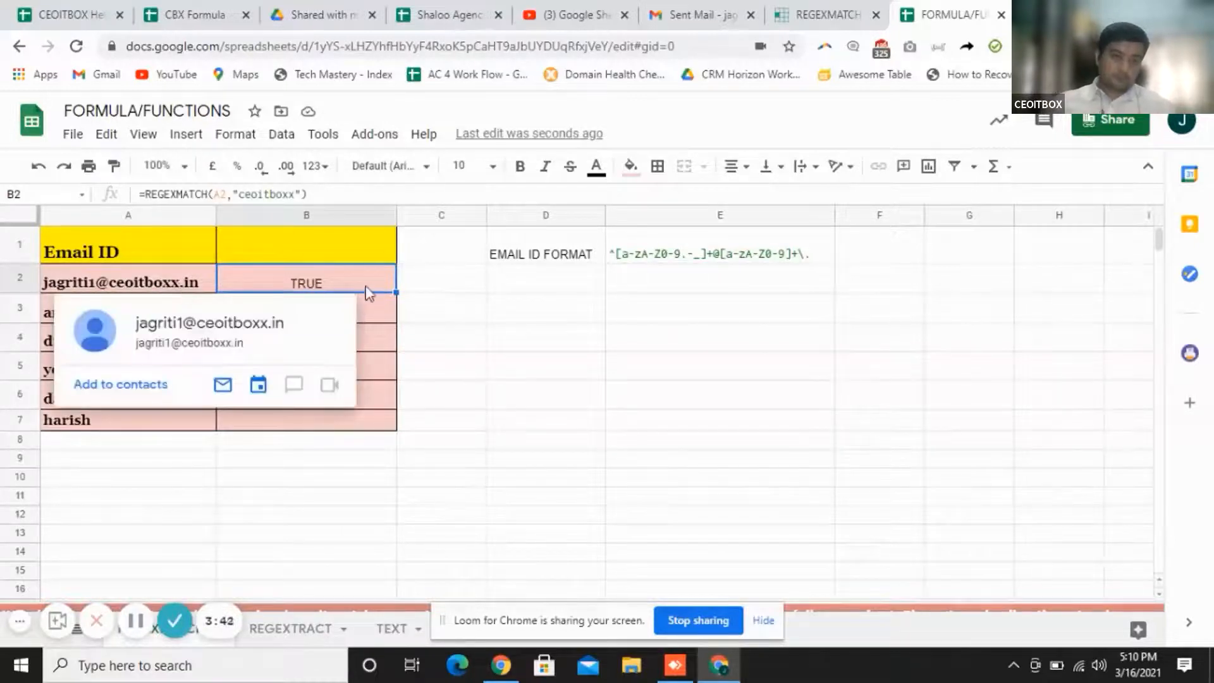
{"action": "left_click_drag", "start_coordinate": [397, 292], "coordinate": [386, 429]}
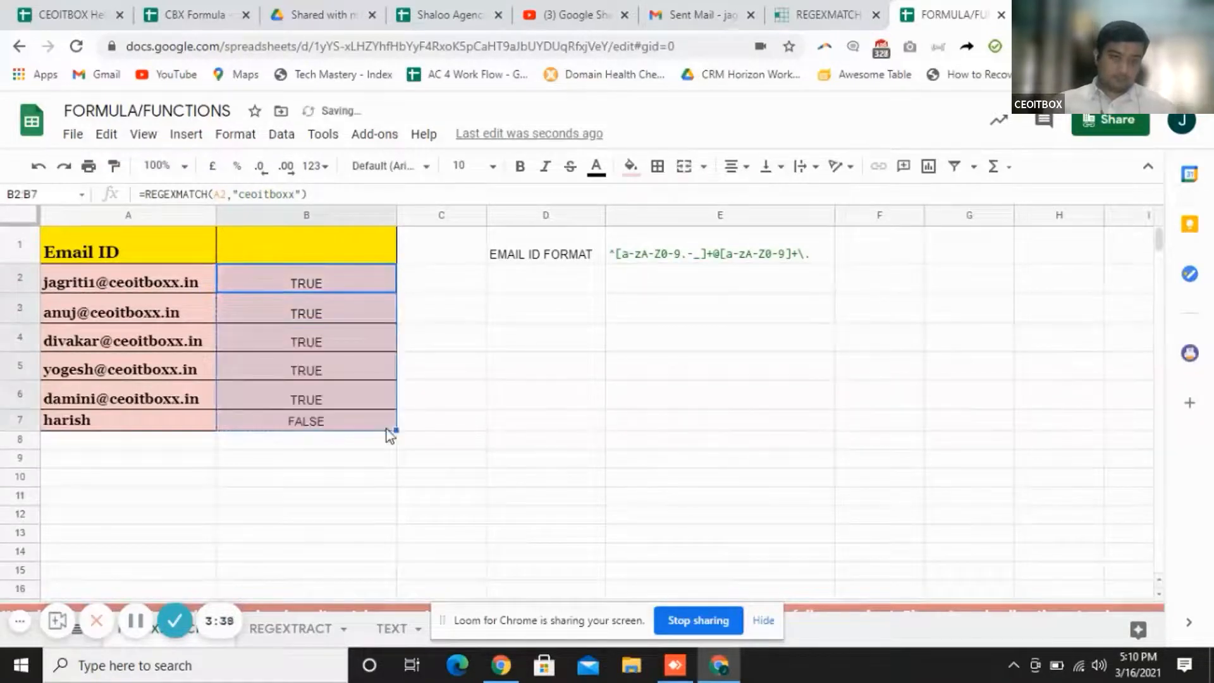
{"action": "left_click", "coordinate": [343, 468]}
{"action": "left_click", "coordinate": [336, 429]}
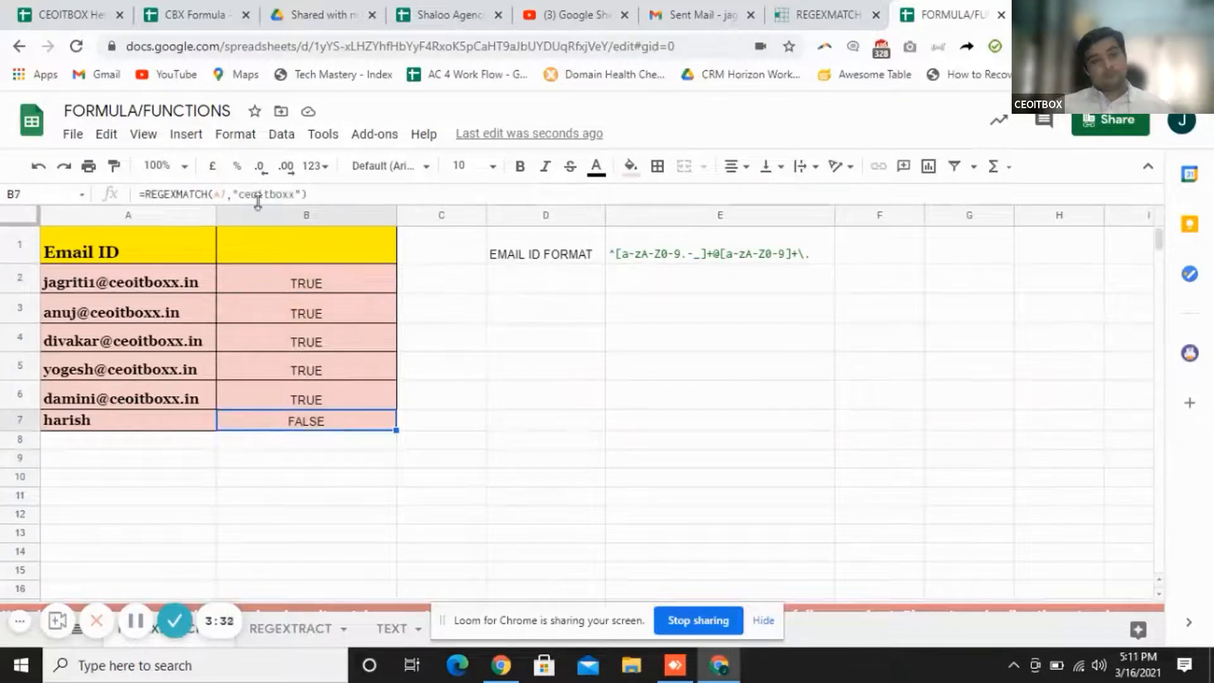
Remove one x from A6's email domain so B6 turns FALSE
{"action": "left_click", "coordinate": [185, 398]}
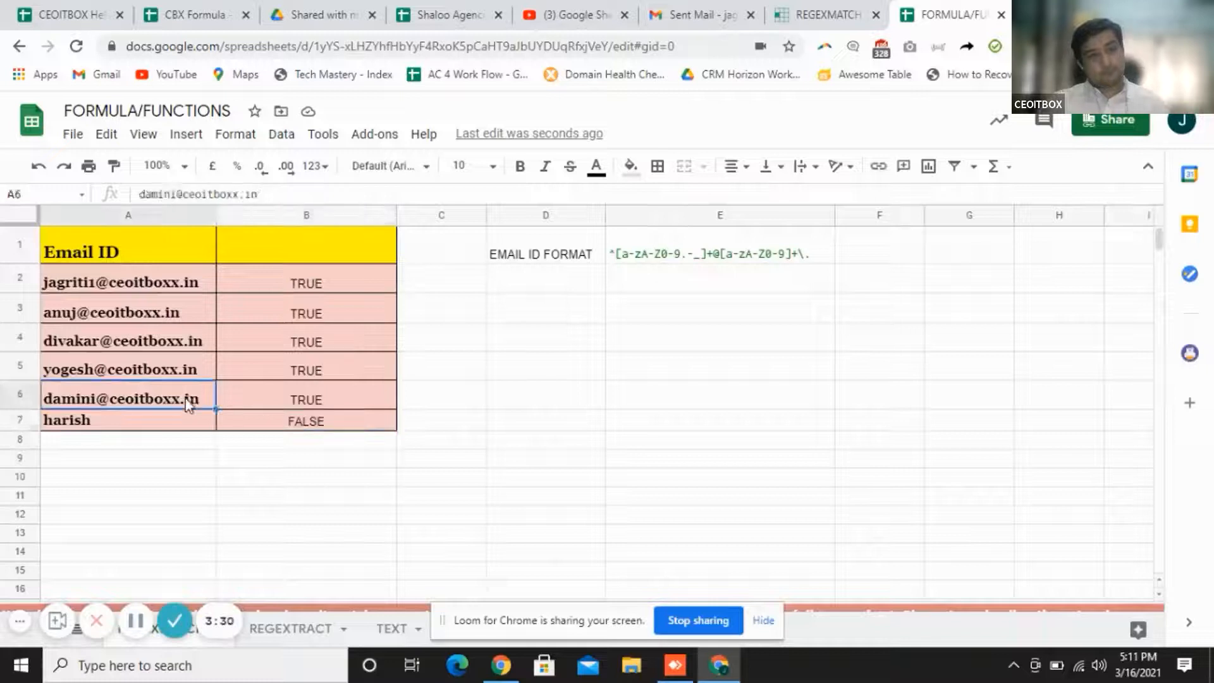
{"action": "left_click", "coordinate": [234, 194]}
{"action": "key", "text": "BackSpace"}
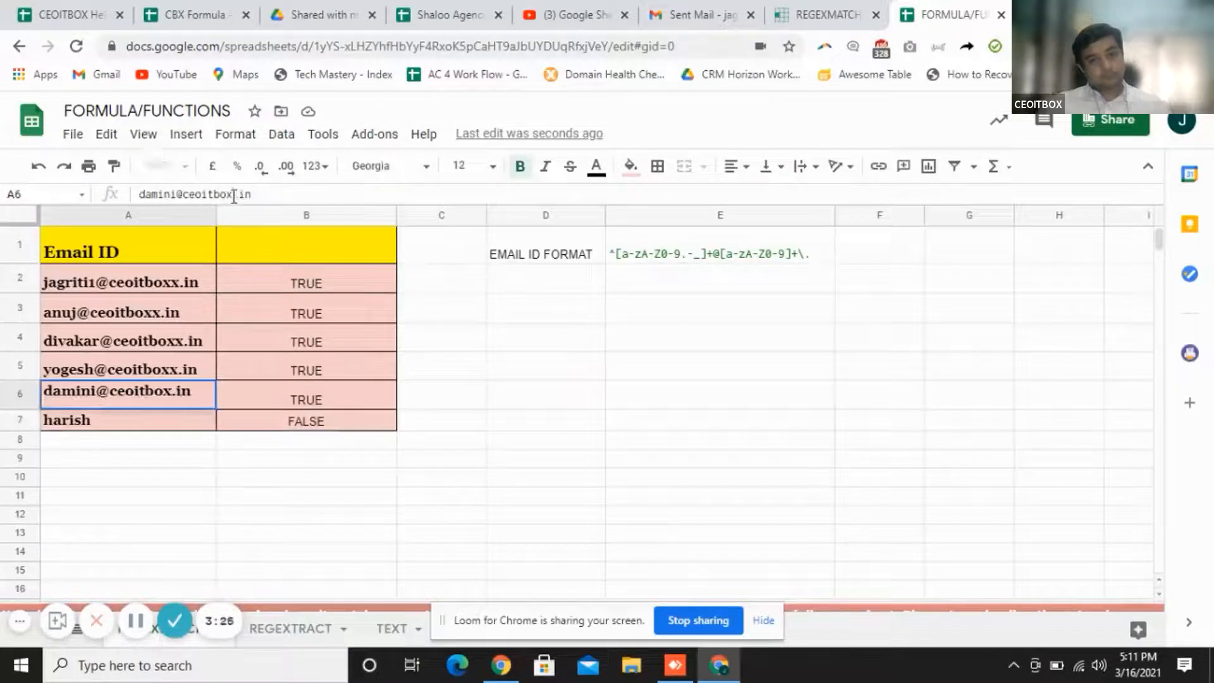
{"action": "key", "text": "Return"}
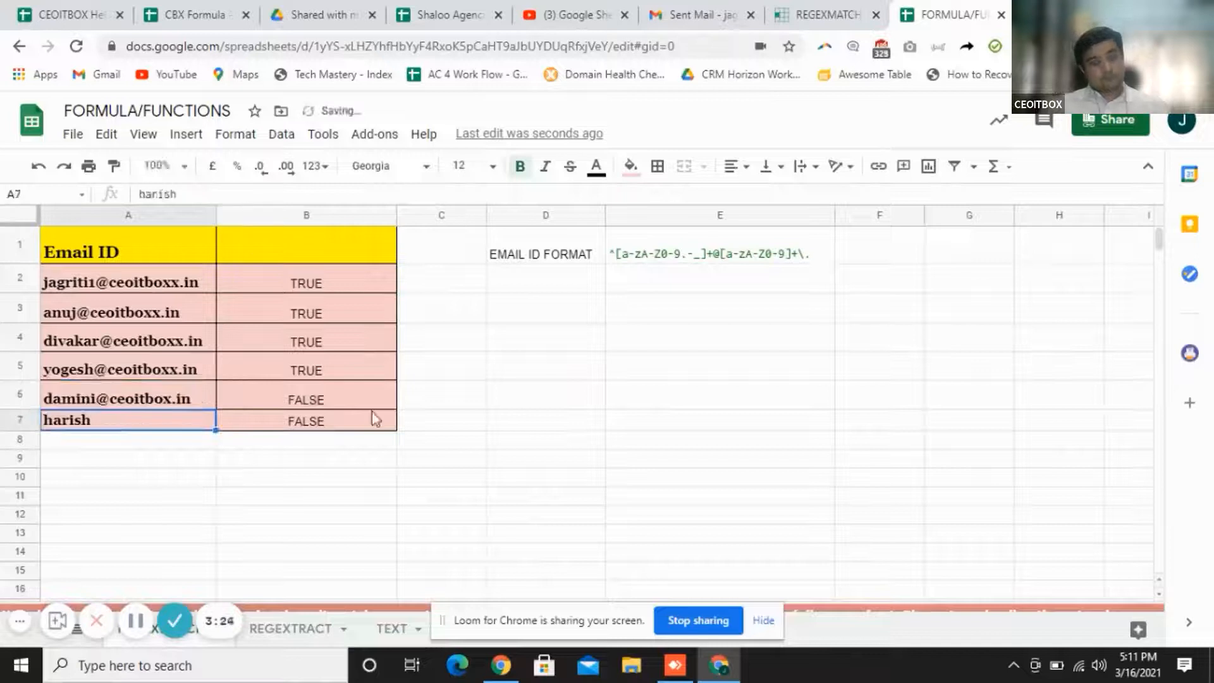
{"action": "left_click", "coordinate": [372, 409]}
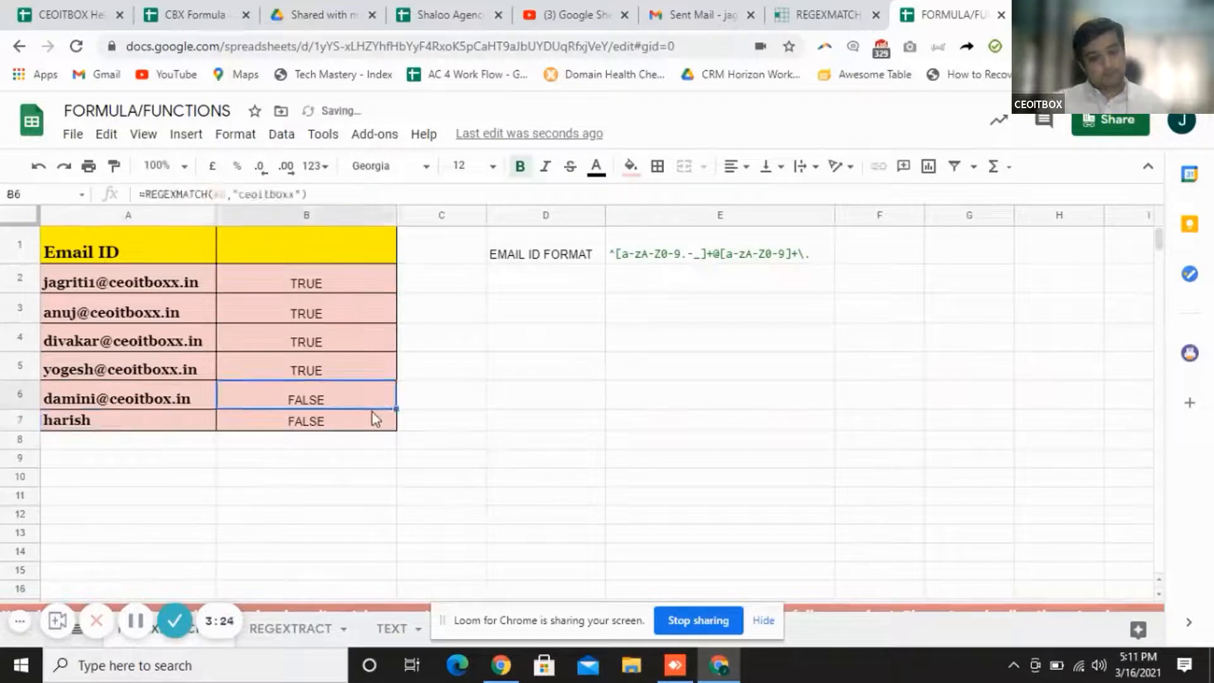
Select B2:B7 and delete all the TRUE/FALSE results
{"action": "left_click", "coordinate": [338, 278]}
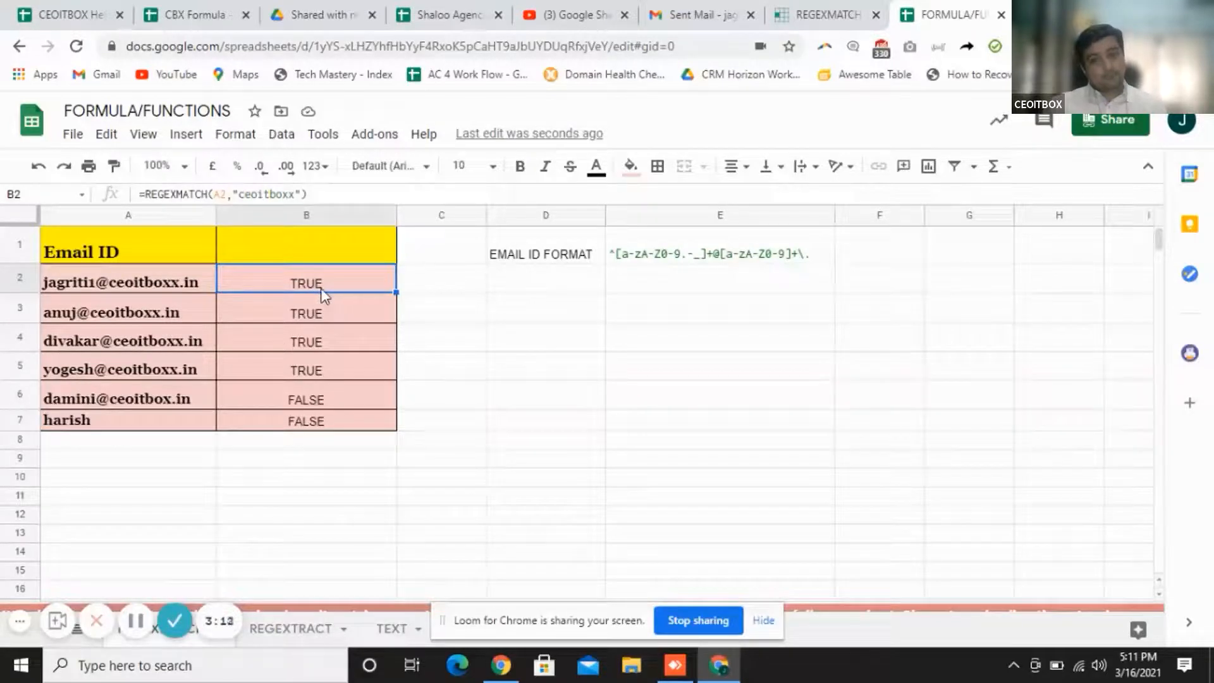
{"action": "key", "text": "shift+Down"}
{"action": "key", "text": "shift+Down"}
{"action": "key", "text": "shift+Down"}
{"action": "key", "text": "shift+Down"}
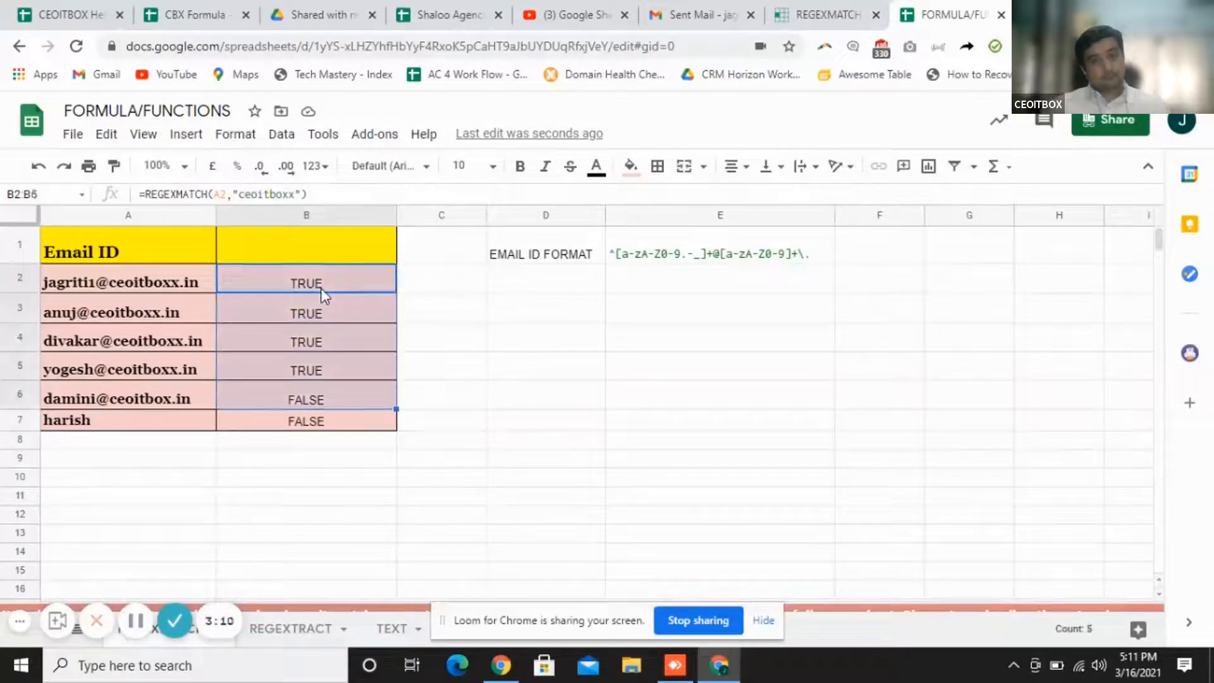
{"action": "key", "text": "shift+Down"}
{"action": "key", "text": "Delete"}
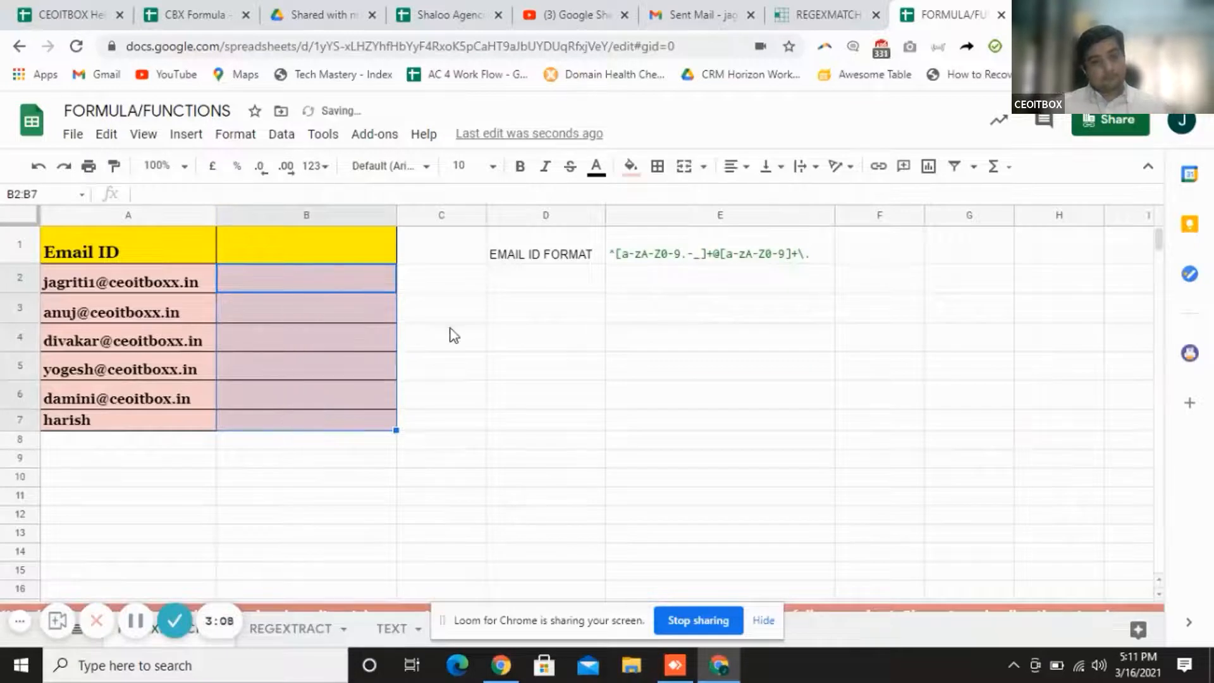
Enter an incomplete =regex( formula in B2
{"action": "left_click", "coordinate": [455, 335]}
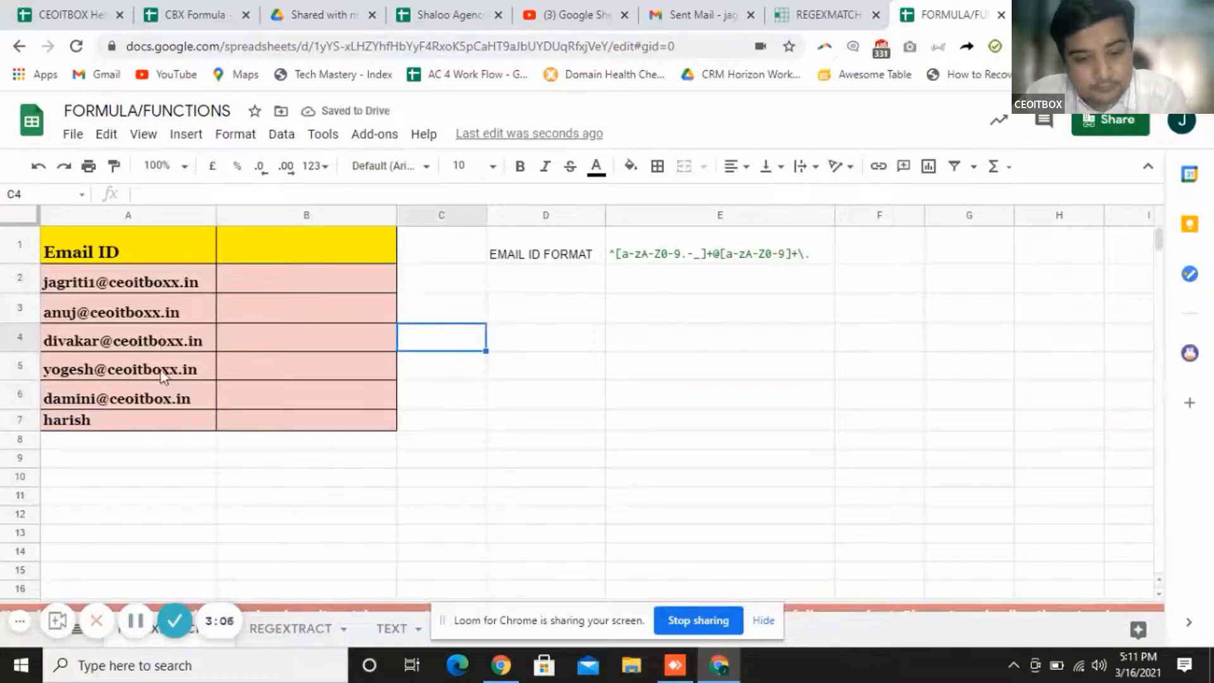
{"action": "mouse_move", "coordinate": [163, 377]}
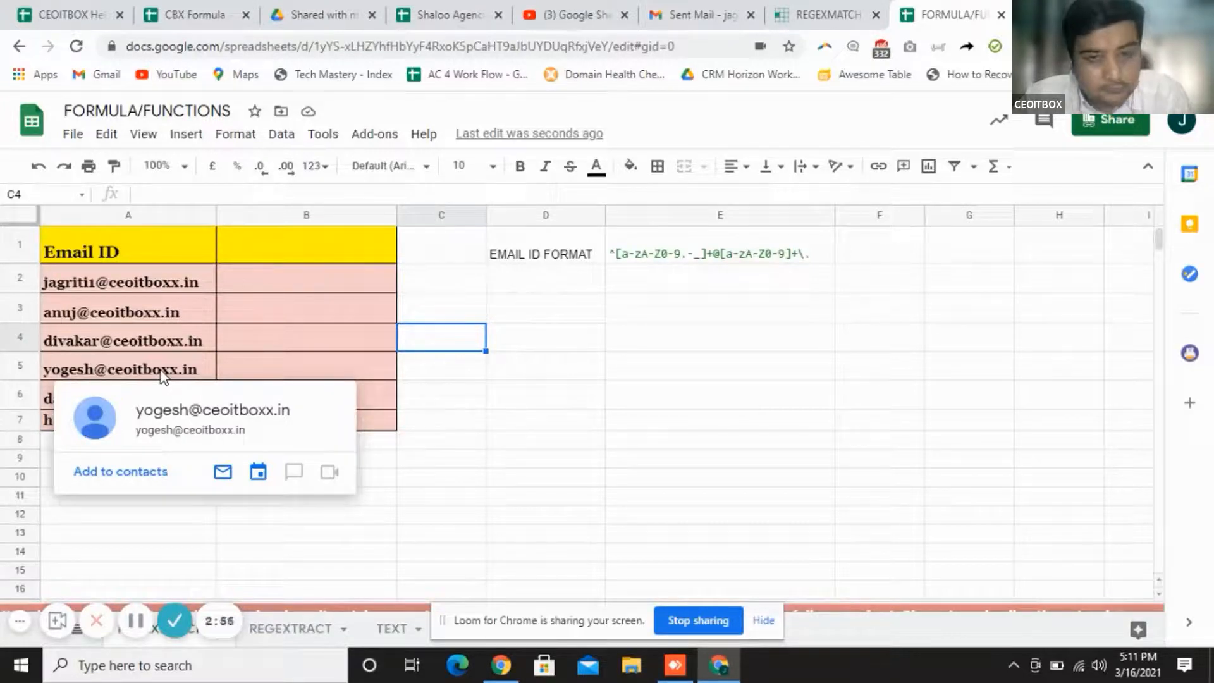
{"action": "left_click", "coordinate": [283, 290]}
{"action": "type", "text": "="}
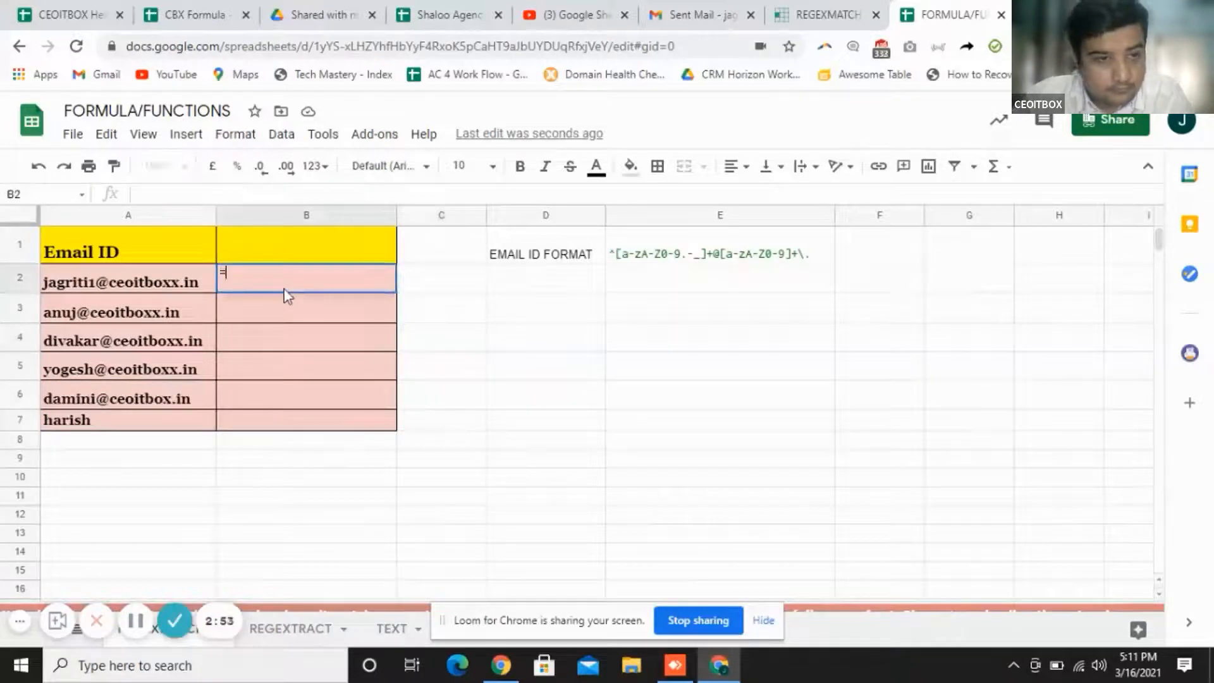
{"action": "type", "text": "regex"}
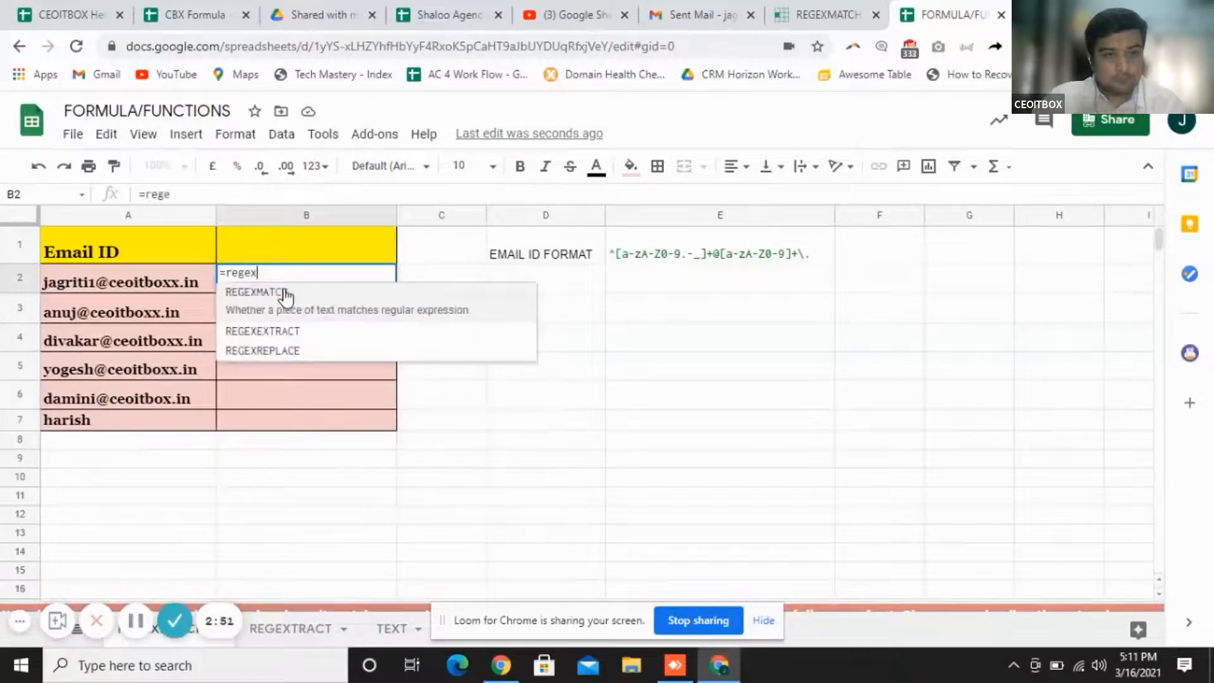
{"action": "type", "text": "("}
{"action": "key", "text": "Return"}
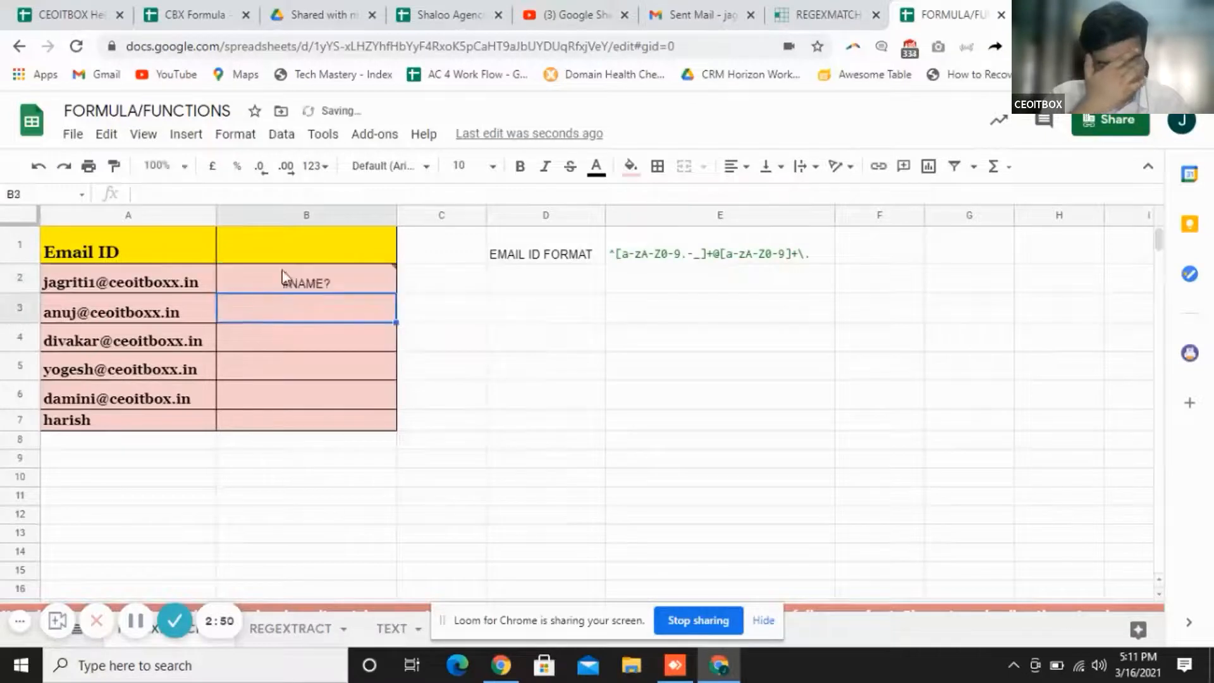
Rewrite B2 as =REGEXMATCH(A2," and switch to the REGEXMATCH reference article
{"action": "left_click", "coordinate": [307, 284]}
{"action": "left_click", "coordinate": [234, 194]}
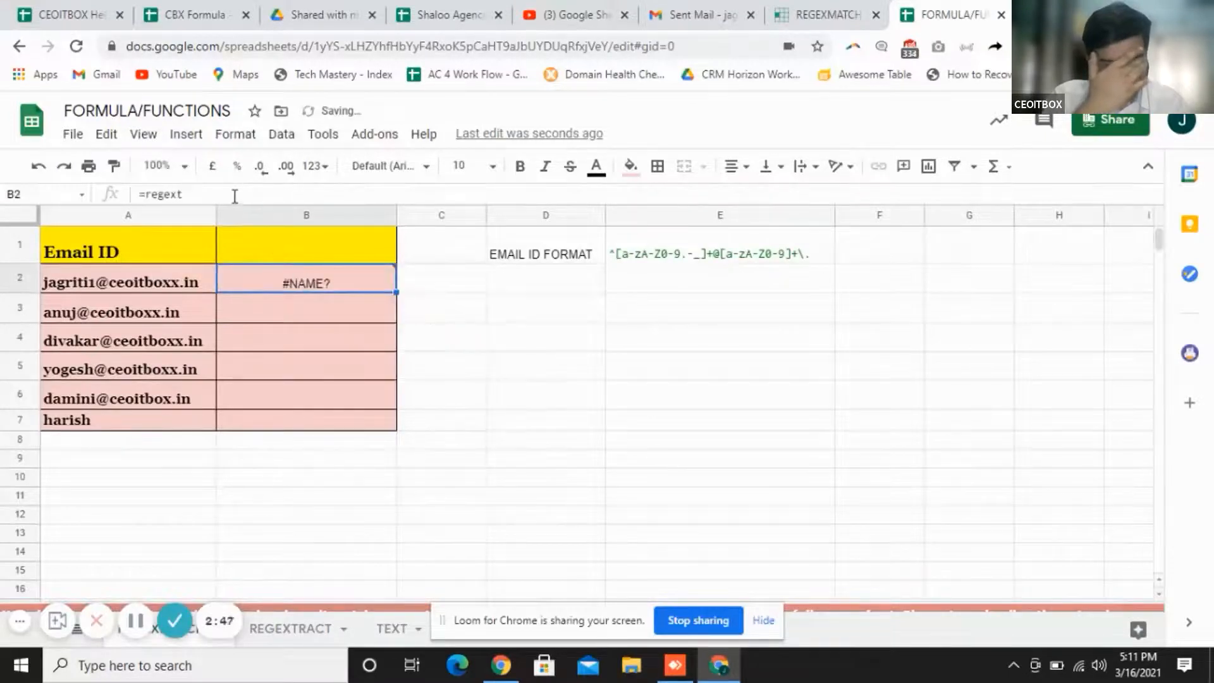
{"action": "key", "text": "BackSpace"}
{"action": "type", "text": "t"}
{"action": "key", "text": "BackSpace"}
{"action": "type", "text": "matc"}
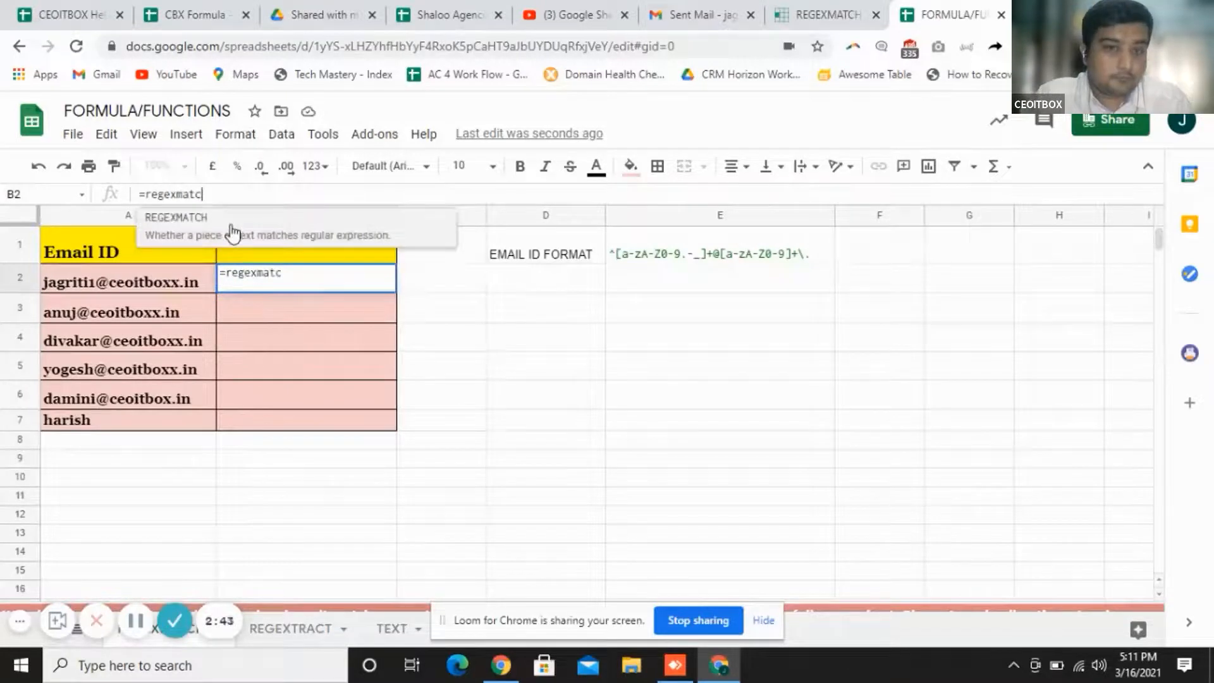
{"action": "key", "text": "Tab"}
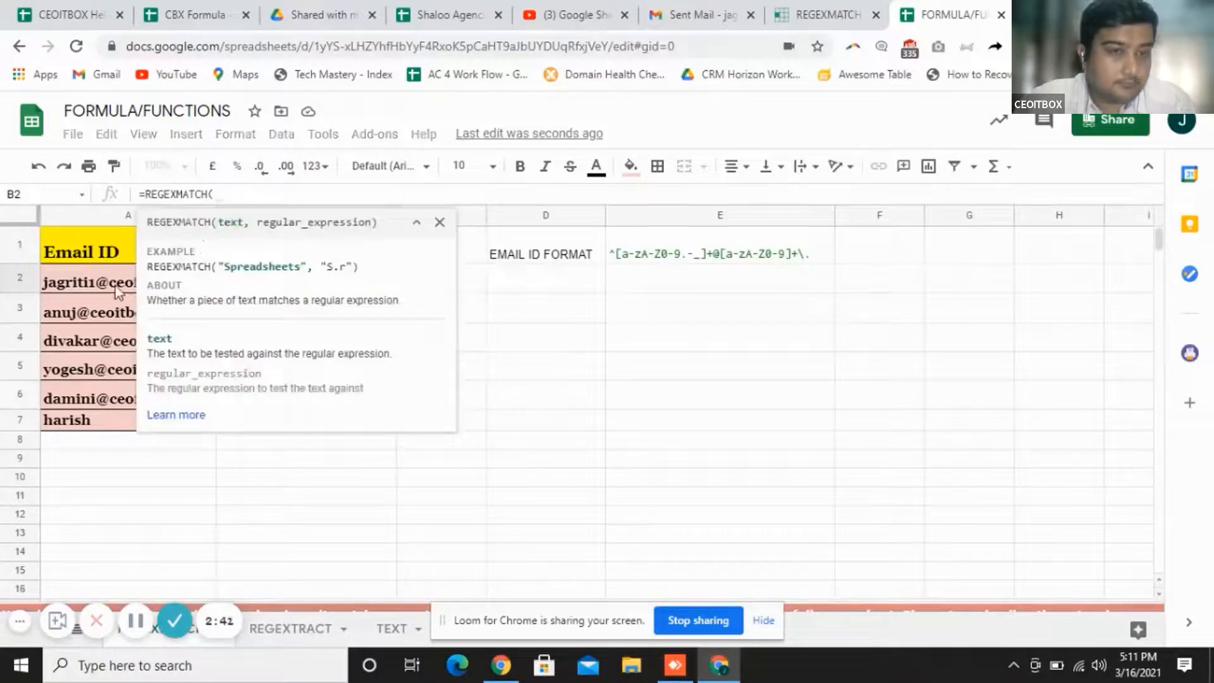
{"action": "left_click", "coordinate": [115, 285]}
{"action": "type", "text": ",\""}
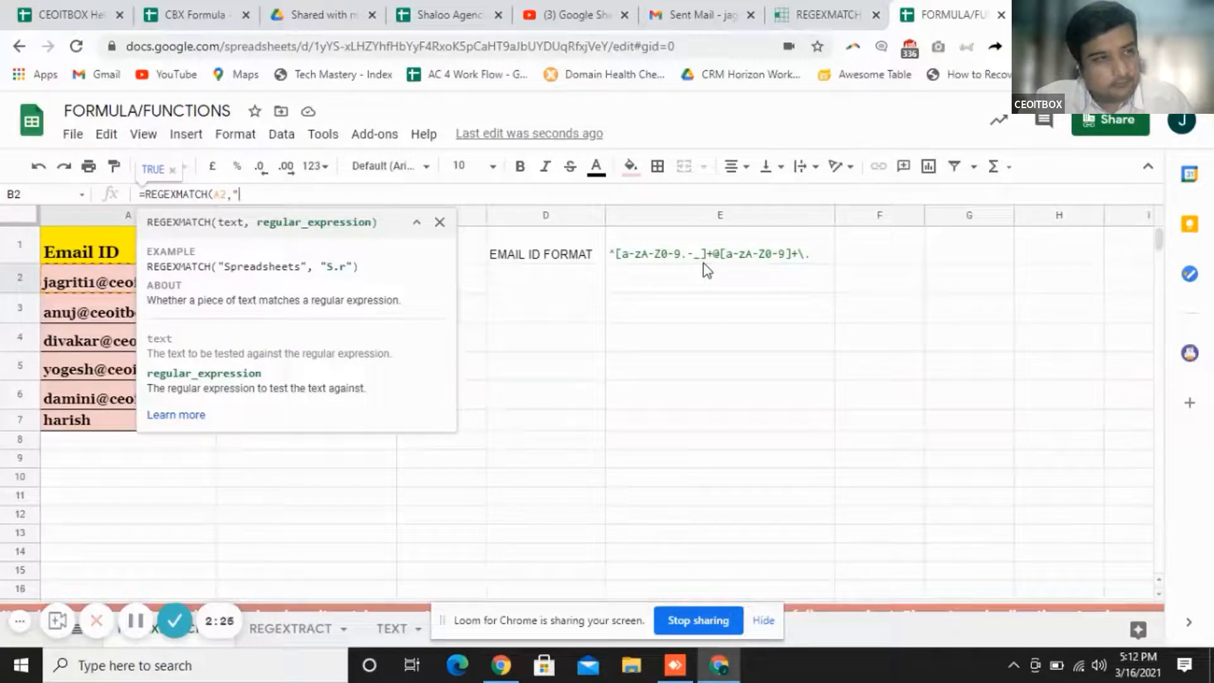
{"action": "left_click", "coordinate": [808, 19]}
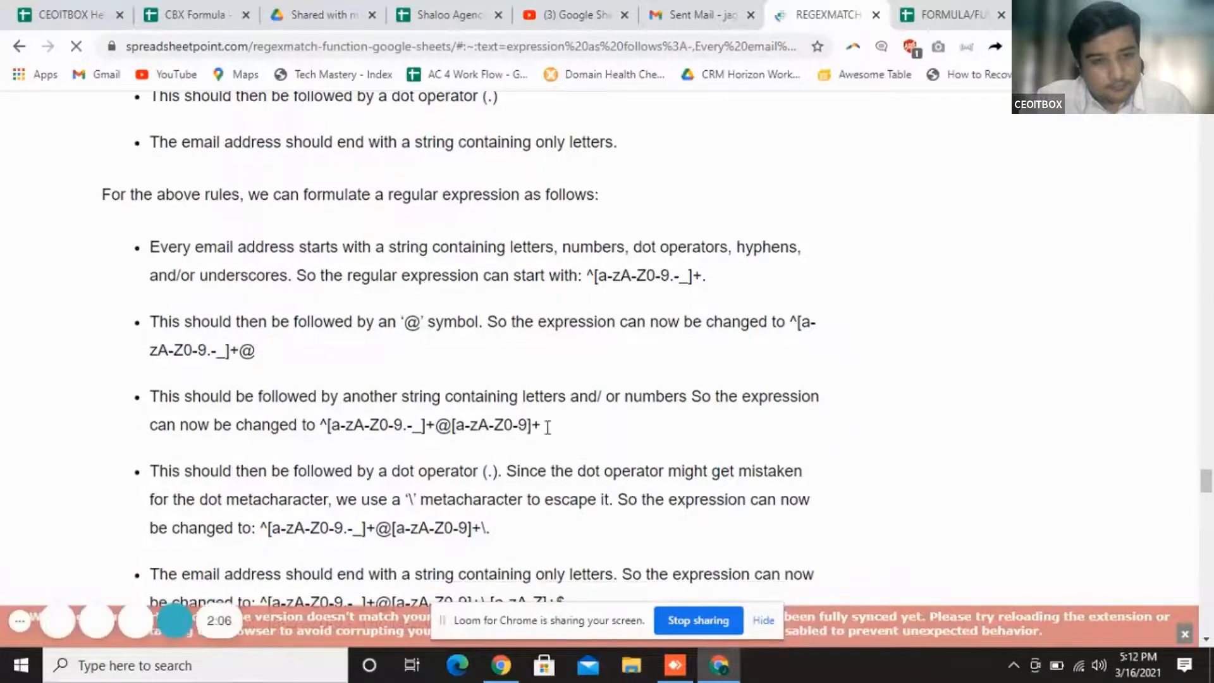
Return to the FORMULA/FUNCTIONS spreadsheet after reading the email regex rules
{"action": "left_click", "coordinate": [918, 15]}
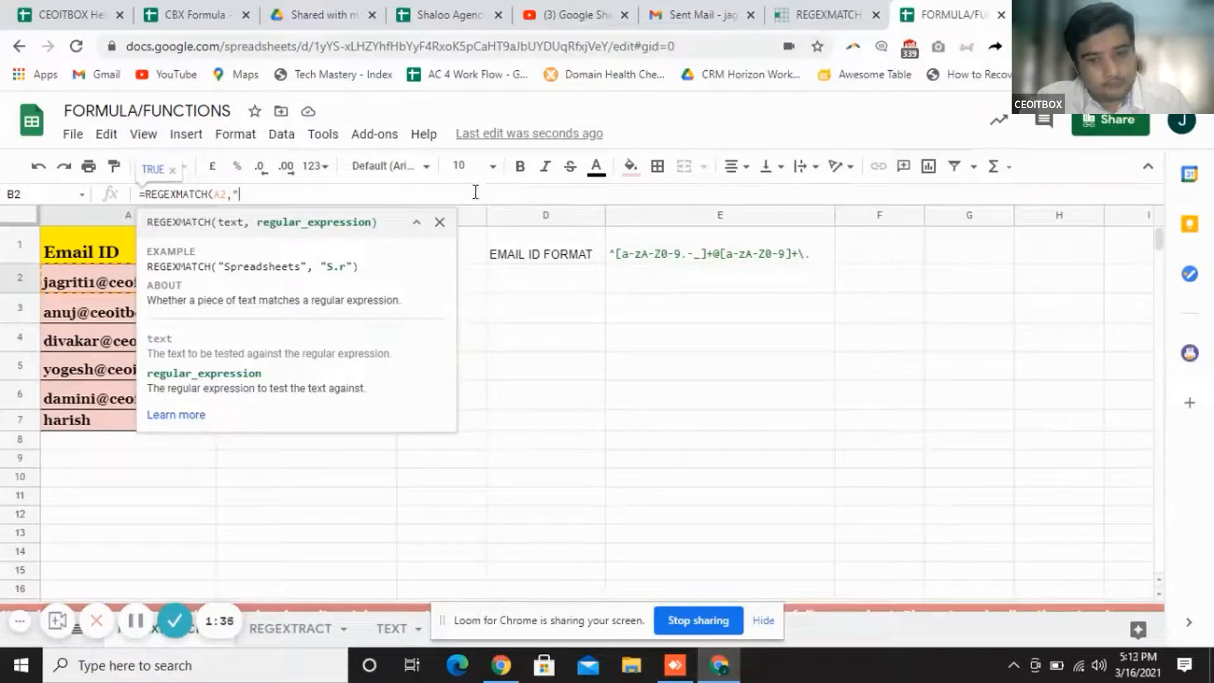
Paste the email regex pattern into B2's REGEXMATCH formula and close it
{"action": "type", "text": "^[a-zA-Z0-9.-_]+@[a-zA-Z0-9]+\\."}
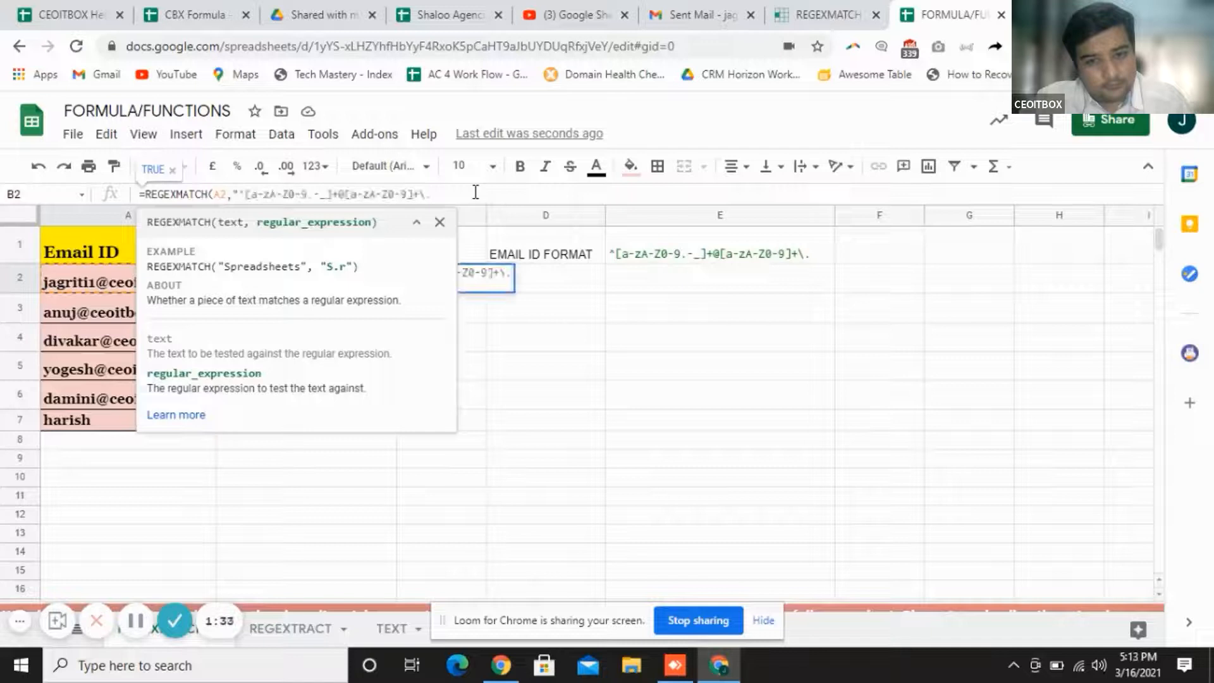
{"action": "type", "text": "\")"}
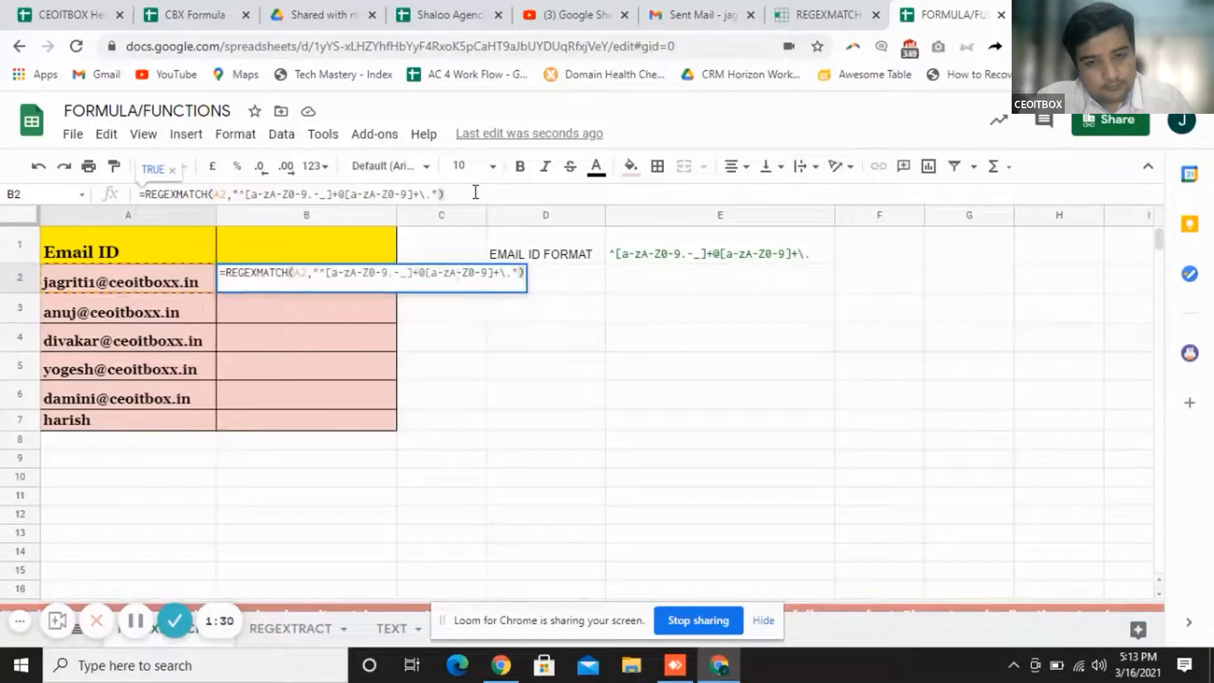
{"action": "key", "text": "Return"}
Copy the email check down to B7: TRUE for B2:B6, FALSE for A7's plain name
{"action": "left_click", "coordinate": [343, 281]}
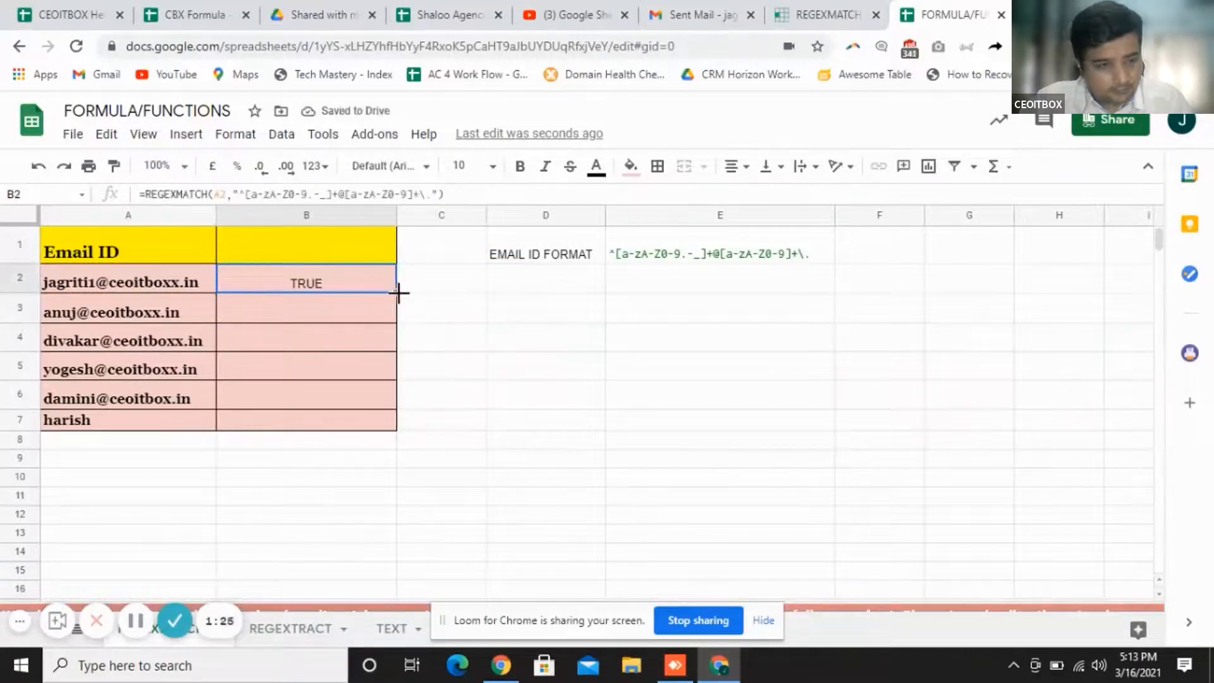
{"action": "left_click", "coordinate": [401, 288]}
{"action": "left_click", "coordinate": [372, 288]}
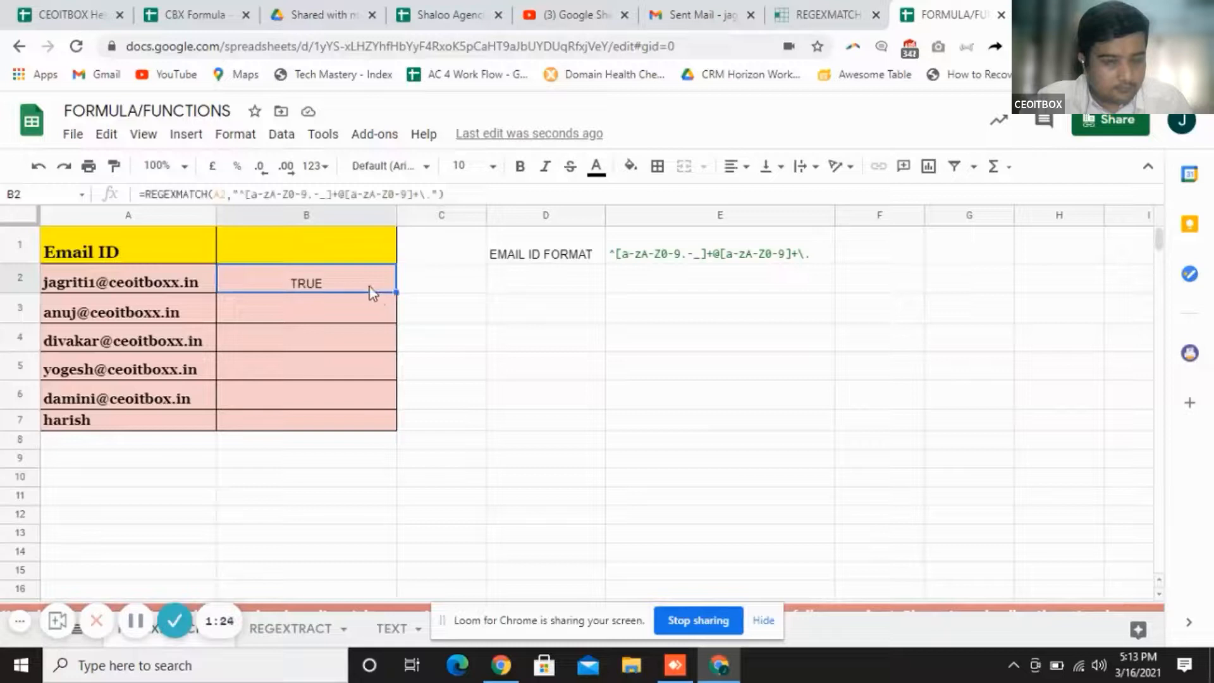
{"action": "left_click_drag", "start_coordinate": [396, 293], "coordinate": [385, 422]}
{"action": "left_click", "coordinate": [475, 408]}
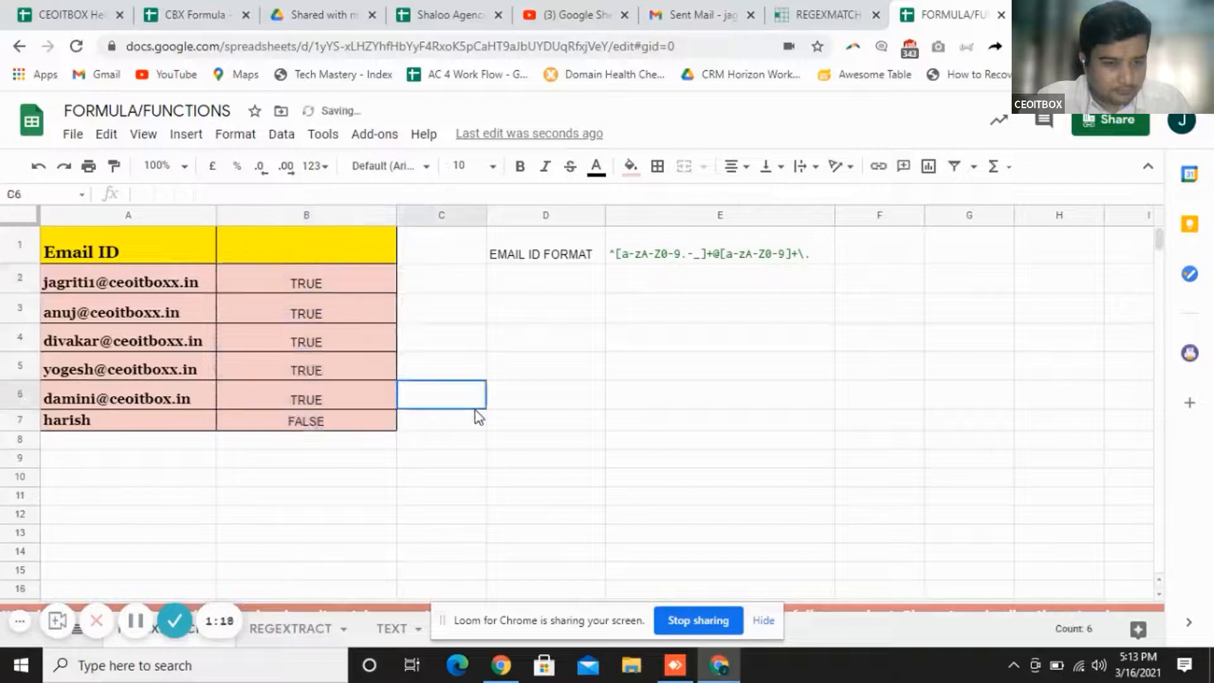
{"action": "left_click", "coordinate": [329, 416]}
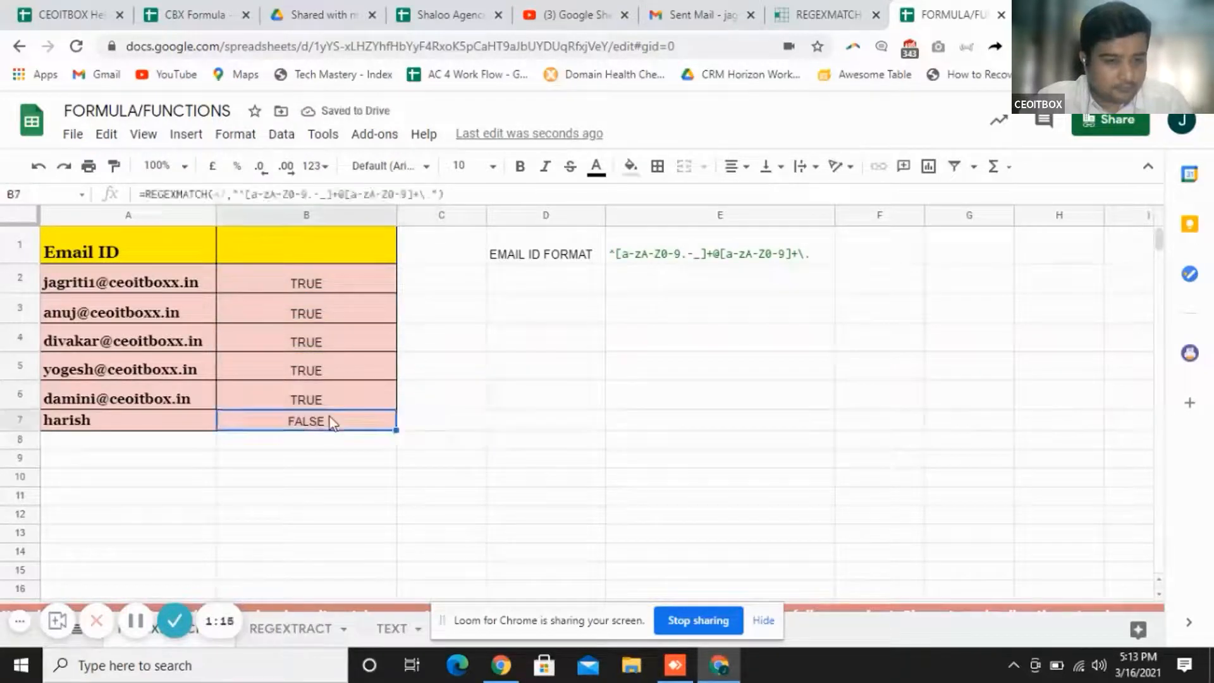
{"action": "left_click", "coordinate": [95, 429]}
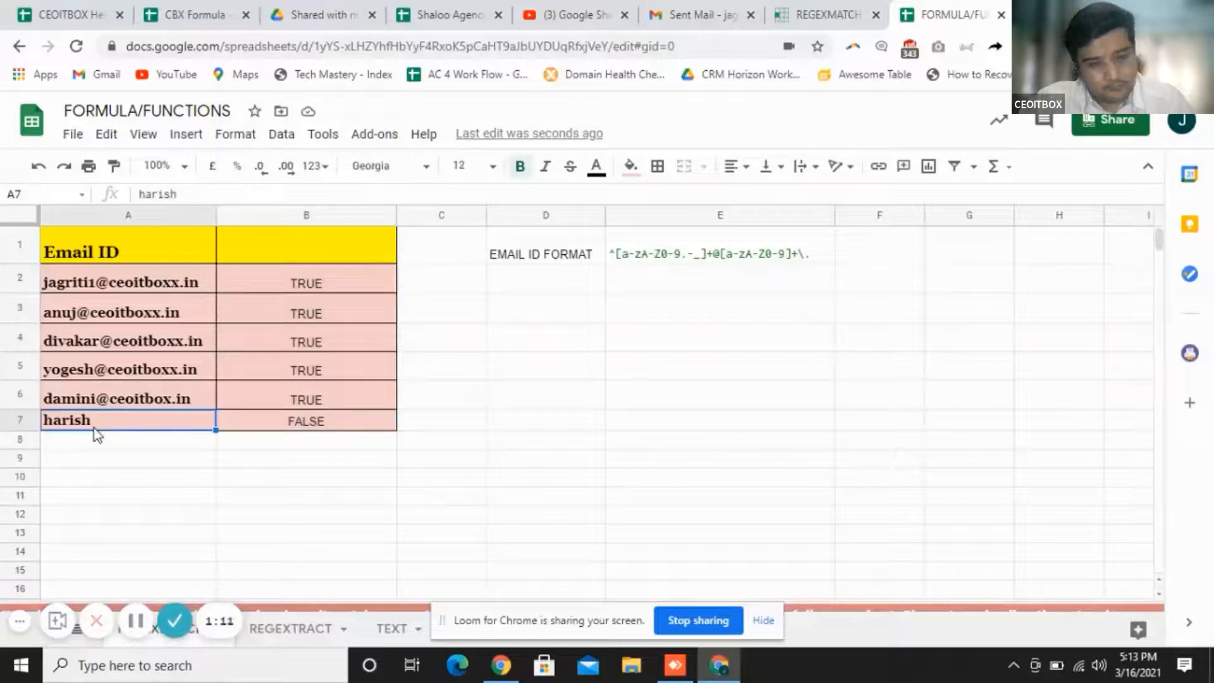
{"action": "left_click", "coordinate": [270, 429]}
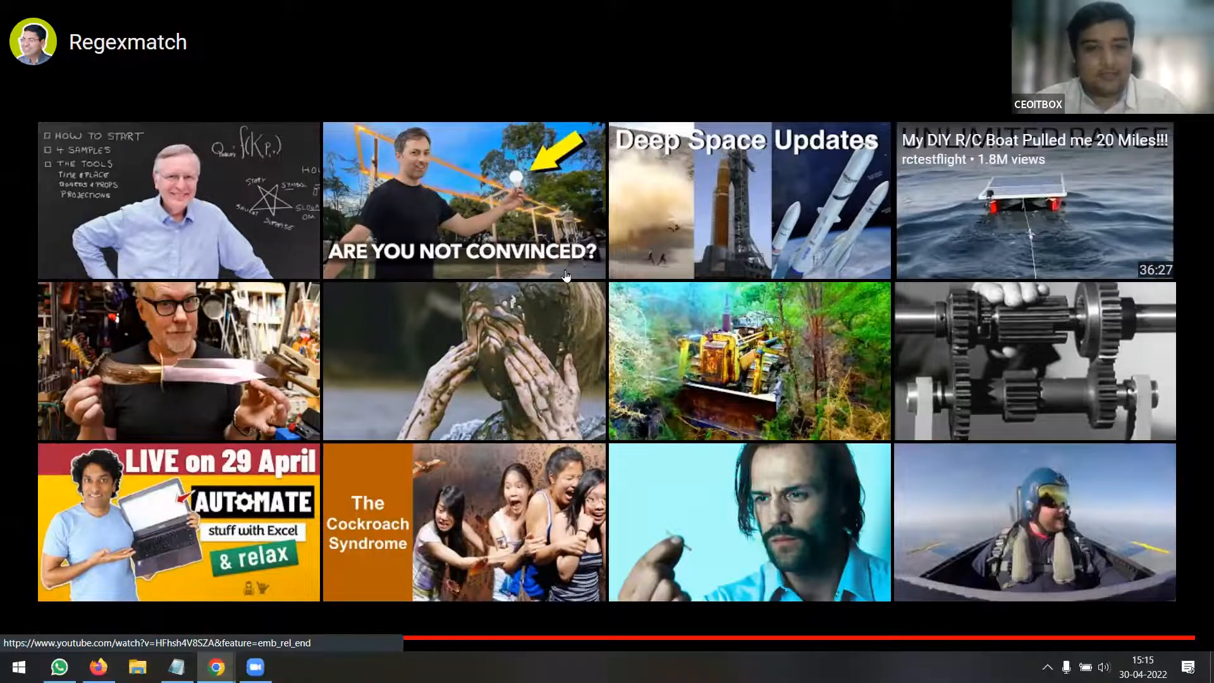
Exit full screen and go to the Regexextract page from the sidebar
{"action": "key", "text": "Escape"}
{"action": "left_click", "coordinate": [115, 569]}
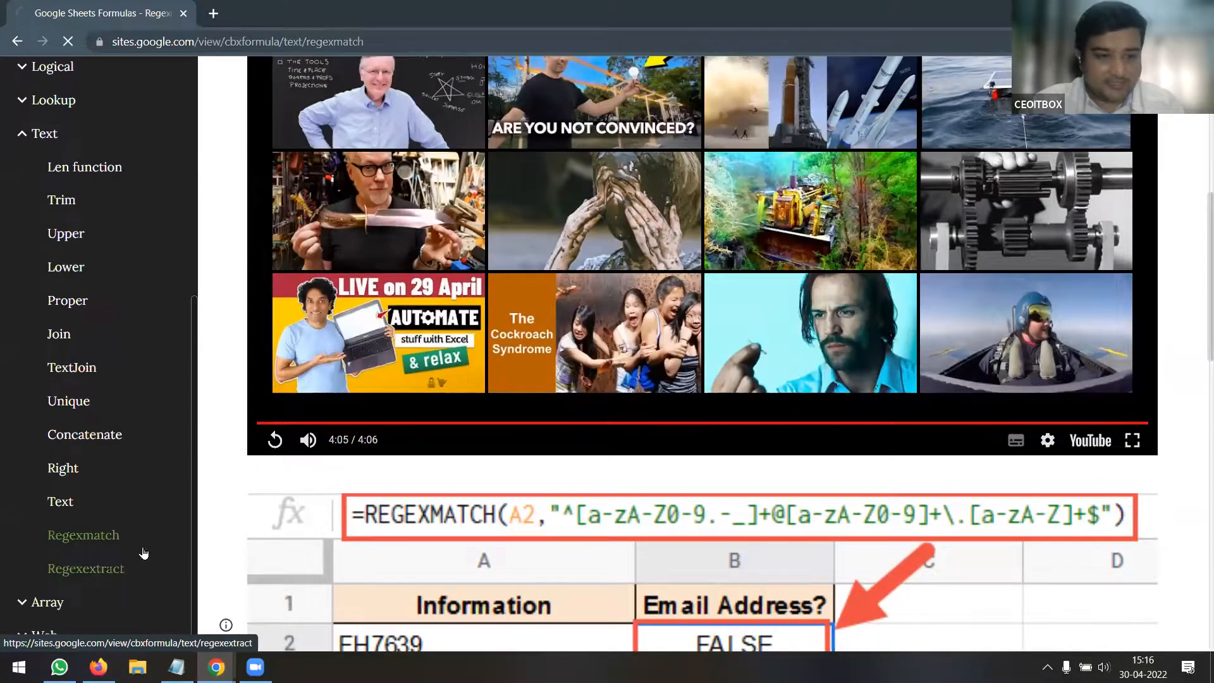
{"action": "scroll", "coordinate": [738, 388], "scroll_direction": "down", "scroll_amount": 3}
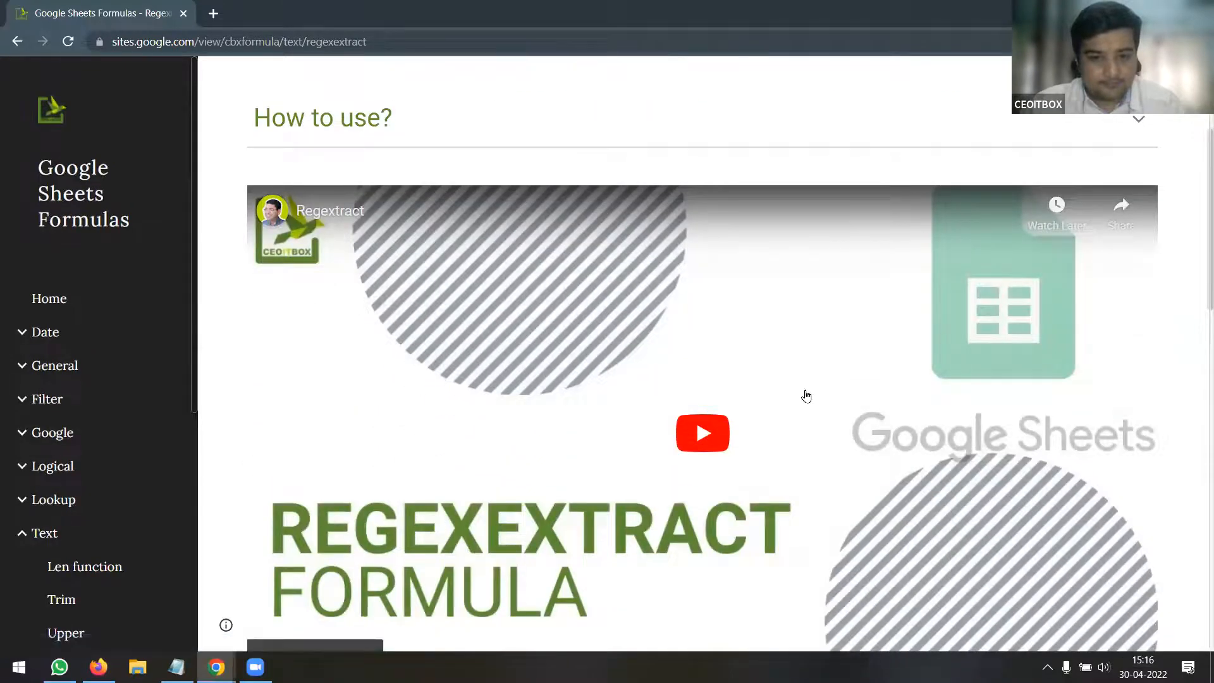
Start the Regexextract tutorial video and watch it full screen
{"action": "scroll", "coordinate": [805, 396], "scroll_direction": "down", "scroll_amount": 3}
{"action": "left_click", "coordinate": [707, 291]}
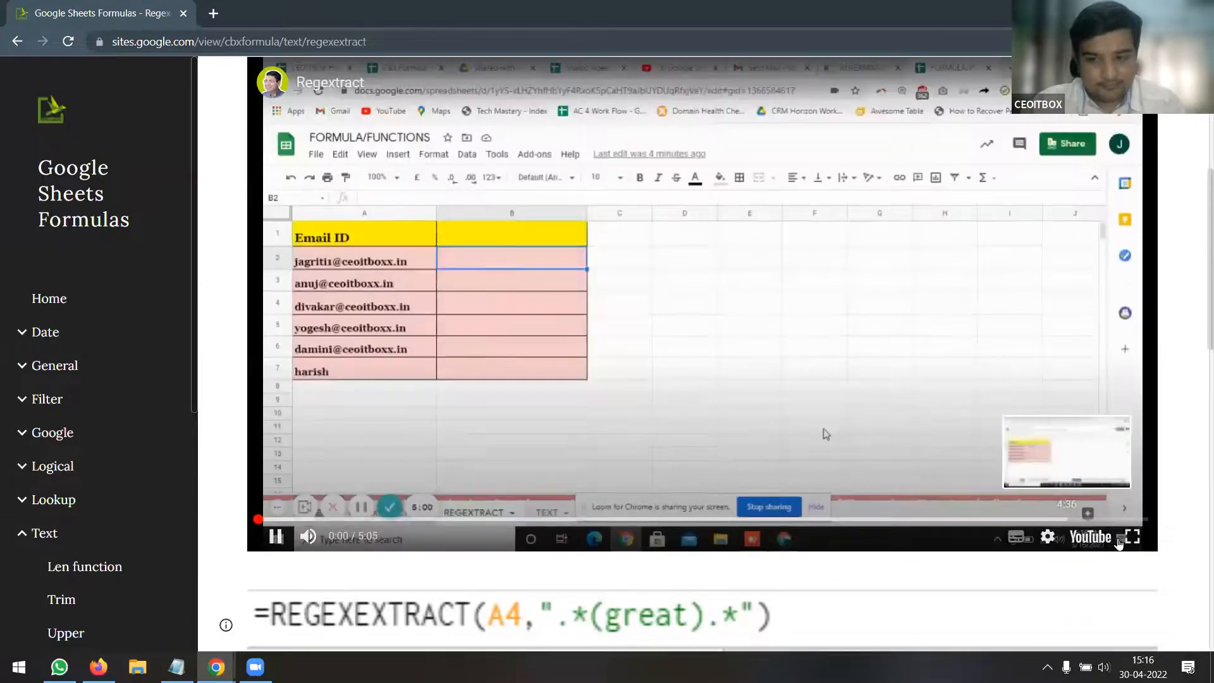
{"action": "left_click", "coordinate": [1132, 537]}
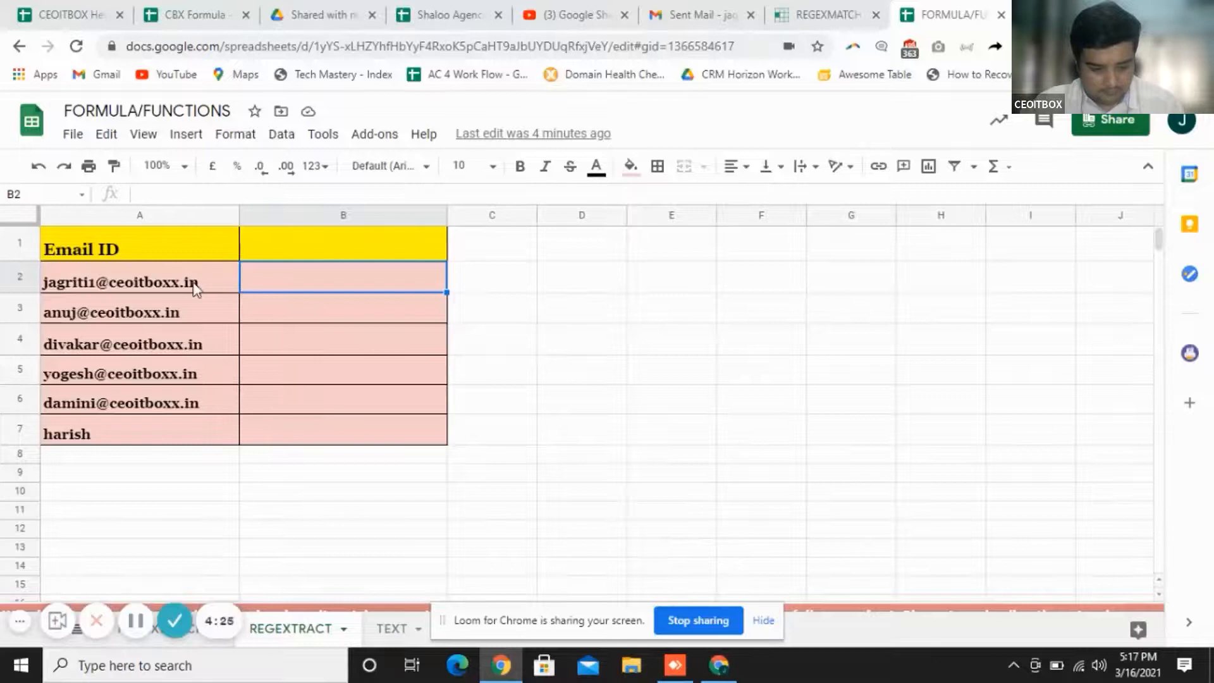
Inspect the first email in A2 and select B2 for the domain extraction formula
{"action": "mouse_move", "coordinate": [194, 287]}
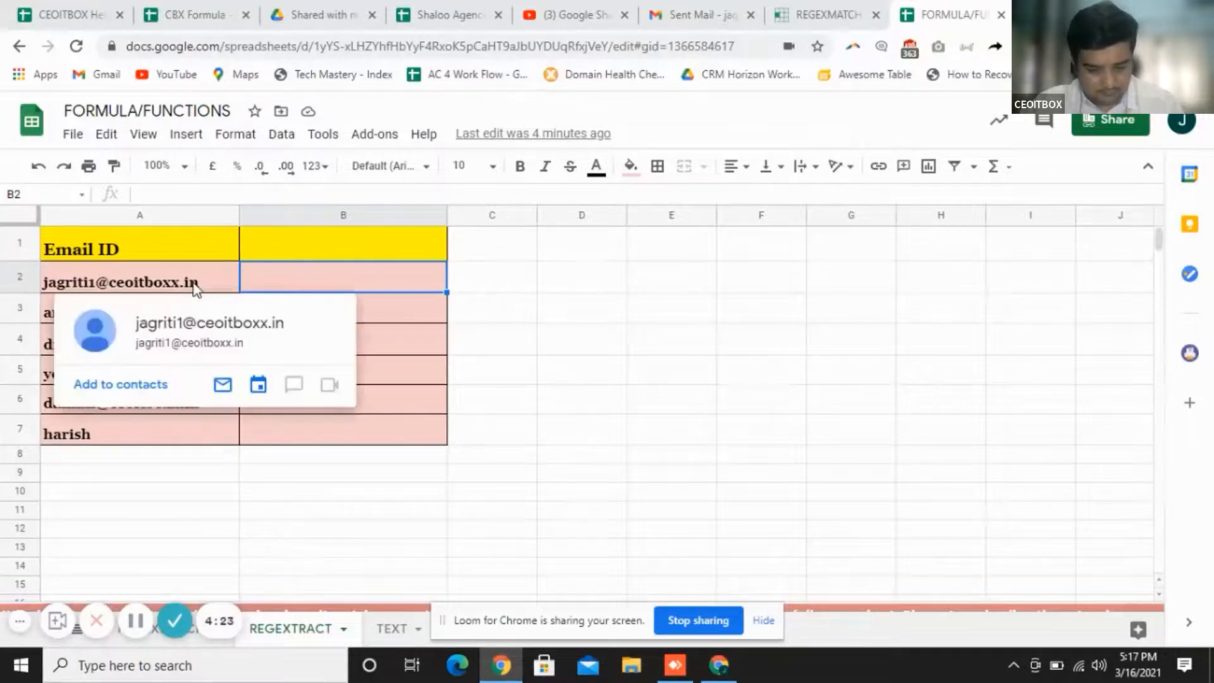
{"action": "left_click", "coordinate": [443, 333]}
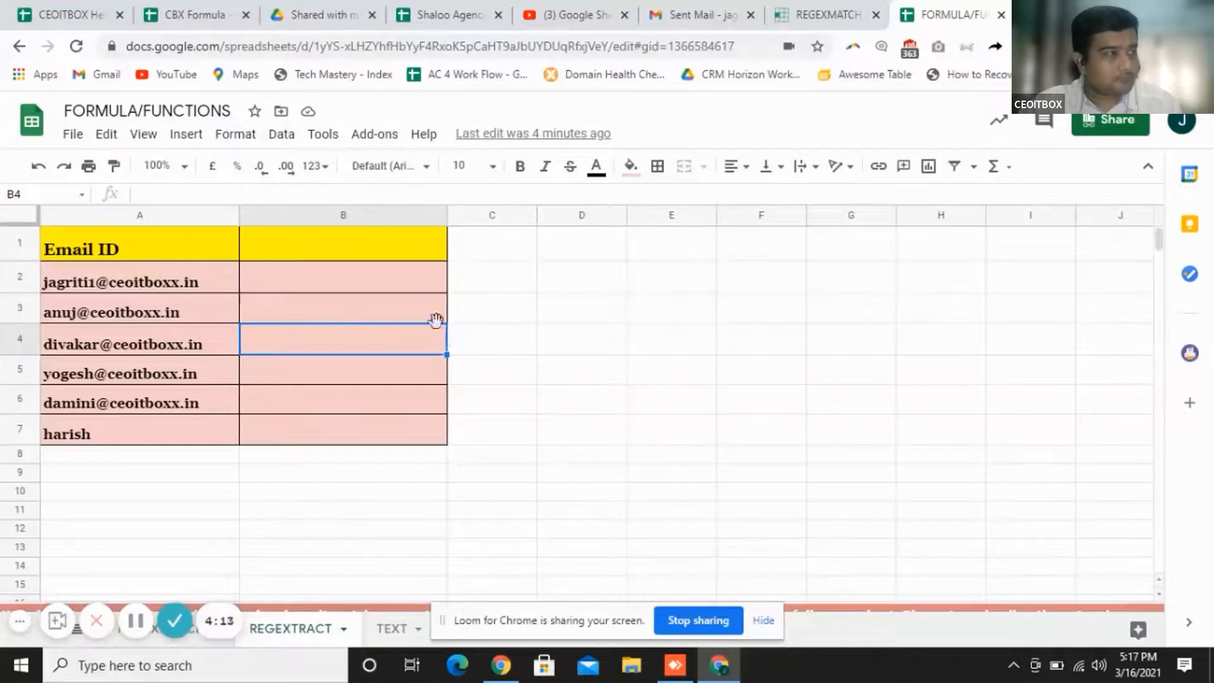
{"action": "left_click", "coordinate": [410, 290]}
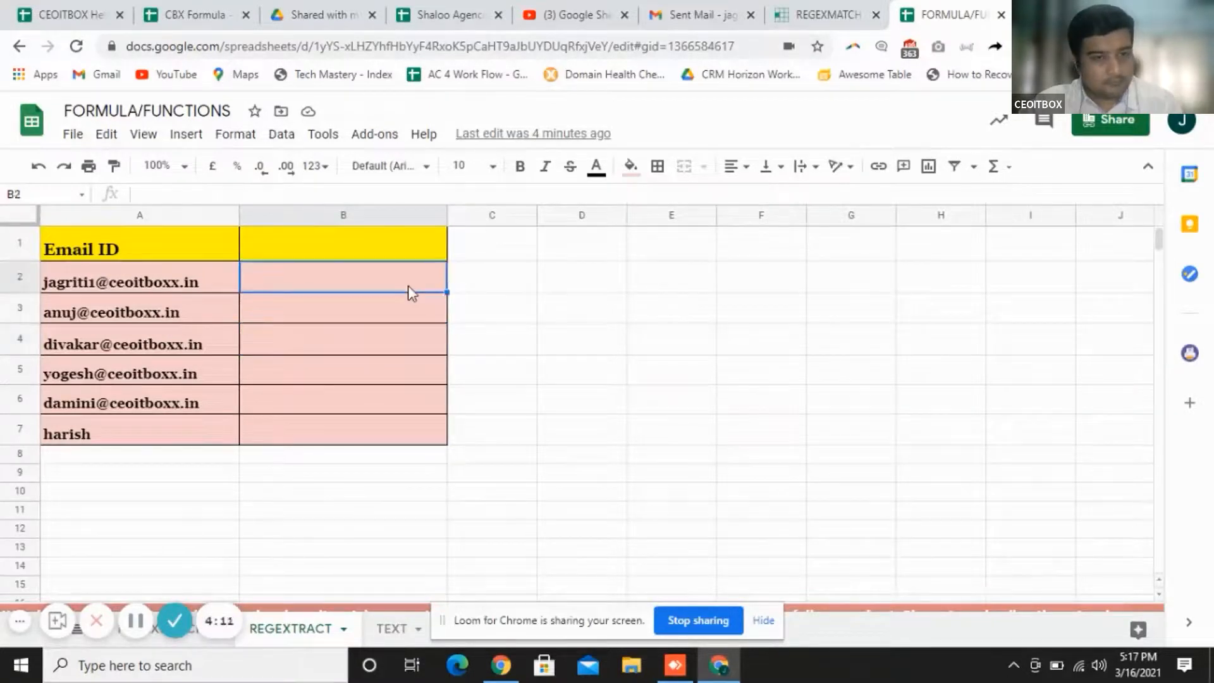
{"action": "left_click", "coordinate": [199, 284]}
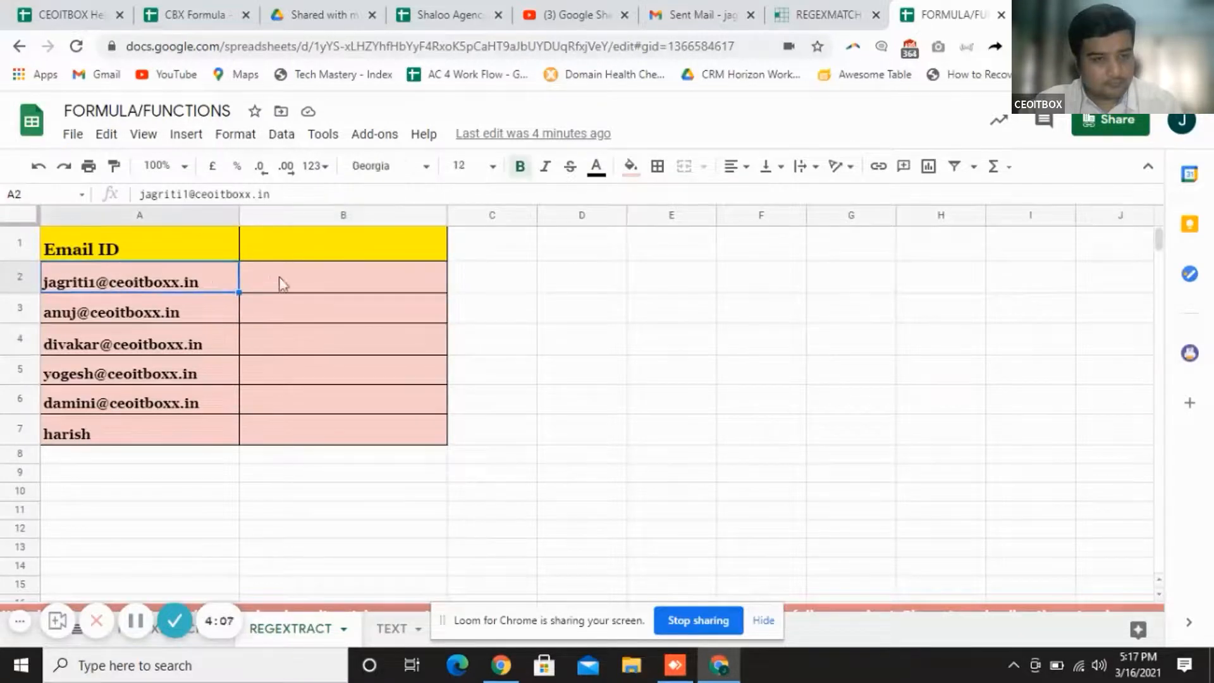
{"action": "left_click", "coordinate": [303, 282]}
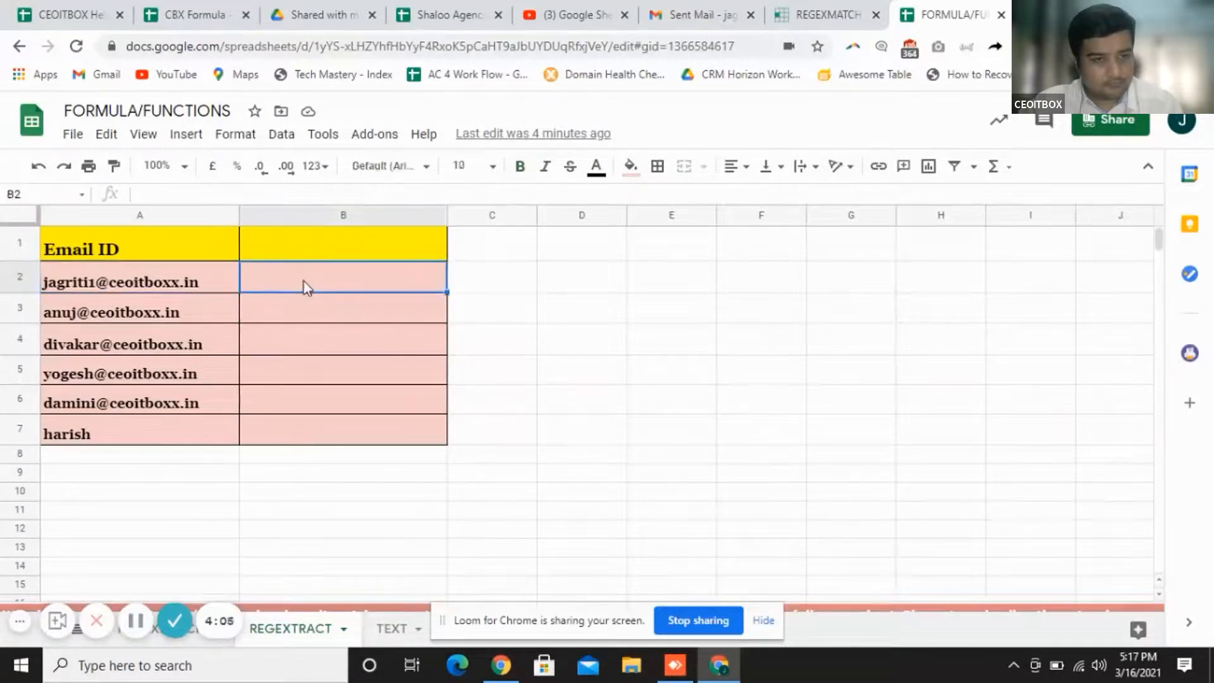
{"action": "left_click", "coordinate": [195, 290]}
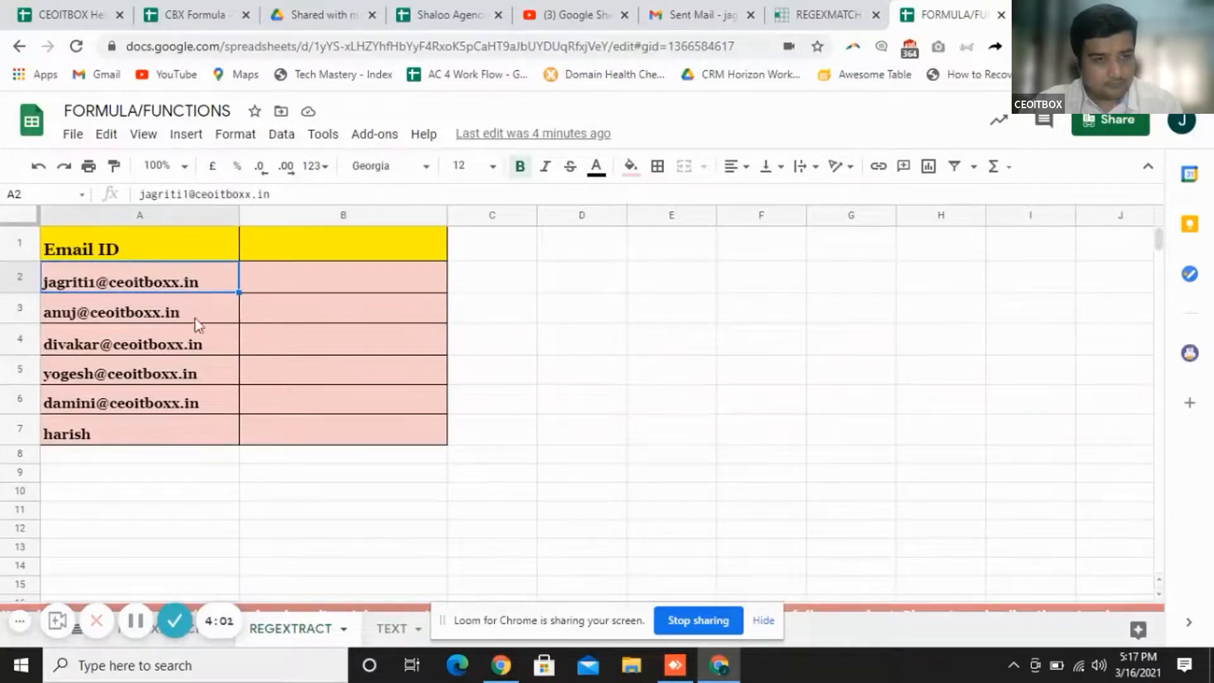
{"action": "left_click", "coordinate": [288, 283]}
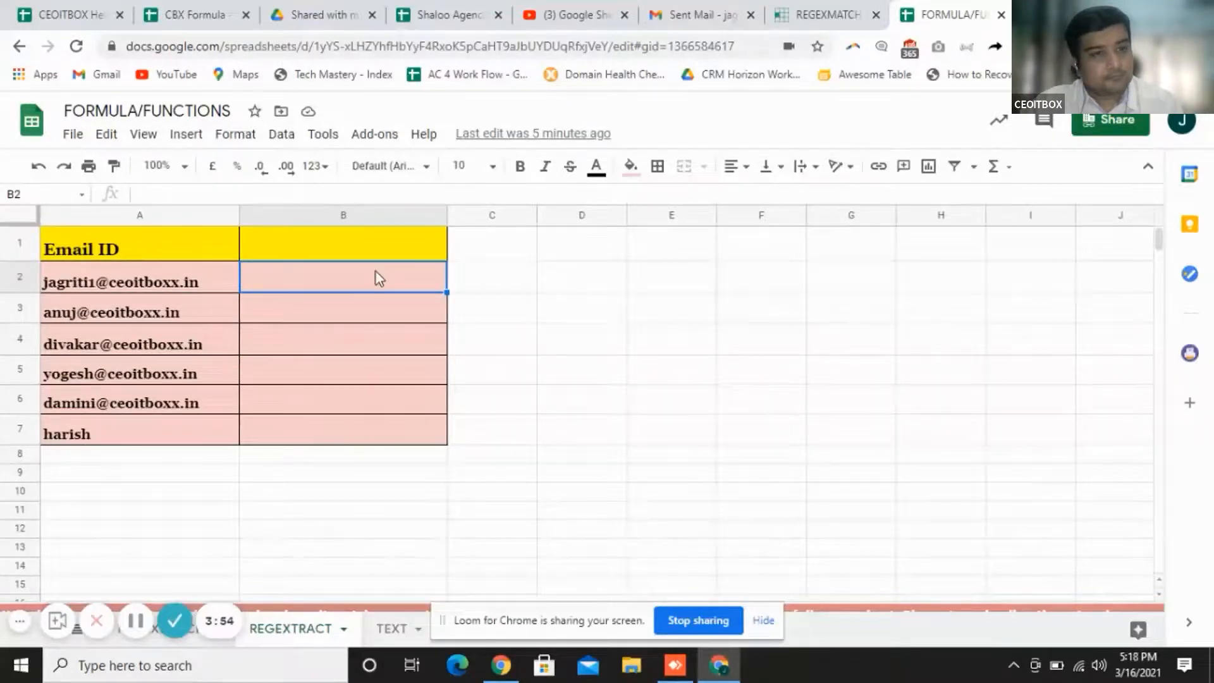
Type =regextract into B2, then erase it to start over
{"action": "type", "text": "=regexta"}
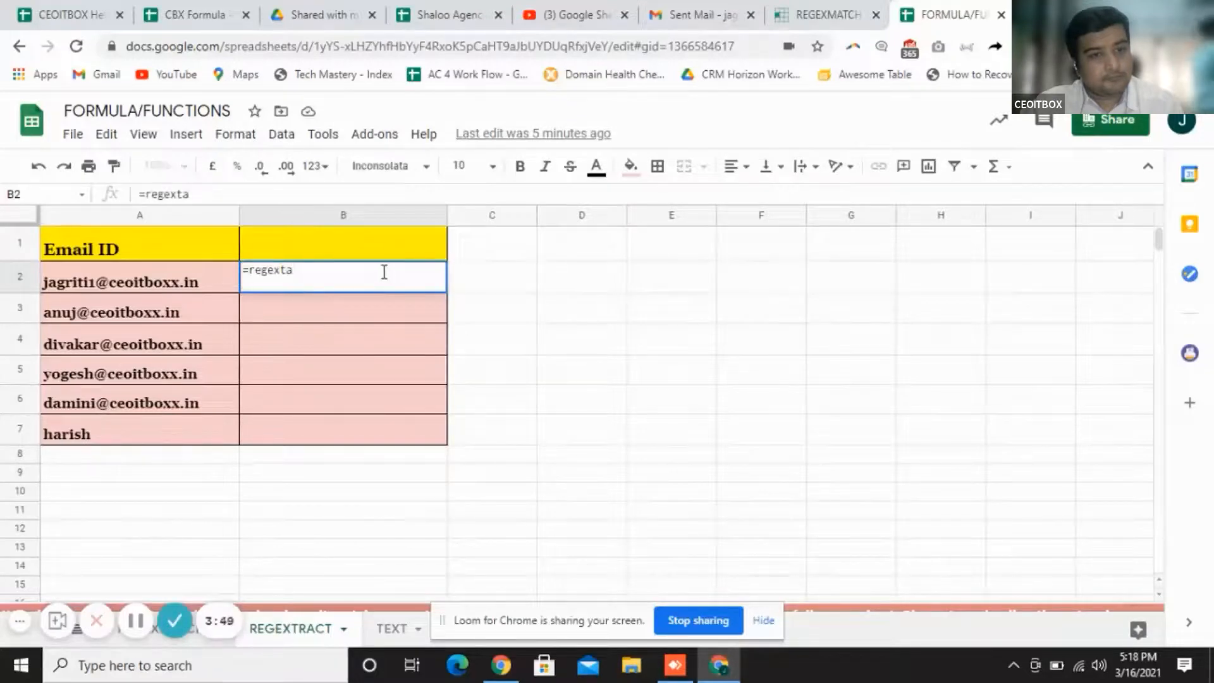
{"action": "key", "text": "BackSpace"}
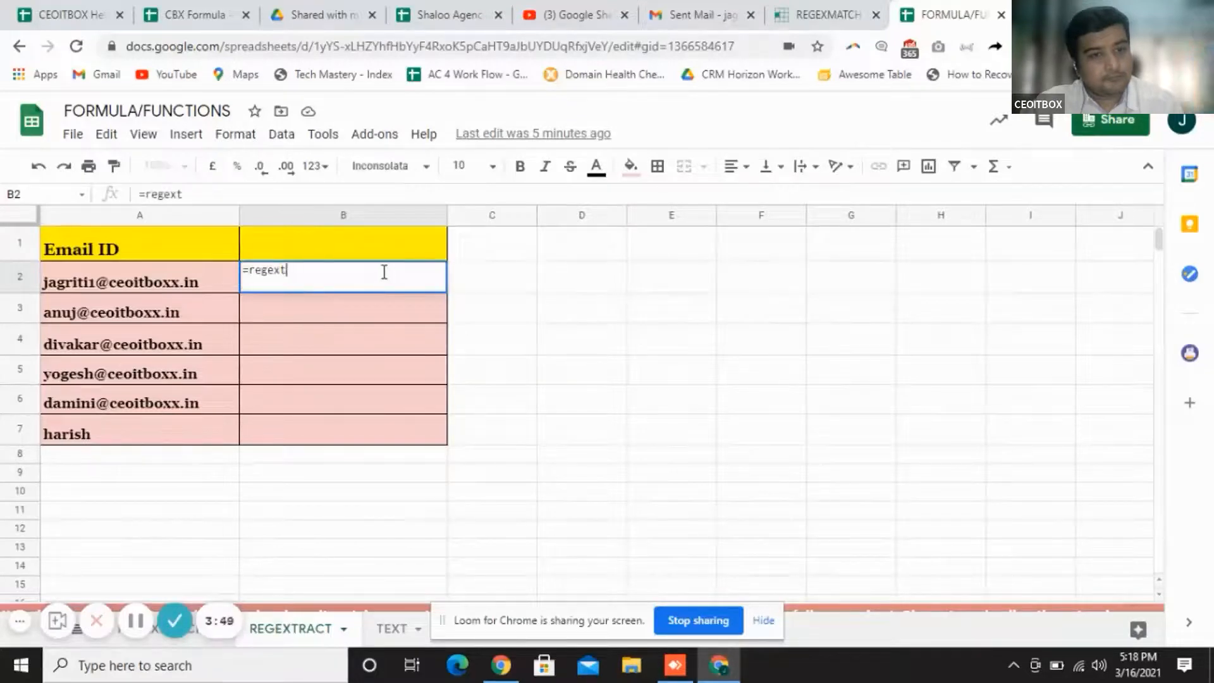
{"action": "type", "text": "ract"}
{"action": "left_click", "coordinate": [272, 196]}
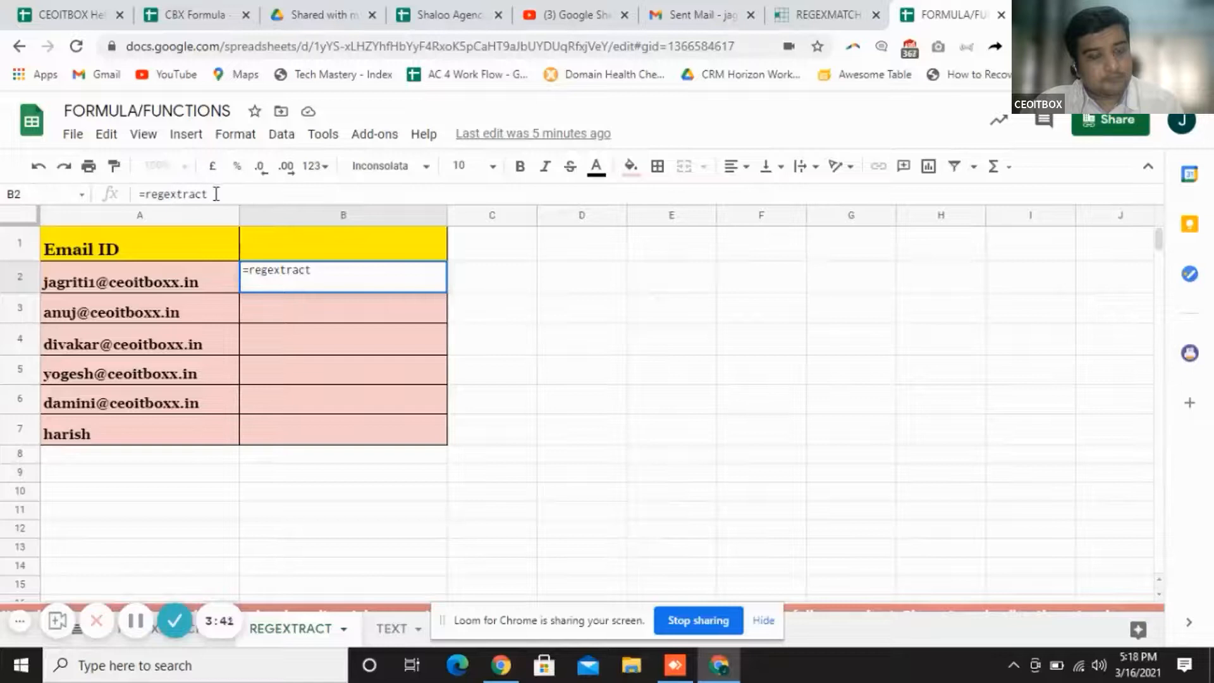
{"action": "key", "text": "BackSpace"}
{"action": "key", "text": "BackSpace"}
{"action": "key", "text": "BackSpace"}
{"action": "key", "text": "BackSpace"}
{"action": "key", "text": "BackSpace"}
{"action": "key", "text": "BackSpace"}
{"action": "key", "text": "BackSpace"}
{"action": "key", "text": "BackSpace"}
{"action": "key", "text": "BackSpace"}
{"action": "key", "text": "BackSpace"}
{"action": "key", "text": "BackSpace"}
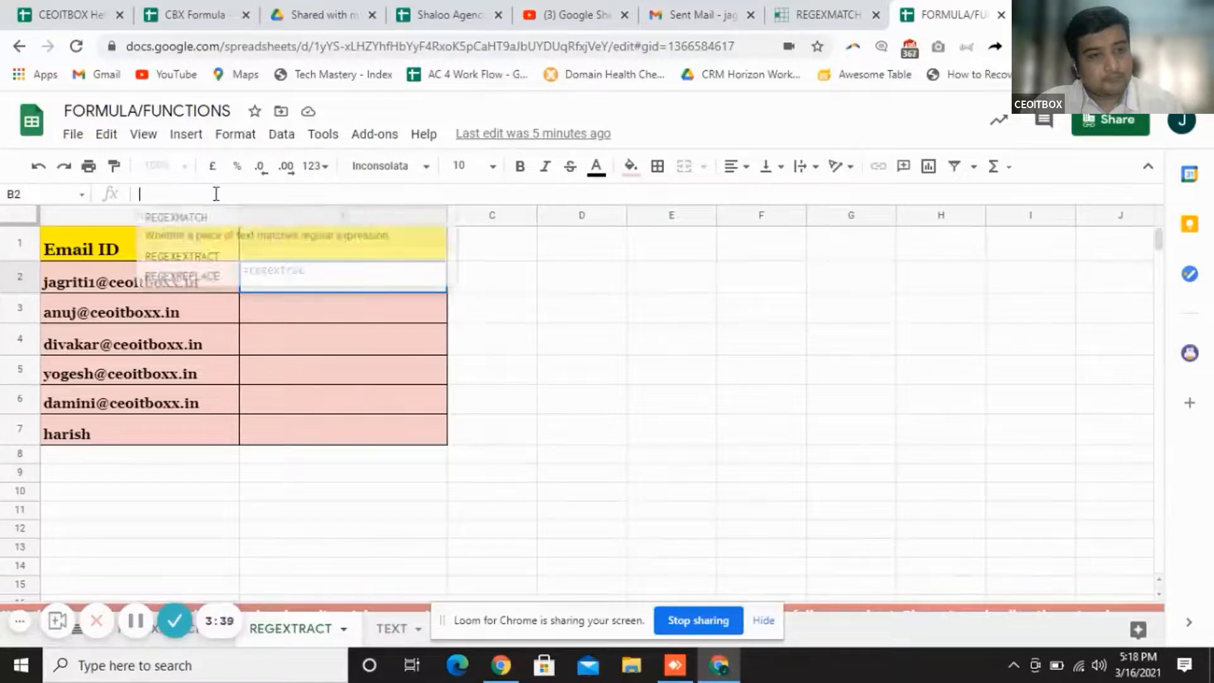
Enter =REGEXEXTRACT(A2,".in") in B2 using the autocomplete suggestion
{"action": "type", "text": "=reg"}
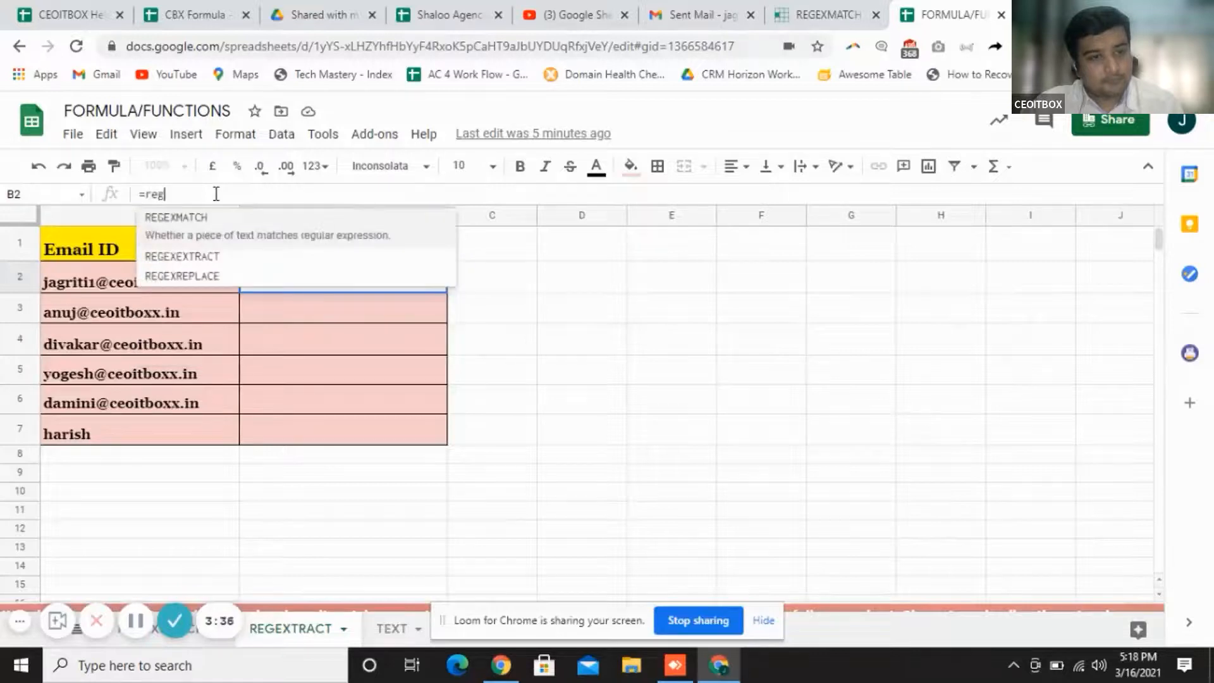
{"action": "left_click", "coordinate": [238, 261]}
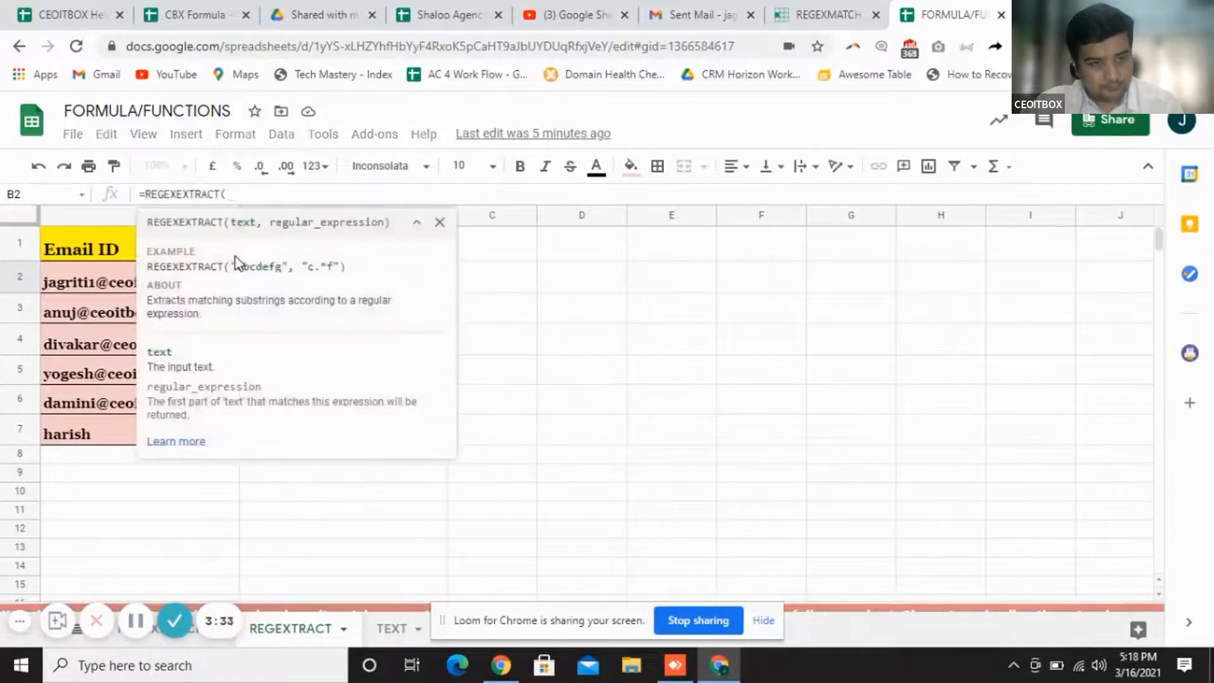
{"action": "left_click", "coordinate": [439, 222]}
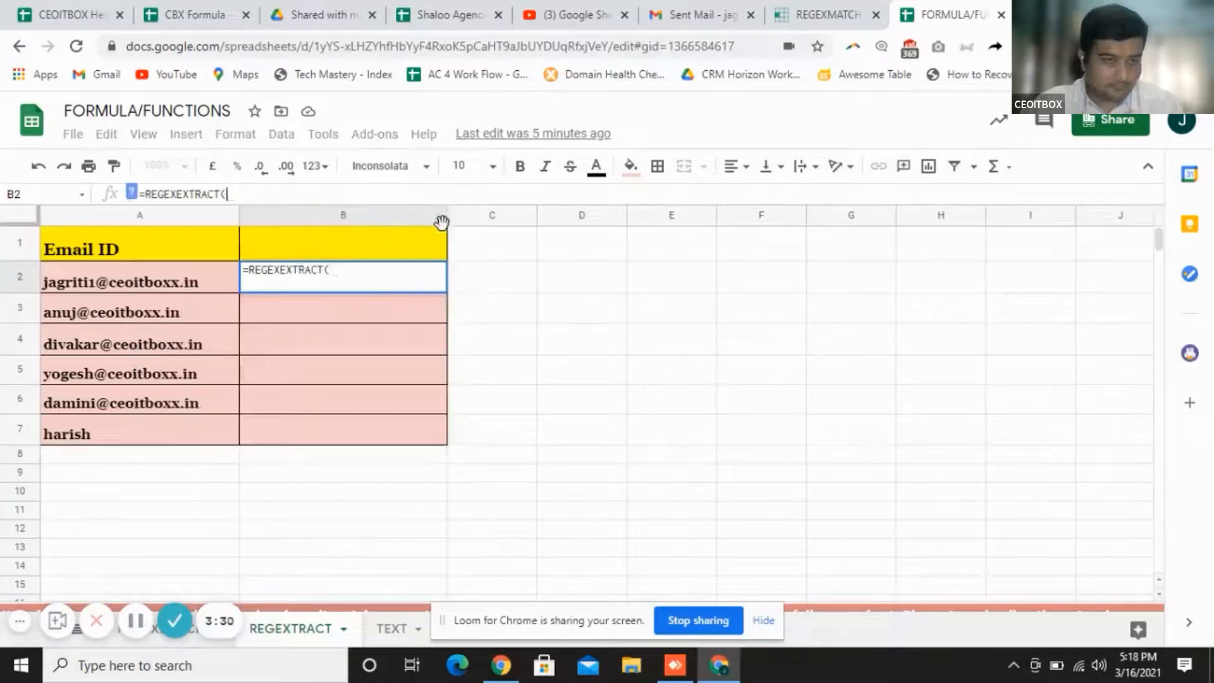
{"action": "left_click", "coordinate": [147, 286]}
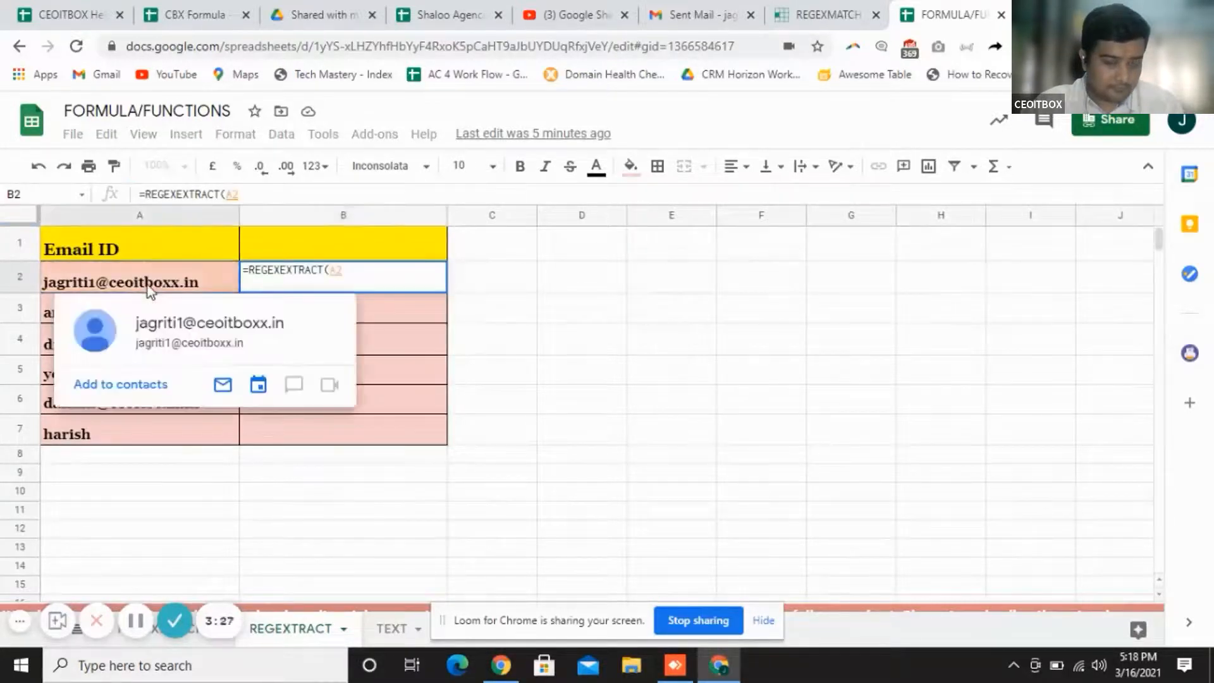
{"action": "type", "text": ","}
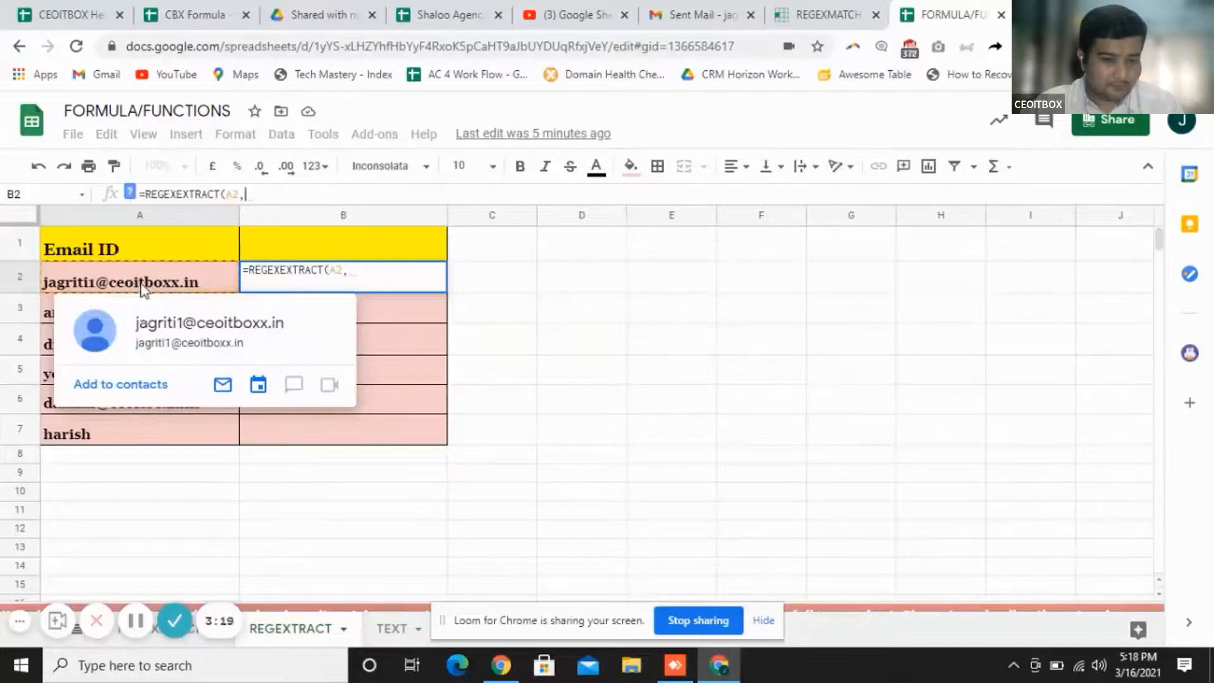
{"action": "type", "text": "in"}
{"action": "left_click", "coordinate": [247, 194]}
{"action": "type", "text": "\".in\")"}
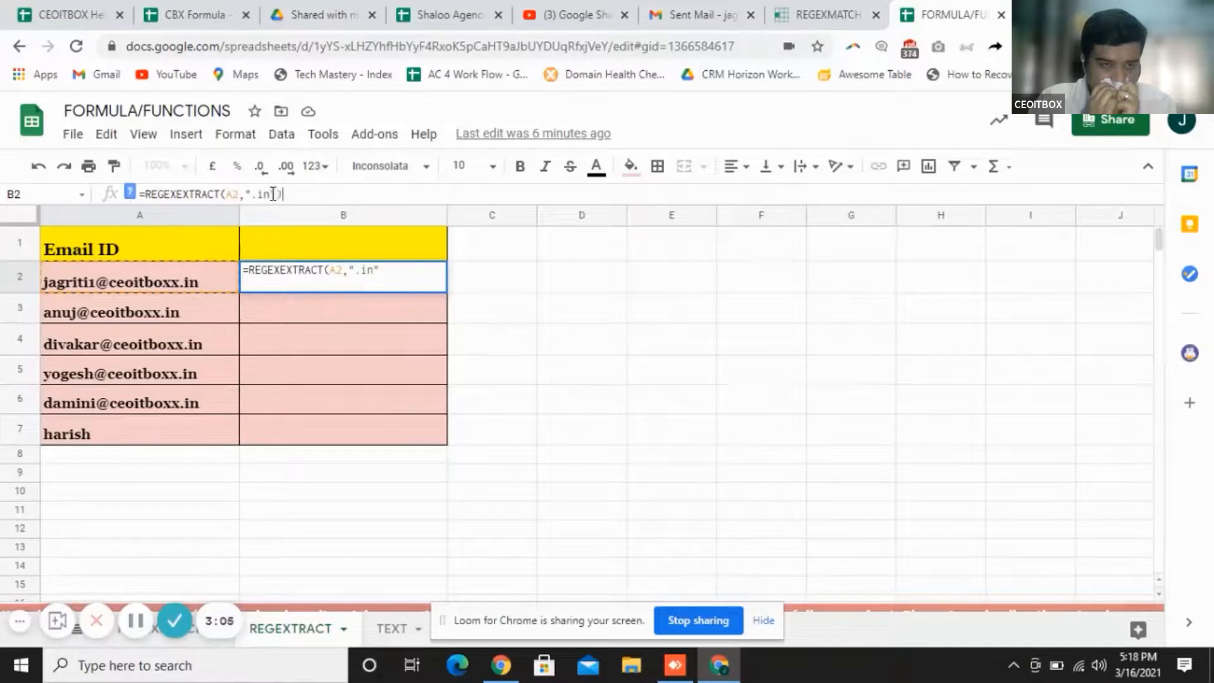
{"action": "key", "text": "Return"}
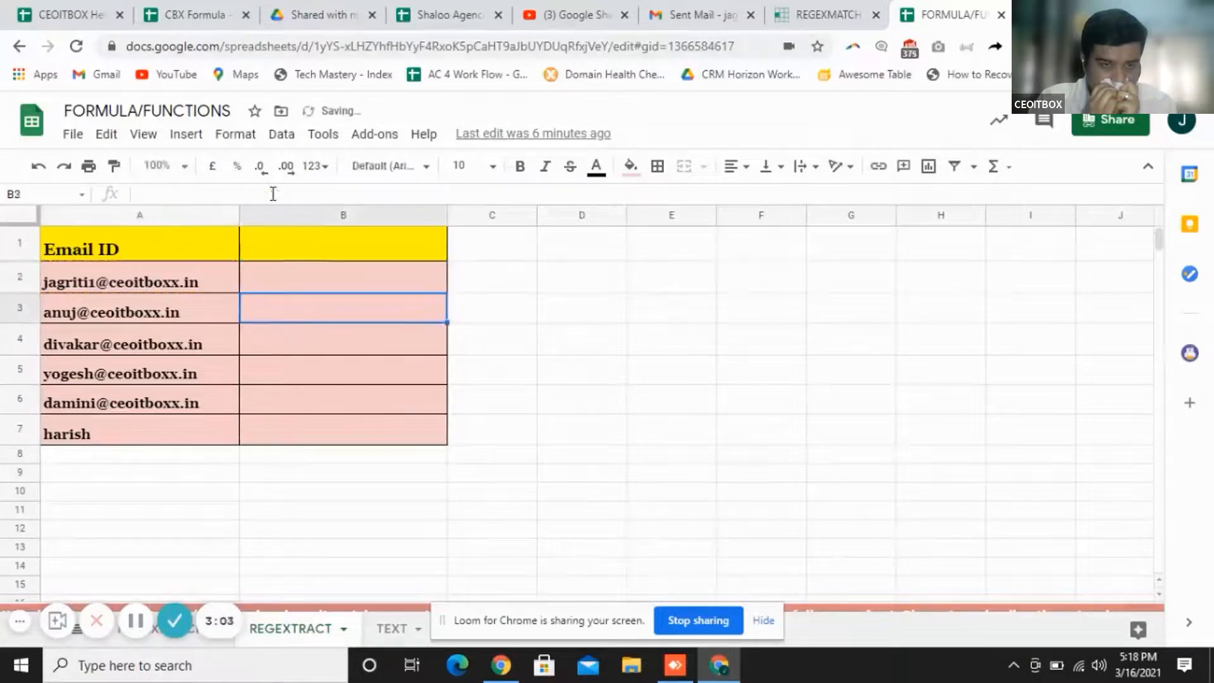
Fill B2's .in extraction formula down through B7, then select B6
{"action": "left_click", "coordinate": [317, 279]}
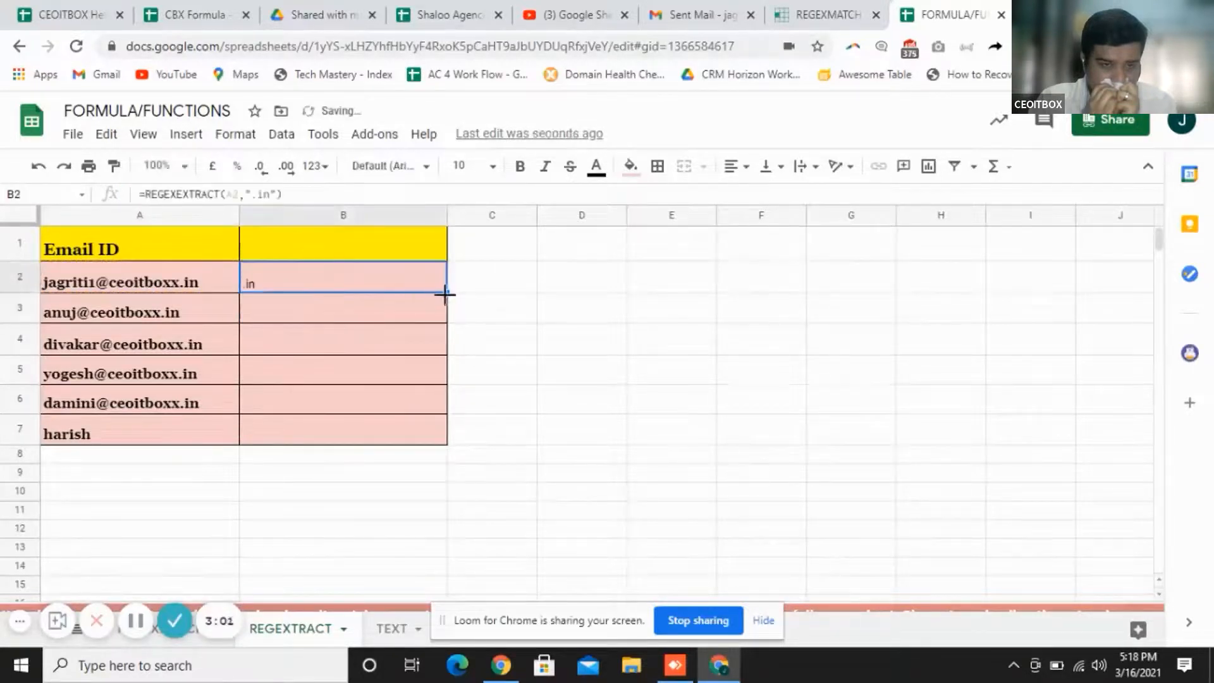
{"action": "left_click_drag", "start_coordinate": [447, 292], "coordinate": [442, 427]}
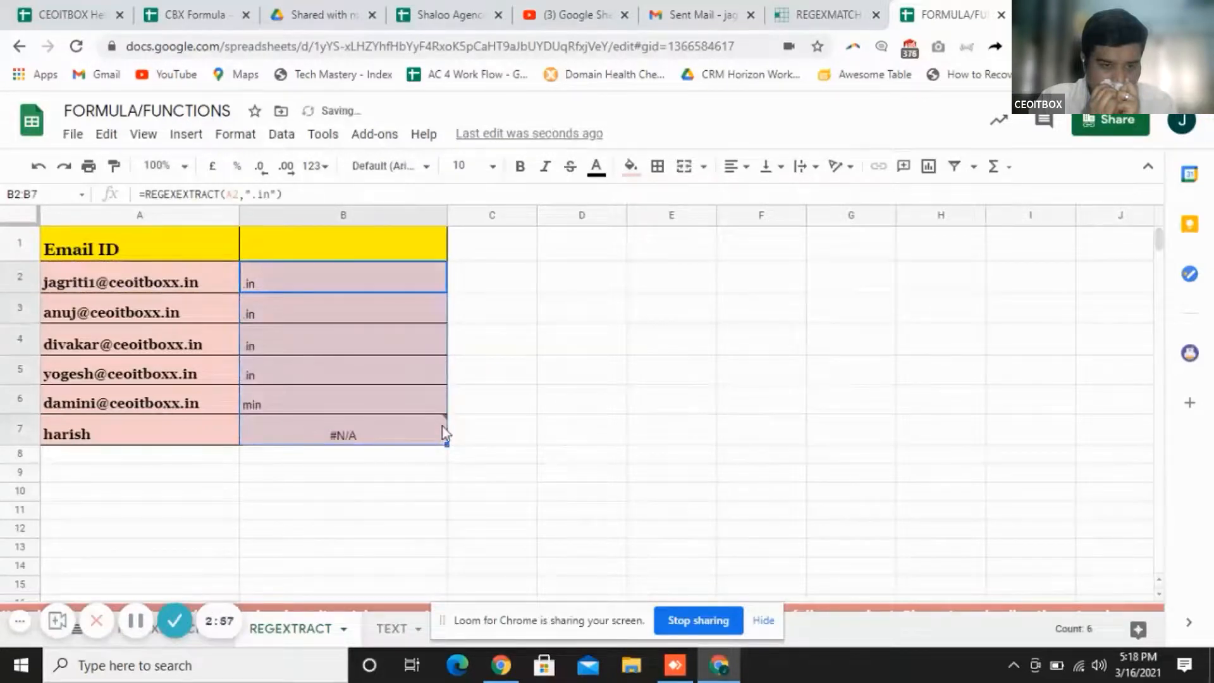
{"action": "left_click", "coordinate": [514, 392]}
{"action": "left_click", "coordinate": [386, 403]}
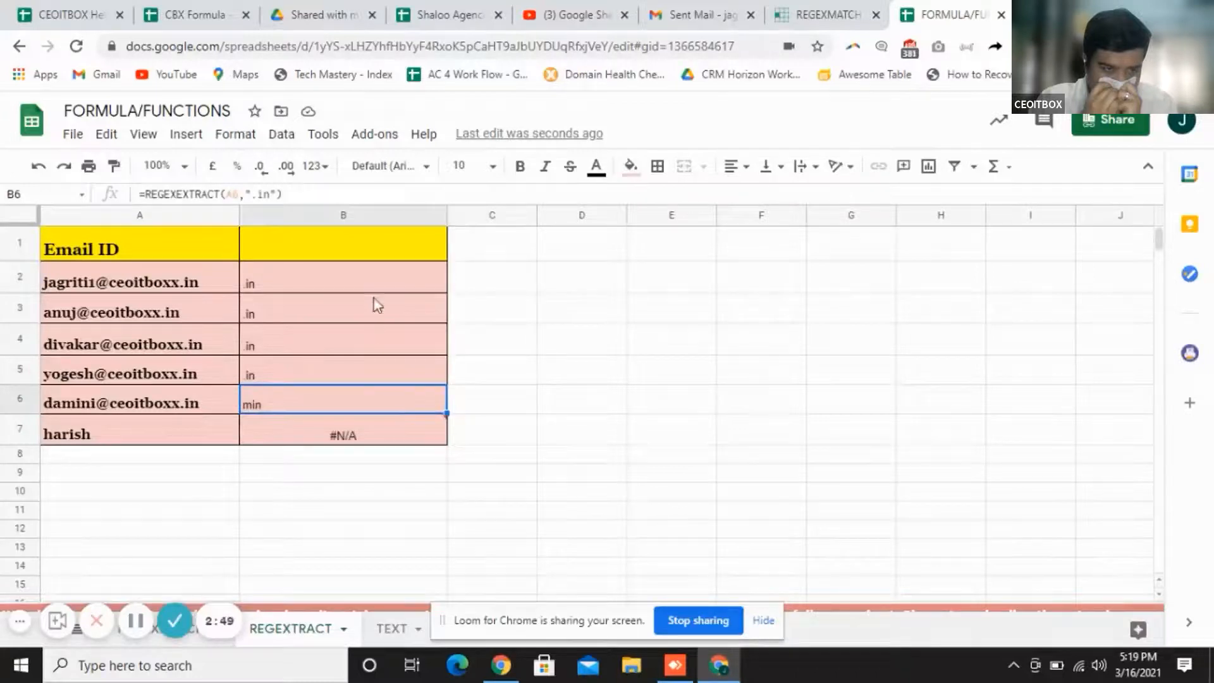
Retype the dot in B6's pattern and recommit the formula
{"action": "left_click", "coordinate": [260, 195]}
{"action": "key", "text": "BackSpace"}
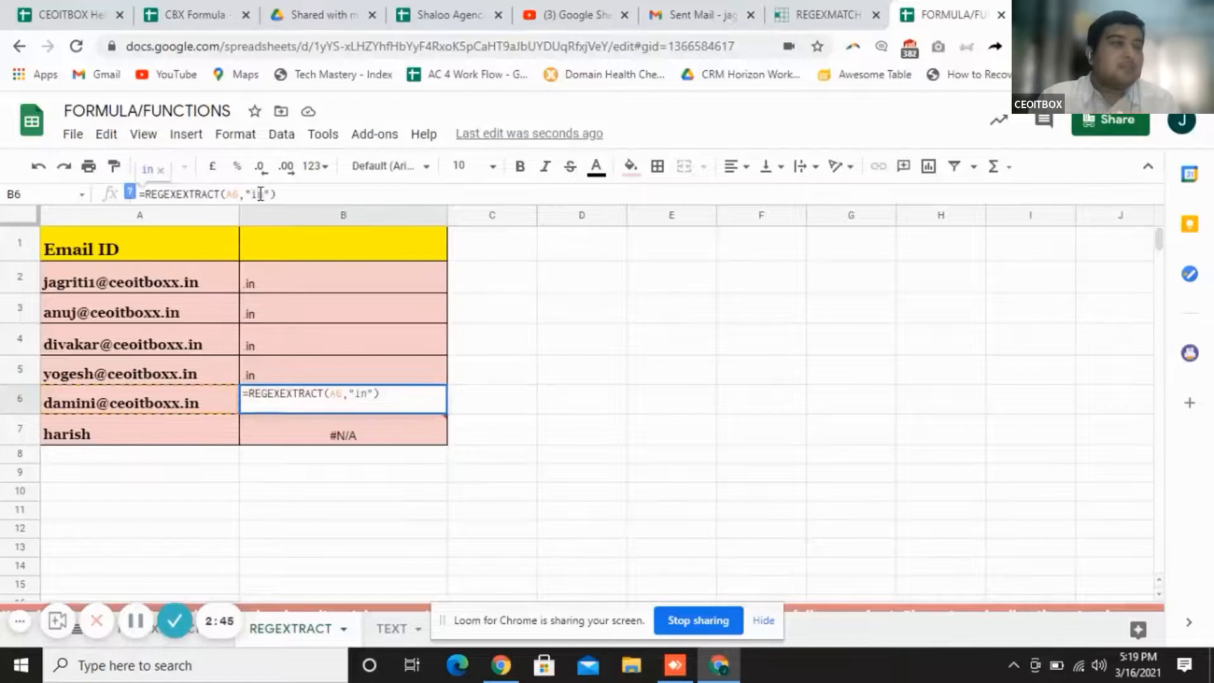
{"action": "type", "text": "."}
{"action": "key", "text": "Return"}
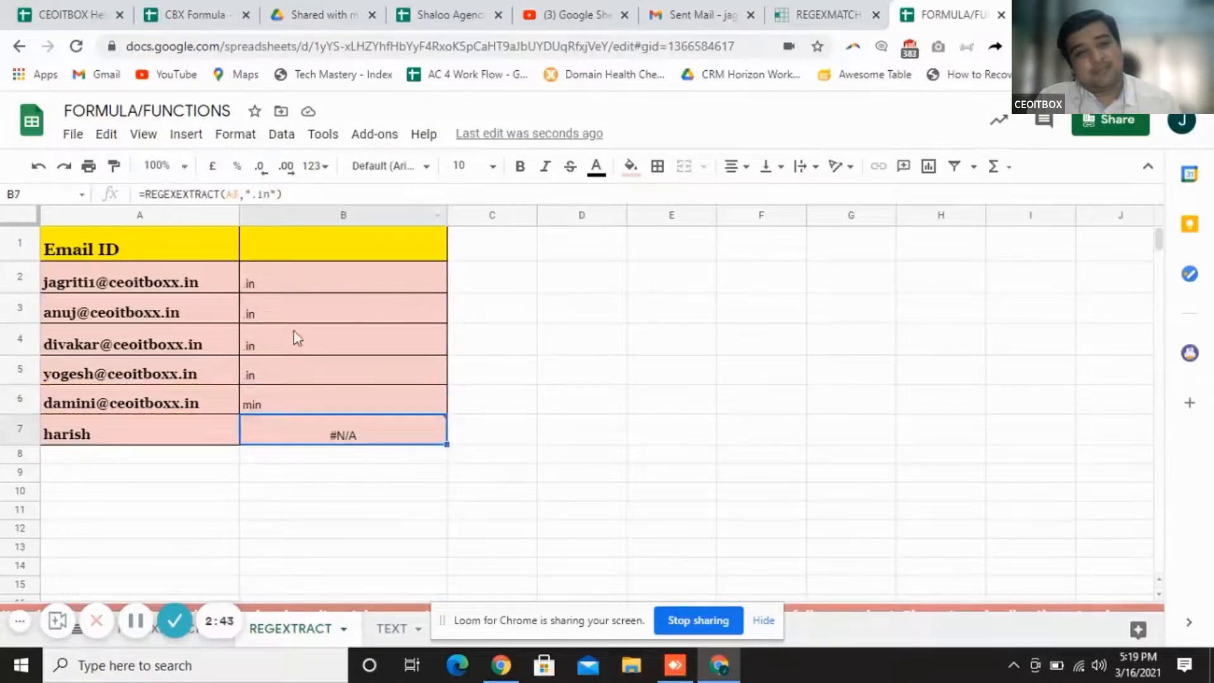
{"action": "left_click", "coordinate": [307, 406]}
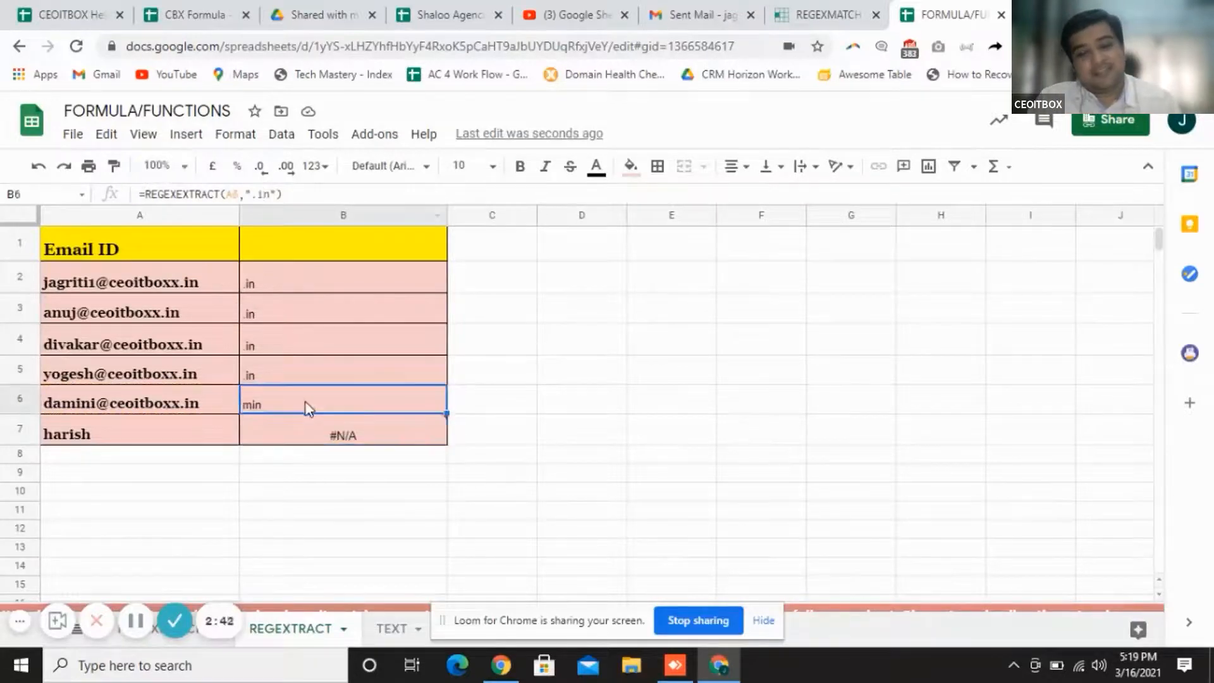
Rewrite B6's pattern as ".in" in =REGEXEXTRACT(A6,".in", leaving it partly typed
{"action": "left_click", "coordinate": [214, 403]}
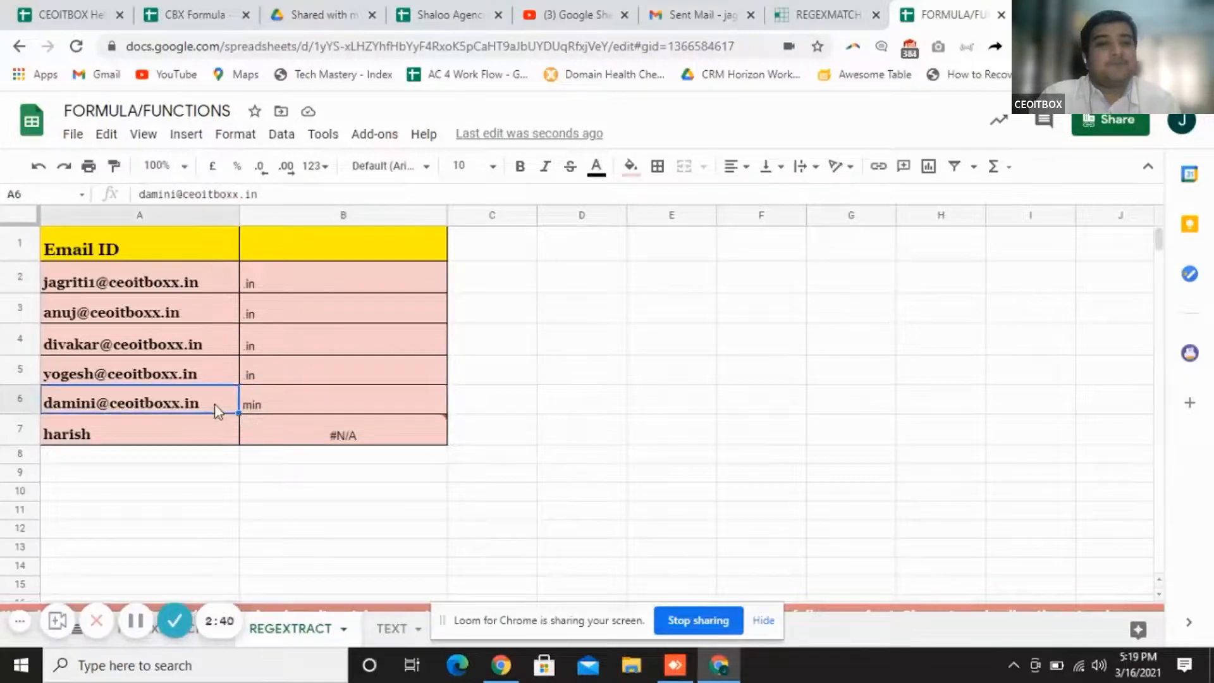
{"action": "left_click", "coordinate": [309, 407]}
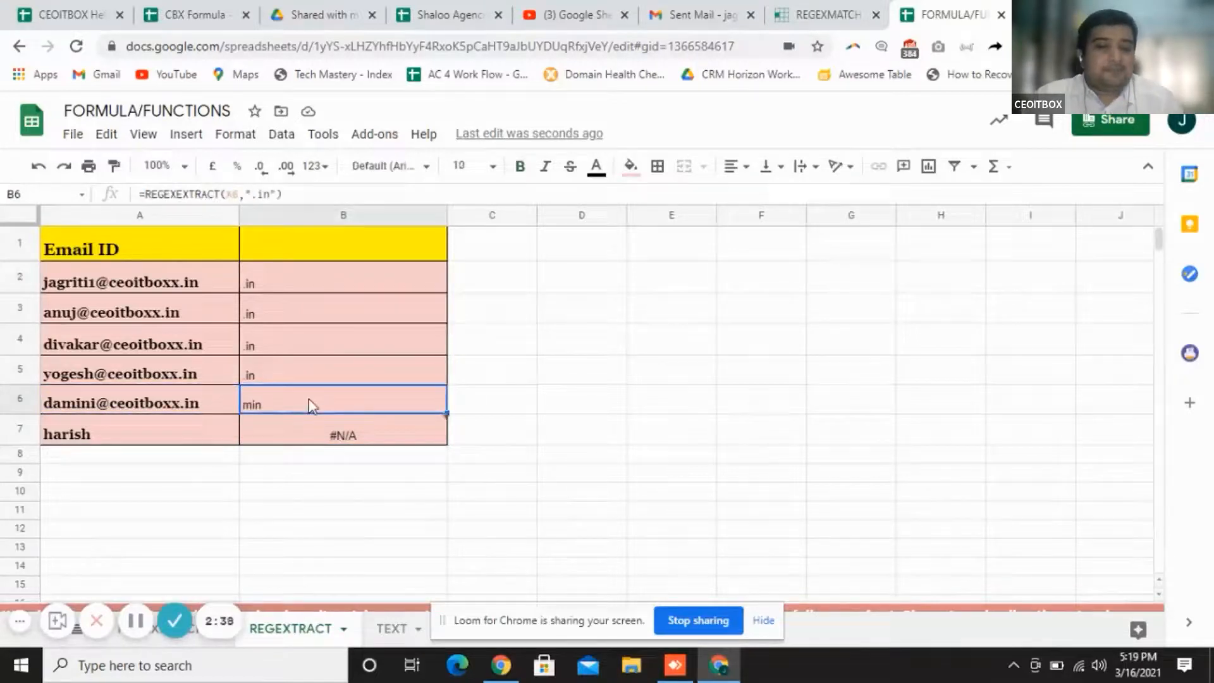
{"action": "left_click", "coordinate": [286, 190]}
{"action": "key", "text": "BackSpace"}
{"action": "key", "text": "BackSpace"}
{"action": "key", "text": "BackSpace"}
{"action": "key", "text": "BackSpace"}
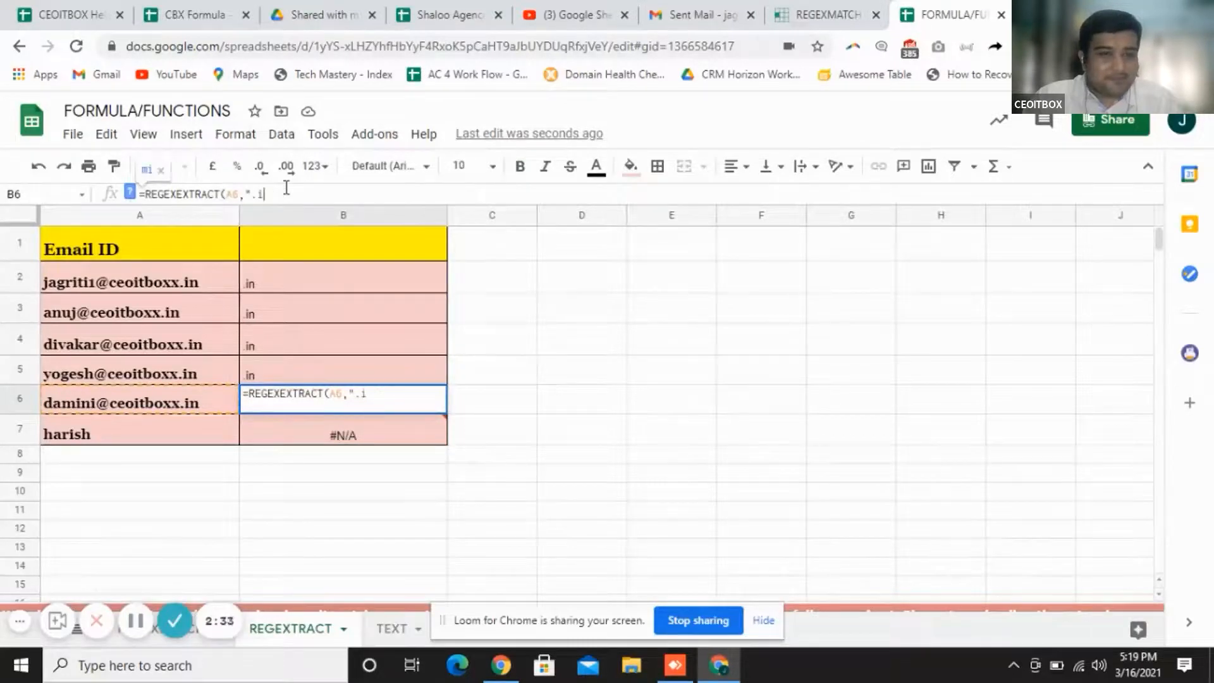
{"action": "type", "text": "in"}
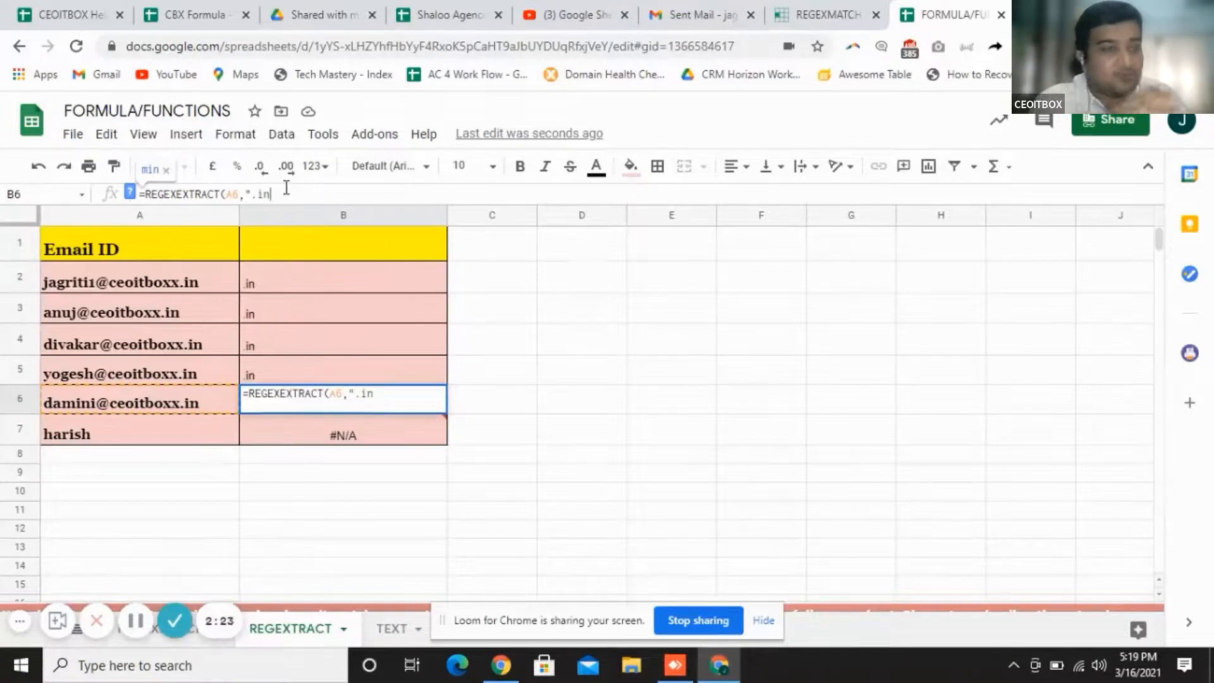
{"action": "type", "text": "\""}
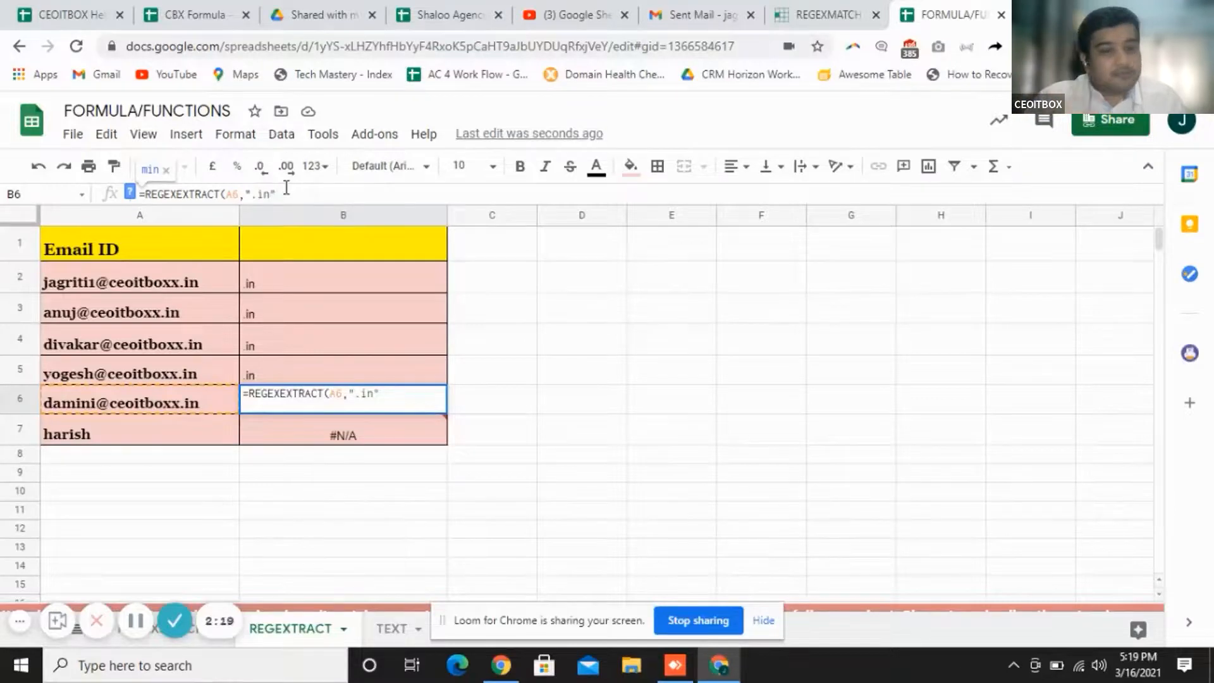
{"action": "left_click", "coordinate": [1147, 497]}
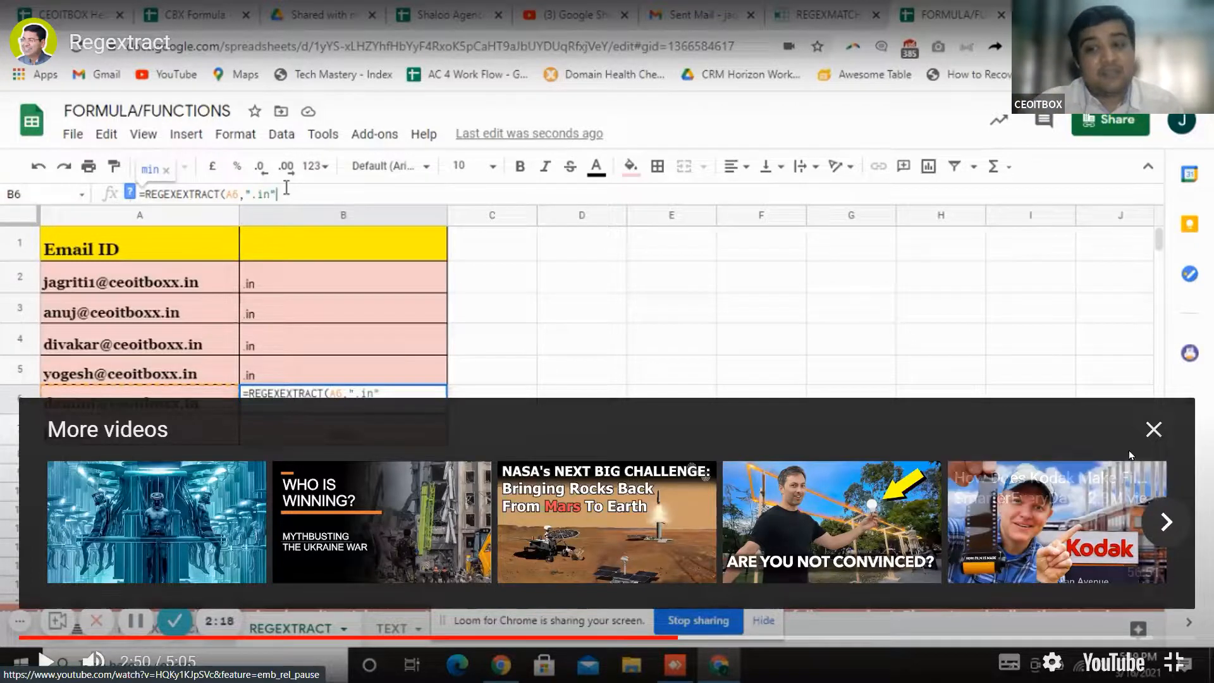
{"action": "left_click", "coordinate": [1155, 429]}
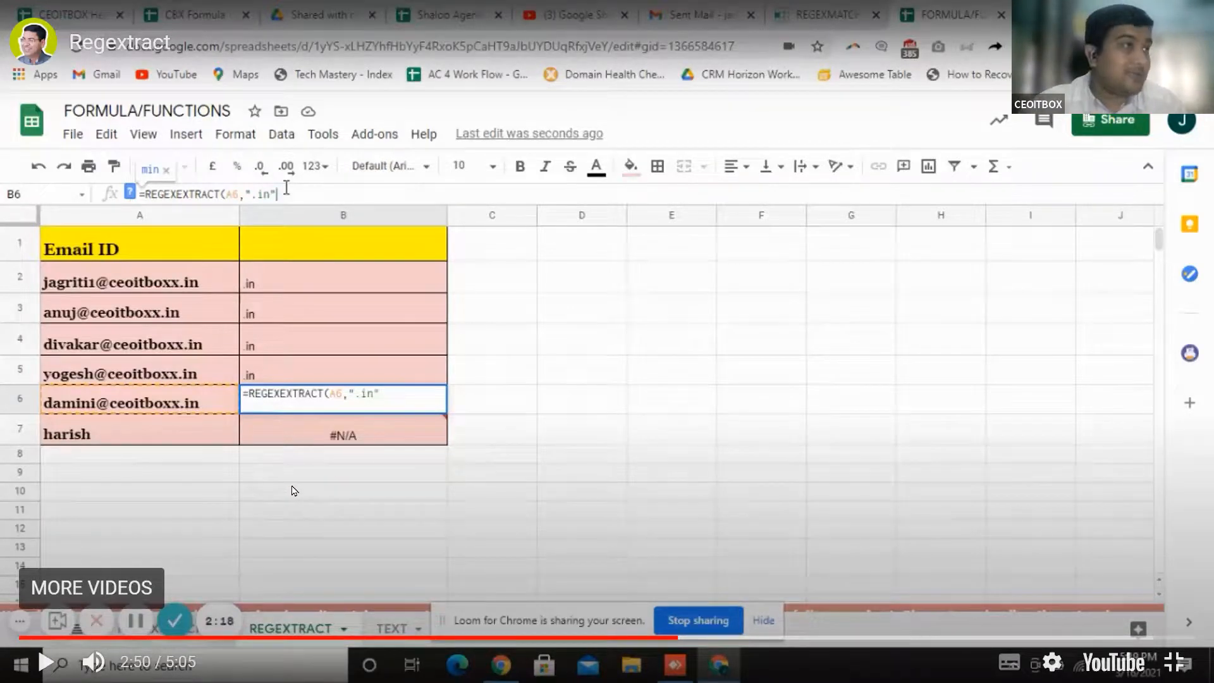
{"action": "left_click", "coordinate": [47, 661]}
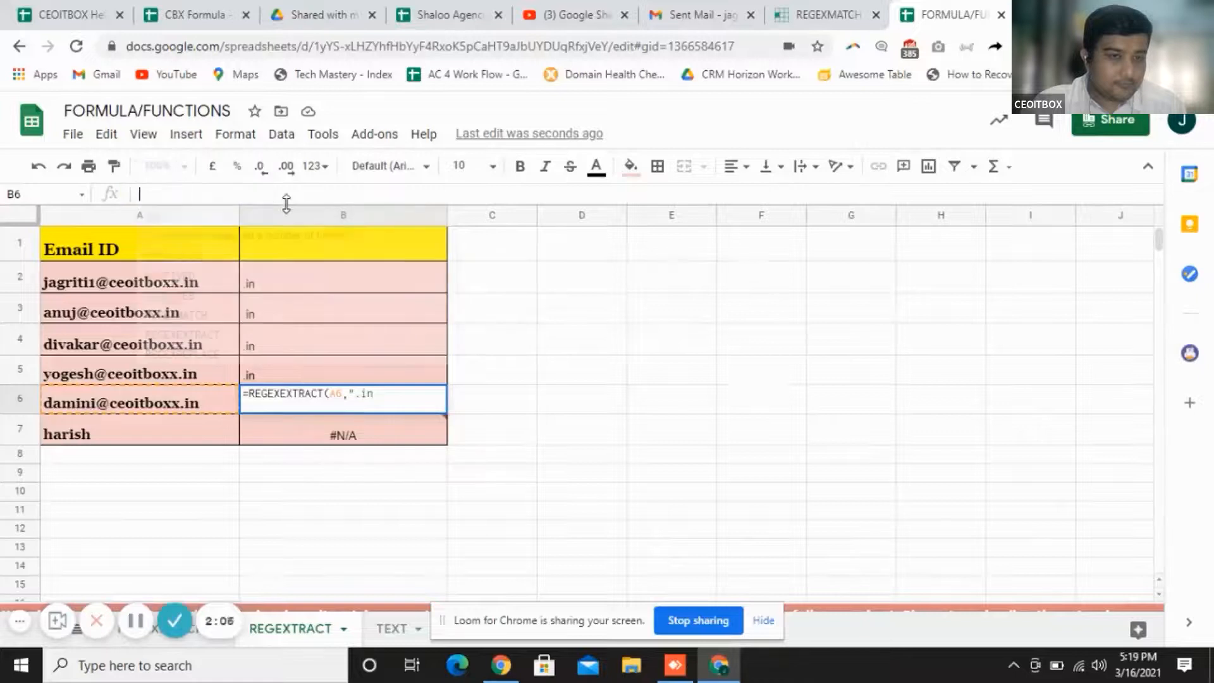
{"action": "left_click", "coordinate": [352, 316]}
Delete the old REGEXEXTRACT results in B2:B7, then select B2 for the new formula
{"action": "left_click", "coordinate": [336, 283]}
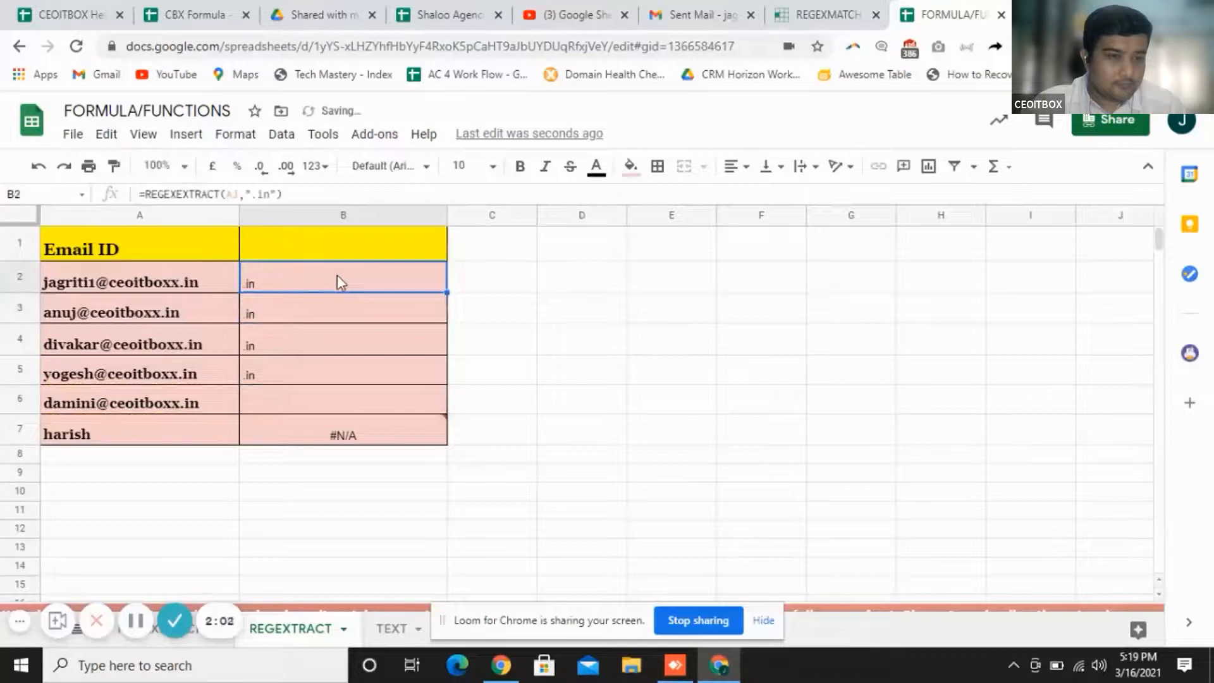
{"action": "key", "text": "shift+Down"}
{"action": "key", "text": "shift+Down"}
{"action": "key", "text": "shift+Down"}
{"action": "key", "text": "shift+Down"}
{"action": "key", "text": "shift+Down"}
{"action": "key", "text": "shift+Down"}
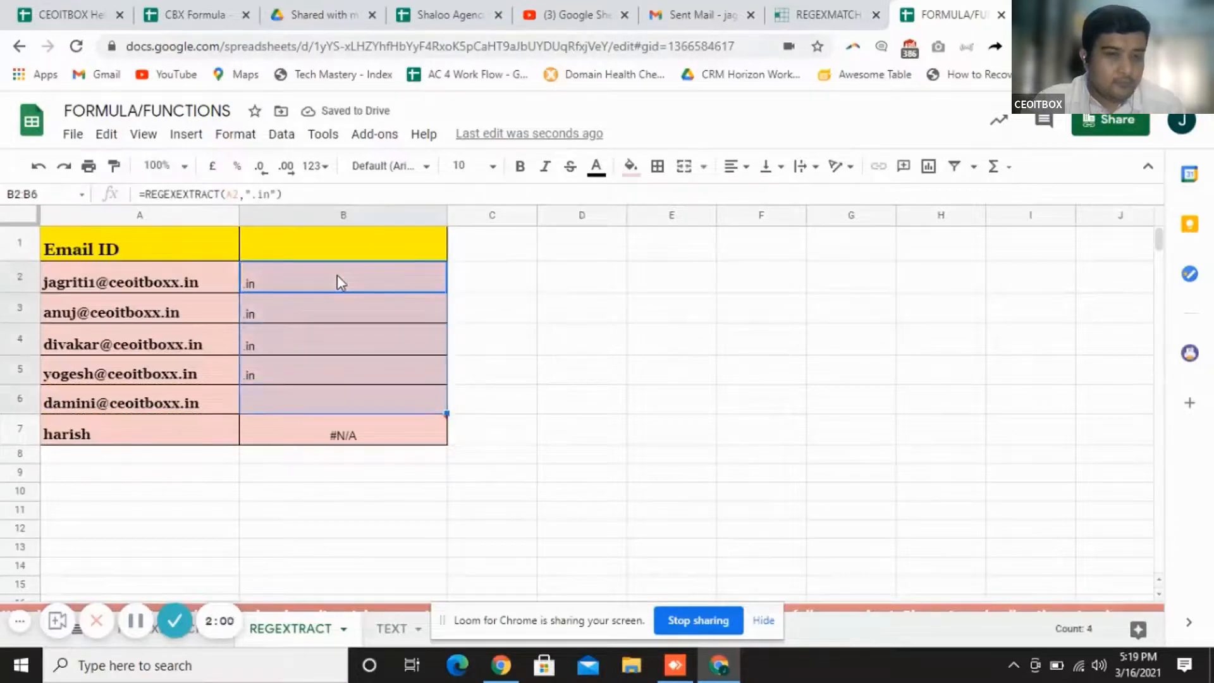
{"action": "key", "text": "shift+Up"}
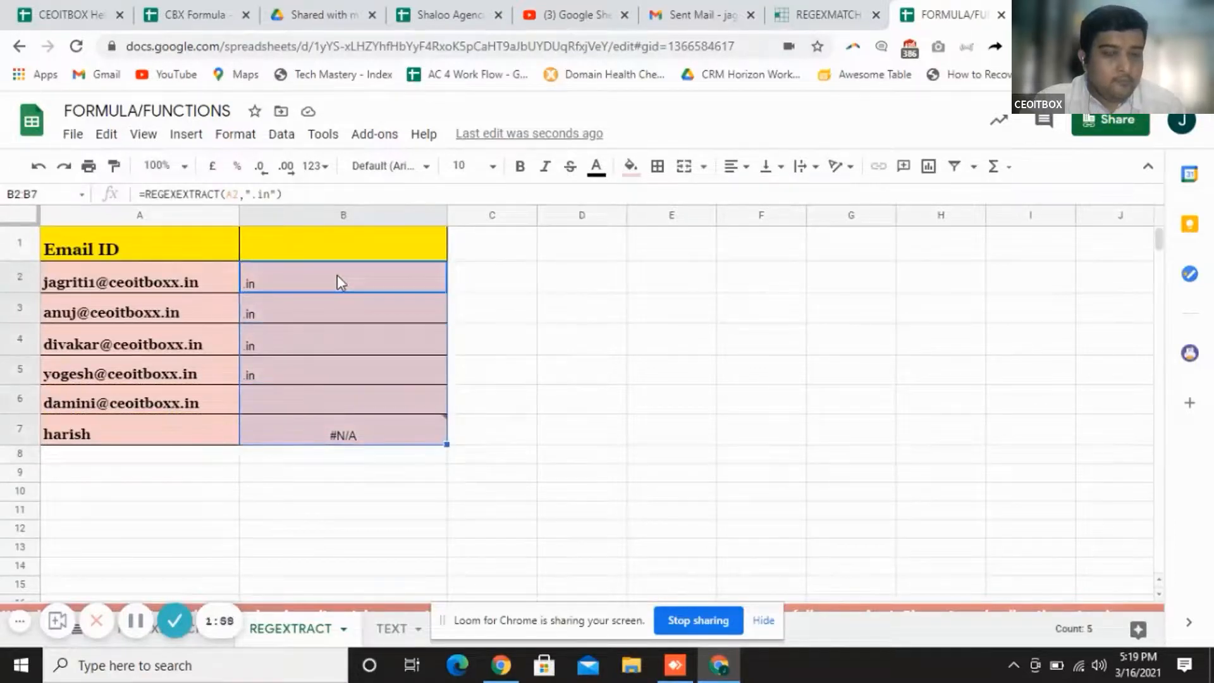
{"action": "key", "text": "Delete"}
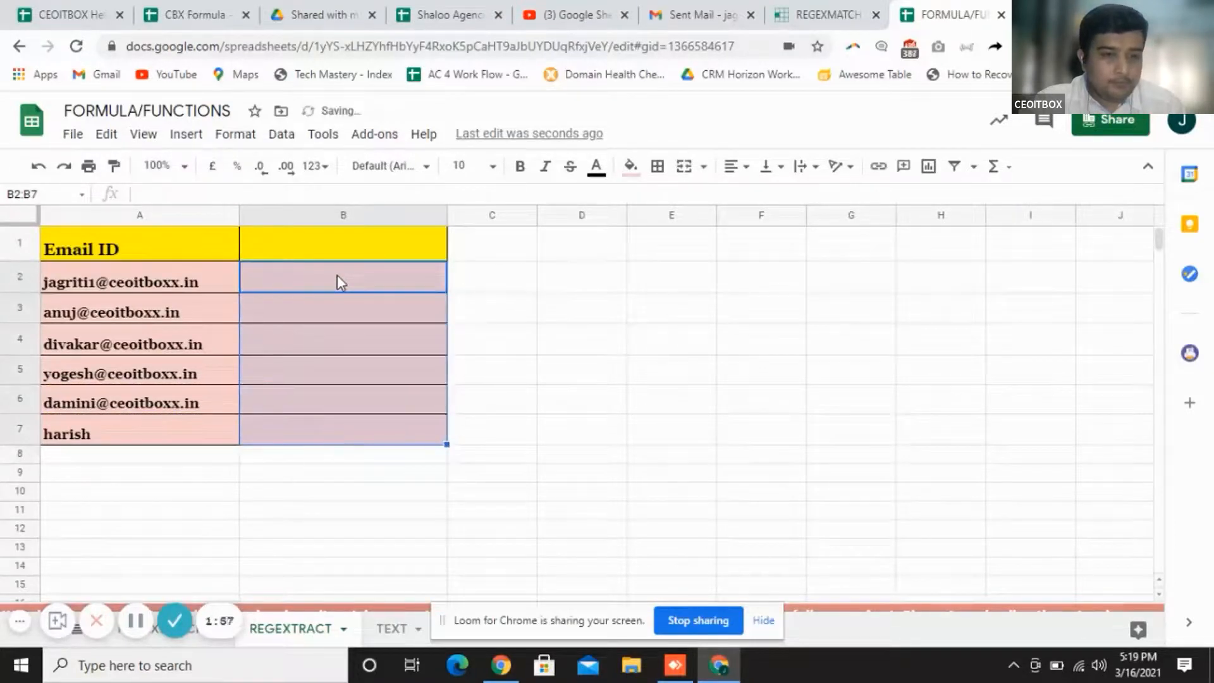
{"action": "left_click", "coordinate": [483, 337]}
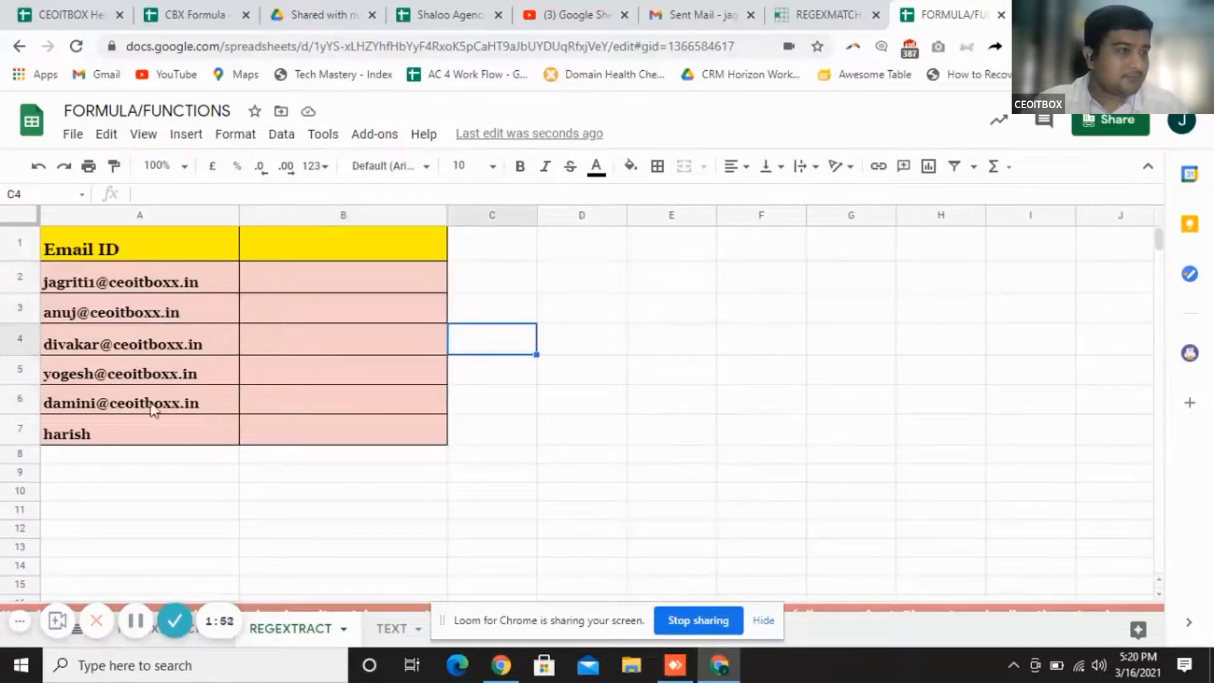
{"action": "left_click", "coordinate": [286, 279]}
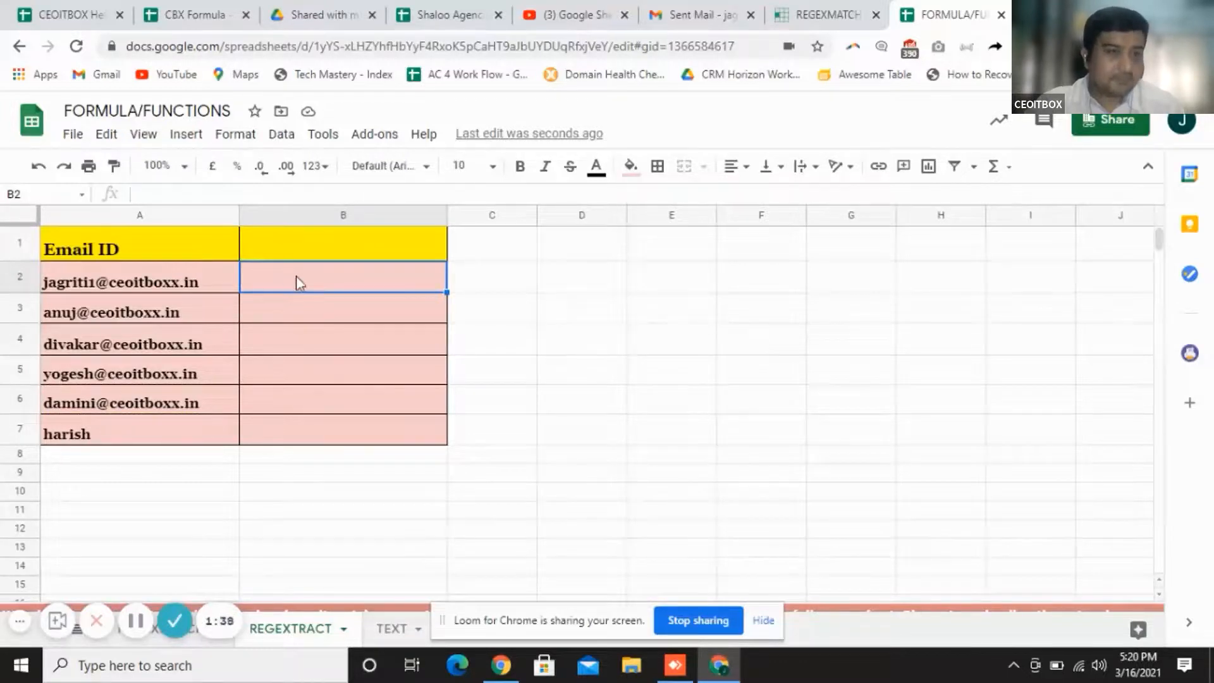
Enter =REGEXEXTRACT(A2,"@.+") in B2, correcting the misspelled function name
{"action": "type", "text": "="}
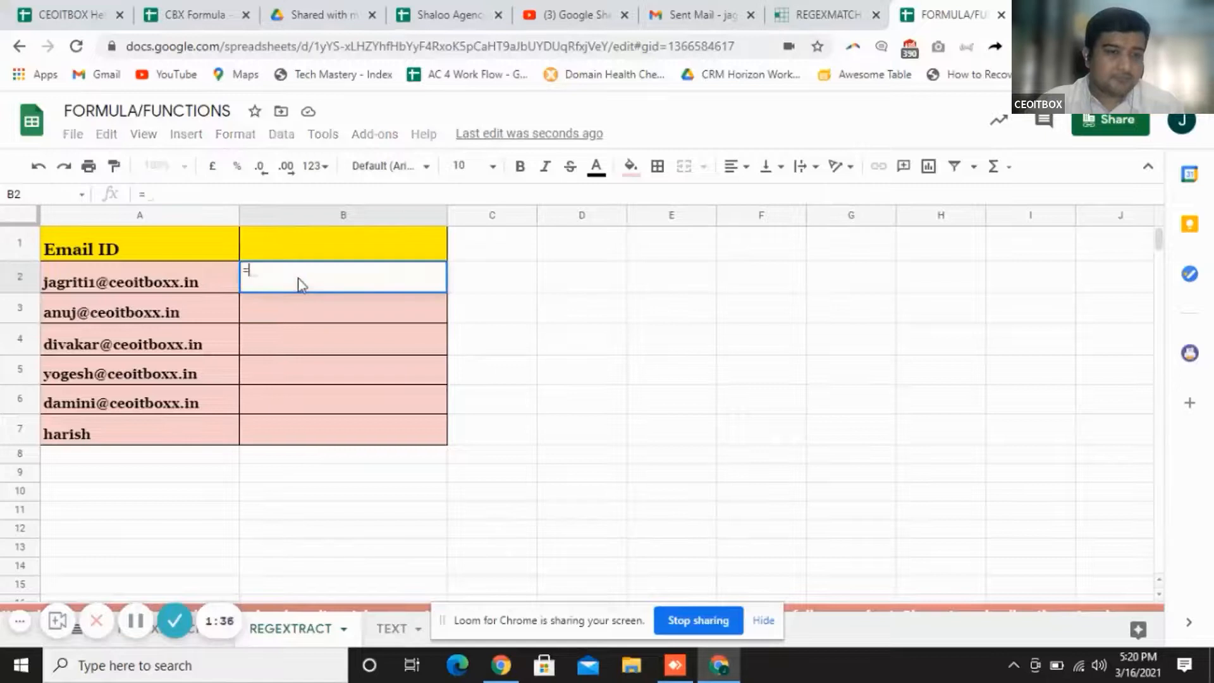
{"action": "type", "text": "regex"}
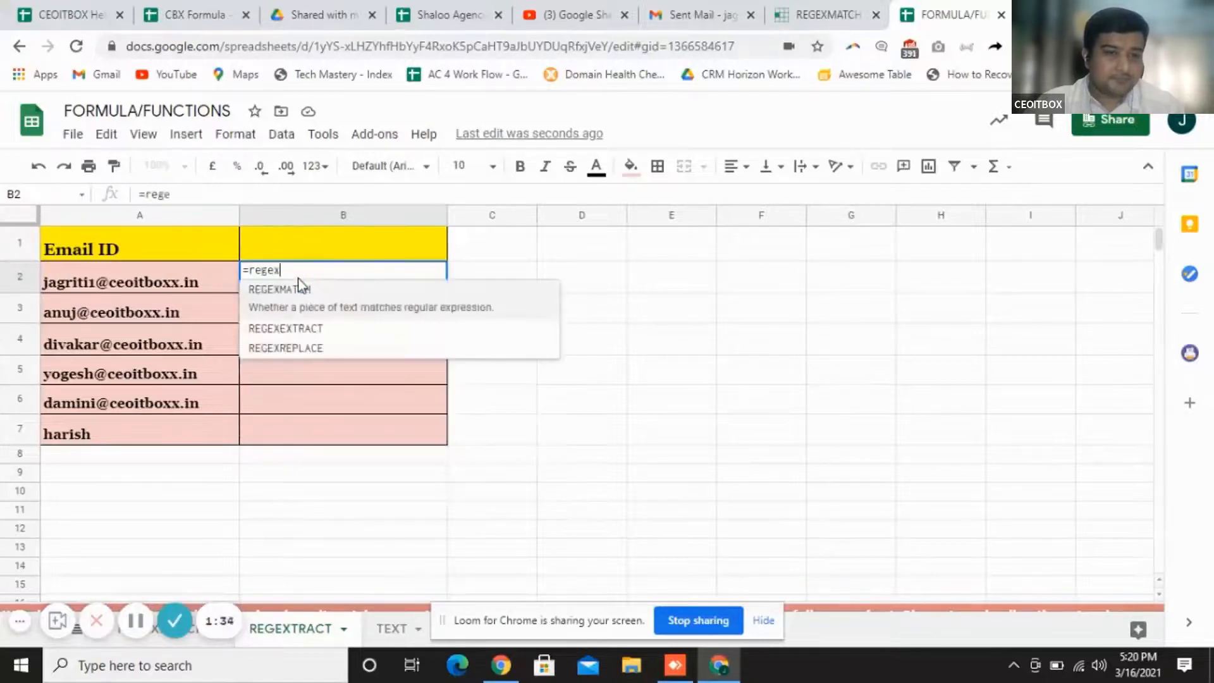
{"action": "type", "text": "tract"}
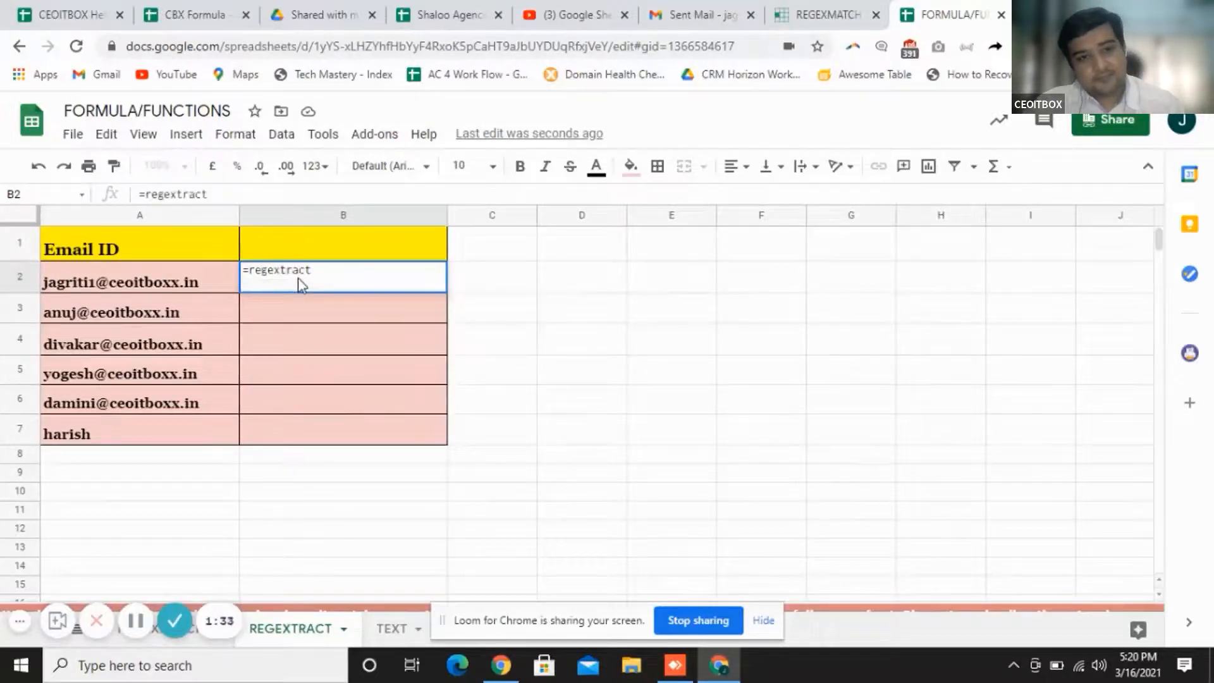
{"action": "type", "text": "("}
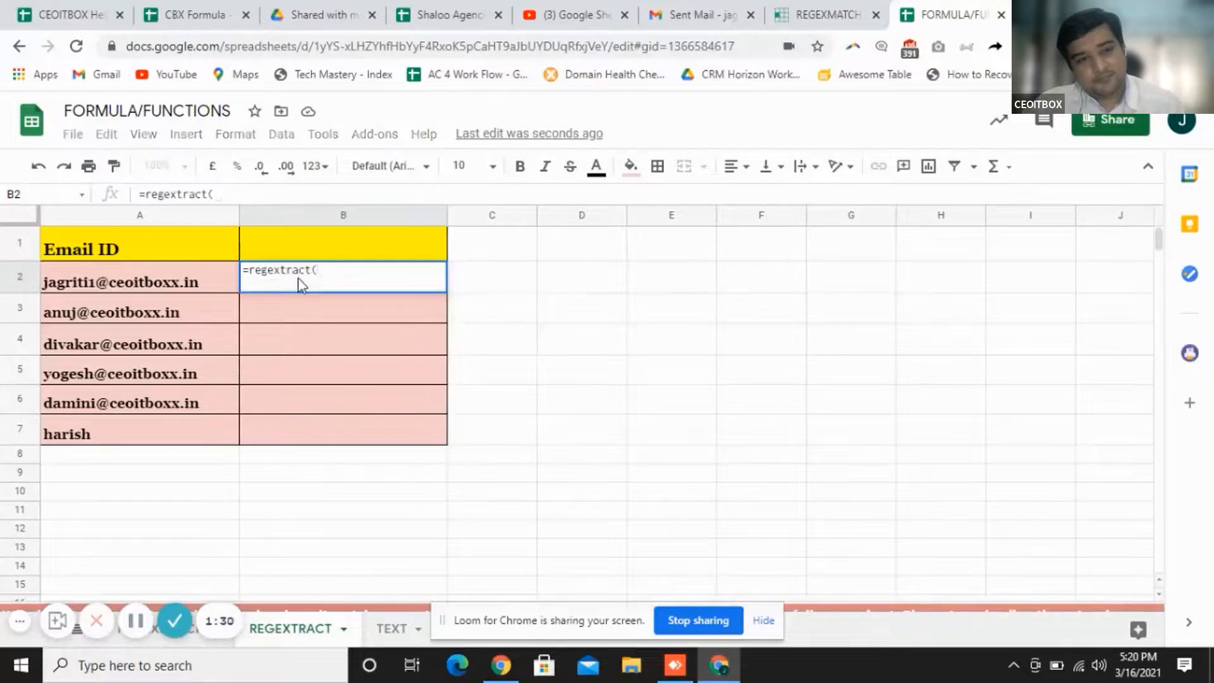
{"action": "left_click", "coordinate": [181, 285]}
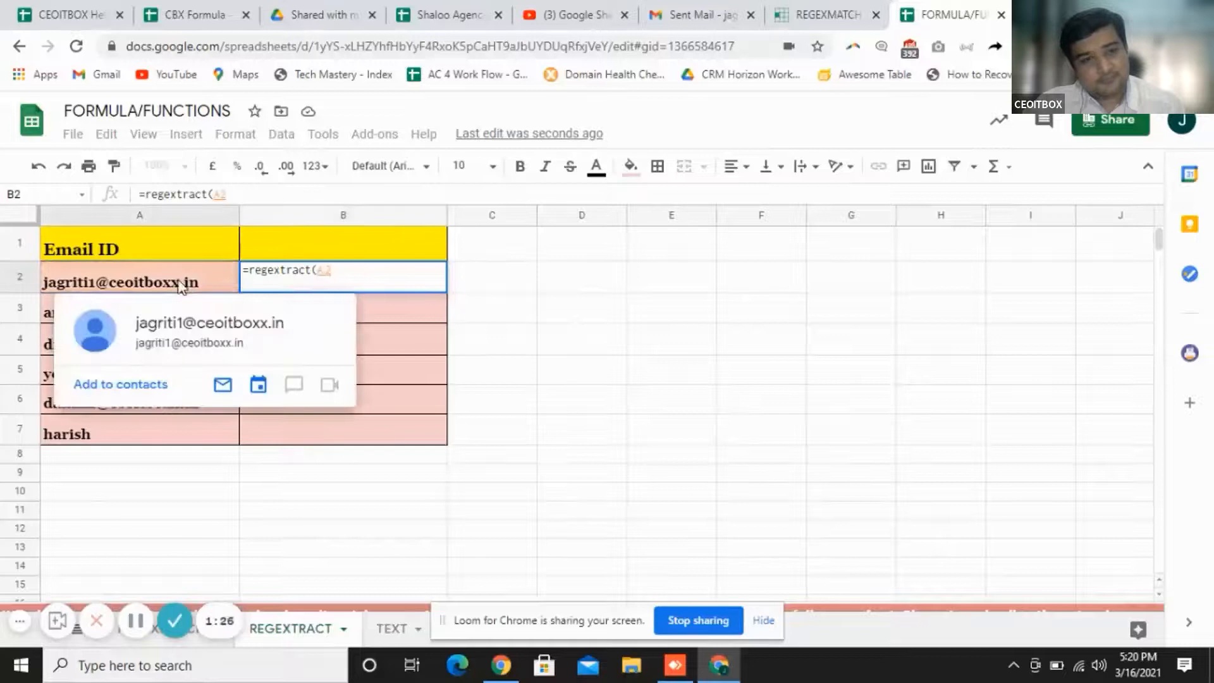
{"action": "type", "text": ","}
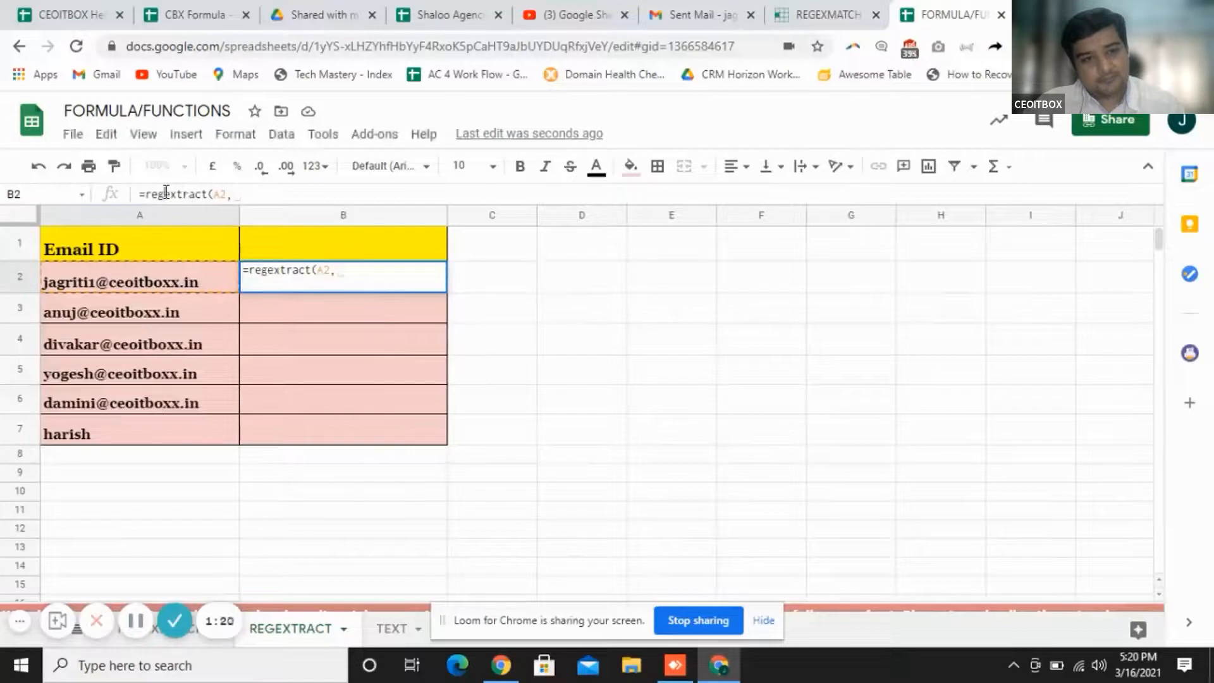
{"action": "left_click", "coordinate": [209, 193]}
{"action": "key", "text": "BackSpace"}
{"action": "key", "text": "BackSpace"}
{"action": "key", "text": "BackSpace"}
{"action": "key", "text": "BackSpace"}
{"action": "key", "text": "BackSpace"}
{"action": "key", "text": "BackSpace"}
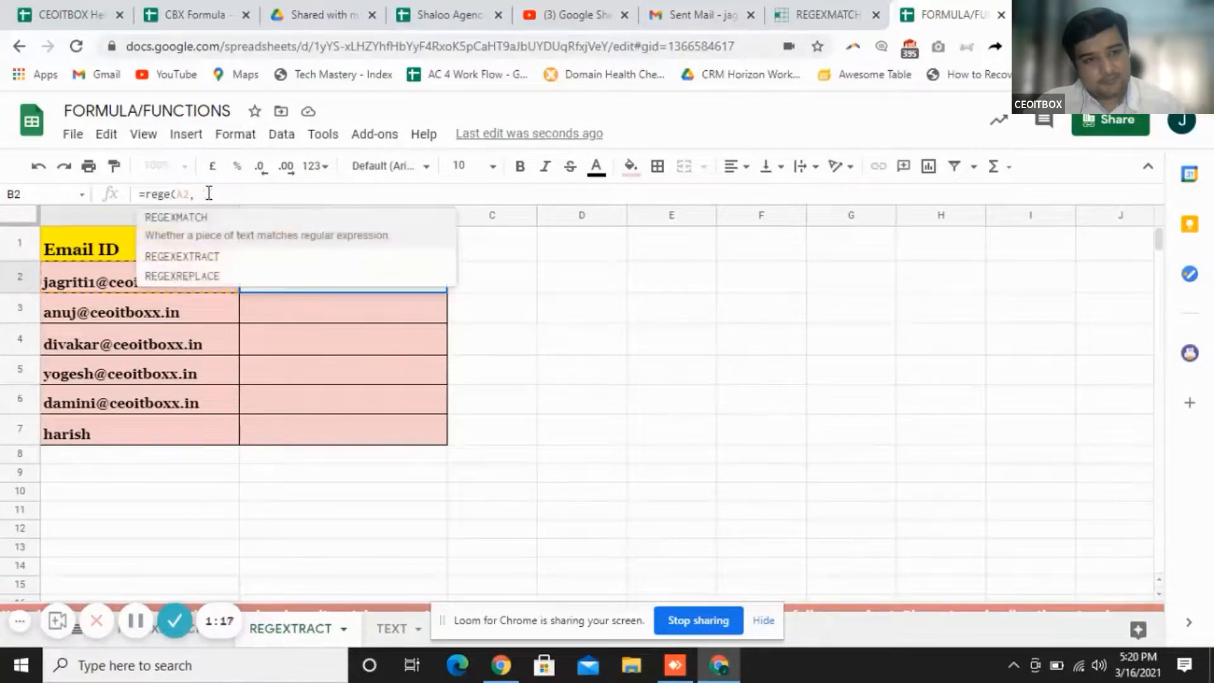
{"action": "left_click", "coordinate": [226, 256]}
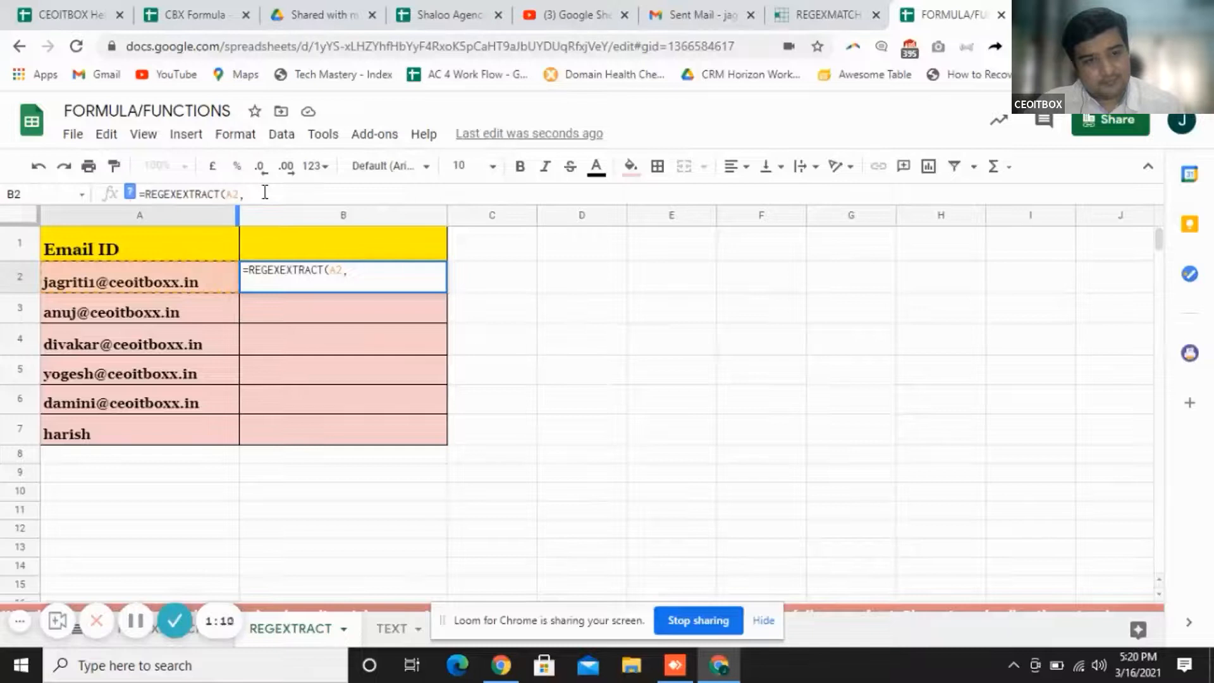
{"action": "left_click", "coordinate": [258, 193]}
{"action": "type", "text": "\""}
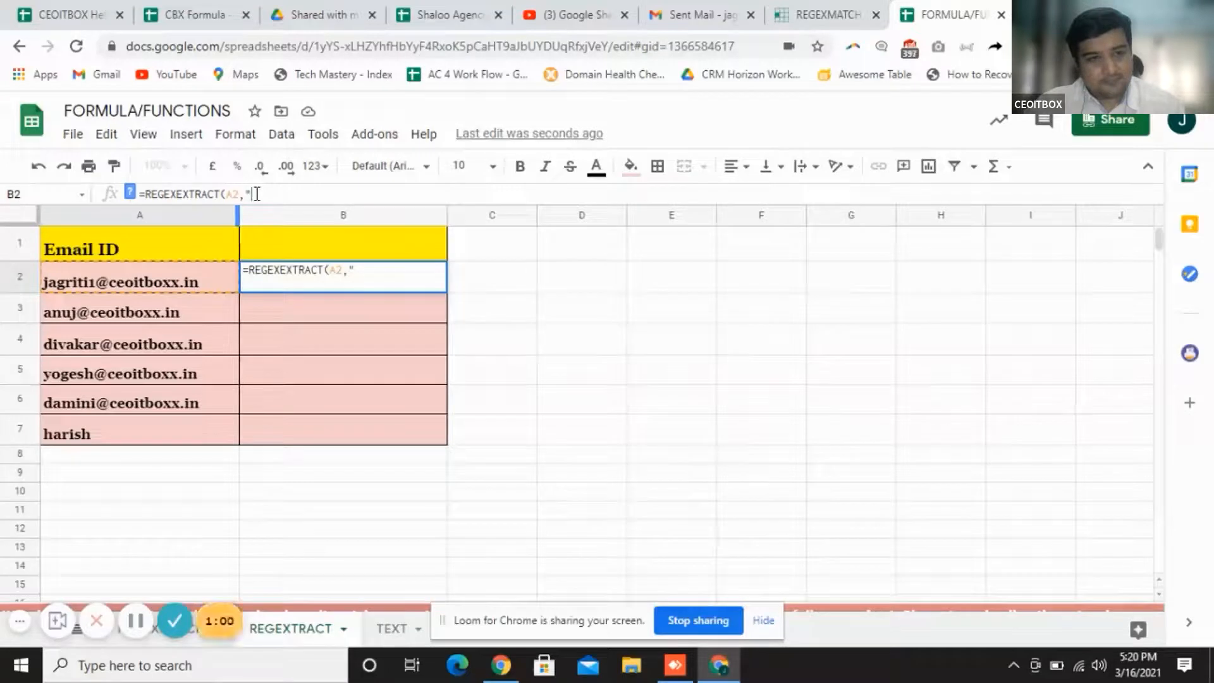
{"action": "type", "text": "@"}
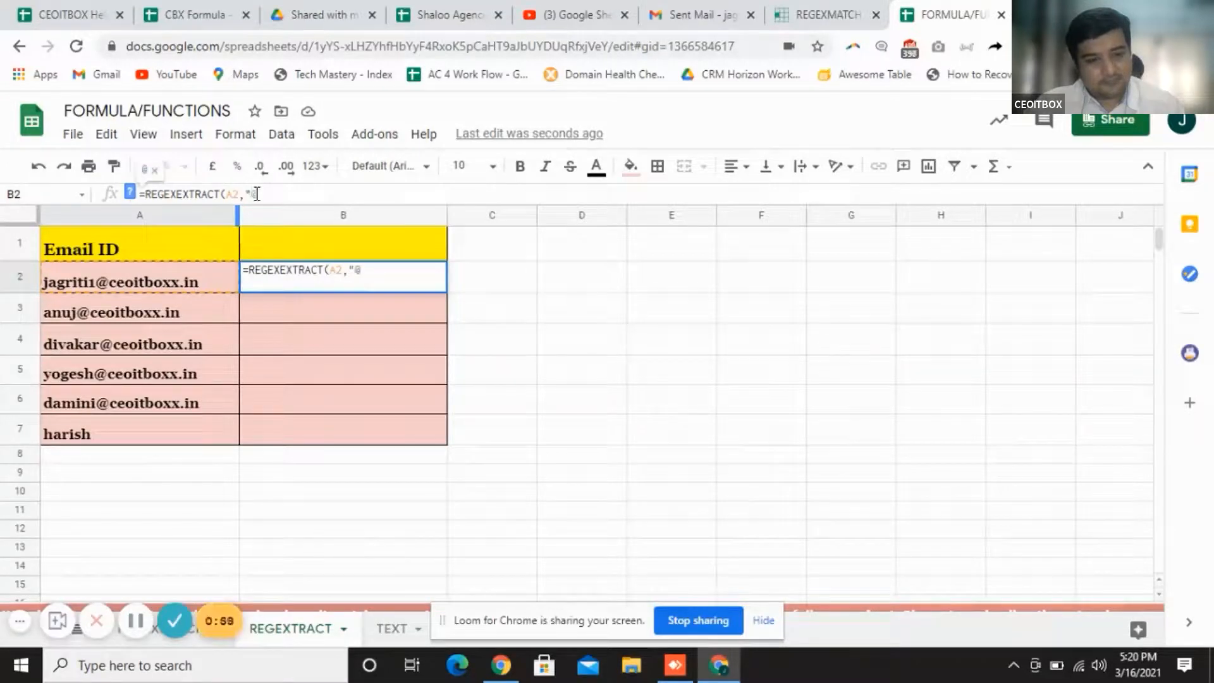
{"action": "type", "text": ".+"}
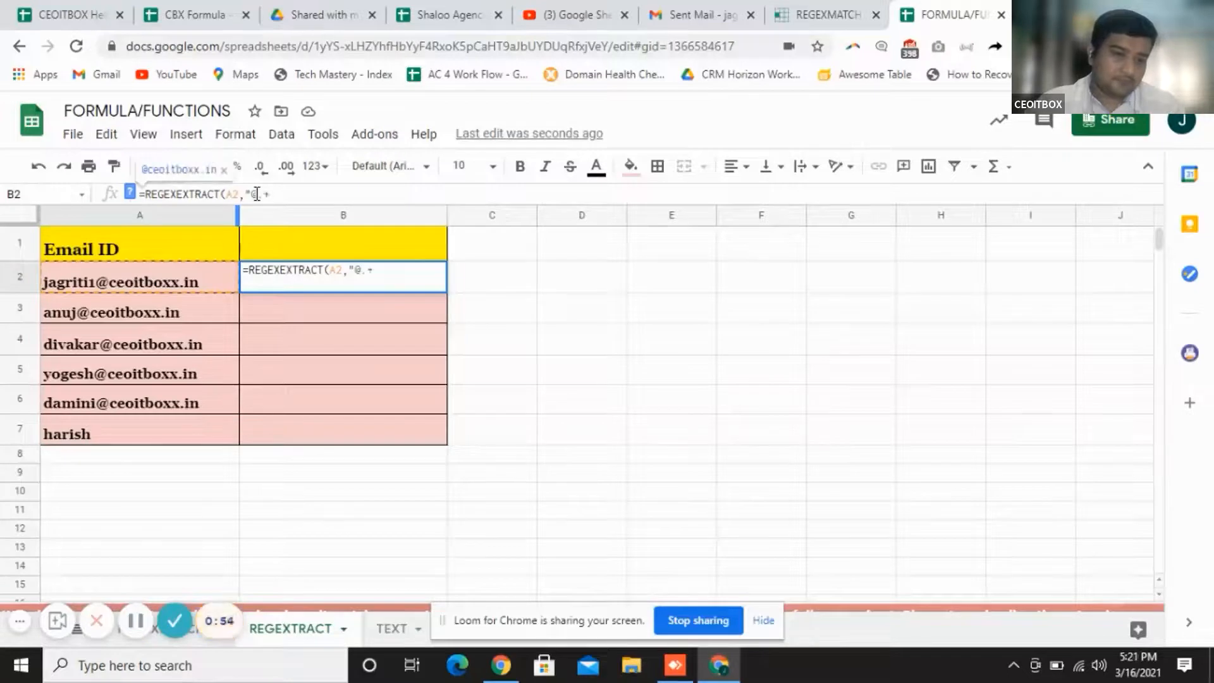
{"action": "type", "text": ")"}
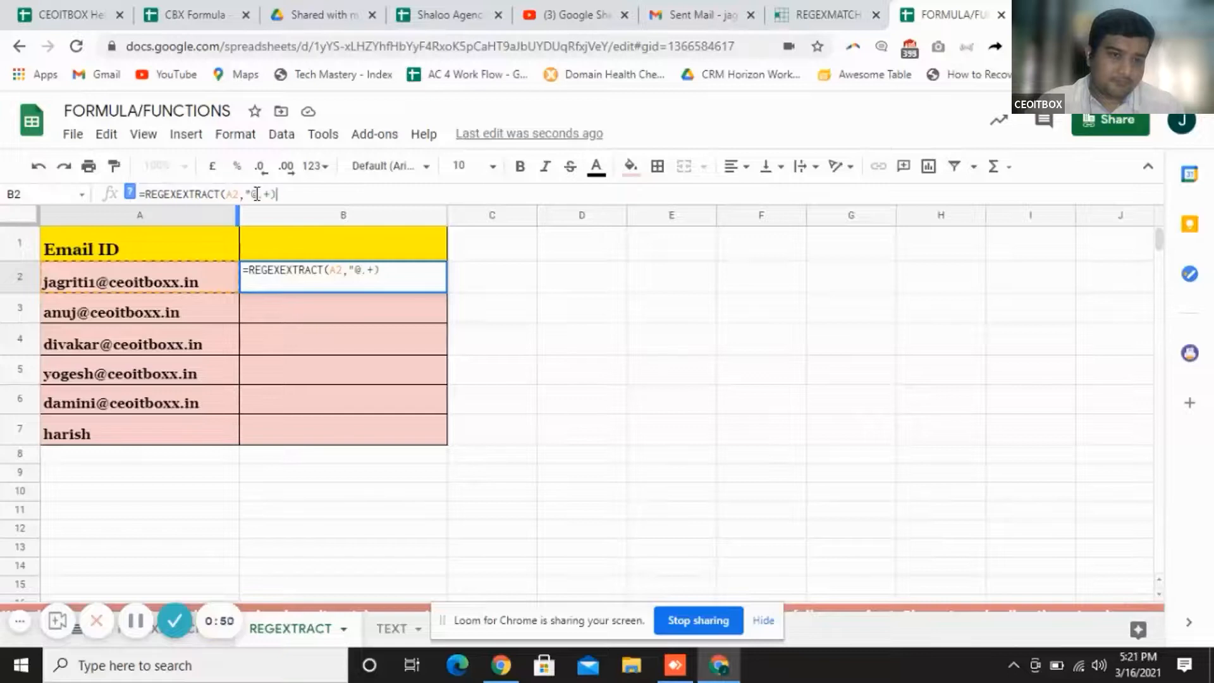
{"action": "key", "text": "Return"}
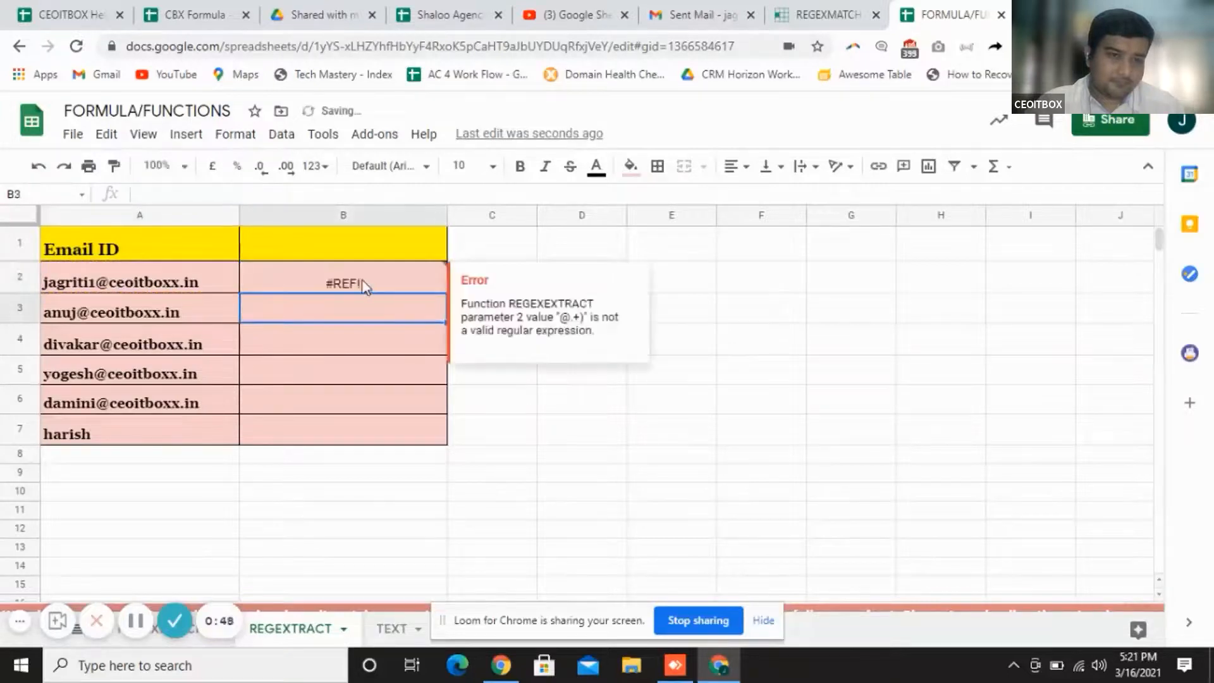
{"action": "left_click", "coordinate": [366, 285]}
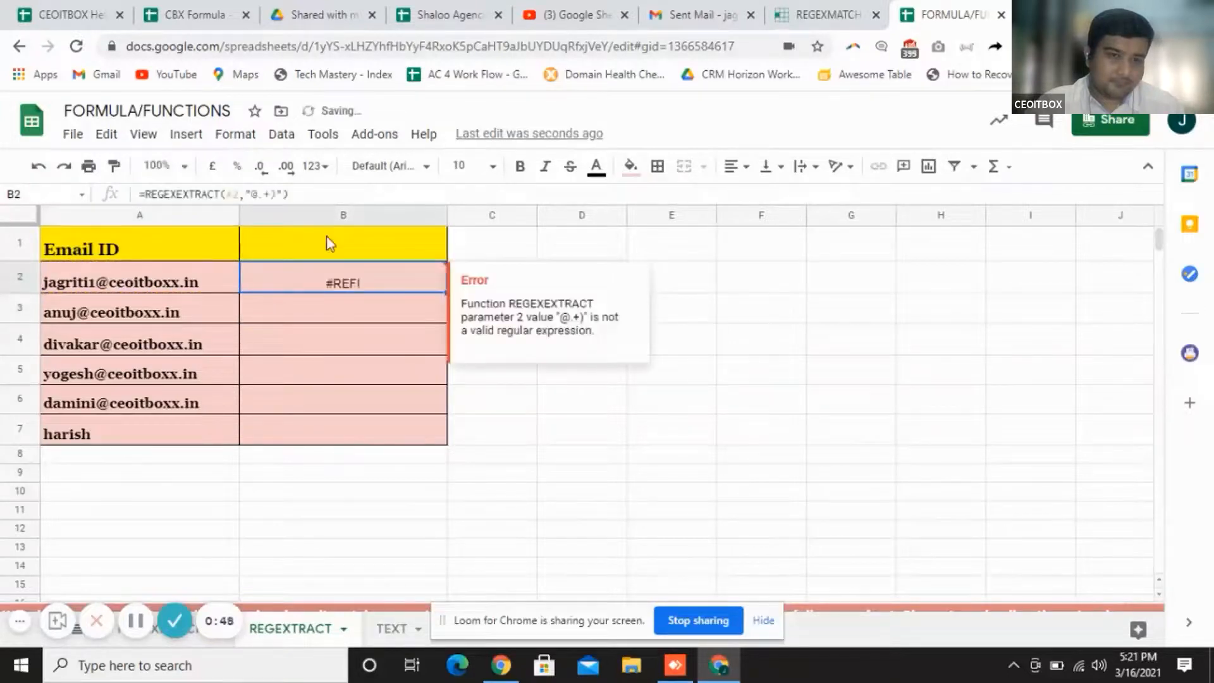
{"action": "left_click", "coordinate": [279, 194]}
{"action": "key", "text": "Delete"}
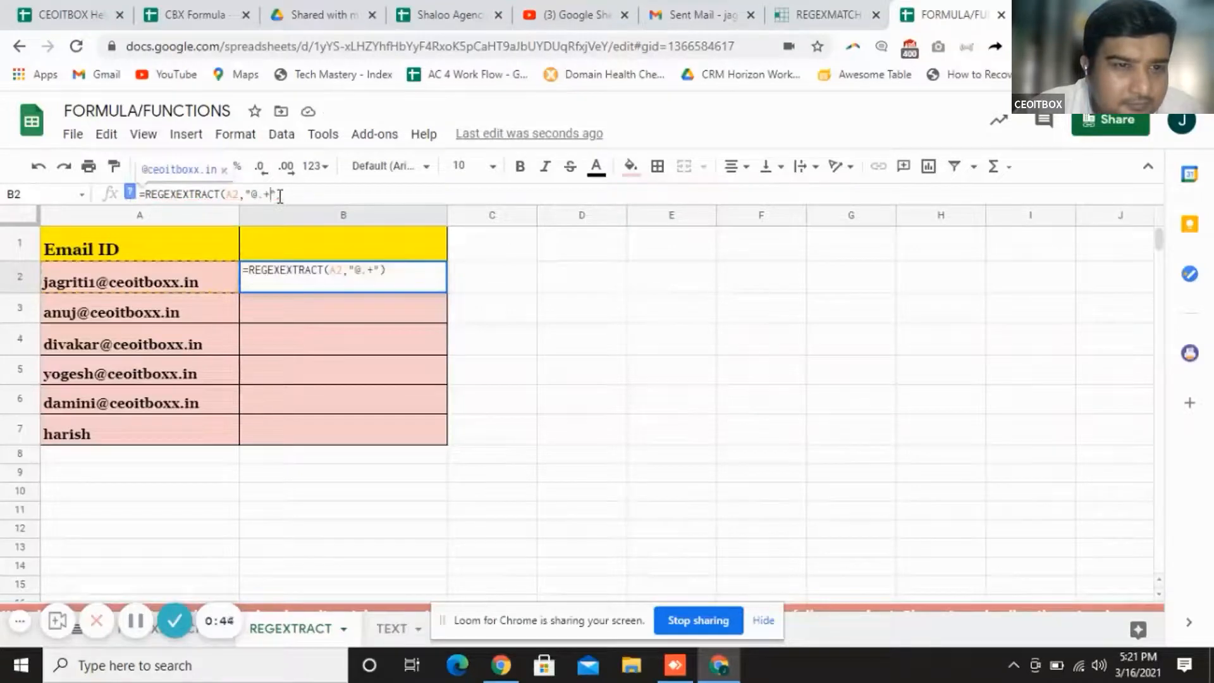
{"action": "key", "text": "Return"}
{"action": "left_click", "coordinate": [329, 282]}
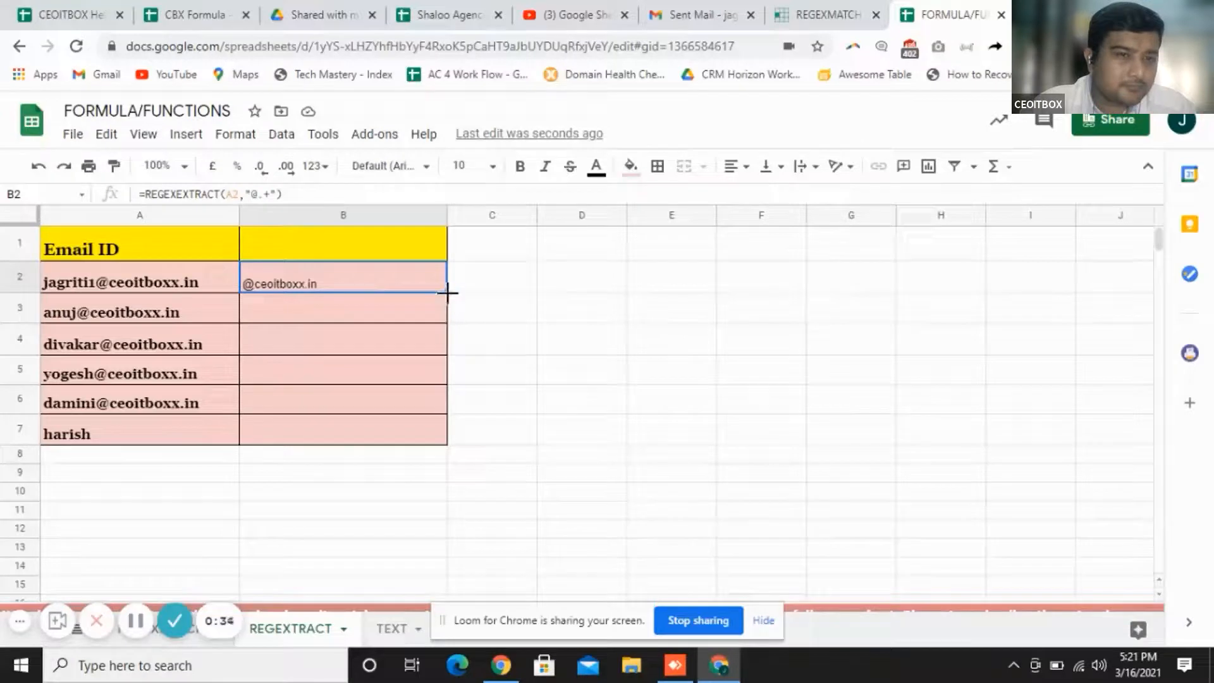
{"action": "left_click_drag", "start_coordinate": [446, 352], "coordinate": [431, 441]}
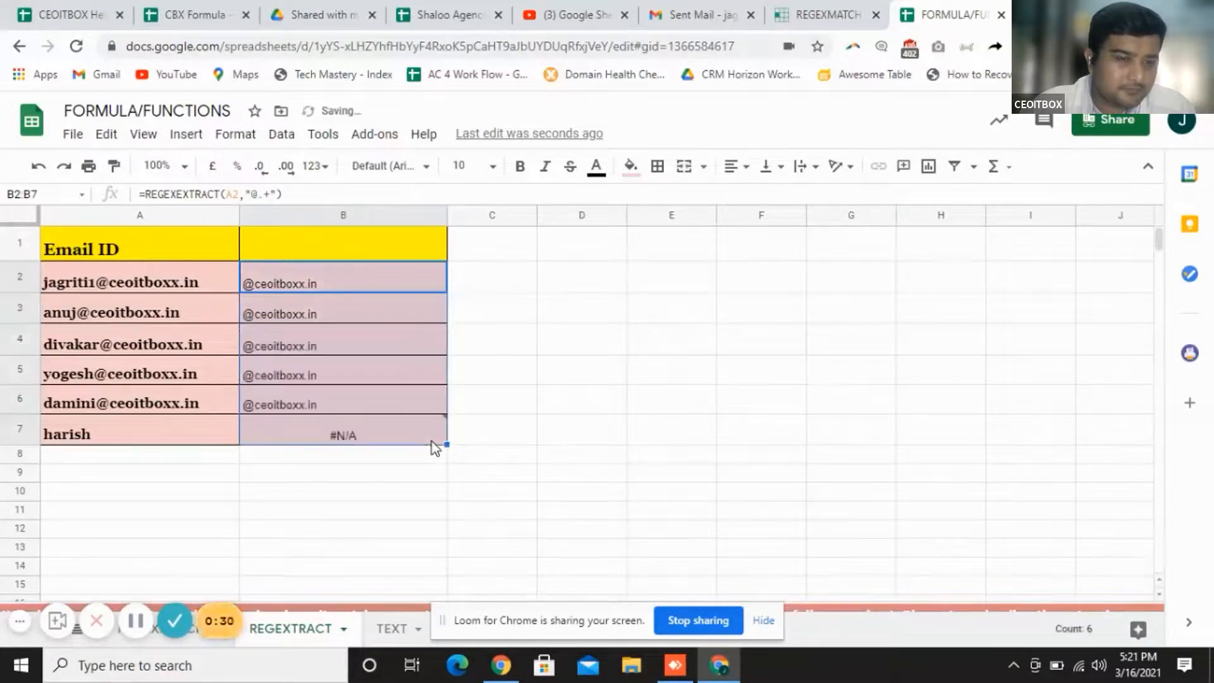
{"action": "left_click", "coordinate": [354, 460]}
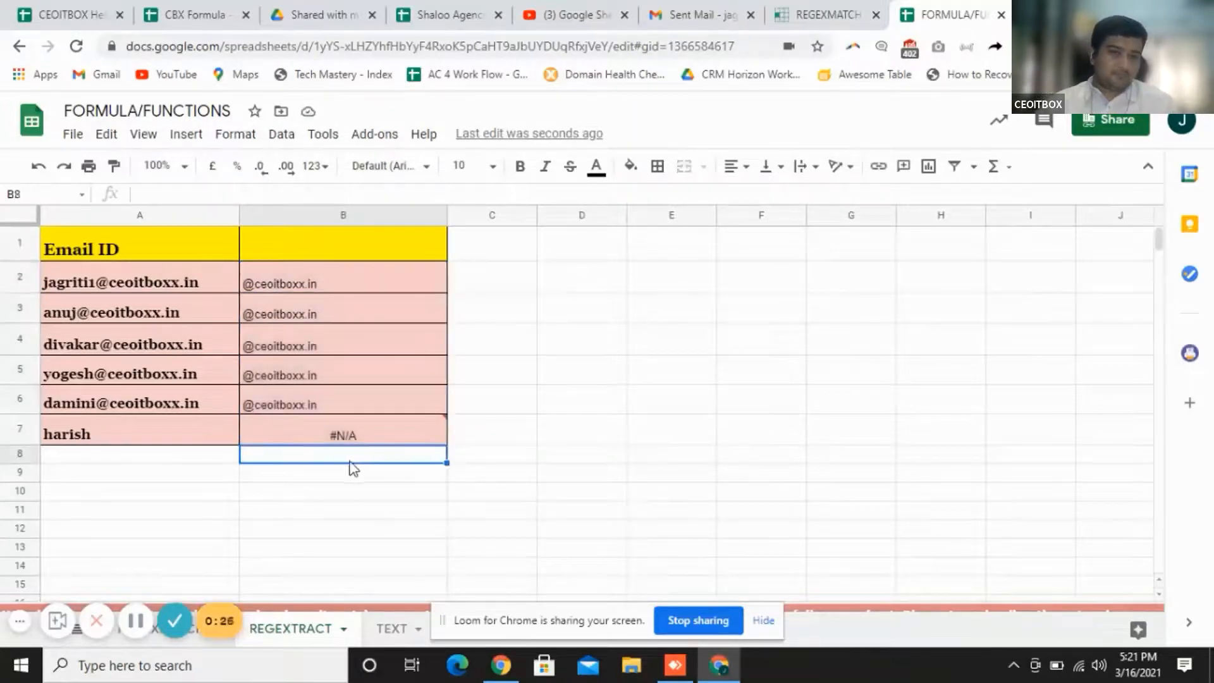
{"action": "left_click", "coordinate": [206, 427]}
{"action": "left_click", "coordinate": [229, 194]}
{"action": "type", "text": "@"}
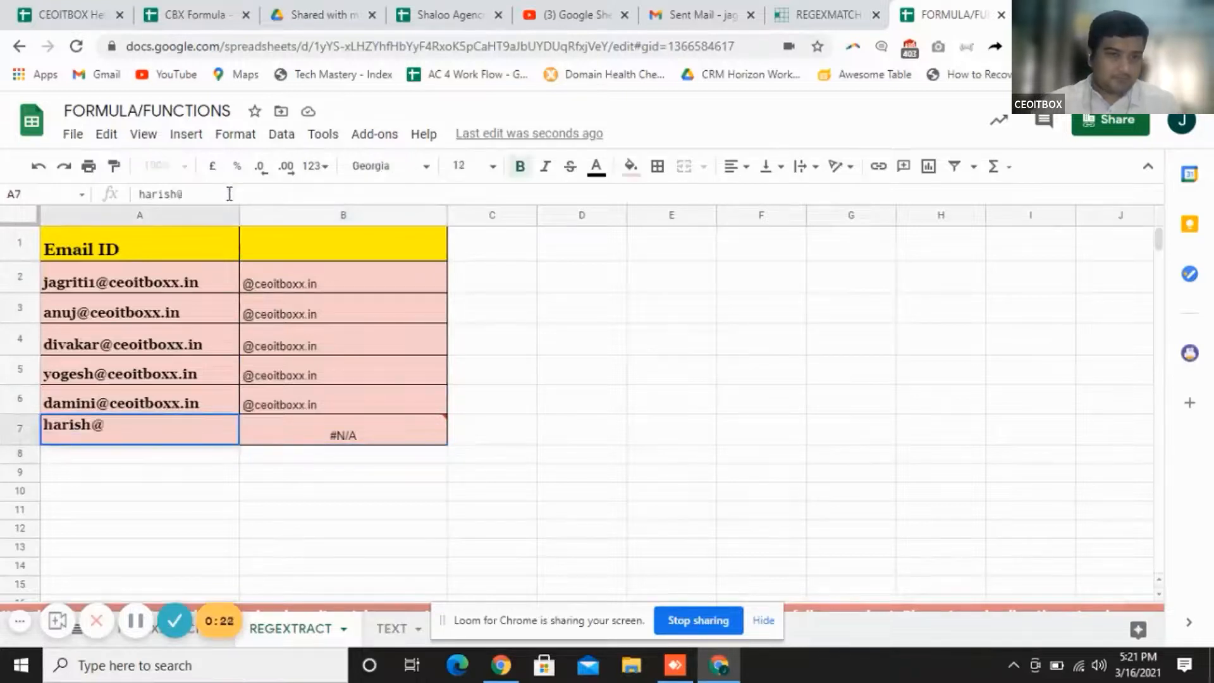
{"action": "type", "text": "gmail"}
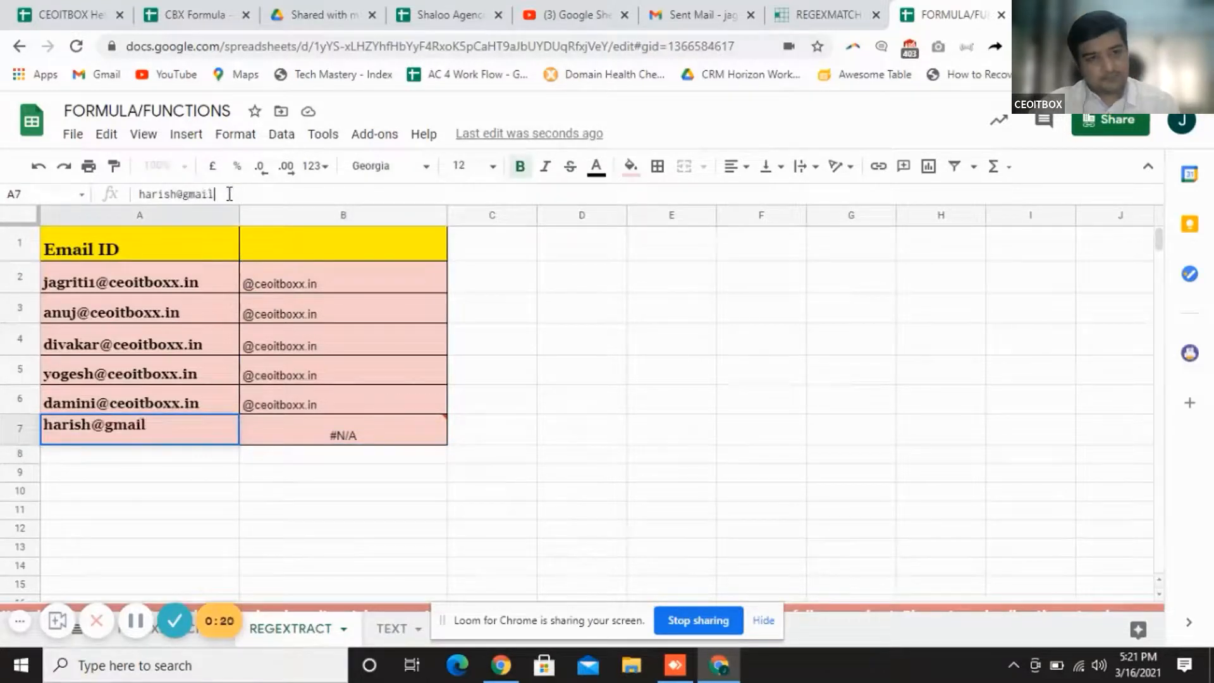
{"action": "type", "text": ".com"}
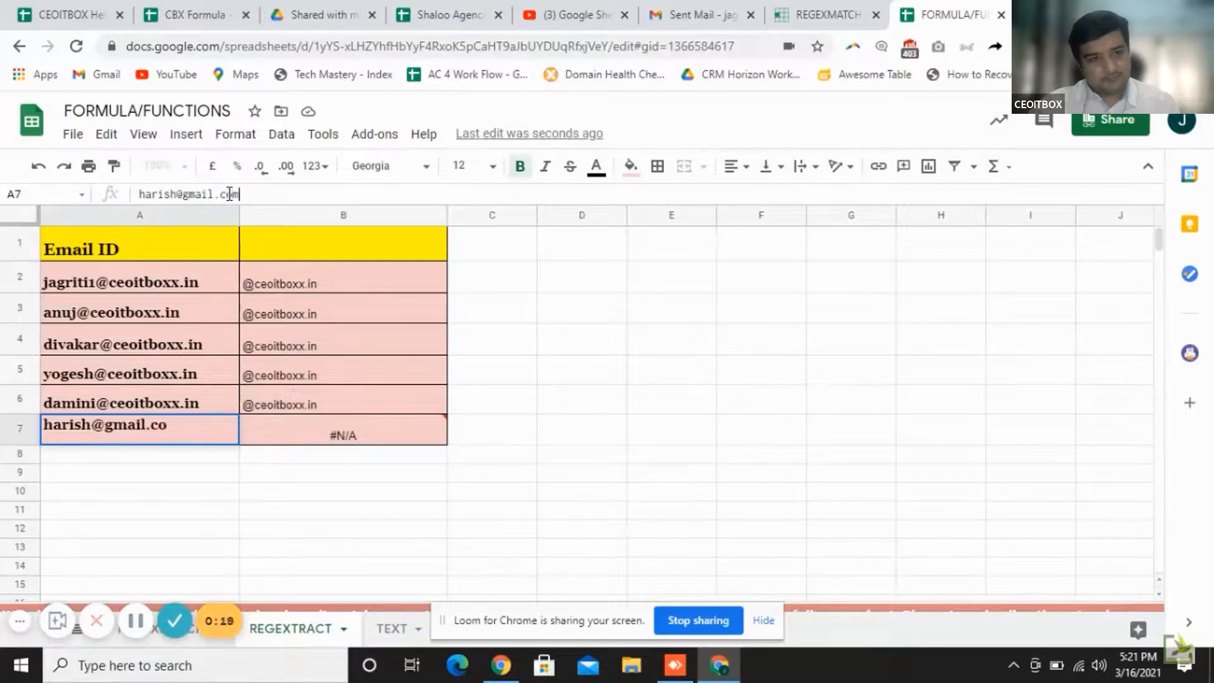
{"action": "key", "text": "Return"}
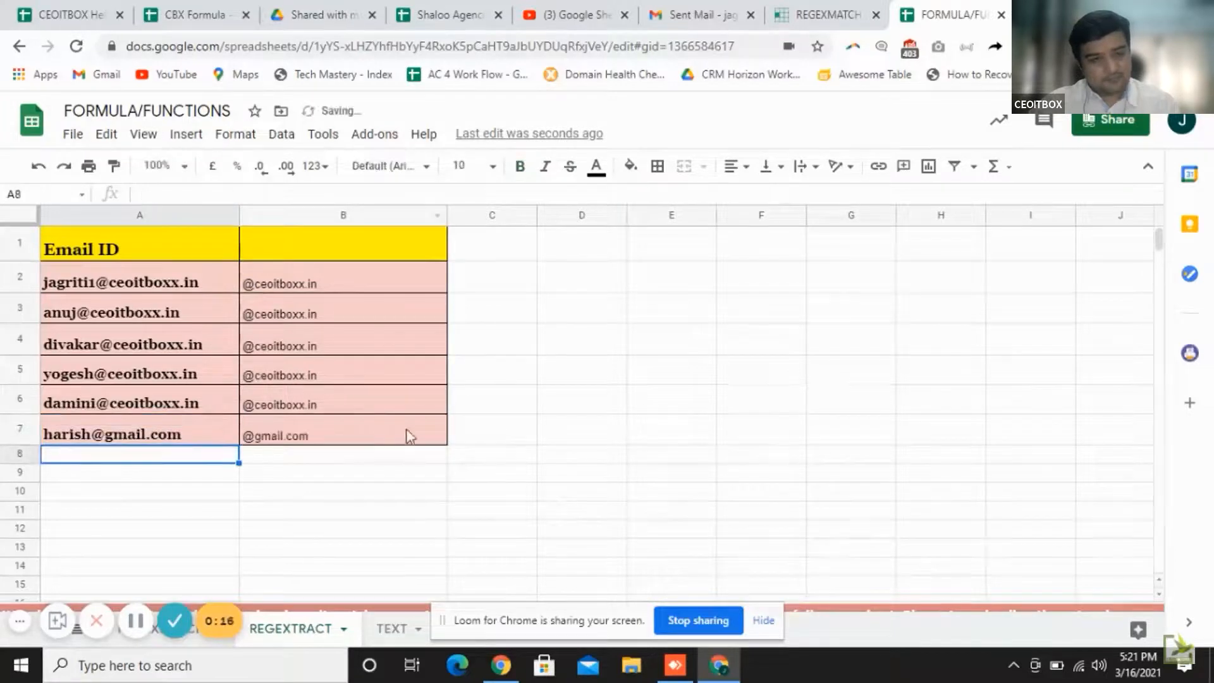
{"action": "left_click", "coordinate": [339, 437]}
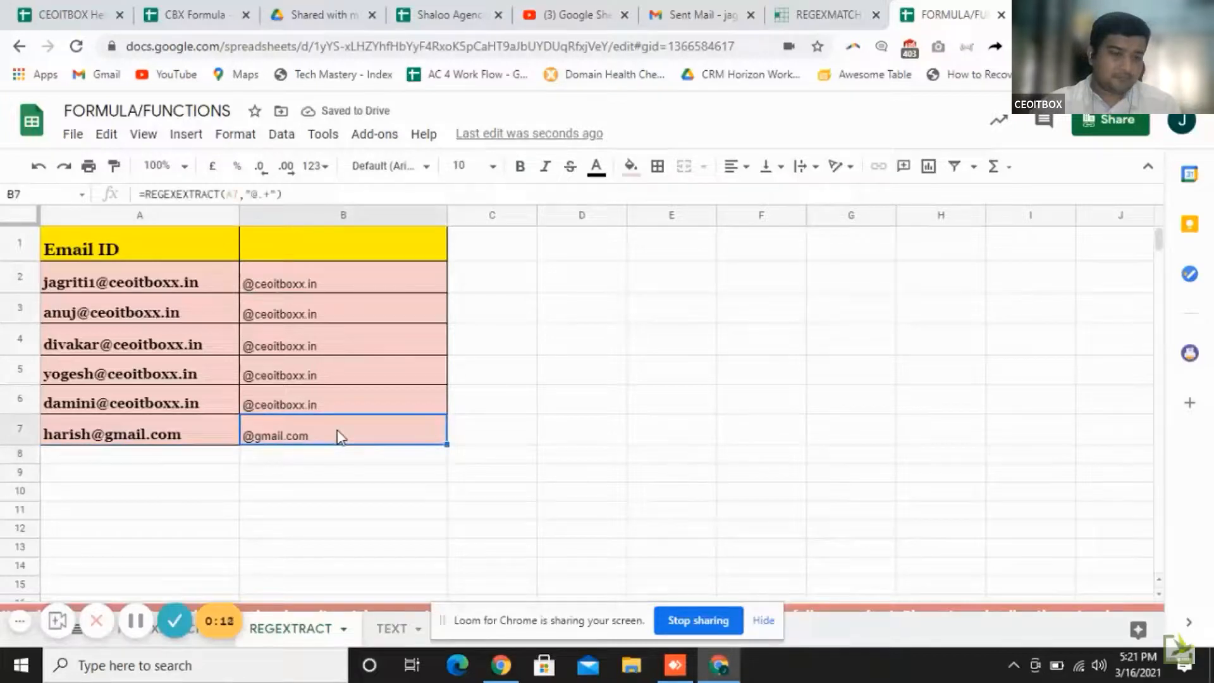
Exit the full-screen video to return to the Google Sites Regextract page
{"action": "left_click", "coordinate": [187, 621]}
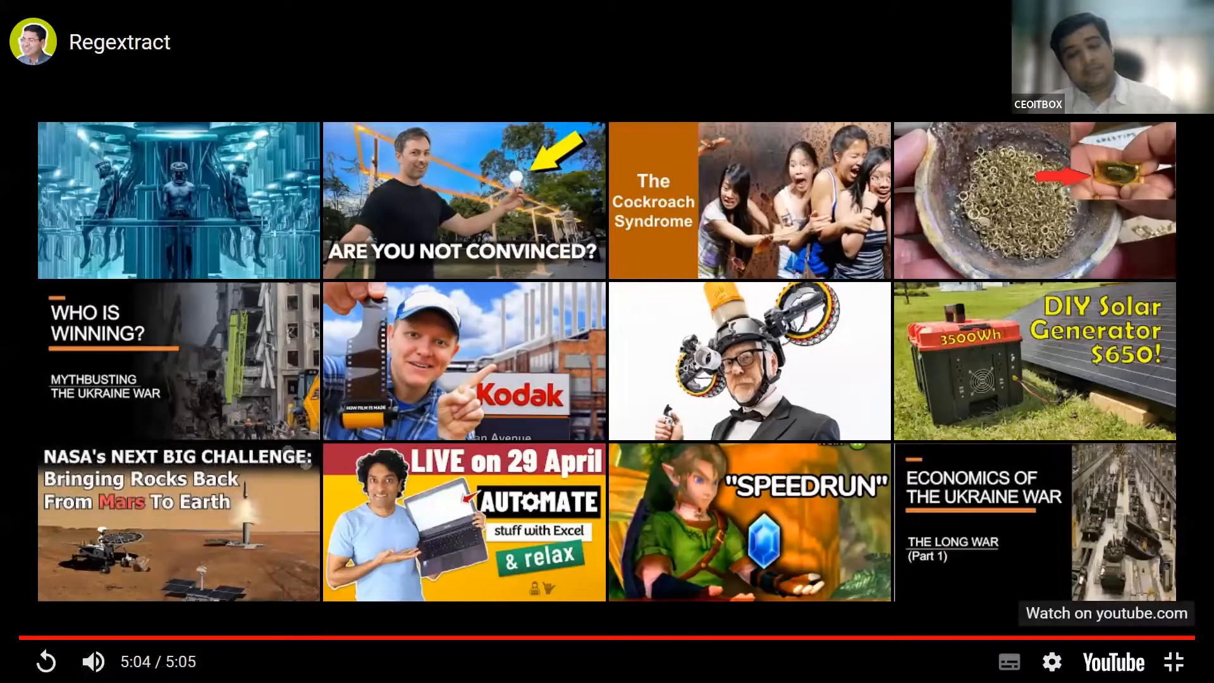
{"action": "key", "text": "Escape"}
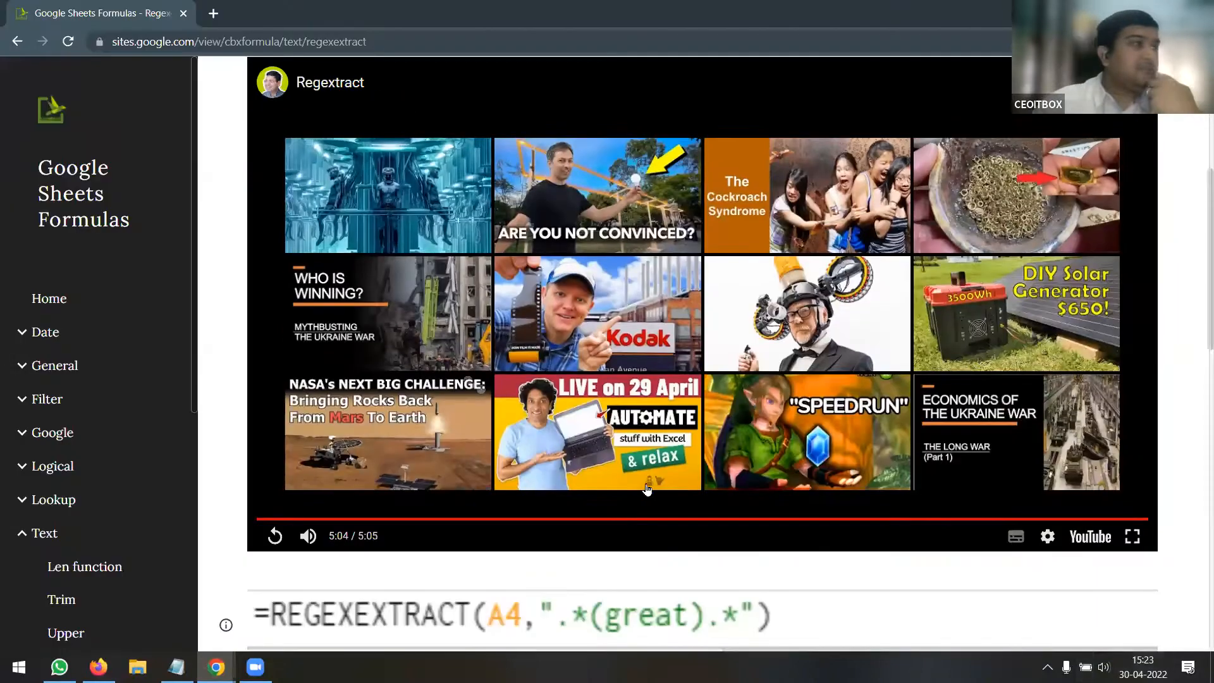
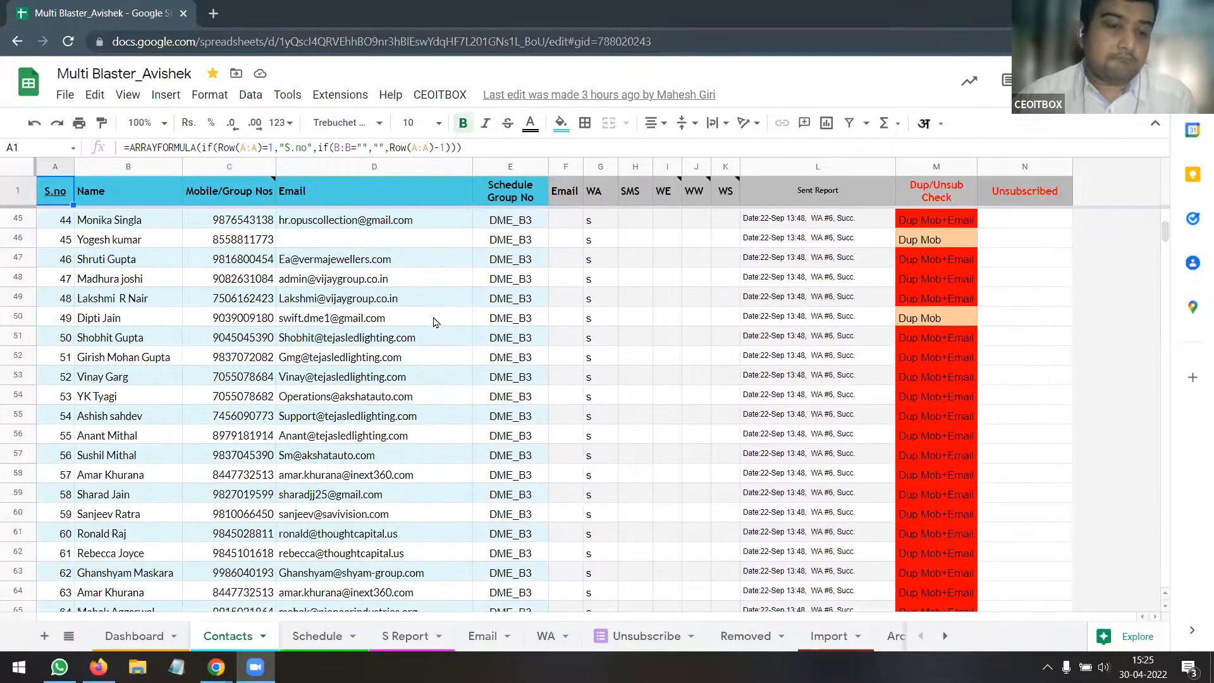
{"action": "scroll", "coordinate": [434, 323], "scroll_direction": "down", "scroll_amount": 9}
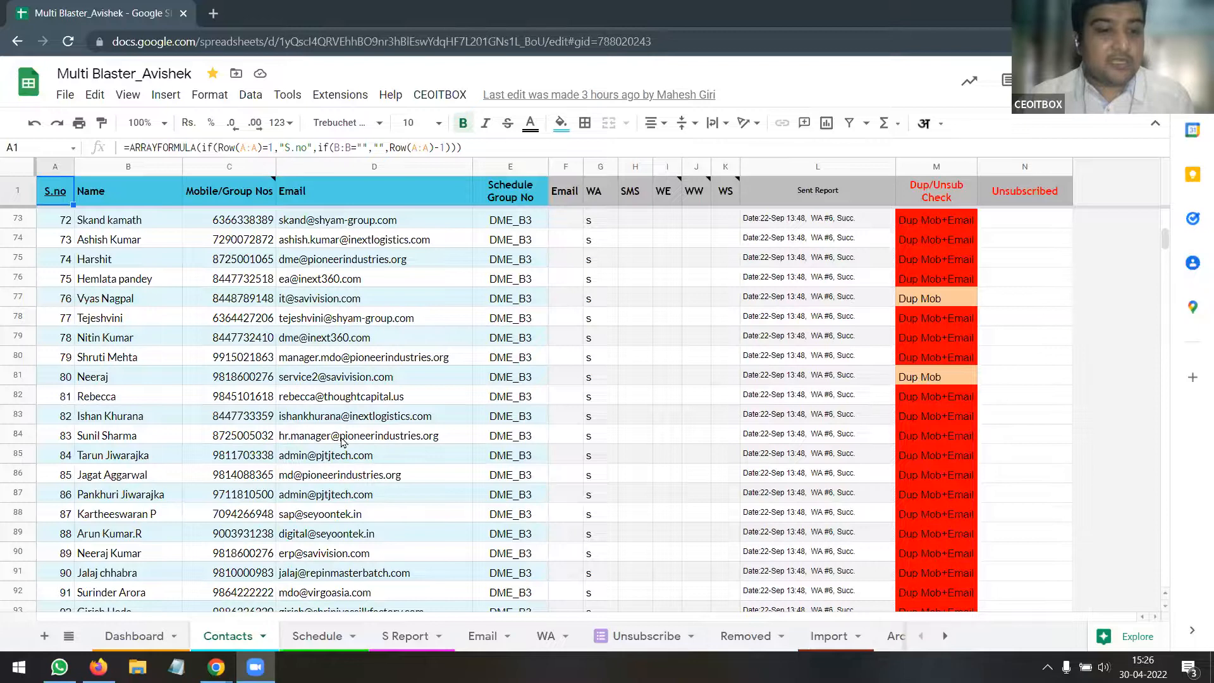
Copy the contact name in cell B81 and bring up the sheet's quick search box
{"action": "mouse_move", "coordinate": [418, 462]}
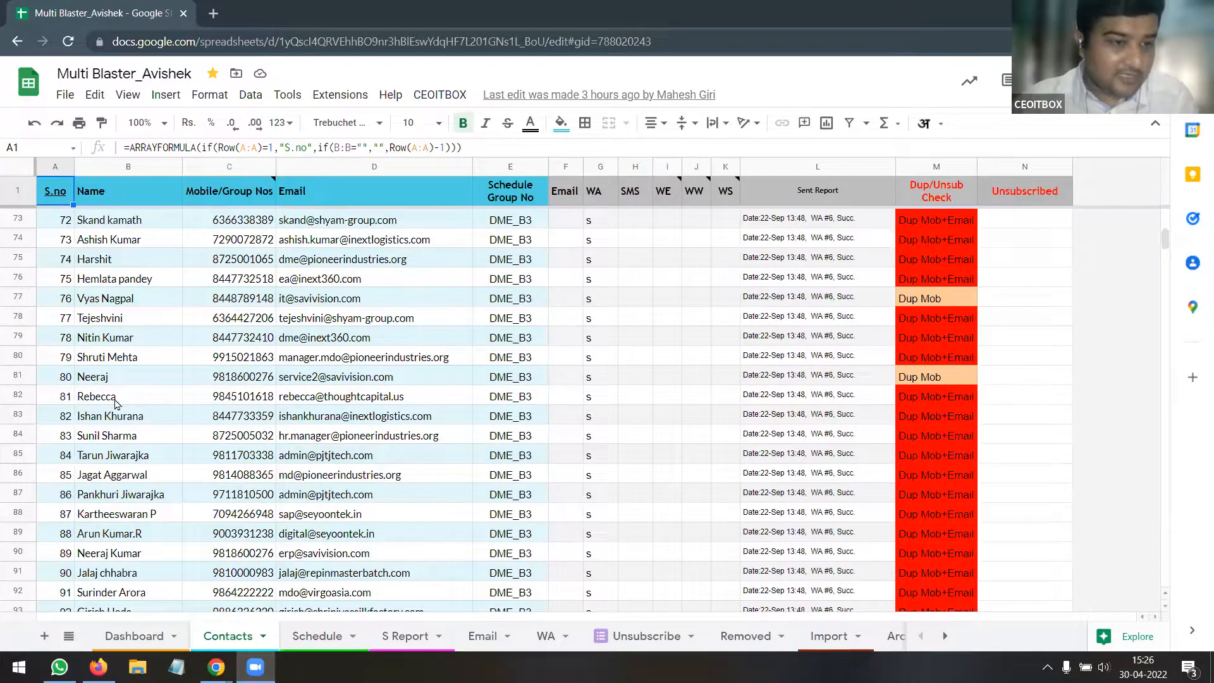
{"action": "left_click", "coordinate": [102, 378]}
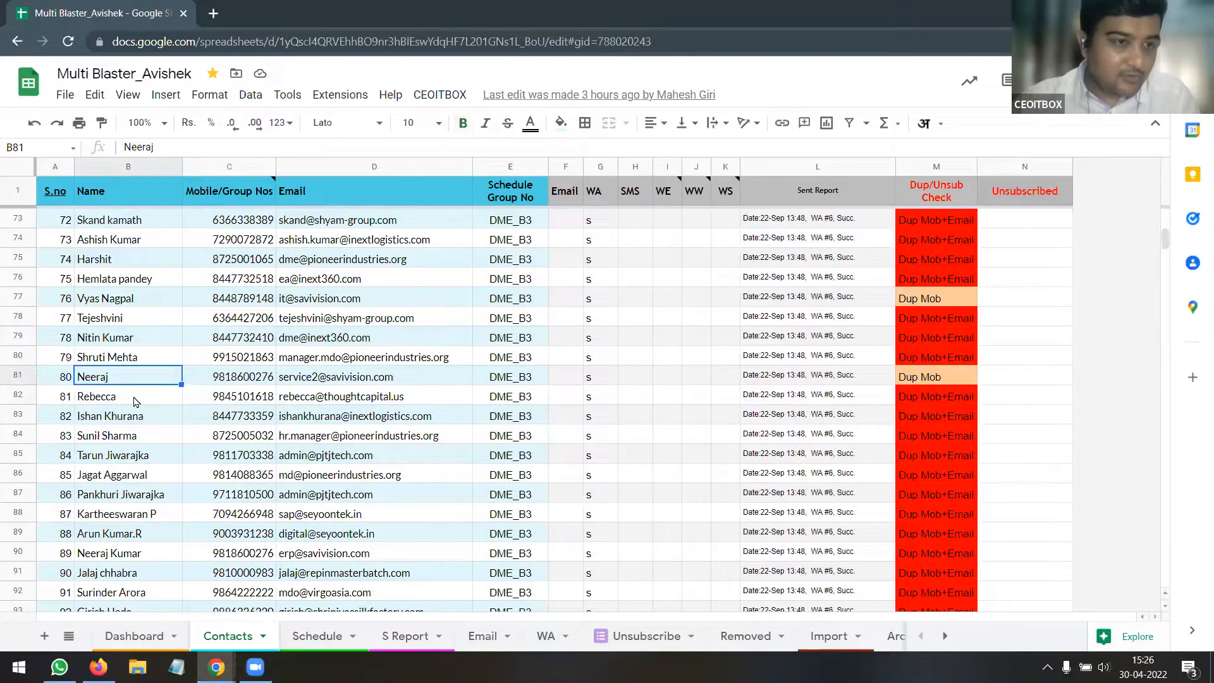
{"action": "key", "text": "ctrl+c"}
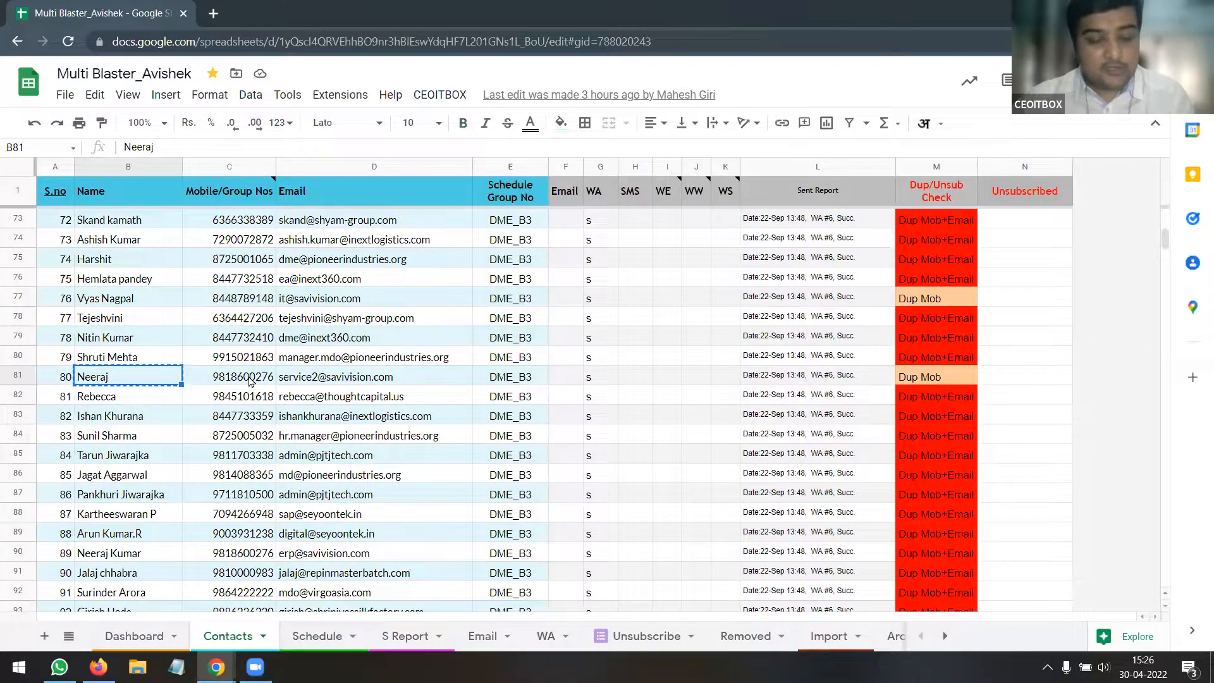
{"action": "key", "text": "ctrl+f"}
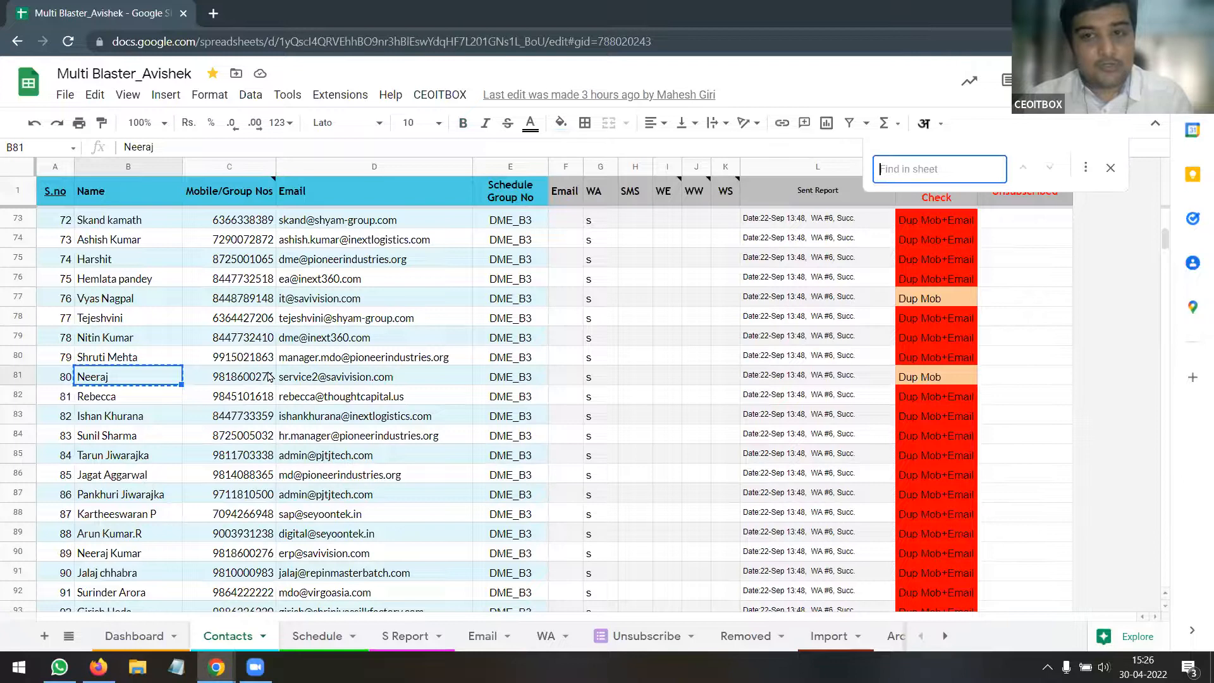
Expand to full Find and replace and set Search to Specific range
{"action": "left_click", "coordinate": [1086, 171]}
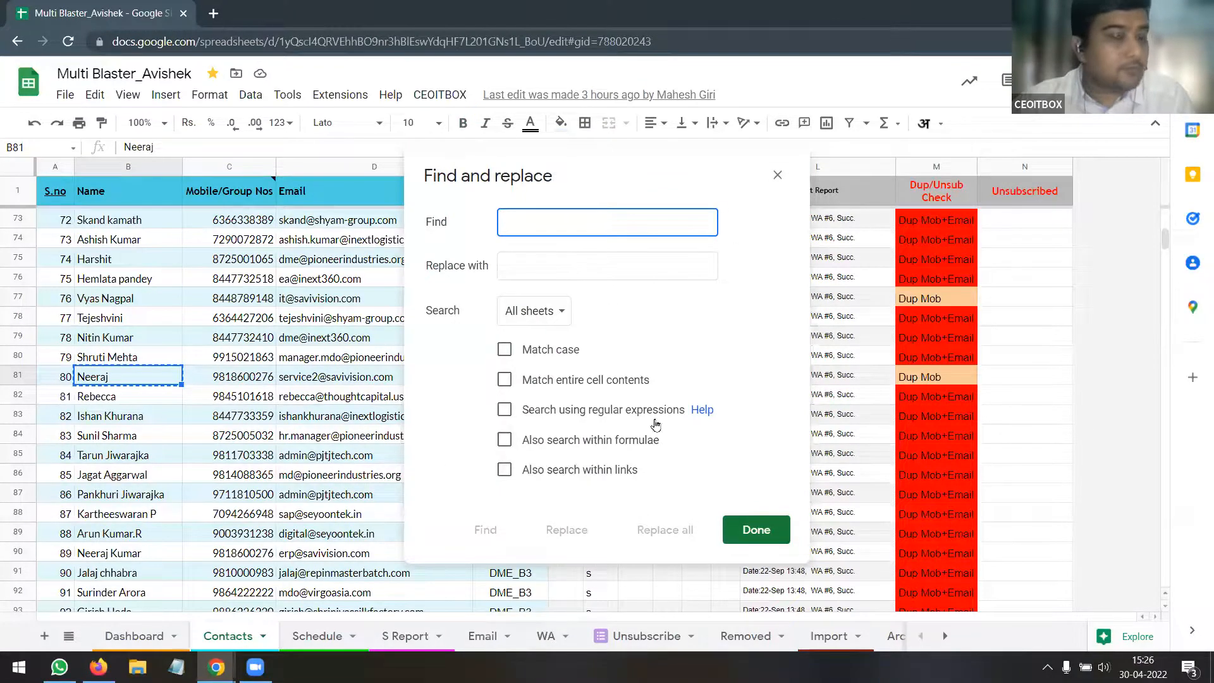
{"action": "left_click", "coordinate": [553, 324]}
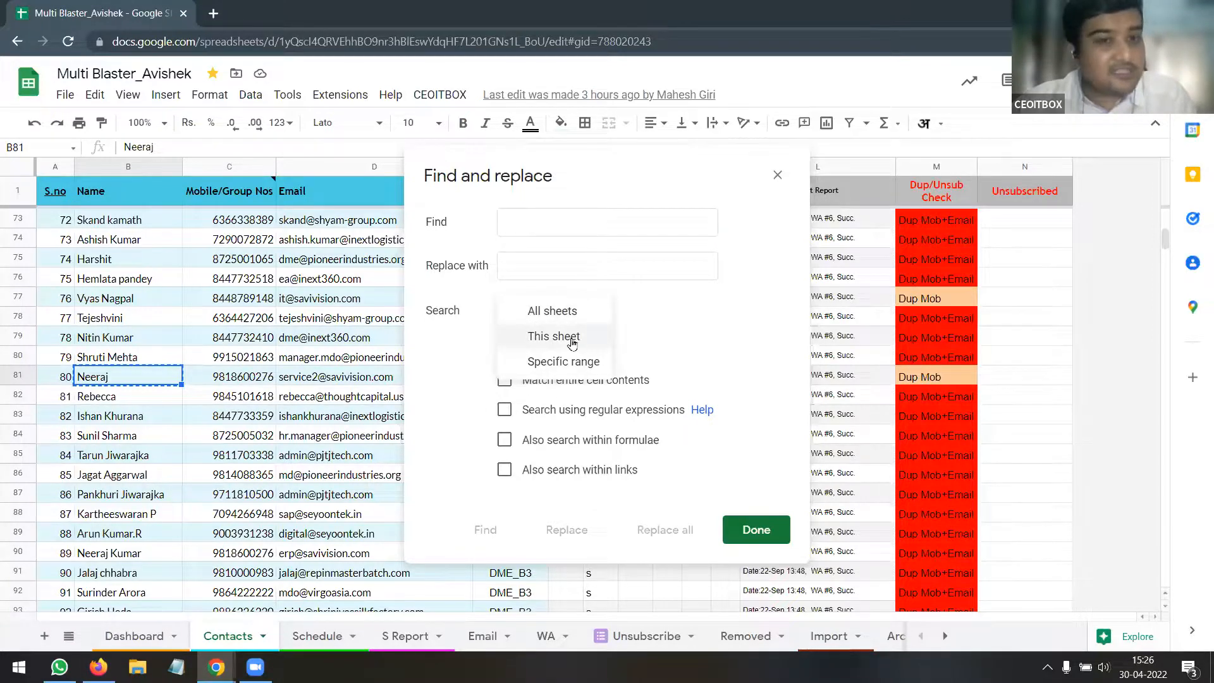
{"action": "left_click", "coordinate": [574, 312]}
{"action": "left_click", "coordinate": [562, 316]}
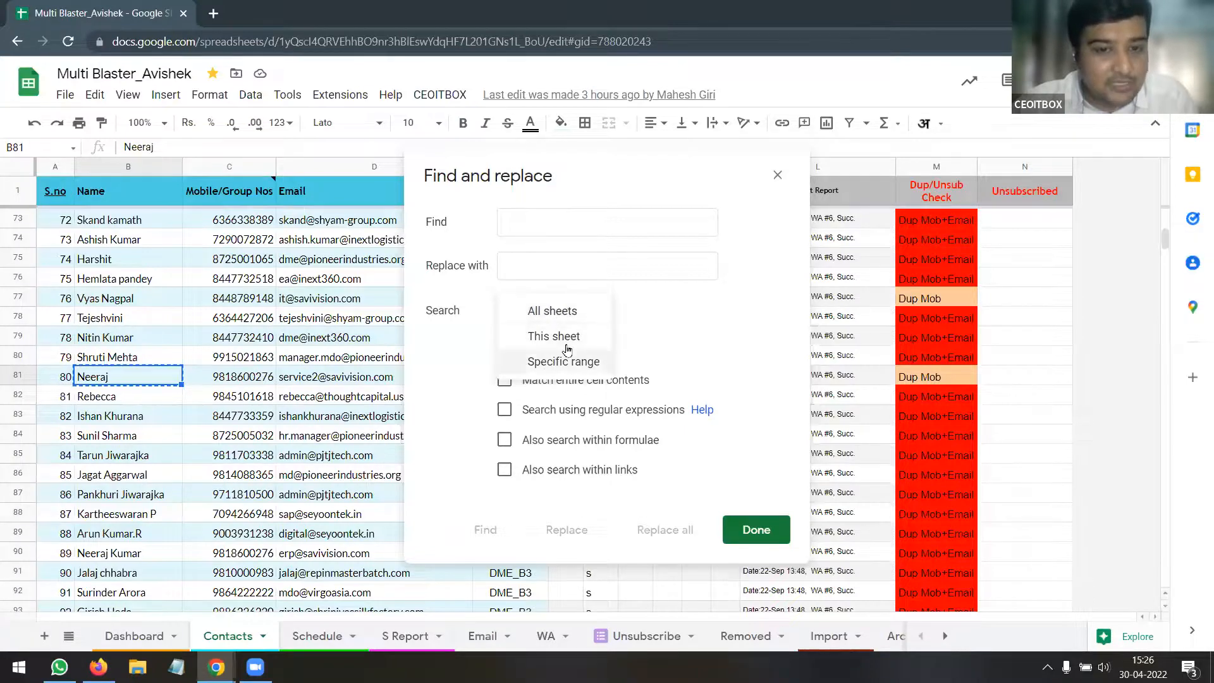
{"action": "left_click", "coordinate": [566, 344]}
{"action": "left_click", "coordinate": [566, 321]}
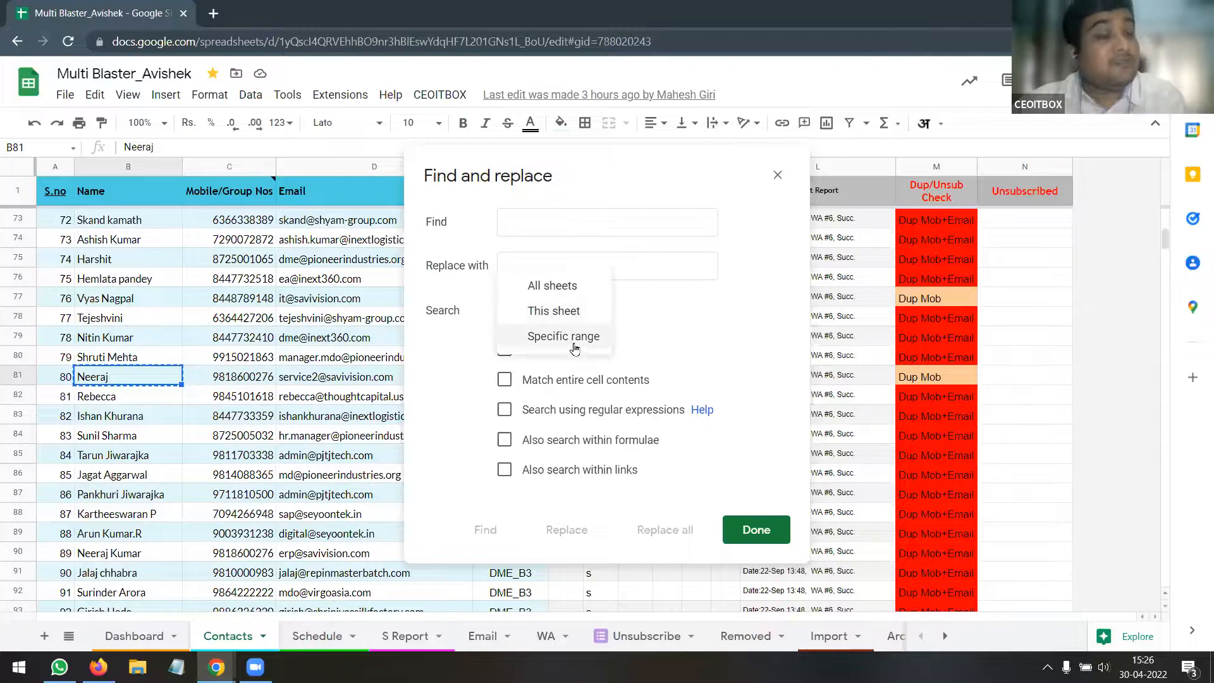
{"action": "left_click", "coordinate": [574, 345]}
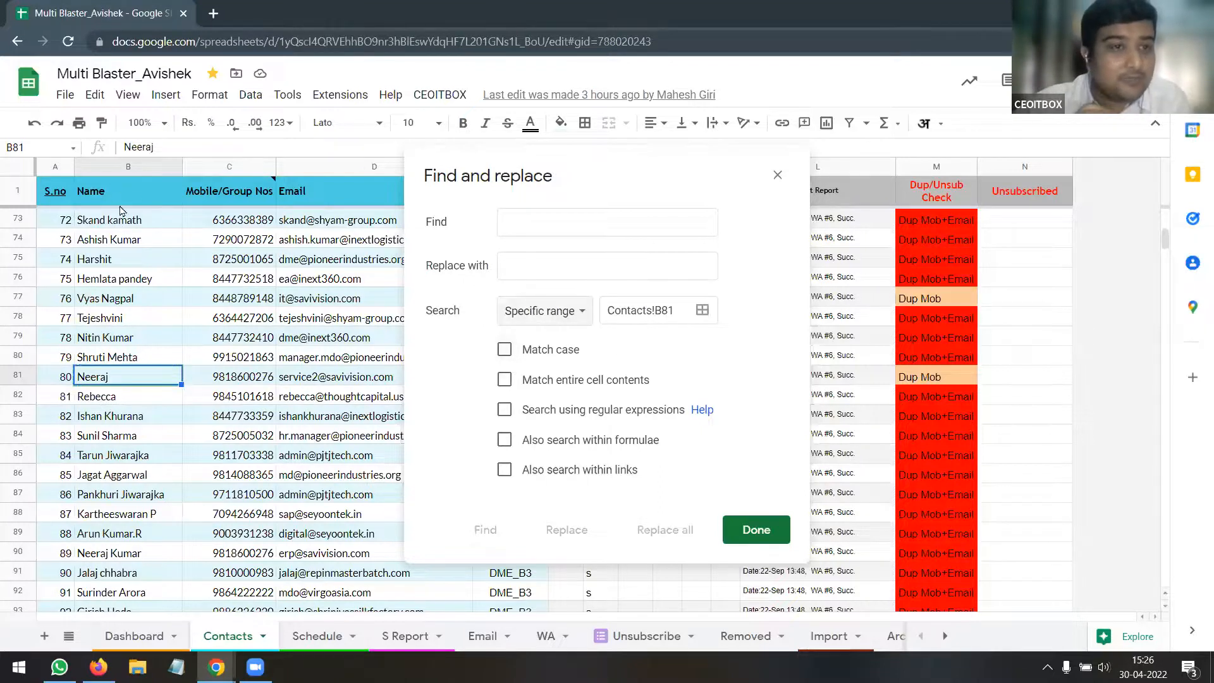
Set the search range to Contacts!B1:B, covering column B from B1 downward
{"action": "left_click", "coordinate": [130, 167]}
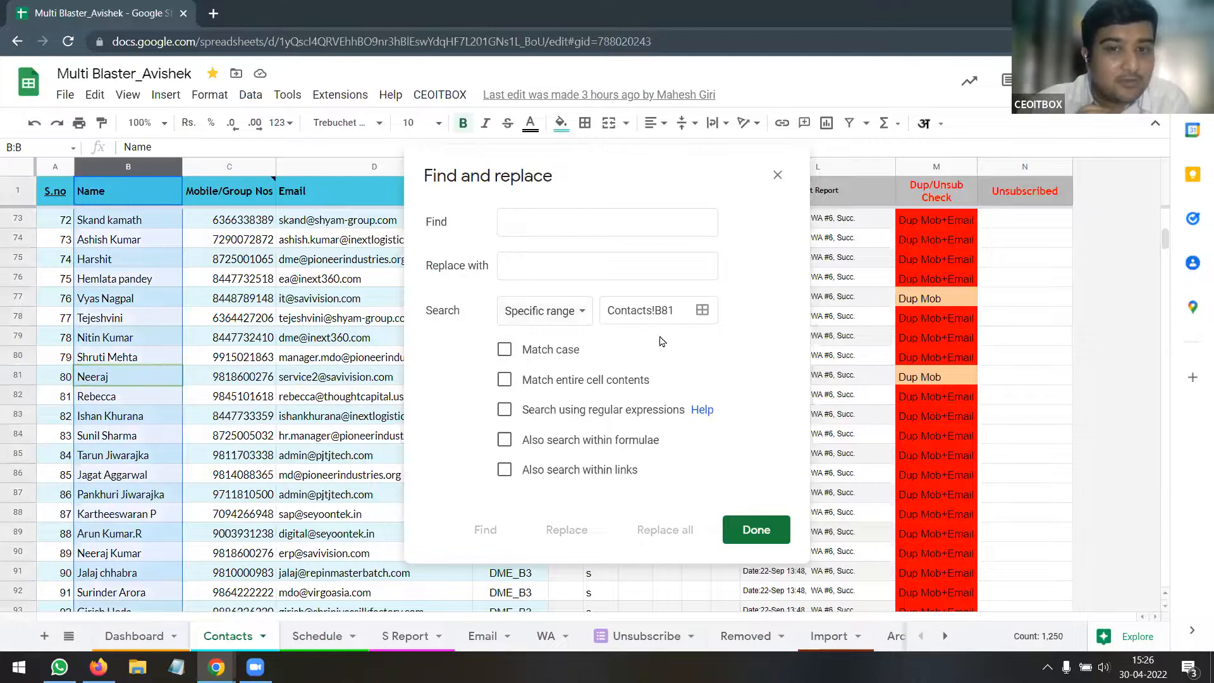
{"action": "left_click", "coordinate": [701, 311]}
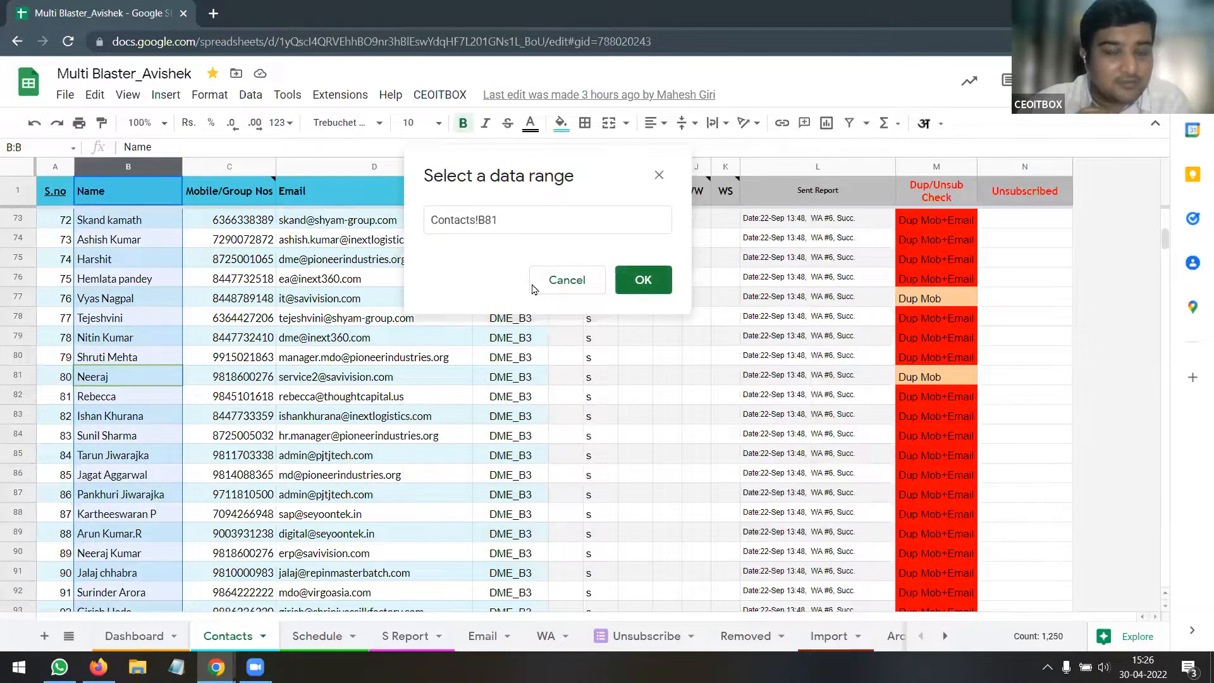
{"action": "scroll", "coordinate": [238, 337], "scroll_direction": "up", "scroll_amount": 3}
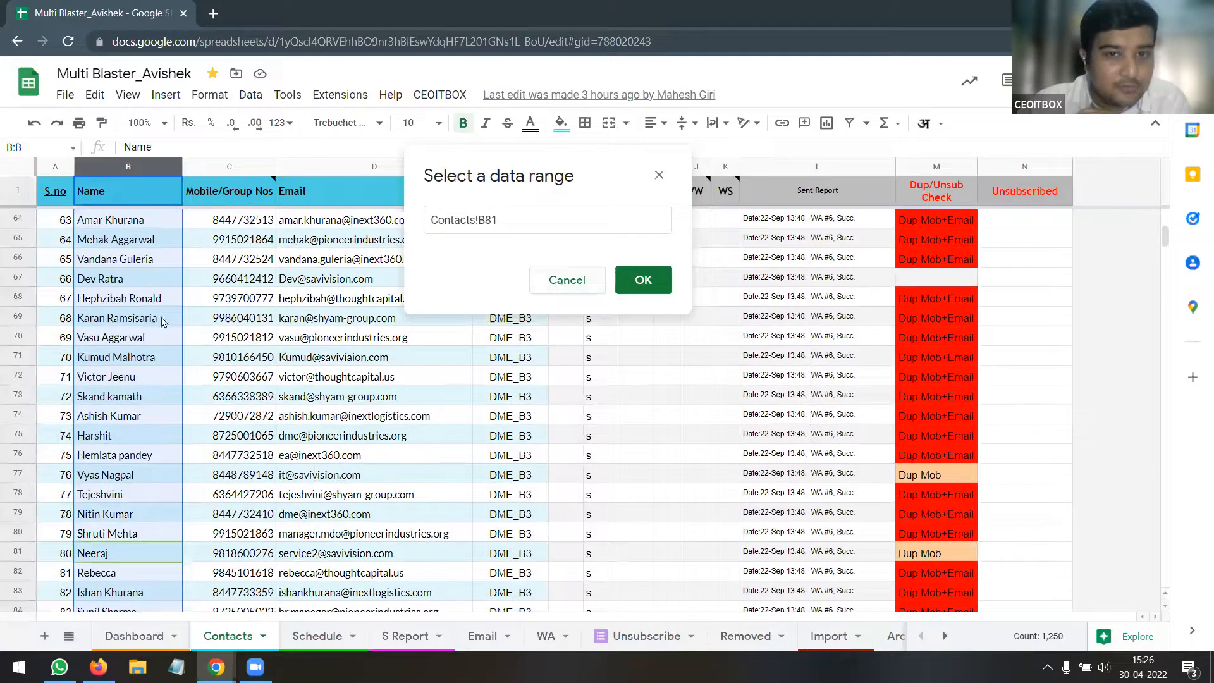
{"action": "left_click", "coordinate": [533, 221]}
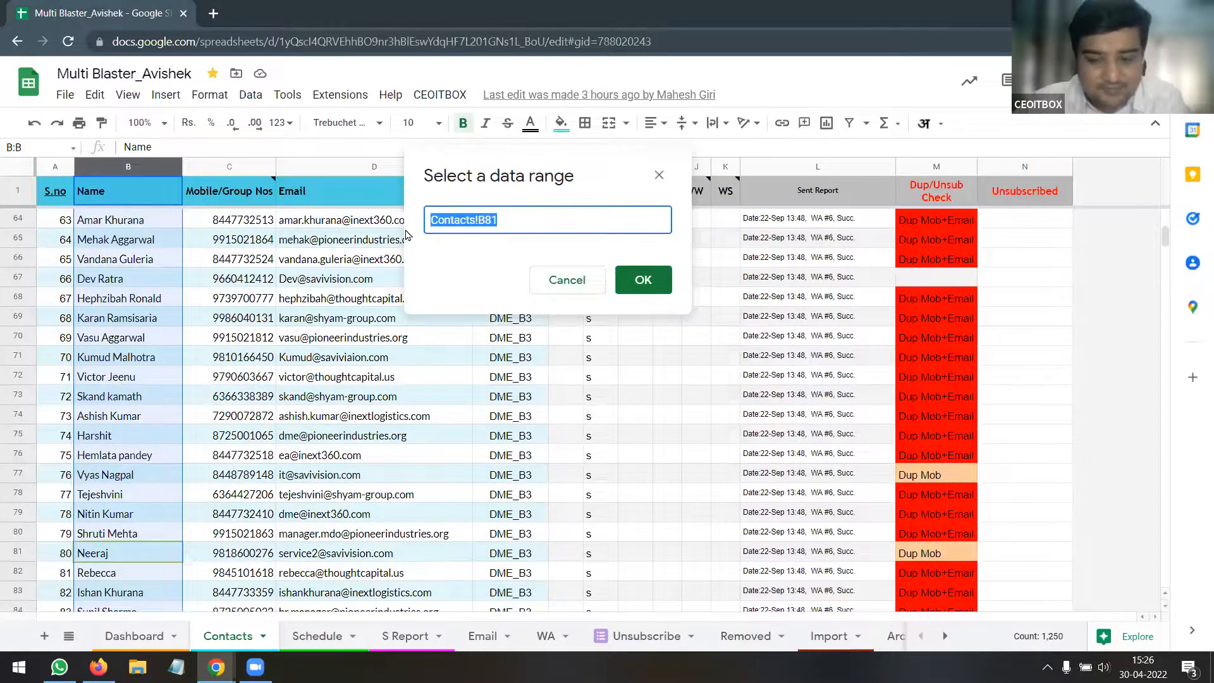
{"action": "key", "text": "BackSpace"}
{"action": "left_click_drag", "start_coordinate": [160, 199], "coordinate": [150, 293]}
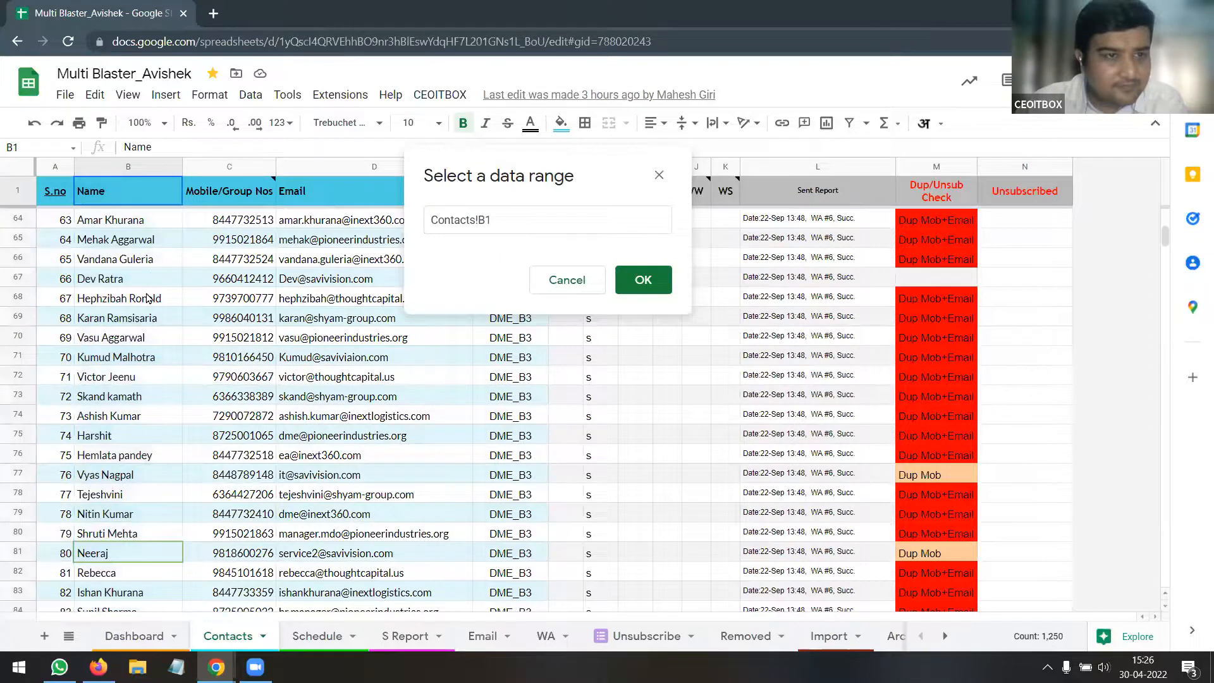
{"action": "left_click", "coordinate": [554, 217]}
{"action": "key", "text": "BackSpace"}
{"action": "left_click", "coordinate": [639, 281]}
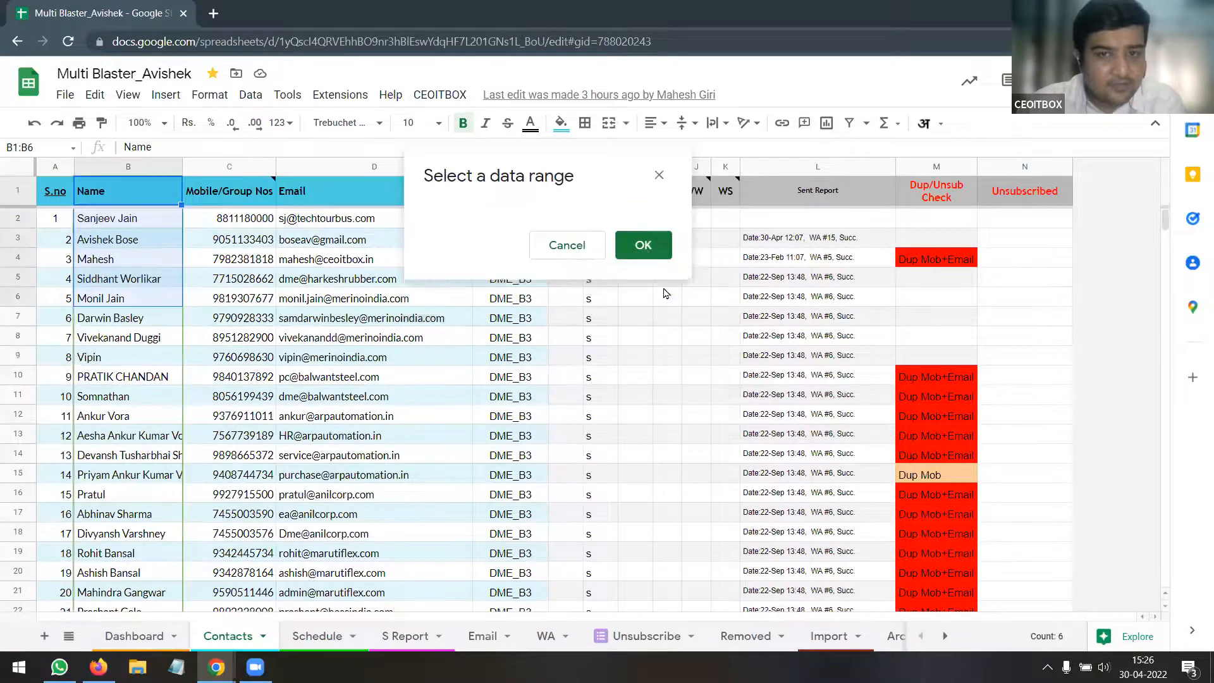
{"action": "left_click", "coordinate": [547, 227]}
Search column B for Neeraj, step through the matches, then enable Match entire cell contents
{"action": "type", "text": "Neeraj"}
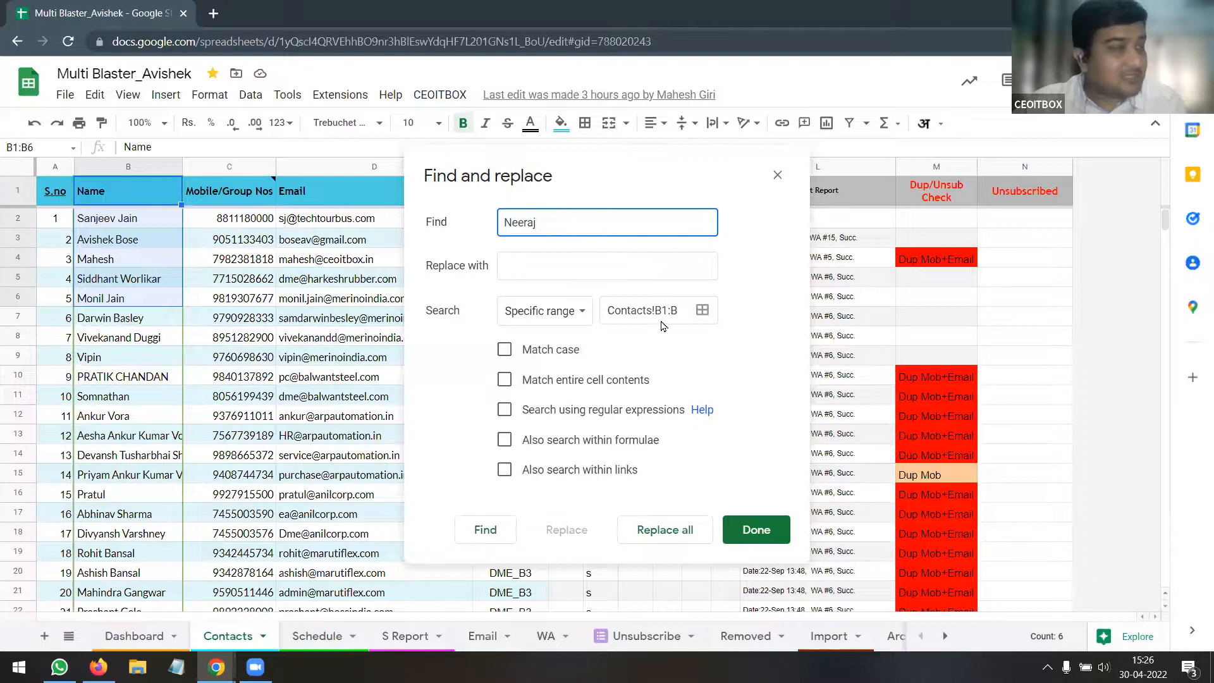
{"action": "left_click", "coordinate": [500, 542]}
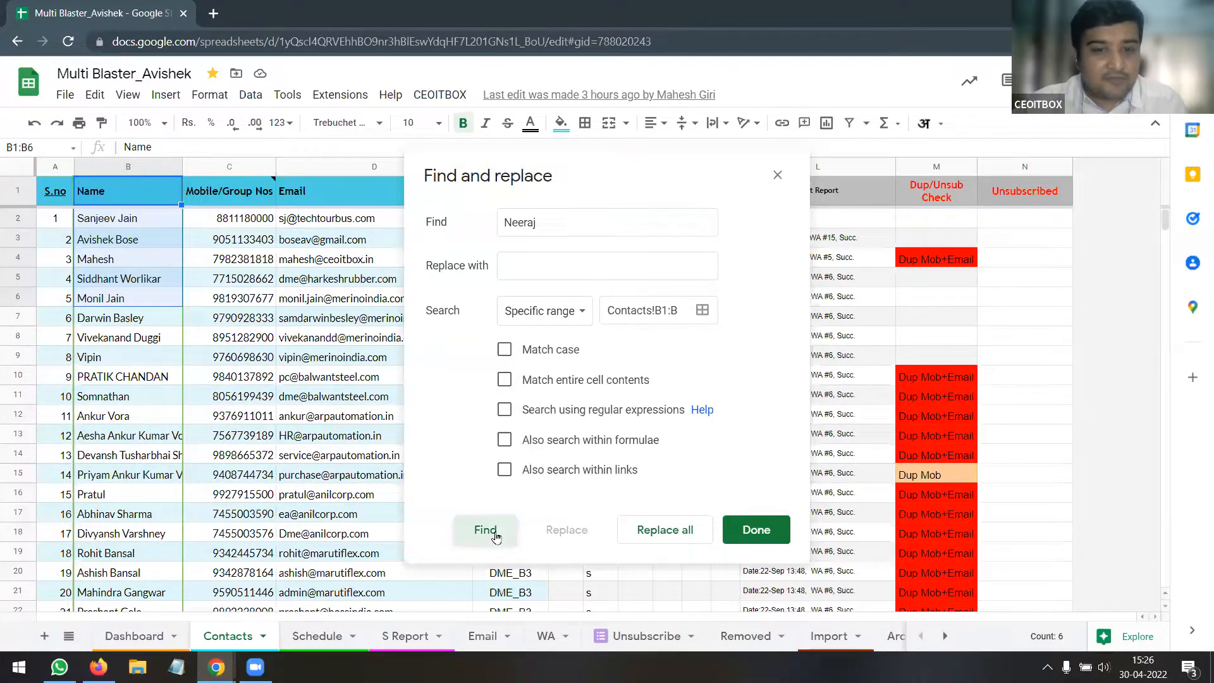
{"action": "left_click", "coordinate": [490, 538]}
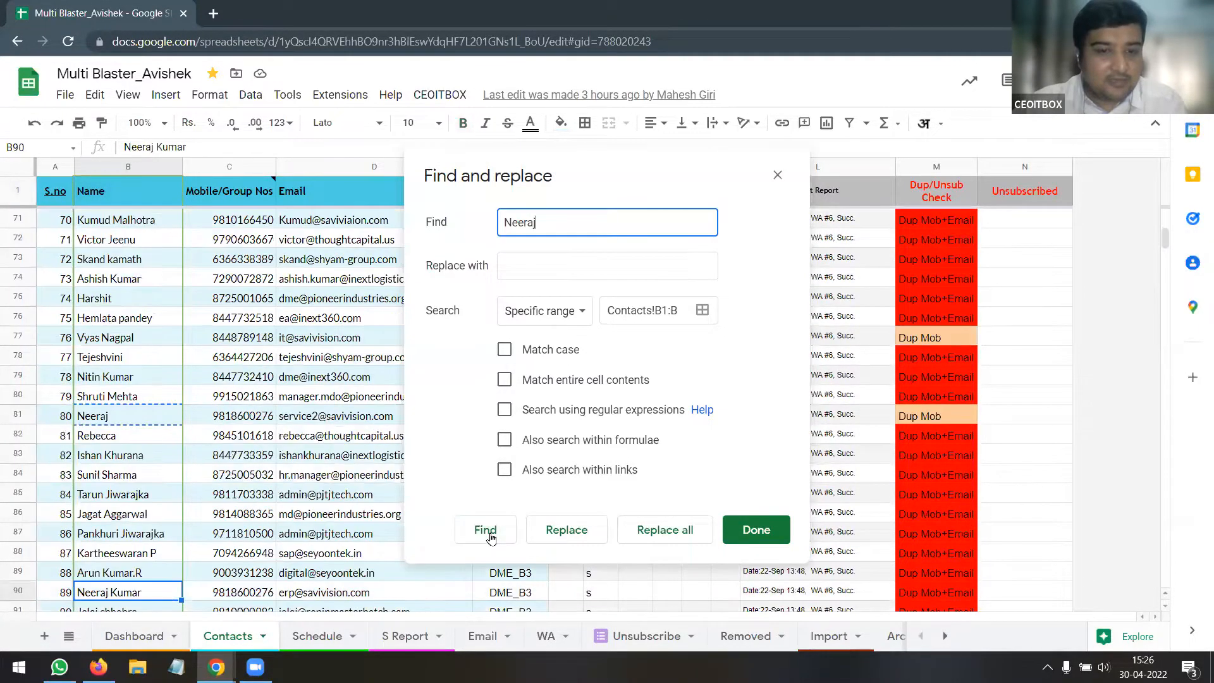
{"action": "left_click", "coordinate": [491, 538]}
{"action": "left_click", "coordinate": [490, 538]}
{"action": "left_click", "coordinate": [491, 539]}
{"action": "left_click", "coordinate": [491, 538]}
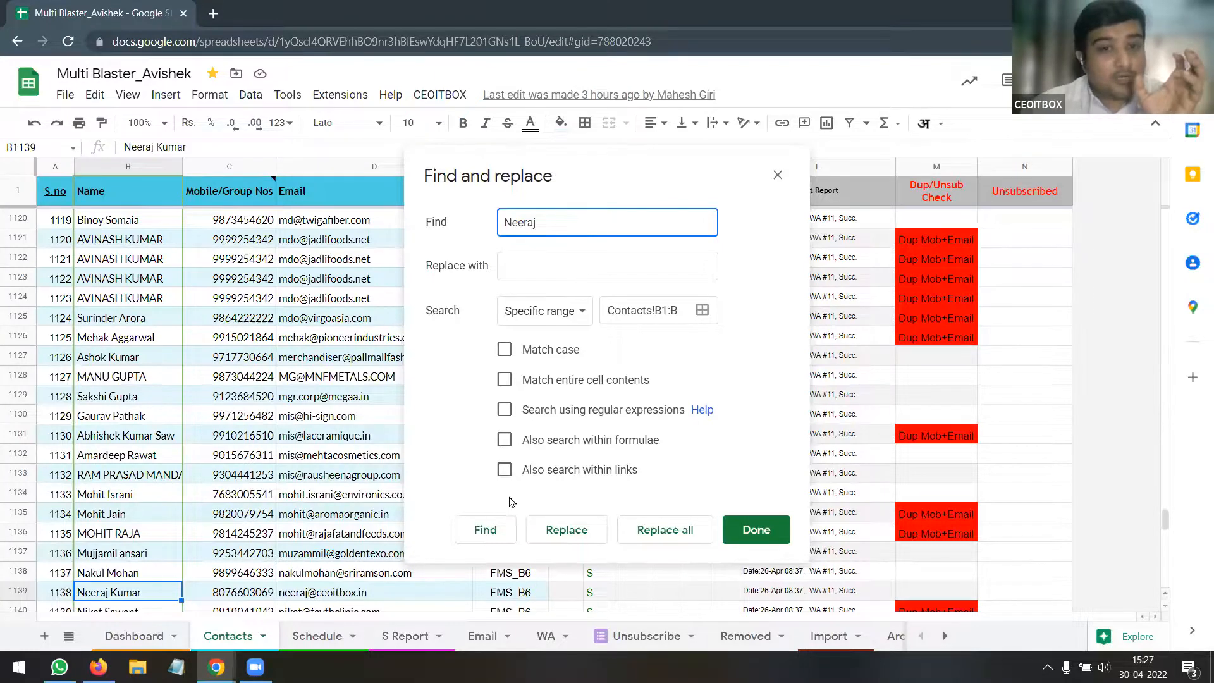
{"action": "left_click", "coordinate": [505, 381]}
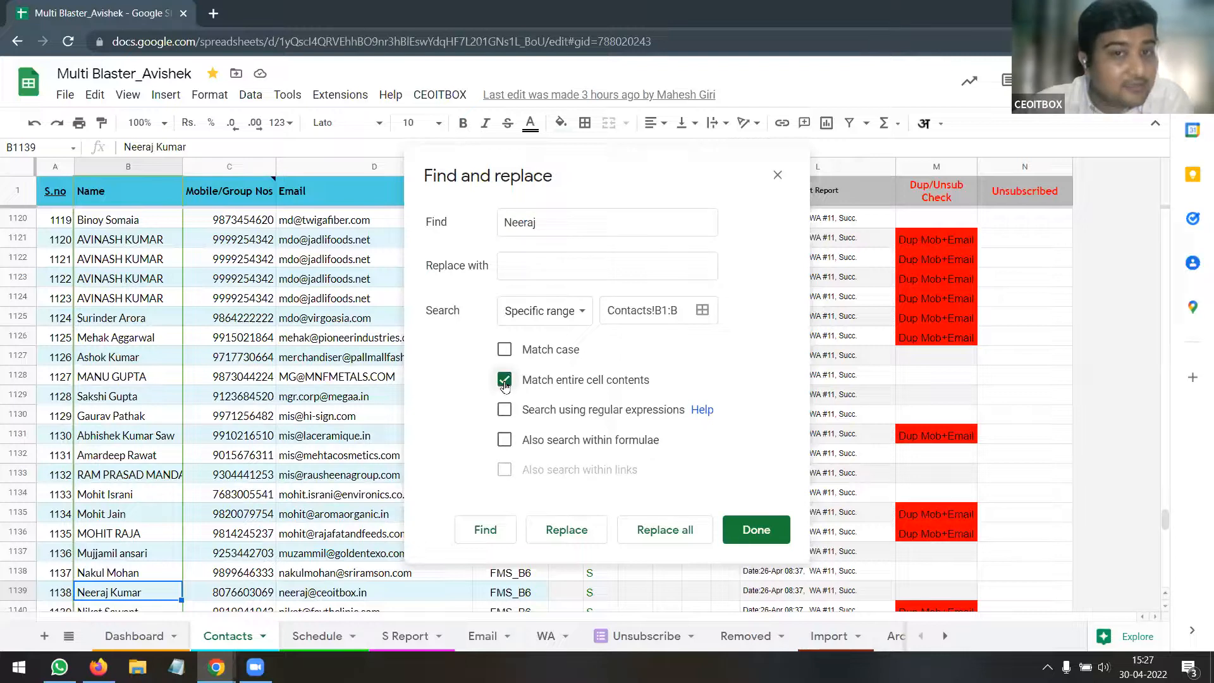
Find the exact-match Neeraj cell B81, then disable whole-cell matching and enable Match case
{"action": "left_click", "coordinate": [485, 530]}
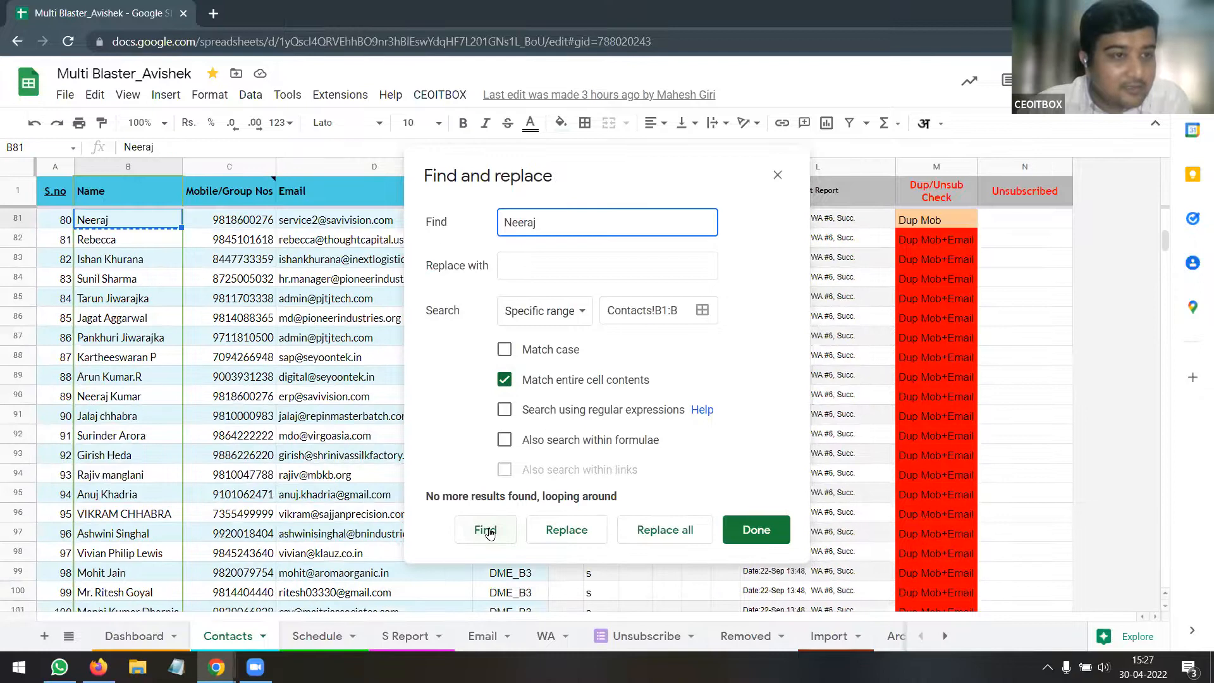
{"action": "left_click", "coordinate": [488, 531]}
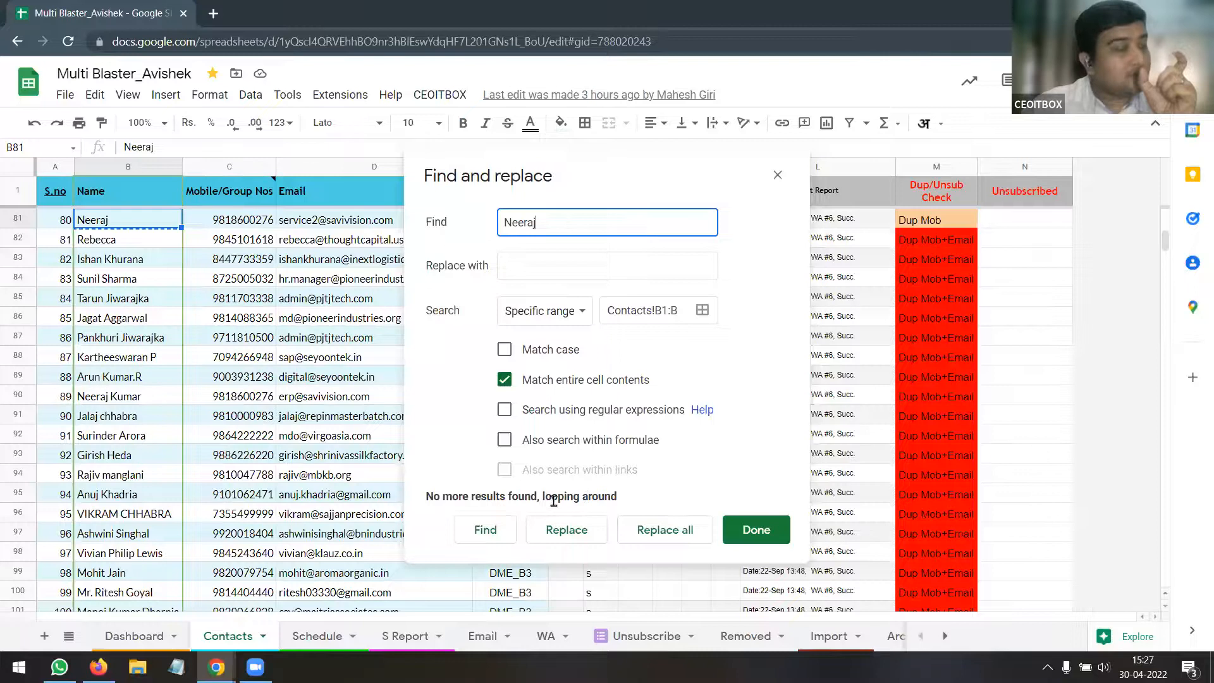
{"action": "left_click", "coordinate": [504, 386]}
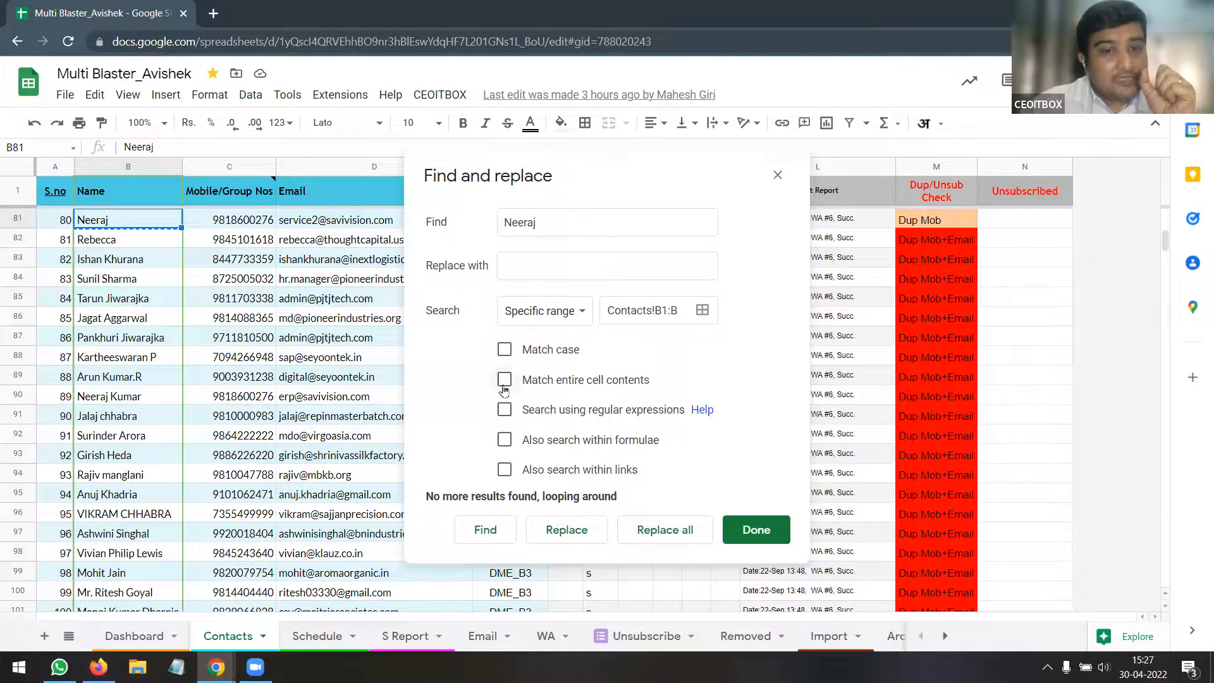
{"action": "left_click", "coordinate": [504, 351]}
Change the search term to lowercase neeraj and confirm the case-sensitive search finds no entries
{"action": "left_click", "coordinate": [511, 228]}
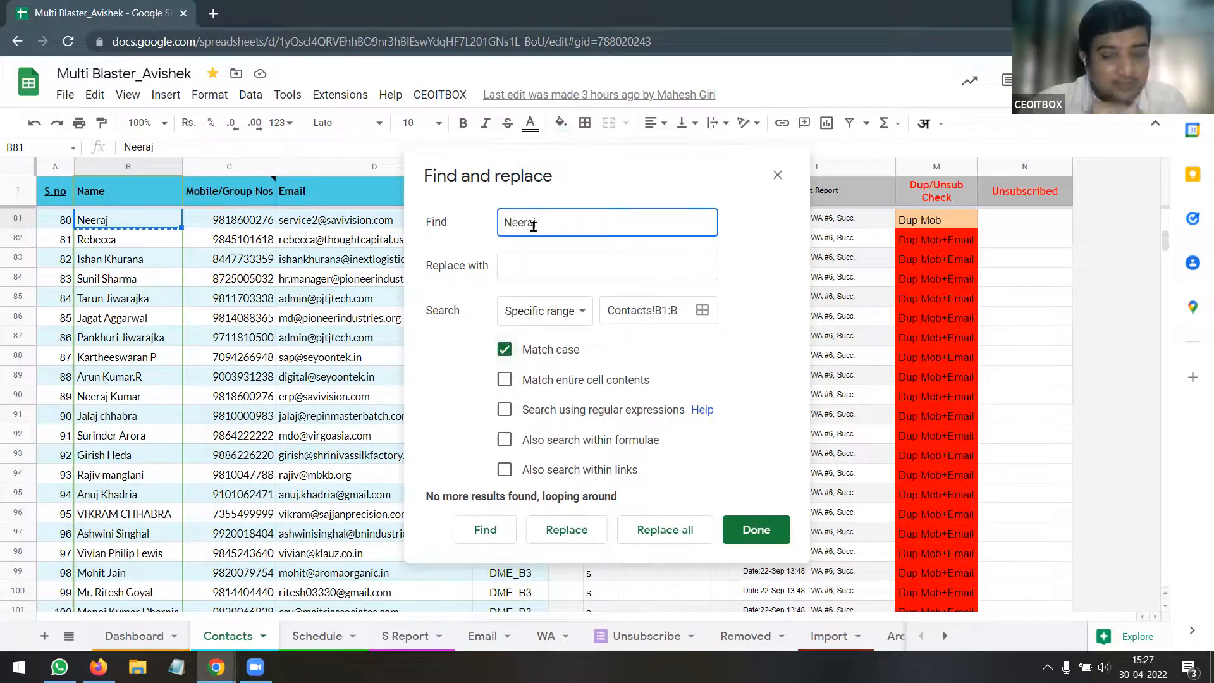
{"action": "key", "text": "BackSpace"}
{"action": "type", "text": "n"}
{"action": "key", "text": "BackSpace"}
{"action": "type", "text": "n"}
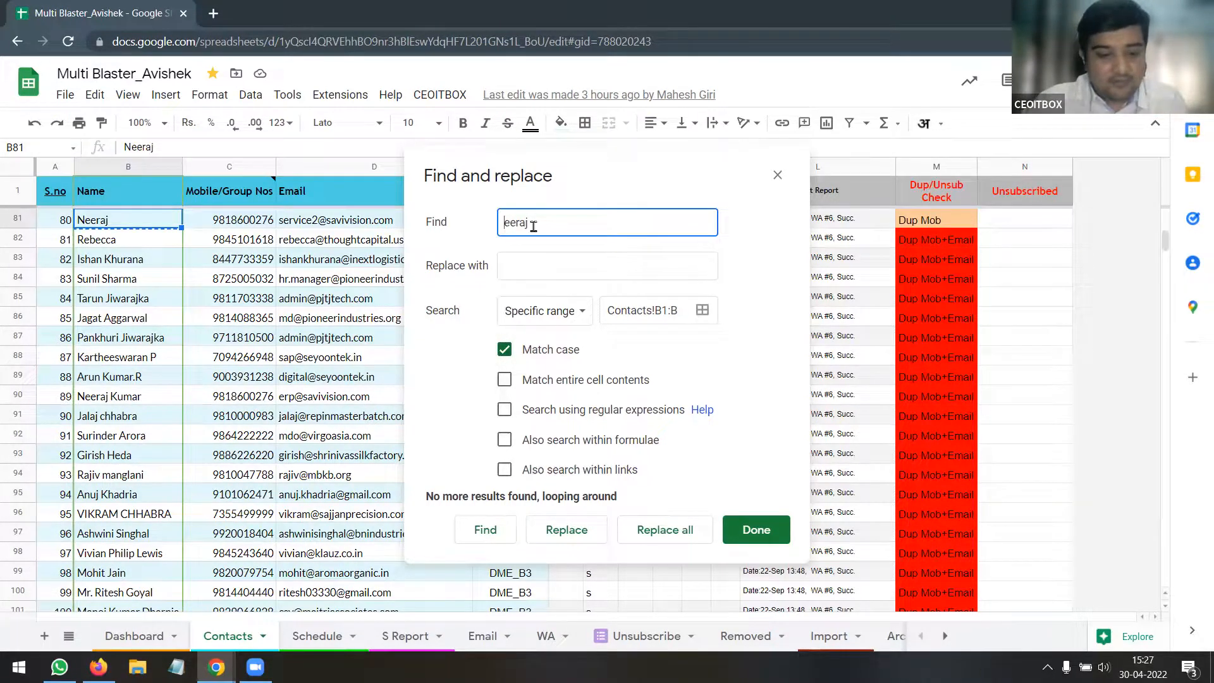
{"action": "left_click", "coordinate": [532, 269]}
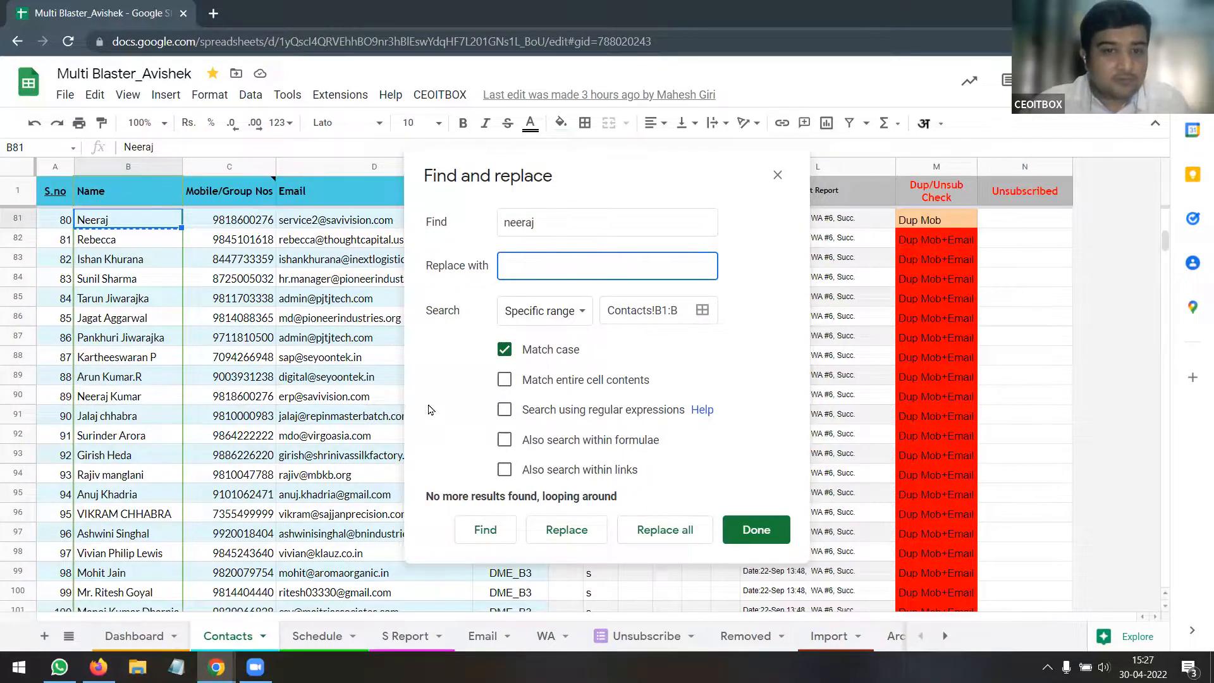
{"action": "left_click", "coordinate": [486, 531]}
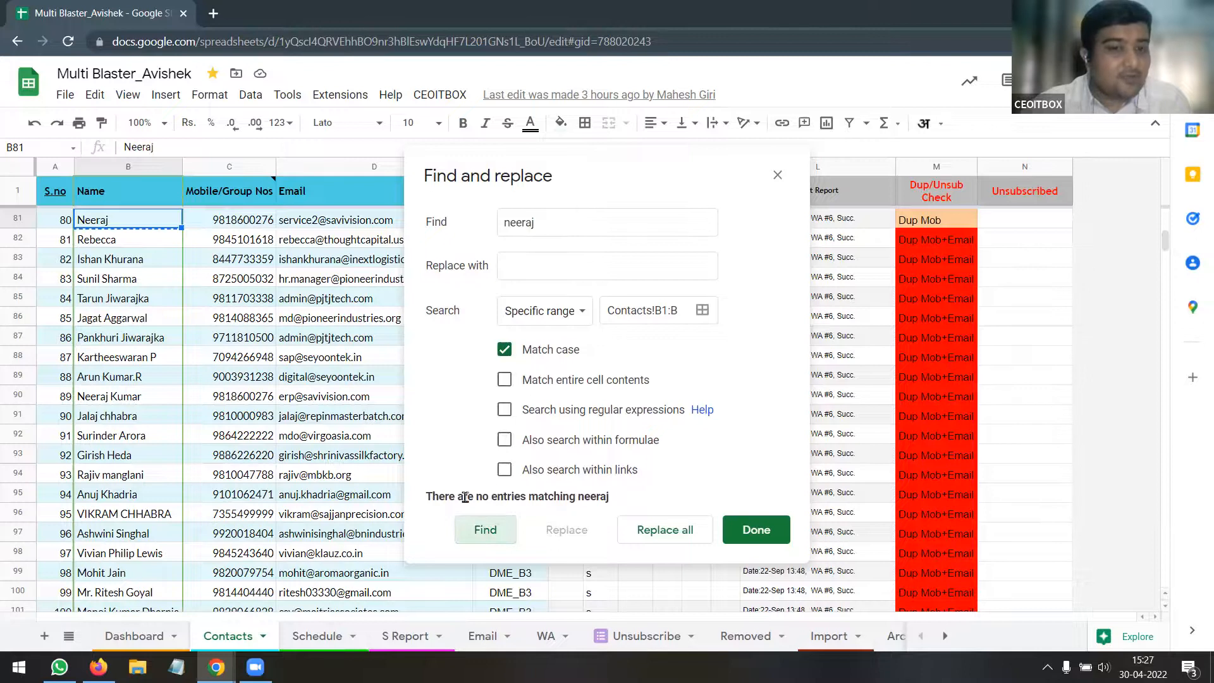
{"action": "left_click", "coordinate": [466, 497]}
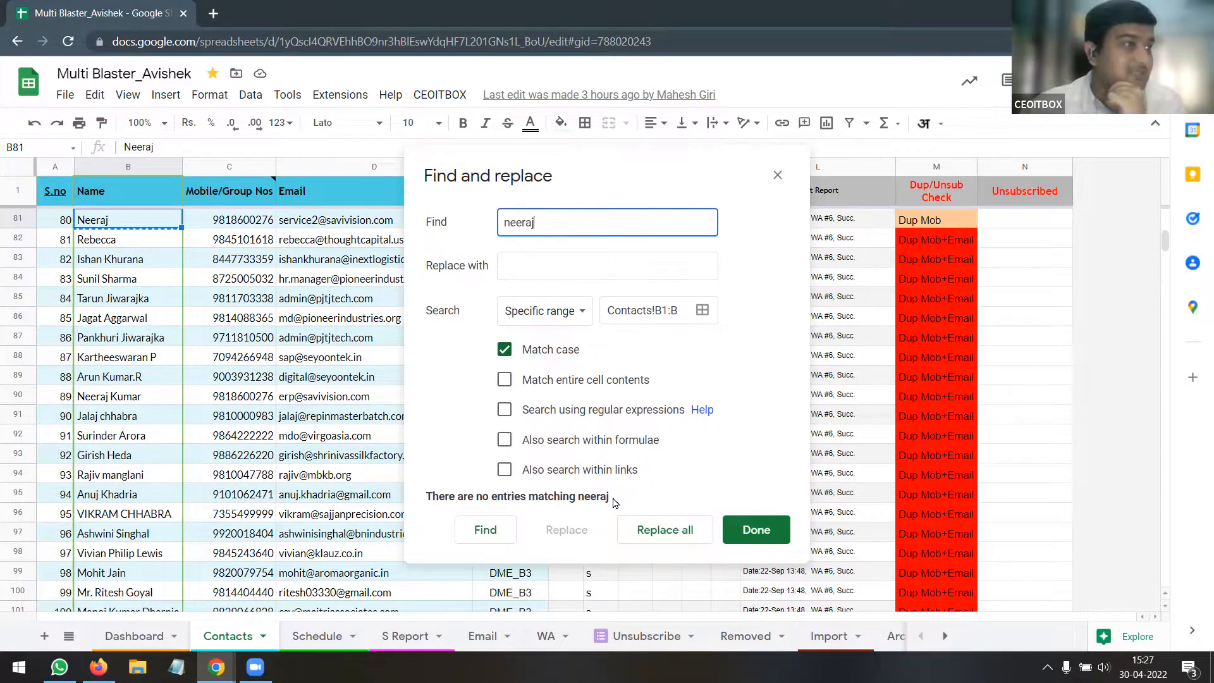
{"action": "left_click", "coordinate": [578, 316]}
Search all sheets for neeraj without Match case, stepping through matches to Removed!D134
{"action": "left_click", "coordinate": [575, 260]}
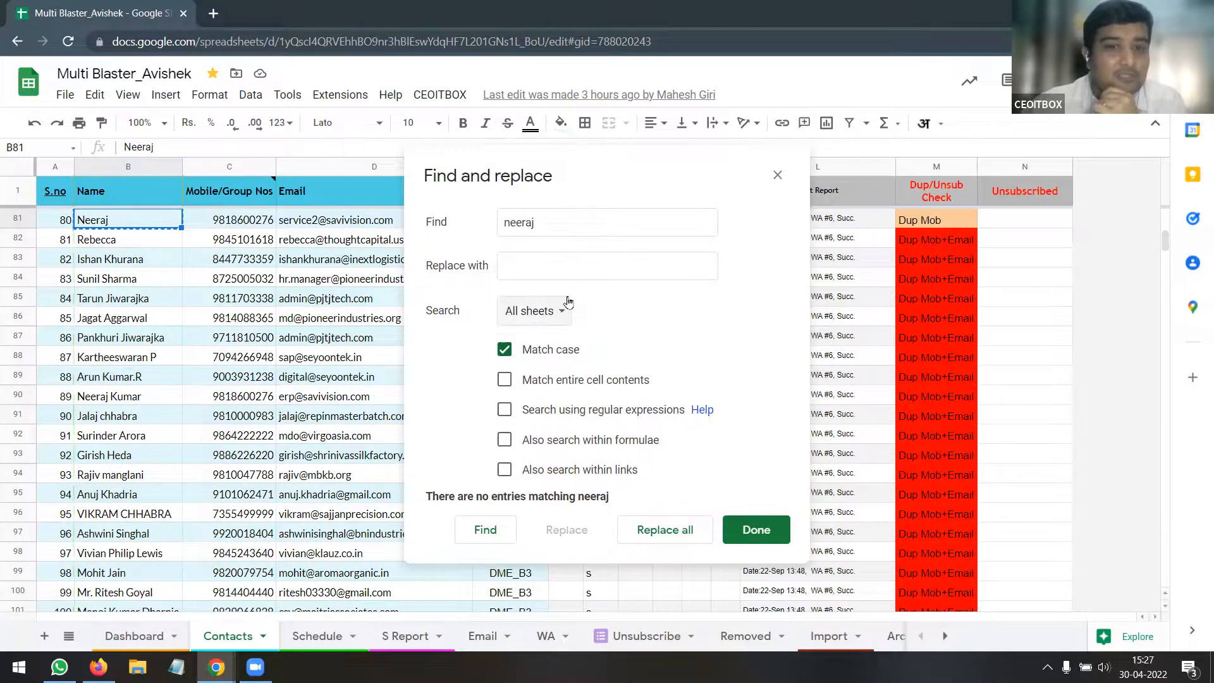
{"action": "left_click", "coordinate": [506, 359]}
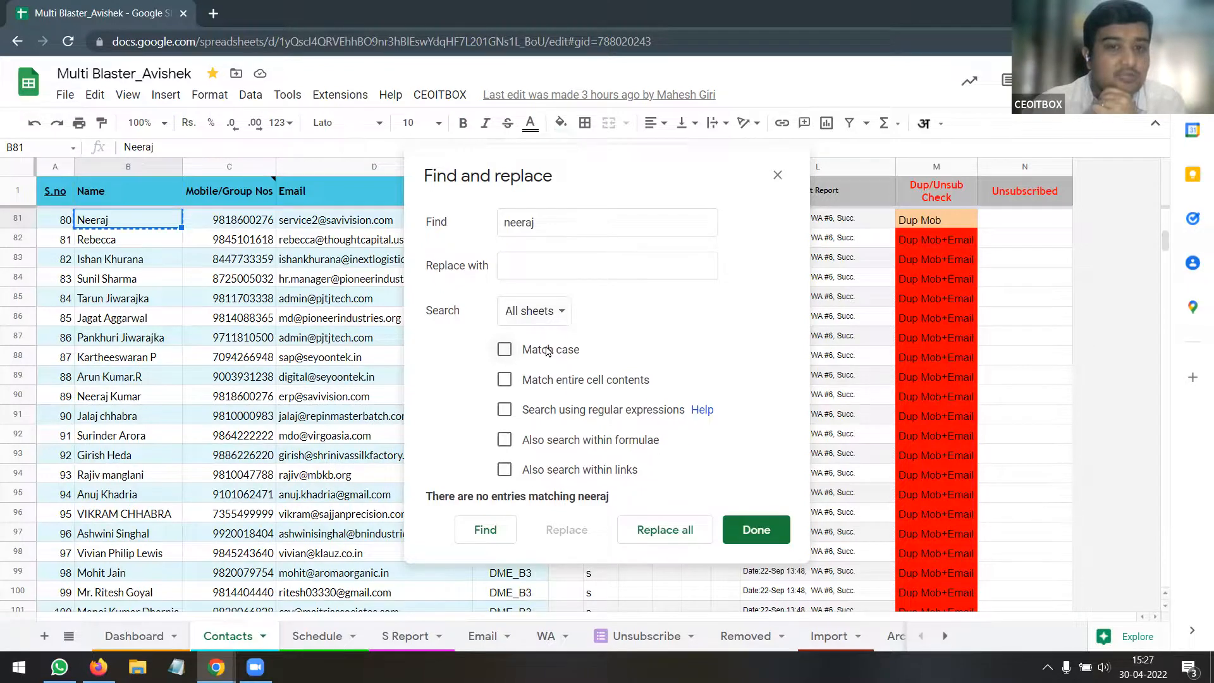
{"action": "left_click", "coordinate": [496, 532]}
{"action": "left_click", "coordinate": [496, 533]}
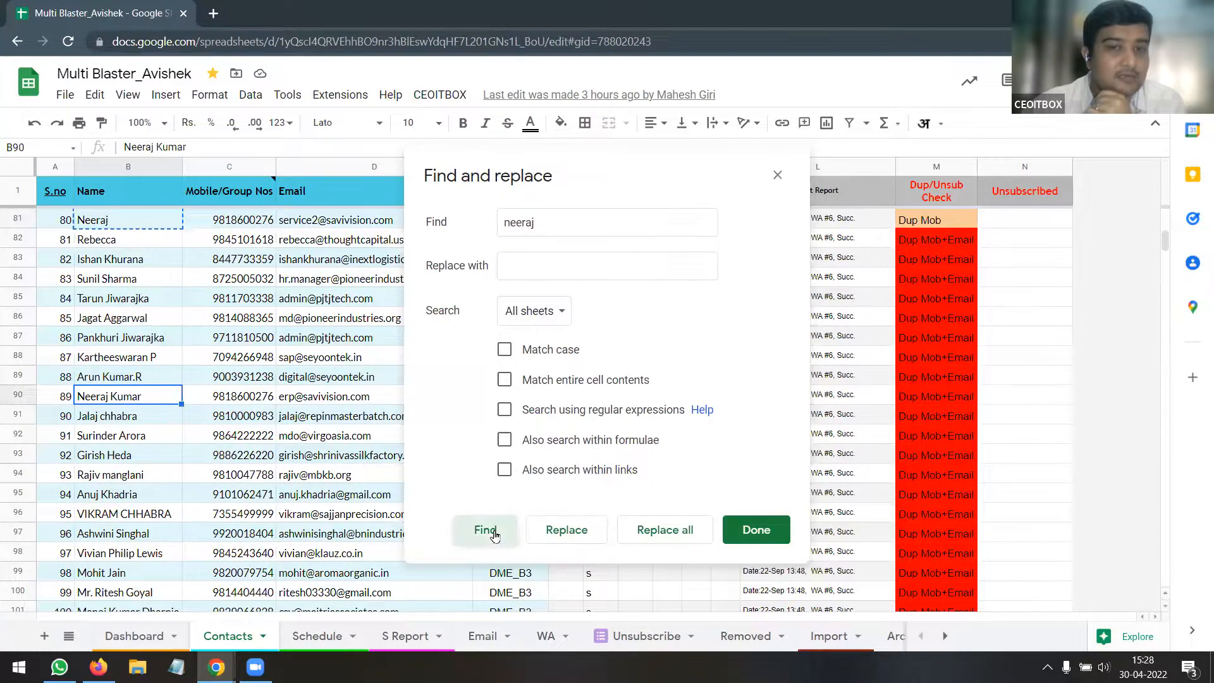
{"action": "left_click", "coordinate": [496, 533]}
{"action": "left_click", "coordinate": [496, 533]}
{"action": "left_click", "coordinate": [495, 533]}
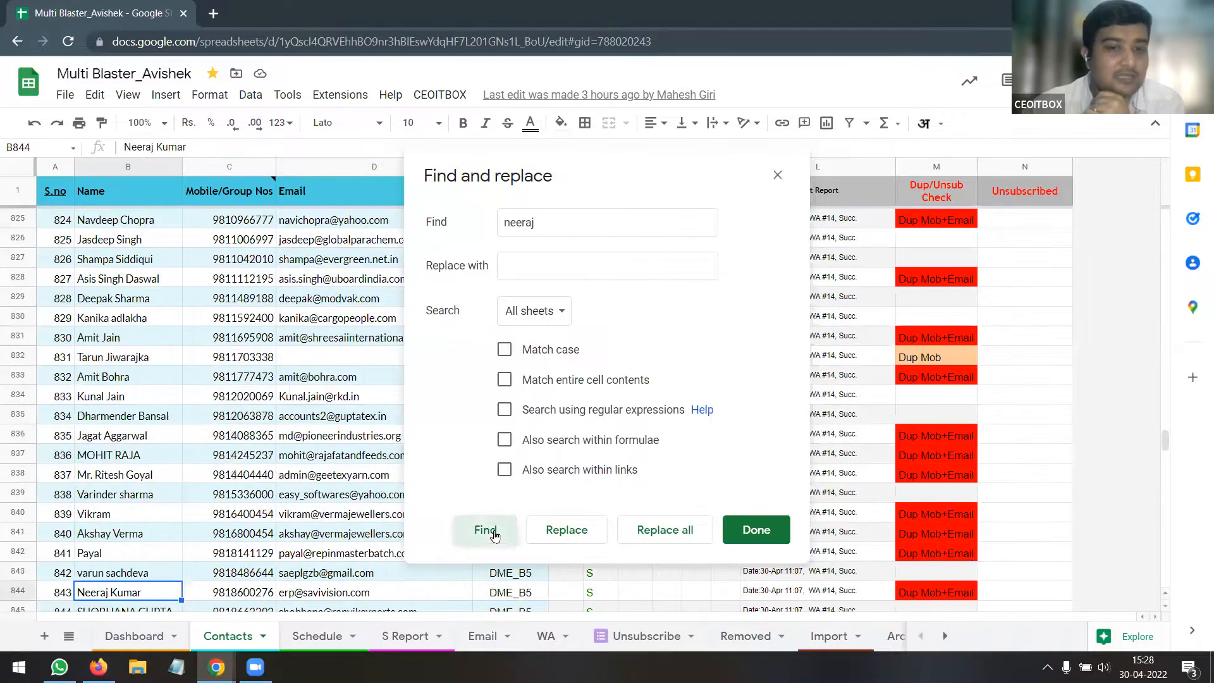
{"action": "left_click", "coordinate": [495, 533]}
{"action": "left_click", "coordinate": [495, 534]}
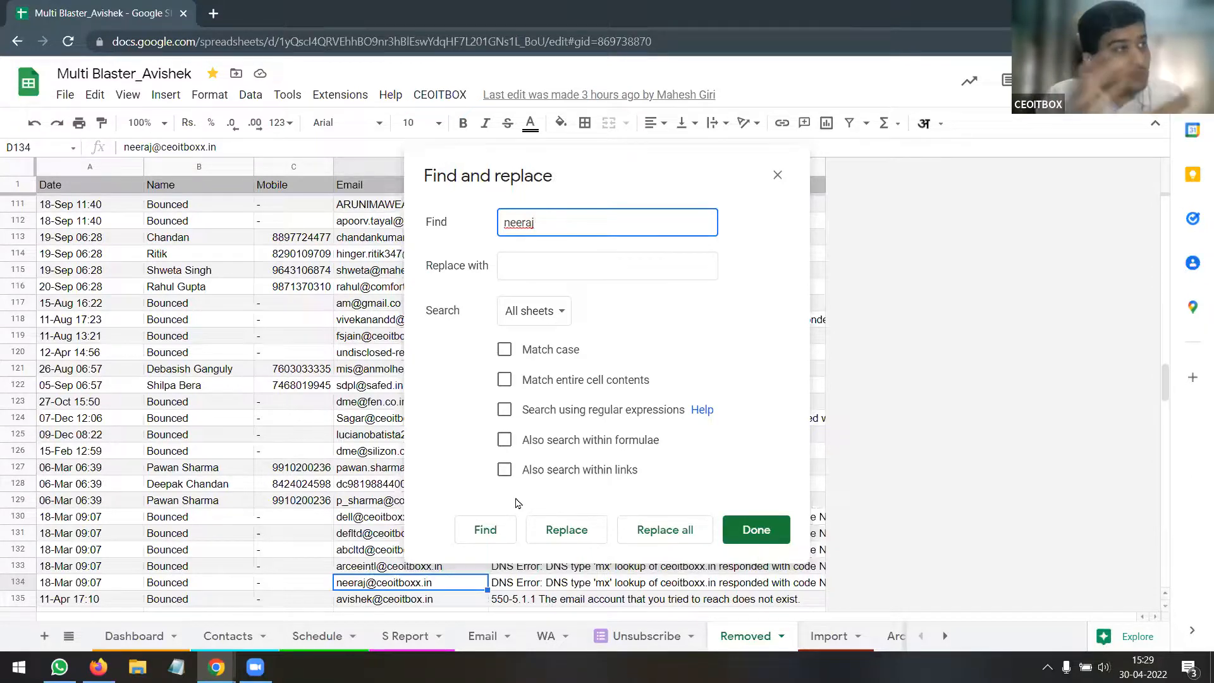
Glance at the File > Download formats, then close the Find and replace window
{"action": "left_click", "coordinate": [66, 96]}
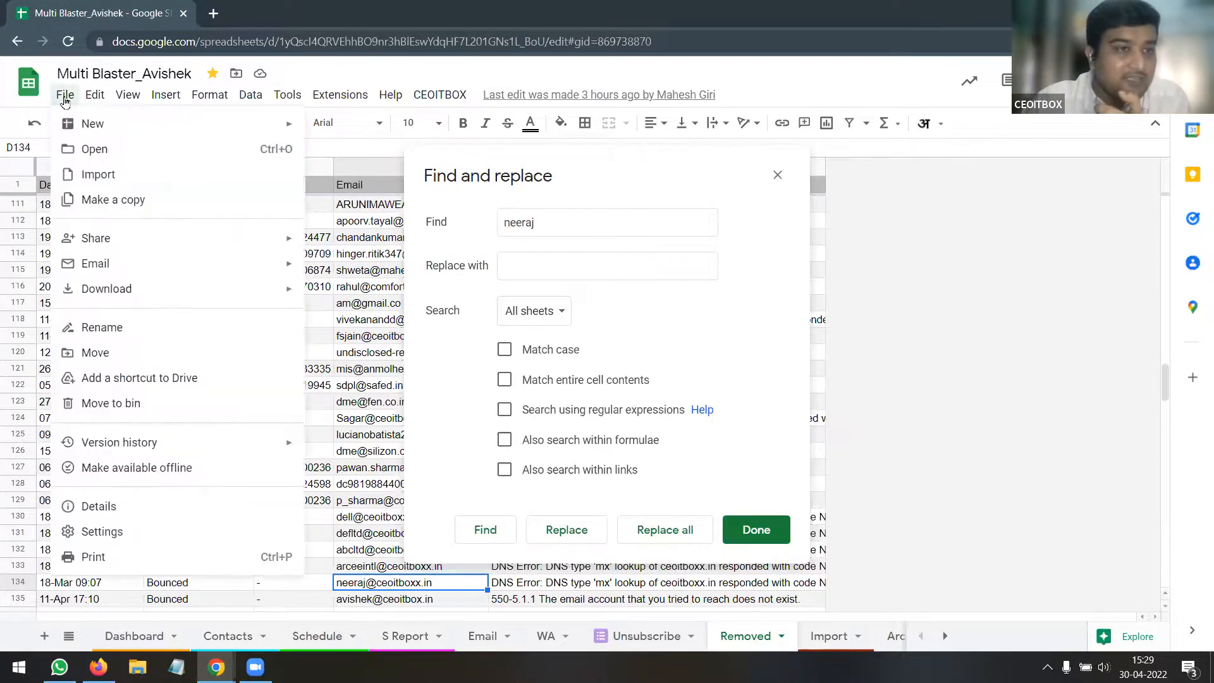
{"action": "mouse_move", "coordinate": [171, 288]}
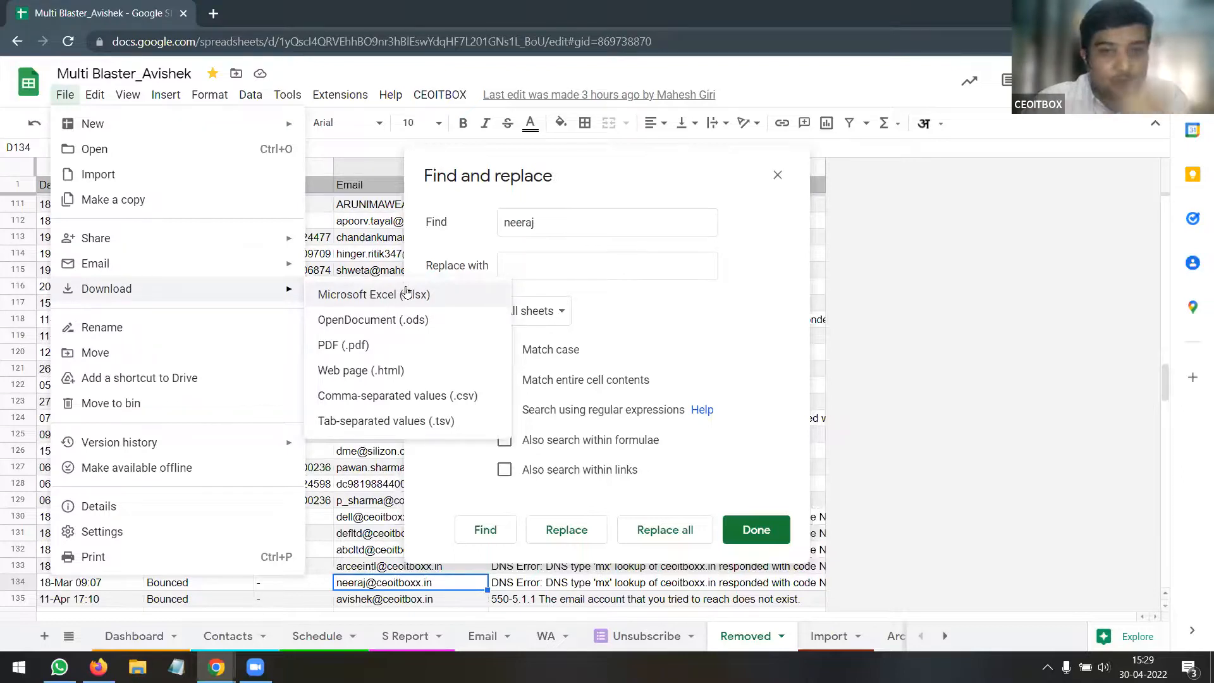
{"action": "left_click", "coordinate": [777, 177]}
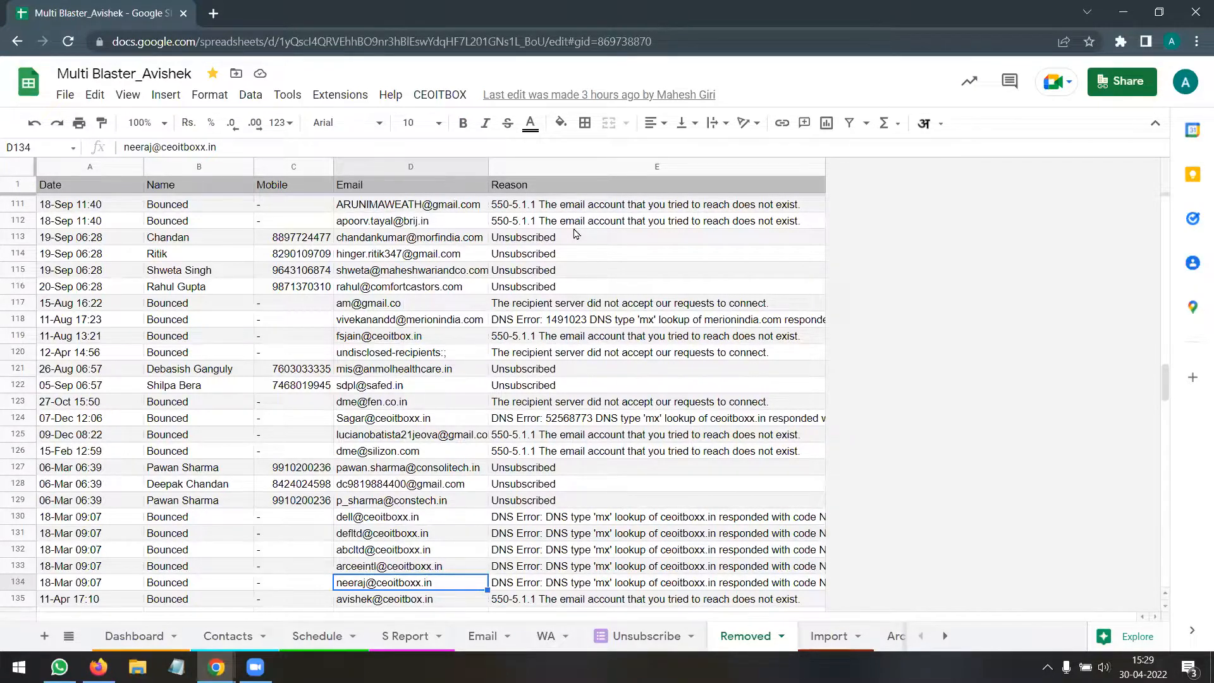
Bring up full Find and replace and enable Search using regular expressions
{"action": "key", "text": "ctrl+f"}
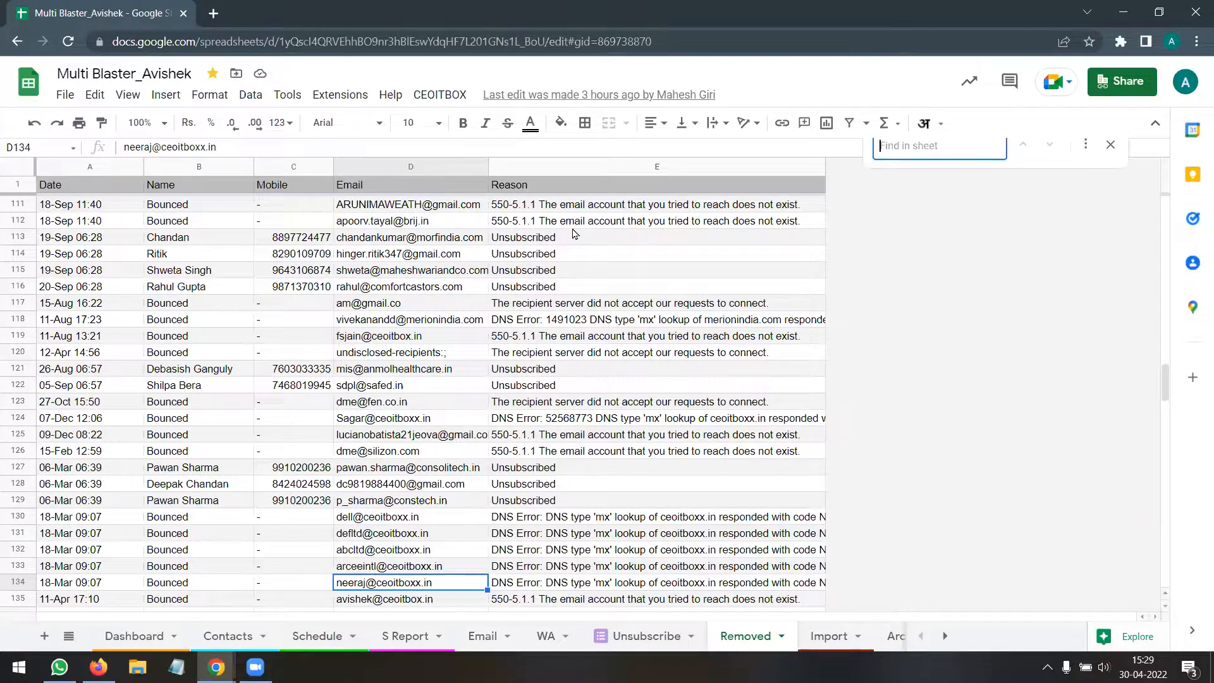
{"action": "left_click", "coordinate": [1085, 168]}
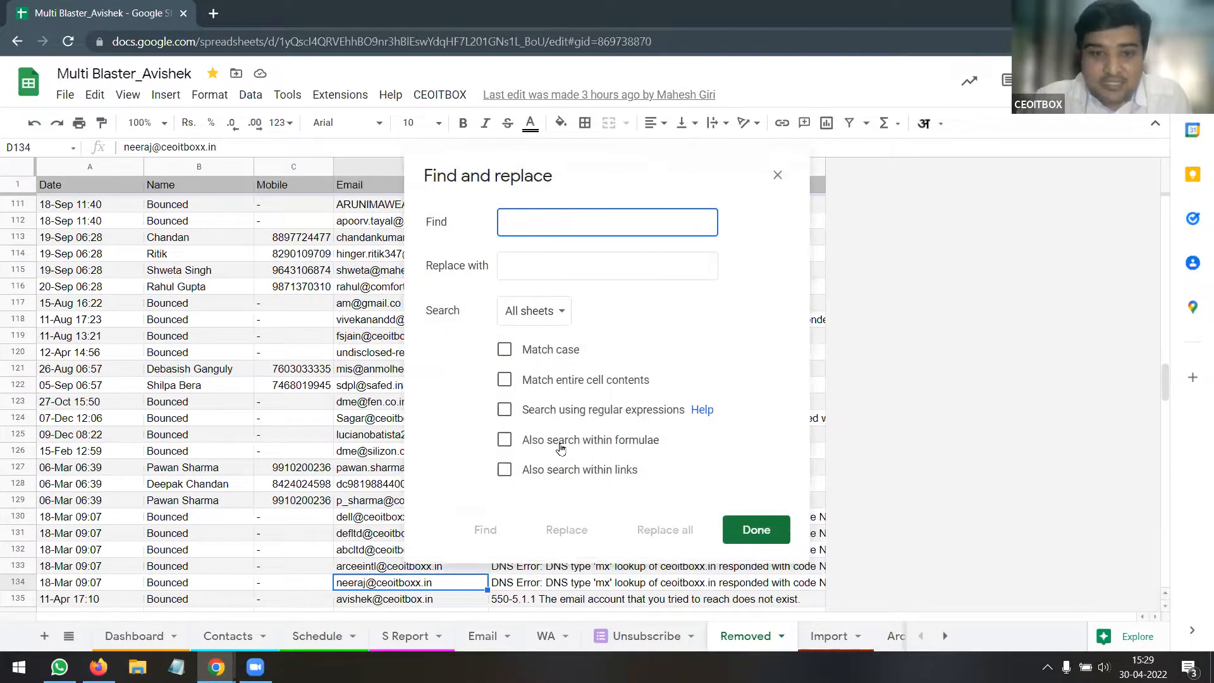
{"action": "left_click", "coordinate": [505, 411]}
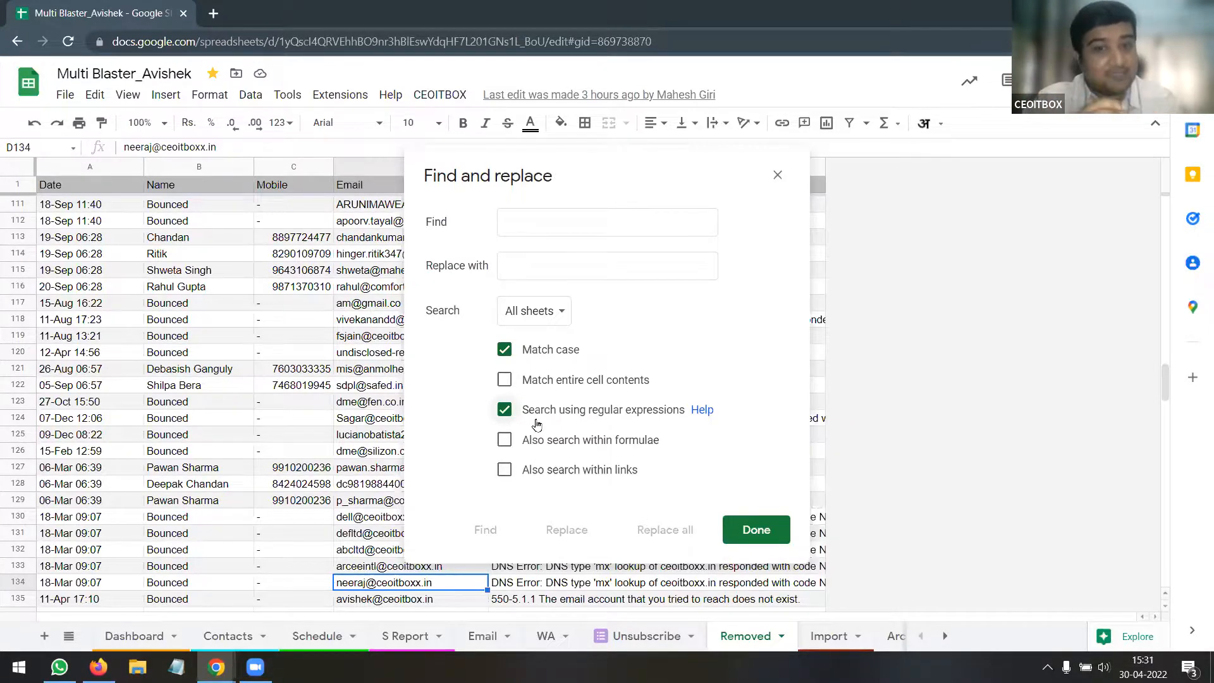
Turn off regular expressions and Match case, toggling Also search within formulae on then off
{"action": "left_click", "coordinate": [506, 409]}
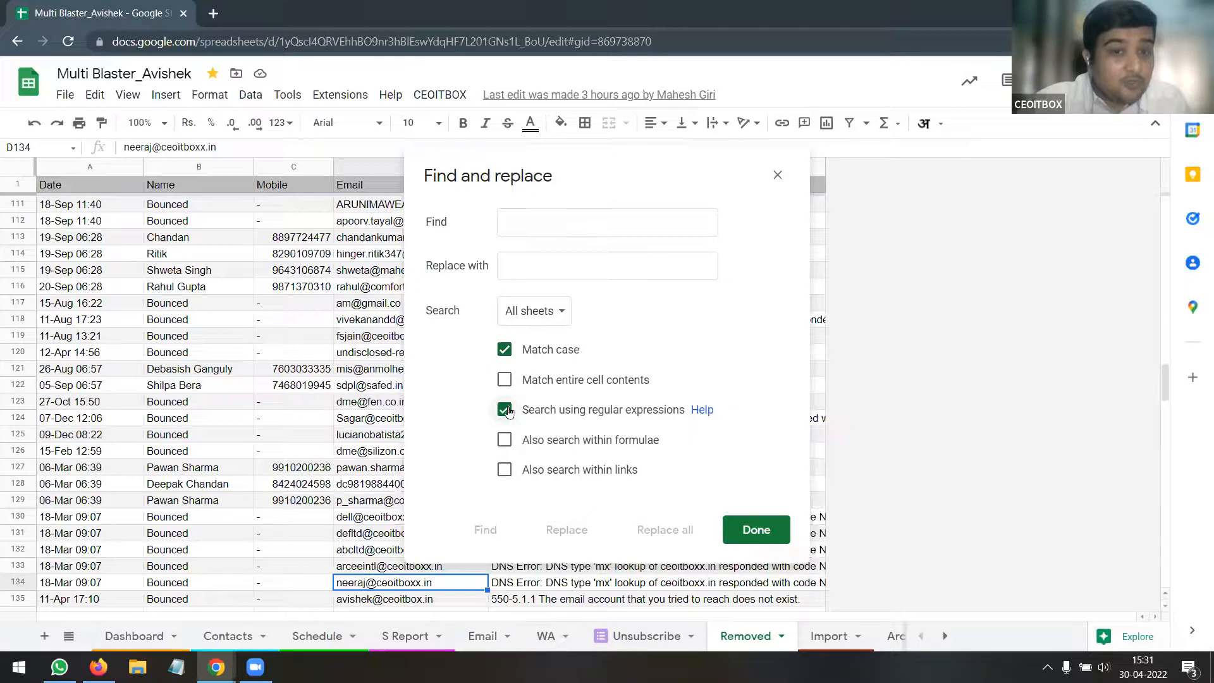
{"action": "left_click", "coordinate": [505, 440]}
{"action": "left_click", "coordinate": [505, 351]}
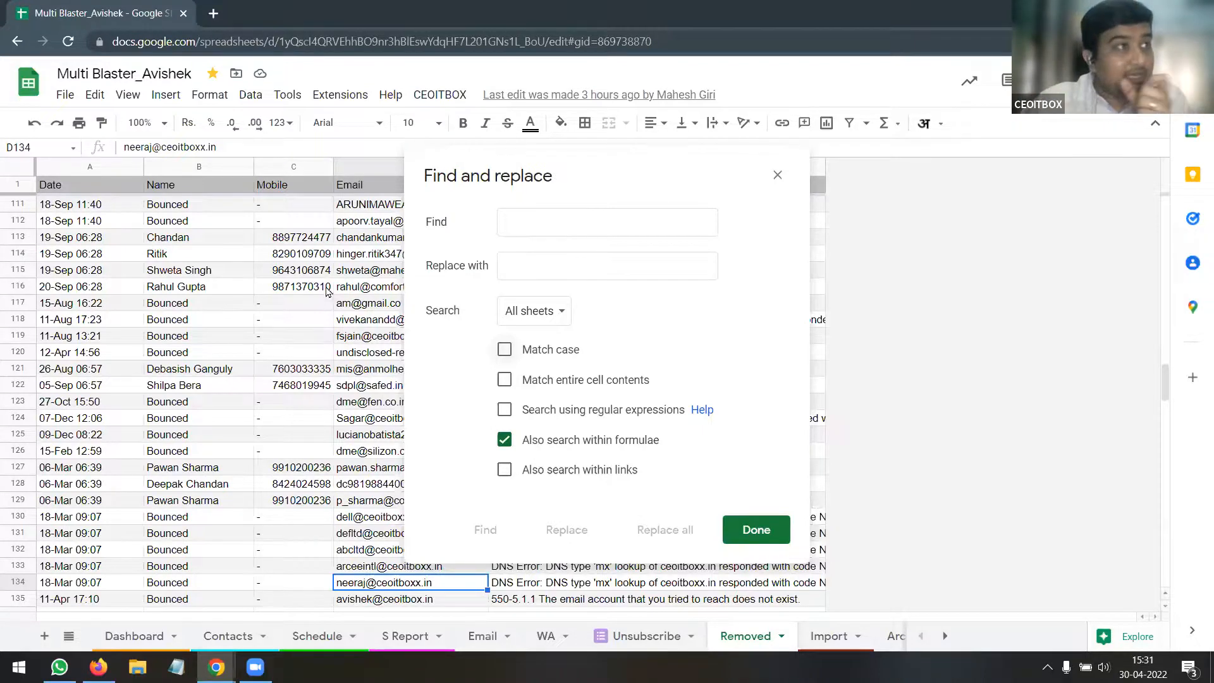
{"action": "left_click", "coordinate": [566, 221]}
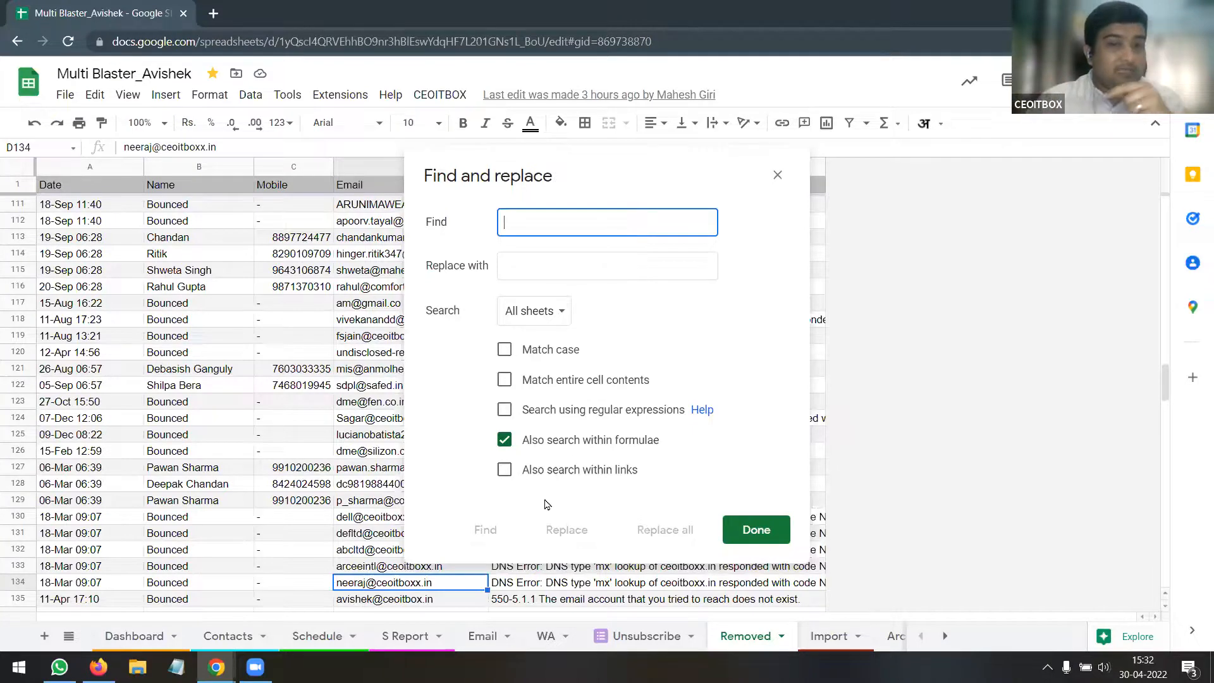
{"action": "left_click", "coordinate": [506, 442]}
Toggle formula and link searching on and off, then turn on regular-expression and case-sensitive search
{"action": "left_click", "coordinate": [505, 441]}
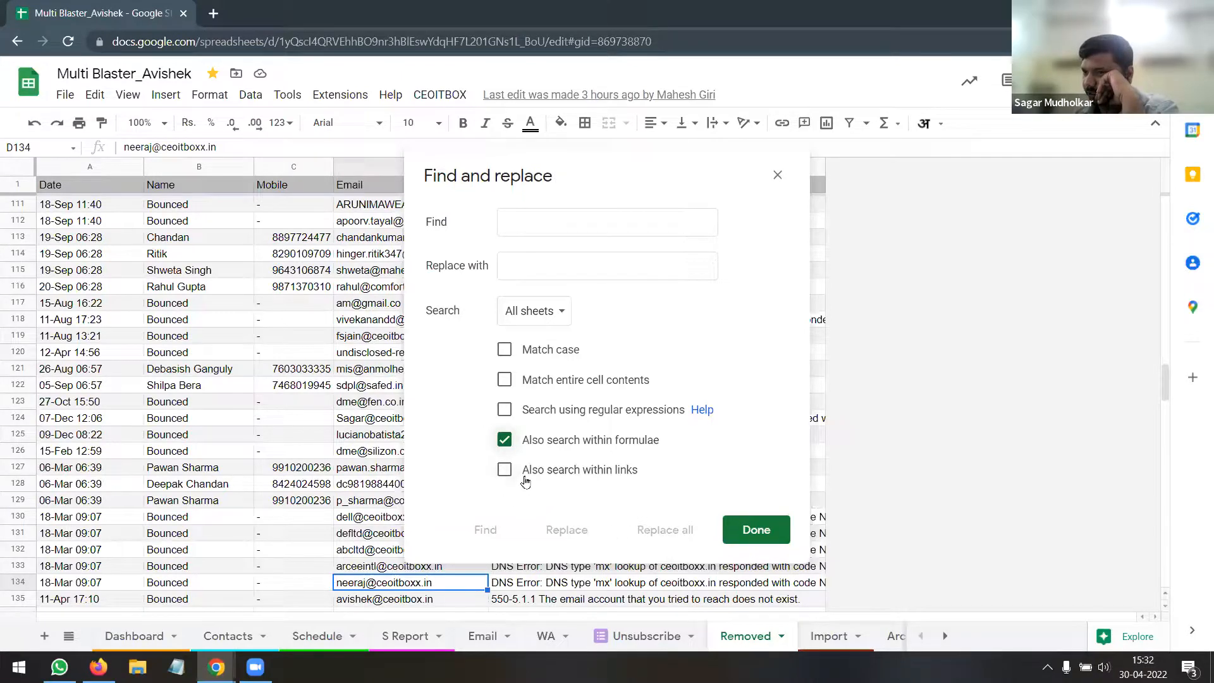
{"action": "left_click", "coordinate": [514, 445]}
{"action": "left_click", "coordinate": [506, 472]}
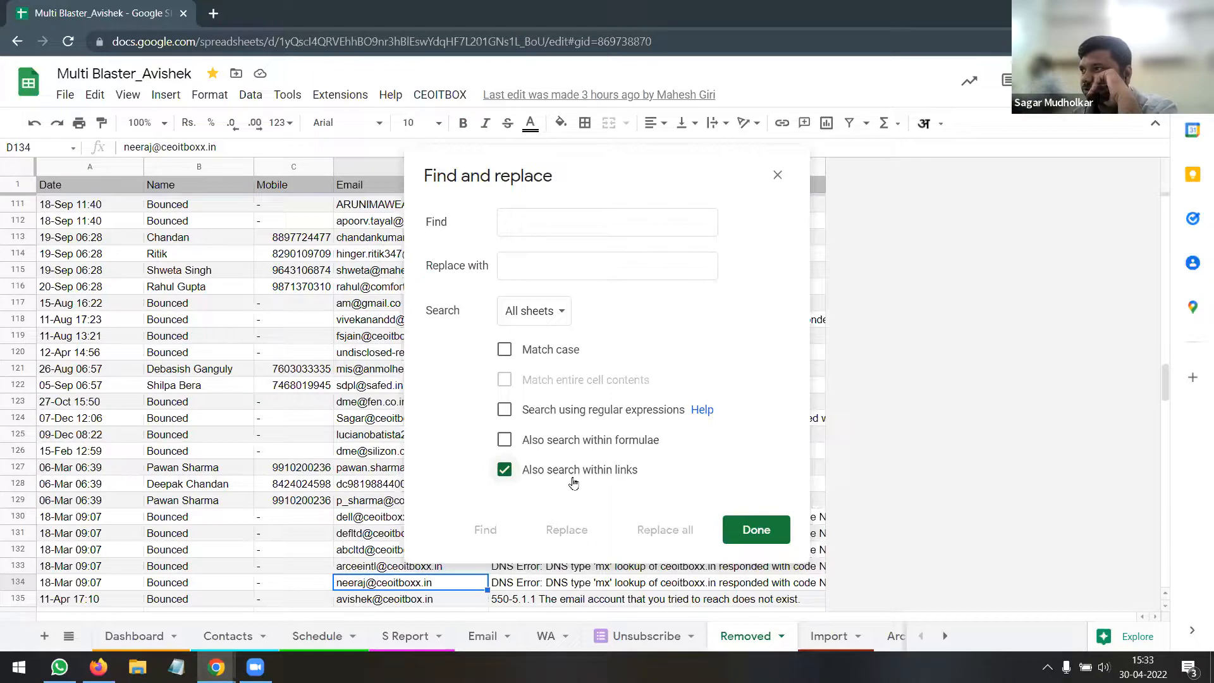
{"action": "left_click", "coordinate": [506, 474]}
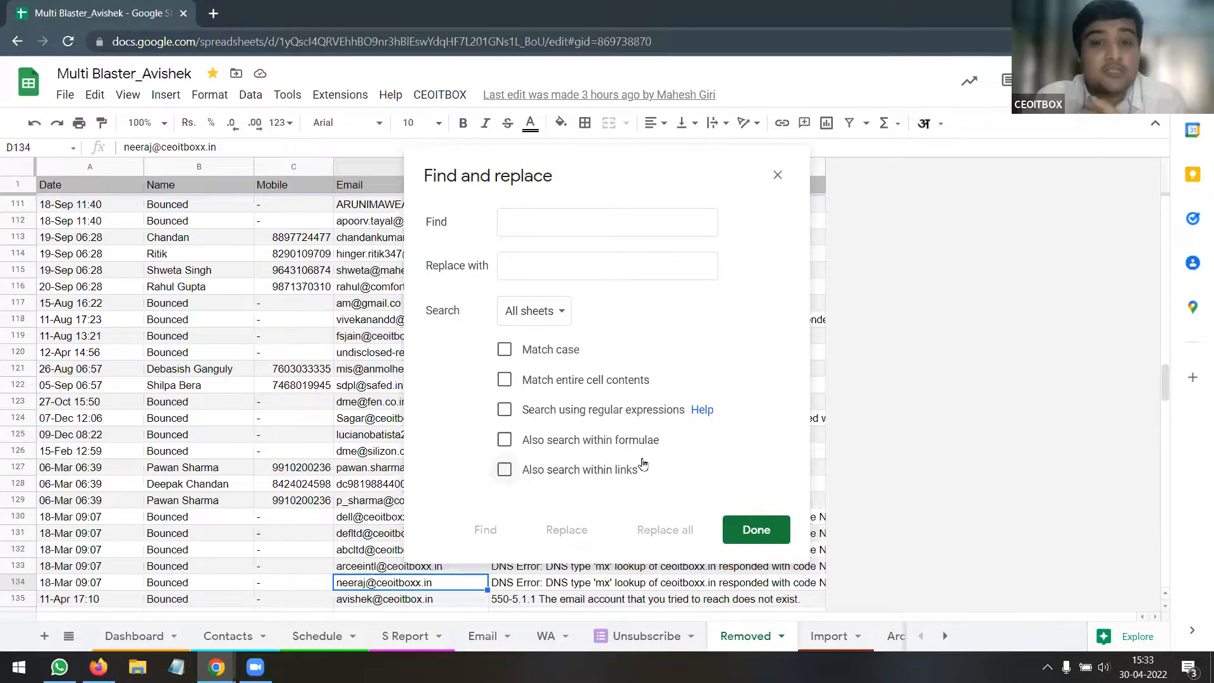
{"action": "left_click", "coordinate": [504, 410]}
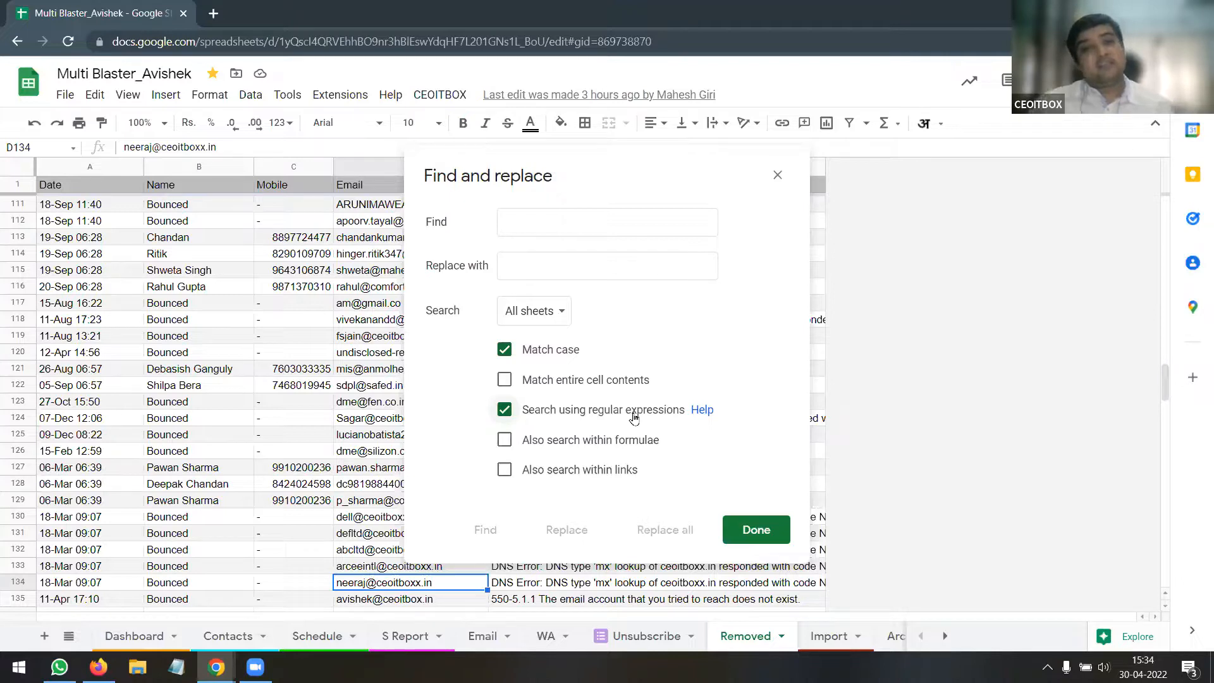
Close the Find and replace dialog with Done to return to the Removed sheet
{"action": "left_click", "coordinate": [778, 177]}
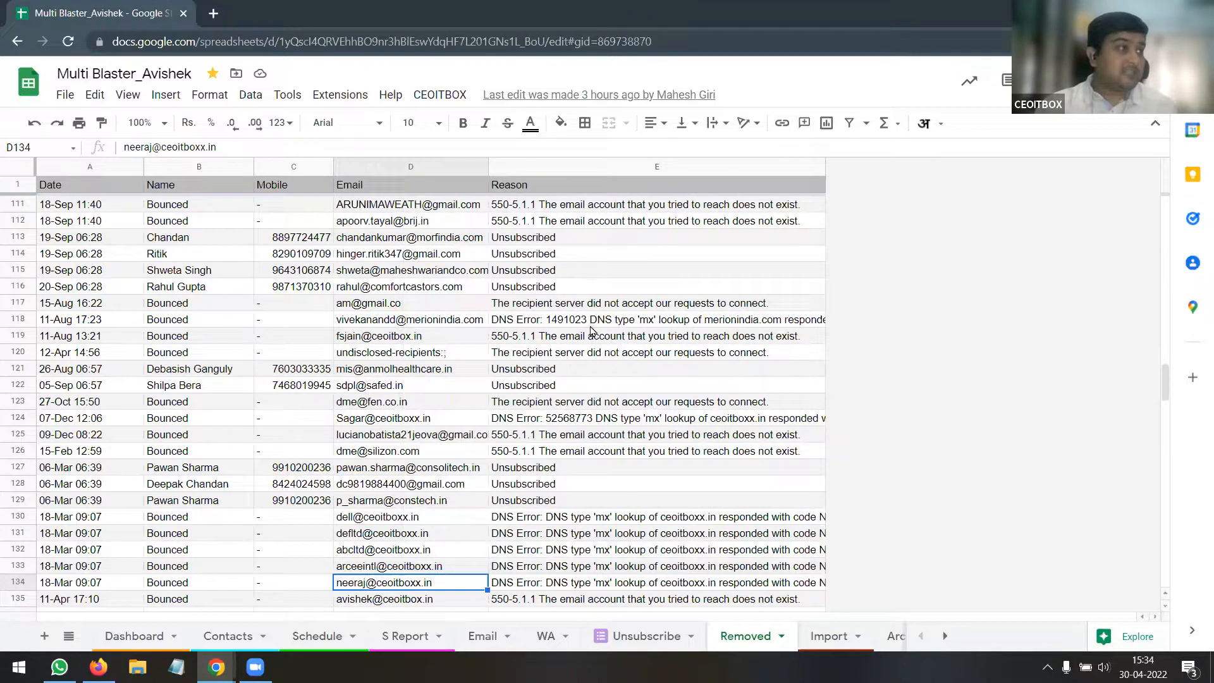
Ctrl-select cells B116, B120, B124, D121, D125, E125 and E119 together
{"action": "left_click", "coordinate": [176, 290]}
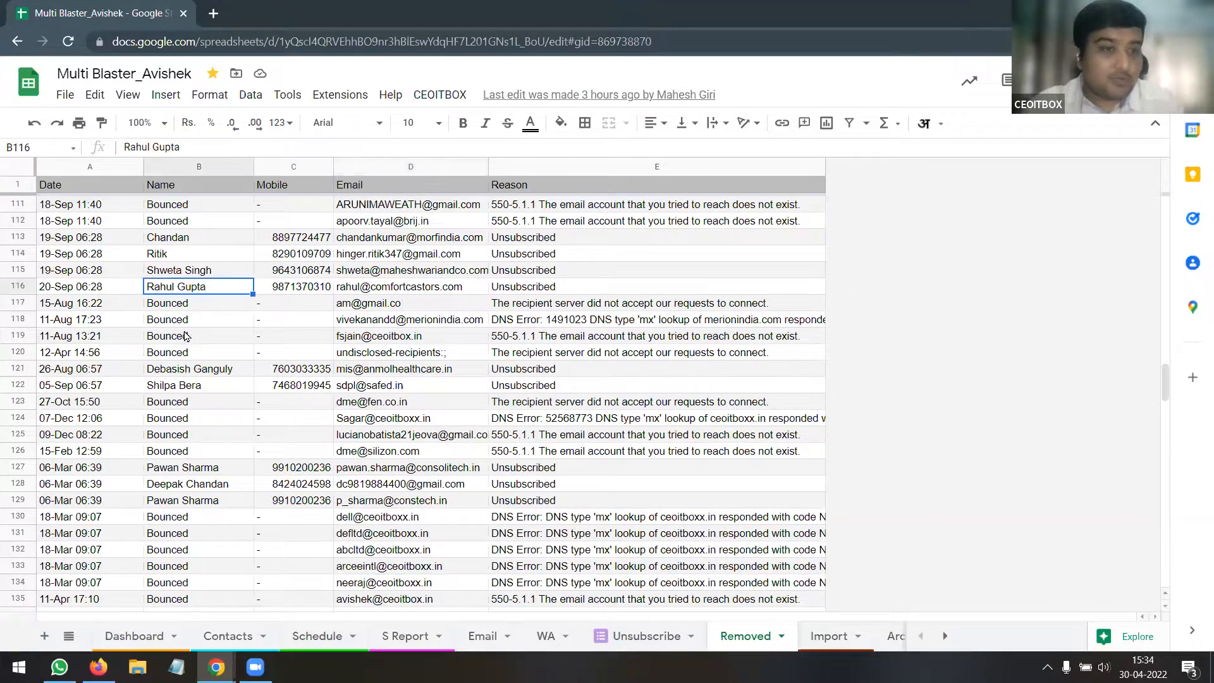
{"action": "left_click", "coordinate": [185, 354], "text": "ctrl"}
{"action": "left_click", "coordinate": [183, 421], "text": "ctrl"}
{"action": "left_click", "coordinate": [390, 369], "text": "ctrl"}
{"action": "left_click", "coordinate": [395, 437], "text": "ctrl"}
{"action": "left_click", "coordinate": [570, 430], "text": "ctrl"}
{"action": "left_click", "coordinate": [607, 333], "text": "ctrl"}
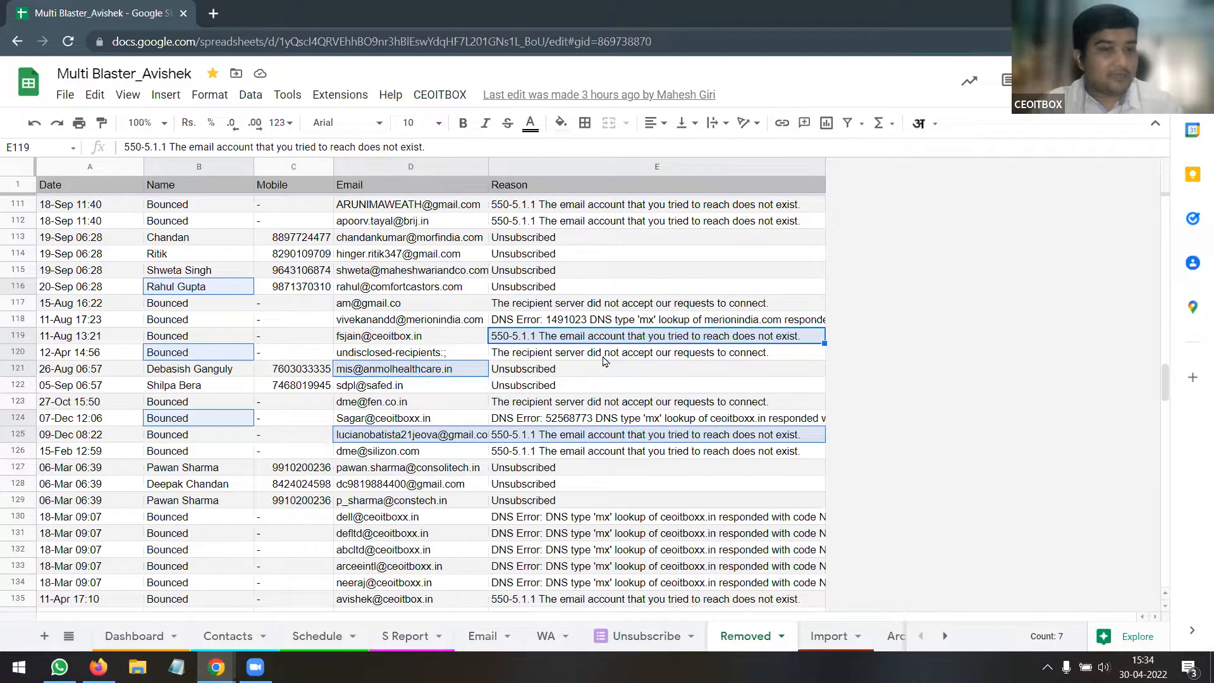
Copy the selected cells and switch to the Notepad window
{"action": "key", "text": "ctrl+c"}
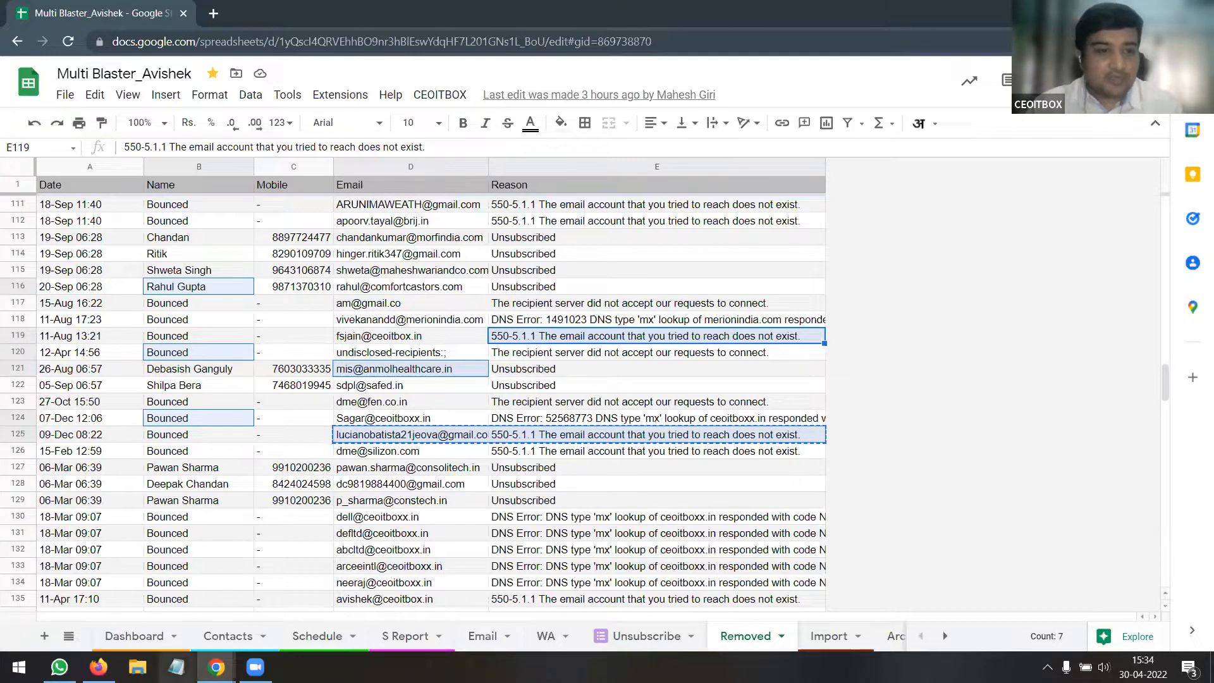
{"action": "left_click", "coordinate": [177, 667]}
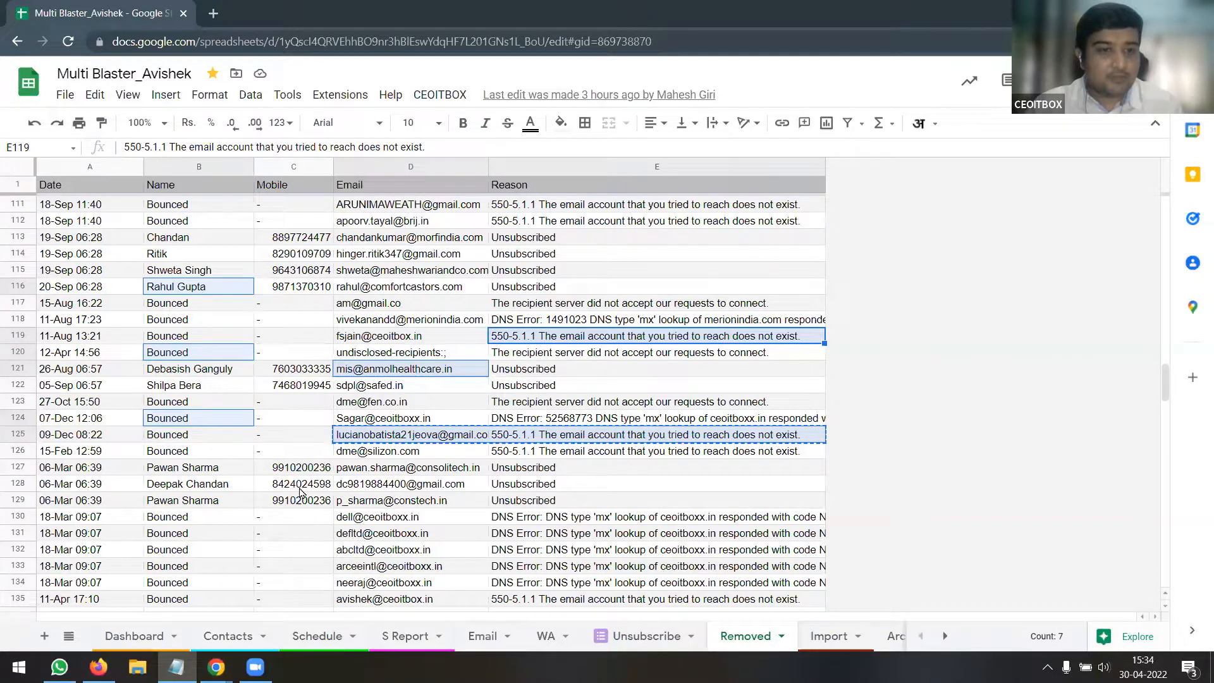
{"action": "mouse_move", "coordinate": [177, 668]}
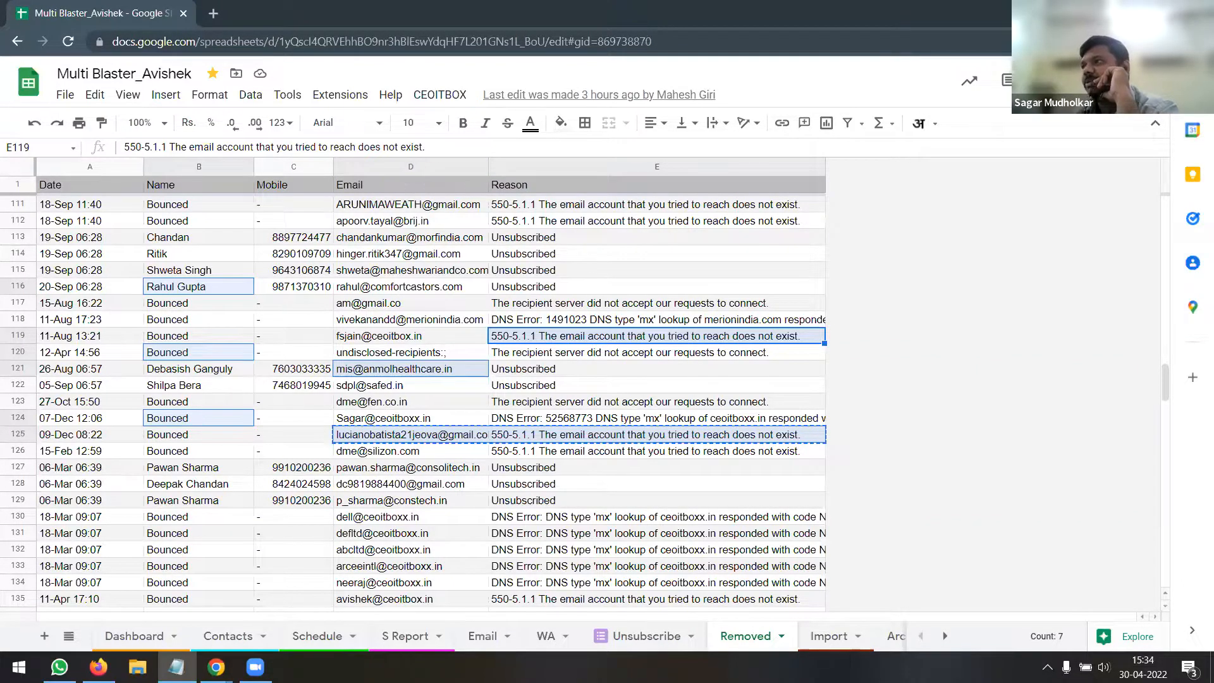
Paste row 125's email and 550-5.1.1 reason into Notepad, then select E125 and the pasted line
{"action": "left_click", "coordinate": [176, 667]}
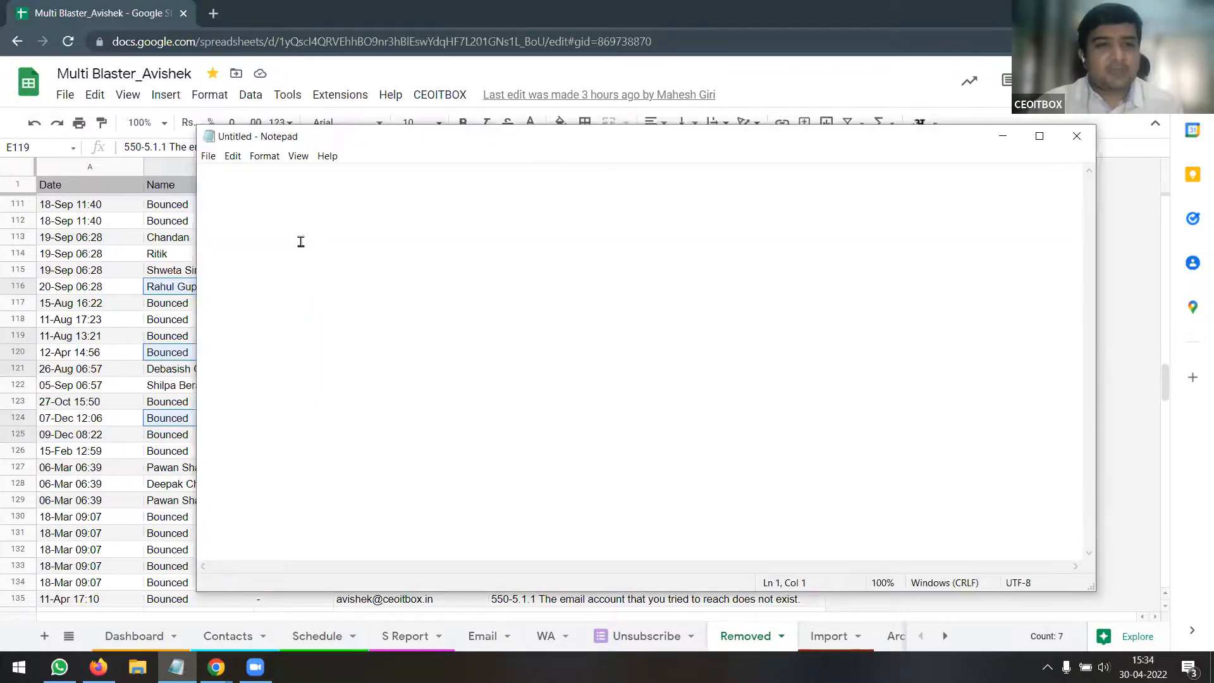
{"action": "key", "text": "ctrl+v"}
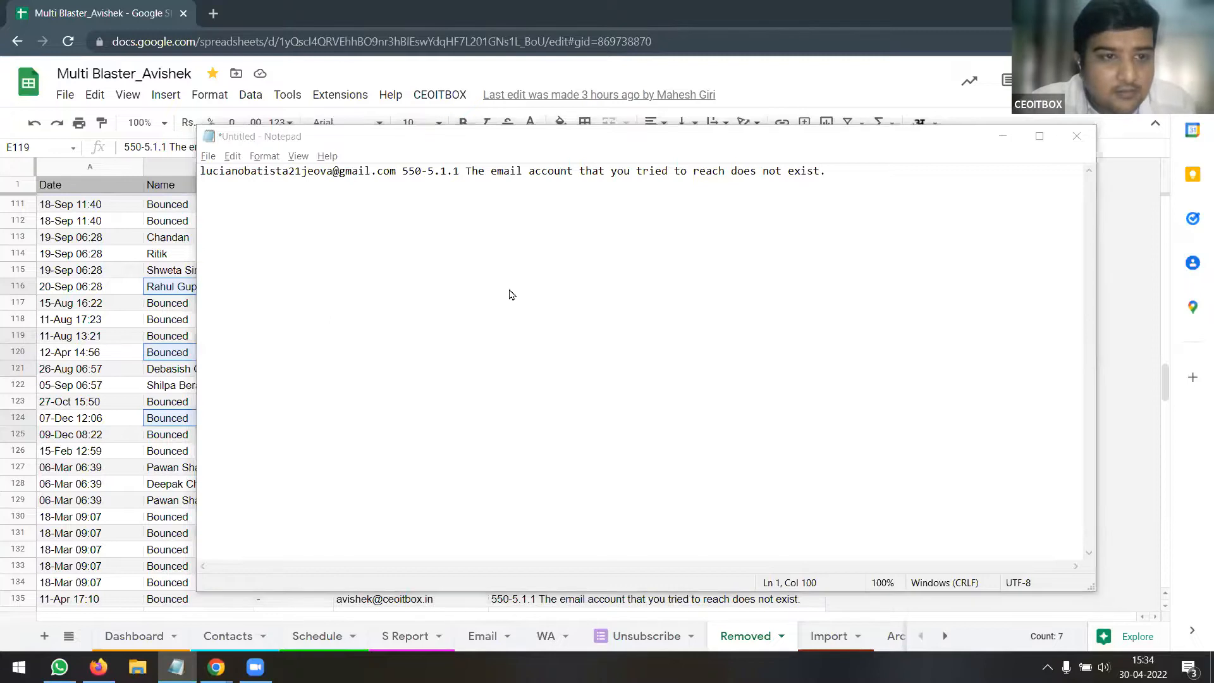
{"action": "key", "text": "alt+Tab"}
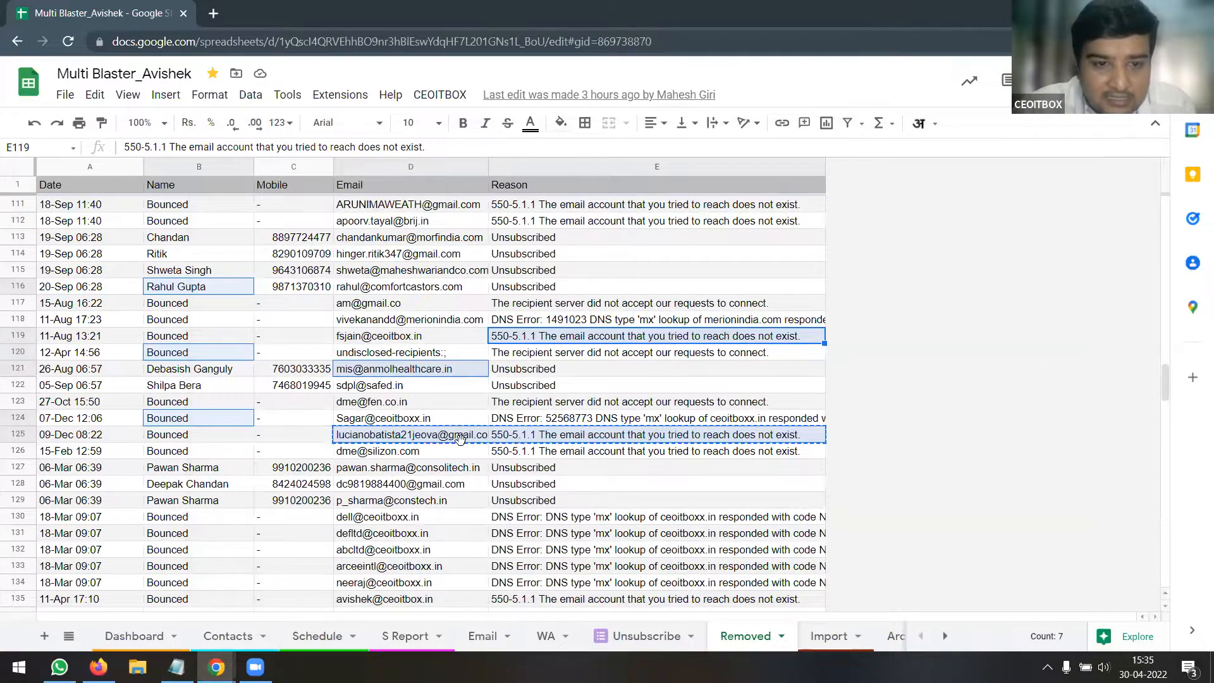
{"action": "left_click", "coordinate": [576, 440]}
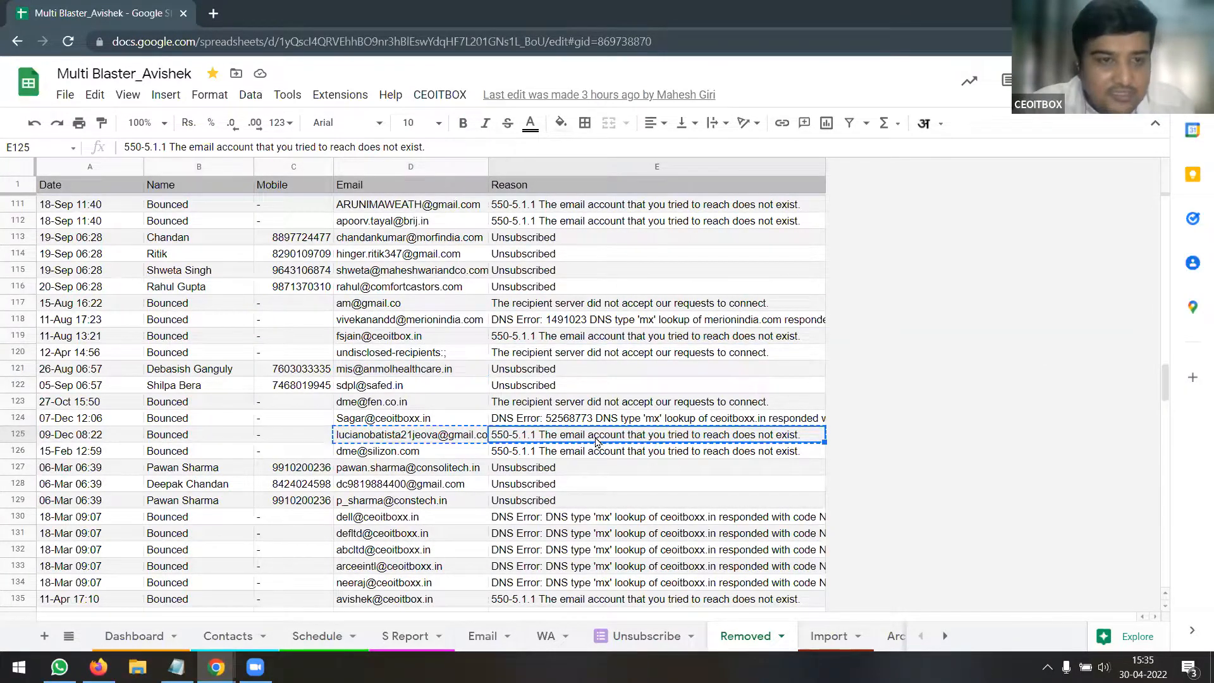
{"action": "key", "text": "alt+Tab"}
{"action": "left_click_drag", "start_coordinate": [864, 173], "coordinate": [239, 230]}
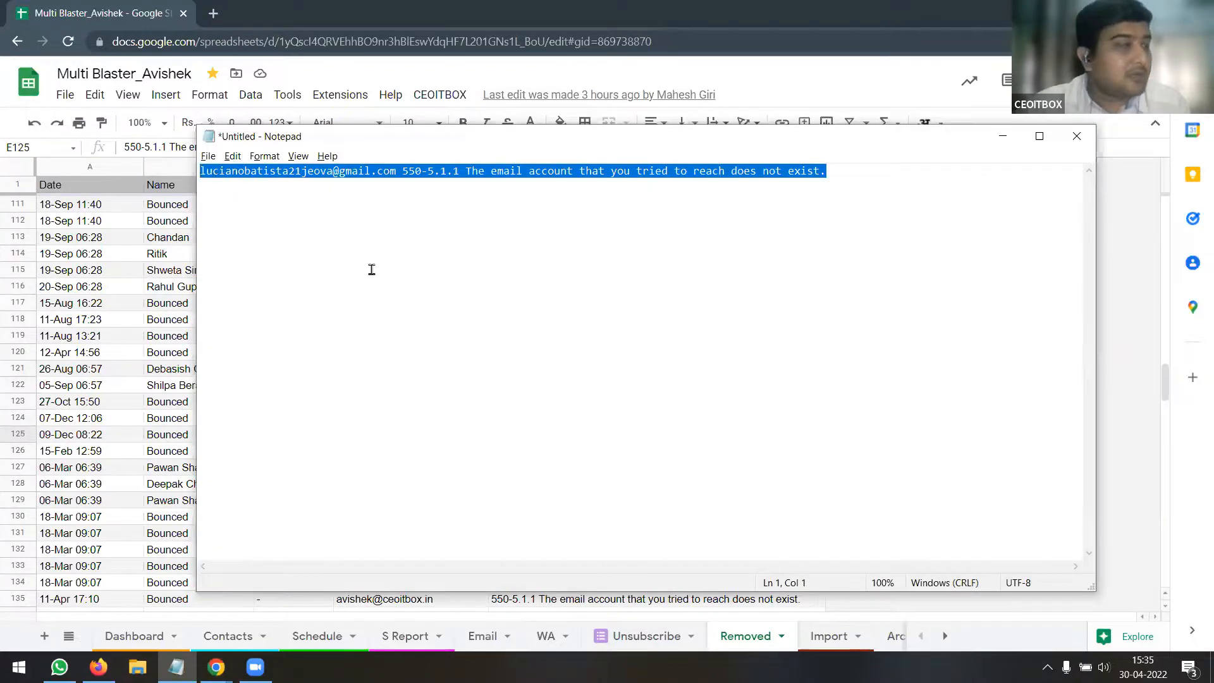
{"action": "key", "text": "alt+Tab"}
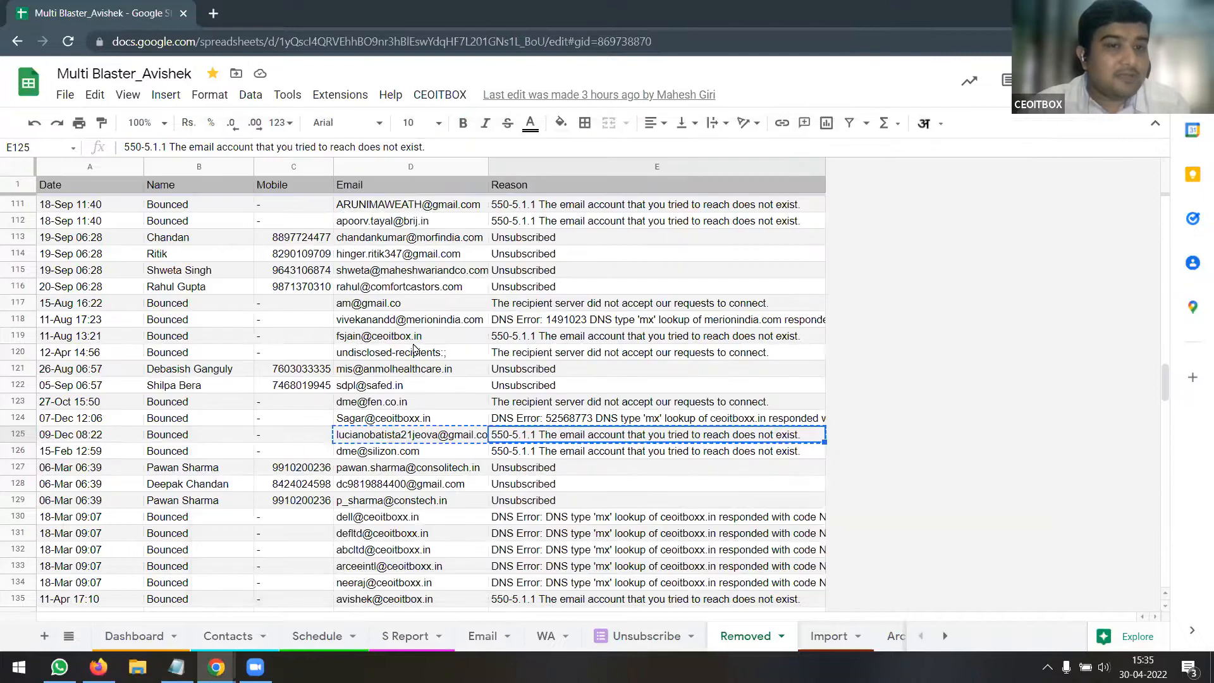